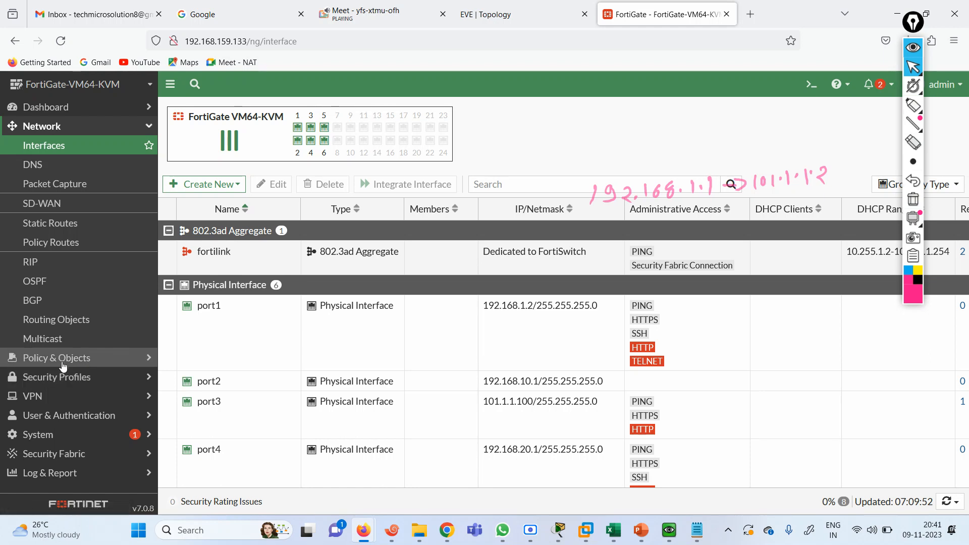
Go to Policy & Objects > Firewall Policy in the FortiGate sidebar
left_click(78, 358)
left_click(80, 165)
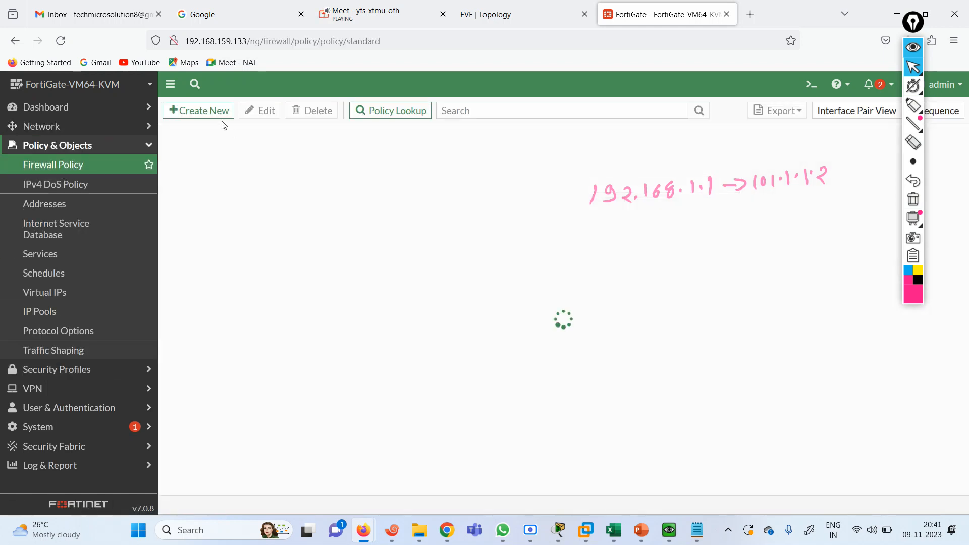
Start a new firewall policy named ISP with incoming port1 and outgoing port3
left_click(204, 110)
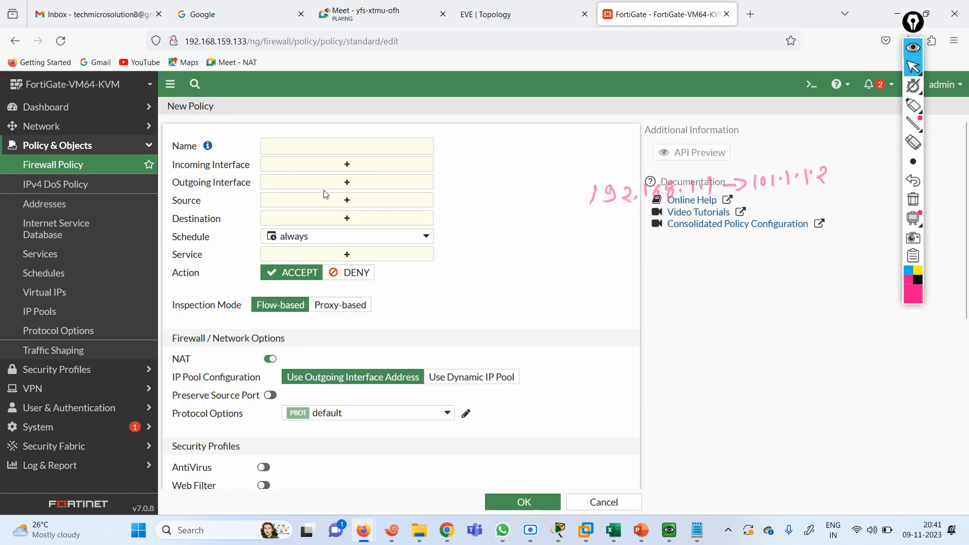
left_click(288, 145)
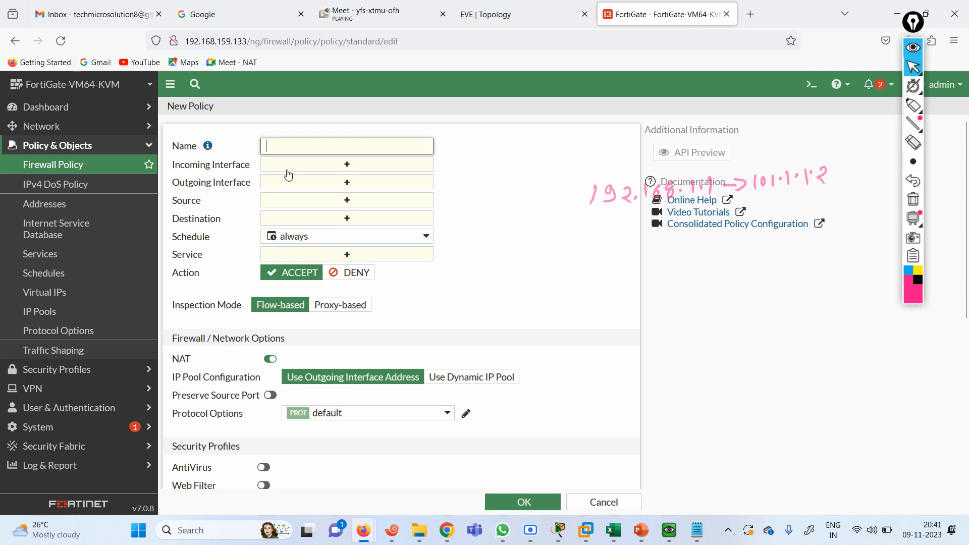
type("R")
key("BackSpace")
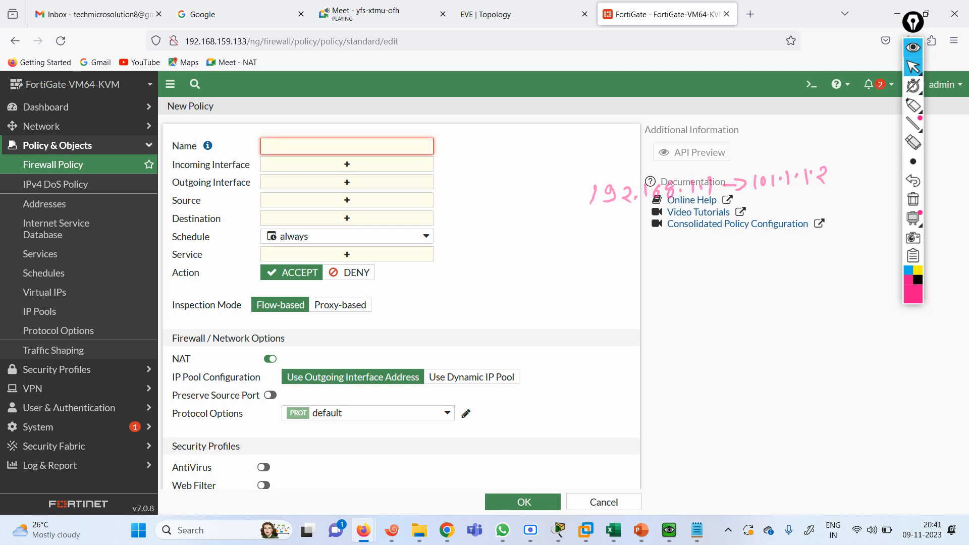
type("IN")
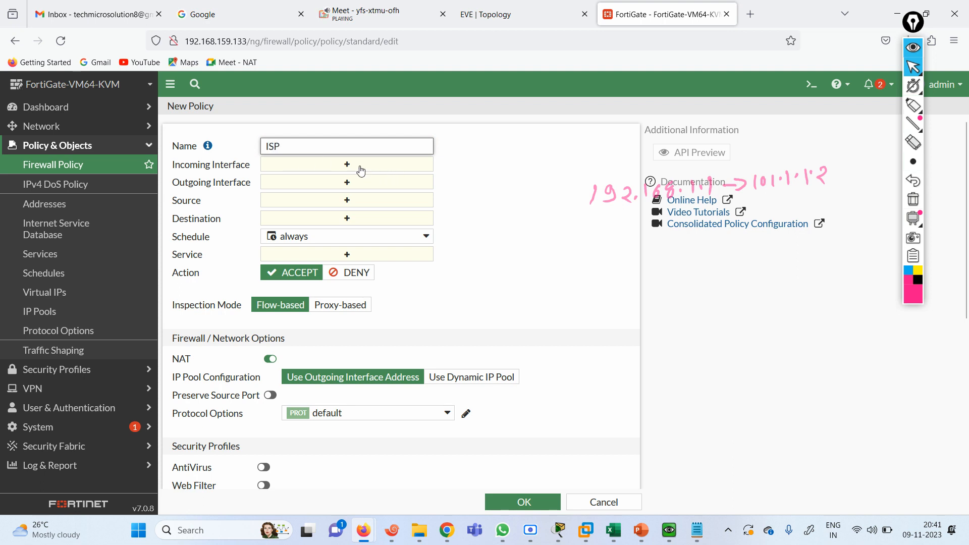
left_click(358, 165)
left_click(489, 189)
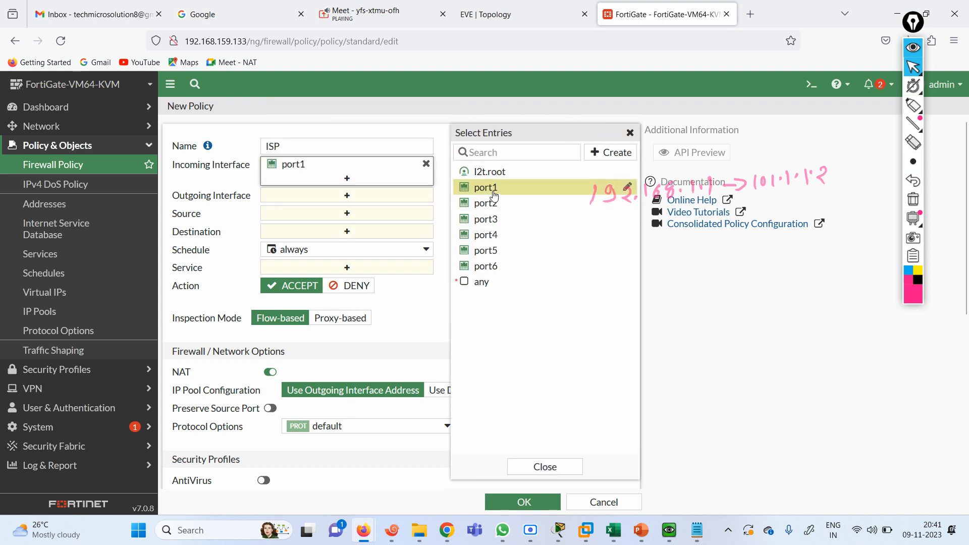
left_click(357, 196)
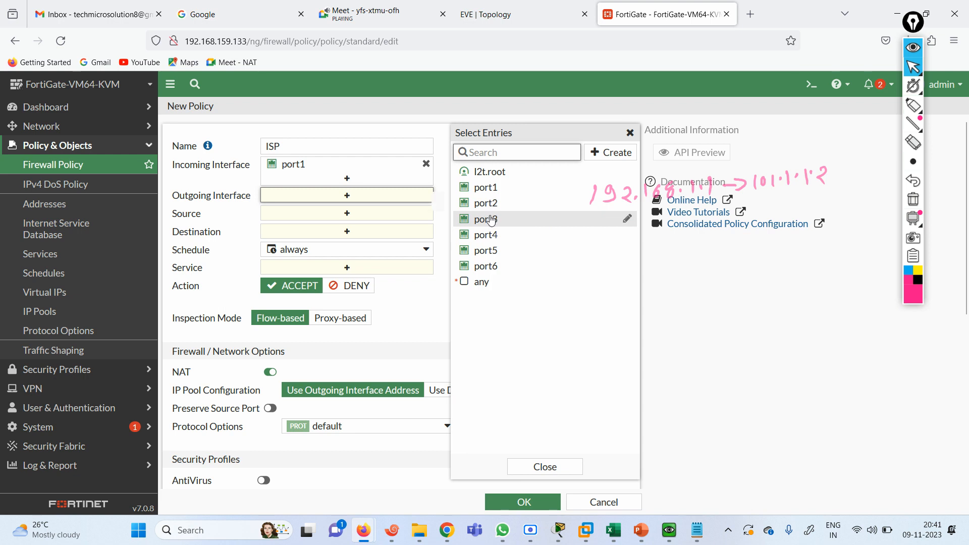
left_click(487, 219)
Set source and destination to all and service to ALL, then save the ISP policy
left_click(341, 228)
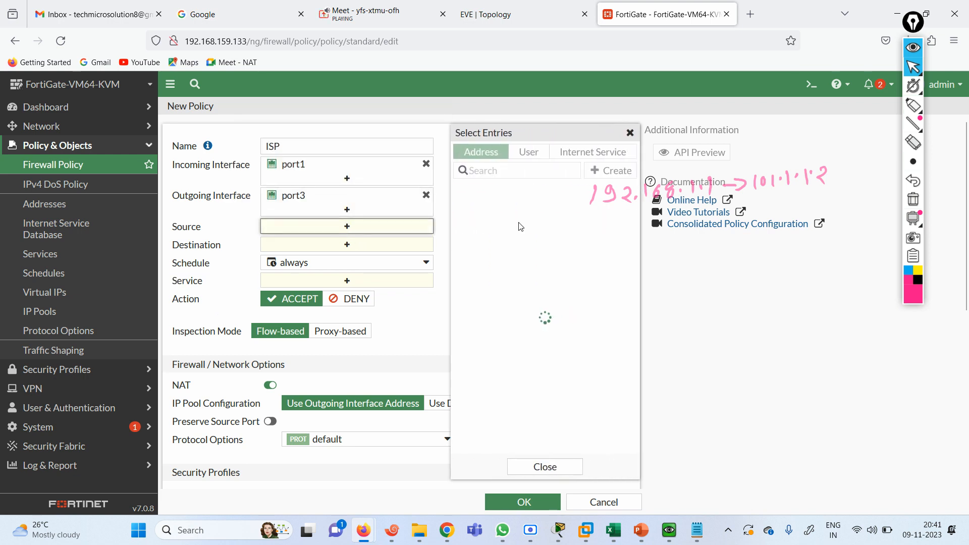
left_click(477, 206)
left_click(363, 259)
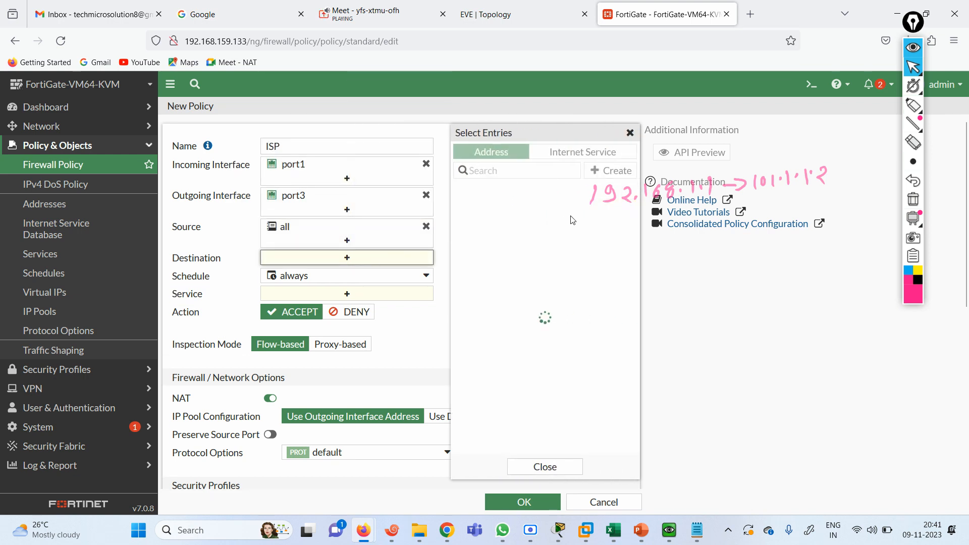
left_click(477, 206)
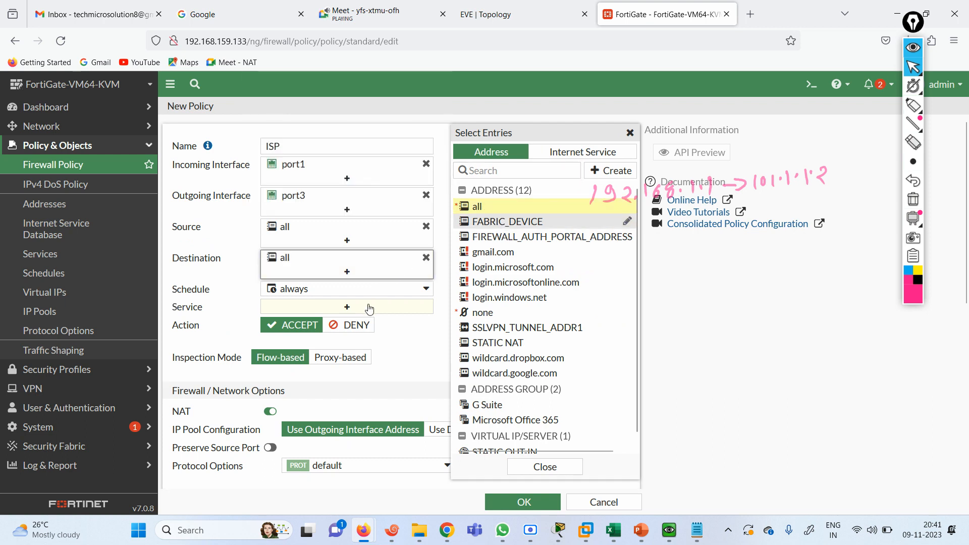
left_click(341, 308)
left_click(479, 201)
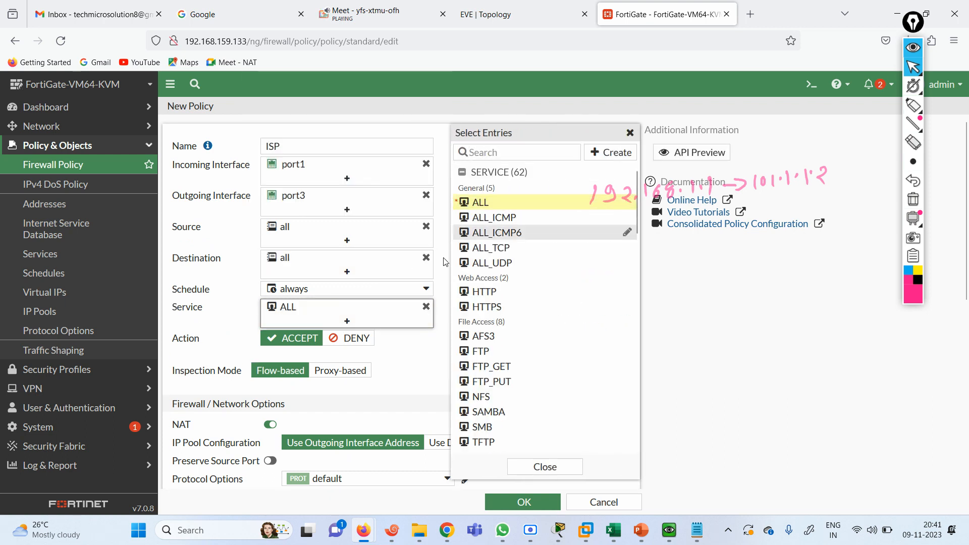
left_click(327, 352)
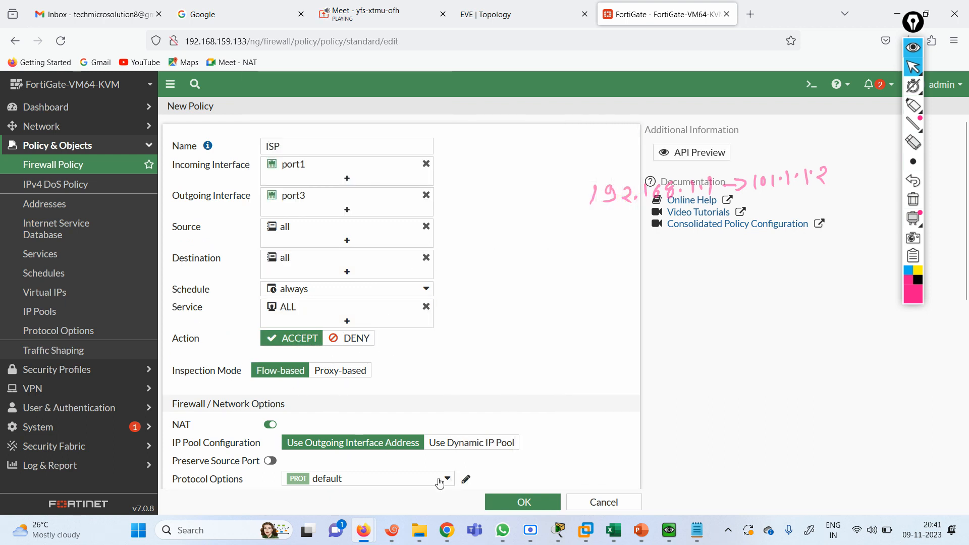
left_click(524, 502)
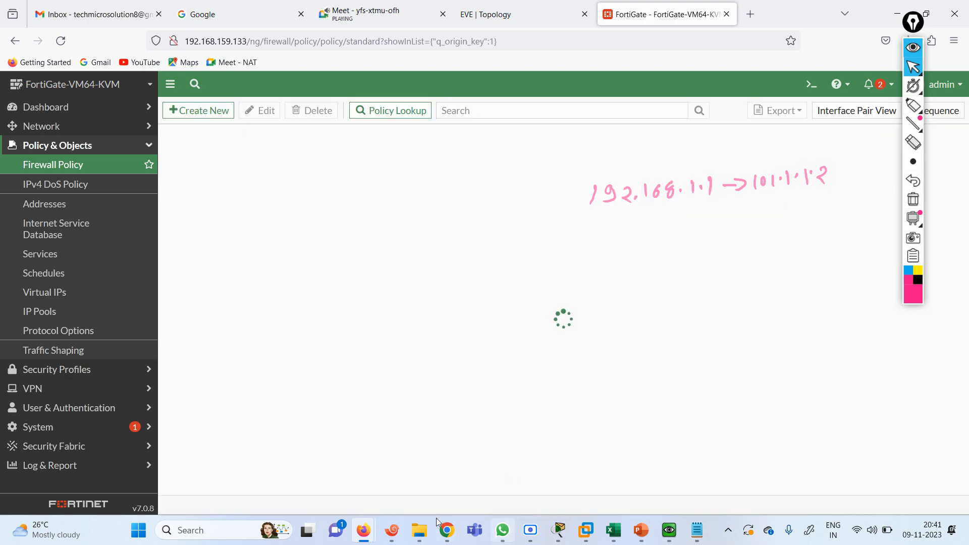
left_click(394, 539)
Rerun the ping to 1.1.1.1 on R1, then get a fresh enable prompt on R3
key("Up")
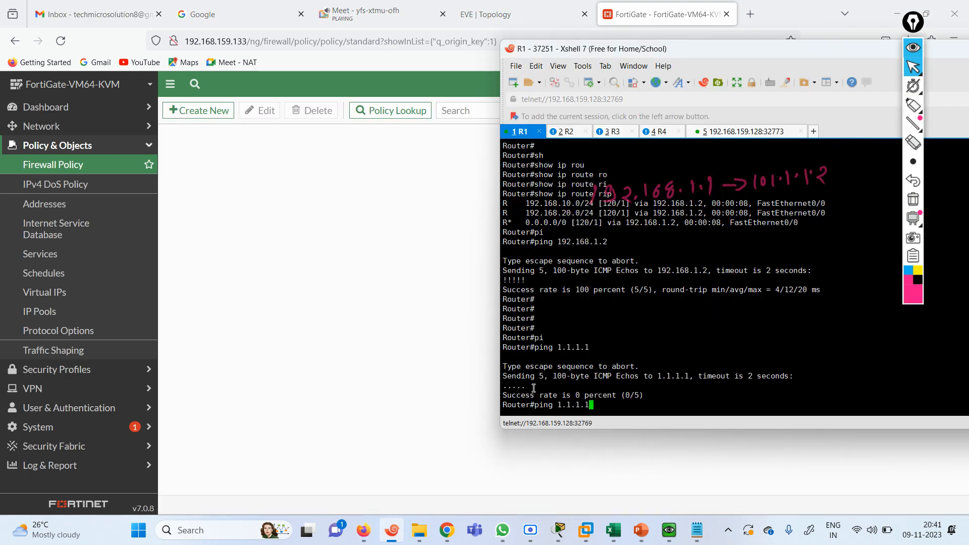
key("Return")
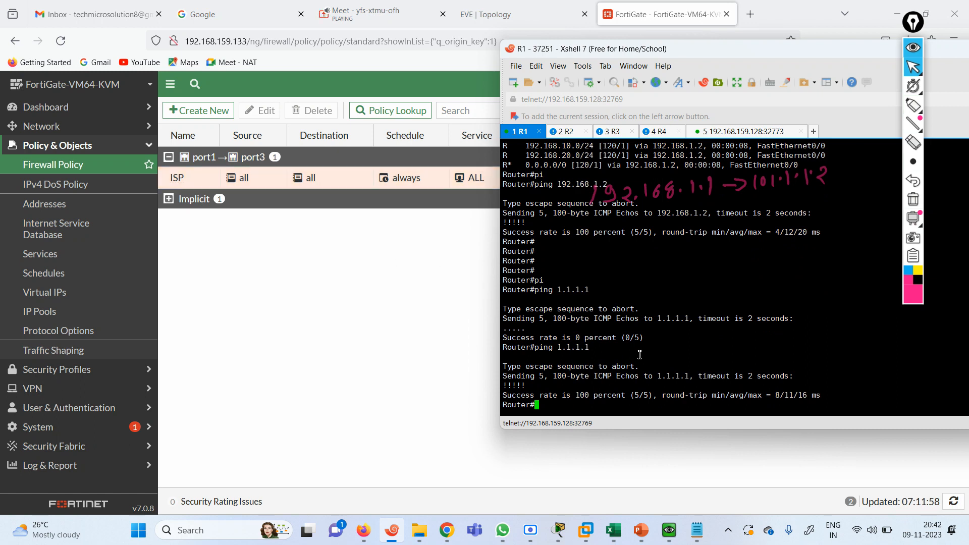
left_click(613, 131)
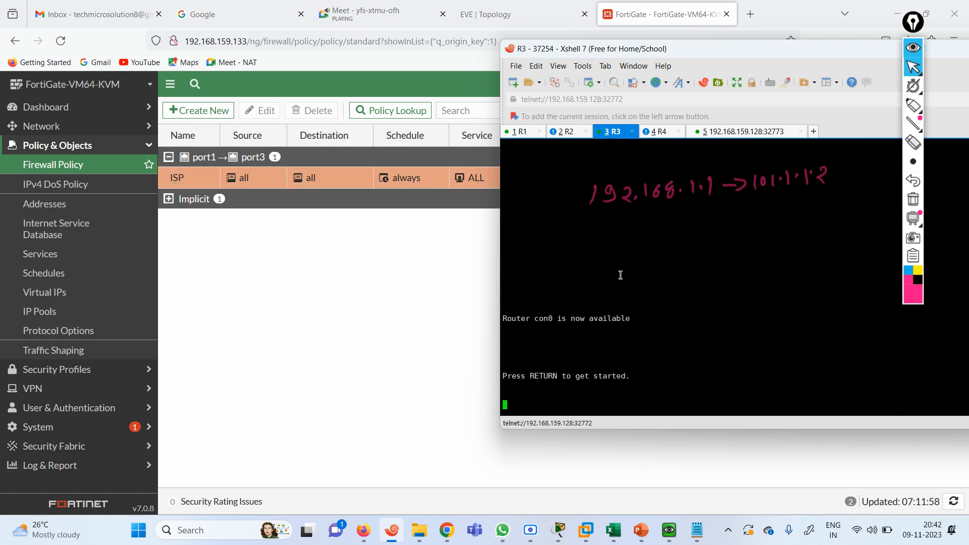
key("Return")
key("Return")
key("Return")
key("Return")
key("Return")
key("Return")
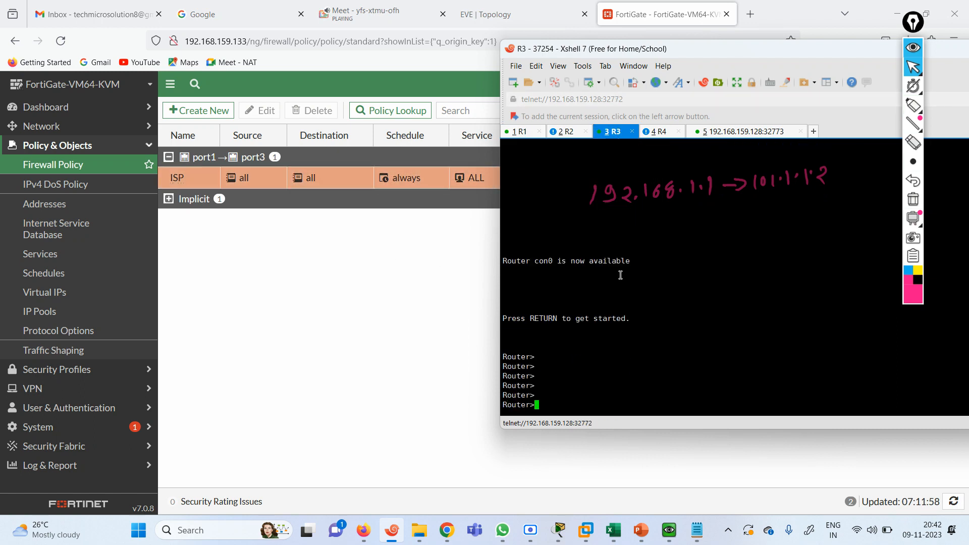
type("EN")
key("Return")
type("DIB")
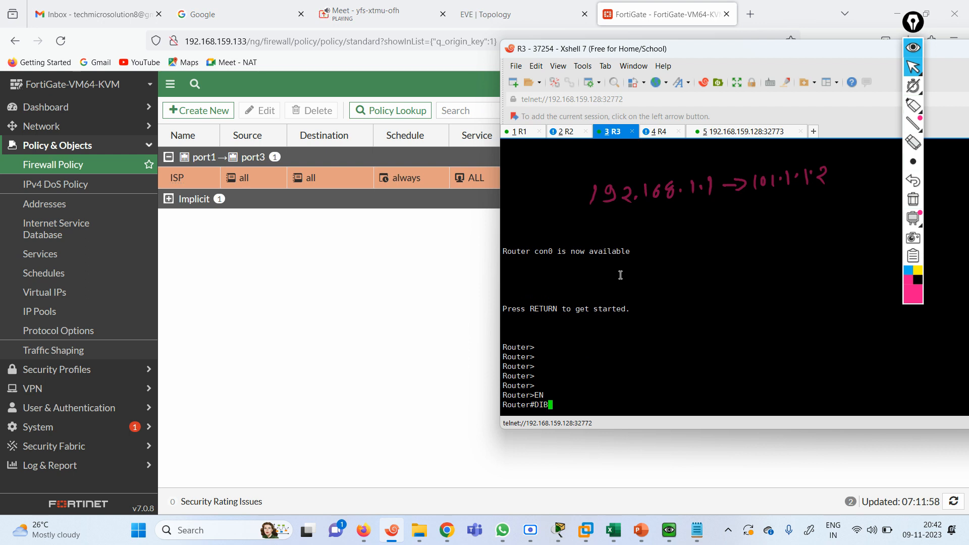
key("ctrl+c")
type("DA")
key("ctrl+c")
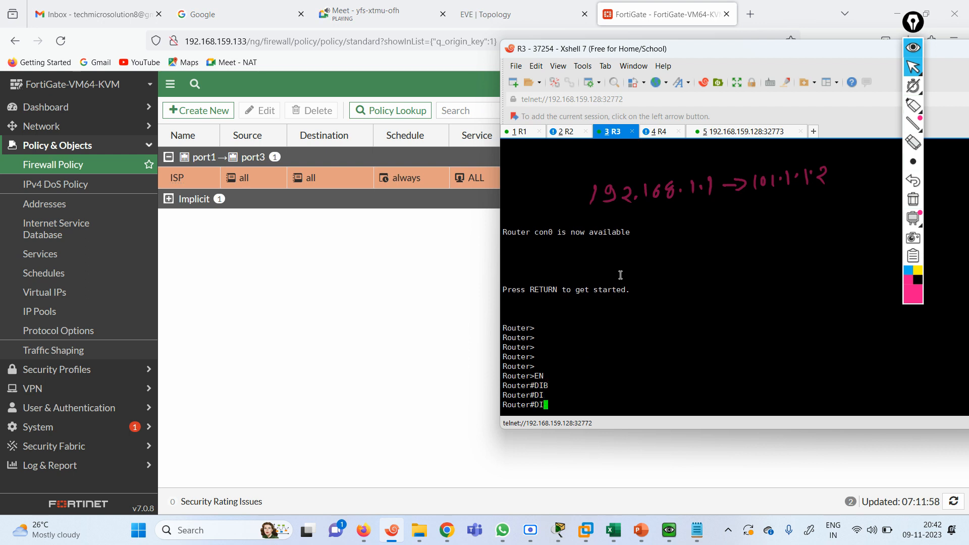
Turn on 'debug ip icmp' on R3
type("diag")
key("Tab")
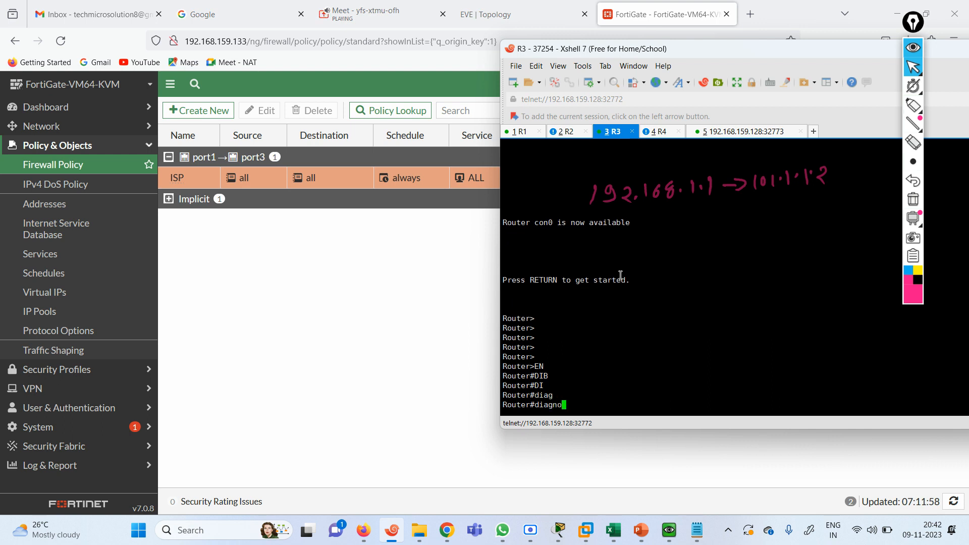
type("no")
key("Tab")
key("BackSpace")
key("BackSpace")
key("BackSpace")
key("BackSpace")
key("BackSpace")
key("BackSpace")
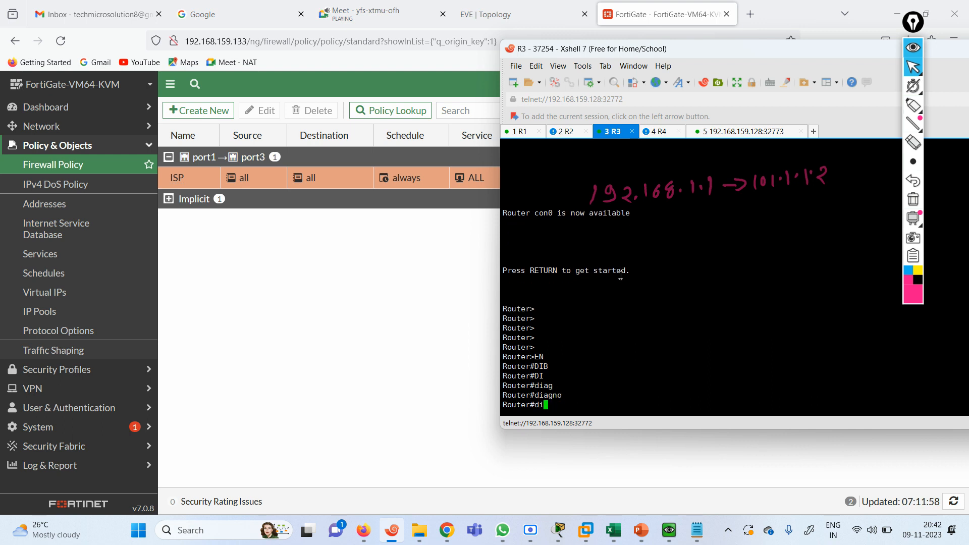
type("debu")
key("Tab")
type("ip ic")
key("Tab")
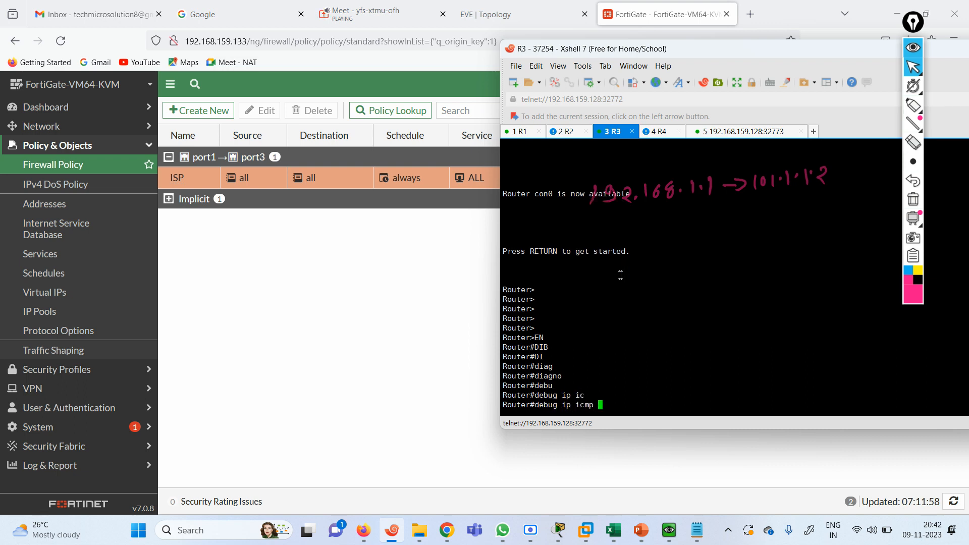
key("Return")
key("Return")
key("Return")
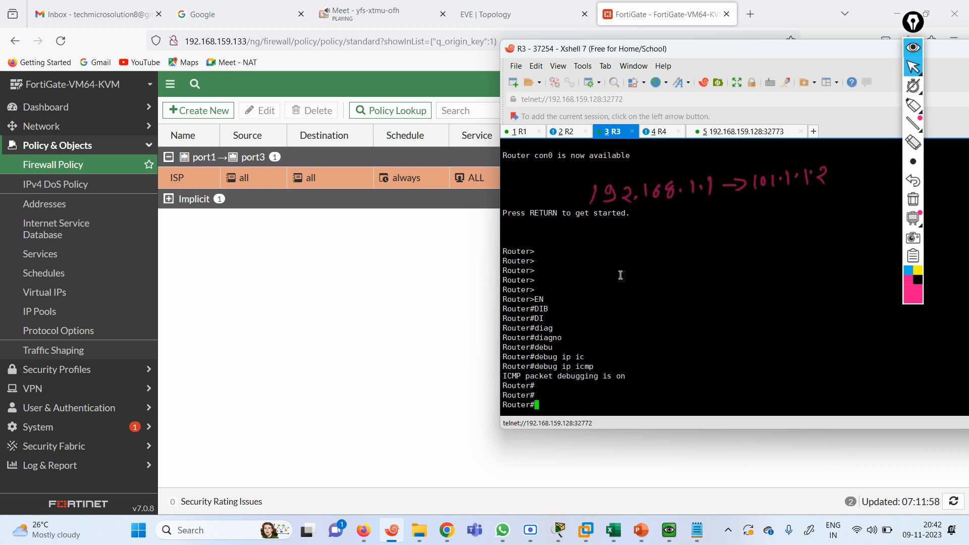
Ping 1.1.1.1 again from R1 and check R3's debug shows replies to 101.1.1.100
left_click(520, 131)
key("Up")
key("Return")
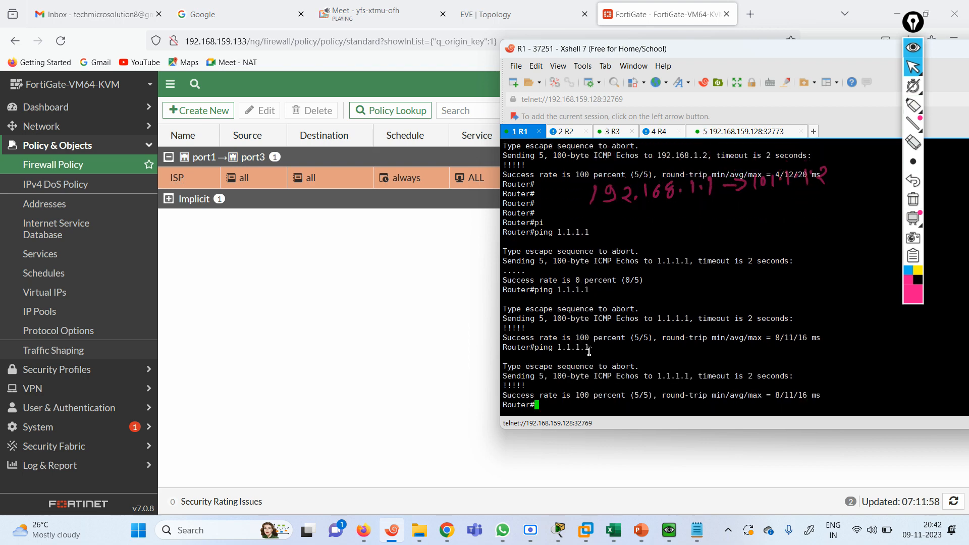
left_click(610, 132)
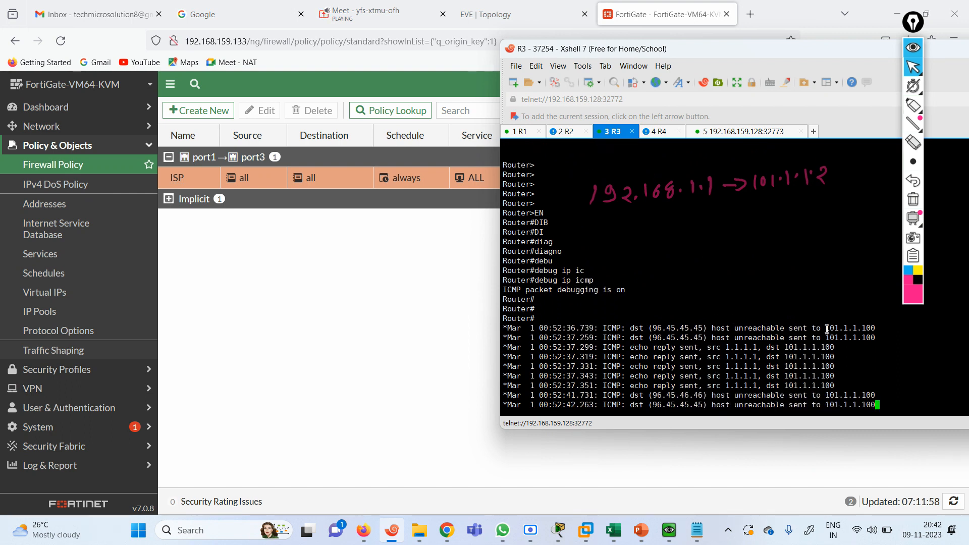
left_click_drag(828, 329, 881, 333)
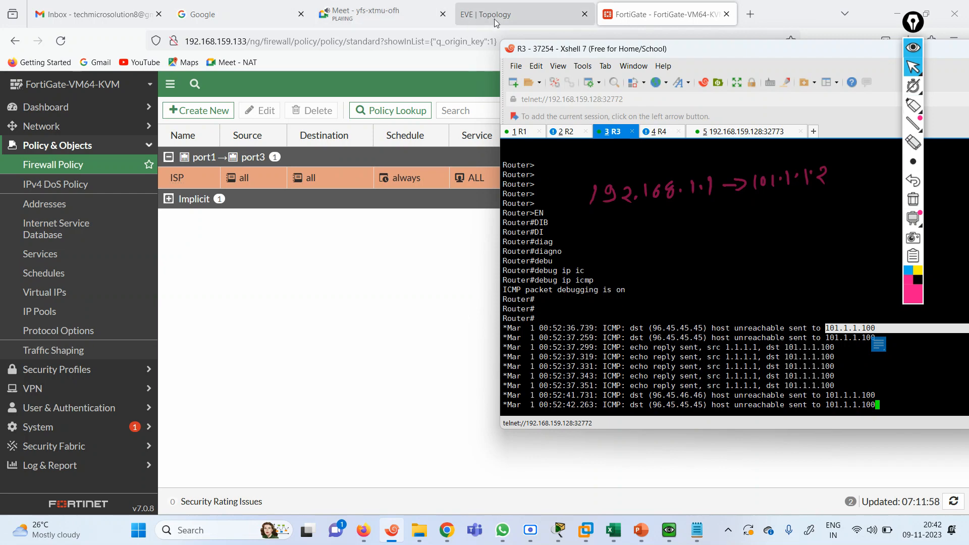
left_click(495, 19)
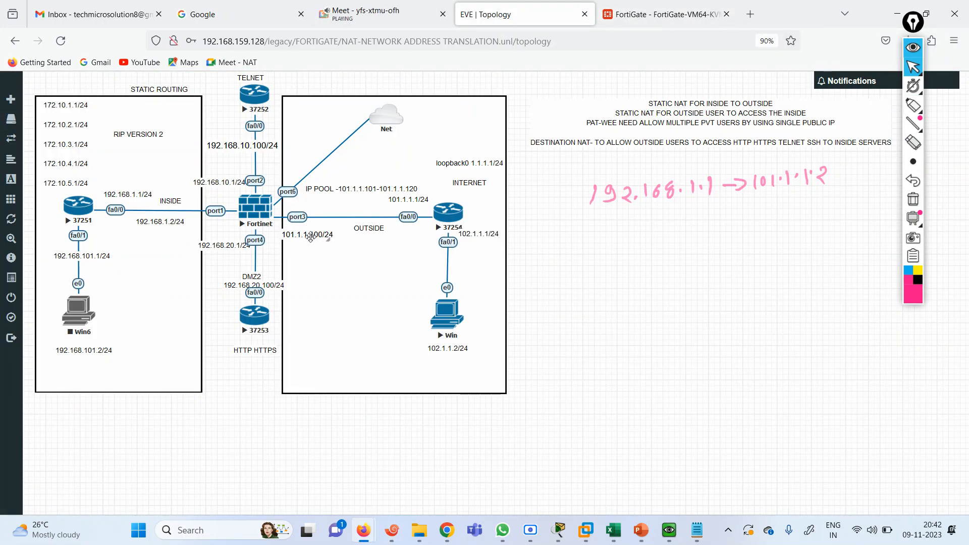
Point out port3's 101.1.1.100 address on the topology, then bring R3's console forward
mouse_move(311, 237)
left_mouse_down()
mouse_move(310, 215)
mouse_move(309, 233)
left_mouse_up()
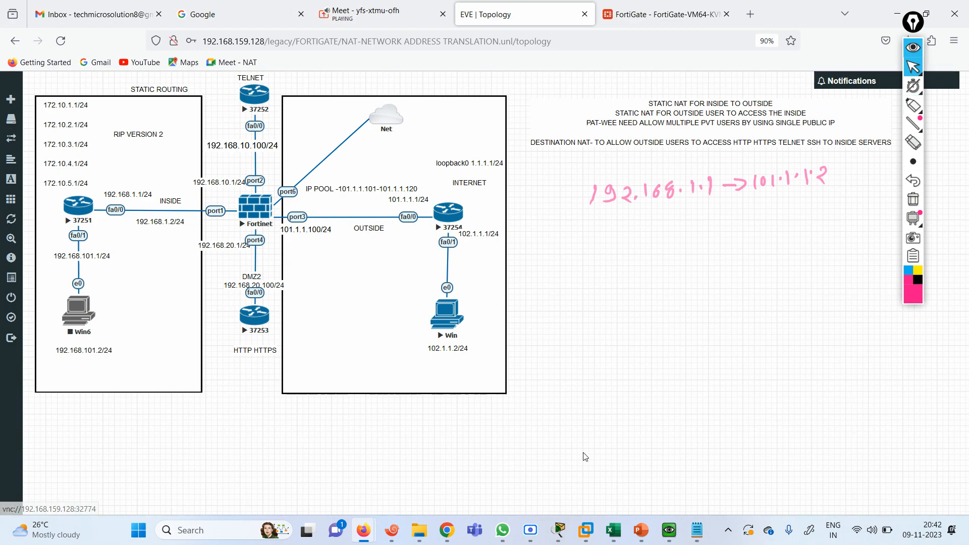
left_click(390, 541)
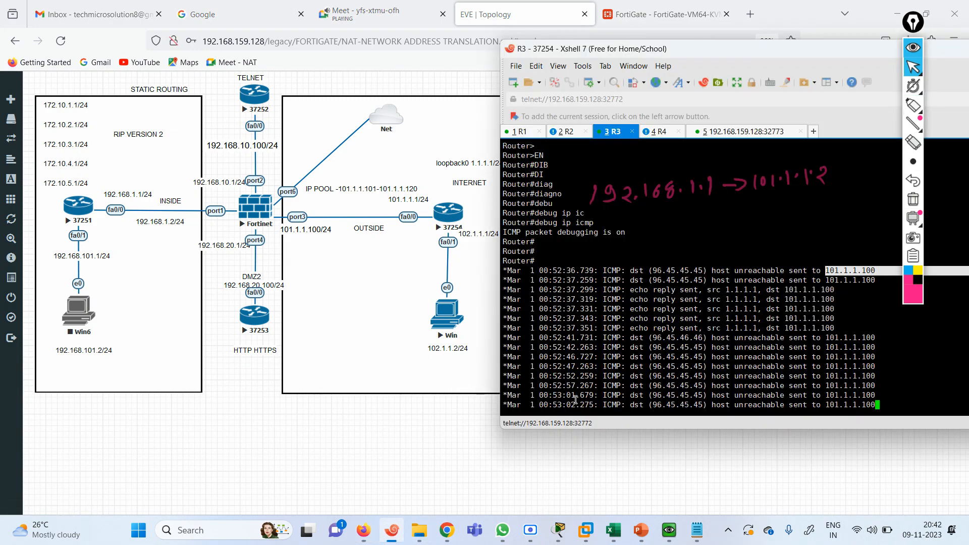
On R1, ping 1.1.1.1 with source loopback 1
left_click(522, 132)
key("Return")
key("Return")
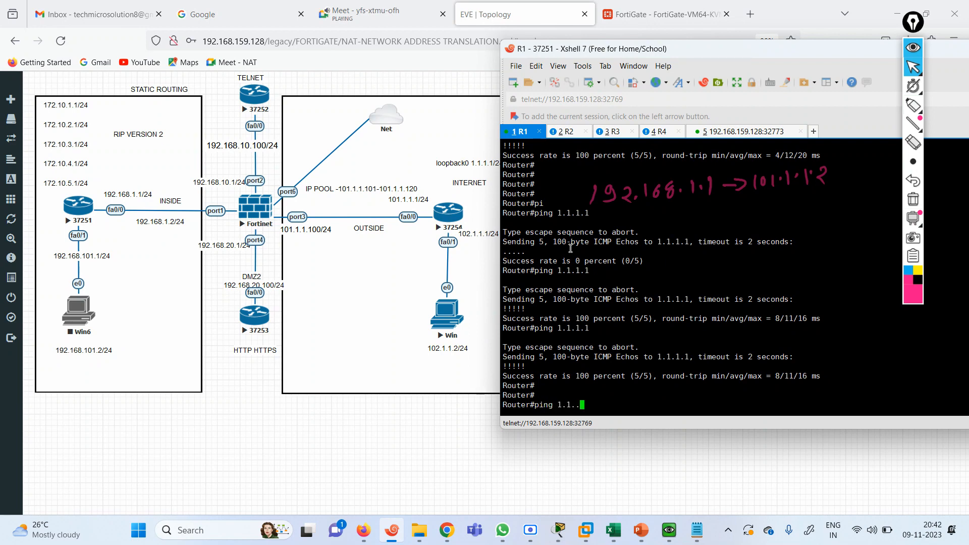
type("ping 1.1.1.1 so")
key("Tab")
type("lo")
key("Tab")
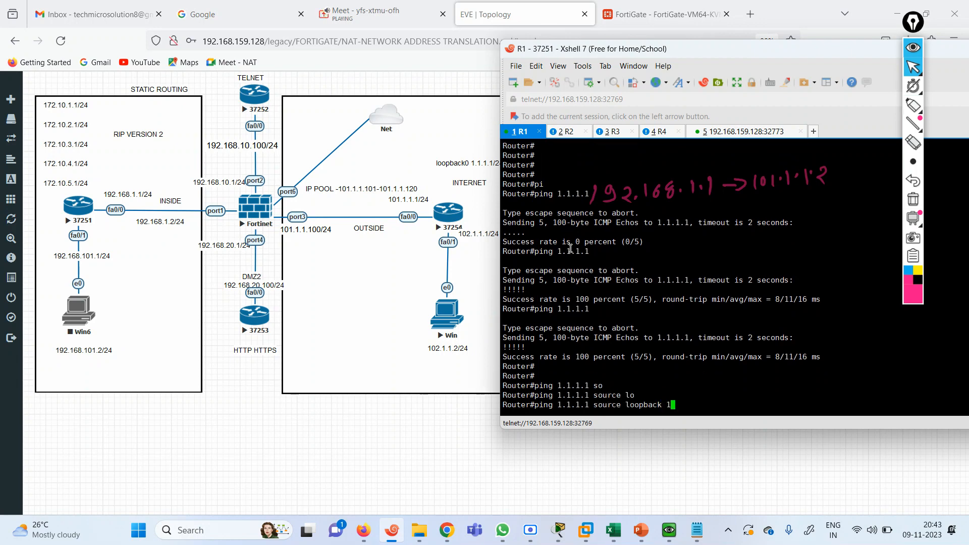
type("1")
key("Return")
Repeat the ping to 1.1.1.1 sourced from loopbacks 2 and 3
key("Up")
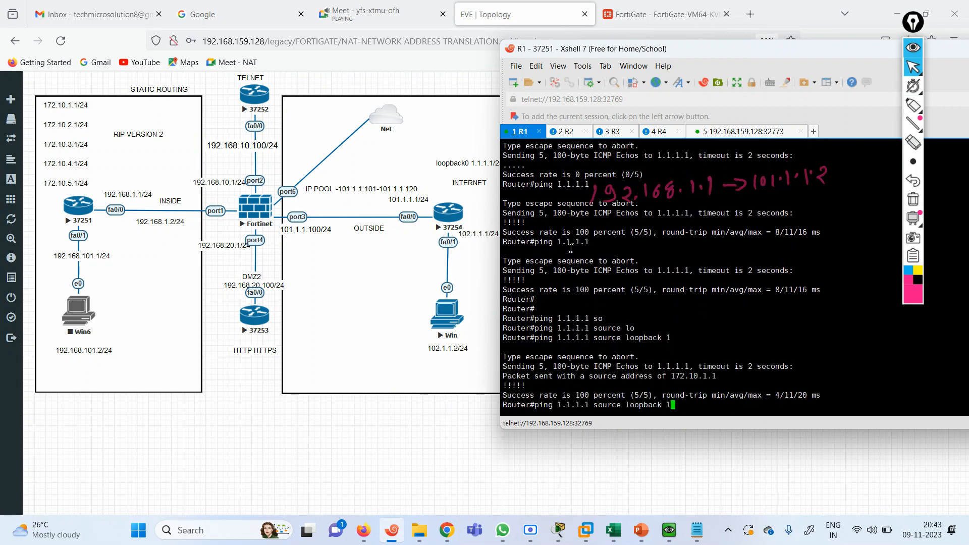
type("2")
key("Return")
key("Up")
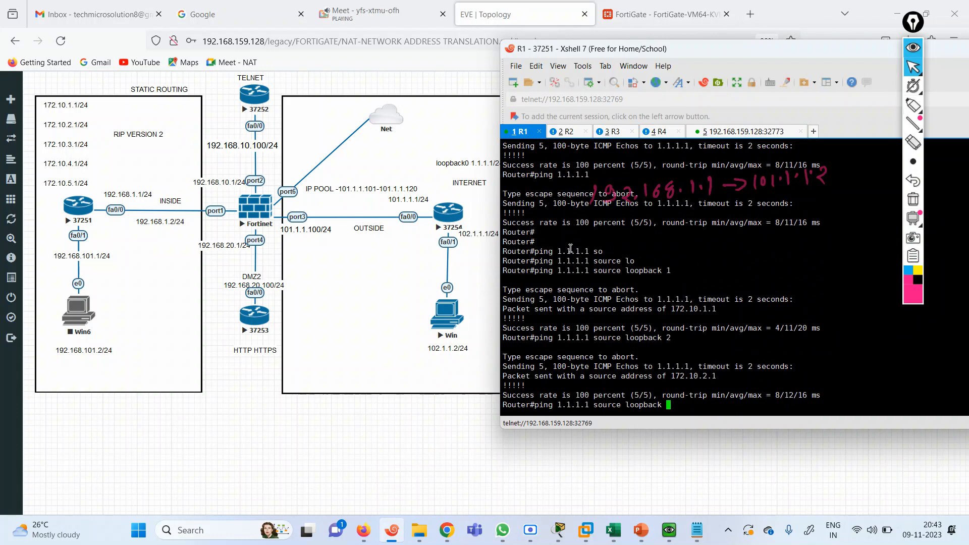
type("3")
key("Return")
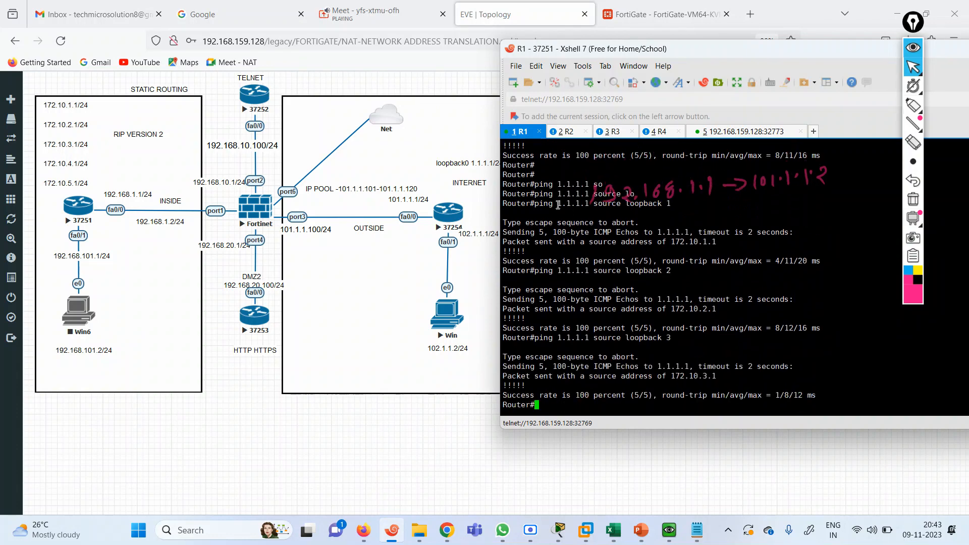
left_click(647, 17)
left_click(505, 18)
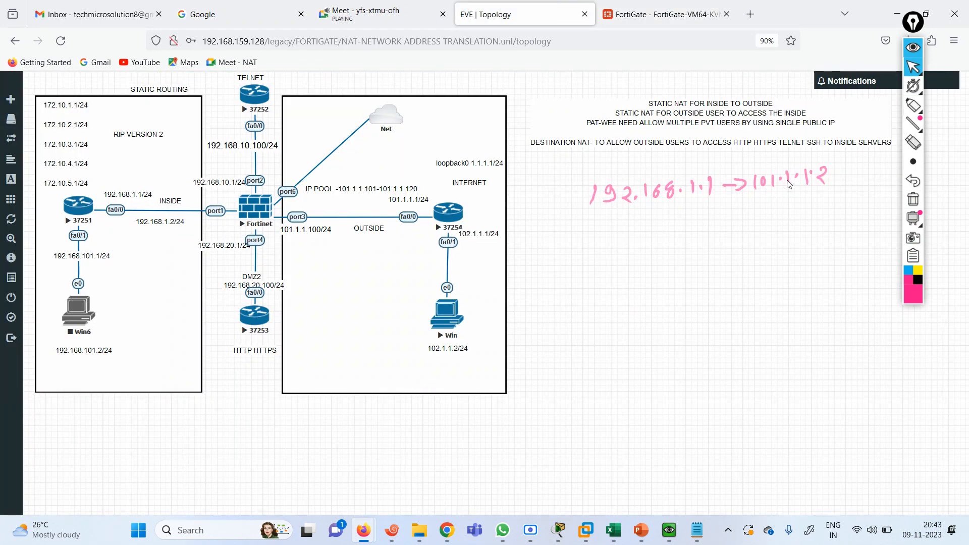
Delete the STATIC OUT-IN virtual IP
left_click(661, 14)
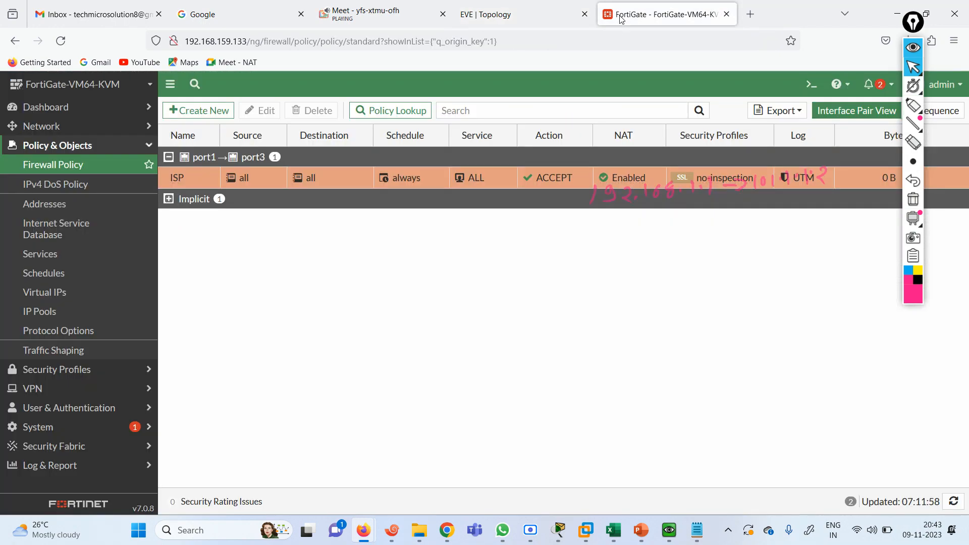
left_click(54, 297)
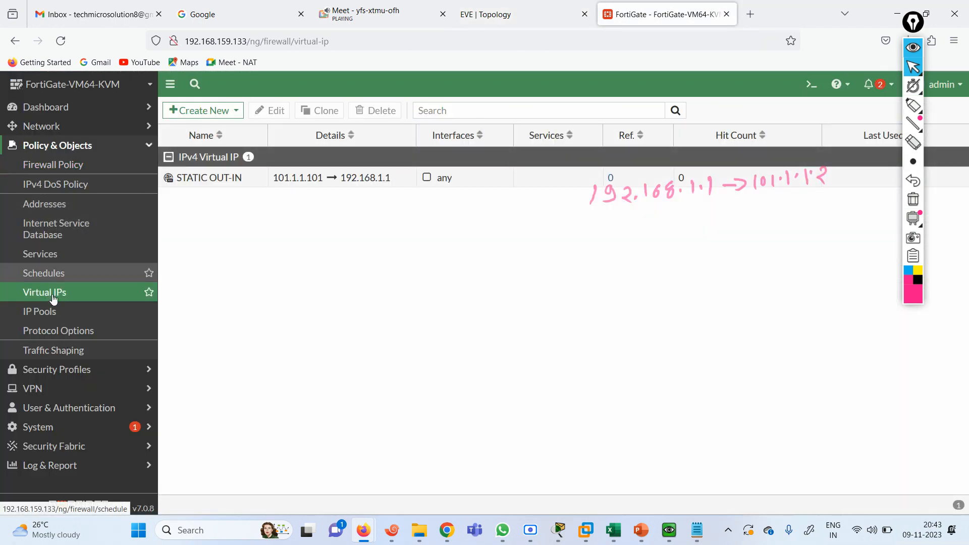
left_click(213, 182)
left_click(380, 113)
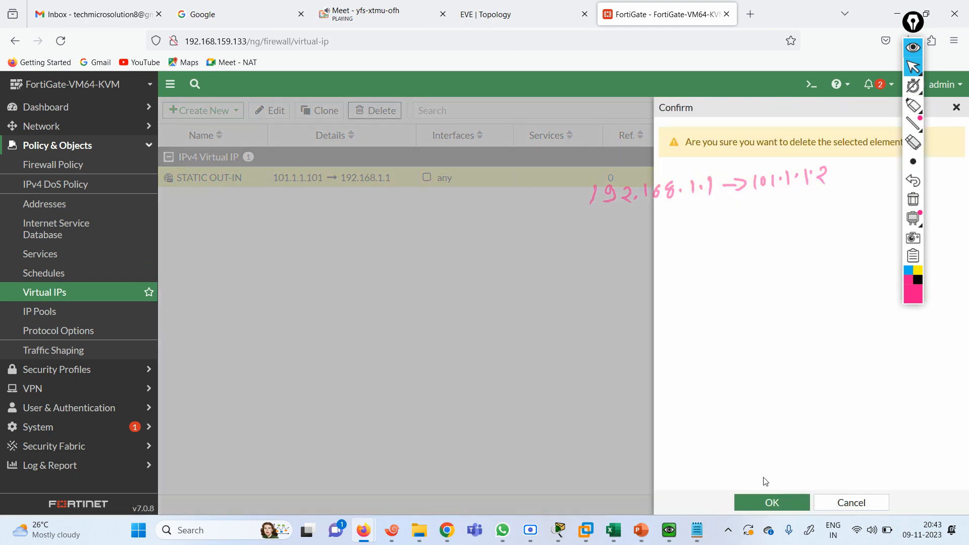
left_click(772, 502)
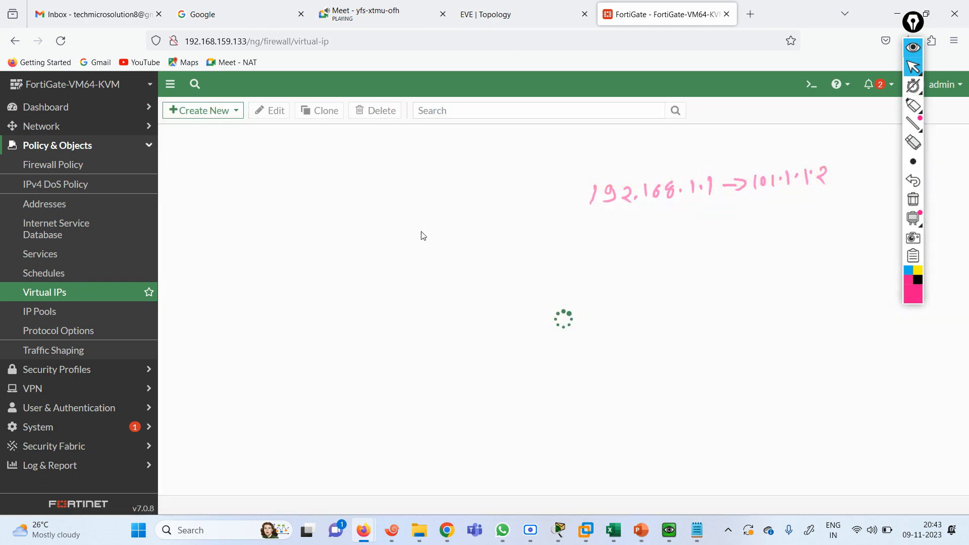
Start a new virtual IP named STATIC NAT IN-OUT and clear its external IP address
left_click(208, 112)
left_click(195, 135)
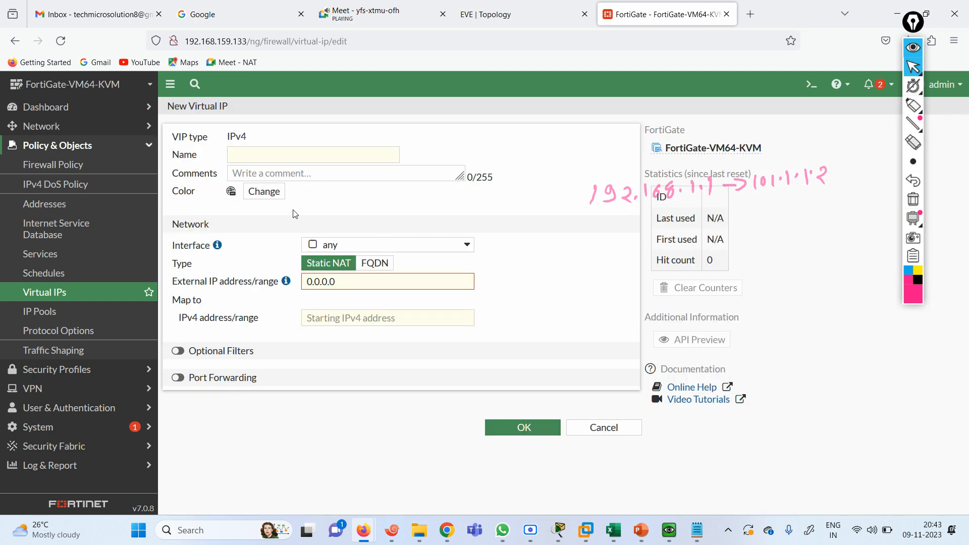
left_click(263, 156)
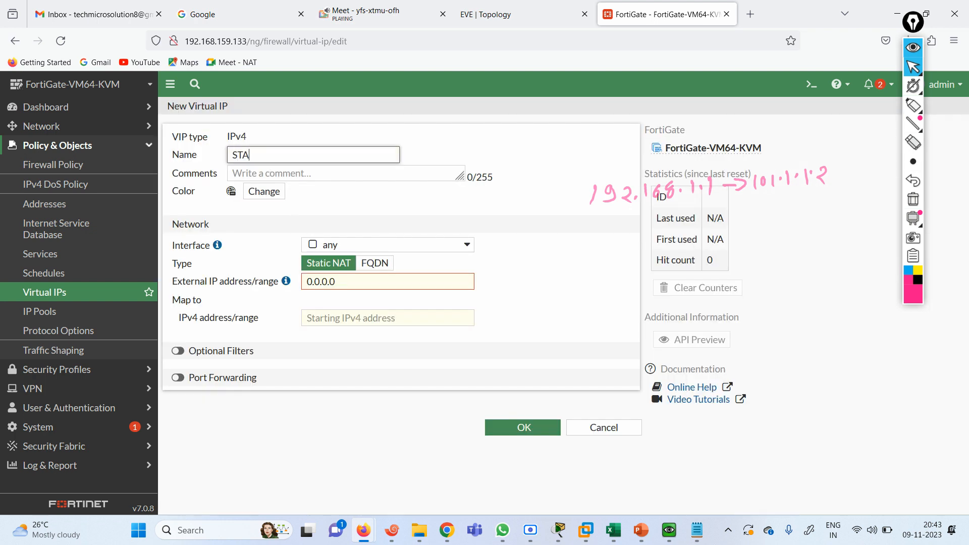
type("STATIC NAT IN")
left_click_drag(343, 286, 283, 278)
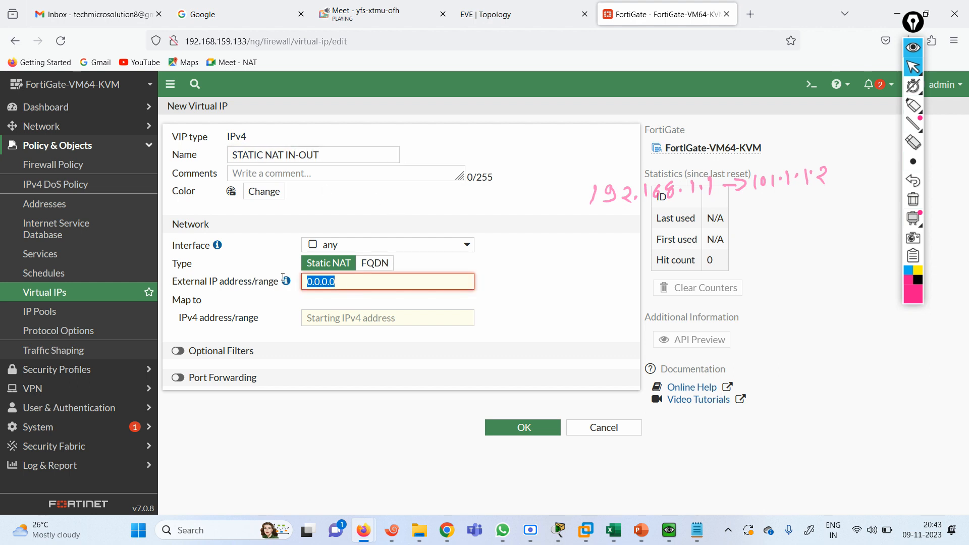
type("1")
key("BackSpace")
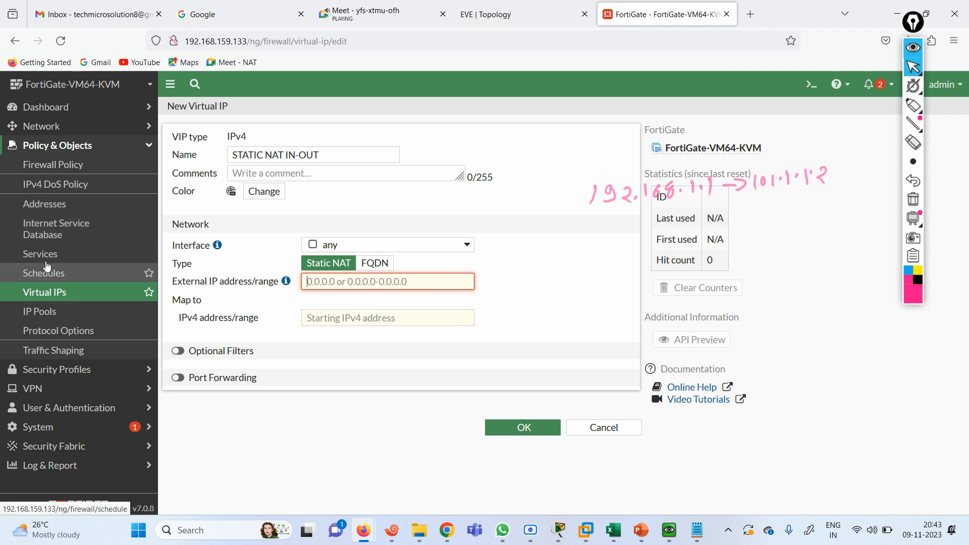
Begin a new address, cancel it unsaved, and return to Firewall Policy and the topology
left_click(69, 173)
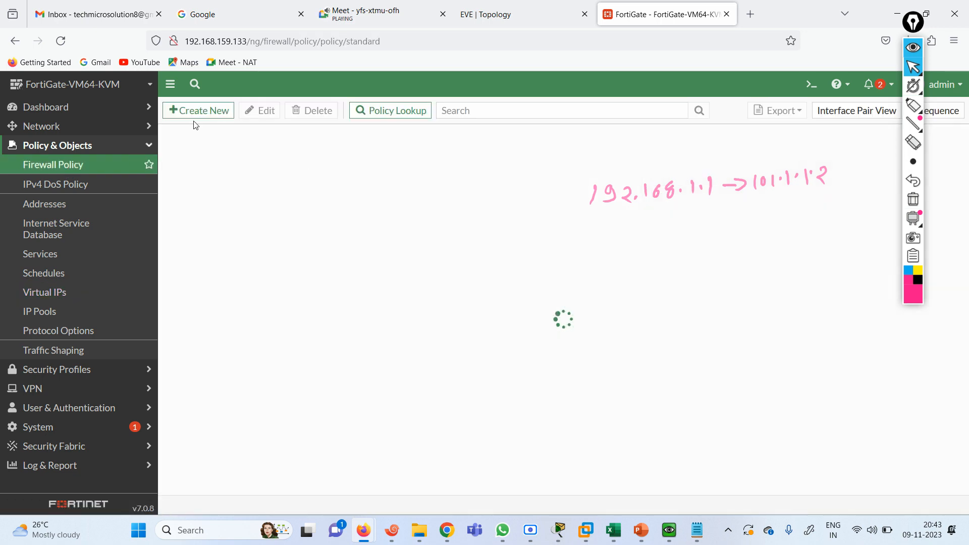
left_click(86, 204)
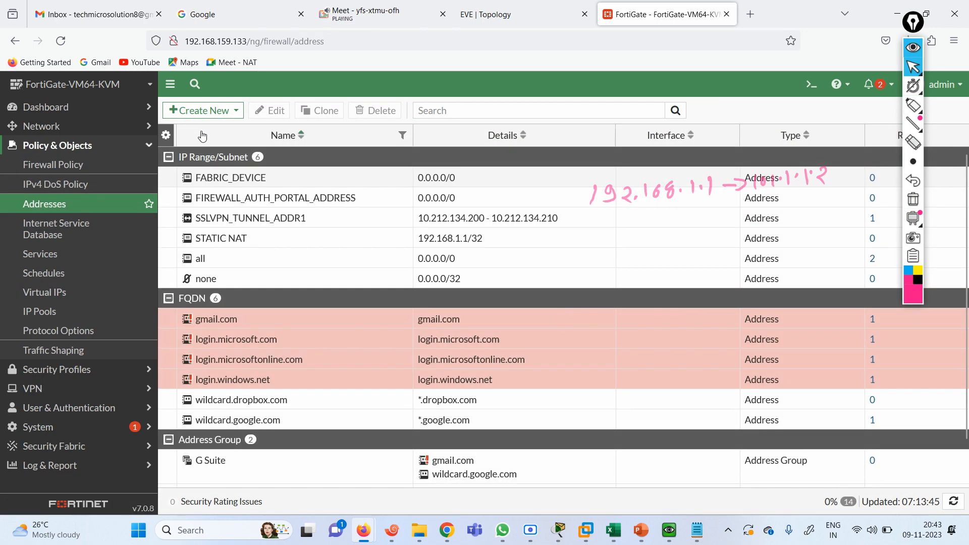
left_click(199, 110)
left_click(192, 130)
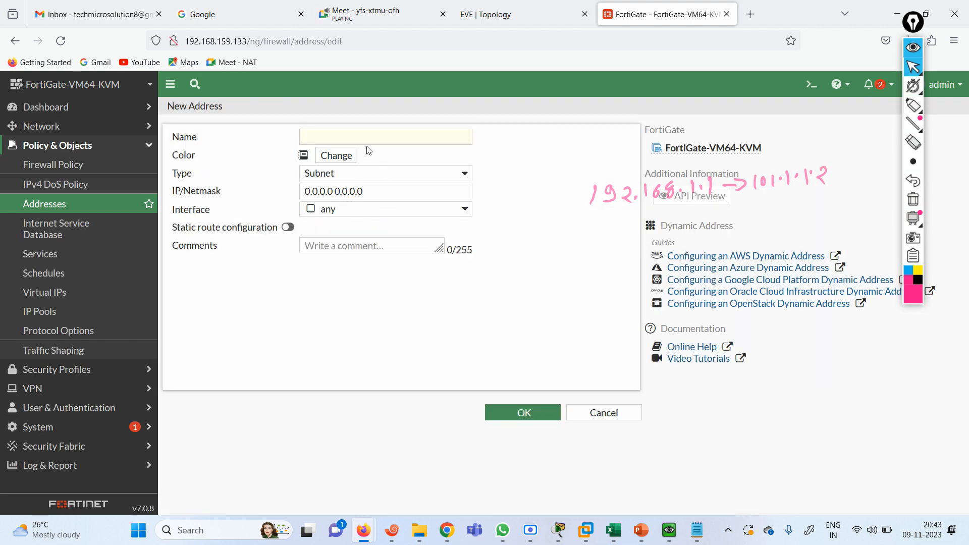
left_click(362, 141)
type("STAT")
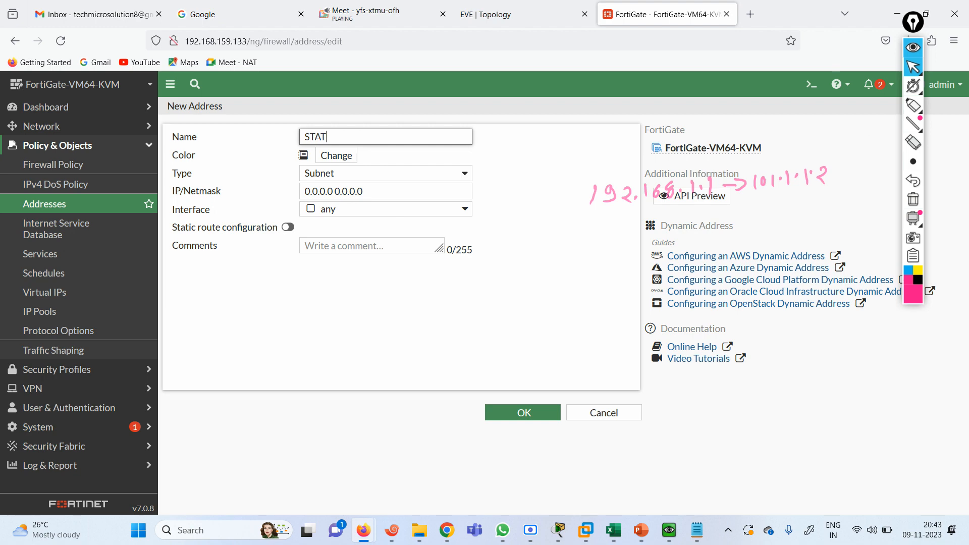
key("BackSpace")
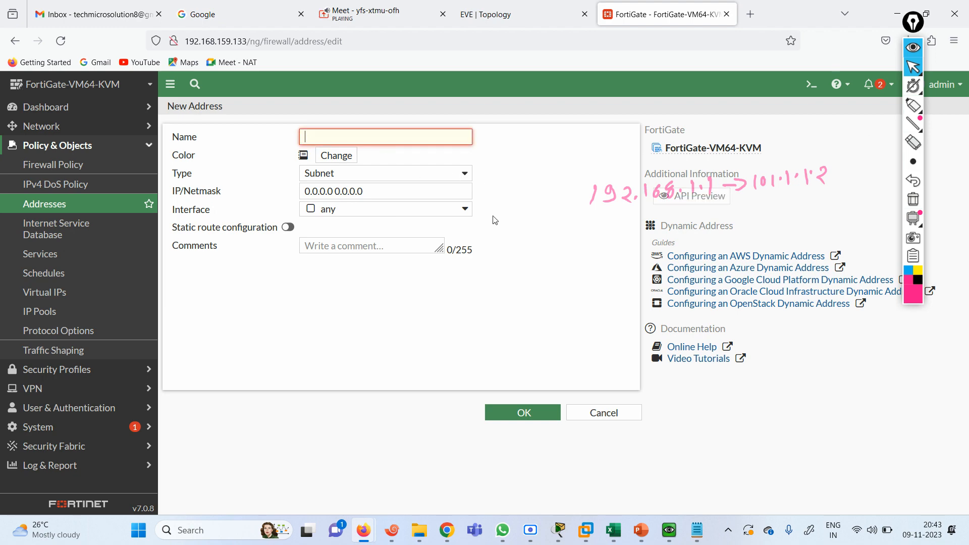
left_click(609, 412)
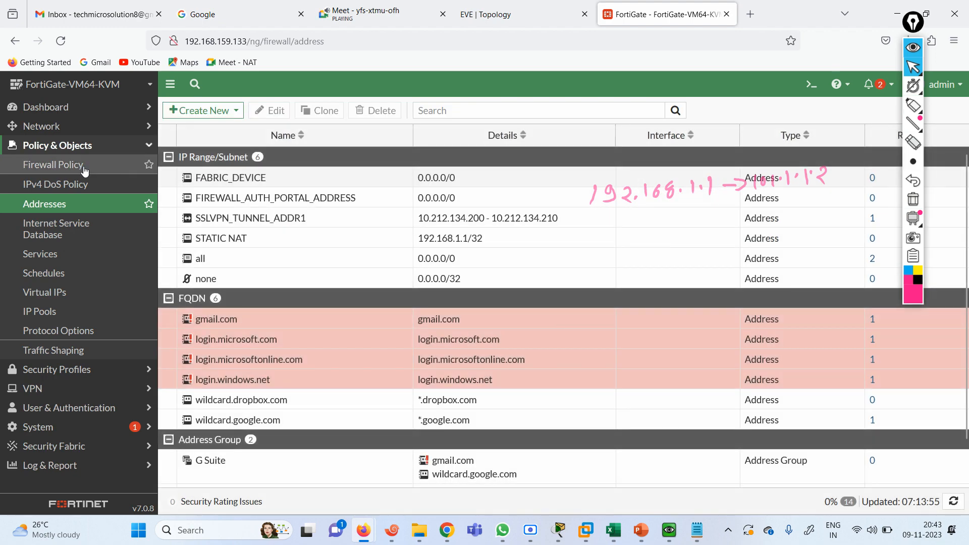
left_click(84, 168)
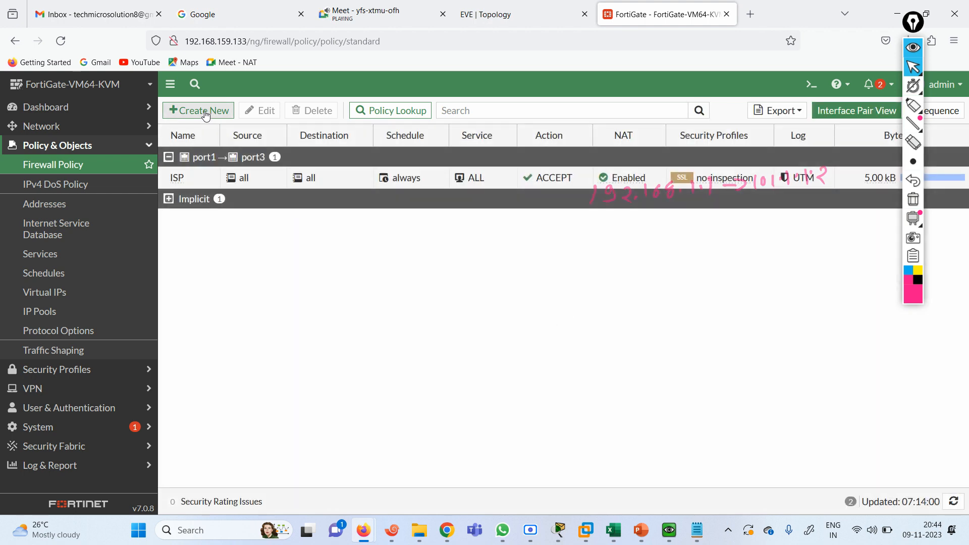
left_click(479, 20)
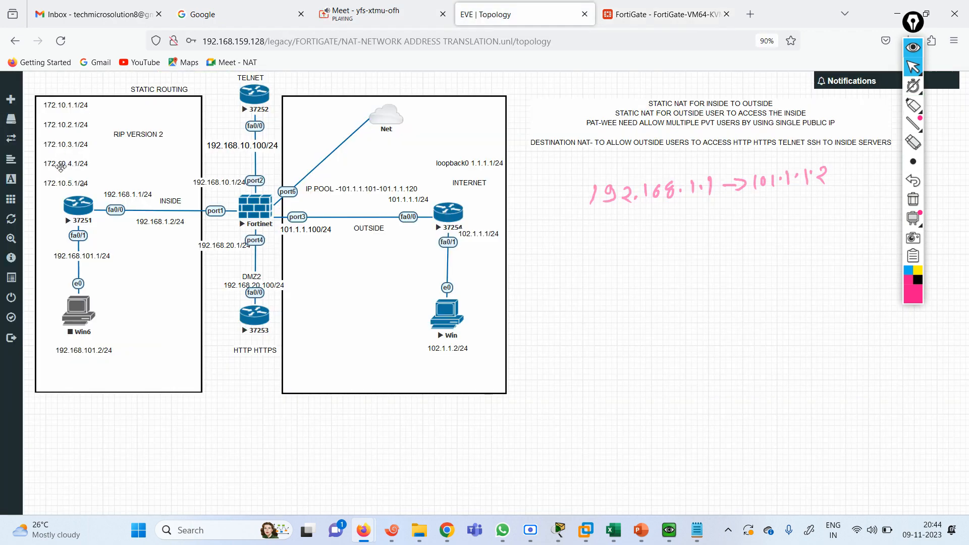
mouse_move(60, 166)
left_mouse_down()
mouse_move(63, 152)
mouse_move(61, 162)
left_mouse_up()
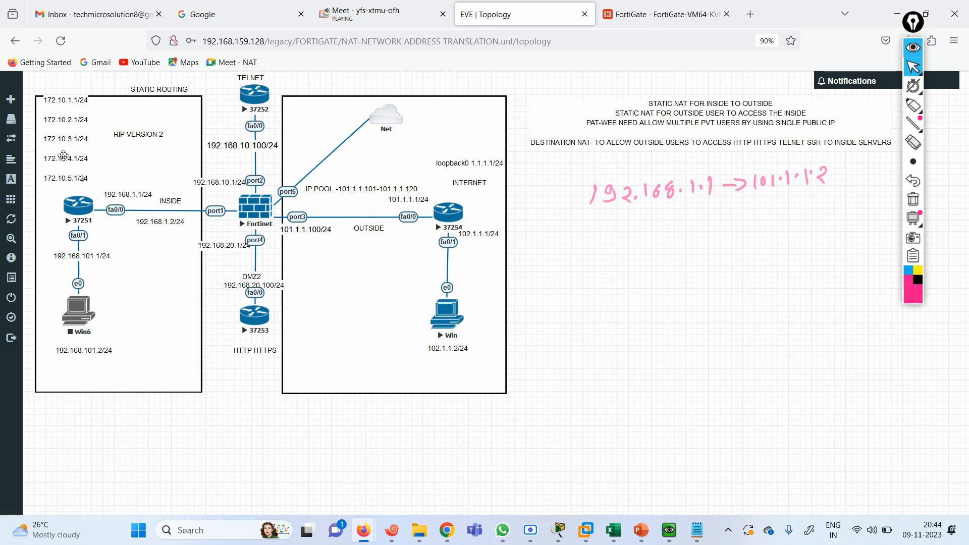
left_click_drag(59, 167, 57, 172)
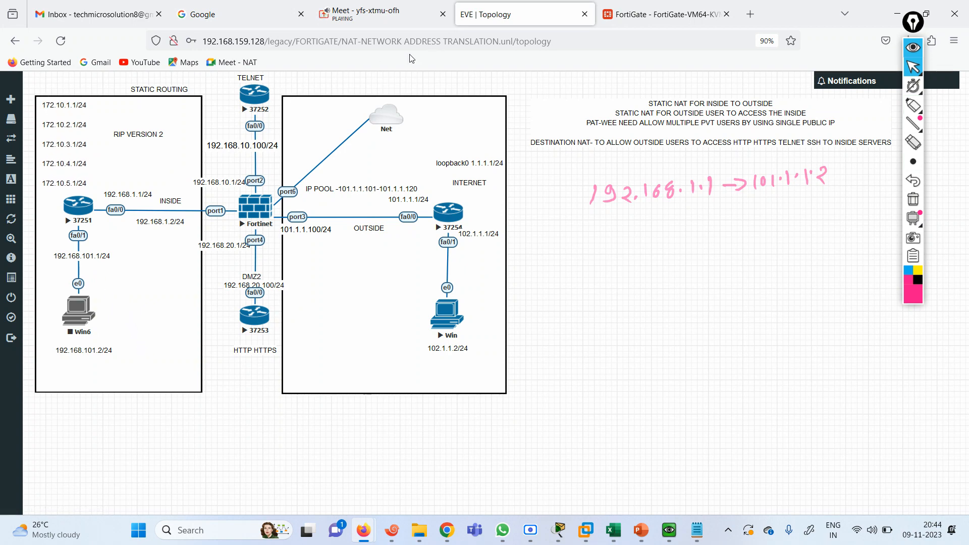
Delete the ISP firewall policy
left_click(667, 14)
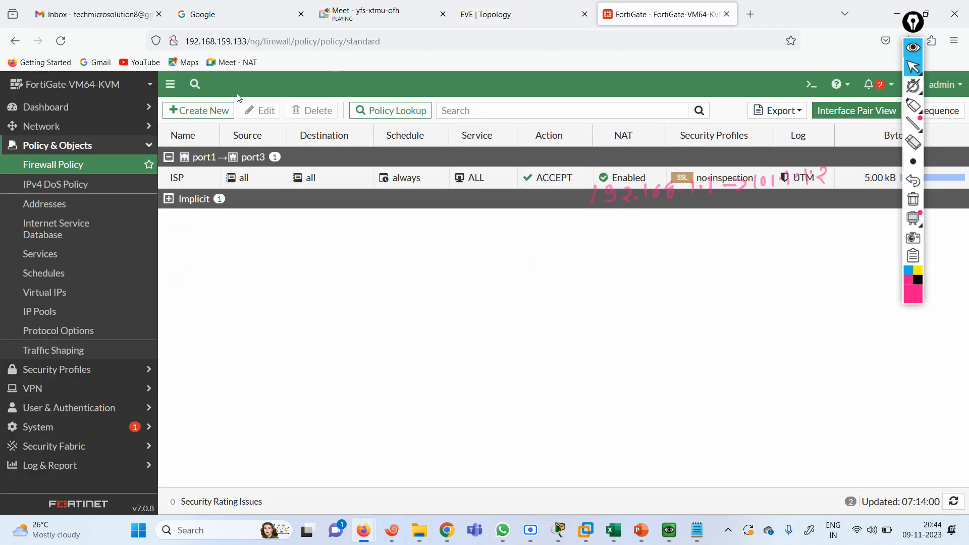
left_click(195, 175)
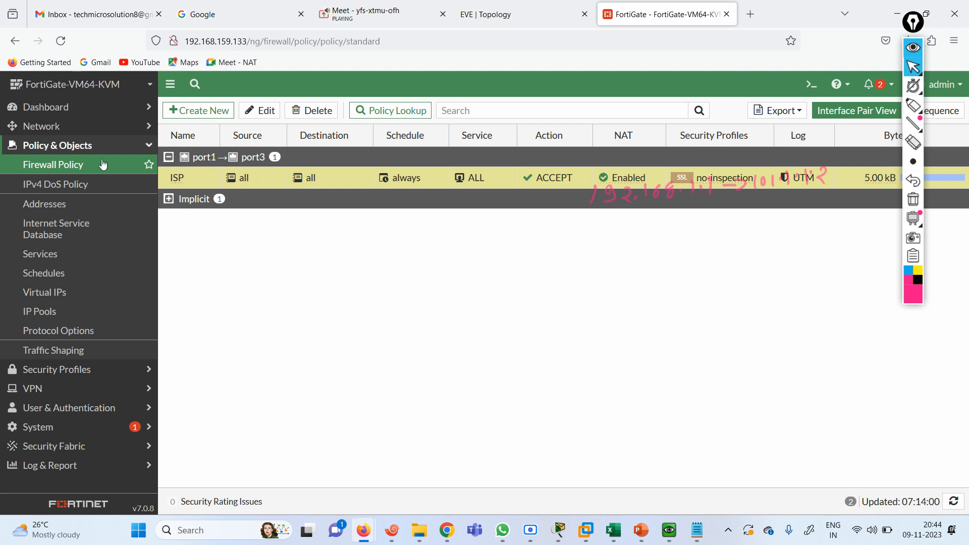
left_click(318, 112)
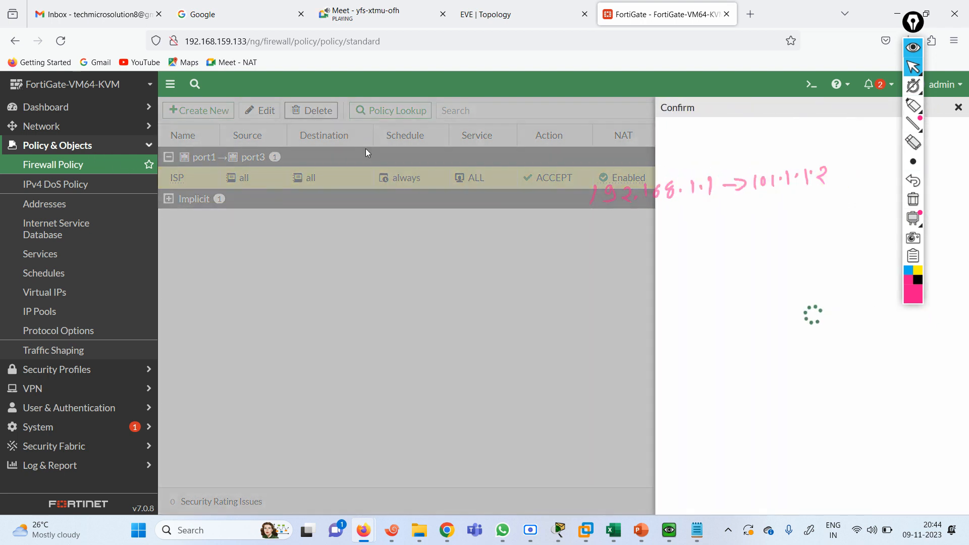
left_click(784, 502)
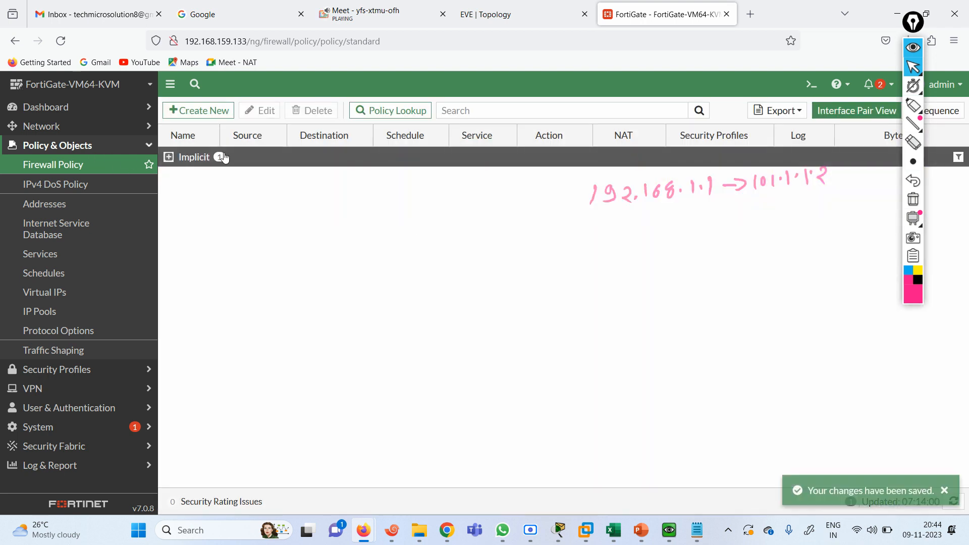
Start policy STATIC NAT IN-OUT with port1 incoming, port3 outgoing, and begin a new source address
left_click(198, 110)
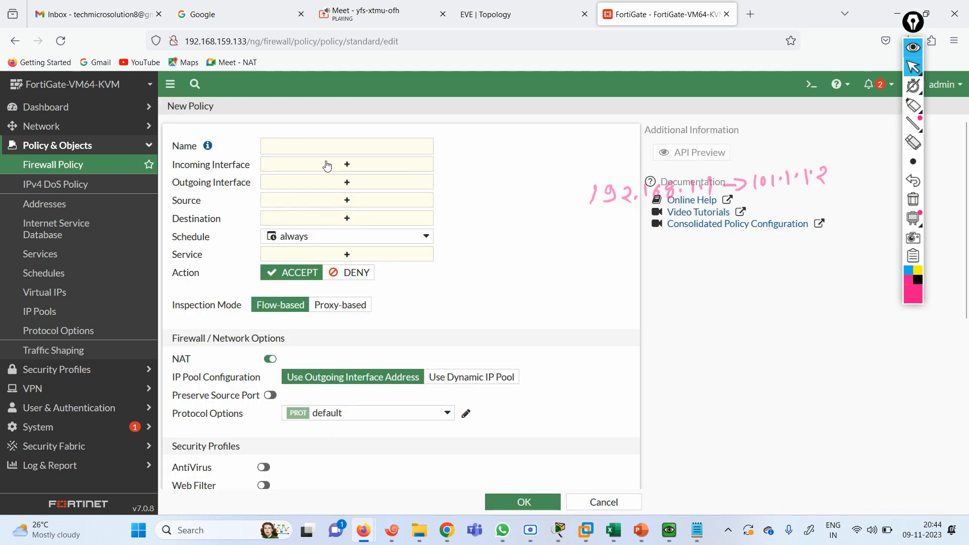
left_click(309, 147)
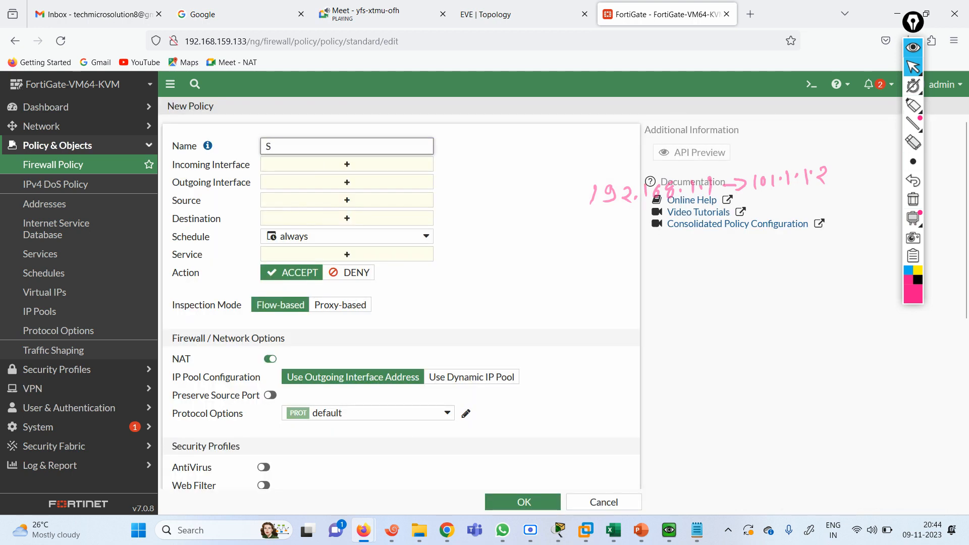
type("STATIC NAT IN-OUT")
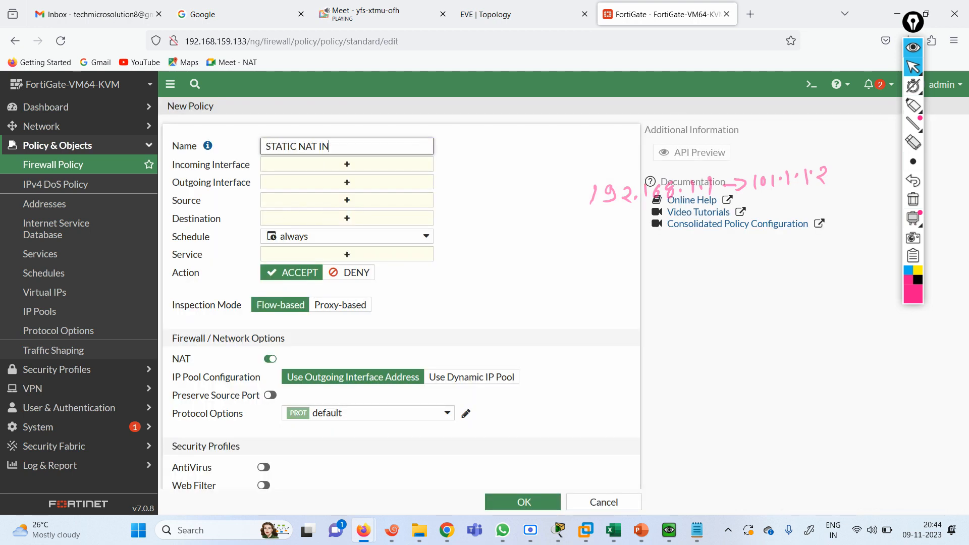
left_click(348, 165)
left_click(486, 188)
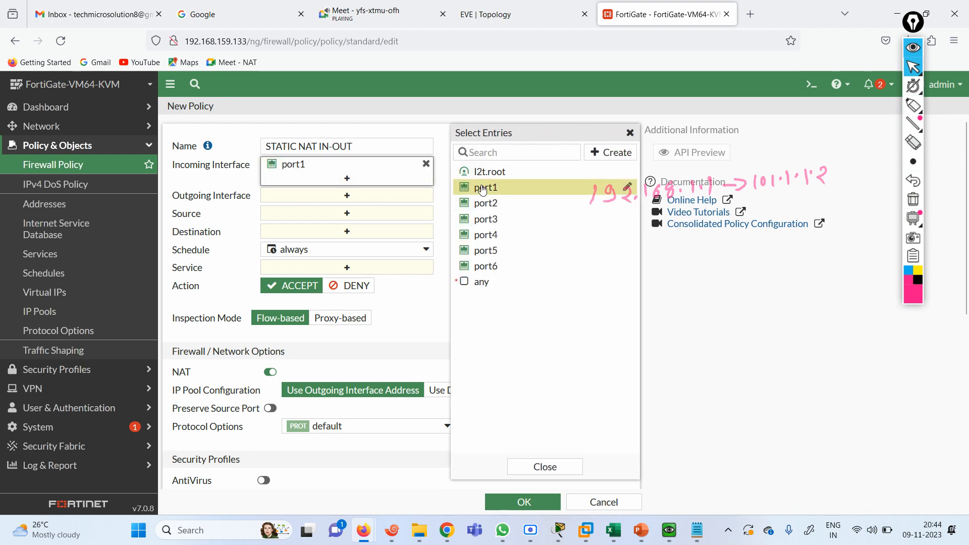
left_click(345, 196)
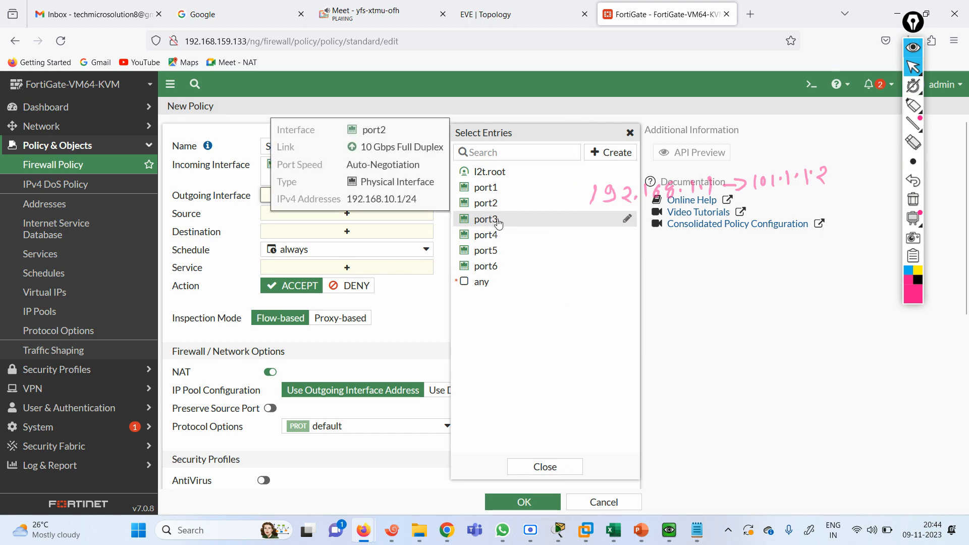
left_click(486, 219)
left_click(353, 227)
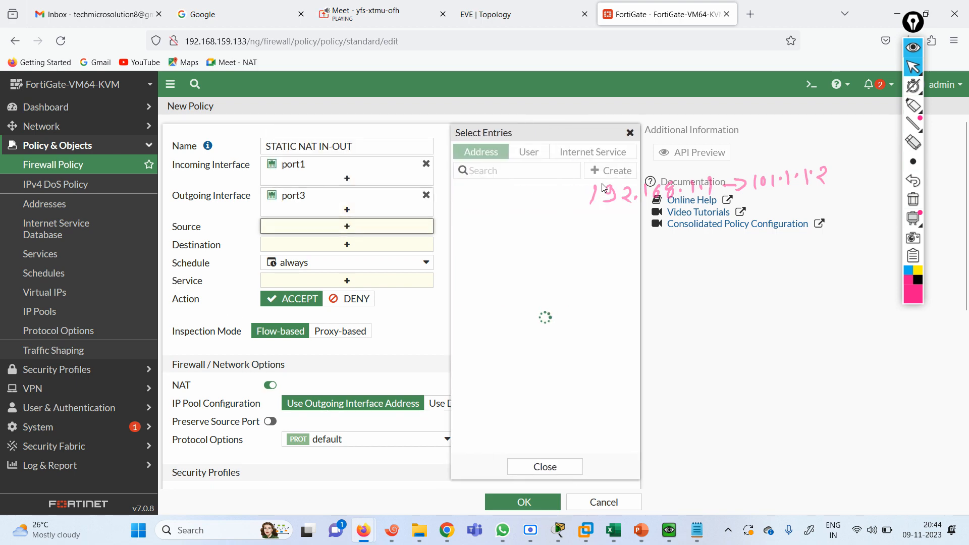
left_click(612, 171)
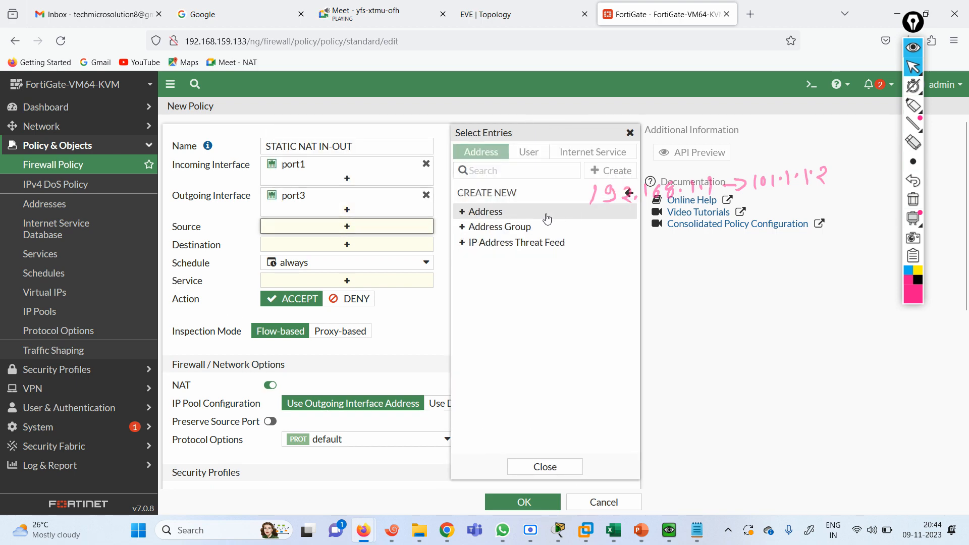
left_click(517, 214)
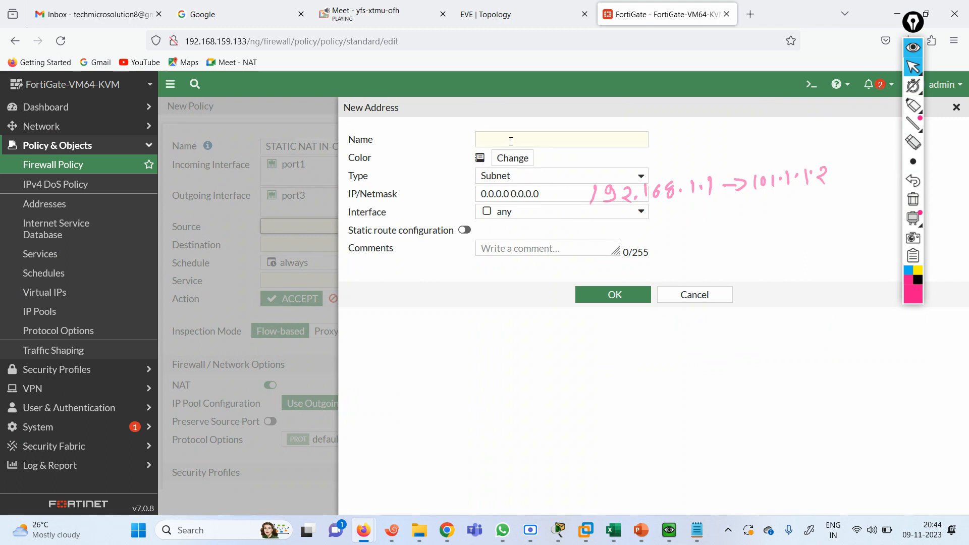
Create address 192.168.1.1 with IP/Netmask 192.168.1.1/32
left_click(511, 140)
type("192.168.1.1")
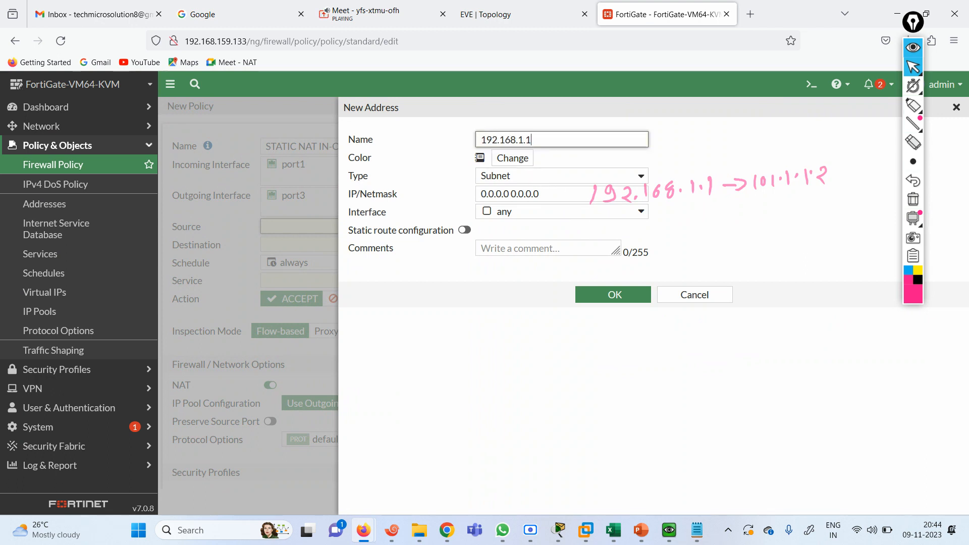
key("ctrl+a")
key("ctrl+c")
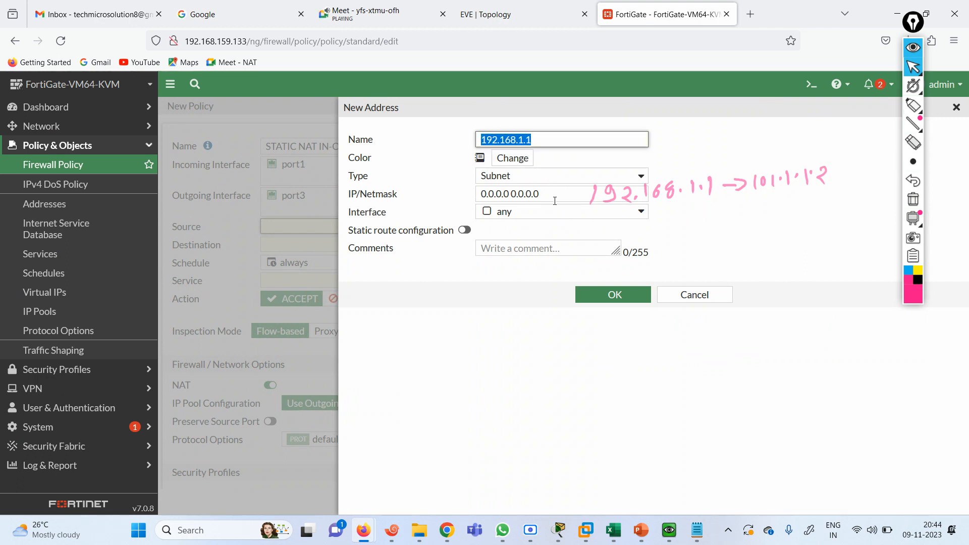
key("Tab")
key("Tab")
key("Tab")
key("ctrl+v")
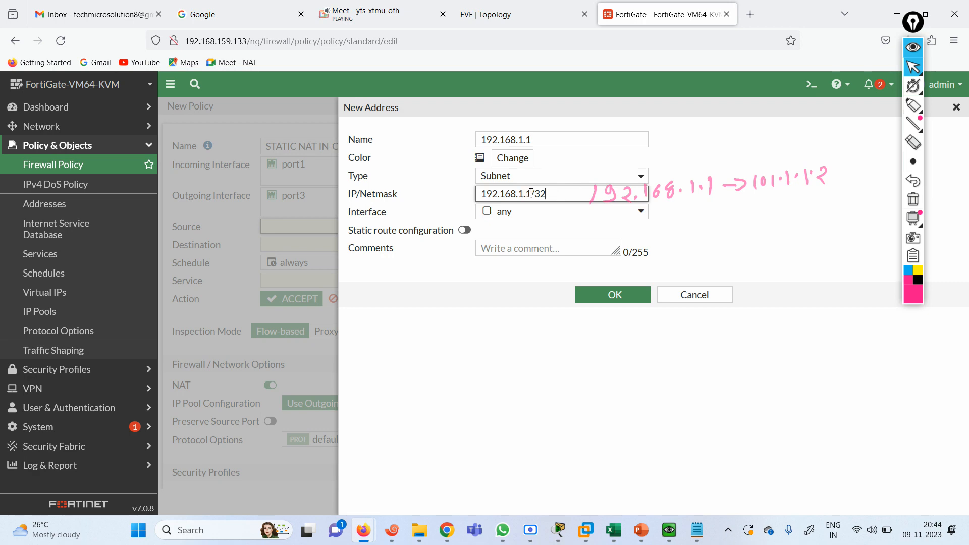
left_click_drag(531, 193, 483, 195)
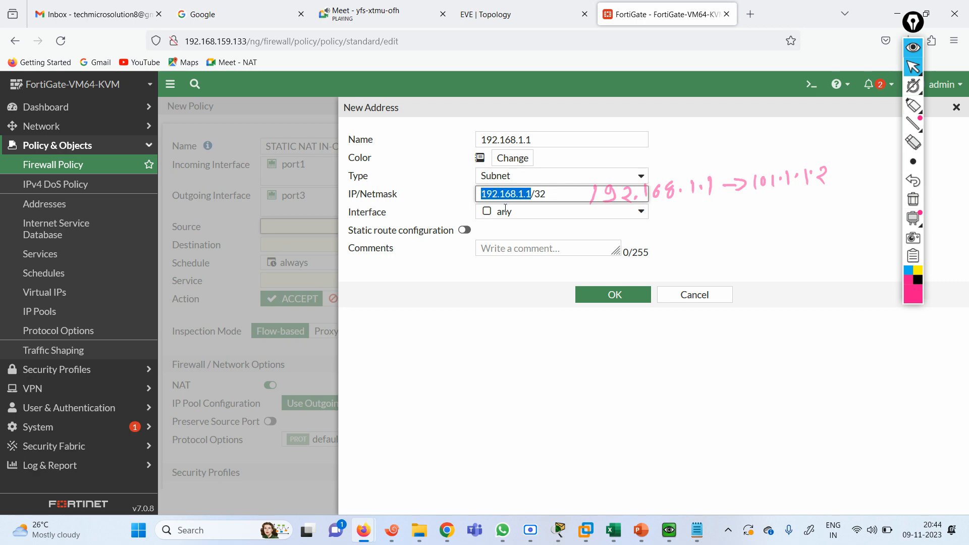
left_click(604, 295)
Use 192.168.1.1 as source, destination all, service ALL, and NAT via dynamic IP pool
left_click(499, 206)
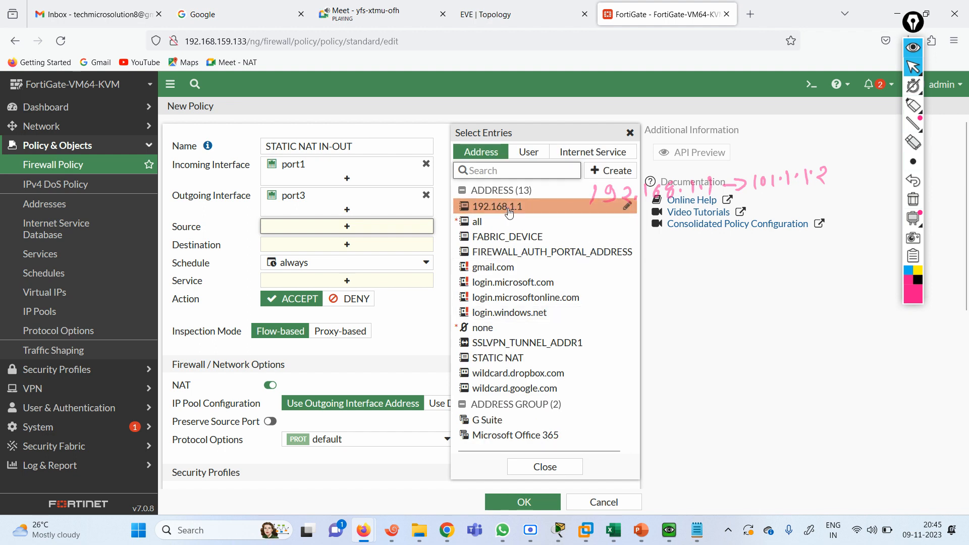
left_click(388, 258)
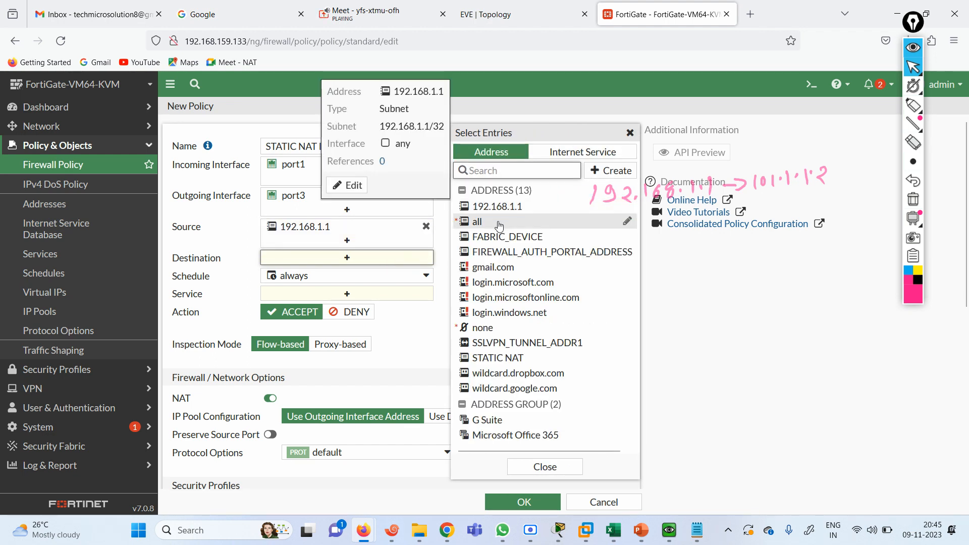
left_click(477, 222)
left_click(378, 307)
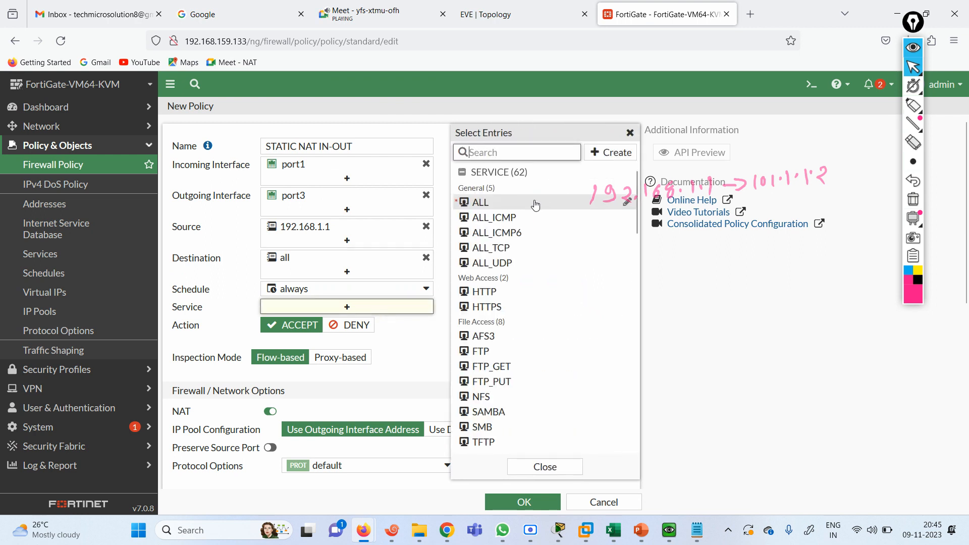
left_click(234, 348)
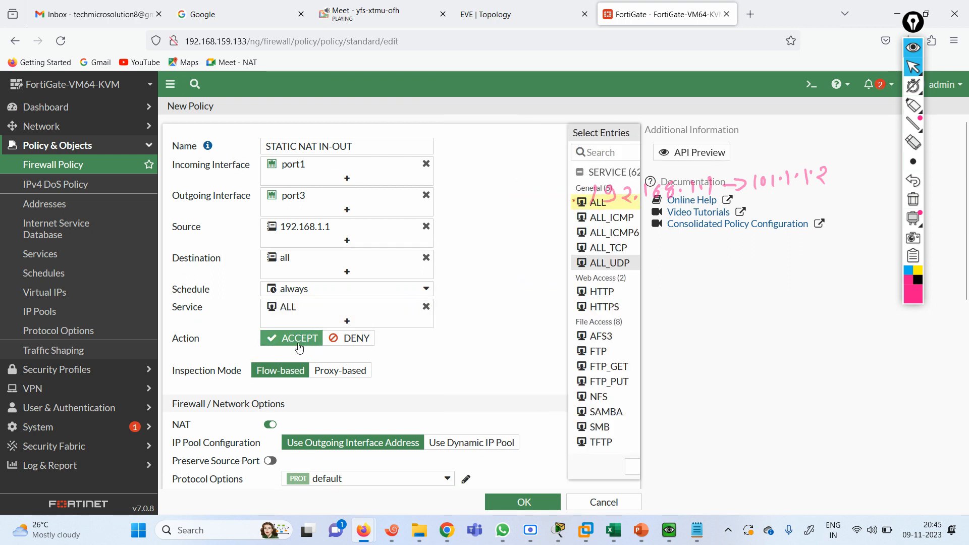
left_click(465, 443)
left_click(350, 447)
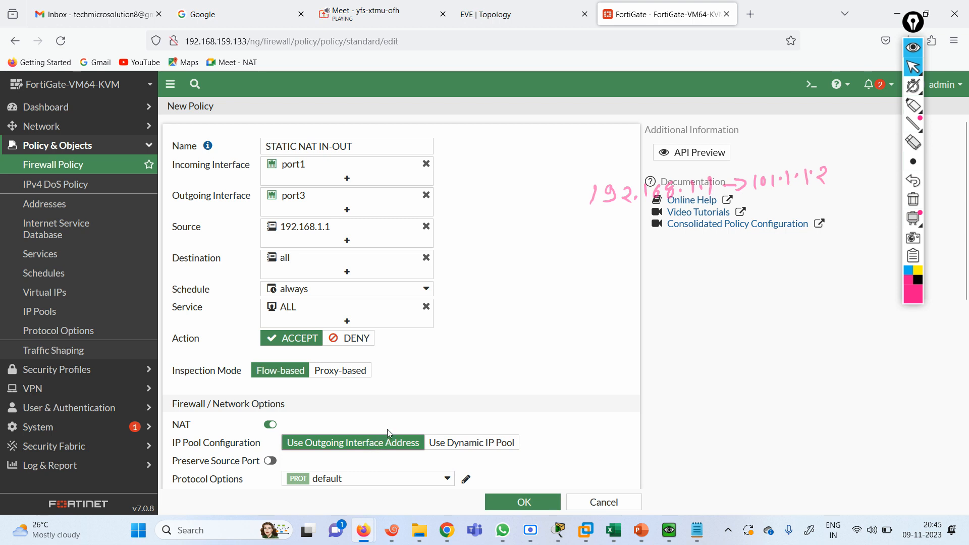
left_click(459, 445)
Create a new IP pool named STATIC IN OUT of type One-to-One
left_click(403, 460)
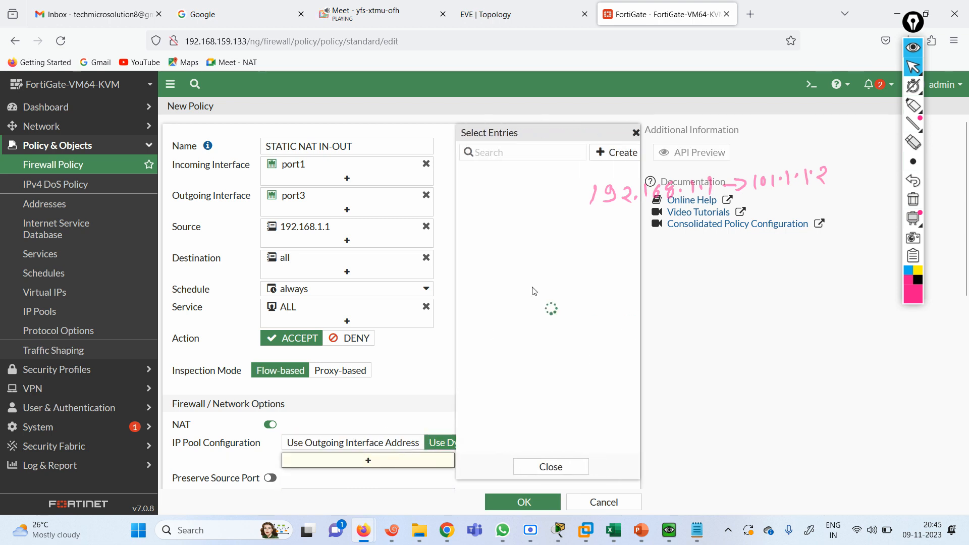
left_click(600, 153)
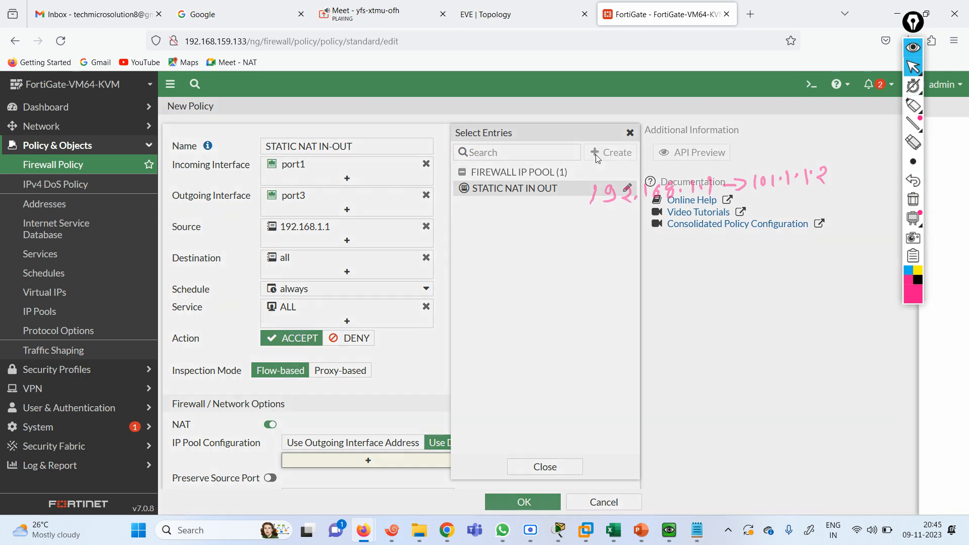
left_click(506, 144)
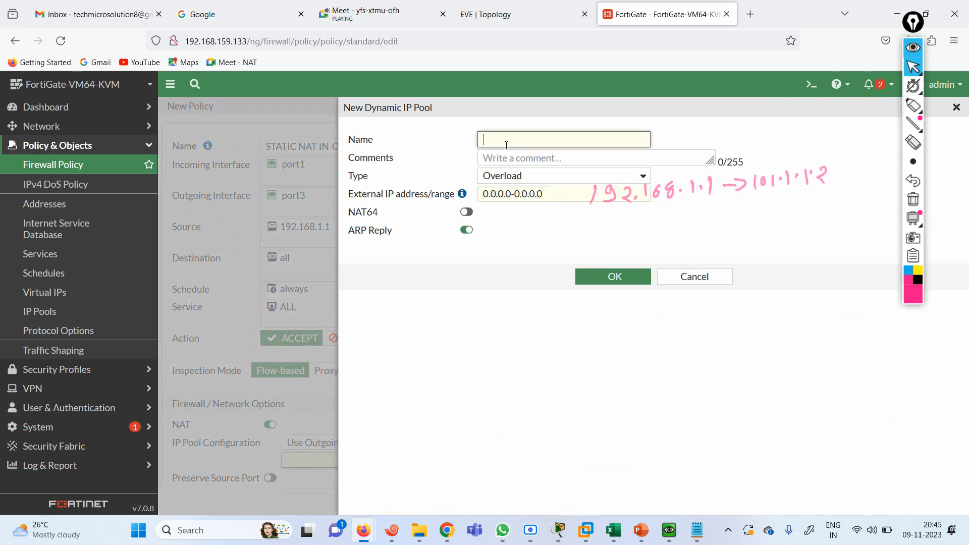
type("A")
key("BackSpace")
type("STATIC IN OUT")
left_click(642, 175)
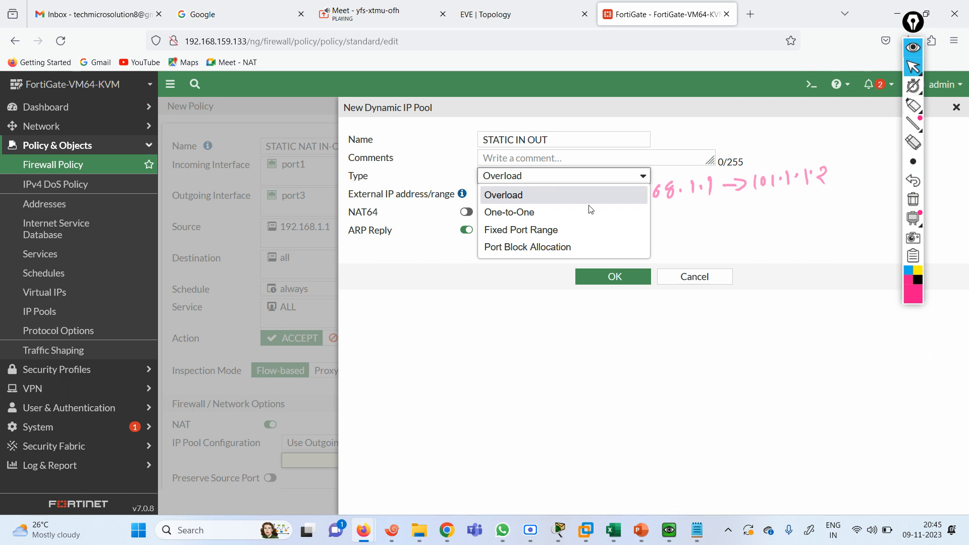
left_click(530, 212)
triple_click(546, 193)
type("192")
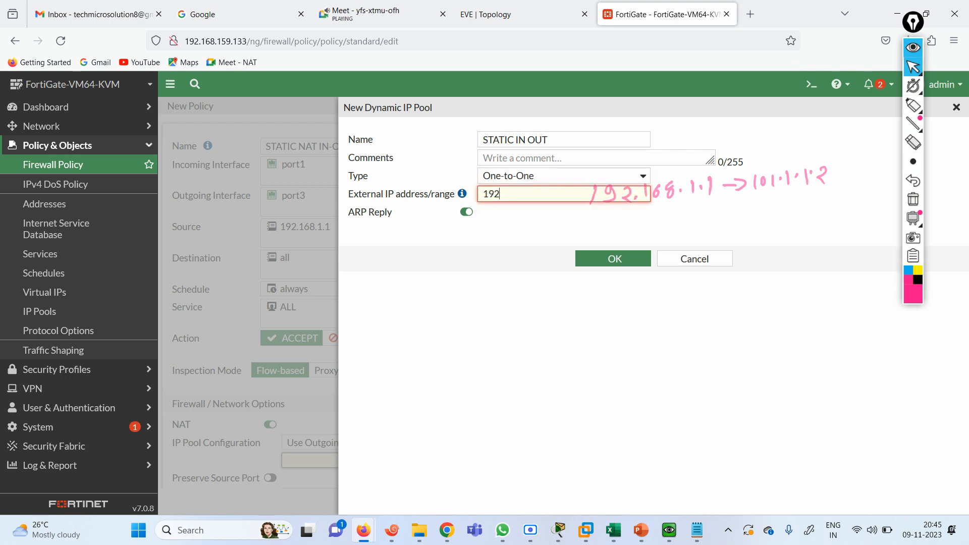
key("BackSpace")
key("BackSpace")
key("BackSpace")
Set the pool's external range to 101.1.1.2-101.1.1.2 and save it
type("101.1.1.")
key("ctrl+a")
left_click(540, 195)
type("-")
key("ctrl+v")
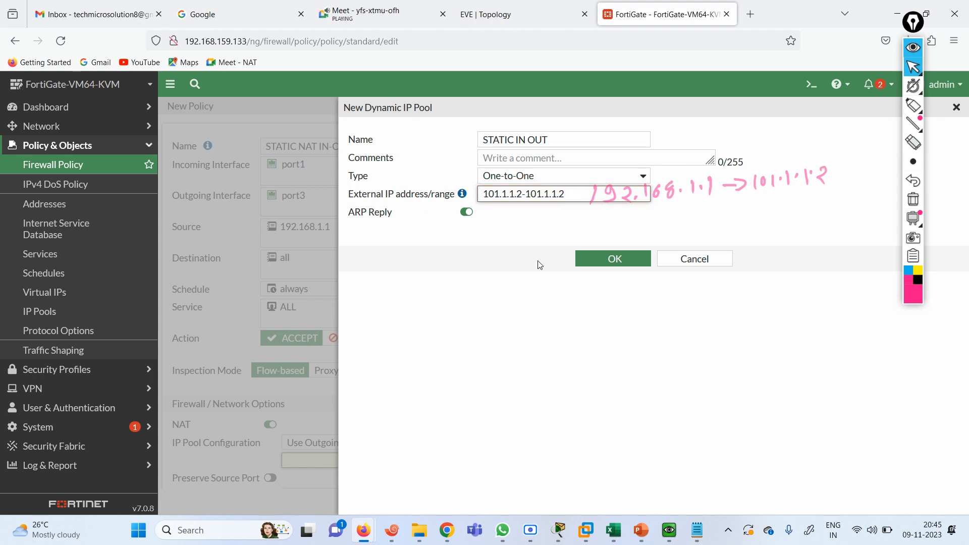
left_click(523, 314)
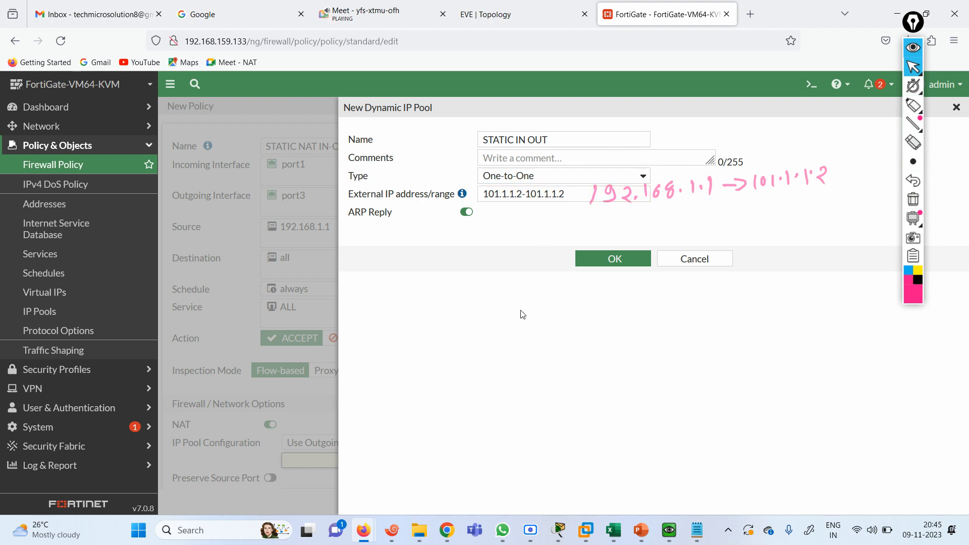
left_click(594, 260)
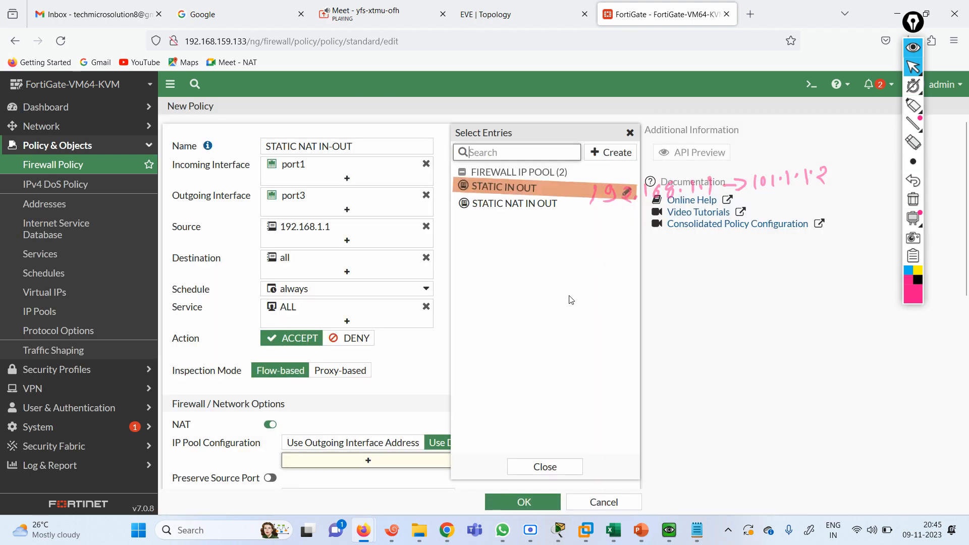
Assign the STATIC IN OUT pool to the policy and save the policy
left_click(511, 191)
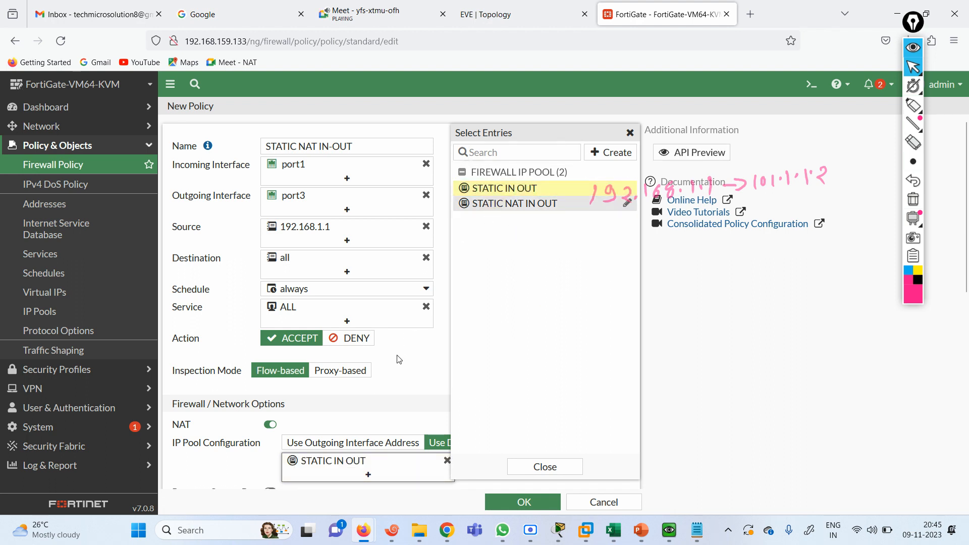
left_click(417, 367)
left_click(528, 502)
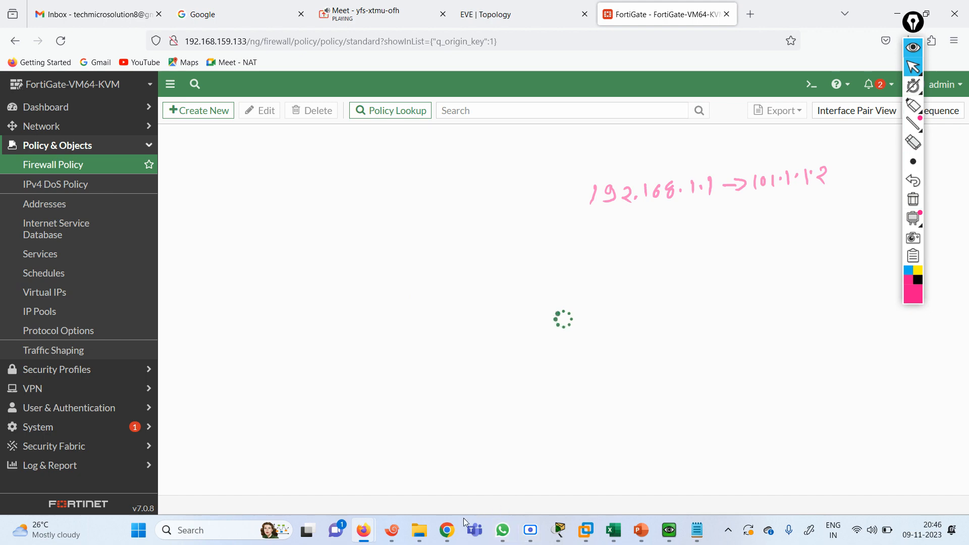
left_click(392, 530)
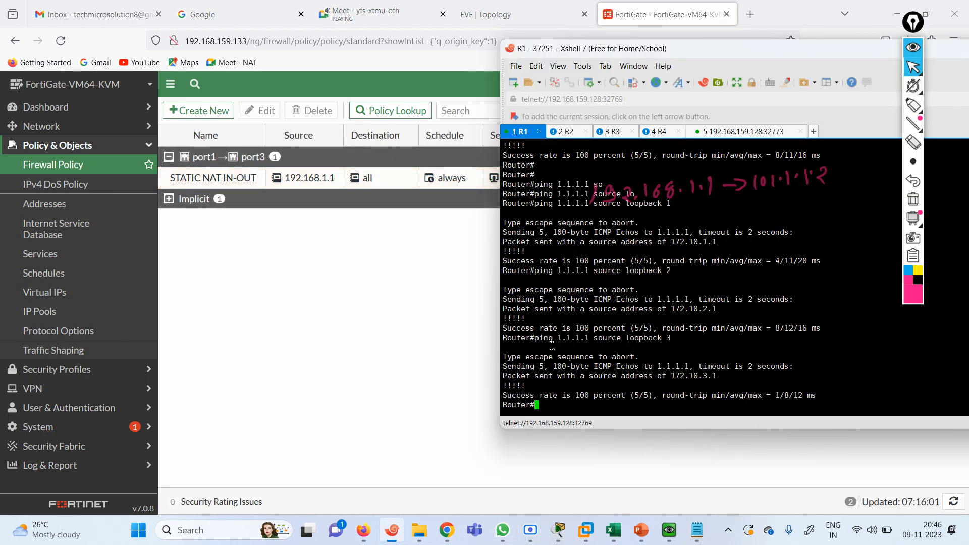
On R1, rerun the loopback 3 ping to 1.1.1.1, then ping 1.1.1.1 sourced from 192.168.1.1
key("Up")
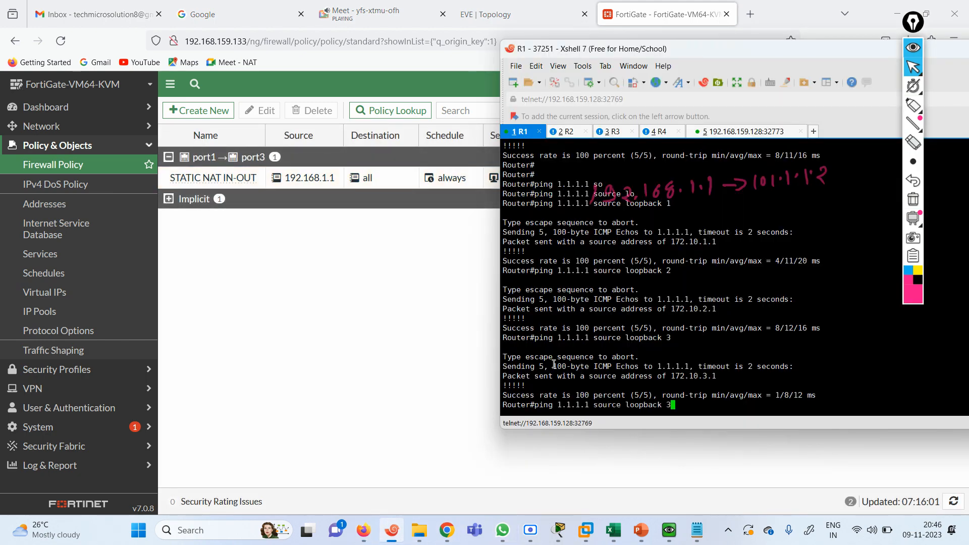
key("Return")
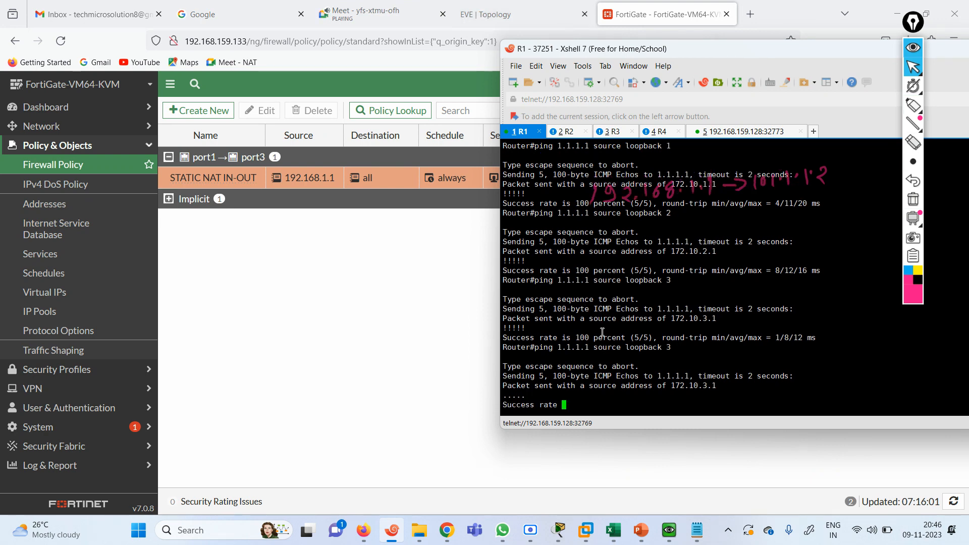
key("Up")
key("Up")
key("Up")
key("Up")
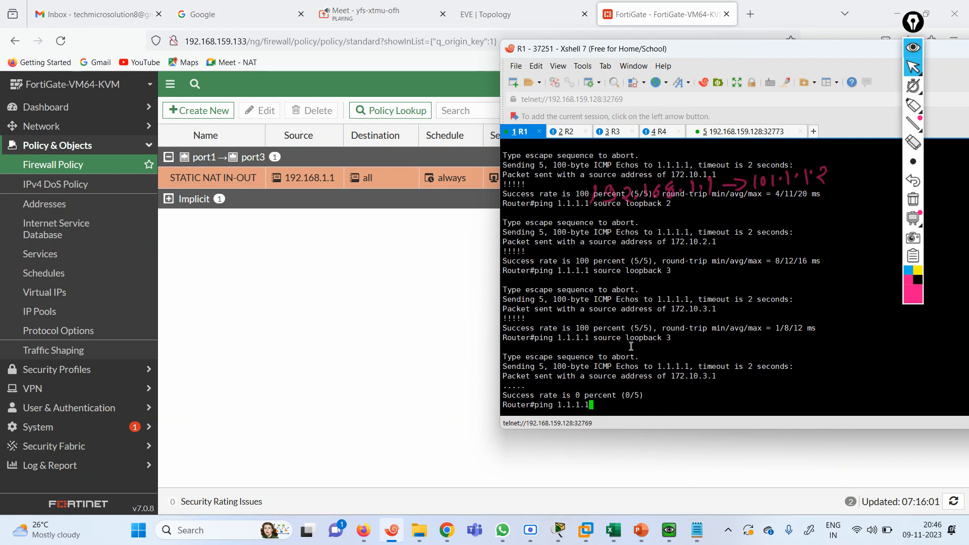
type("SO")
key("Tab")
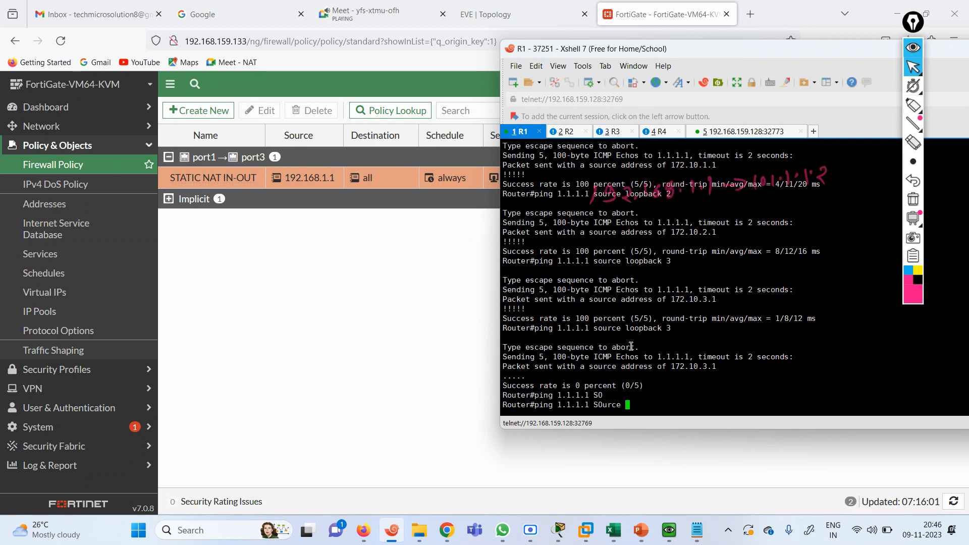
type("192.168.1.1")
key("Return")
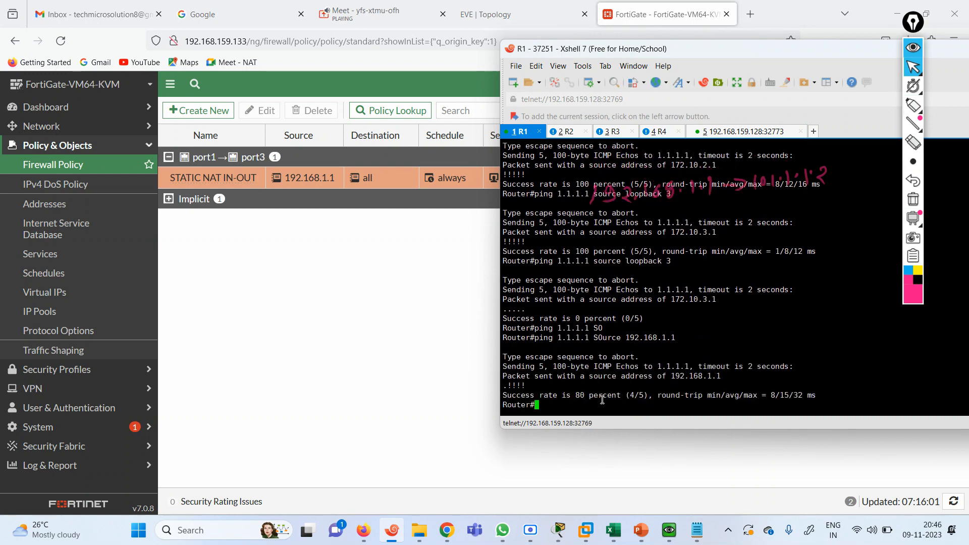
left_click(608, 131)
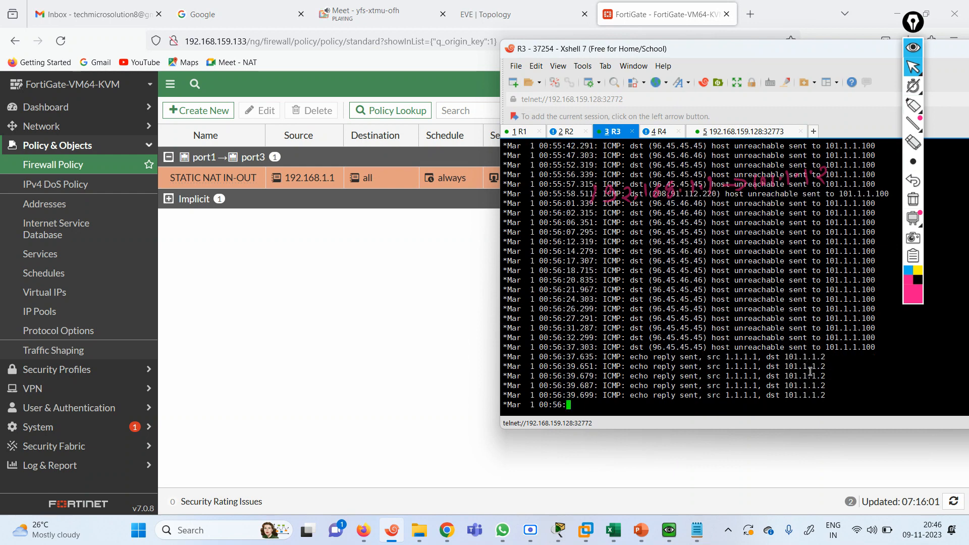
On R3, turn off all debugging with 'u all' and start a ping to 192.168.1.1
left_click_drag(791, 376, 826, 376)
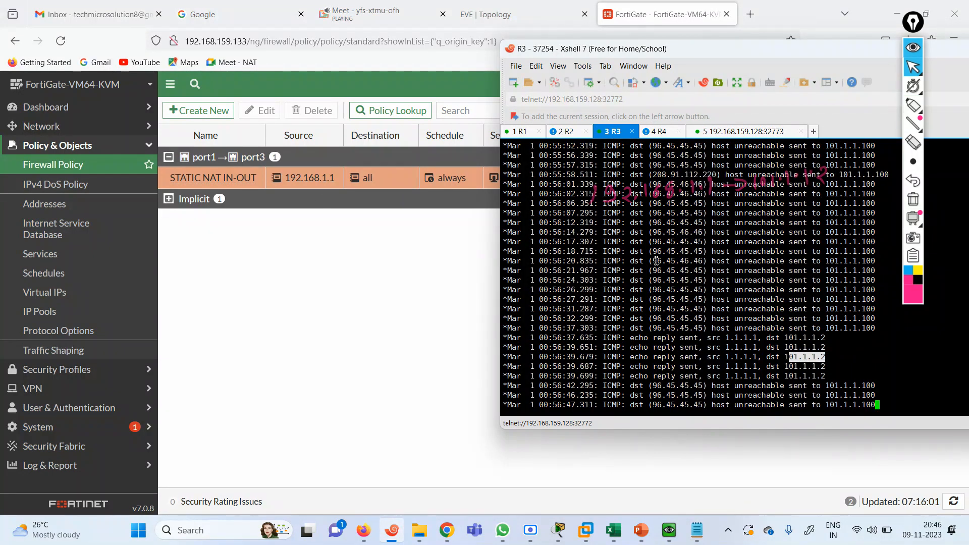
key("Return")
key("Return")
key("Return")
type("U ALL")
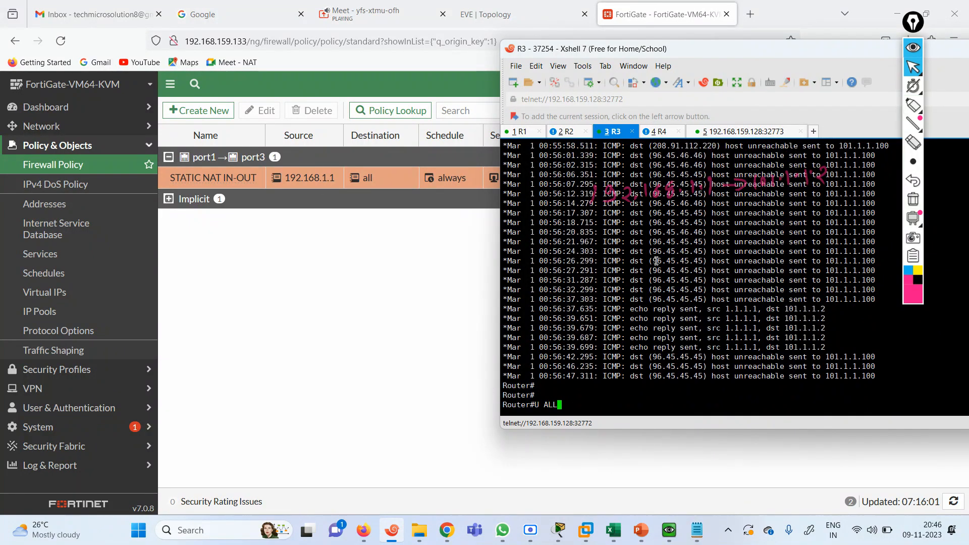
key("Return")
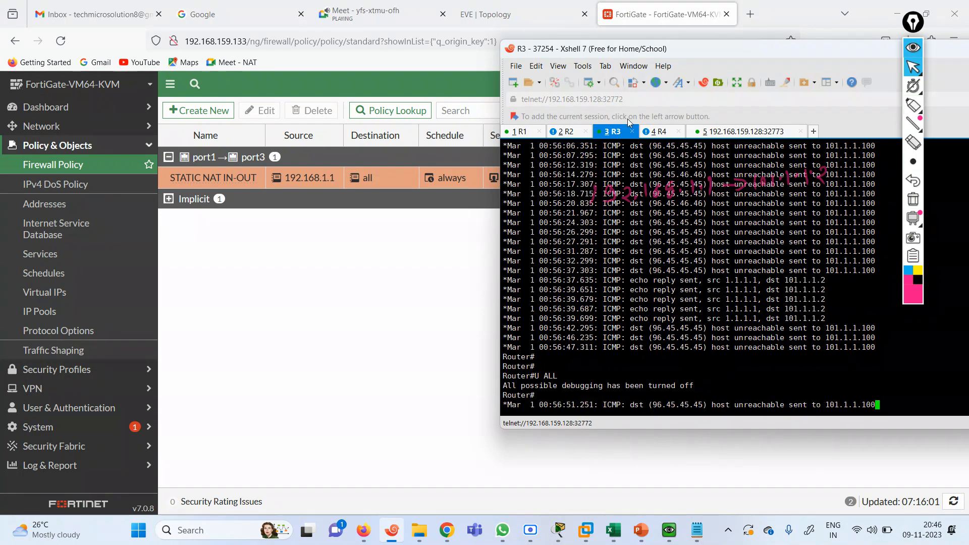
key("Return")
key("Return")
key("Return")
type("PI")
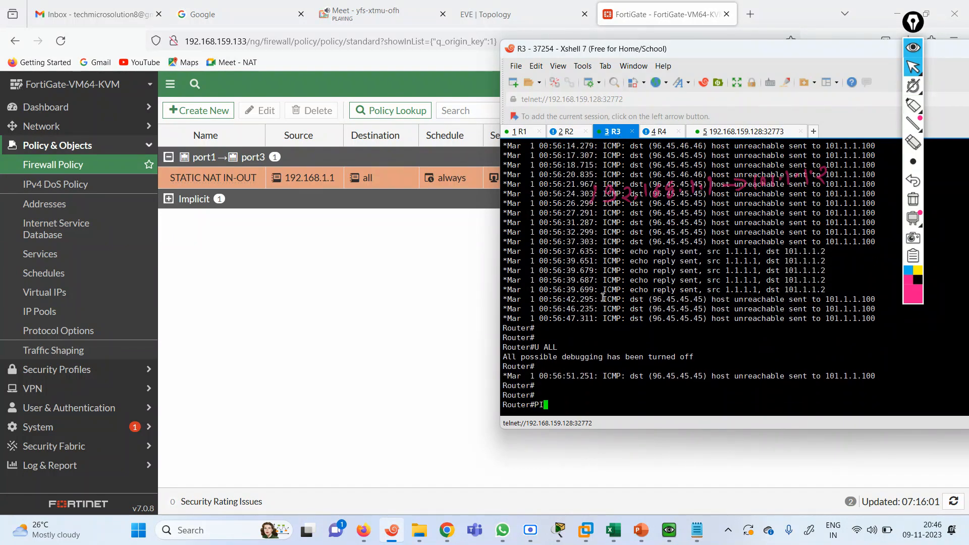
type("NG 192.168.1.1")
key("Return")
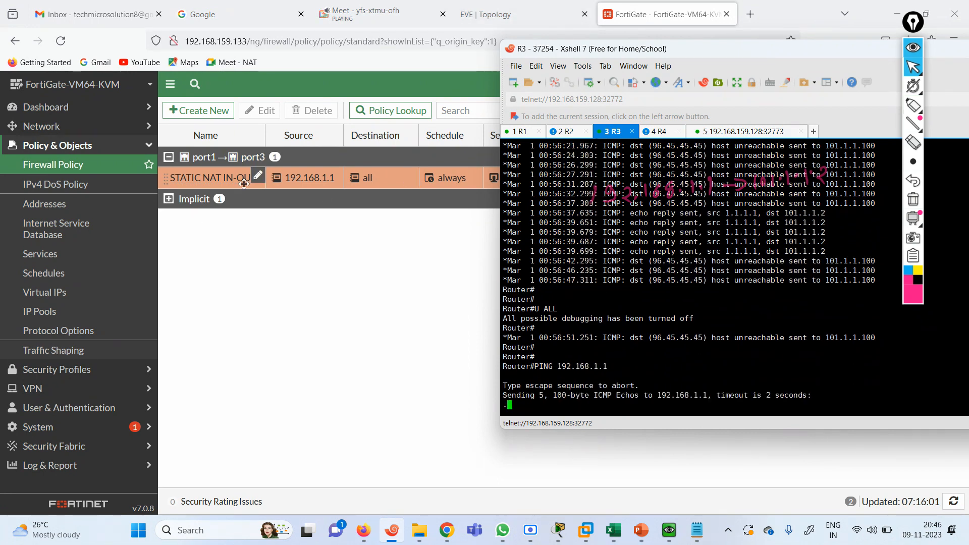
left_click(539, 15)
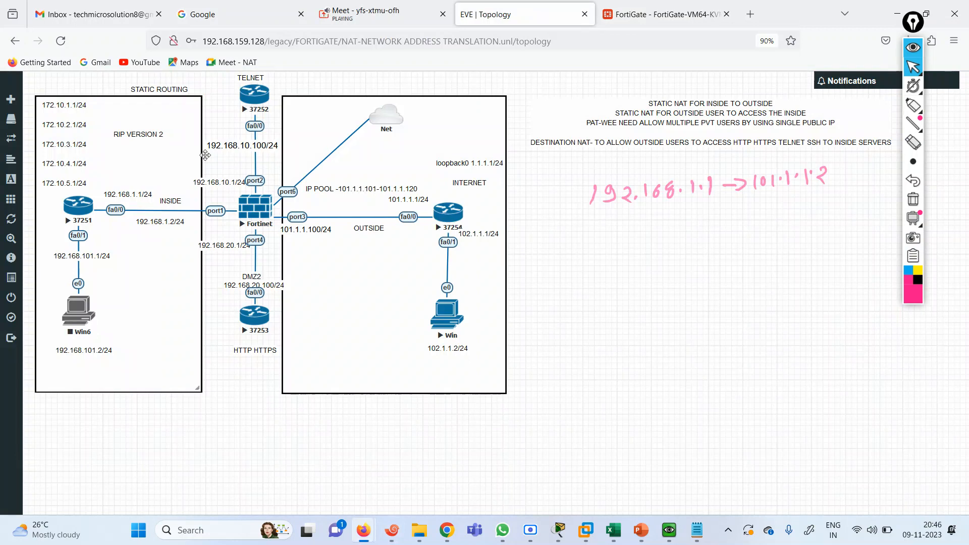
Create virtual IP 'STATIC NAT OUT IN' mapping external 101.1.1.2 to internal 192.168.1.1
left_click(666, 14)
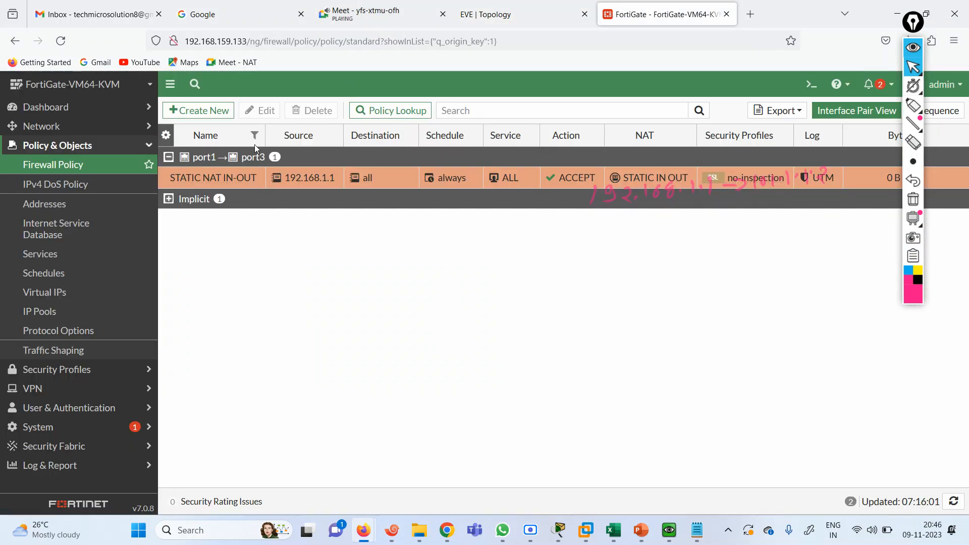
left_click(58, 293)
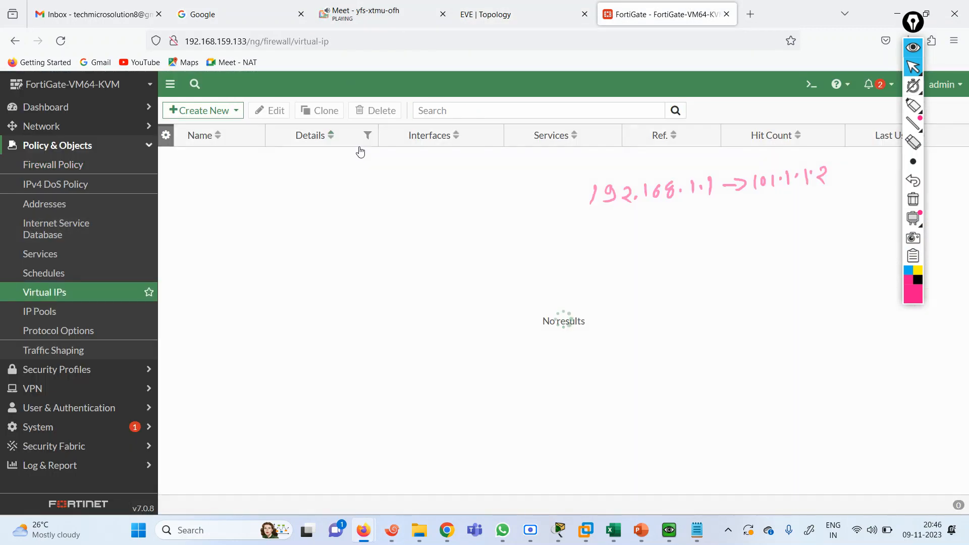
left_click(205, 114)
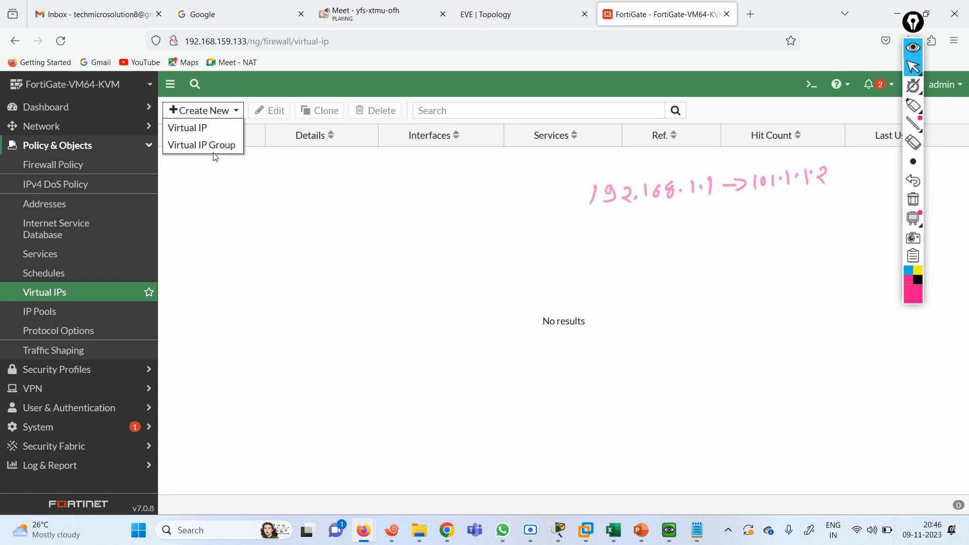
left_click(194, 131)
left_click(280, 159)
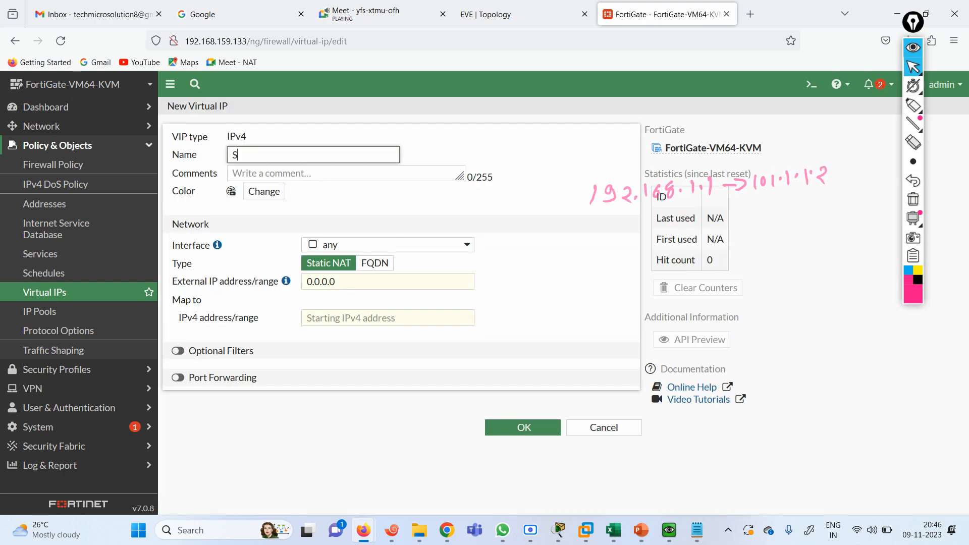
type("STATIC NAT")
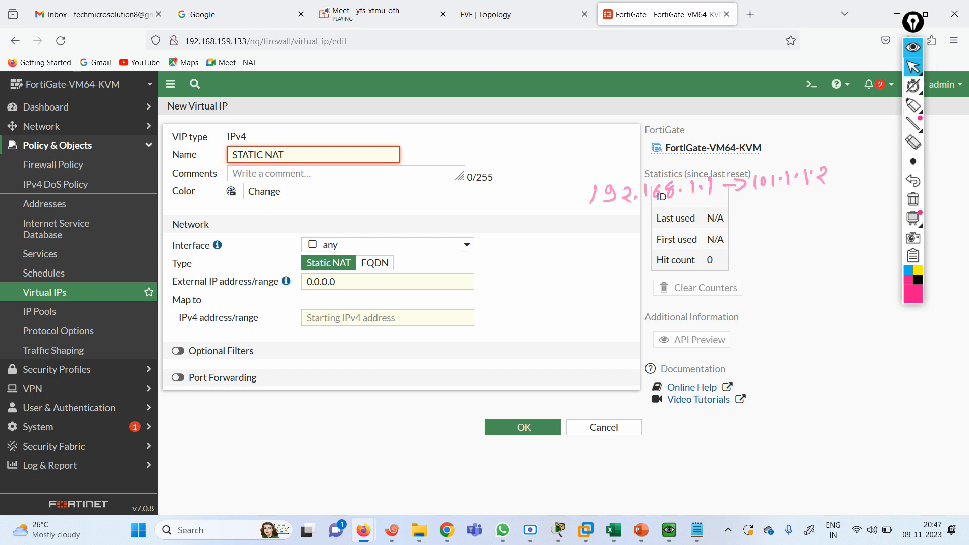
type(" OUT IN")
left_click(393, 287)
double_click(392, 287)
type("101")
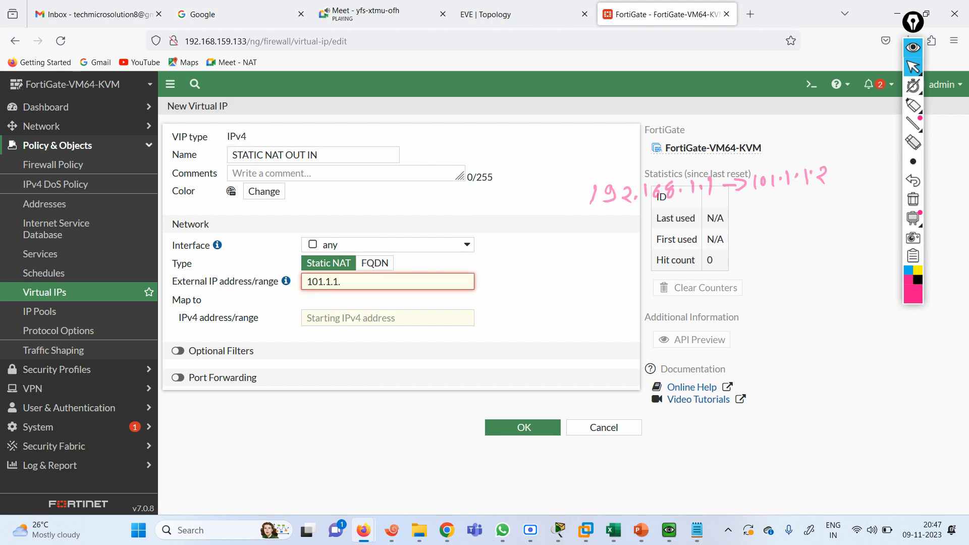
type(".1.1.2")
key("Tab")
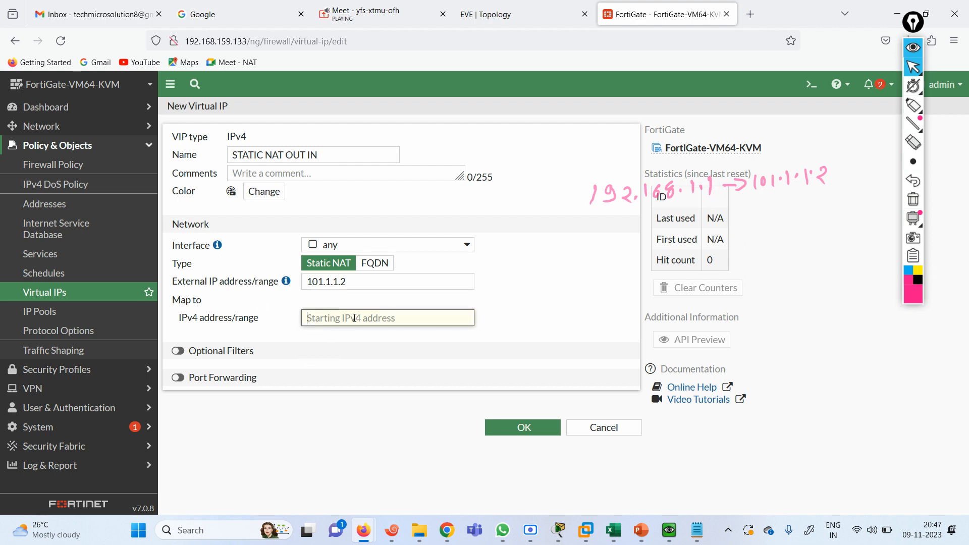
type("192.16")
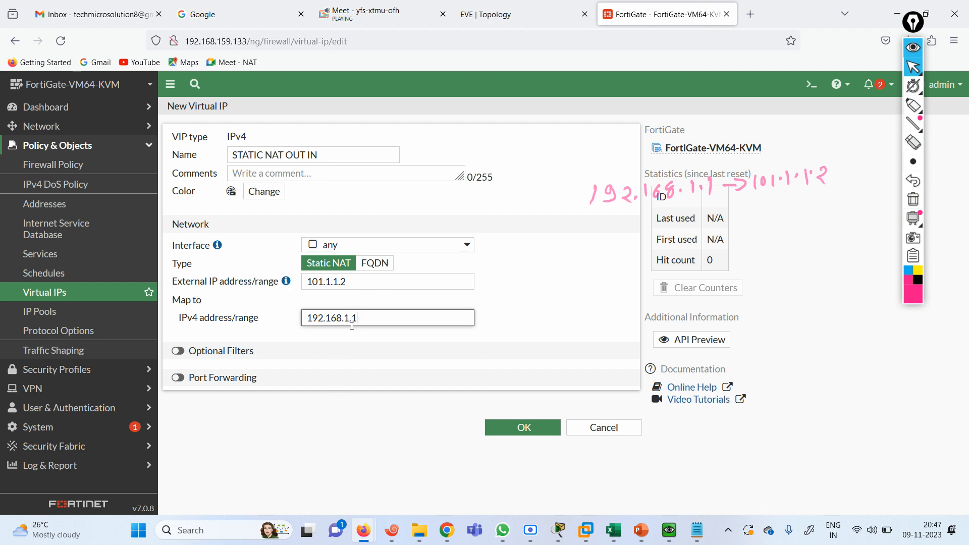
type("8.1.1")
left_click(517, 424)
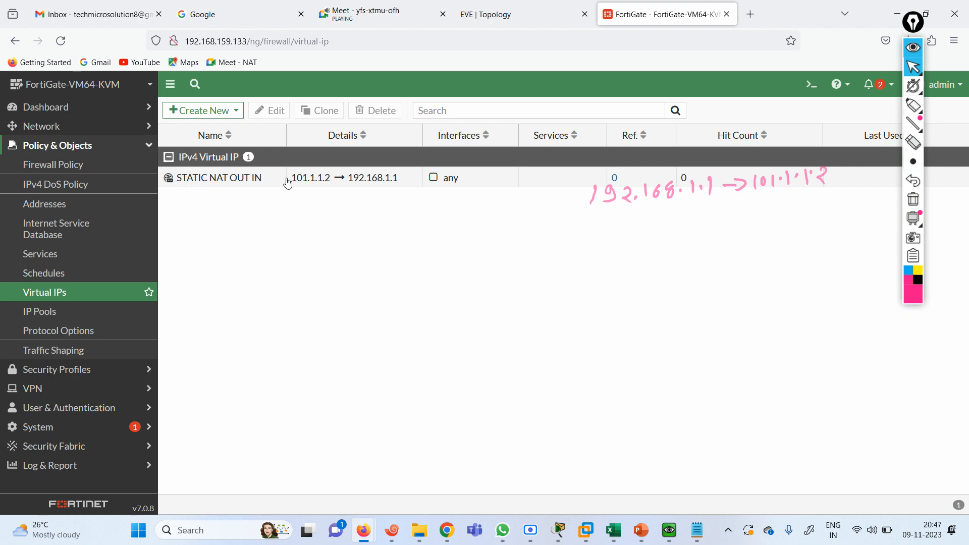
Start a new firewall policy 'STATIC NAT OUT-IN' from incoming port3 to outgoing port1
left_click(79, 165)
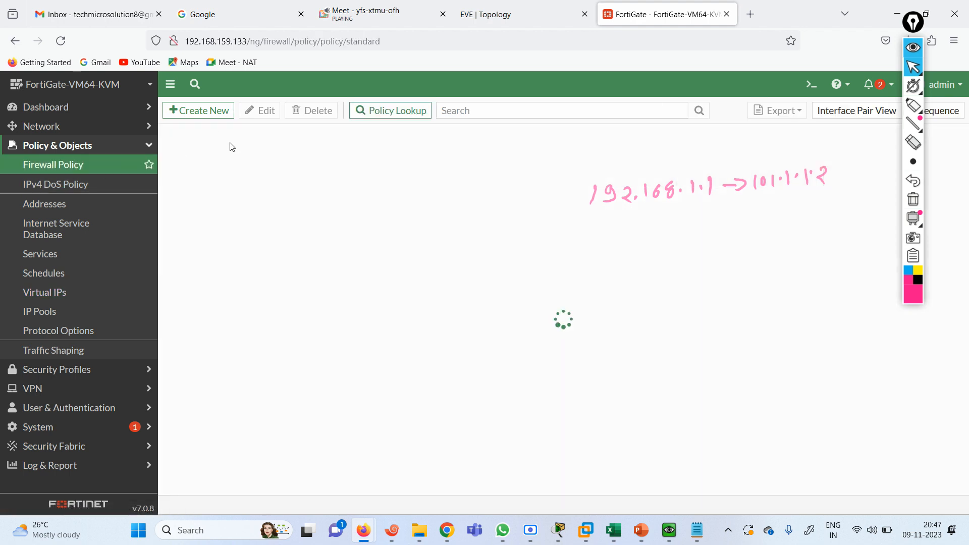
left_click(218, 120)
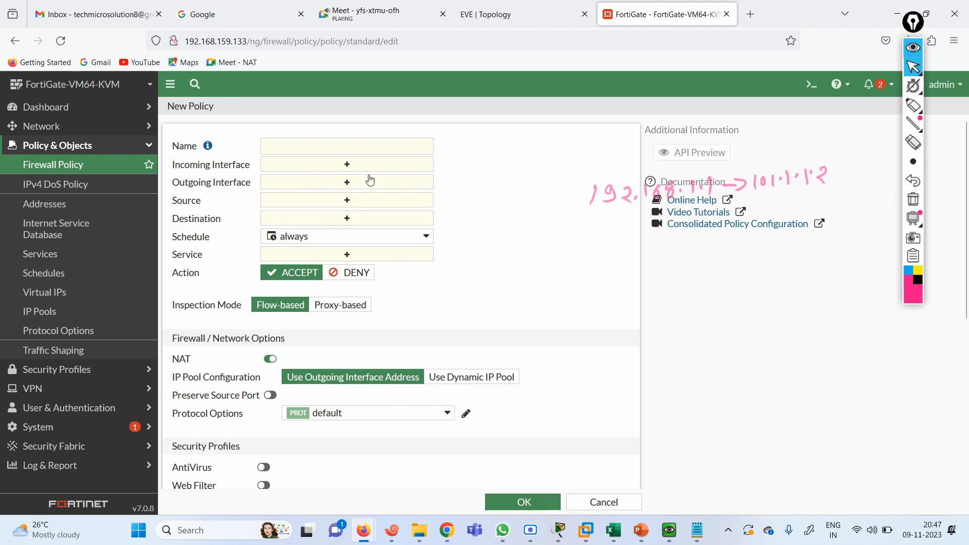
left_click(318, 145)
type("ST")
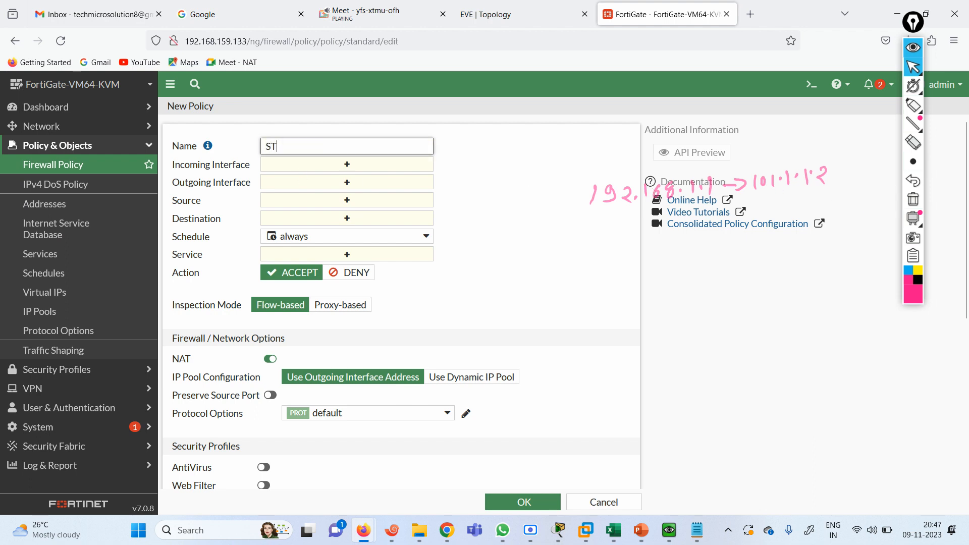
type("ATIC NAT OUT")
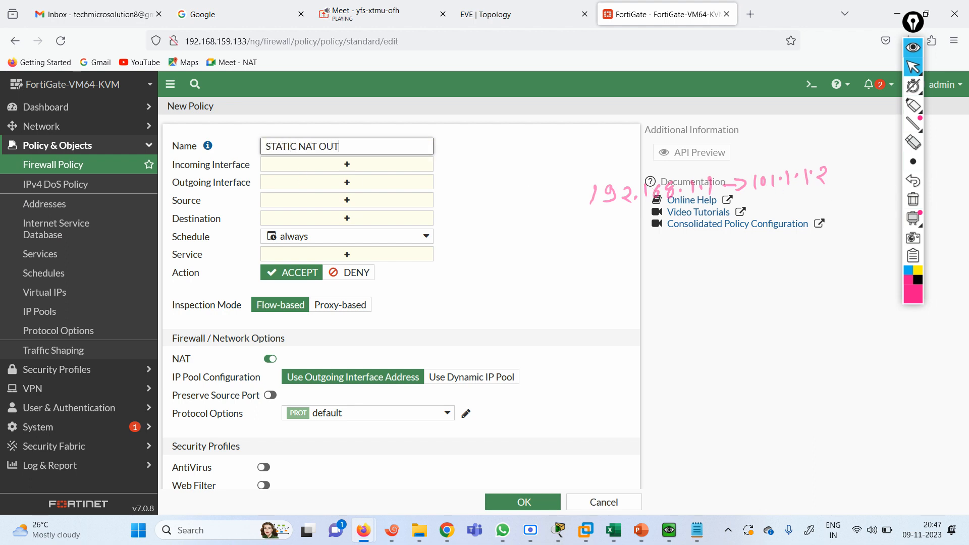
type("-IN")
left_click(345, 165)
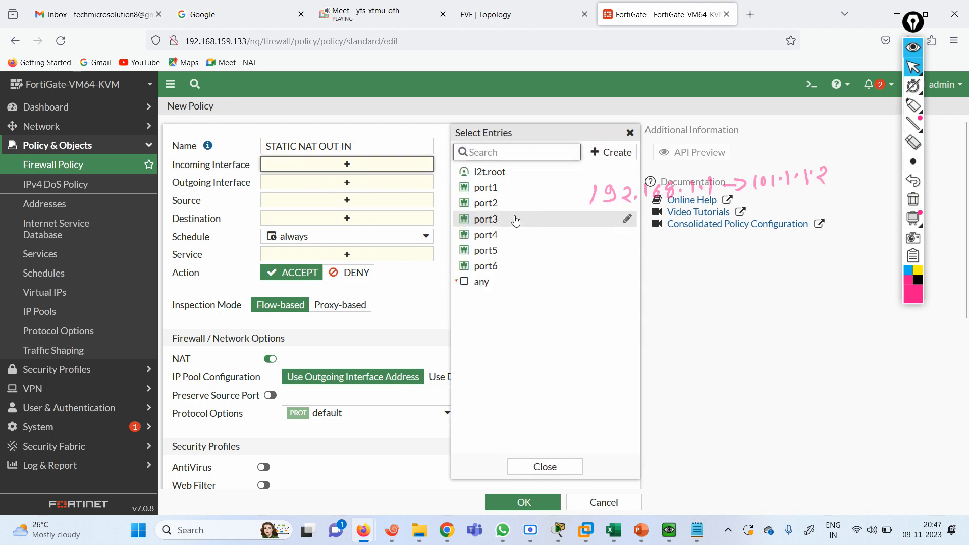
left_click(515, 218)
left_click(354, 196)
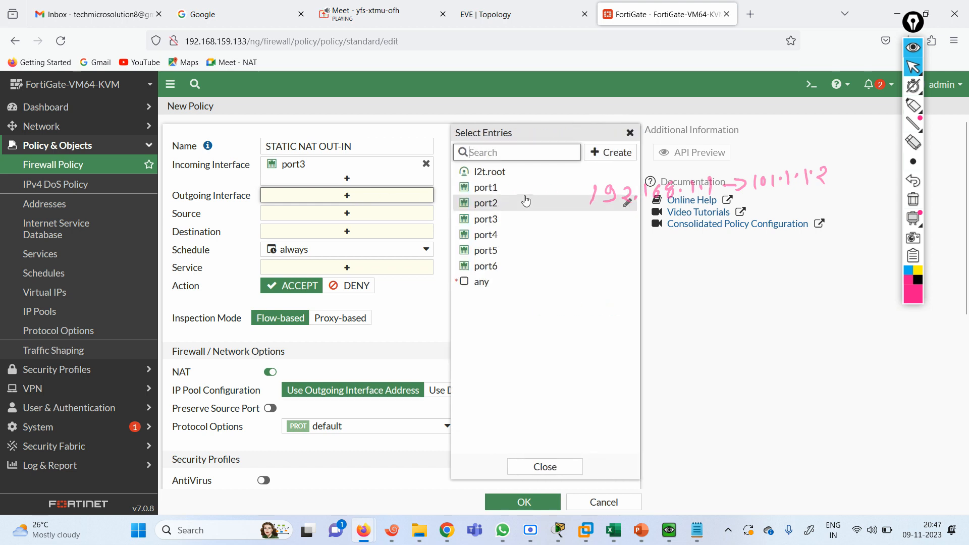
left_click(484, 190)
Set the policy source to all and the destination to the STATIC NAT OUT IN virtual IP
left_click(362, 227)
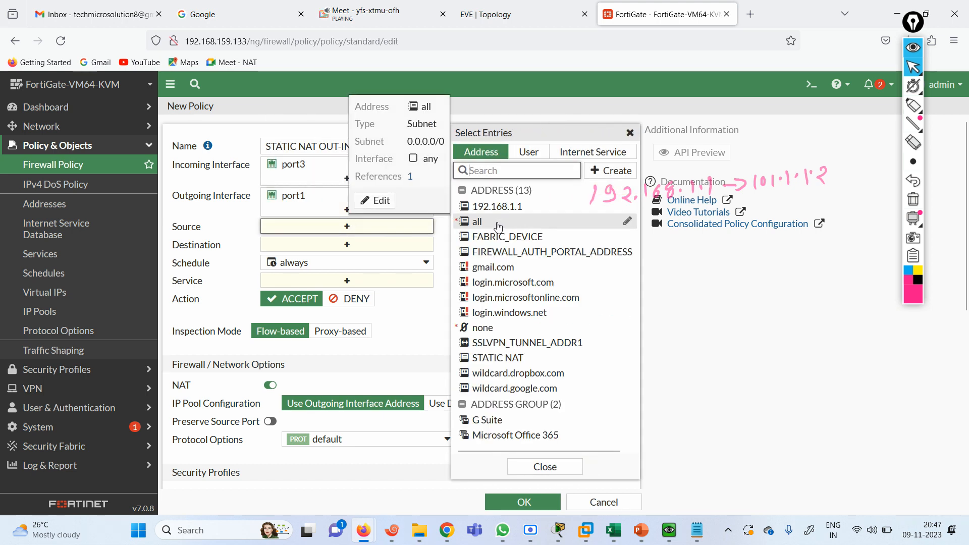
left_click(498, 224)
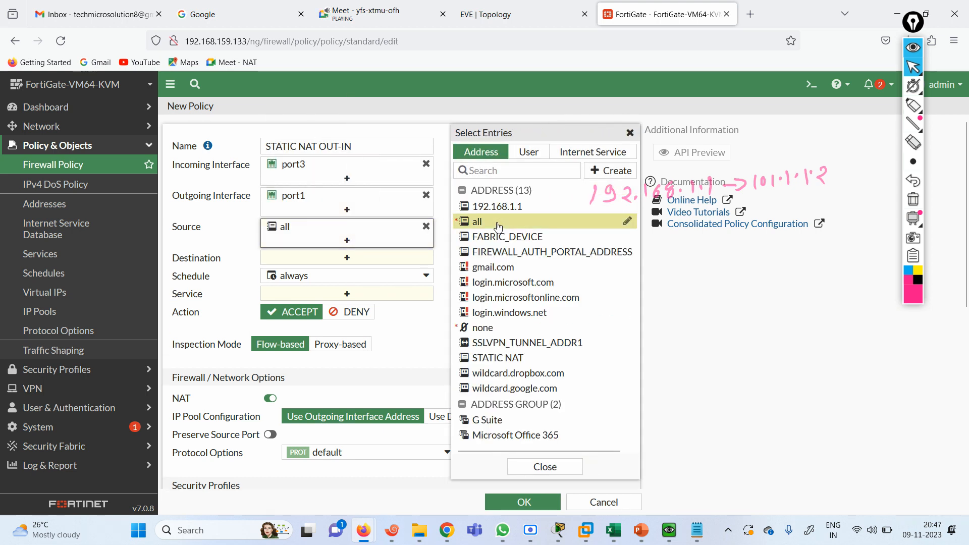
left_click(358, 258)
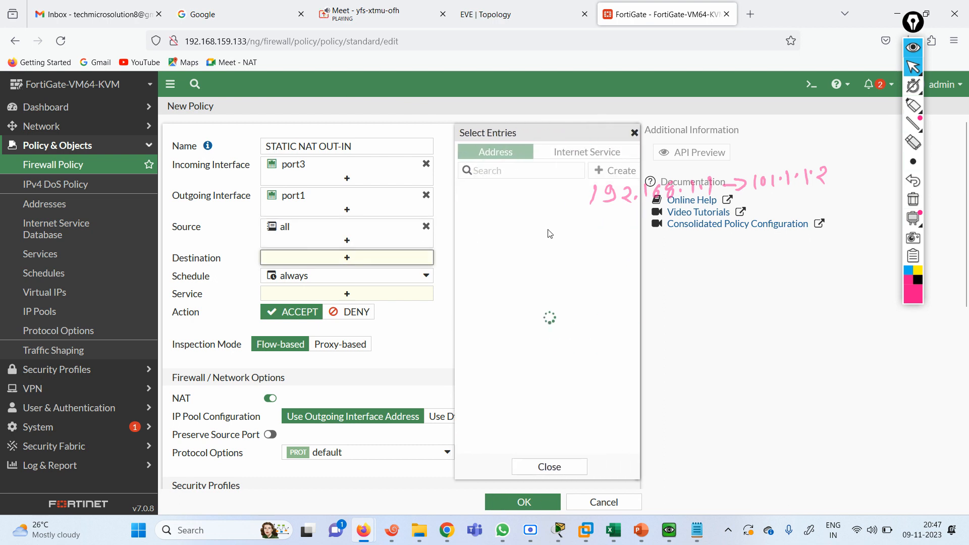
left_click(523, 171)
type("STA")
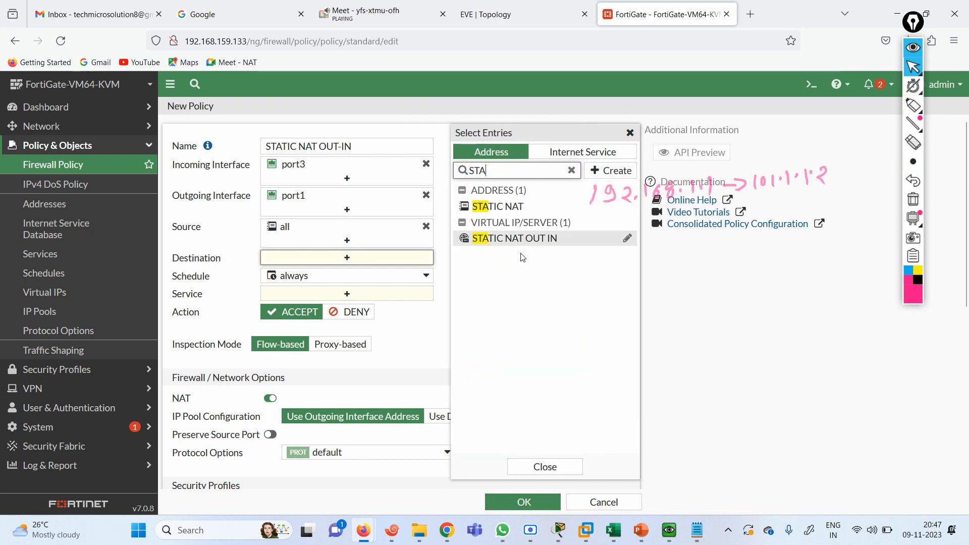
left_click(554, 240)
mouse_move(344, 263)
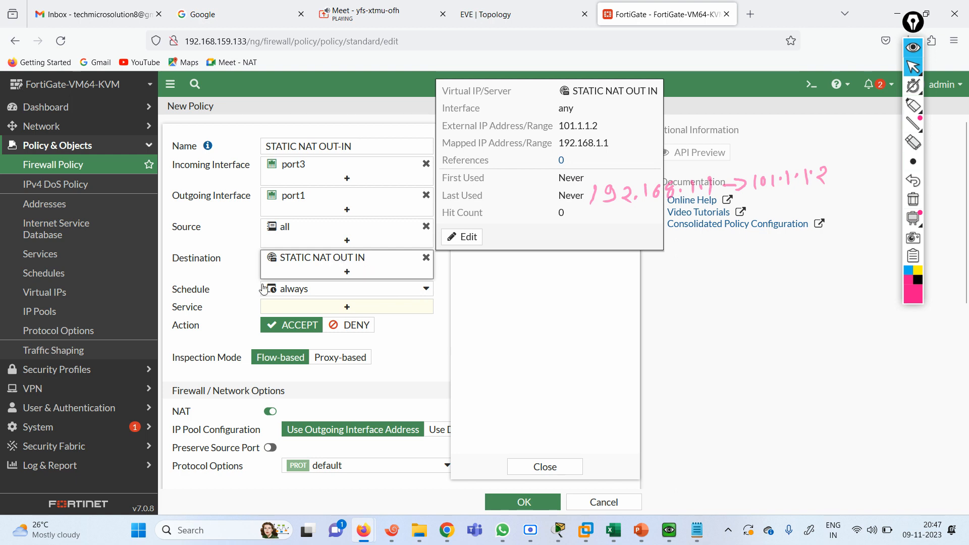
left_click(241, 288)
Allow ALL services, disable NAT, and save the STATIC NAT OUT-IN policy
left_click(359, 308)
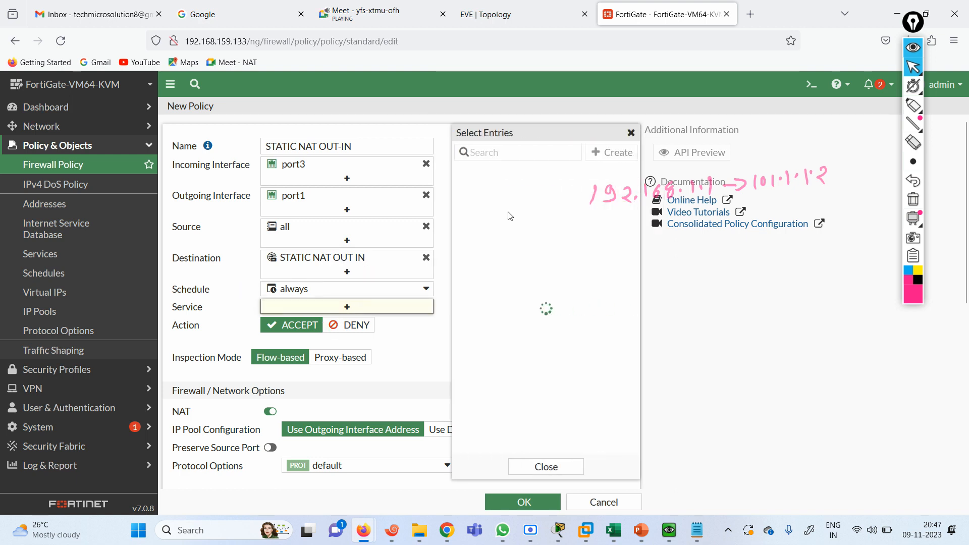
left_click(485, 207)
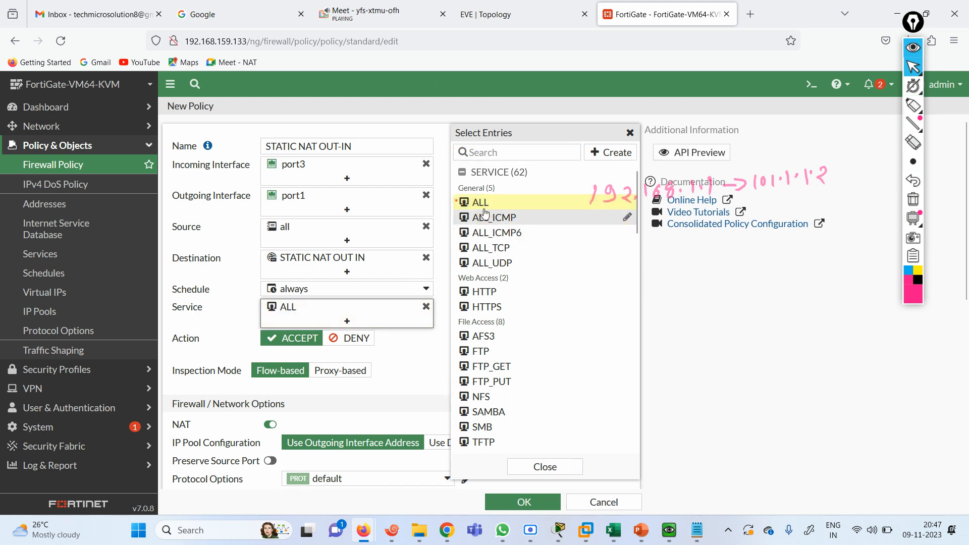
left_click(431, 362)
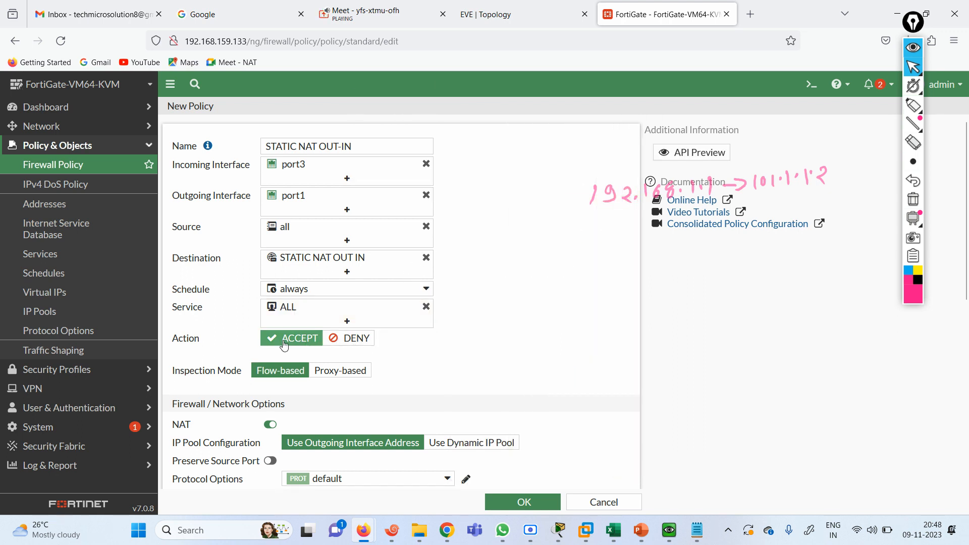
left_click(271, 425)
left_click(523, 502)
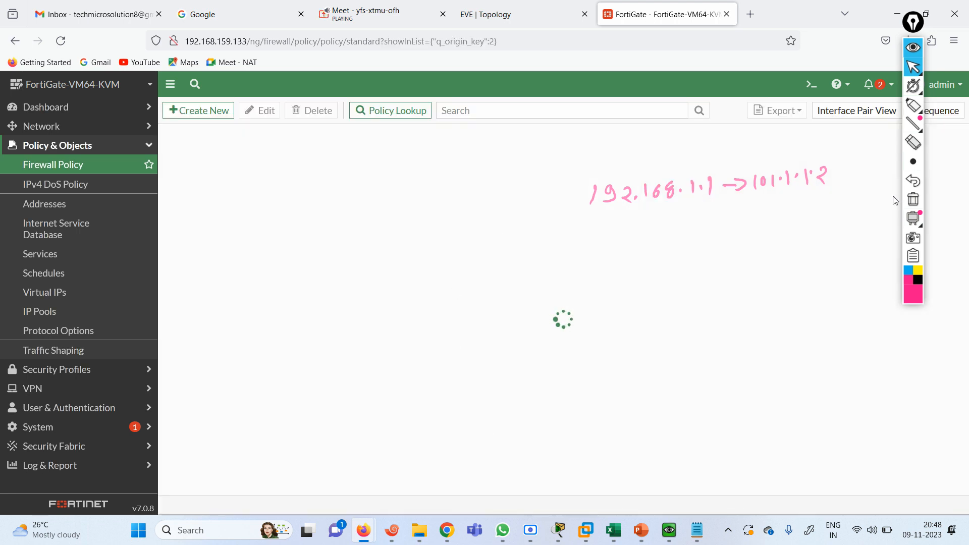
left_click(915, 201)
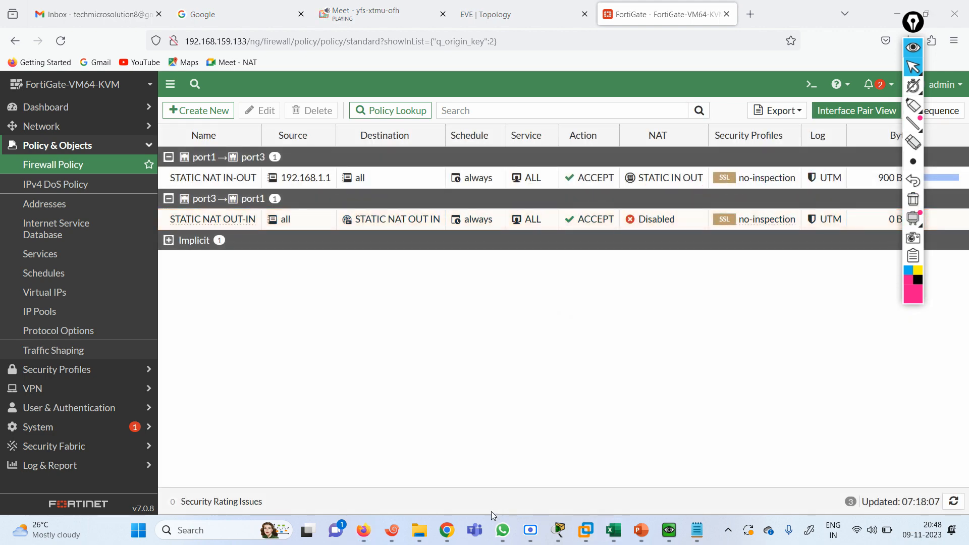
left_click(392, 530)
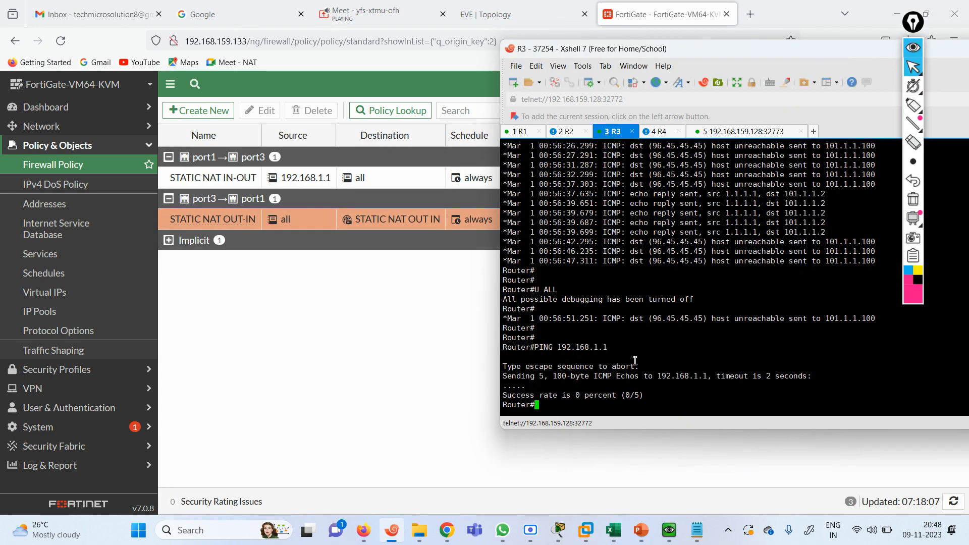
On R3, repeat the ping to 192.168.1.1, which fails, and ping 101.1.1.2, which succeeds
key("Up")
key("Return")
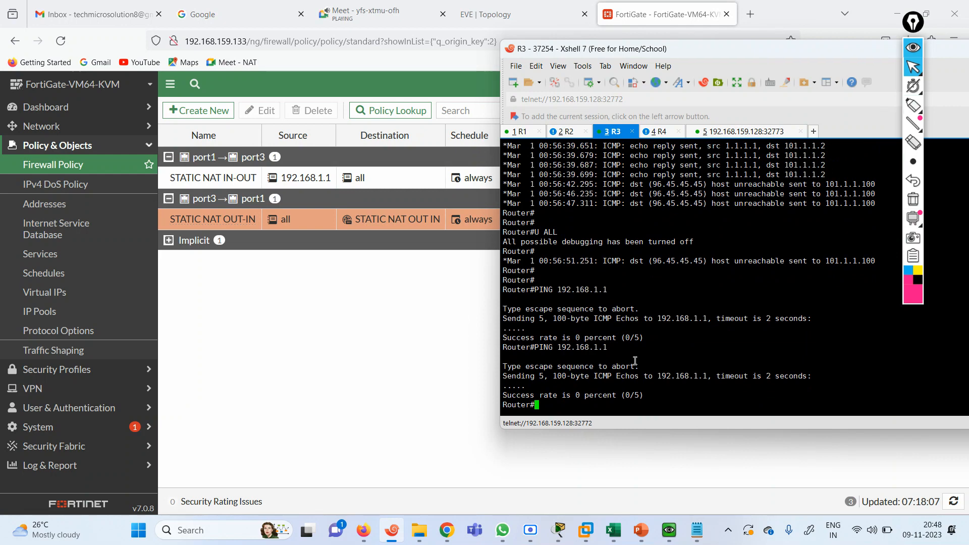
type("PING 101.1.1.2")
key("Return")
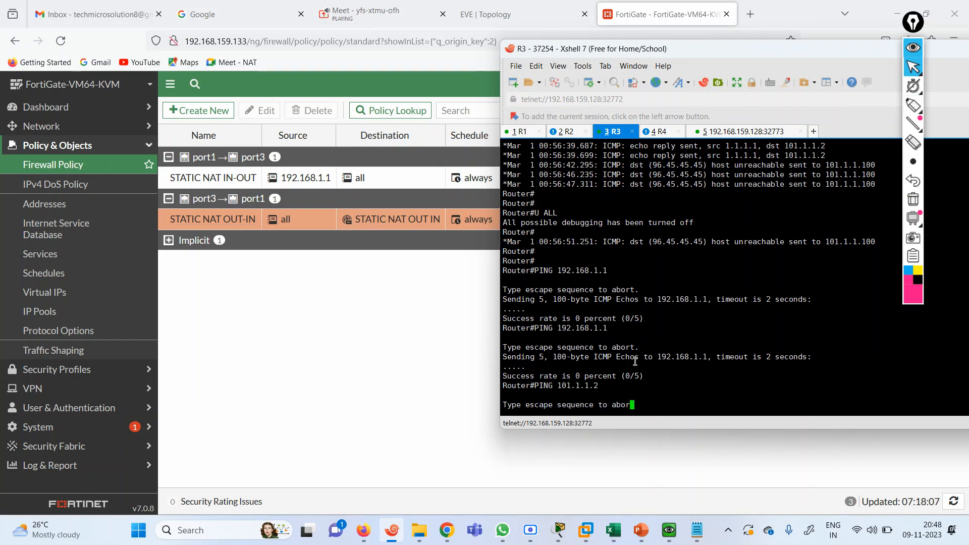
left_click(522, 132)
key("Return")
key("Return")
key("Return")
key("Return")
key("Return")
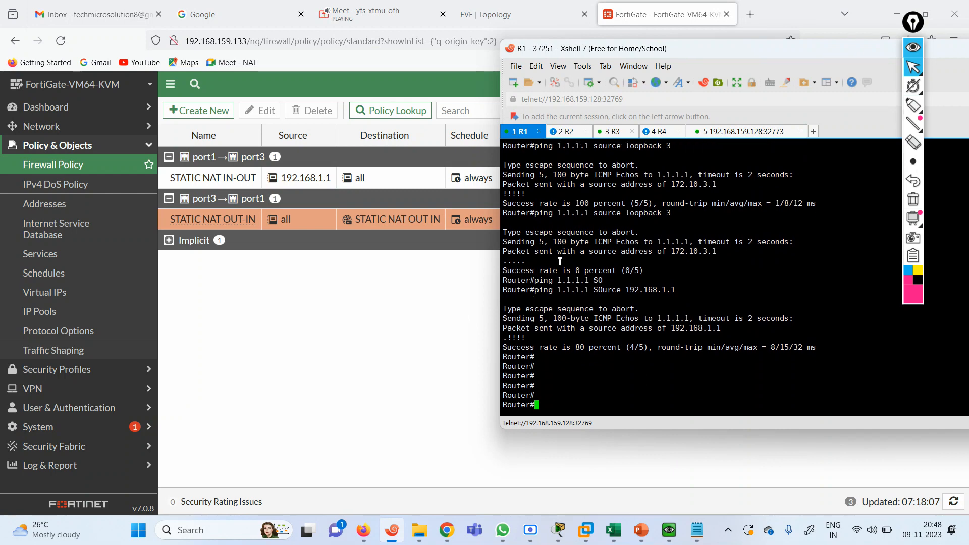
Enable 'debug ip icmp' on R1 and check its echo replies to 101.1.1.1
type("DEBU")
key("Tab")
type("IP ICP")
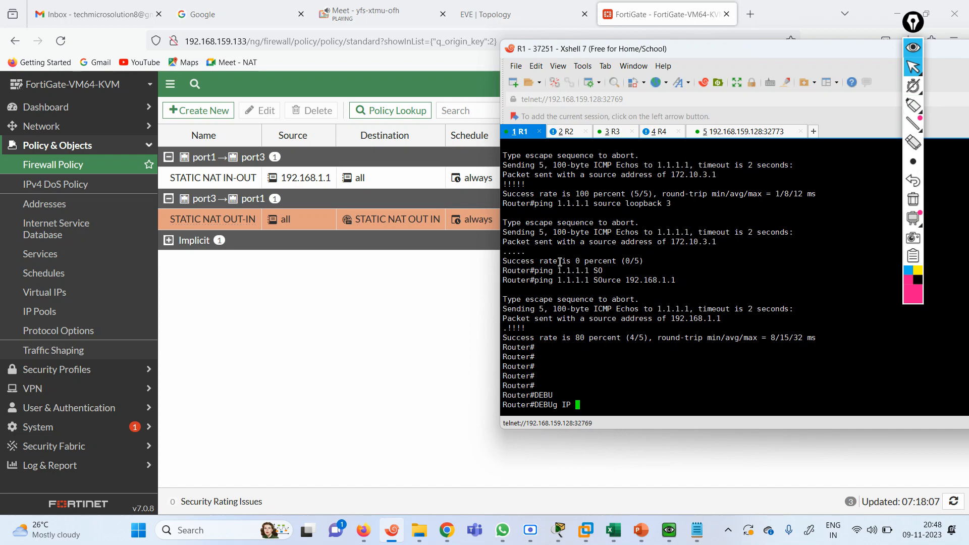
key("Tab")
key("BackSpace")
type("M")
key("Tab")
key("Return")
key("Return")
key("Return")
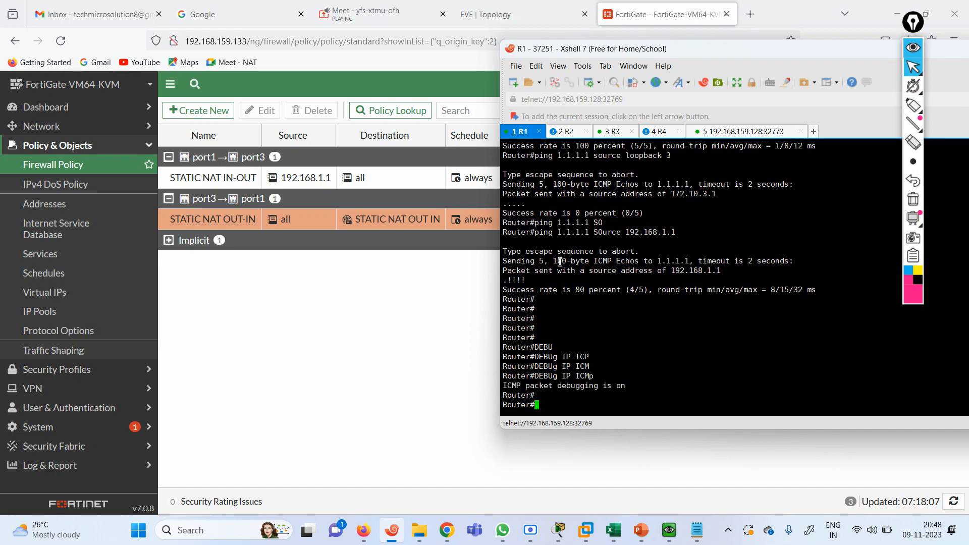
left_click(612, 132)
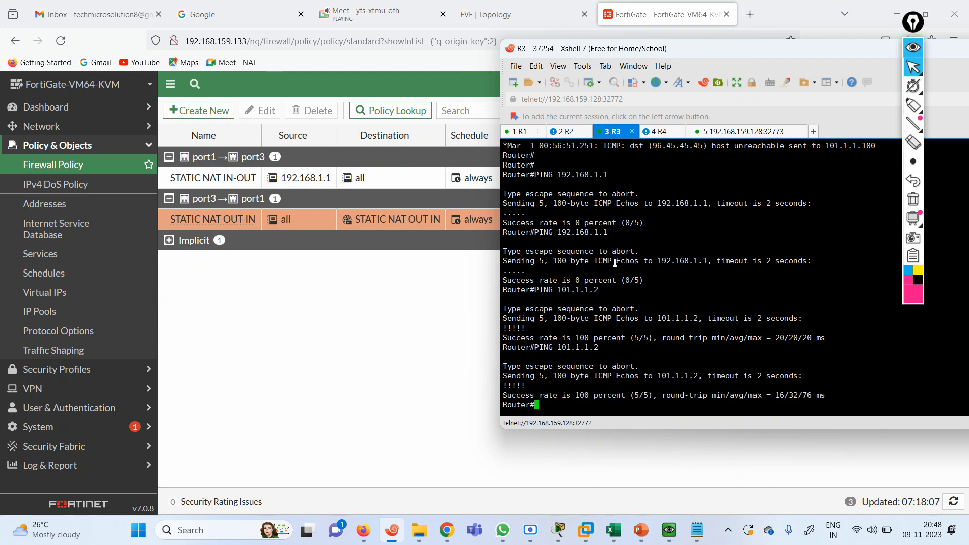
left_click(520, 132)
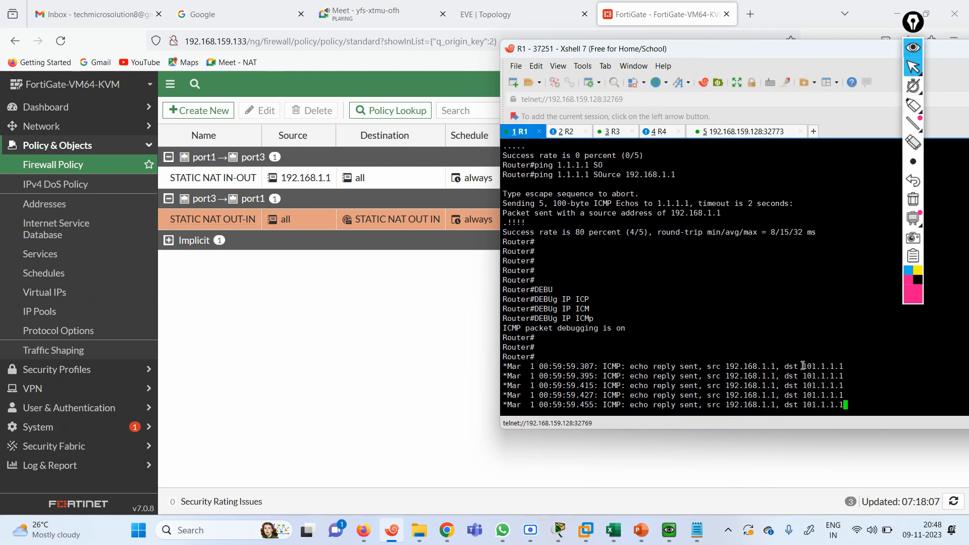
left_click_drag(803, 365, 854, 367)
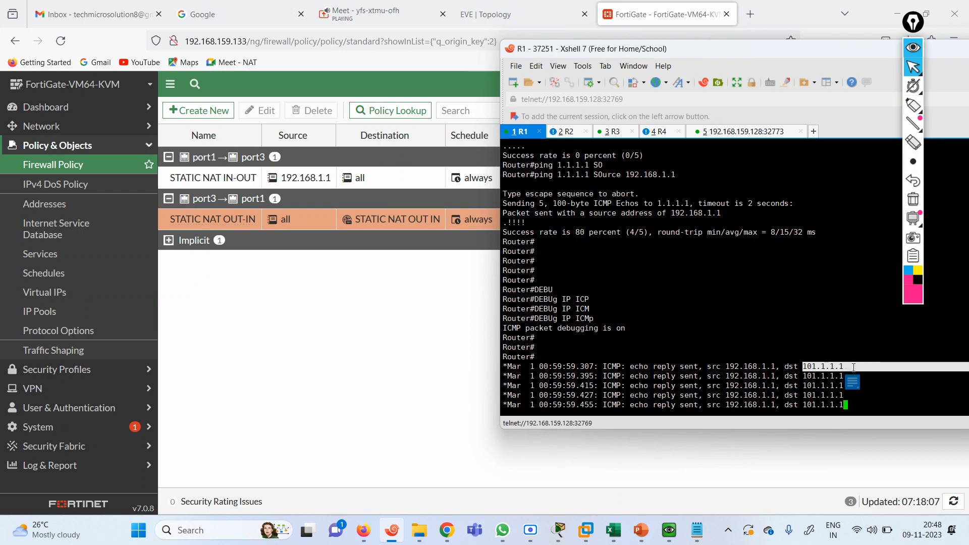
Enable 'debug ip icmp' on R3 and recall the earlier commands from its history
left_click(614, 133)
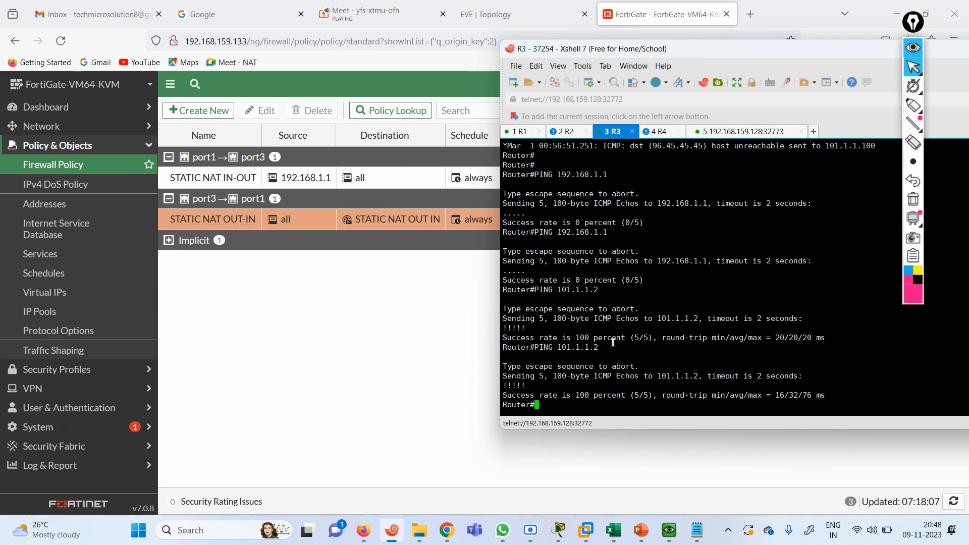
type("DEBU")
key("Tab")
type("ICM")
key("Tab")
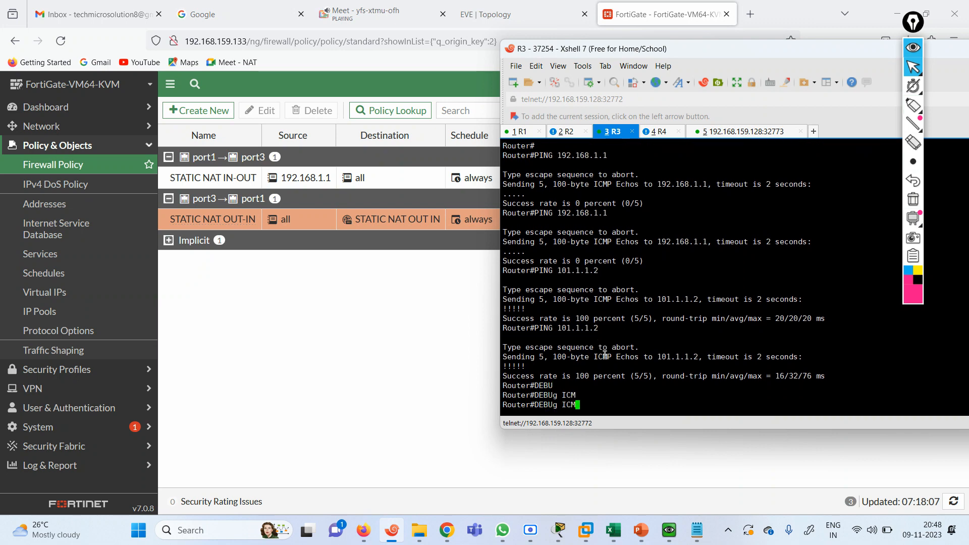
key("BackSpace")
key("BackSpace")
type("P IC")
key("Tab")
key("Return")
key("Return")
key("Return")
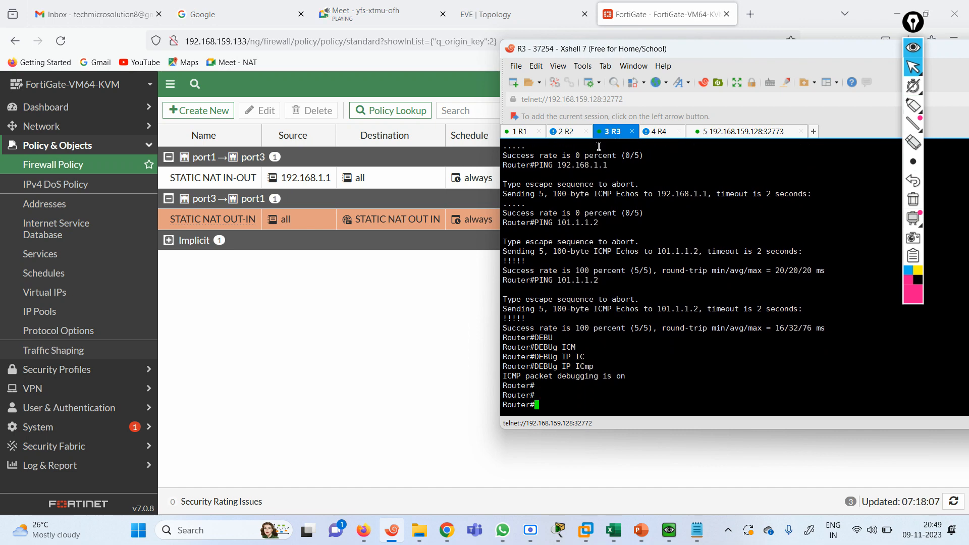
key("Up")
key("Up")
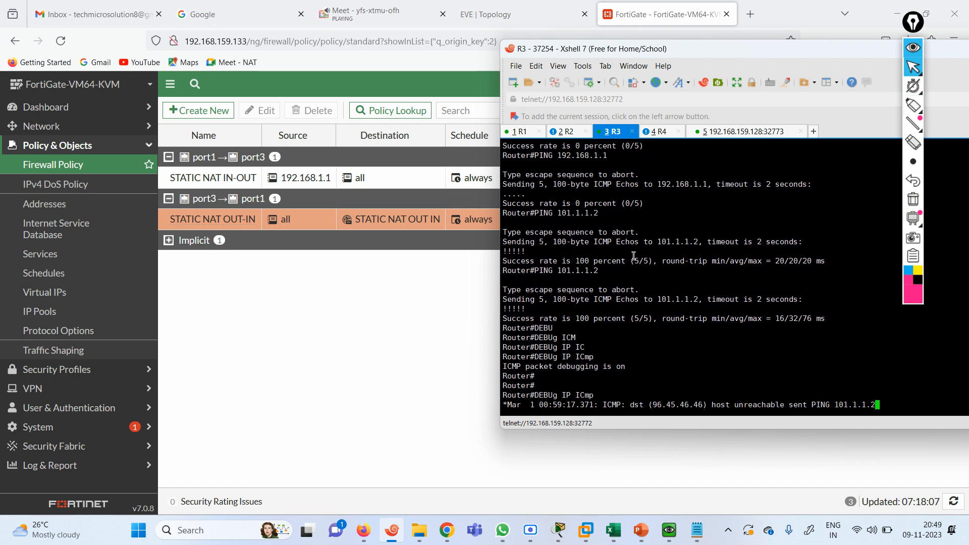
key("Up")
key("Up")
key("Up")
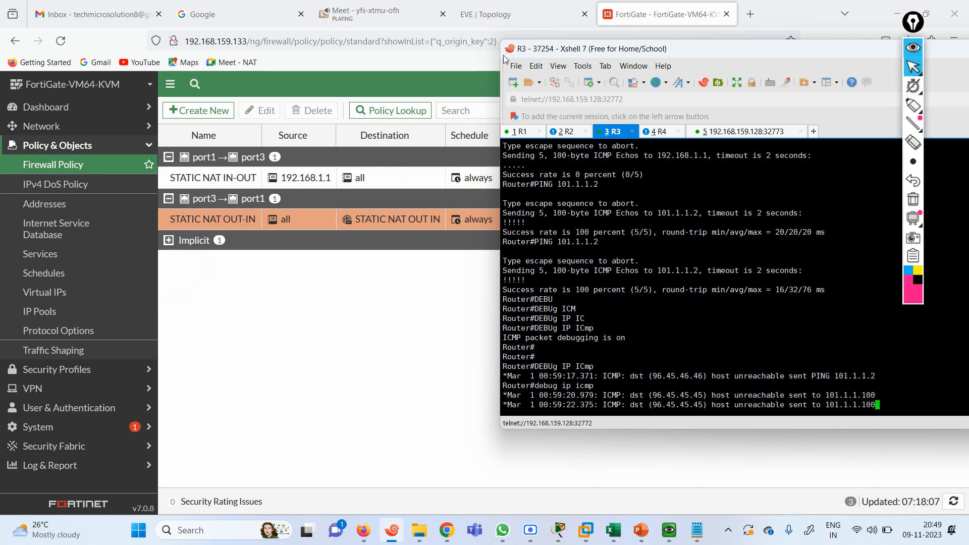
triple_click(837, 376)
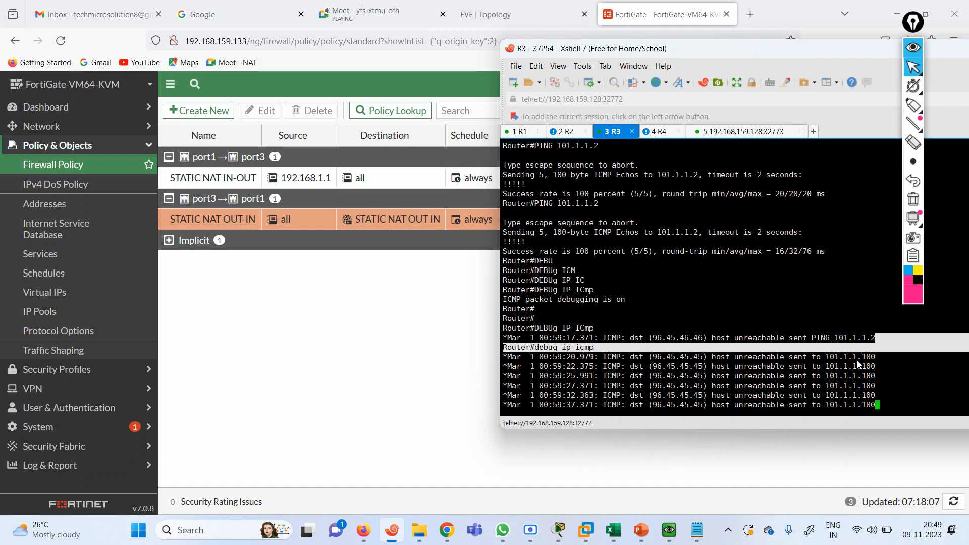
On R3, rerun the ping to 101.1.1.2 and compare the R1 and R3 ICMP debug output
left_click(915, 49)
left_click(751, 311)
key("Return")
key("Return")
key("Return")
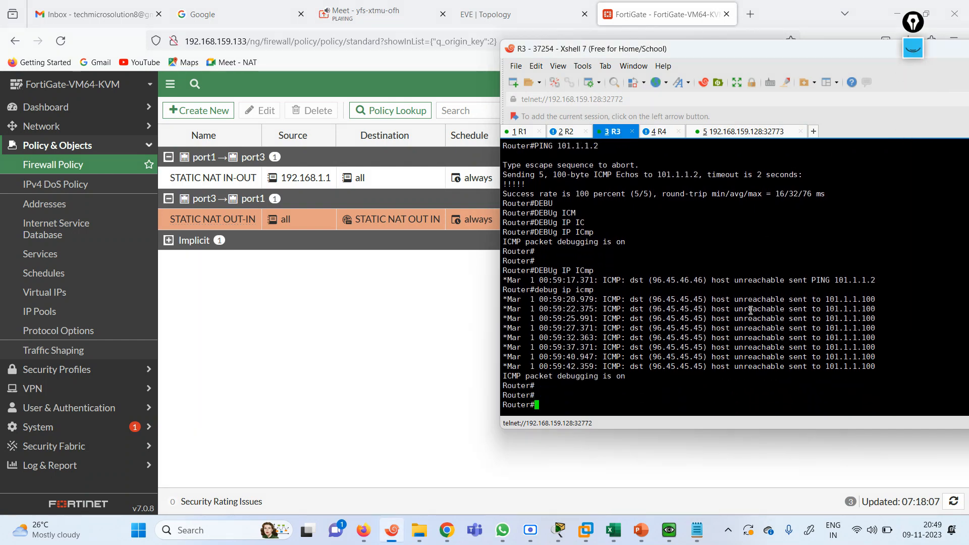
key("Up")
key("Up")
key("Up")
key("Return")
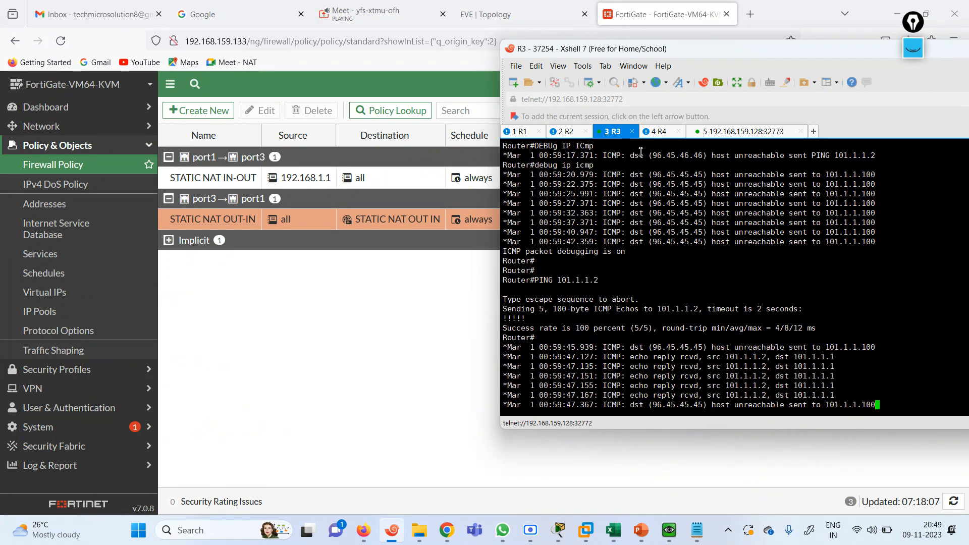
left_click(530, 132)
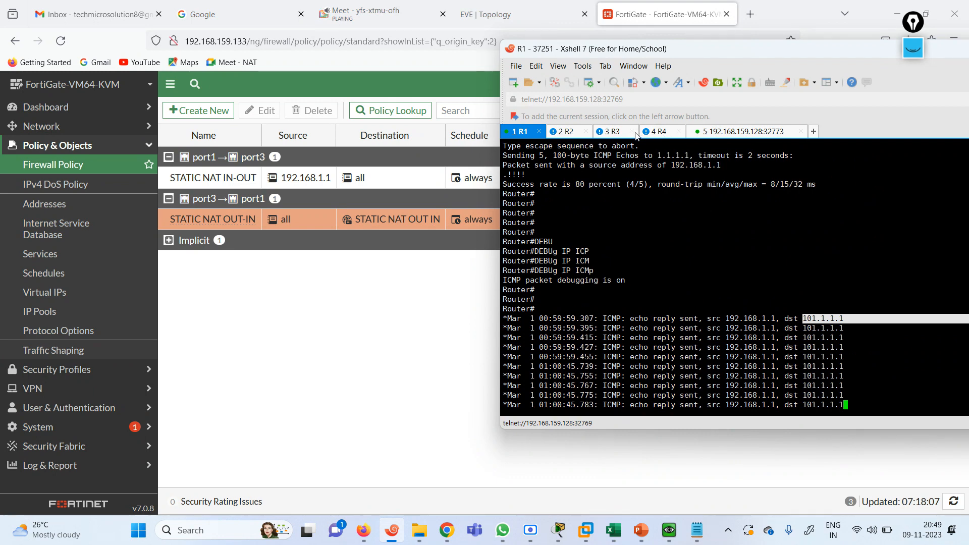
left_click(617, 132)
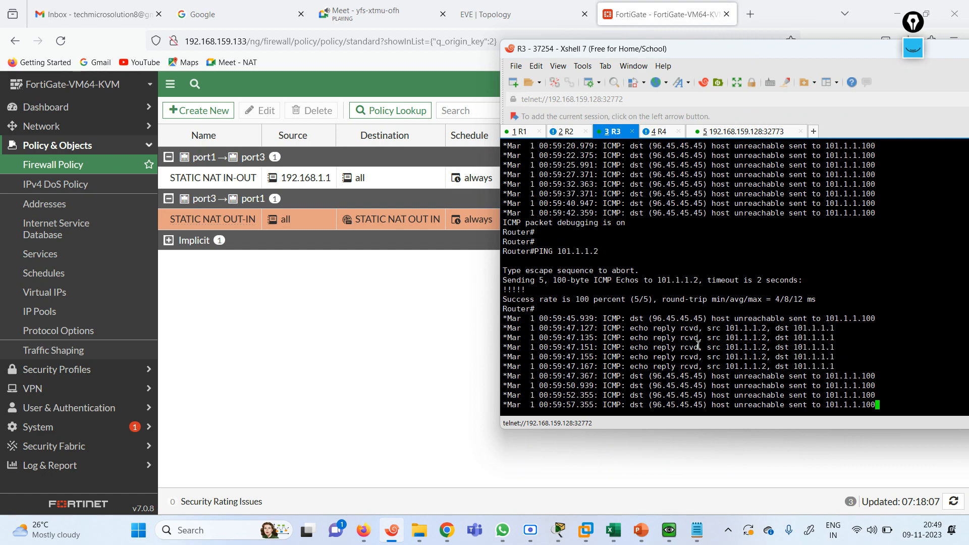
left_click_drag(708, 350, 767, 351)
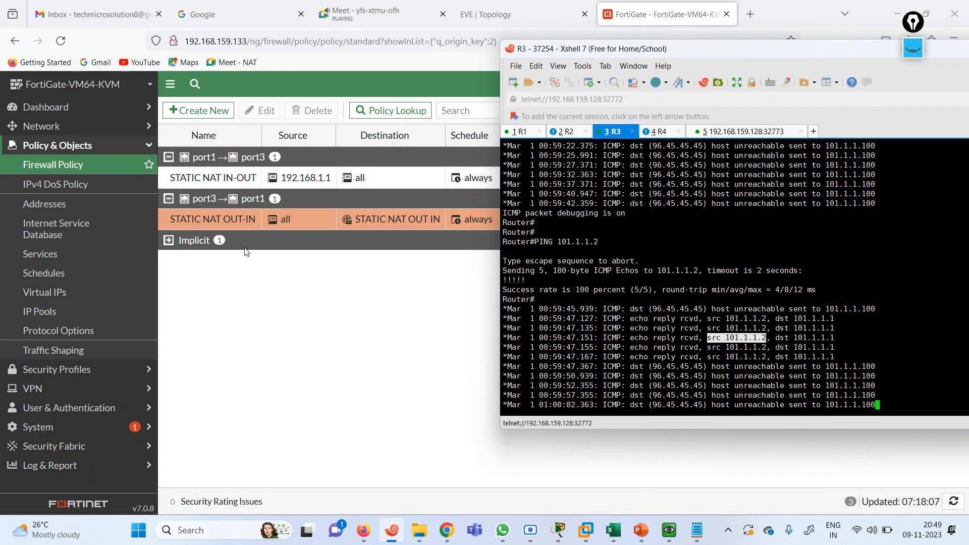
left_click(282, 300)
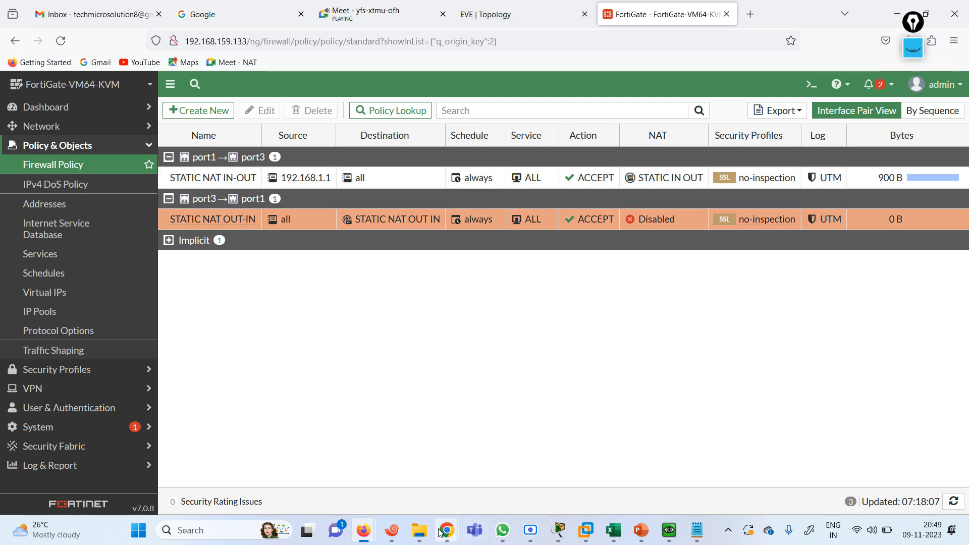
On R1, turn off all debugging and rerun the loopback 3 ping to 1.1.1.1
left_click(391, 530)
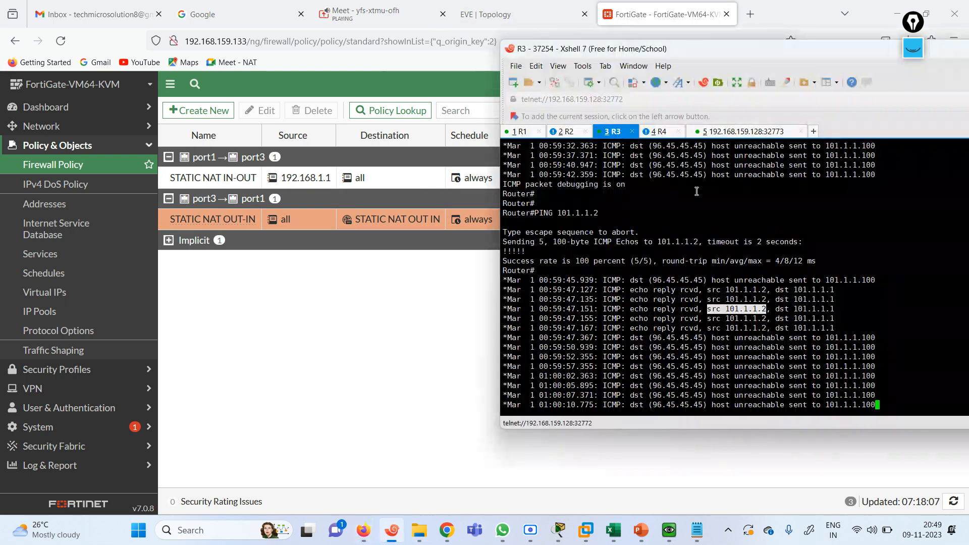
left_click(520, 131)
type("u all")
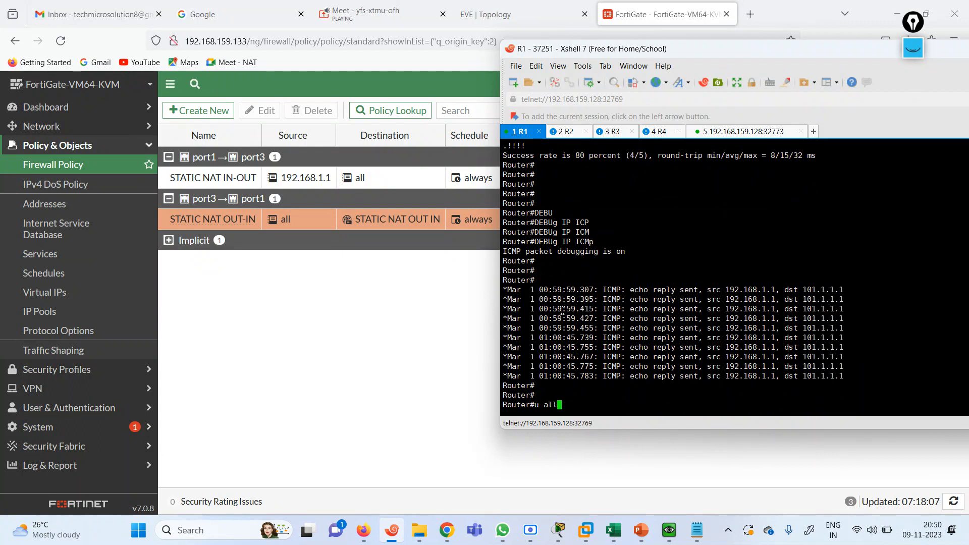
key("Return")
type("ping")
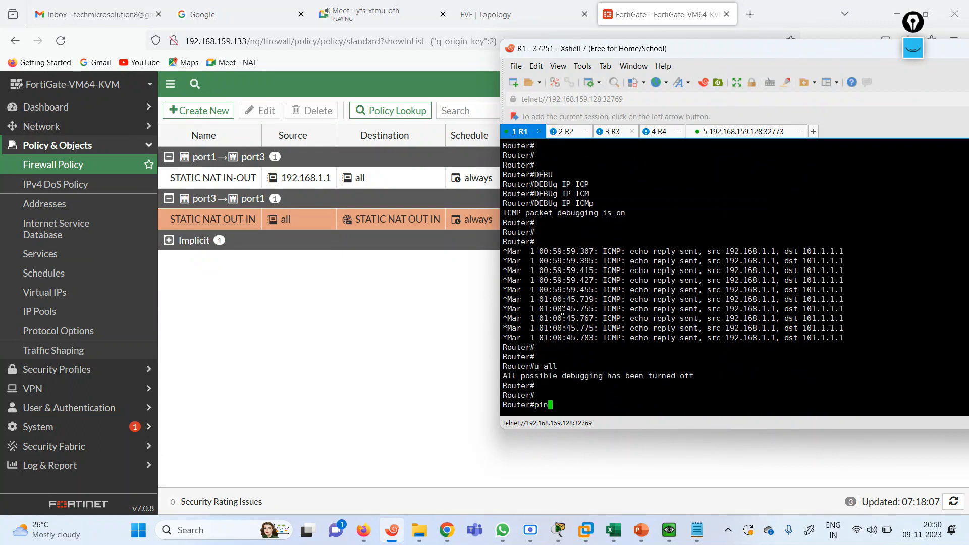
key("BackSpace")
key("BackSpace")
key("BackSpace")
key("BackSpace")
key("BackSpace")
key("Up")
key("Up")
key("Up")
key("Up")
key("Return")
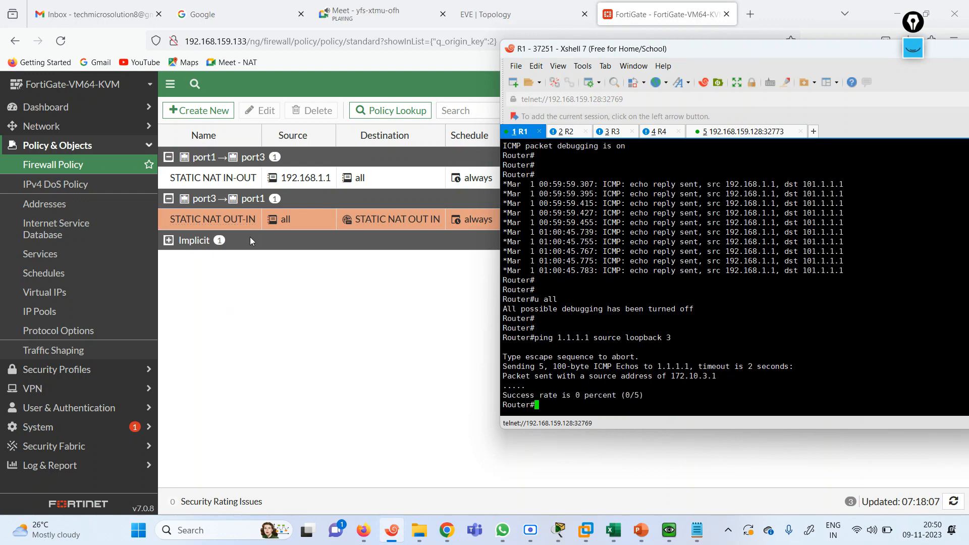
left_click(493, 6)
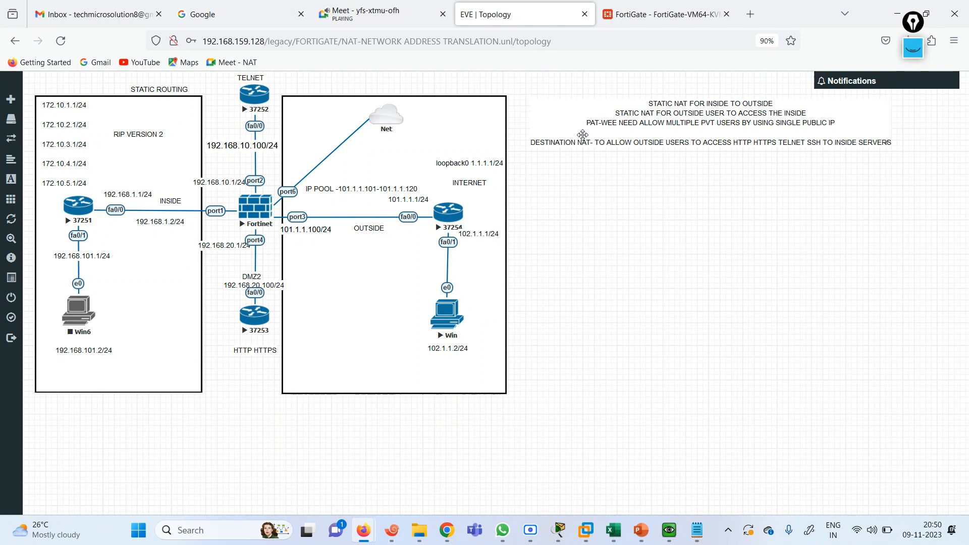
Start a new firewall policy named PAT with incoming port1 and outgoing port3
left_click(666, 15)
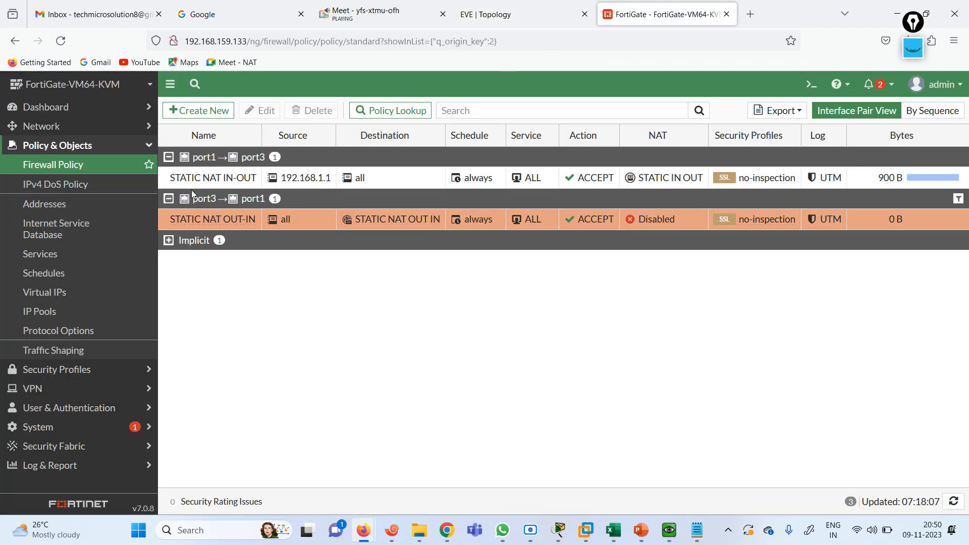
left_click(189, 112)
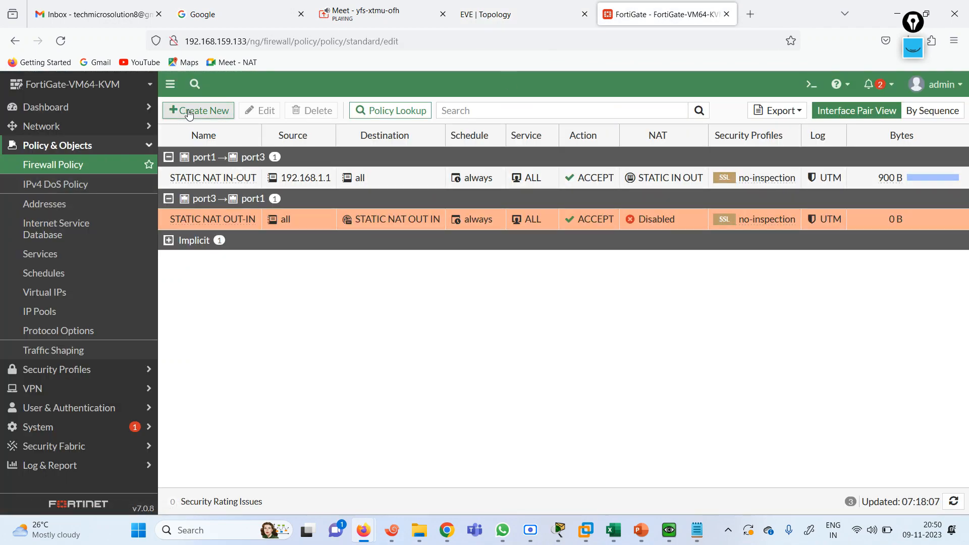
left_click(319, 149)
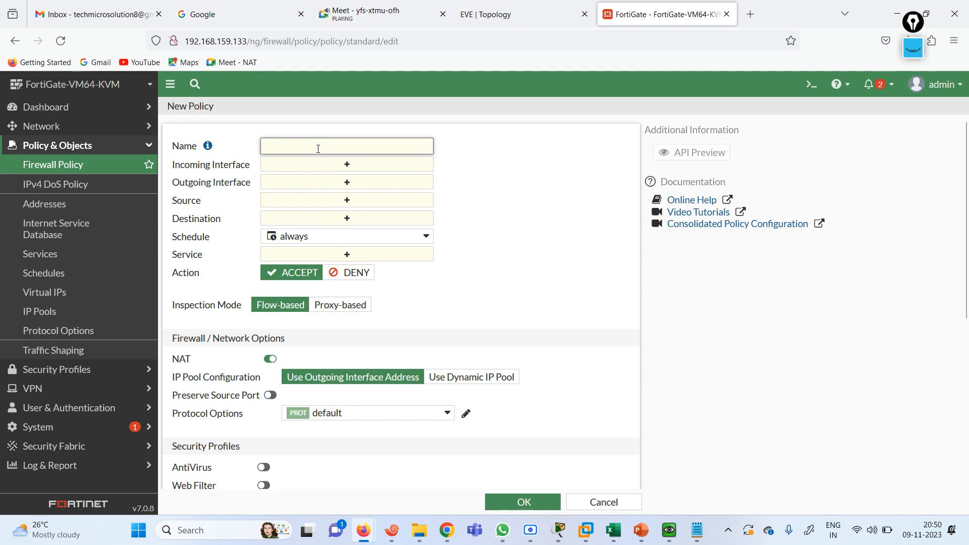
type("STAT")
key("BackSpace")
key("BackSpace")
key("BackSpace")
key("BackSpace")
type("P")
left_click(375, 165)
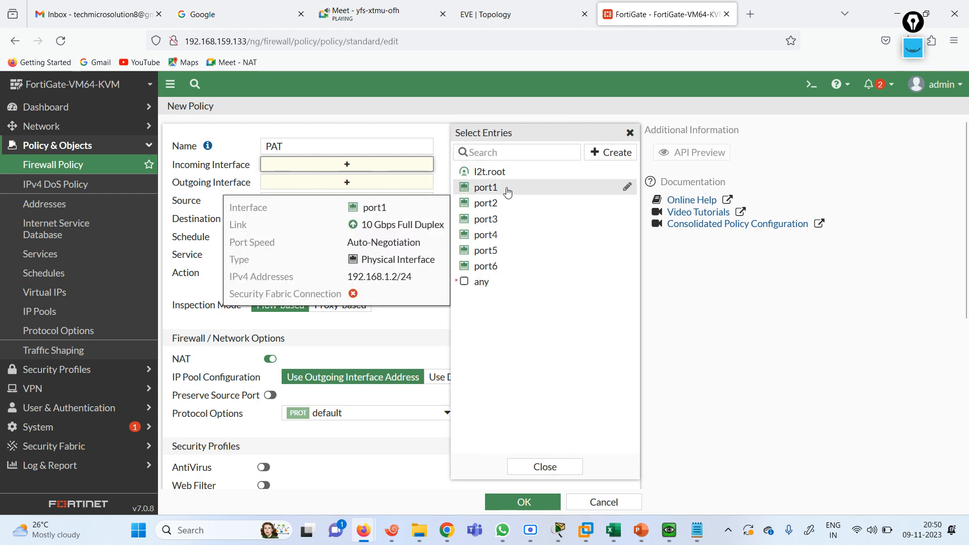
left_click(507, 188)
left_click(365, 196)
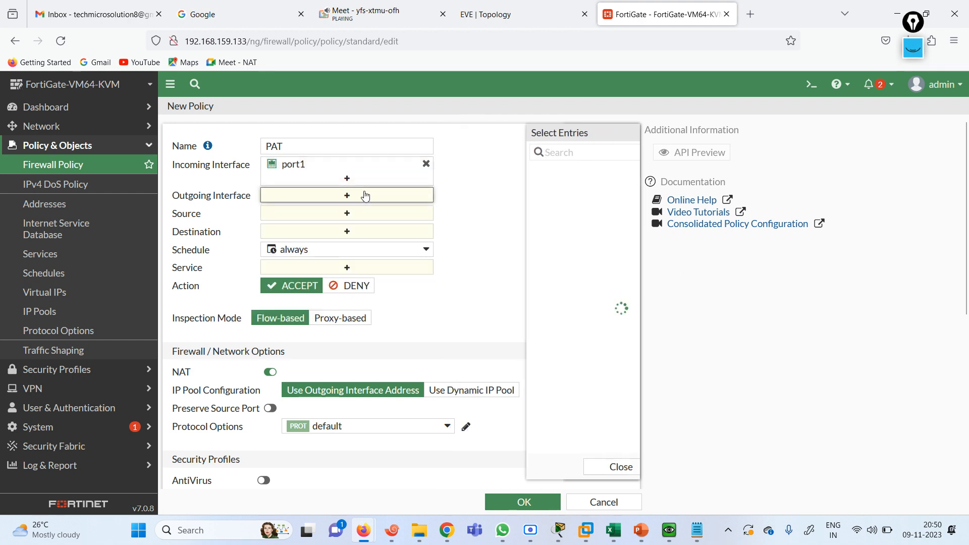
left_click(492, 219)
left_click(364, 226)
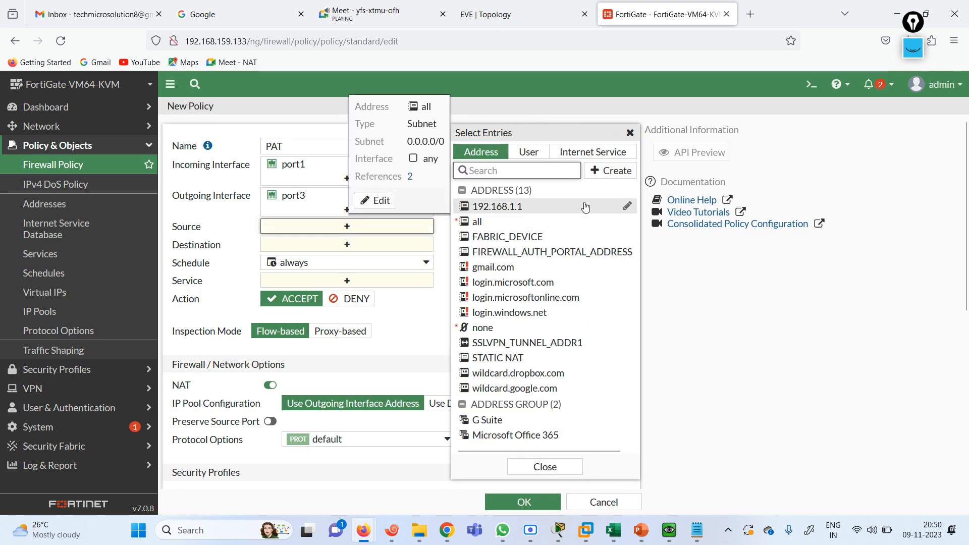
left_click(609, 174)
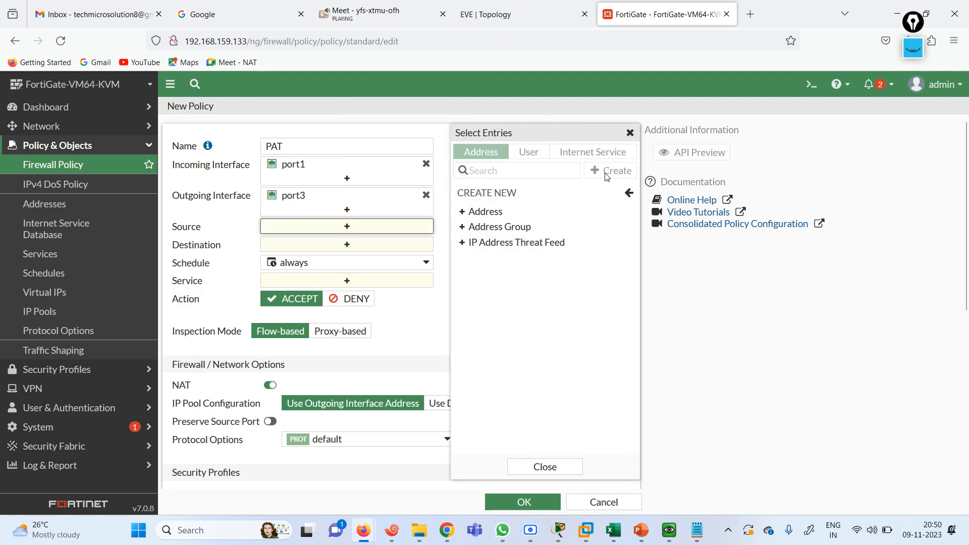
Create address object 192.168.1.0 with subnet 192.168.1.0/24
left_click(489, 217)
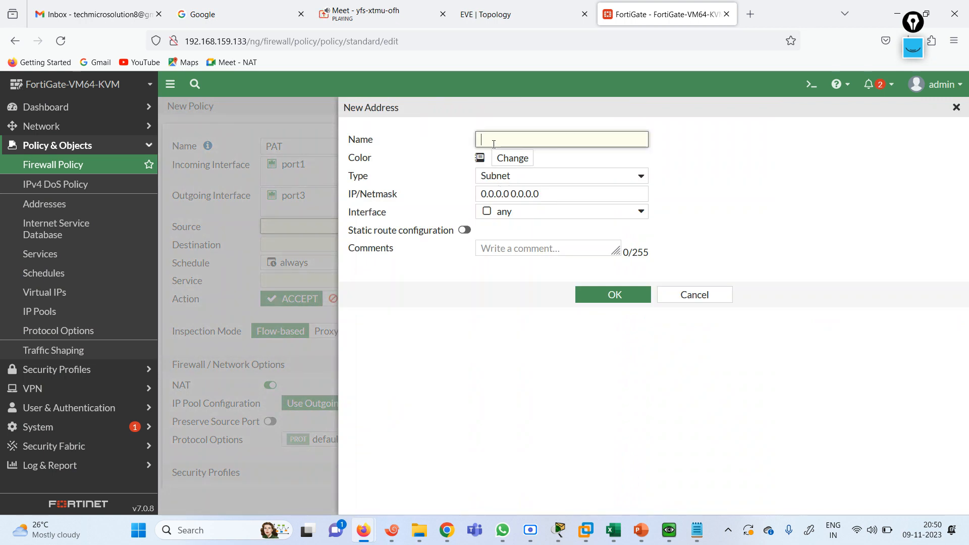
type("192.168.1.0")
key("ctrl+a")
key("ctrl+c")
left_click_drag(556, 194, 416, 186)
key("ctrl+v")
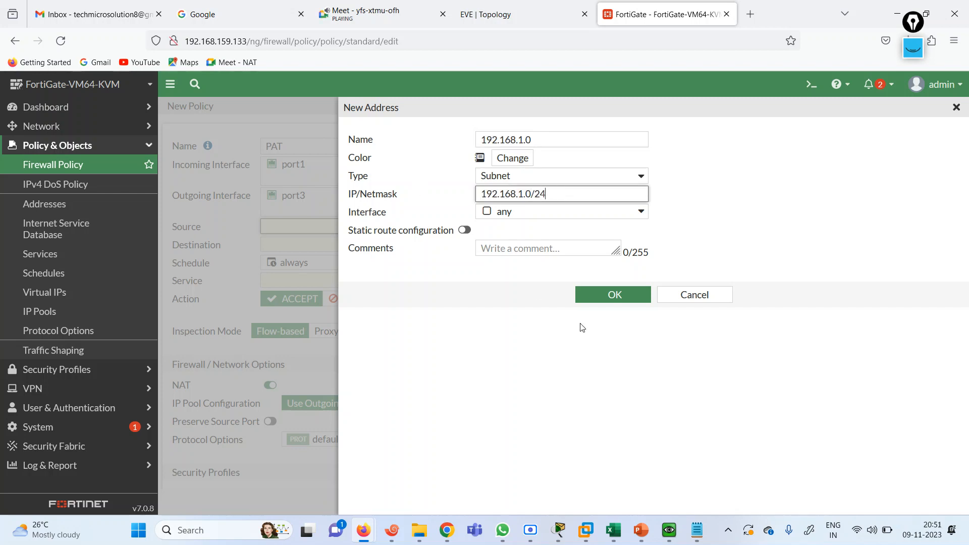
left_click(611, 298)
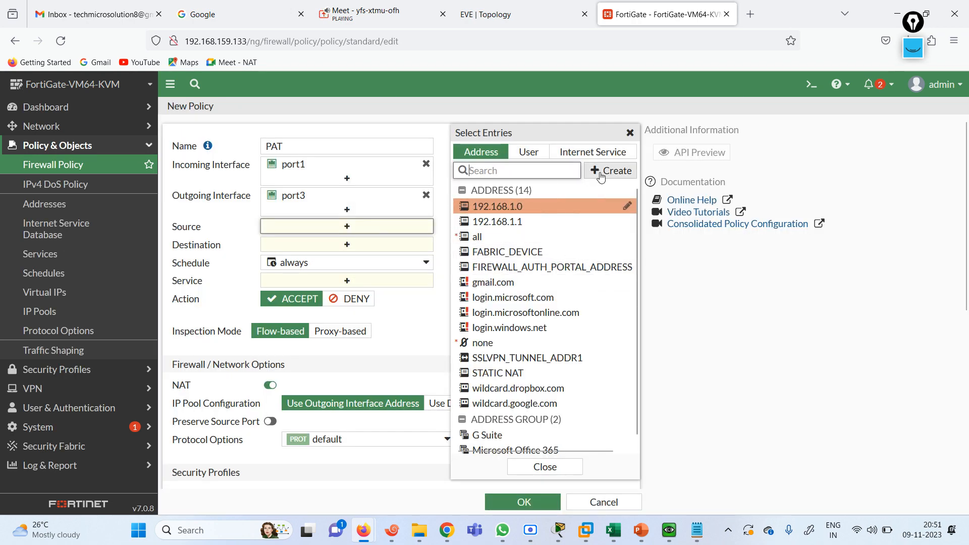
Create address object 172.10.0.0 with subnet 172.10.0.0/16
left_click(601, 176)
left_click(515, 212)
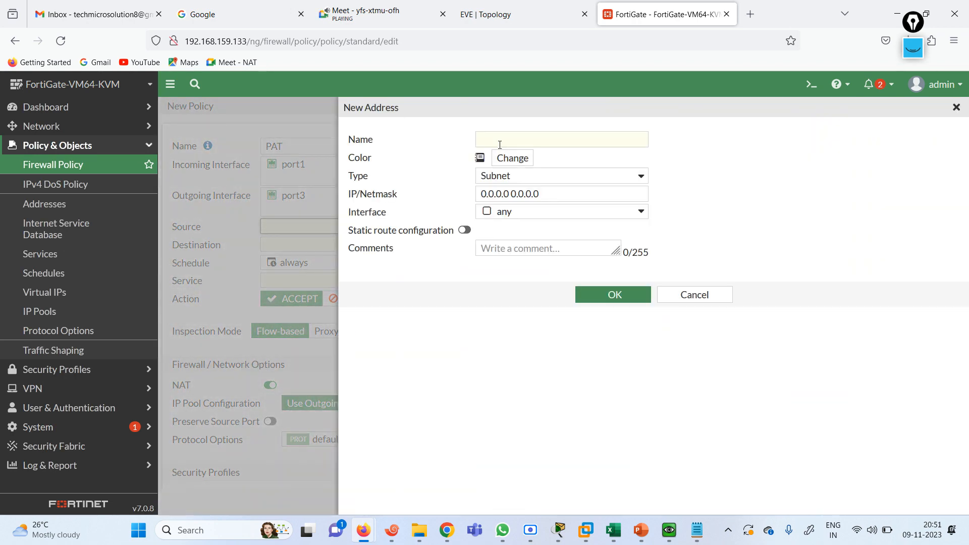
left_click(500, 145)
type("172.10.0.0")
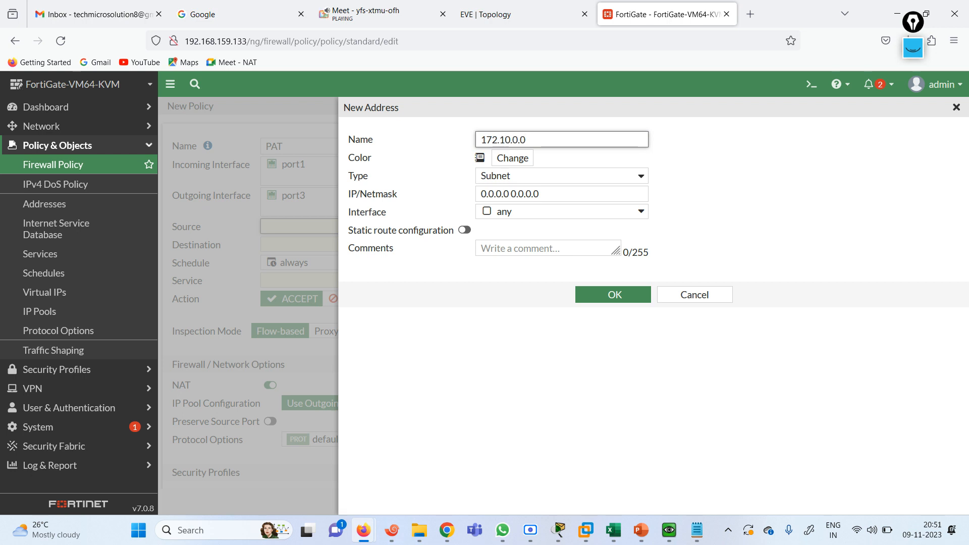
key("ctrl+a")
key("ctrl+c")
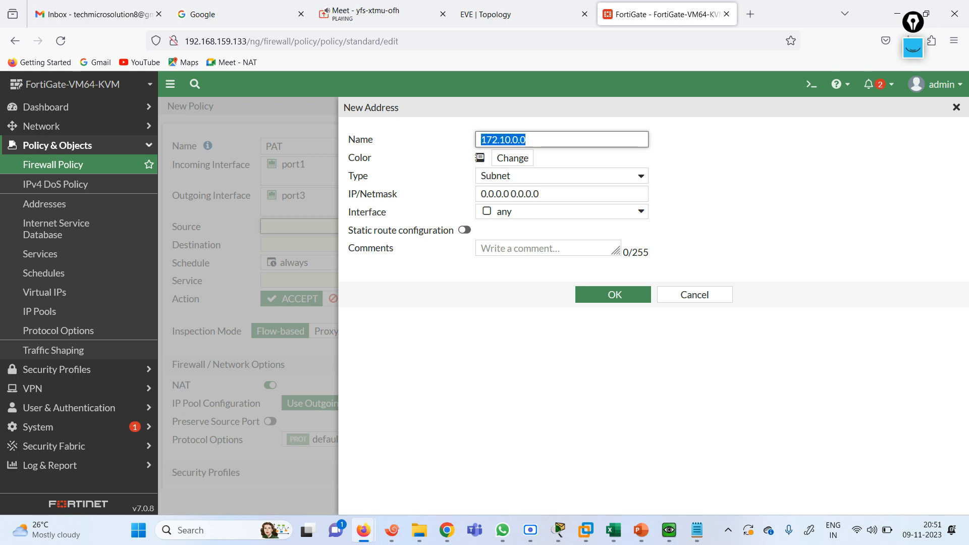
left_click_drag(554, 194, 365, 187)
key("ctrl+v")
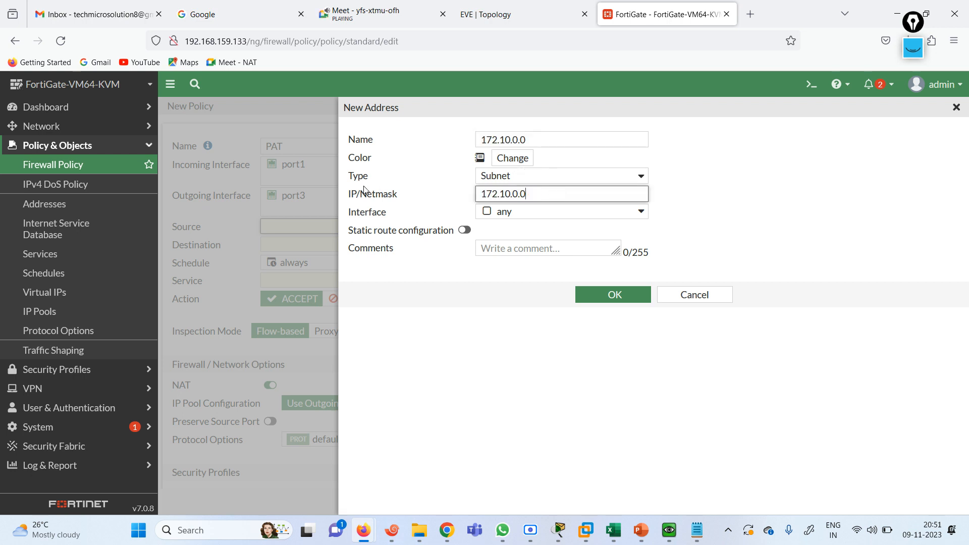
type("/16")
left_click(606, 294)
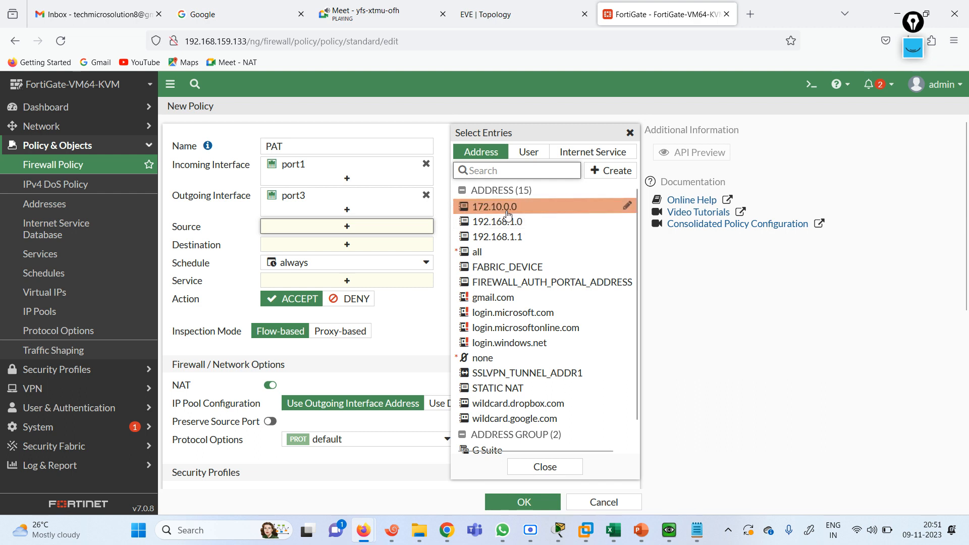
Add 172.10.0.0 and 192.168.1.0 as the PAT policy's source addresses
left_click(502, 212)
left_click(507, 222)
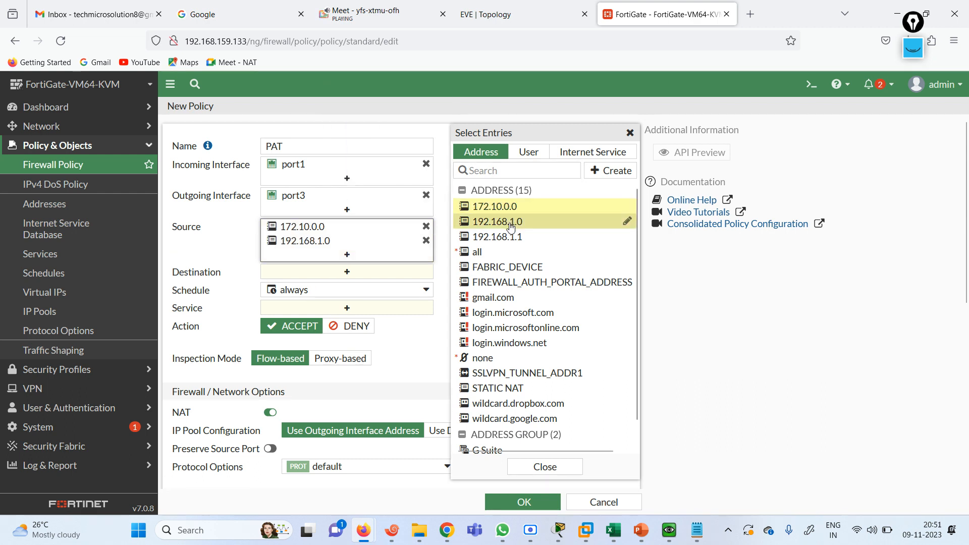
left_click(227, 248)
Choose all as the policy's destination and ALL as its service
left_click(368, 273)
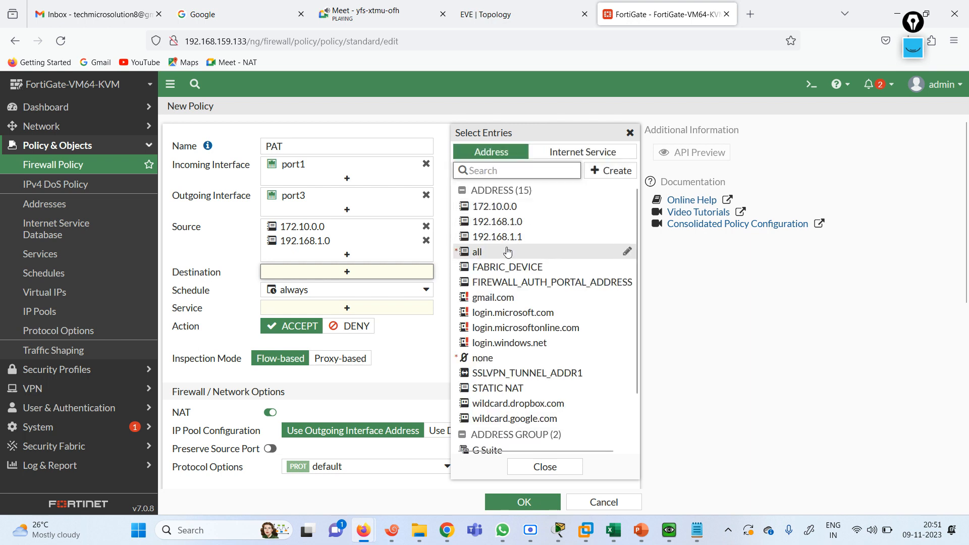
left_click(507, 252)
left_click(346, 321)
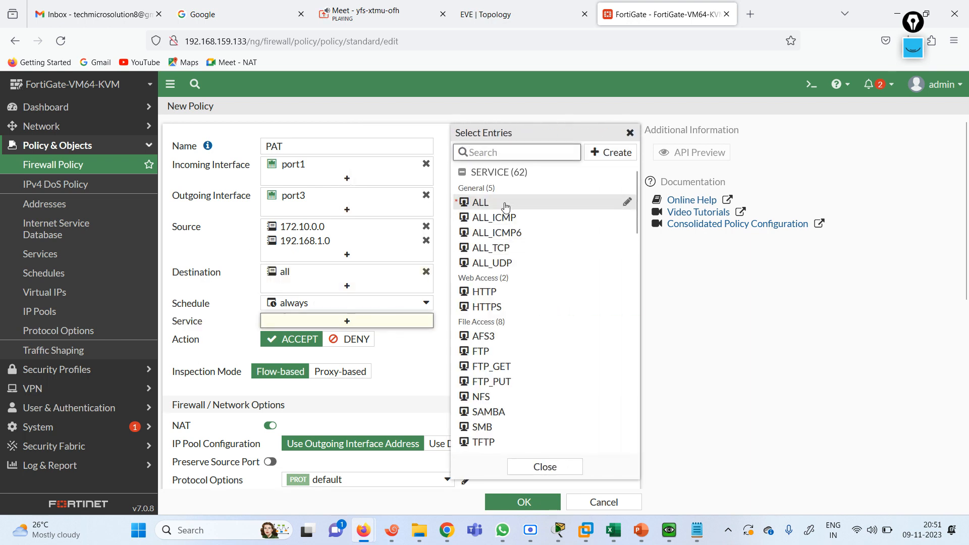
left_click(485, 202)
left_click(368, 275)
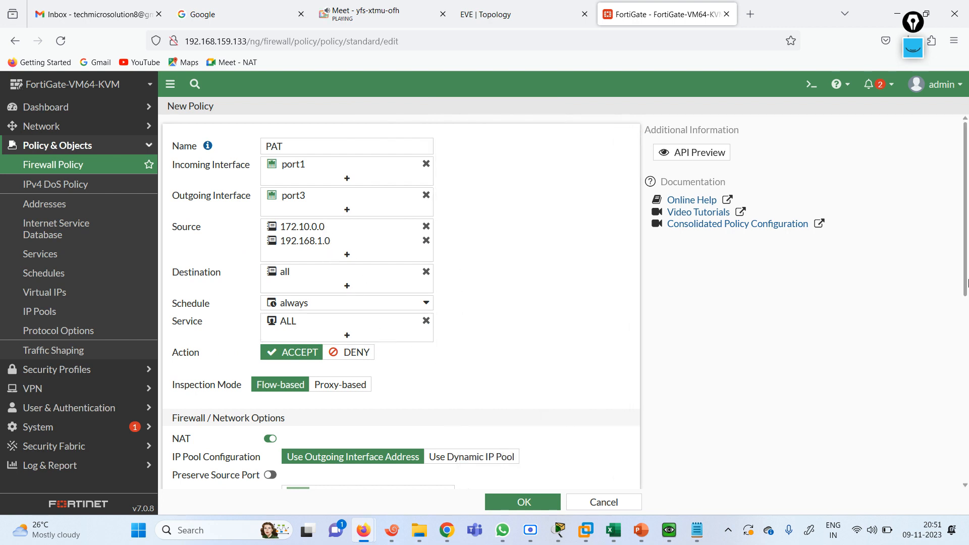
scroll(965, 283, "down", 2)
mouse_move(968, 295)
left_mouse_down()
mouse_move(968, 311)
mouse_move(968, 298)
left_mouse_up()
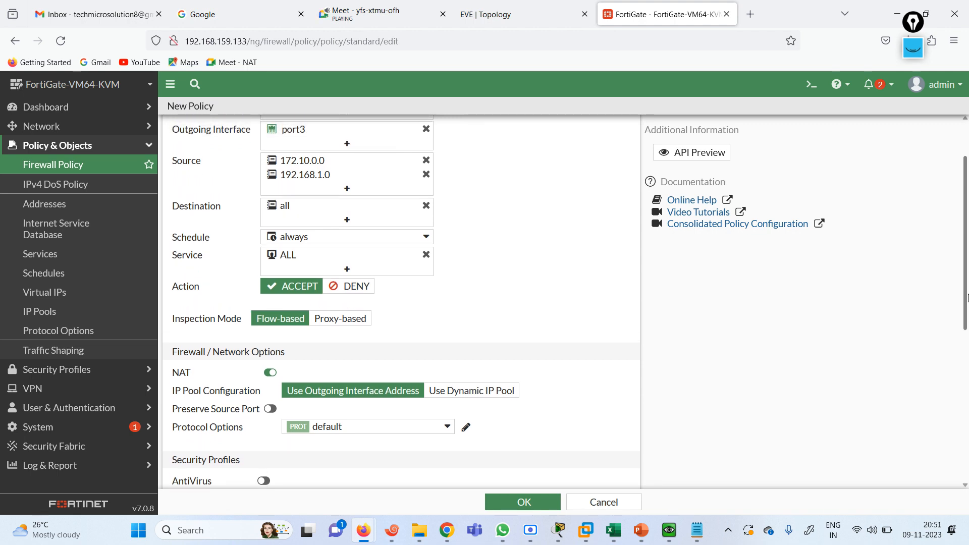
Switch NAT to Use Dynamic IP Pool and start a new Overload pool named PAT
left_click(501, 391)
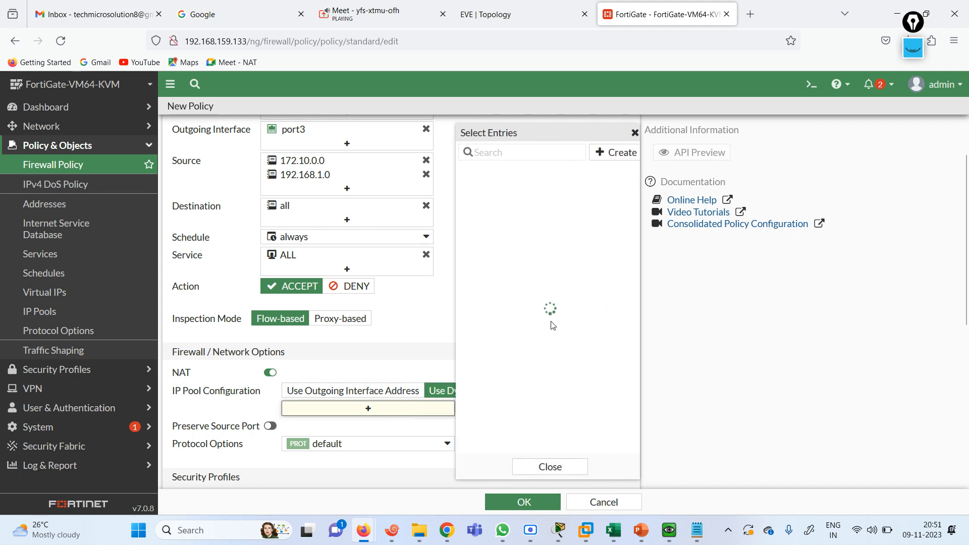
left_click(609, 154)
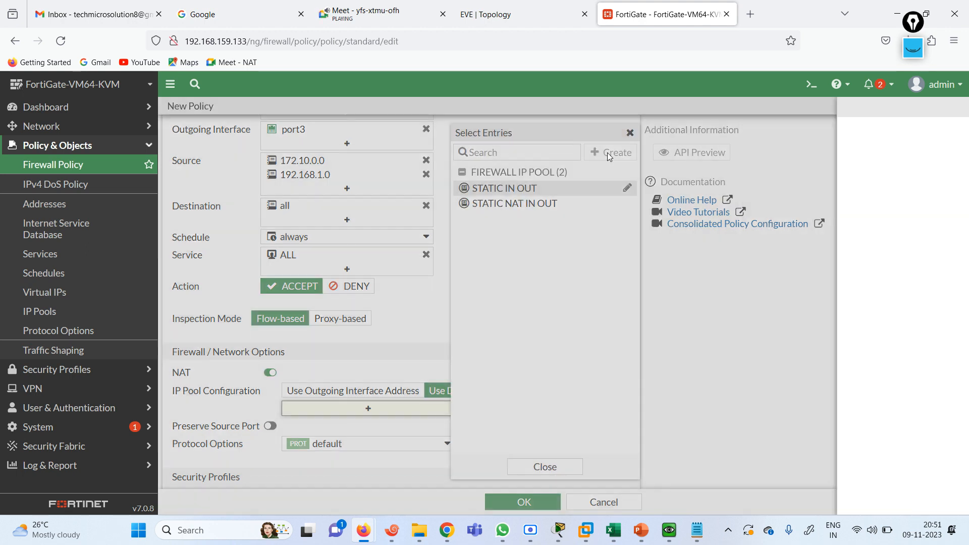
left_click(507, 151)
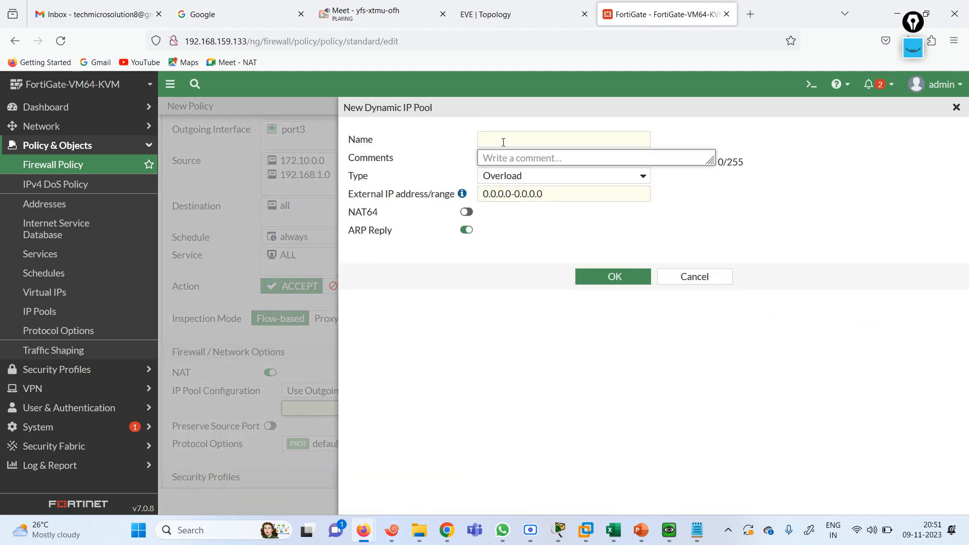
left_click(504, 143)
type("PAT")
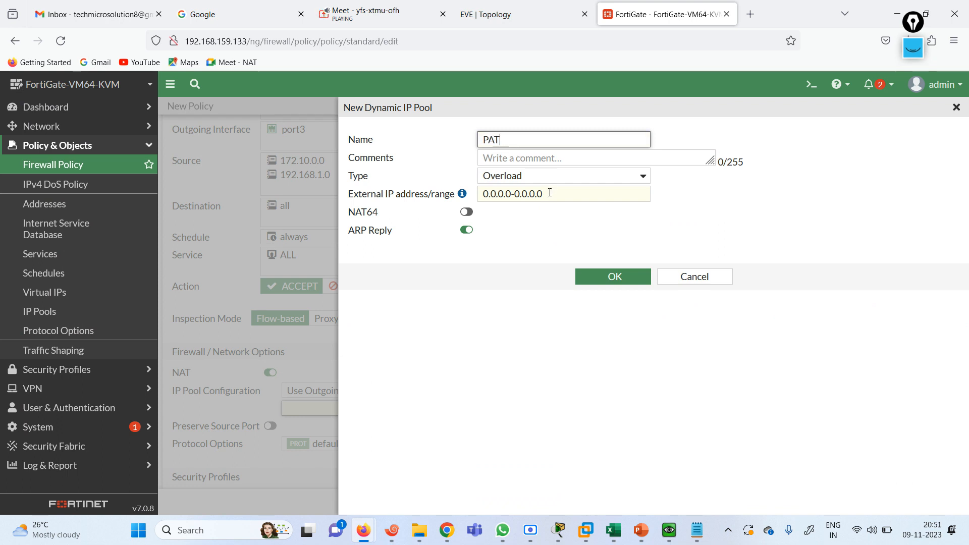
Enter 101.1.1.3-101.1.1.3 as the PAT pool's external IP range and save the pool
left_click(550, 193)
key("ctrl+a")
type("10")
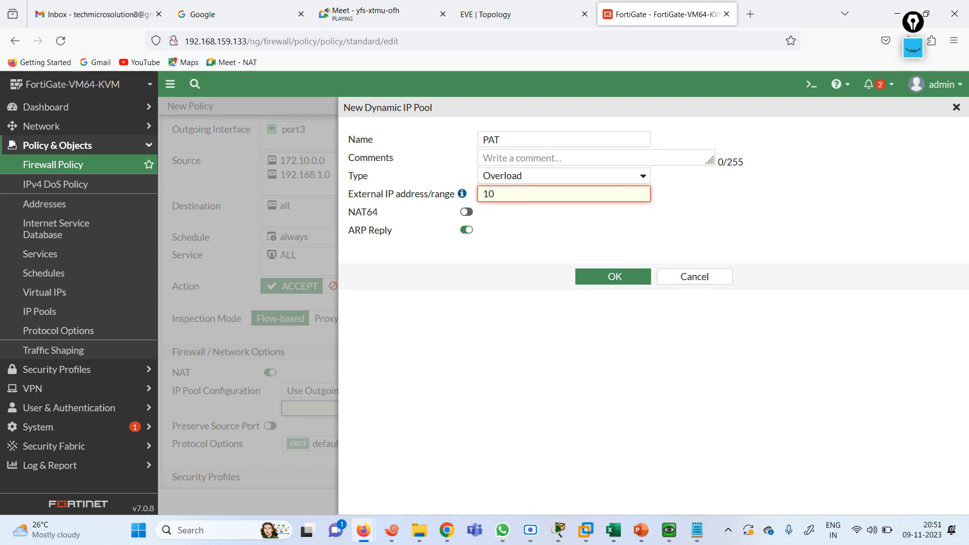
type("1.1.1.3")
double_click(541, 196)
key("ctrl+c")
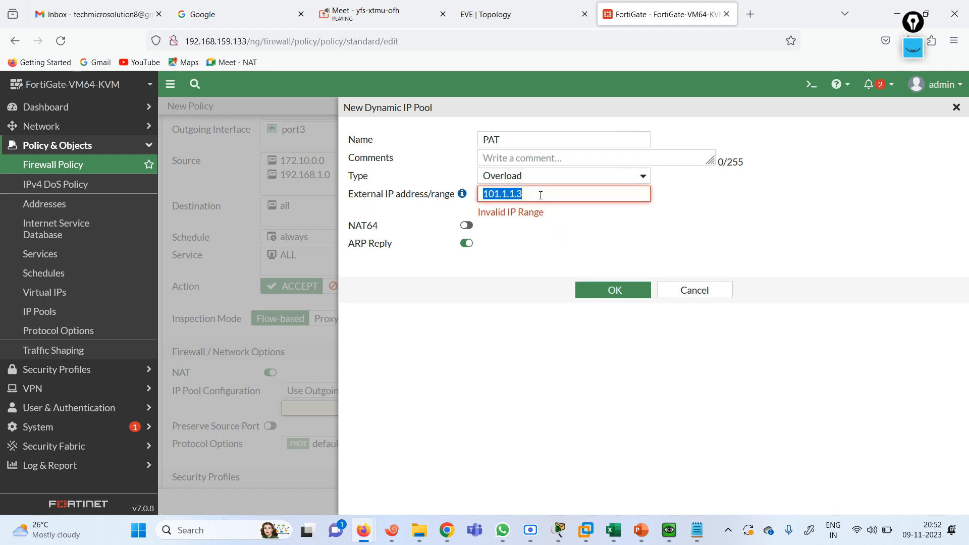
left_click(541, 195)
type("-")
key("ctrl+v")
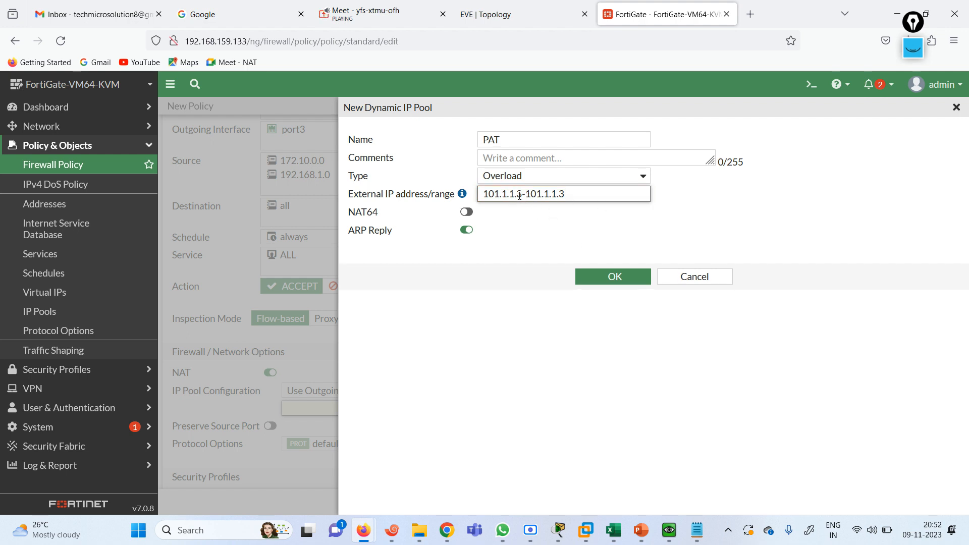
left_click_drag(524, 195, 482, 195)
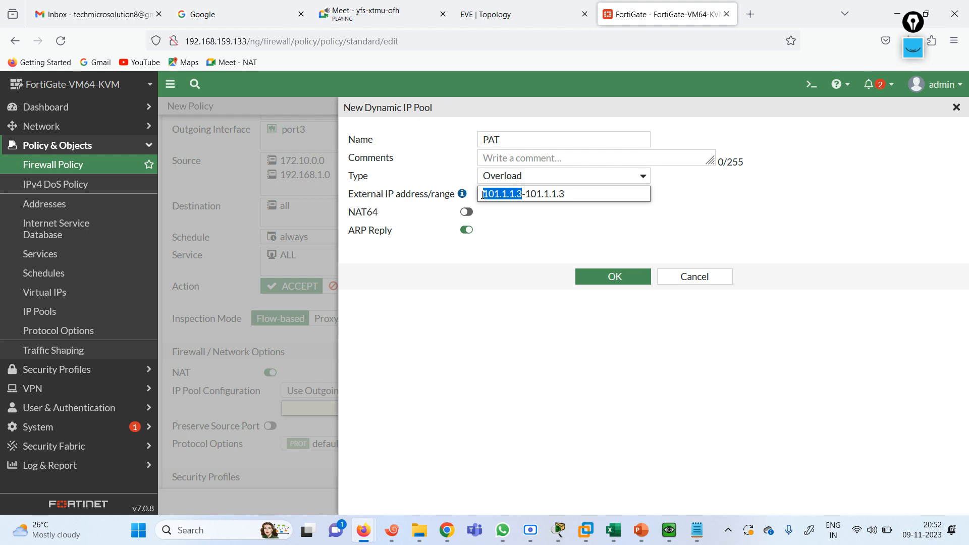
left_click(611, 278)
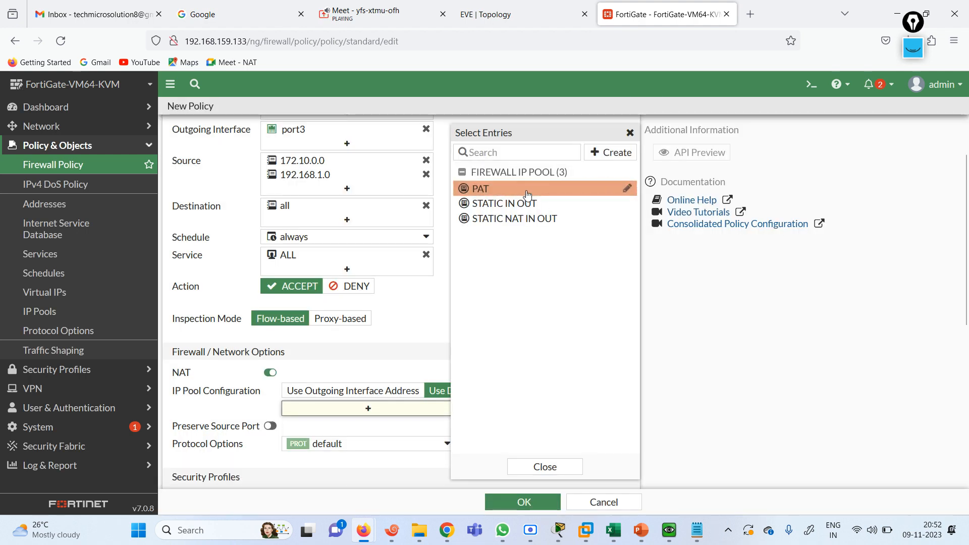
Assign the PAT pool to the policy, save it, and switch to the Xshell 7 terminal
left_click(414, 331)
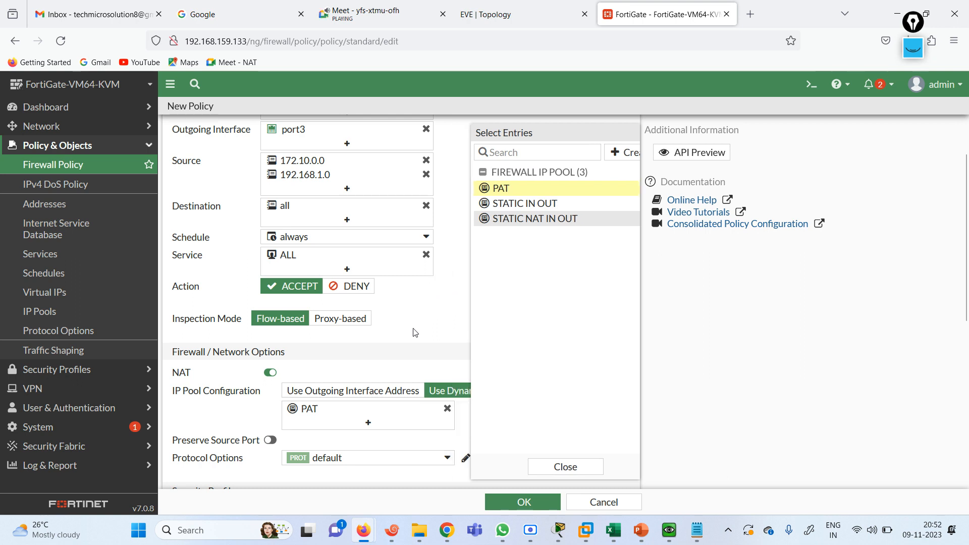
left_click(526, 508)
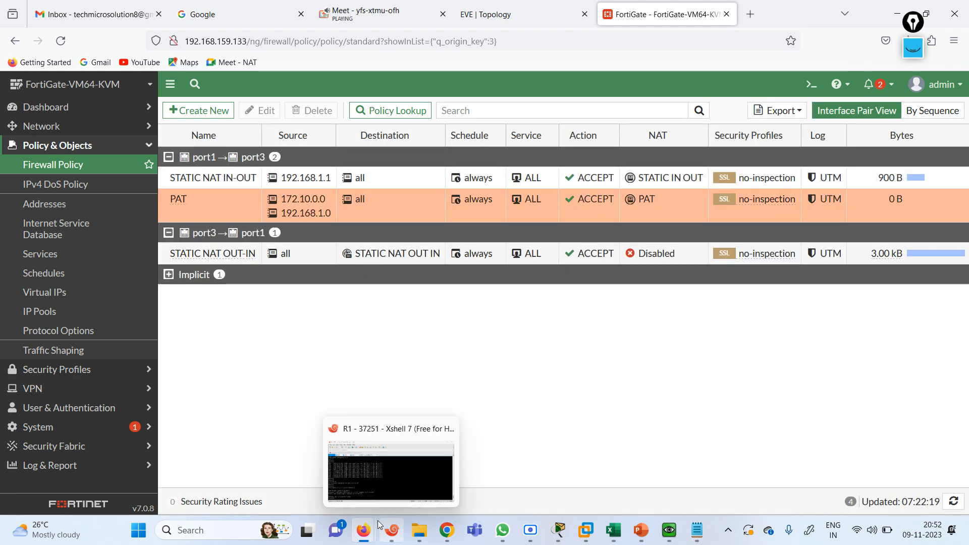
left_click(399, 533)
Rerun R1's loopback-3 ping, then move the PAT policy above STATIC NAT IN-OUT
key("Up")
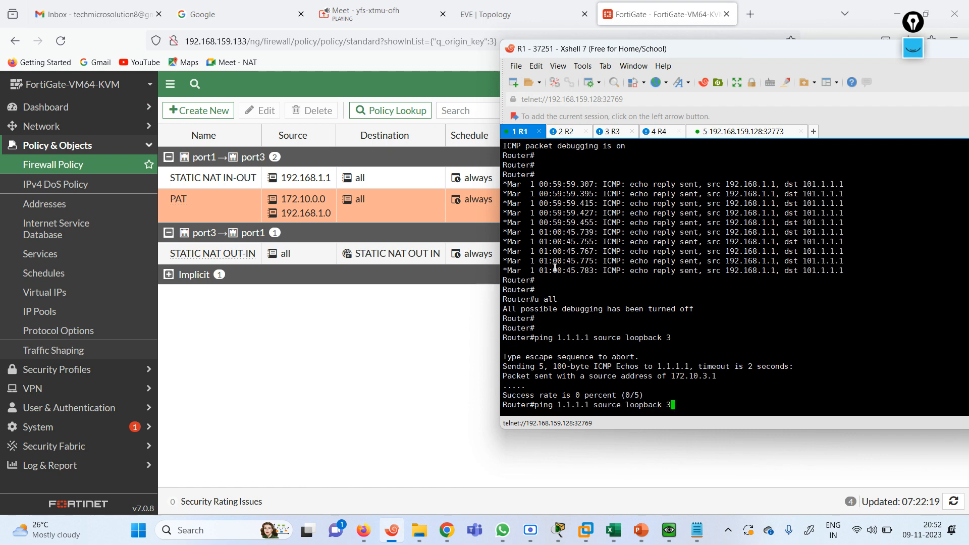
key("Return")
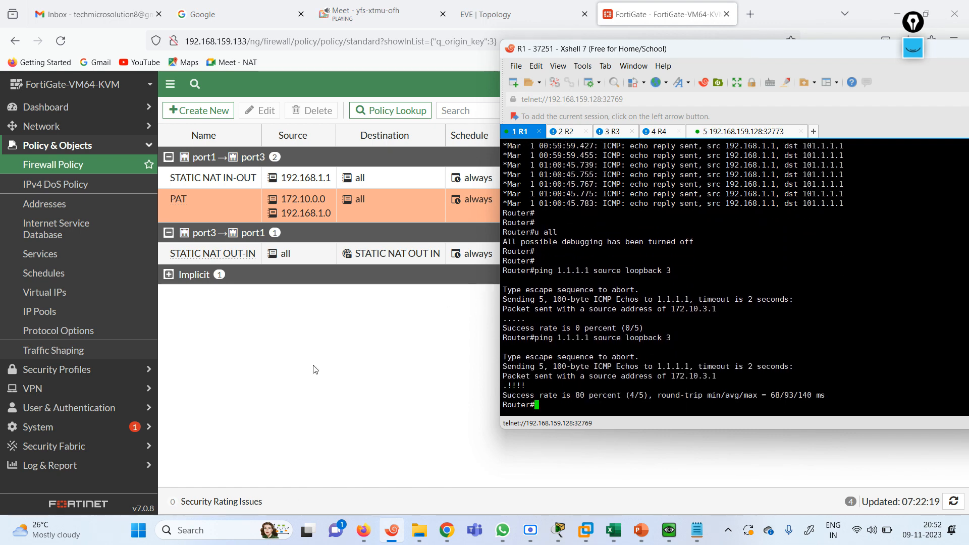
left_click(283, 368)
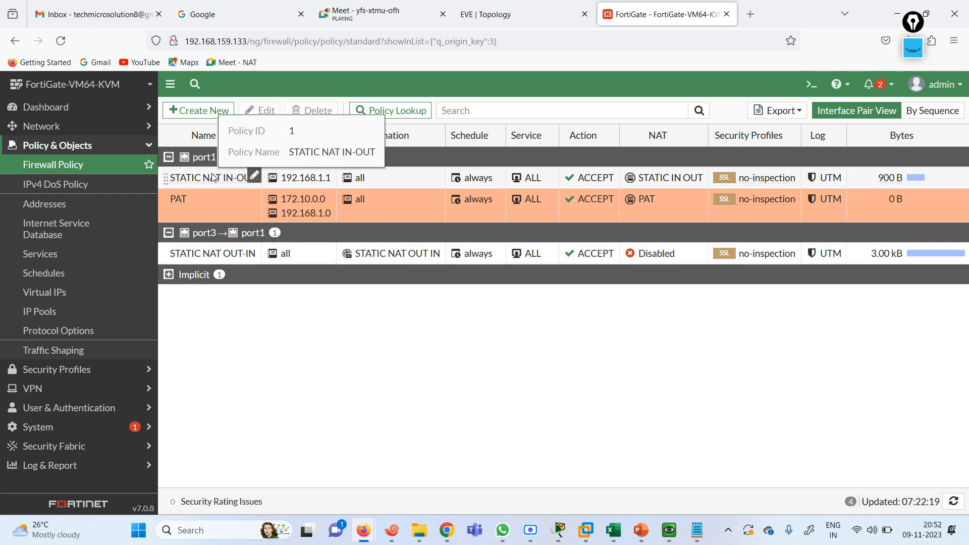
mouse_move(218, 202)
left_mouse_down()
mouse_move(217, 161)
mouse_move(216, 188)
left_mouse_up()
Rerun R1's loopback-3 ping to 1.1.1.1 to confirm it now succeeds
left_click(392, 530)
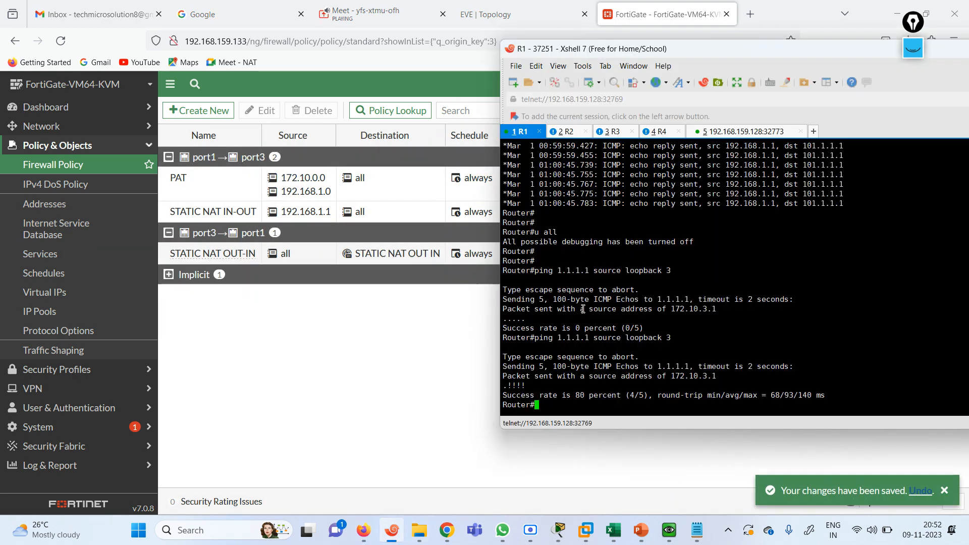
key("Up")
key("Return")
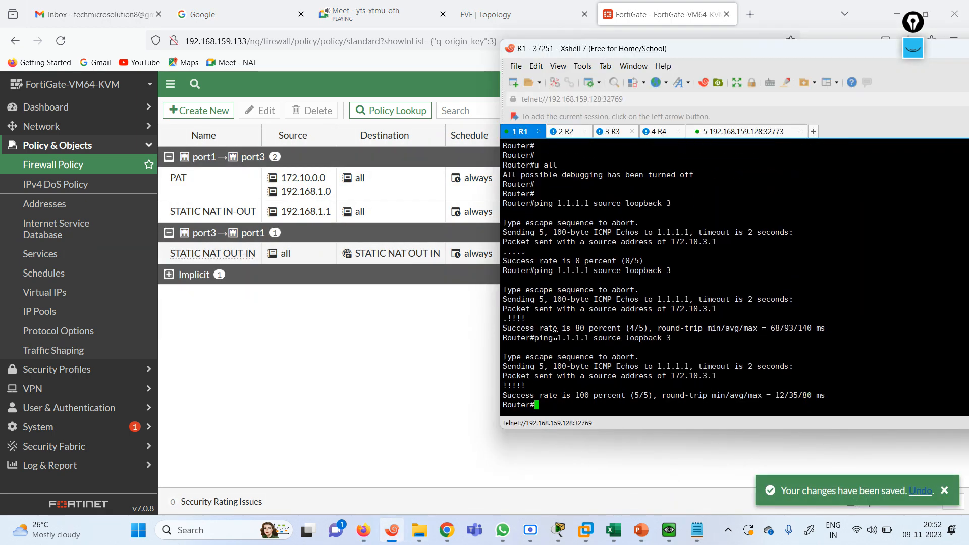
Edit the last ping into a plain 'ping 1.1.1.1', run it, then view R3's debug output
key("Up")
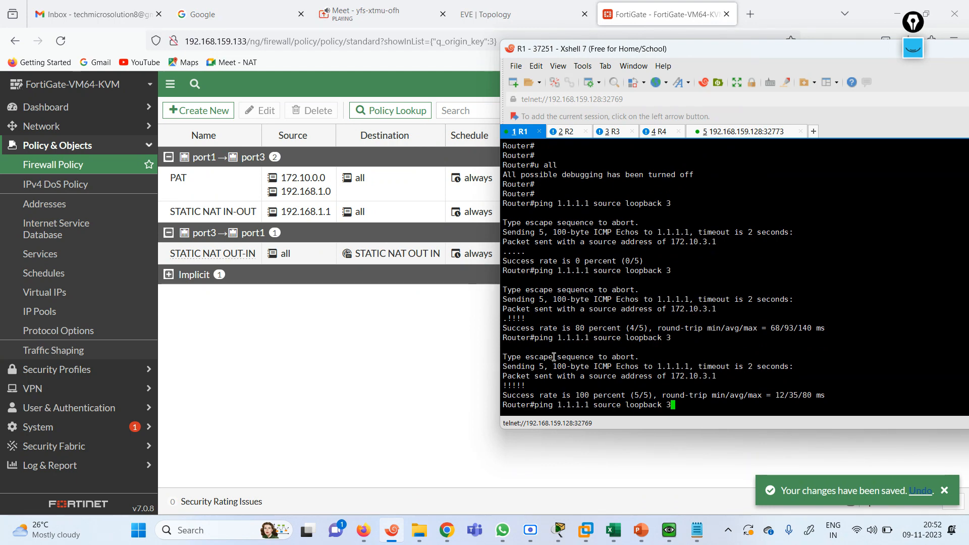
key("BackSpace")
key("BackSpace")
key("BackSpace")
key("BackSpace")
key("BackSpace")
key("BackSpace")
key("BackSpace")
key("BackSpace")
key("BackSpace")
key("BackSpace")
key("BackSpace")
key("BackSpace")
key("BackSpace")
key("BackSpace")
key("BackSpace")
key("BackSpace")
key("BackSpace")
key("BackSpace")
key("BackSpace")
key("BackSpace")
type("192")
key("BackSpace")
key("BackSpace")
key("BackSpace")
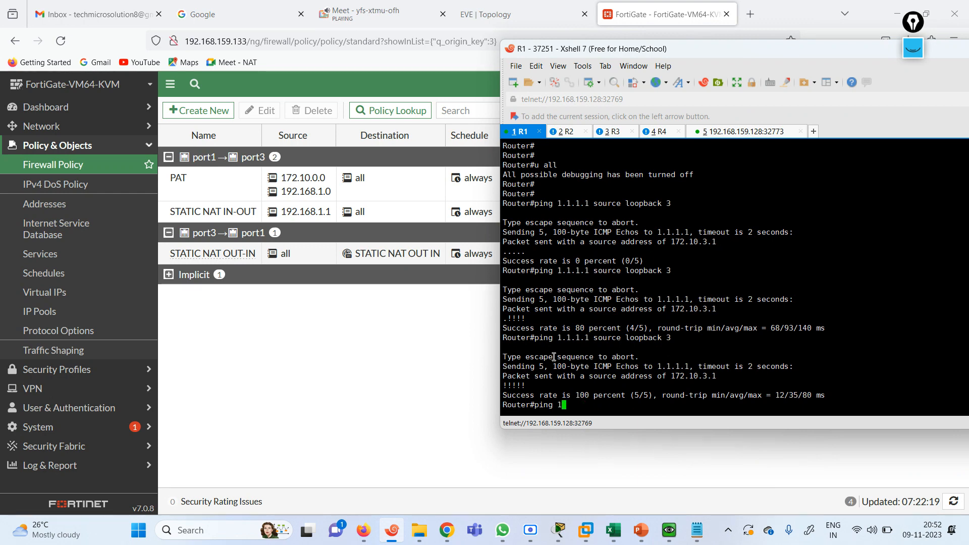
type("1.1.1")
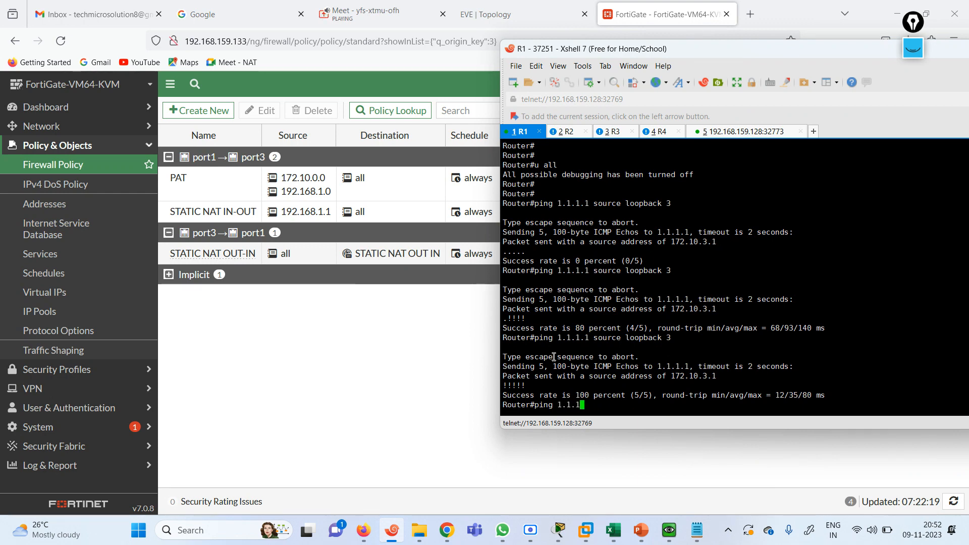
key("Return")
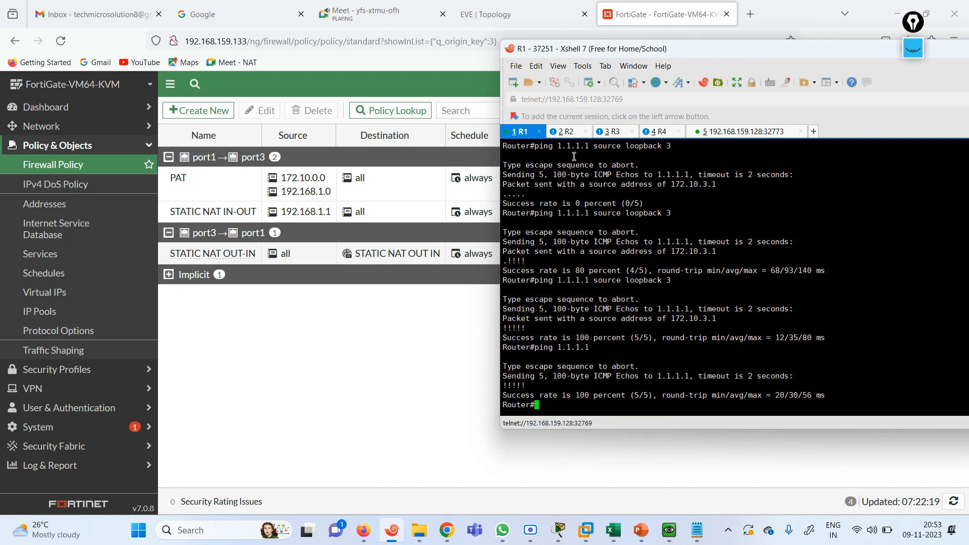
left_click(613, 131)
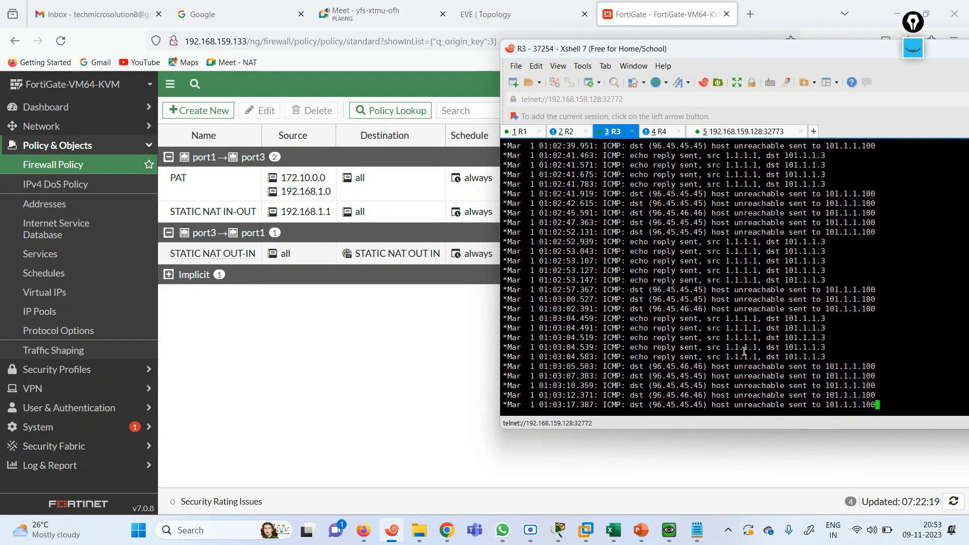
Rerun the loopback-3 and plain pings to 1.1.1.1 on R1 and check R3's debug log
key("Return")
key("Return")
key("Return")
key("Return")
key("Return")
key("Return")
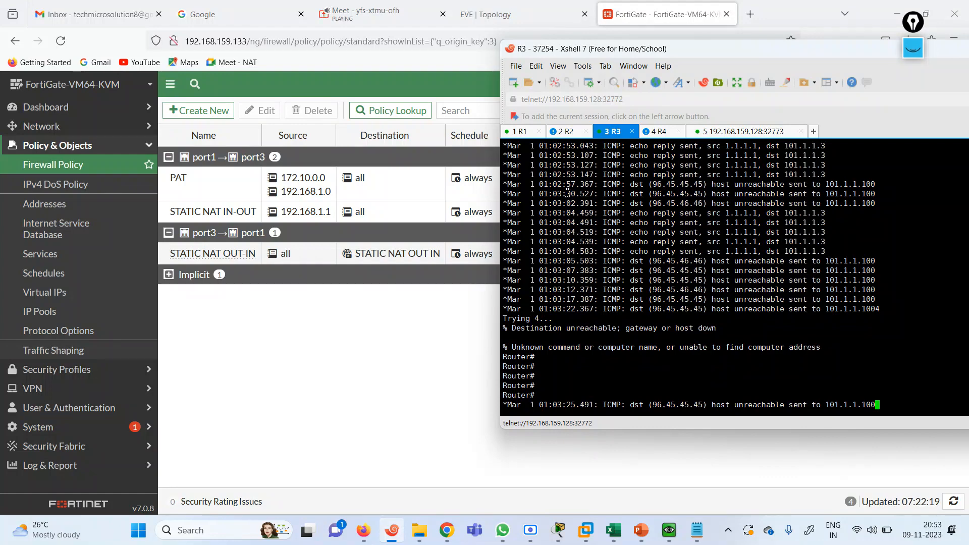
key("alt+1")
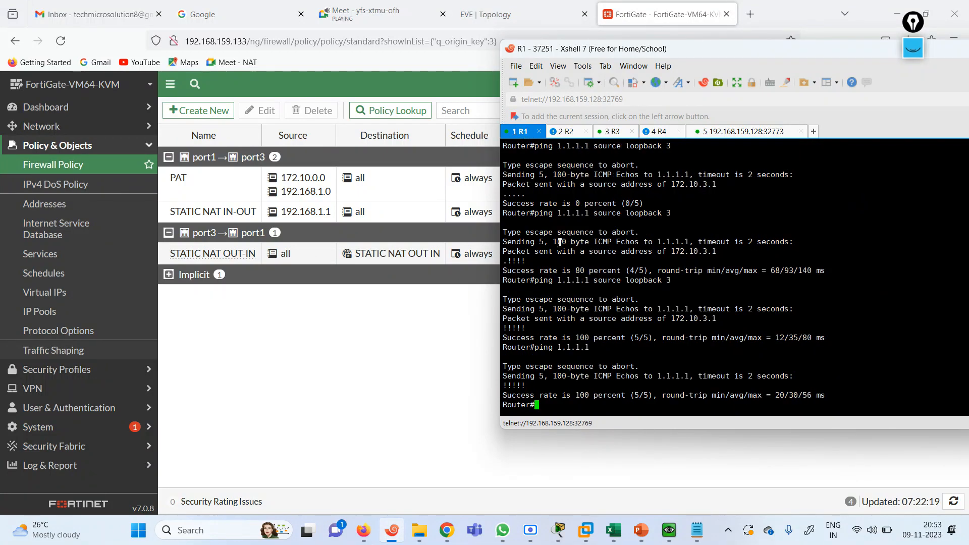
key("Up")
key("Up")
key("Return")
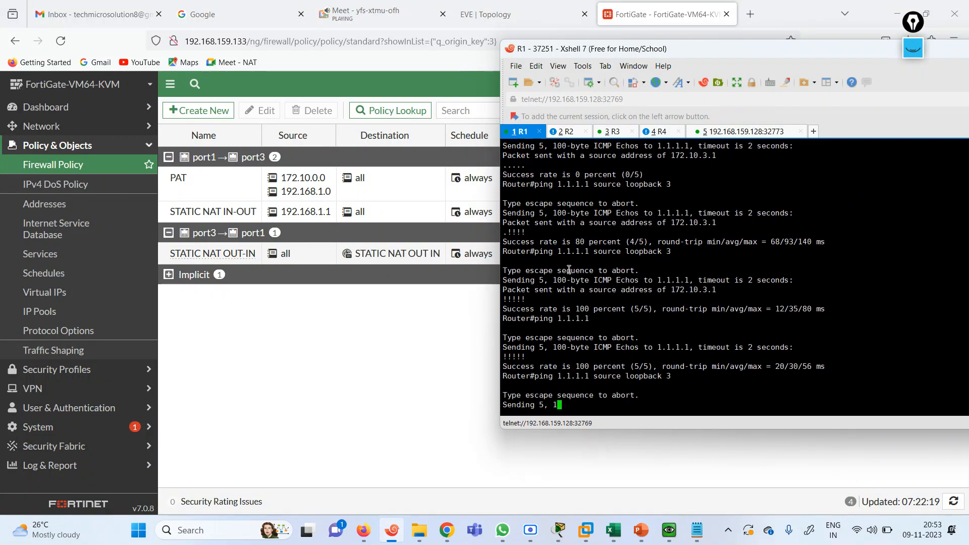
key("Up")
key("Up")
key("Return")
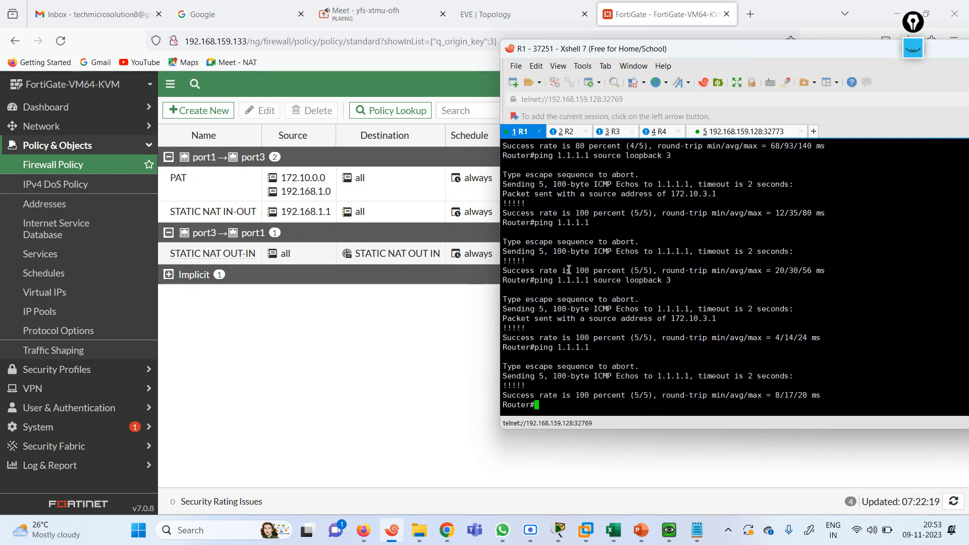
key("Up")
left_click(612, 132)
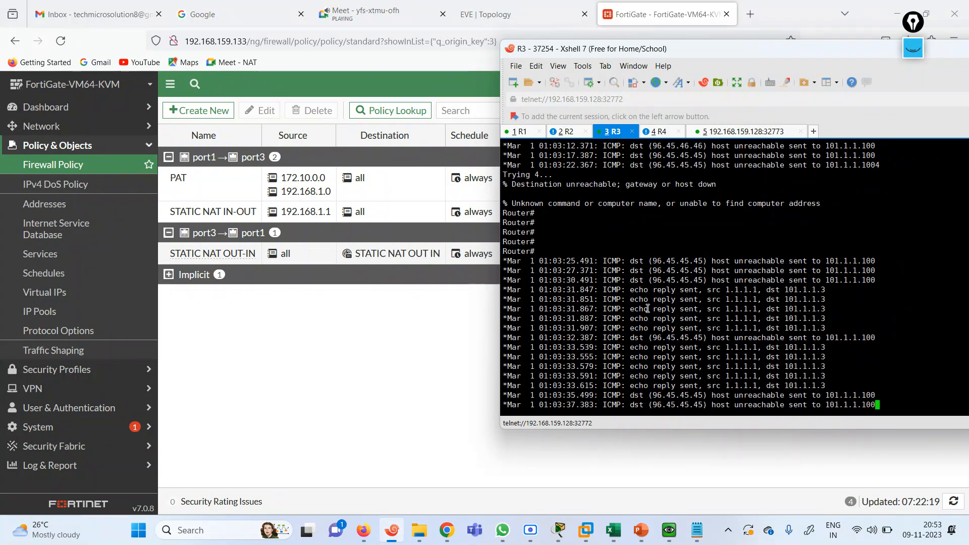
left_click(517, 133)
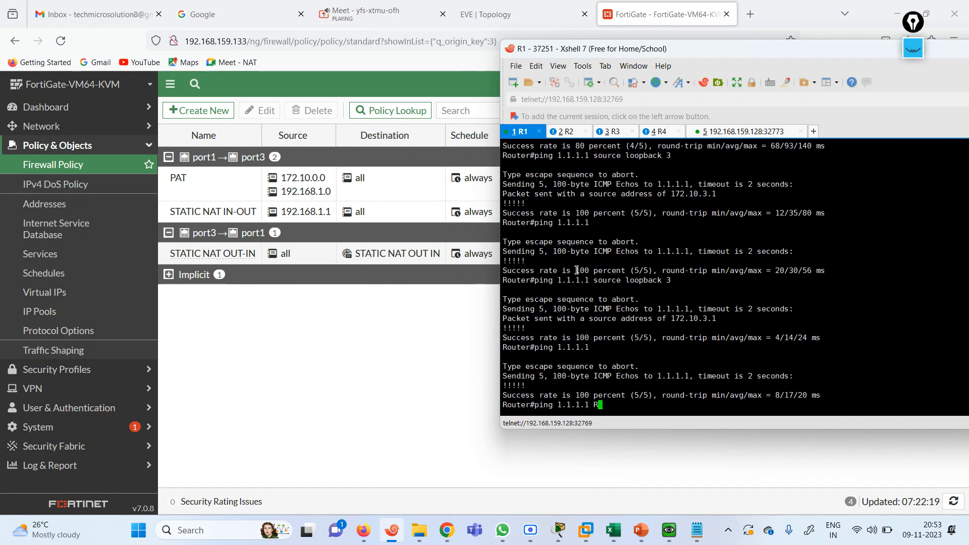
Run 'ping 1.1.1.1 repeat 100' on R1 and watch the echo replies on R3
type("E")
key("Tab")
type("100")
key("Return")
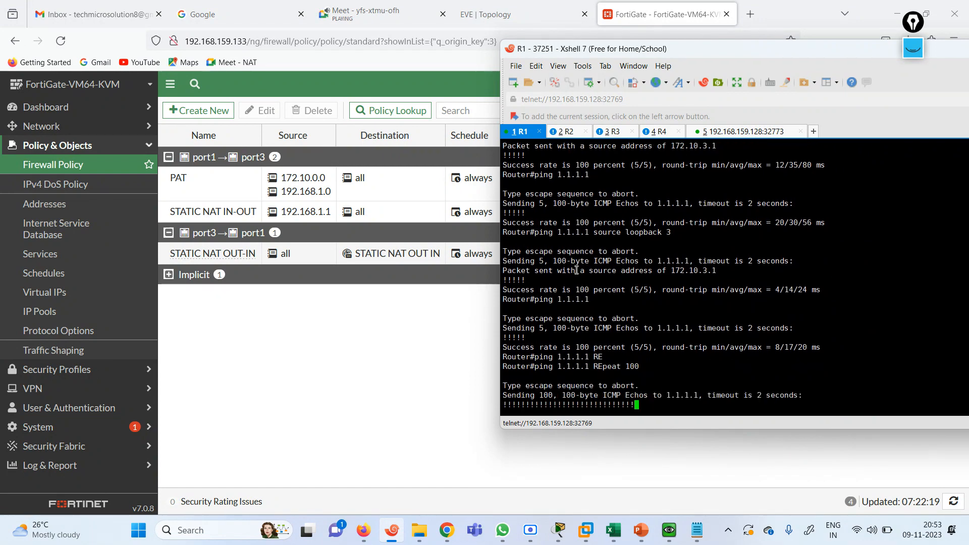
left_click(655, 132)
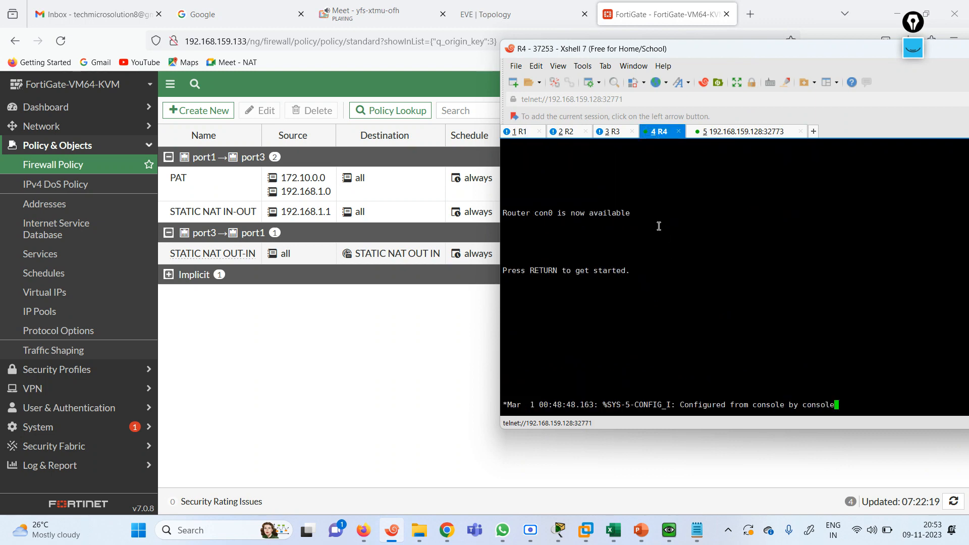
left_click(610, 132)
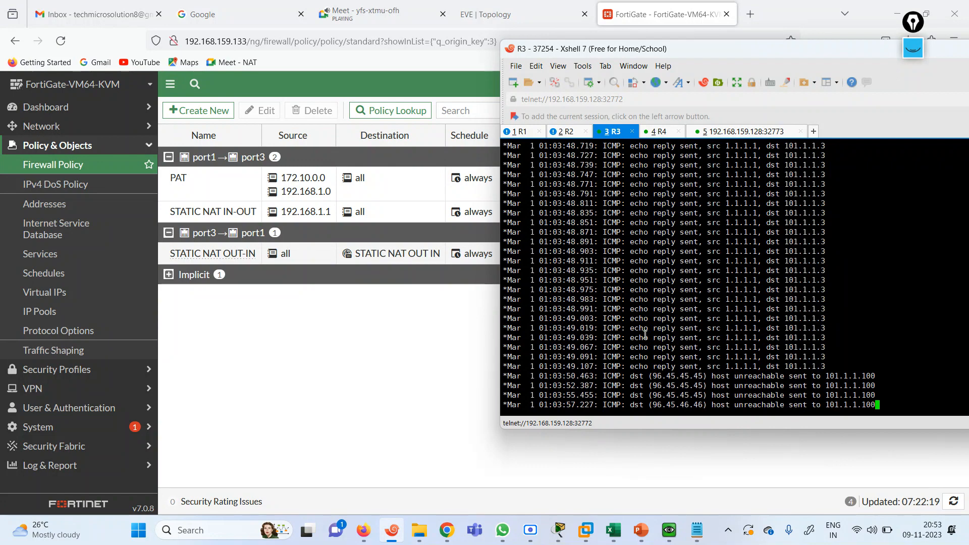
left_click(485, 17)
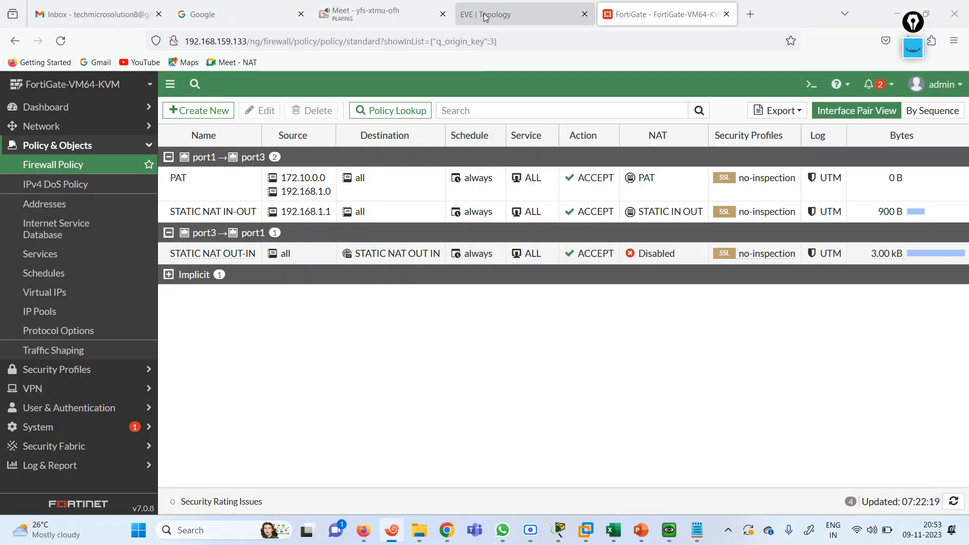
Return to the EVE-NG NAT topology and open the port3–fa0/0 link's context menu
left_click(485, 17)
right_click(301, 217)
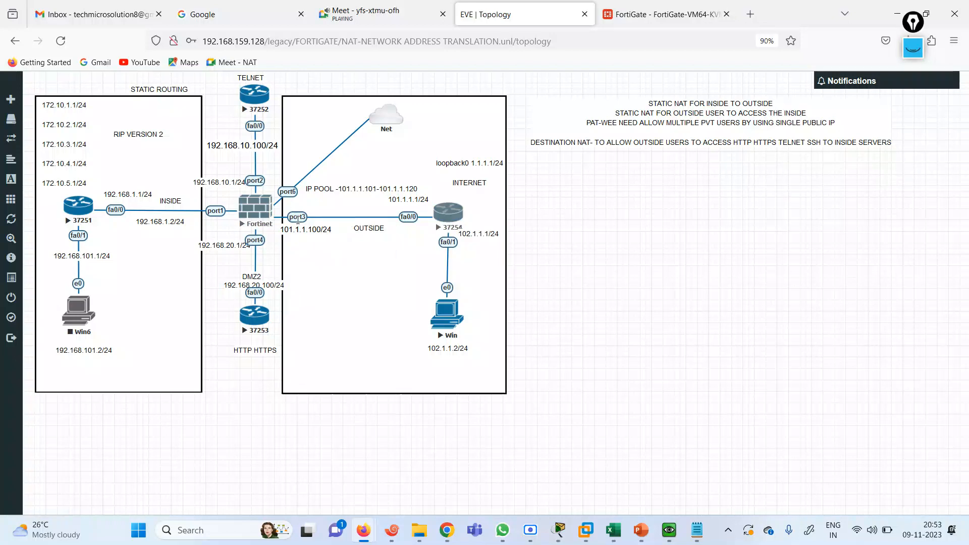
right_click(300, 217)
left_click(236, 414)
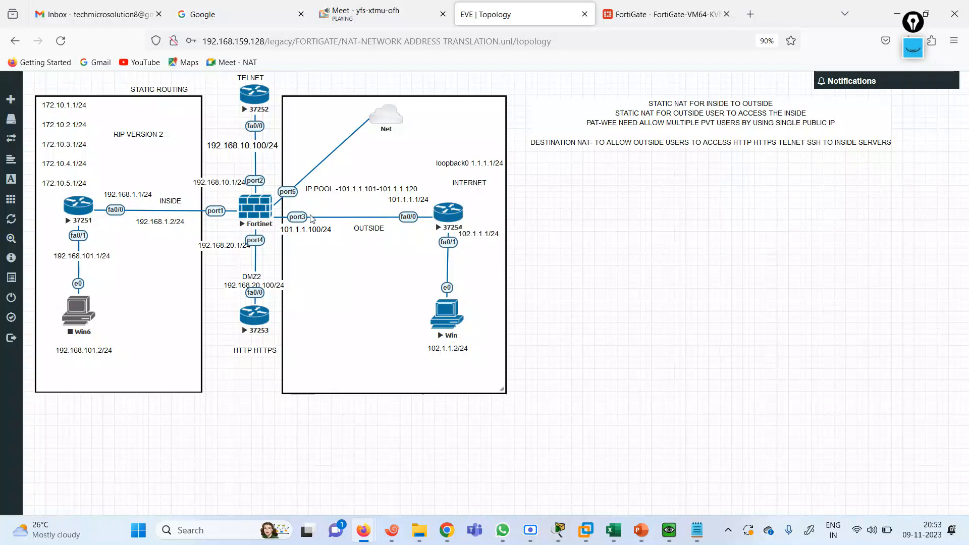
right_click(255, 176)
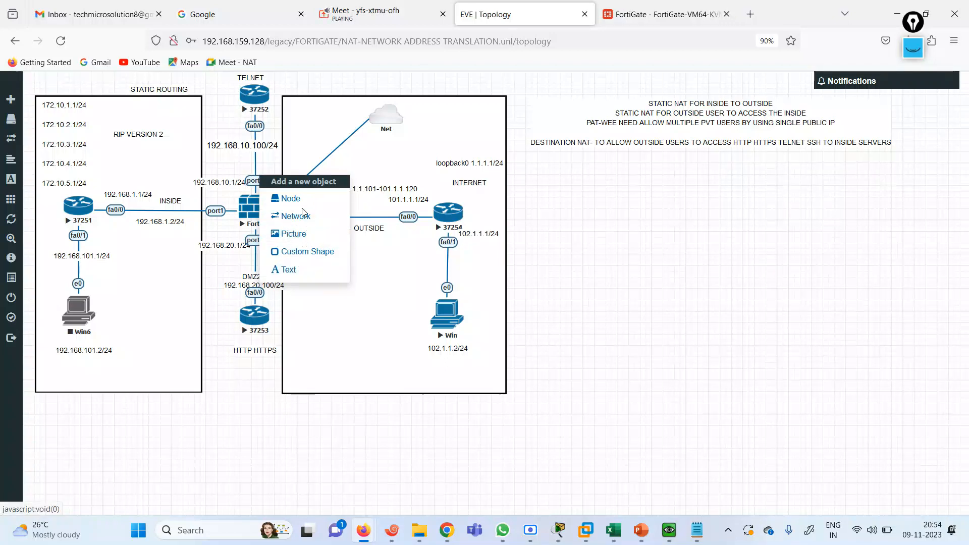
left_click(253, 411)
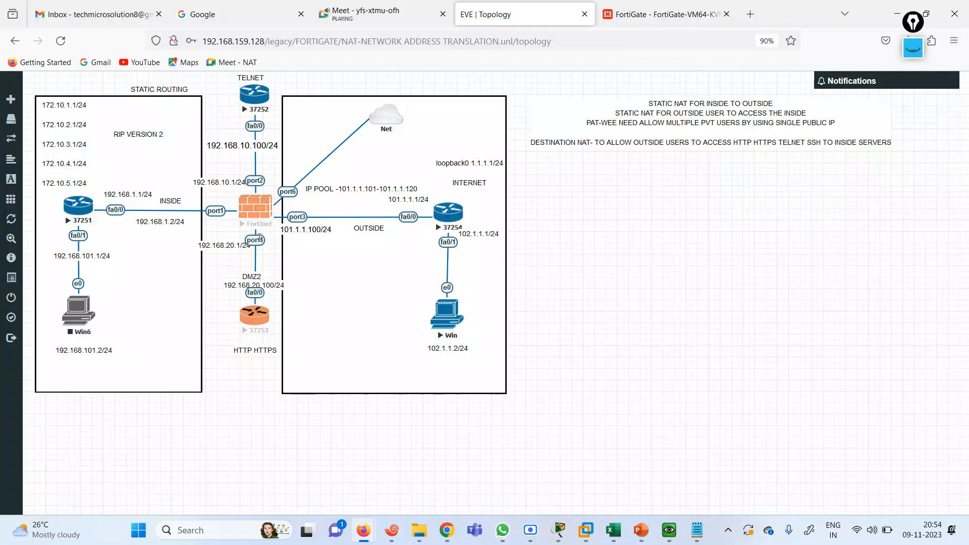
right_click(258, 242)
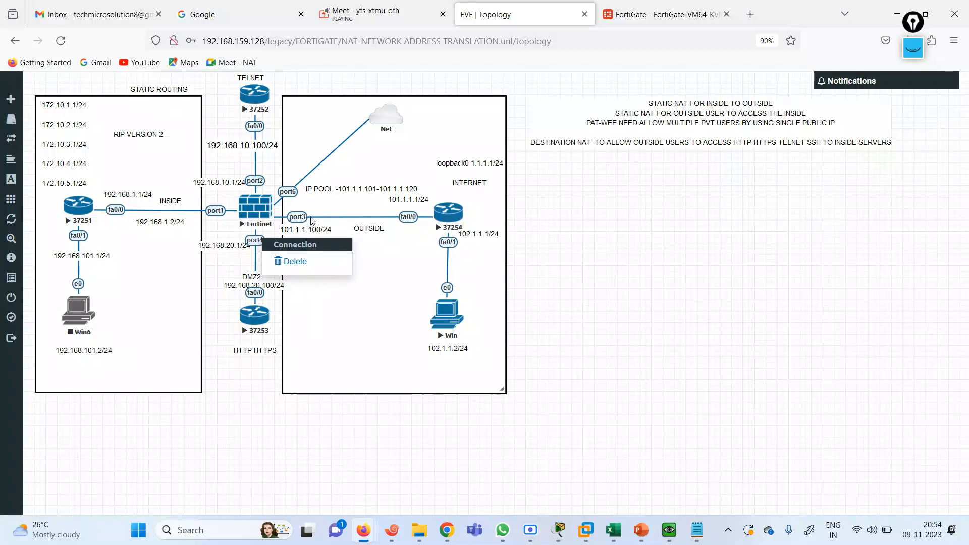
right_click(313, 223)
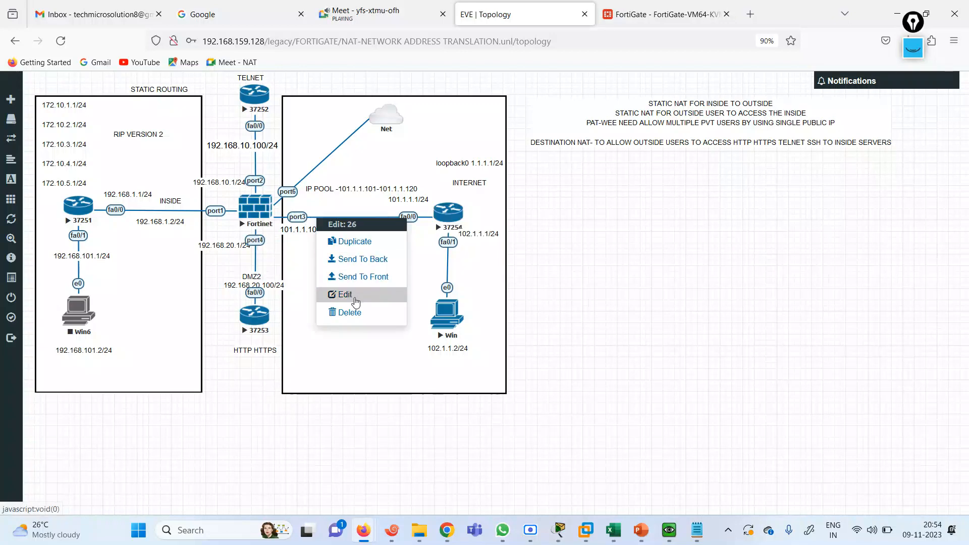
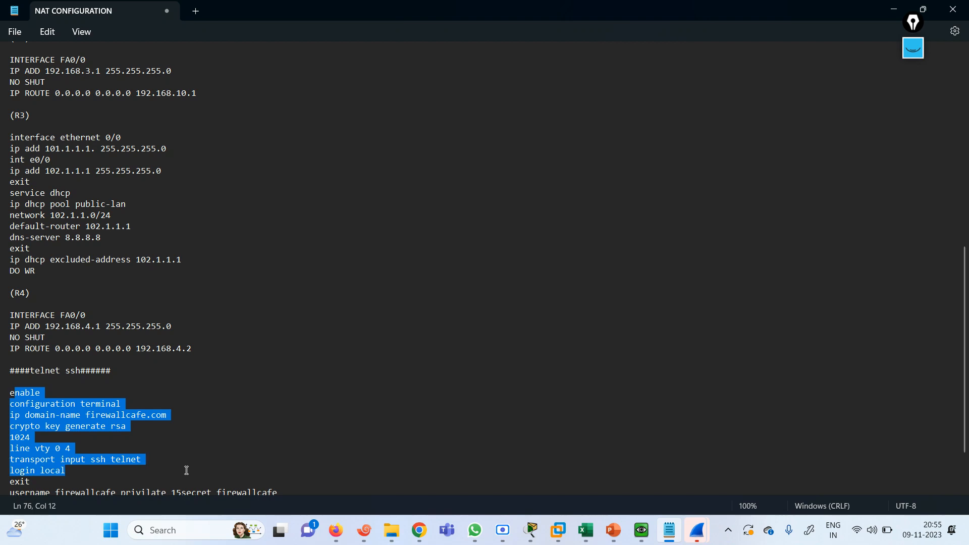
Copy the 'line vty 0 4', 'transport input ssh telnet' and 'login local' lines, then minimize Notepad
left_click(85, 472)
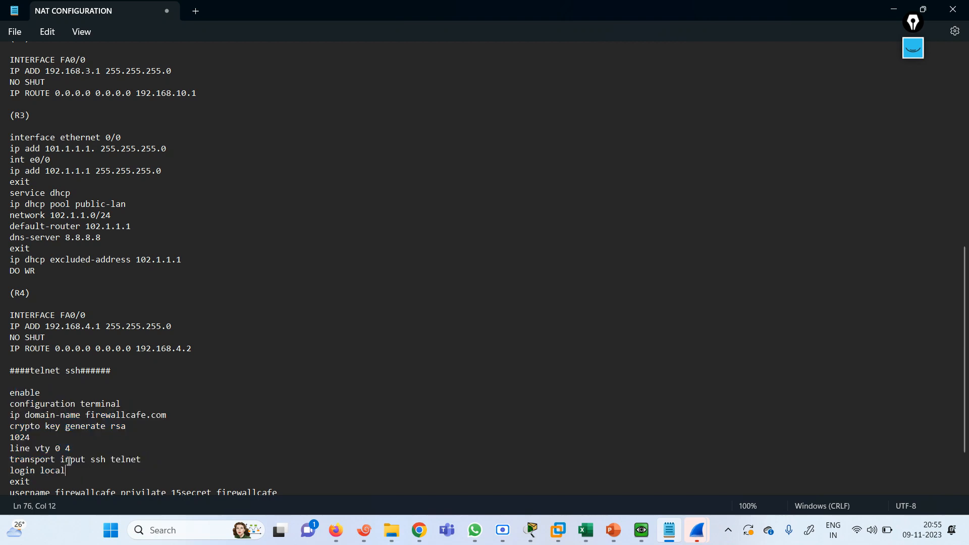
left_click_drag(11, 445, 166, 467)
key("ctrl+c")
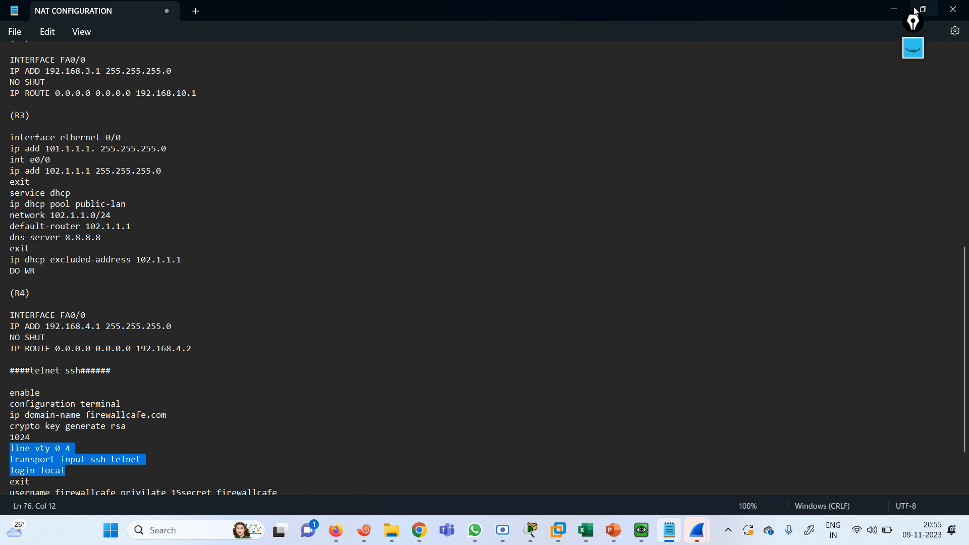
left_click(897, 10)
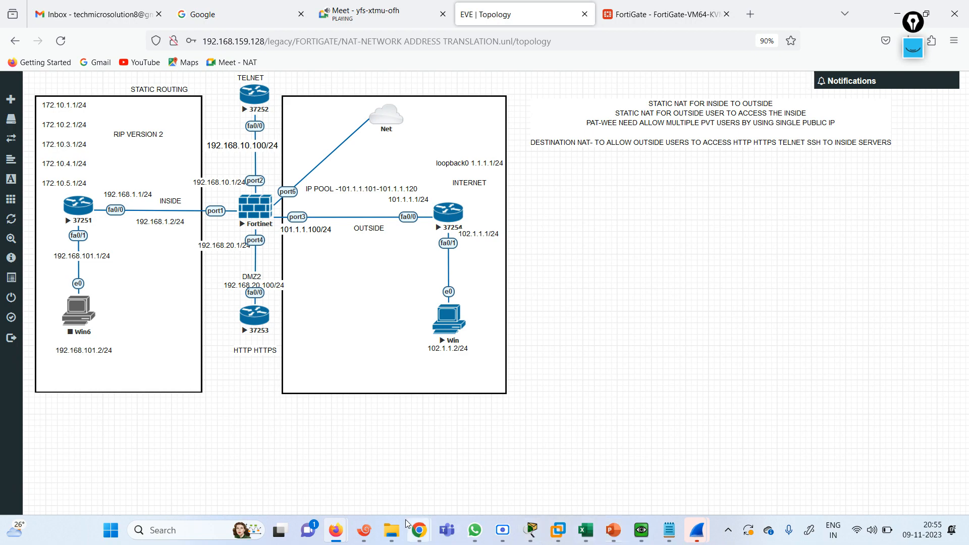
Turn off all debugging with 'undebug all' on the R3 and R1 consoles
left_click(364, 530)
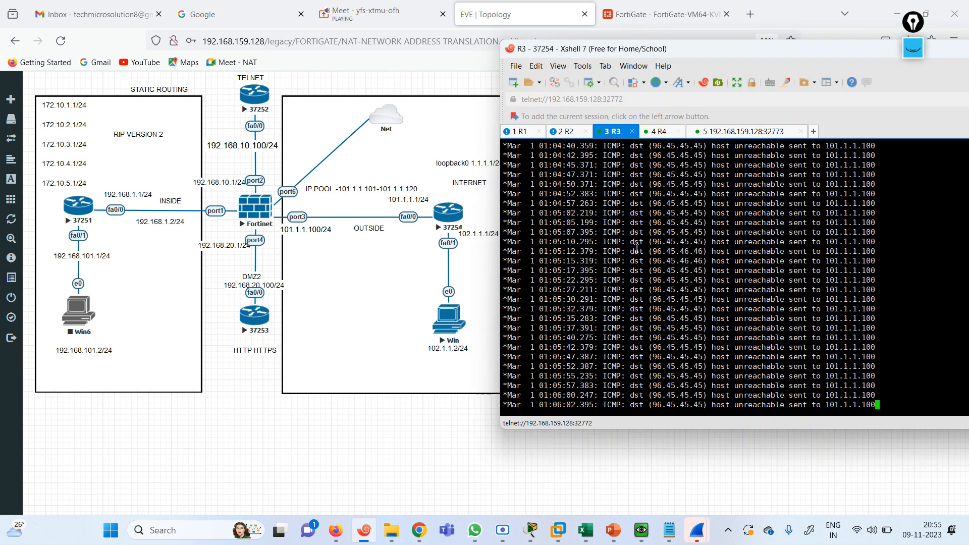
key("Return")
key("Return")
key("Return")
type("UA")
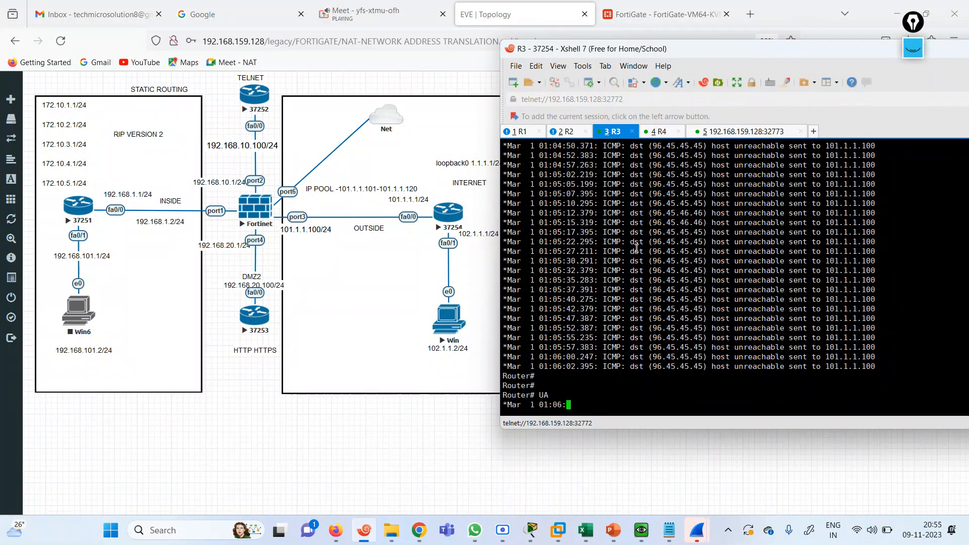
type("LL")
key("Return")
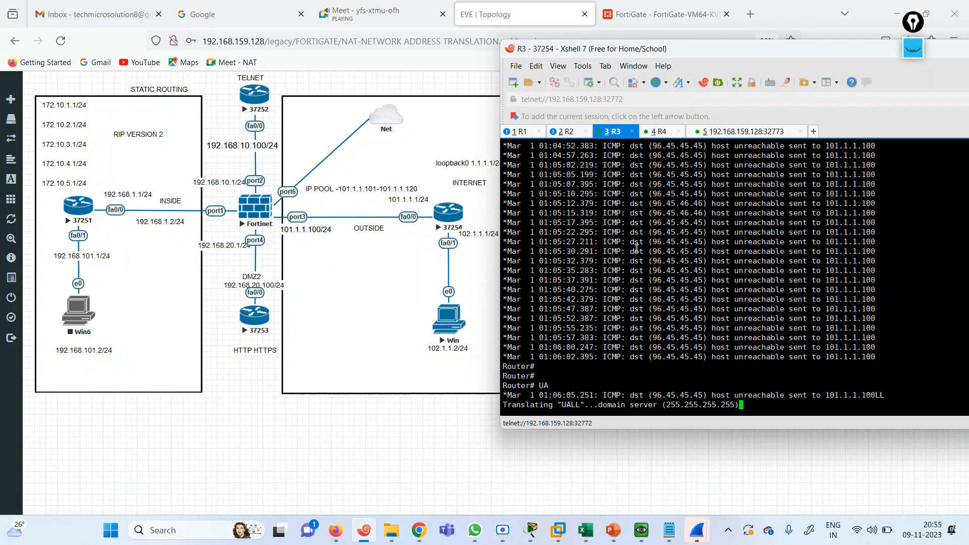
left_click(564, 132)
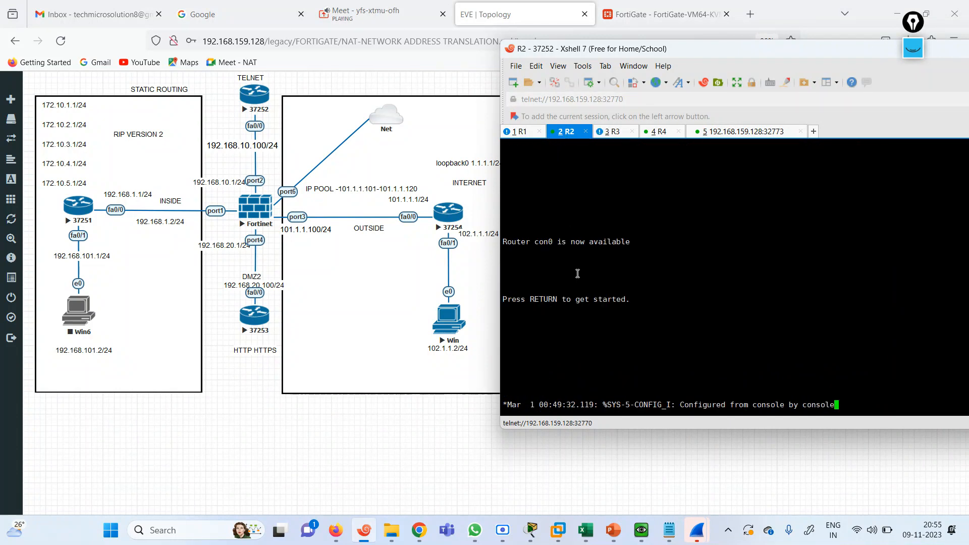
key("Return")
key("Return")
key("Return")
key("Return")
key("Return")
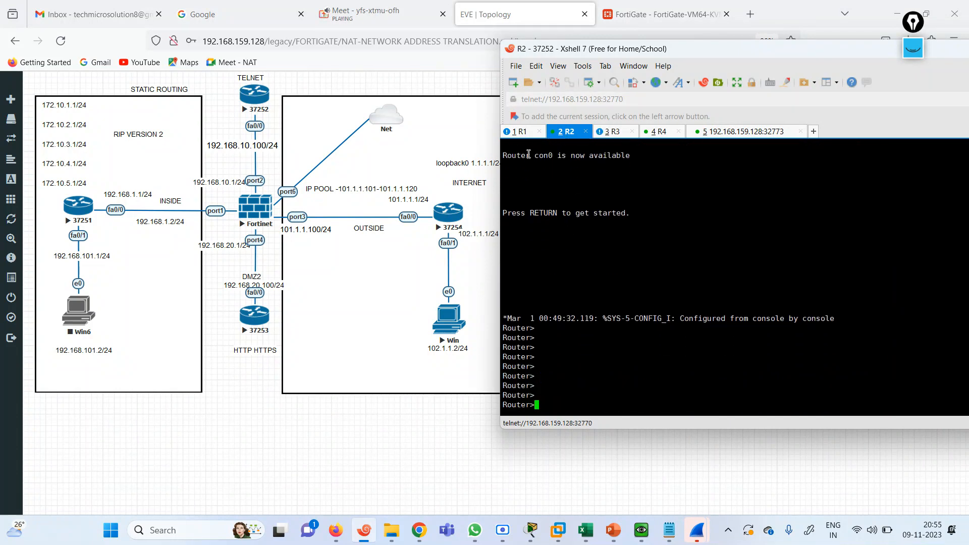
left_click(521, 132)
key("Return")
key("Return")
type("U ALL")
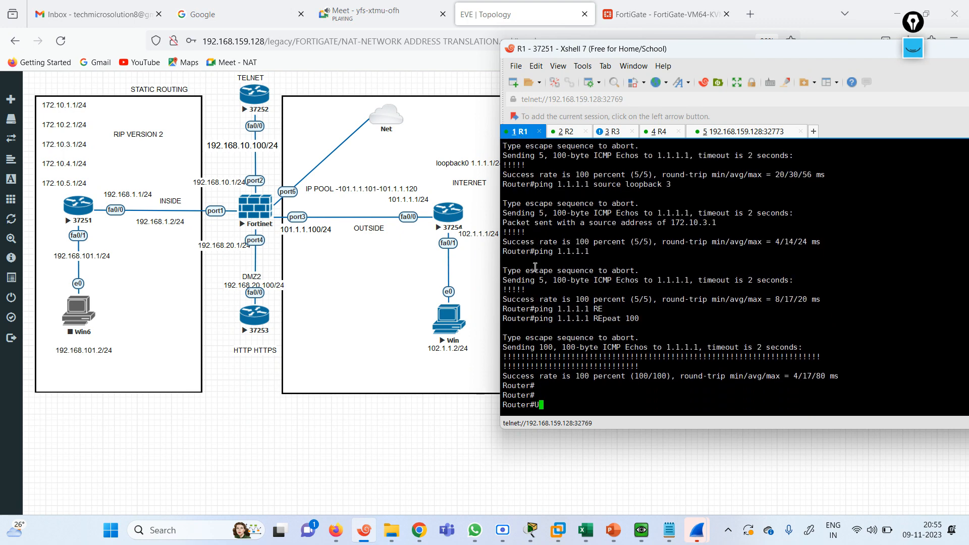
key("Return")
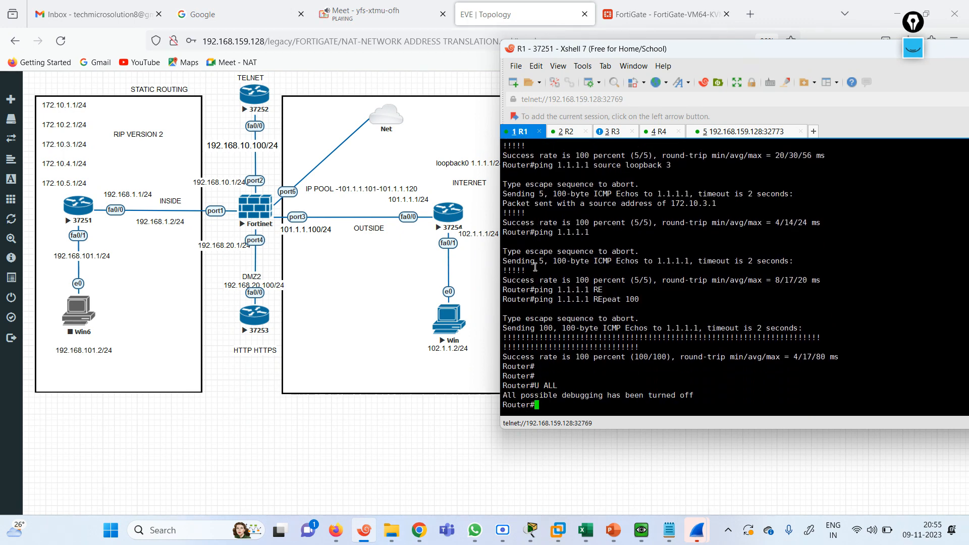
Put R2's console into global configuration mode with 'enable' and 'conf t'
left_click(566, 132)
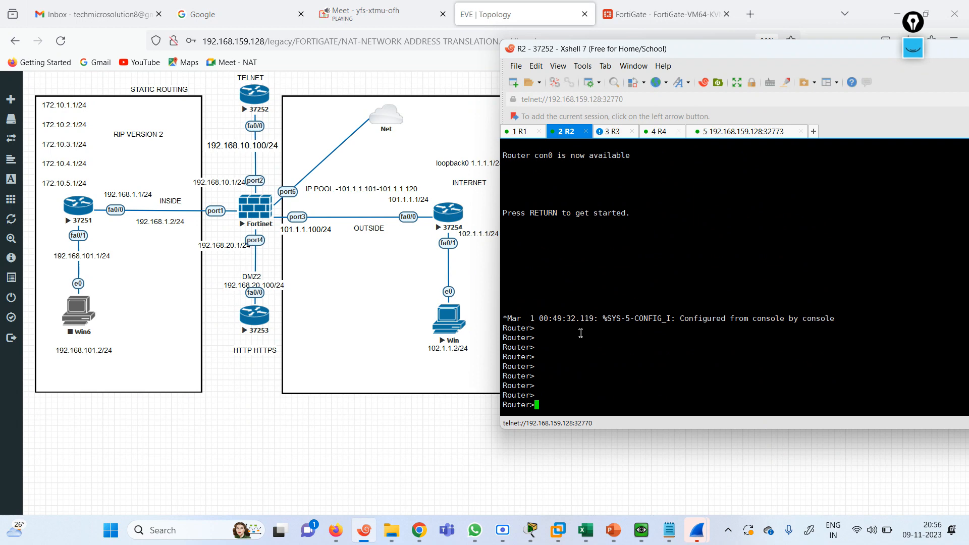
type("EN")
key("Return")
type("CONF TE")
key("Return")
Enter 'line vty 0 4' on R2, then exit line mode after a mistyped keyword
key("Return")
key("Return")
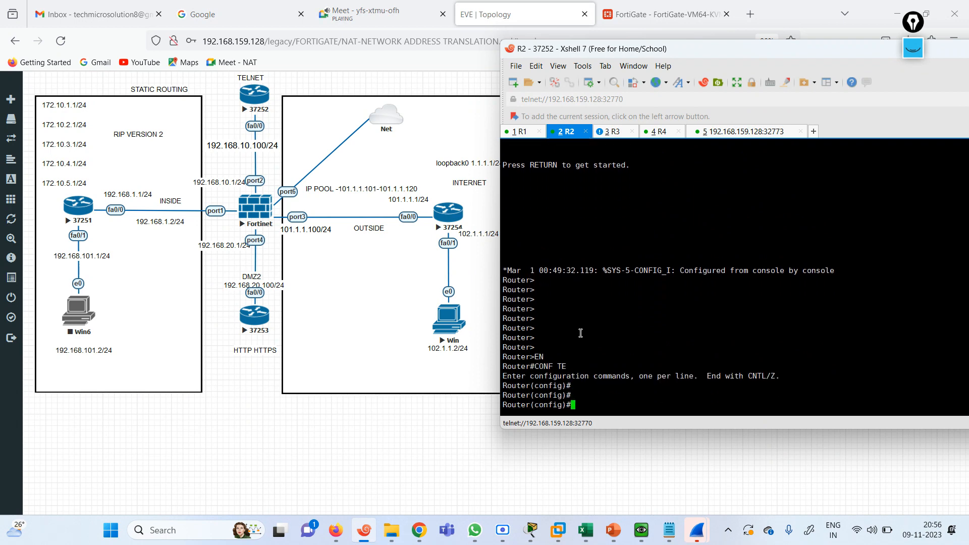
key("Return")
key("Return")
key("Return")
key("Return")
key("Return")
key("Return")
key("Return")
key("Return")
key("Return")
key("Return")
key("Return")
key("Return")
key("Return")
key("Return")
key("Return")
key("Return")
key("Return")
key("Return")
key("Return")
key("Return")
type("LI")
key("Tab")
type("N")
key("Tab")
type("V")
key("Tab")
type("0 4")
key("Return")
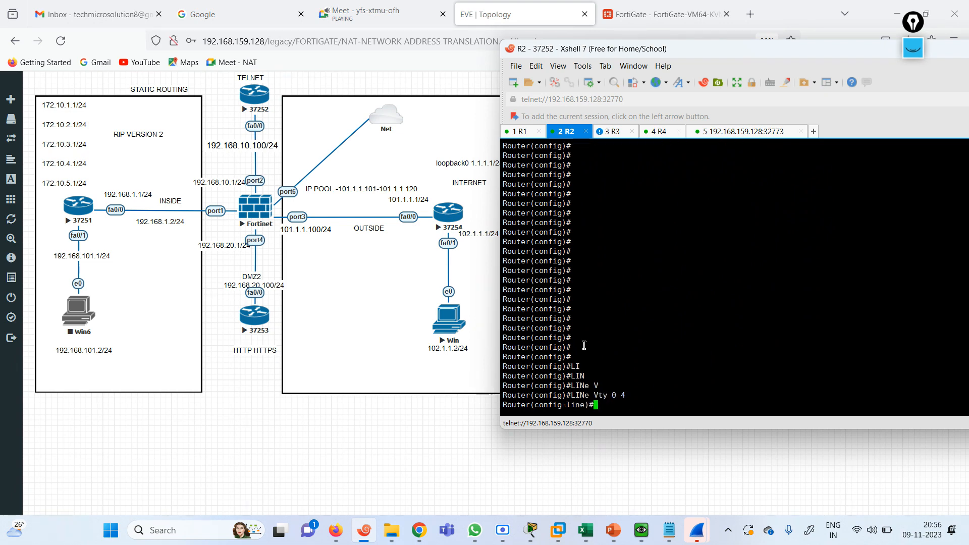
key("Return")
key("Return")
key("Return")
type("?")
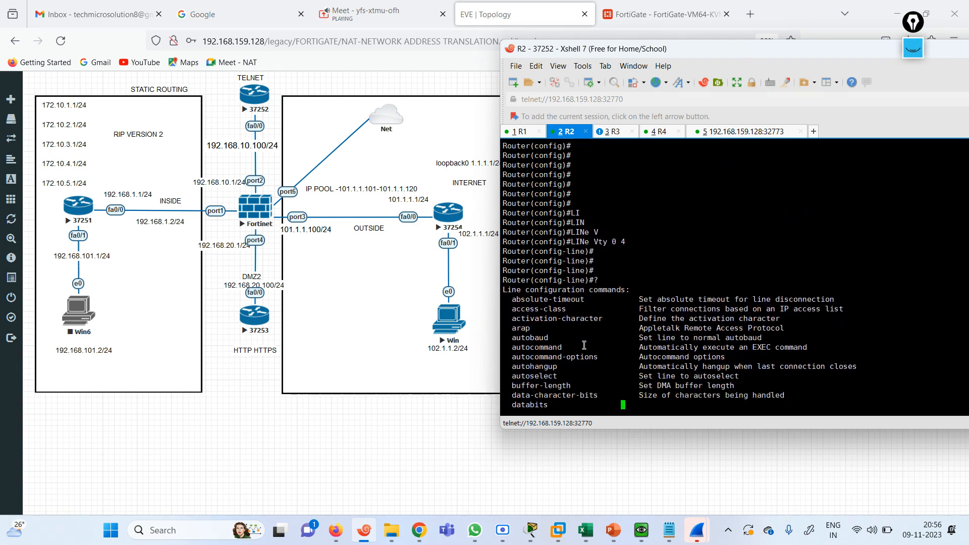
type("q USE")
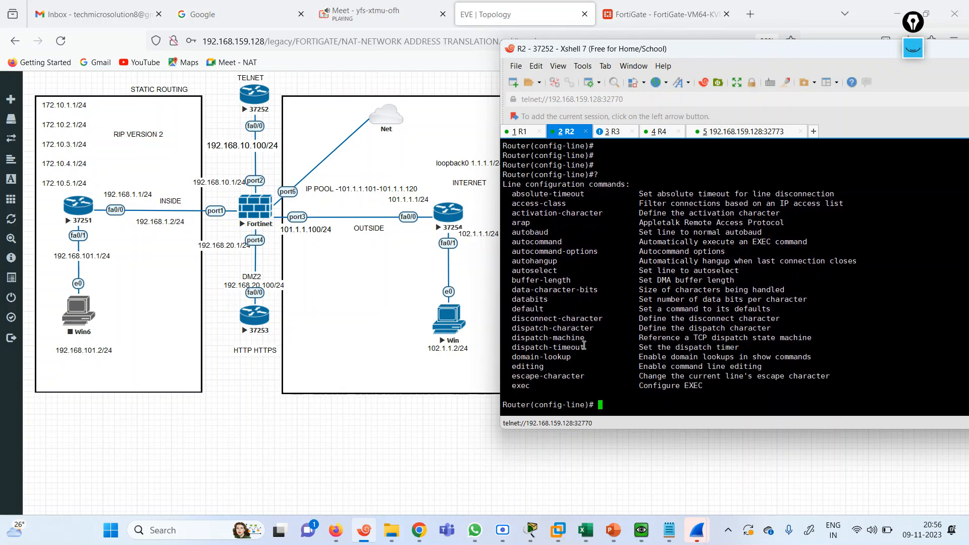
key("Tab")
key("BackSpace")
key("BackSpace")
key("BackSpace")
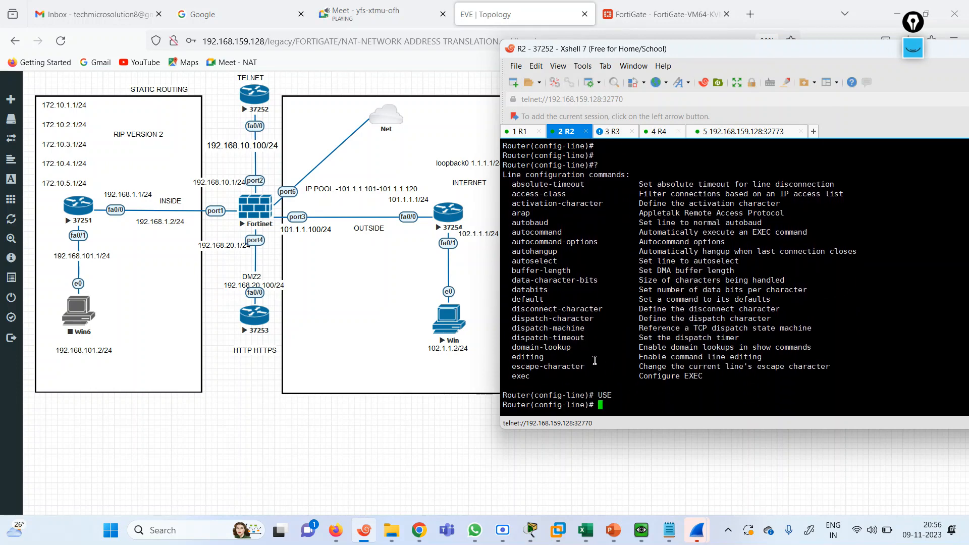
type("EXIT")
key("Return")
key("Return")
key("Return")
key("Return")
key("Return")
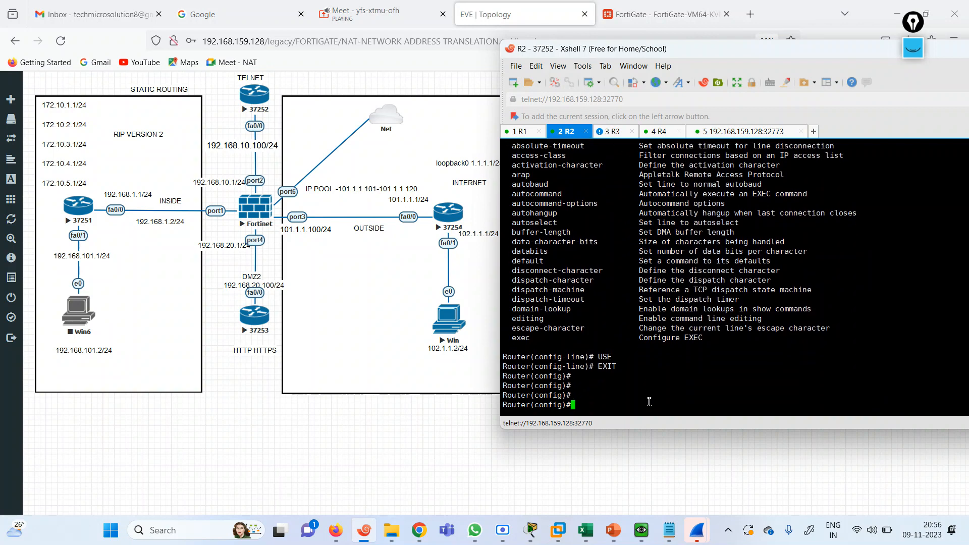
key("Return")
key("Return")
key("Return")
key("Return")
key("Return")
key("Return")
key("Return")
key("Return")
key("Return")
key("Return")
key("Return")
key("Return")
key("Return")
key("Return")
key("Return")
key("Return")
key("Return")
key("Return")
key("Return")
key("Return")
Paste the vty lines with 'transport input ssh telnet' and 'login local' on R2, then exit
right_click(649, 401)
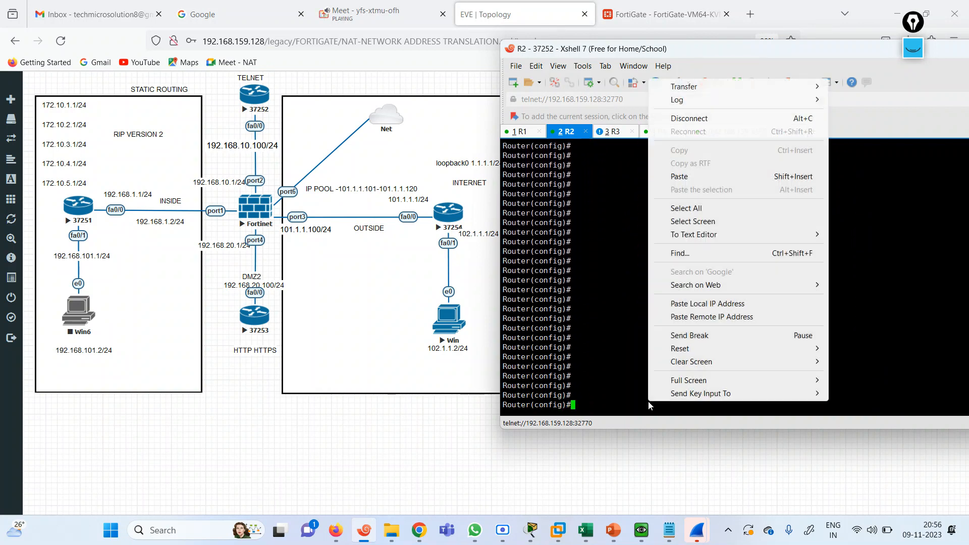
left_click(682, 176)
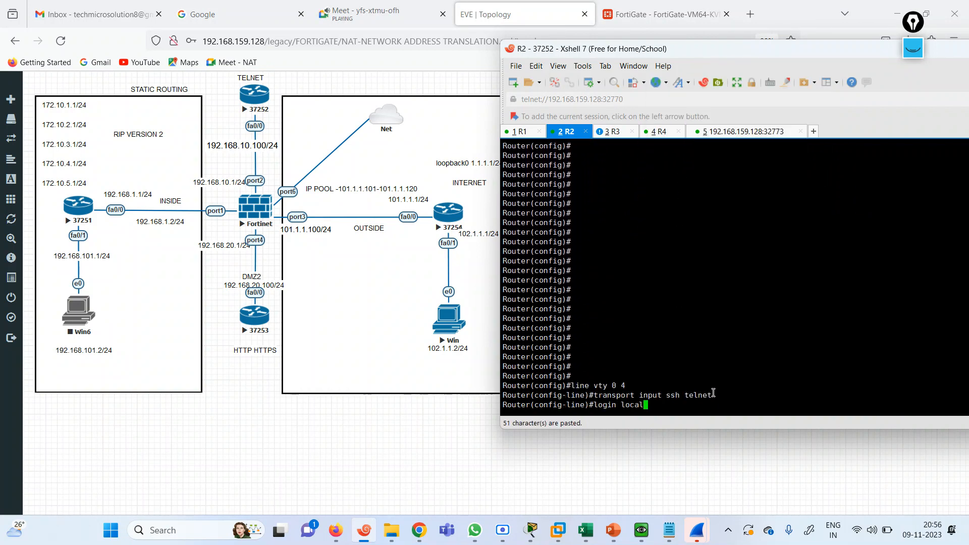
key("Return")
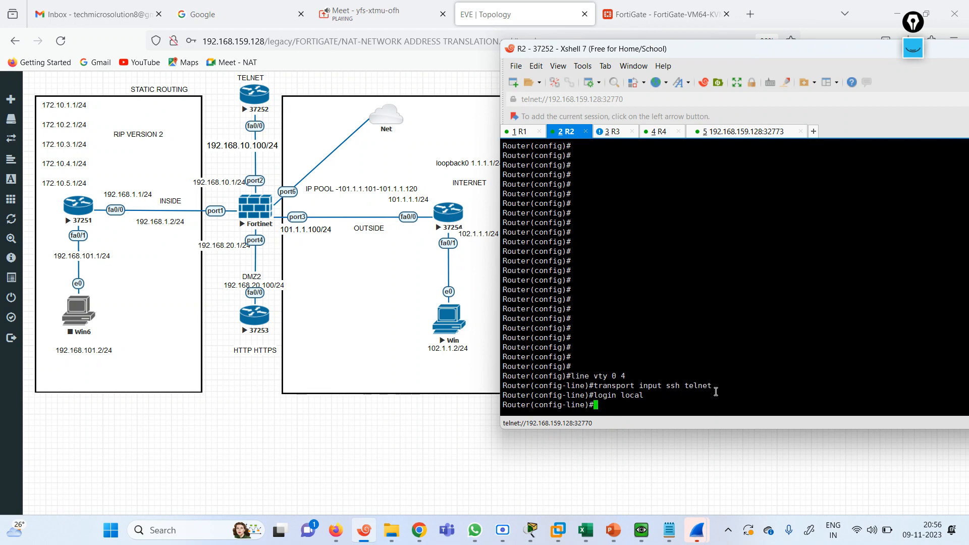
type("EXIT")
key("Return")
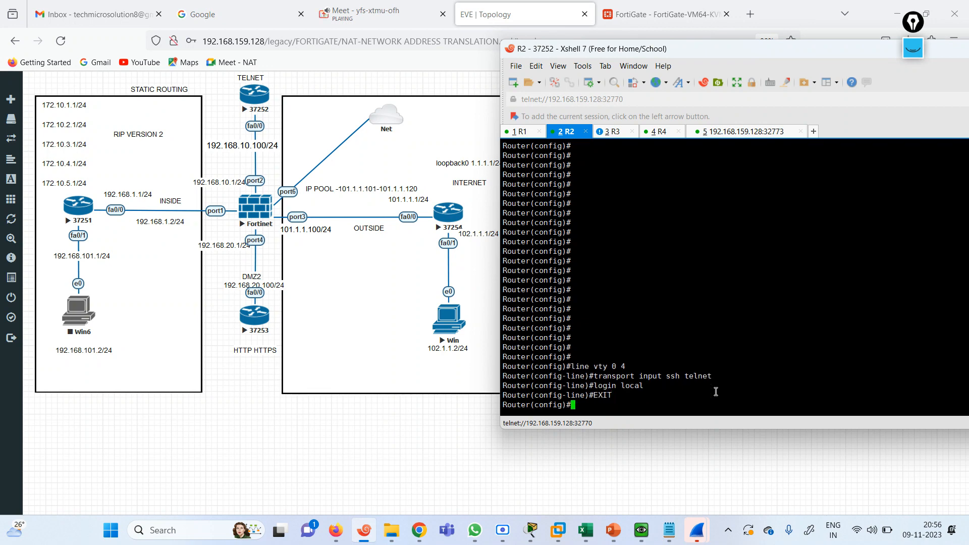
Create a local username with a password on R2 and end configuration mode
type("US")
key("Tab")
type("AJAYU")
type("123")
key("Return")
key("Up")
key("BackSpace")
key("BackSpace")
key("BackSpace")
type("PAS")
key("Tab")
type("123")
key("Return")
key("Return")
key("Return")
key("Return")
type("END")
key("Return")
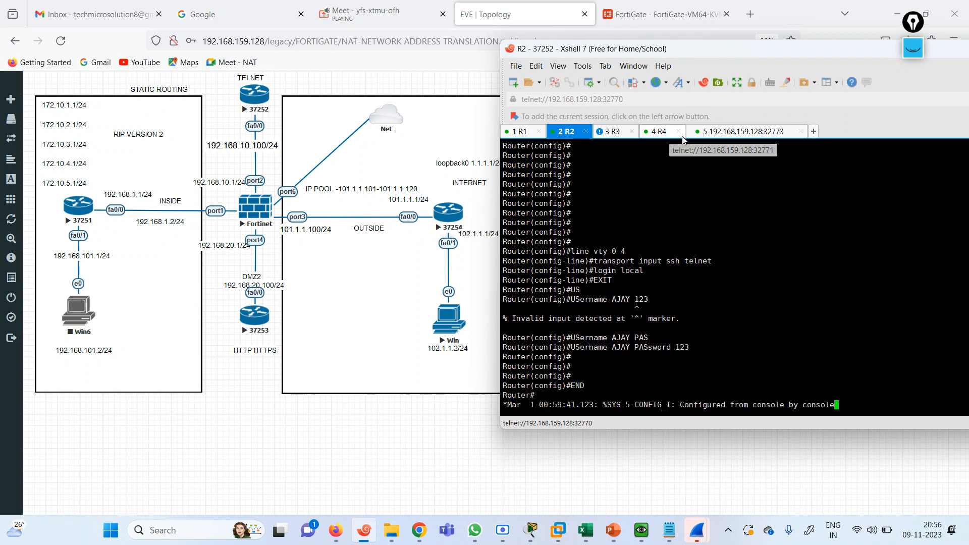
Turn off all debugging on R3 and begin typing a telnet command to a 10.x address
left_click(659, 131)
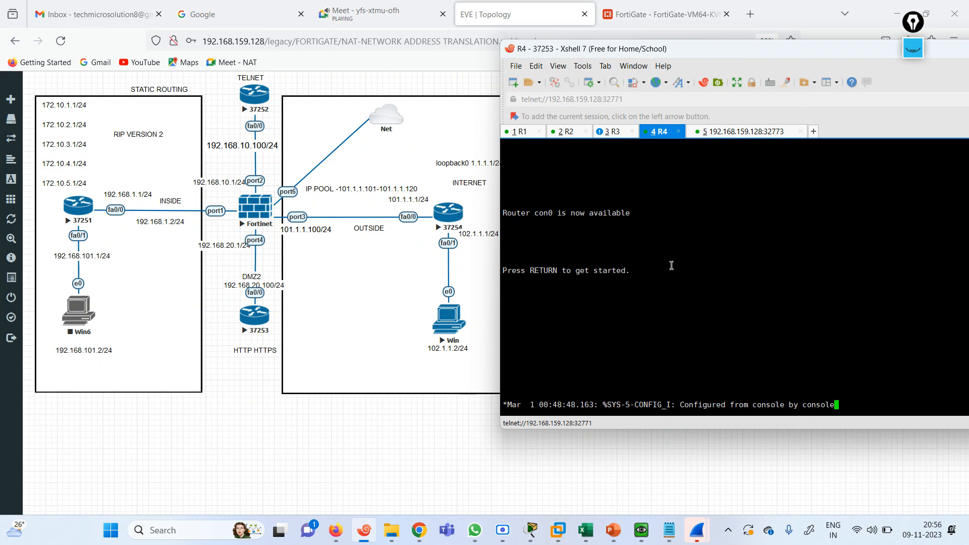
key("Return")
key("Return")
key("Return")
key("Return")
key("Return")
key("Return")
key("Return")
left_click(617, 132)
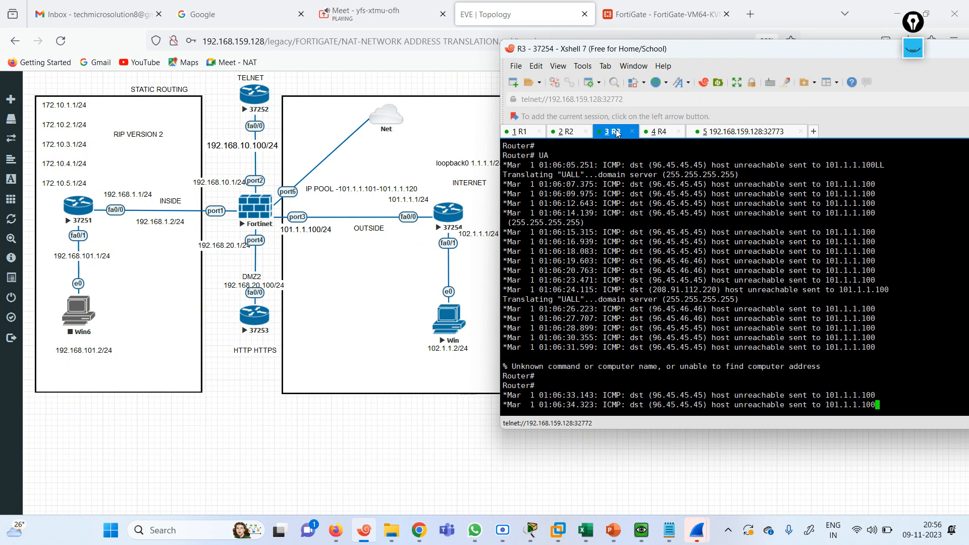
type("U ALL")
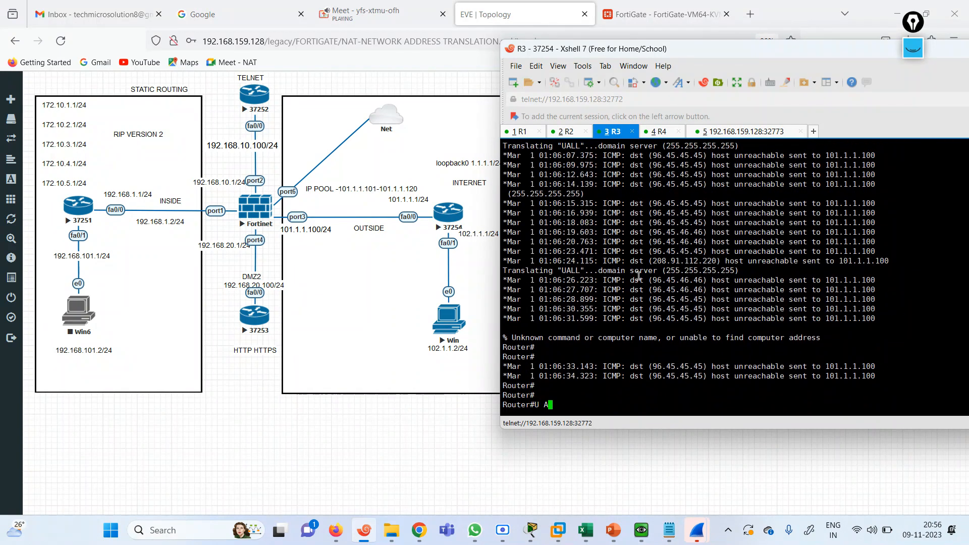
key("Return")
type("TEL")
key("Tab")
type("10")
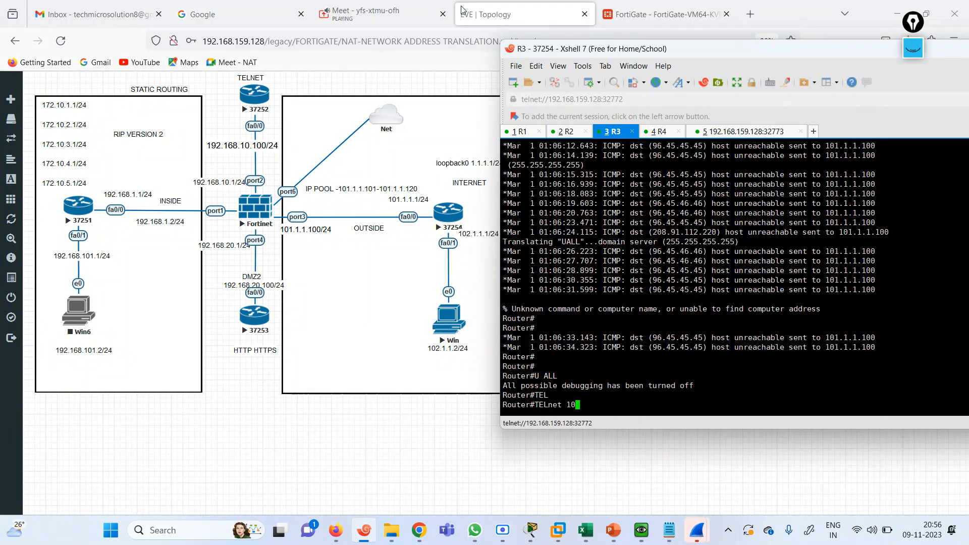
left_click(661, 15)
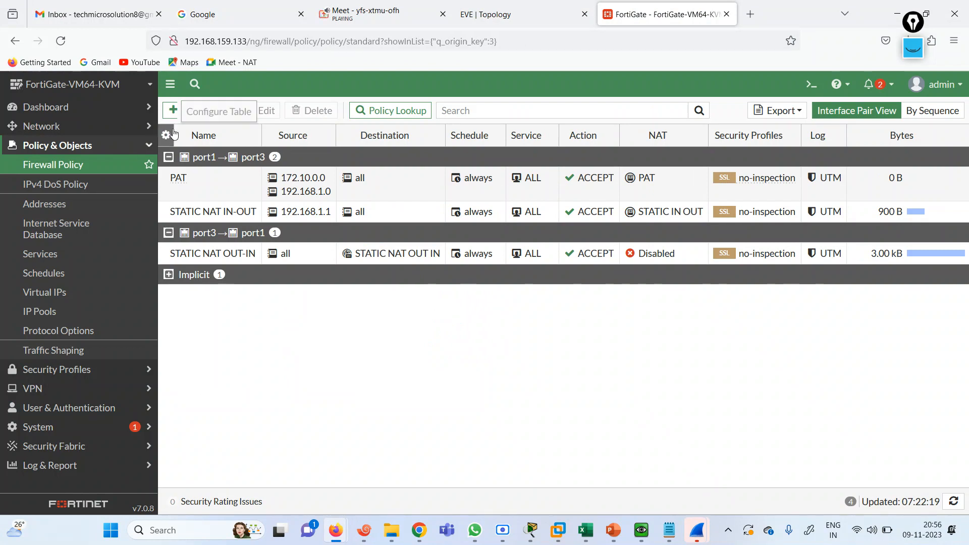
Start a new virtual IP with external IP address 101.1.1.100
left_click(54, 298)
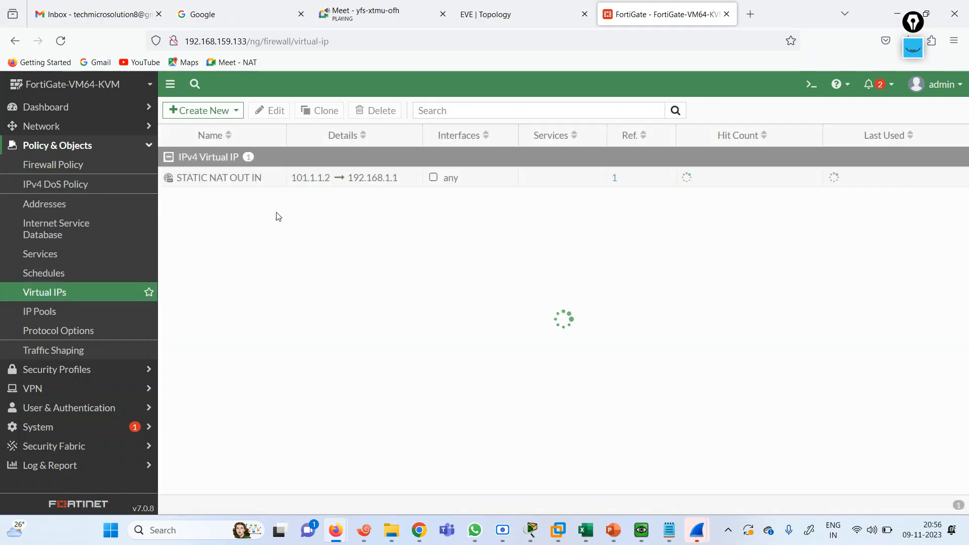
left_click(237, 179)
left_click(225, 110)
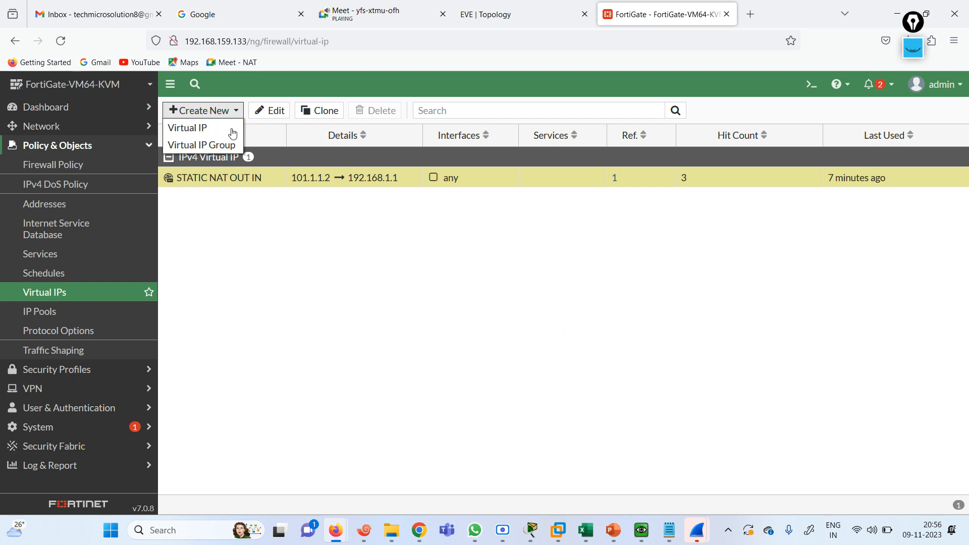
left_click(204, 128)
left_click(279, 157)
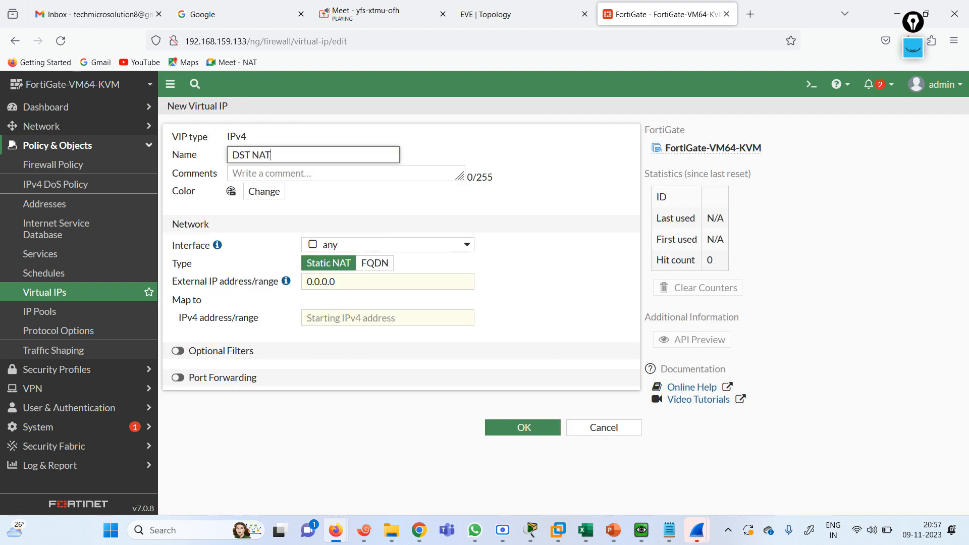
left_click(364, 281)
type("101.1.1")
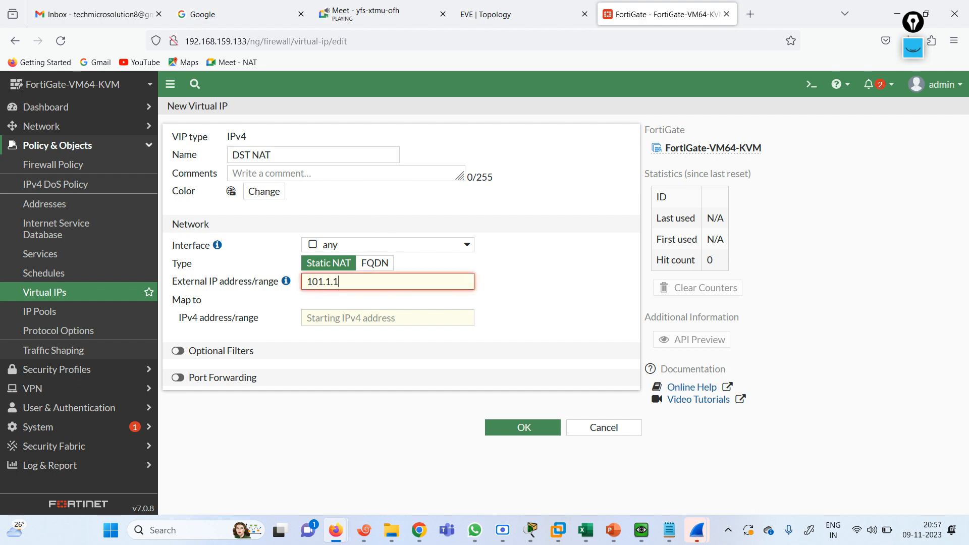
type(".1")
left_click(505, 14)
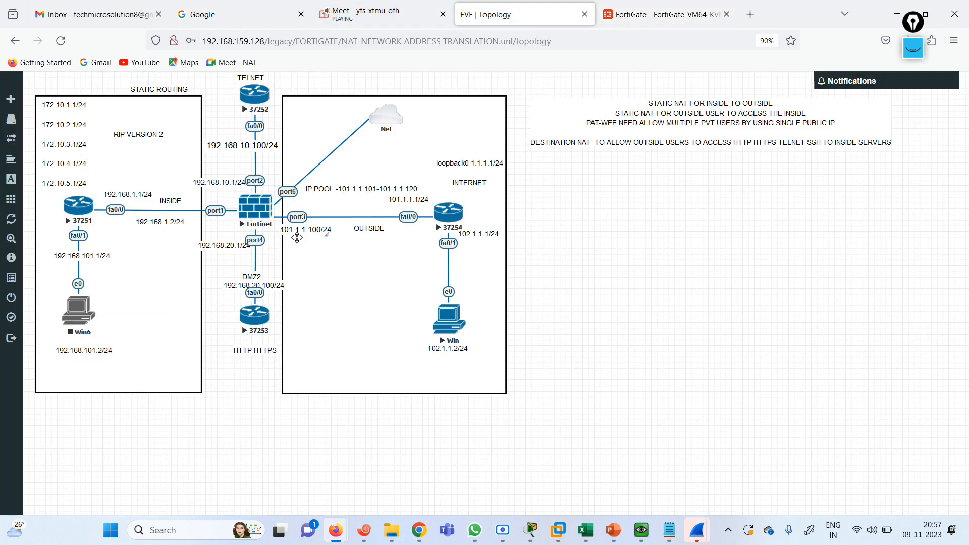
left_click(626, 10)
type("00")
Map it to 192.168.1.100, forward TCP port 23 to port 23, and save
left_click(348, 323)
type("1")
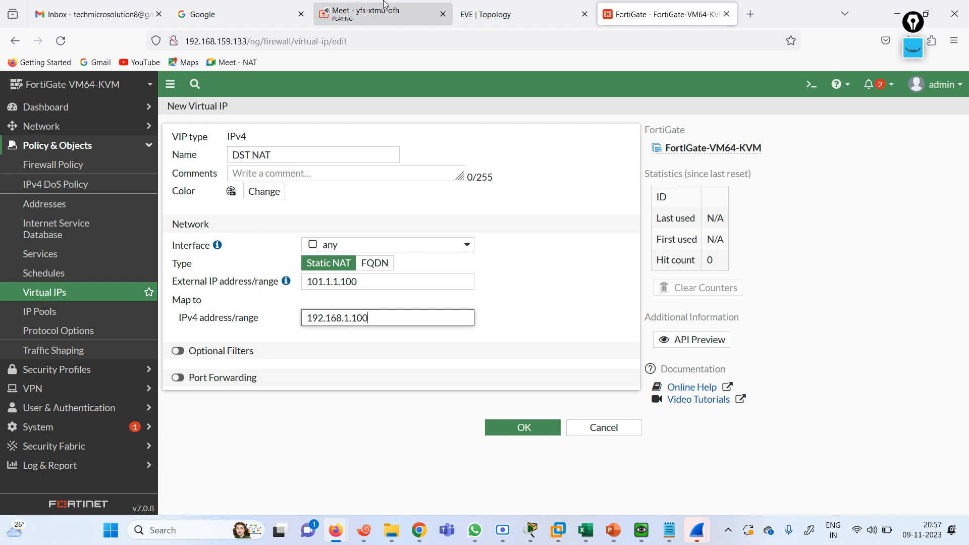
left_click(505, 14)
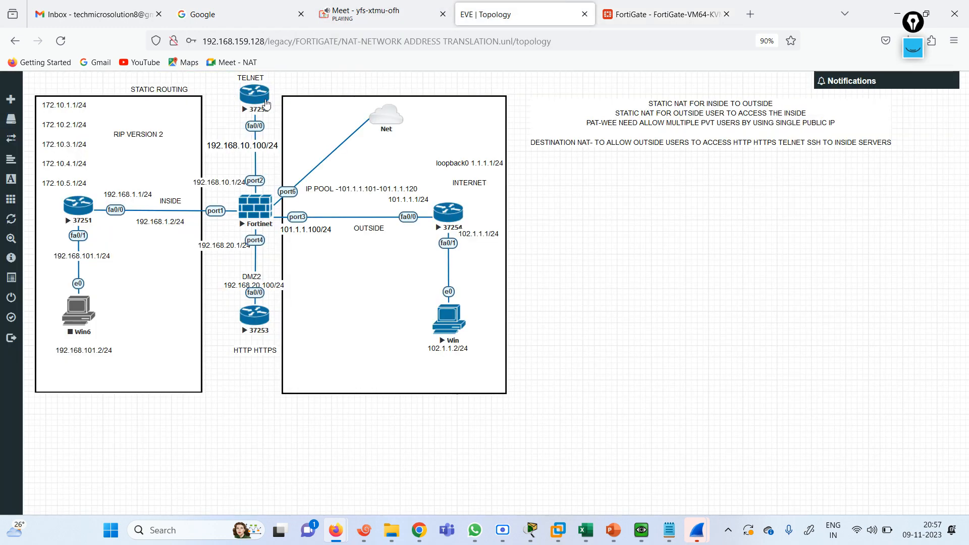
left_click(679, 13)
left_click(178, 377)
left_click(318, 435)
type("23")
left_click(300, 454)
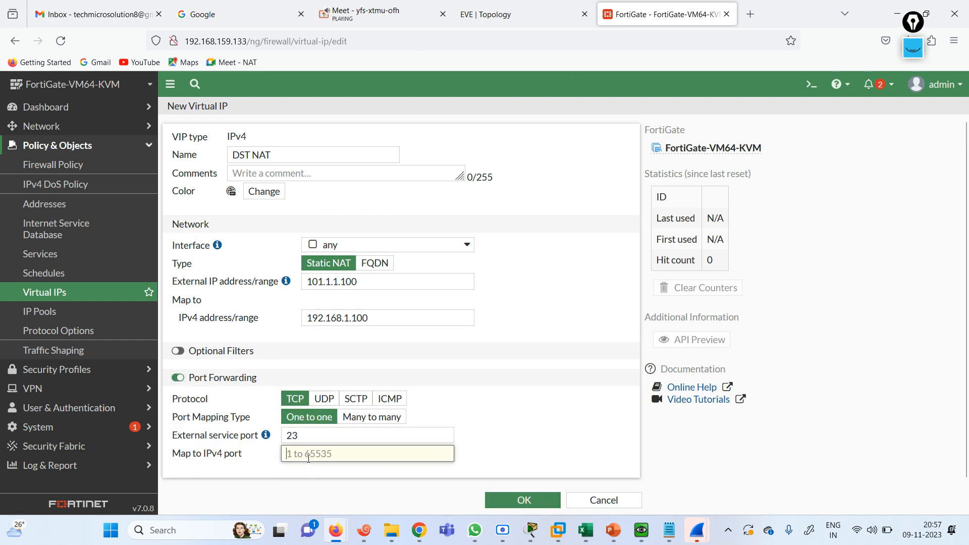
type("23")
left_click(516, 500)
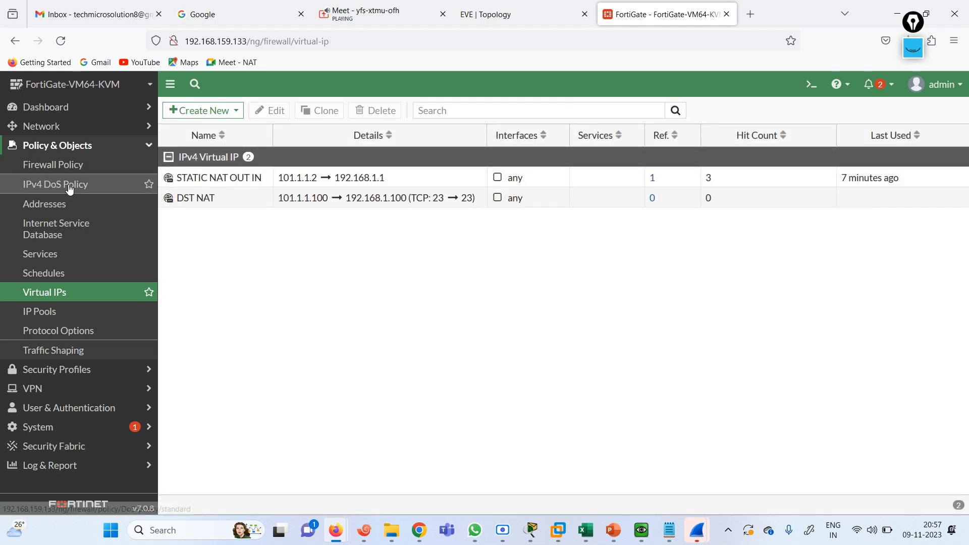
Create a new firewall policy named 'DST NAT' with incoming port3 and outgoing port2
left_click(62, 165)
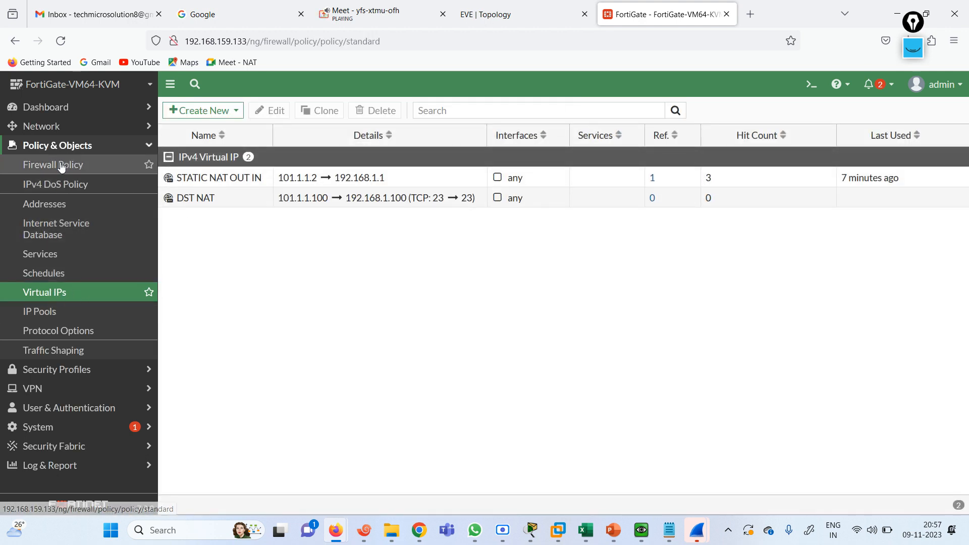
left_click(199, 110)
left_click(285, 146)
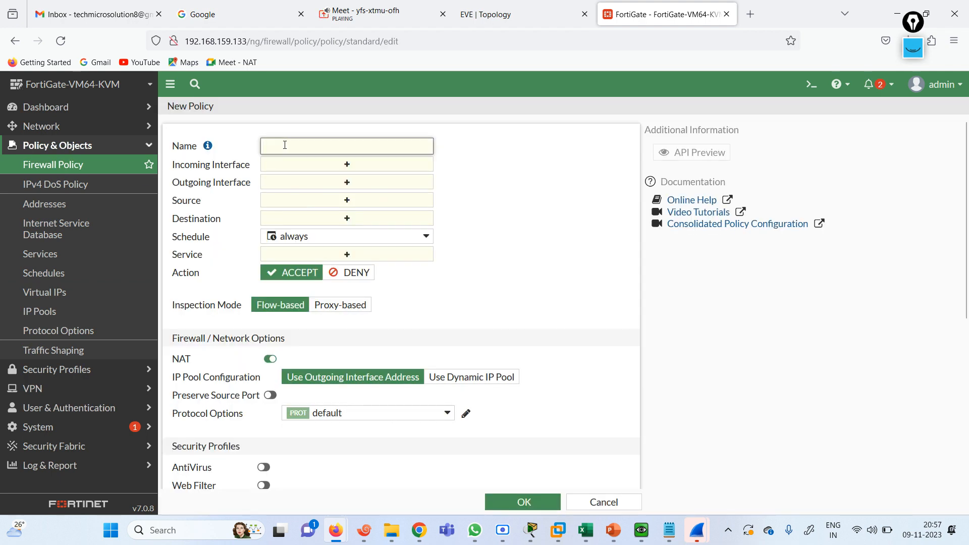
type("DST NAT")
left_click(365, 172)
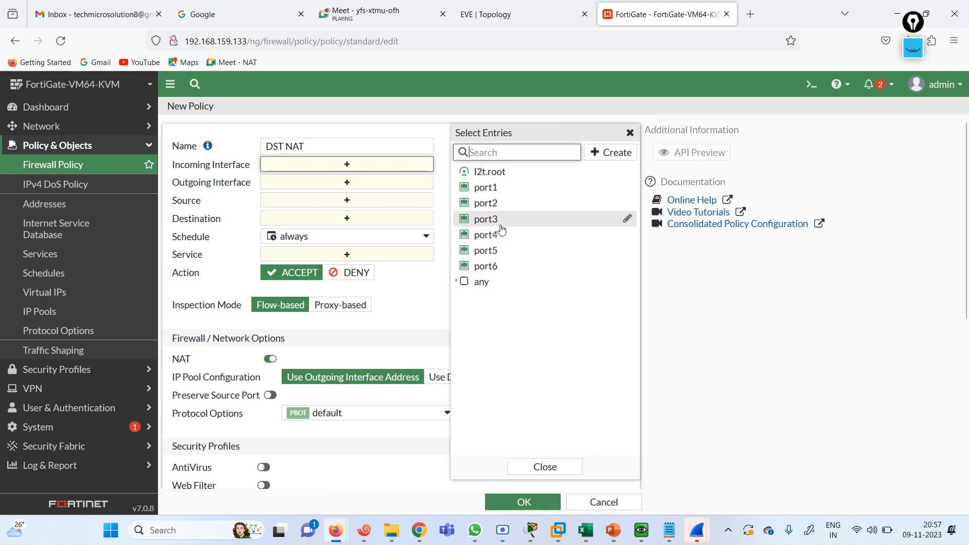
left_click(497, 219)
left_click(373, 197)
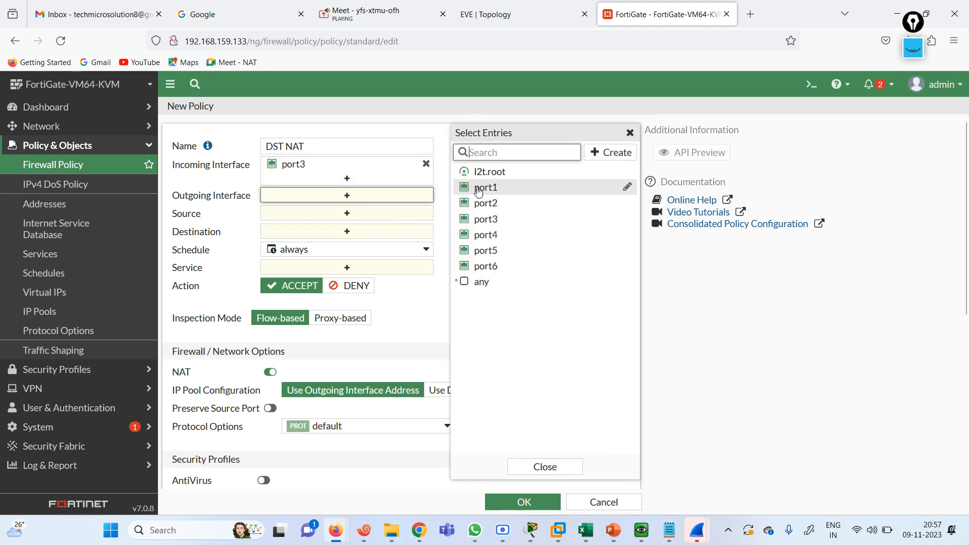
left_click(485, 187)
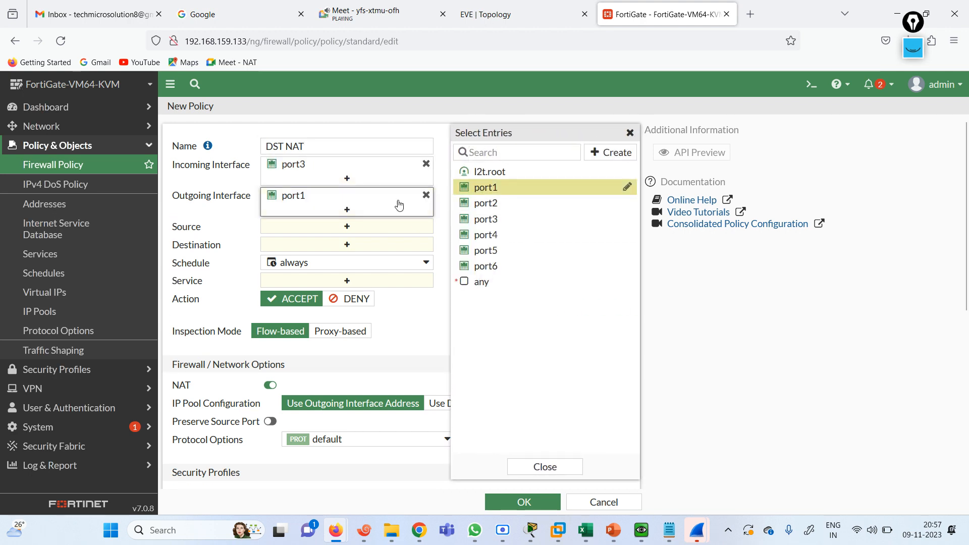
left_click(498, 205)
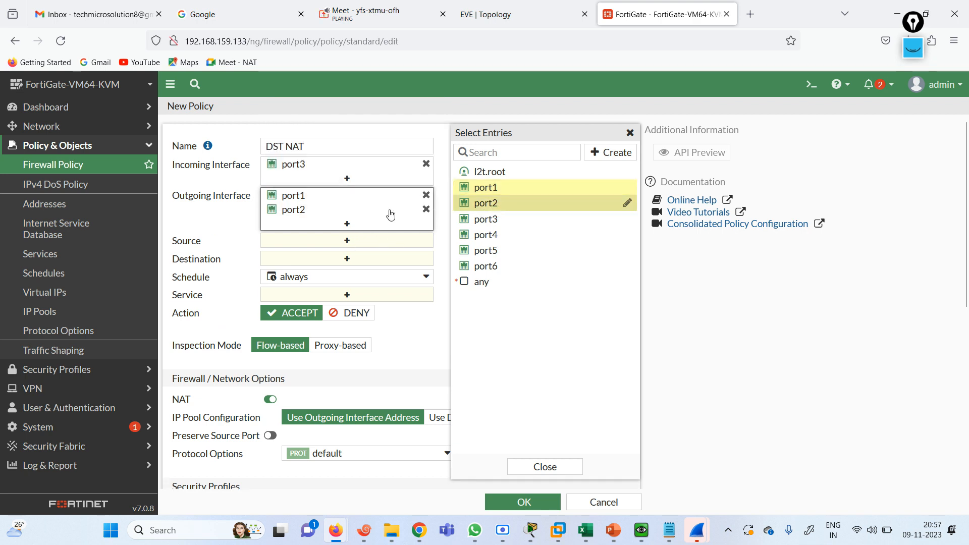
left_click(426, 194)
Set source all, destination DST NAT, service ALL, turn NAT off, and save
left_click(357, 229)
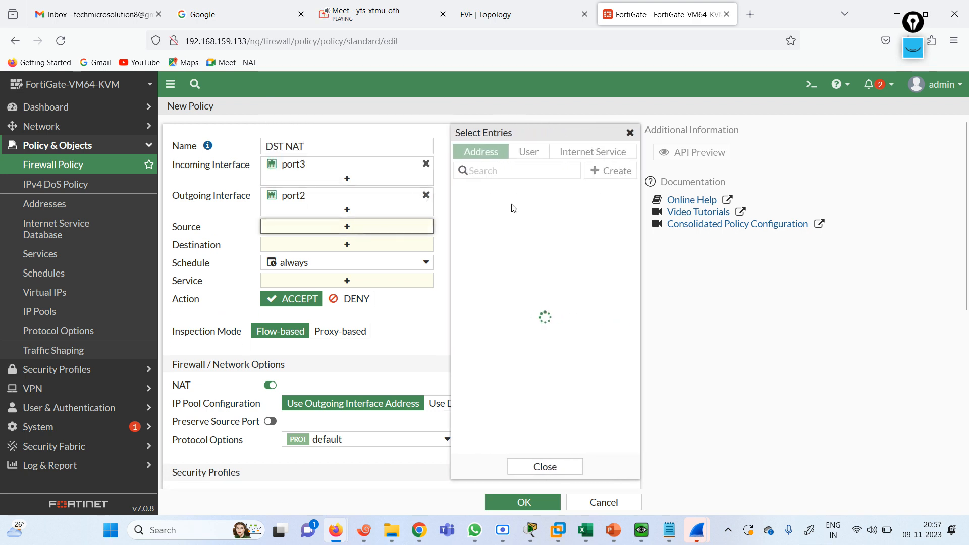
left_click(493, 252)
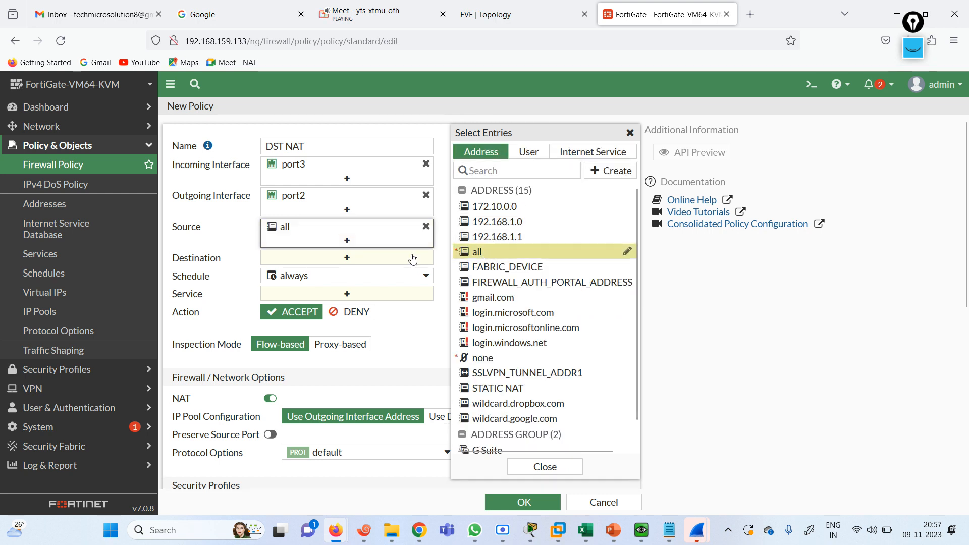
left_click(352, 260)
type("DST")
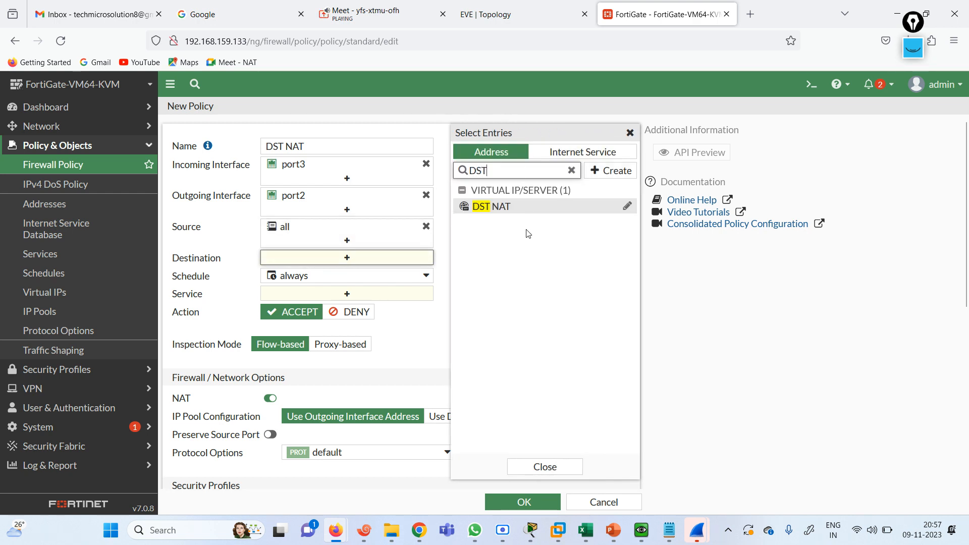
left_click(500, 208)
left_click(416, 367)
left_click(349, 308)
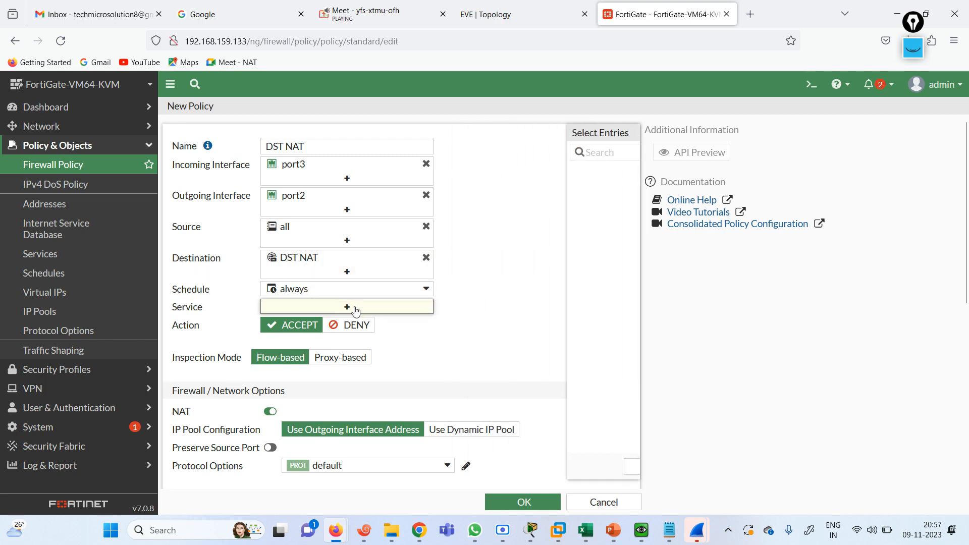
left_click(505, 204)
left_click(423, 366)
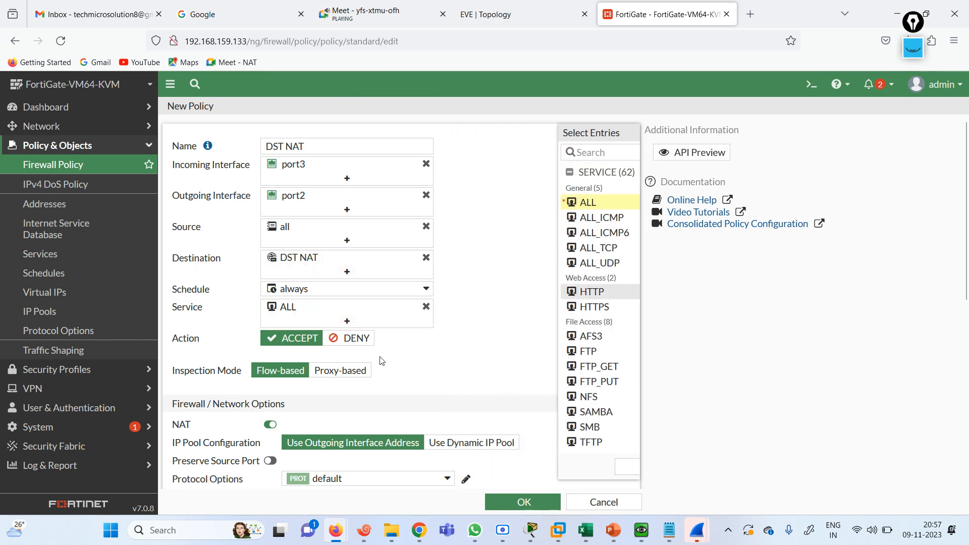
scroll(967, 182, "down", 2)
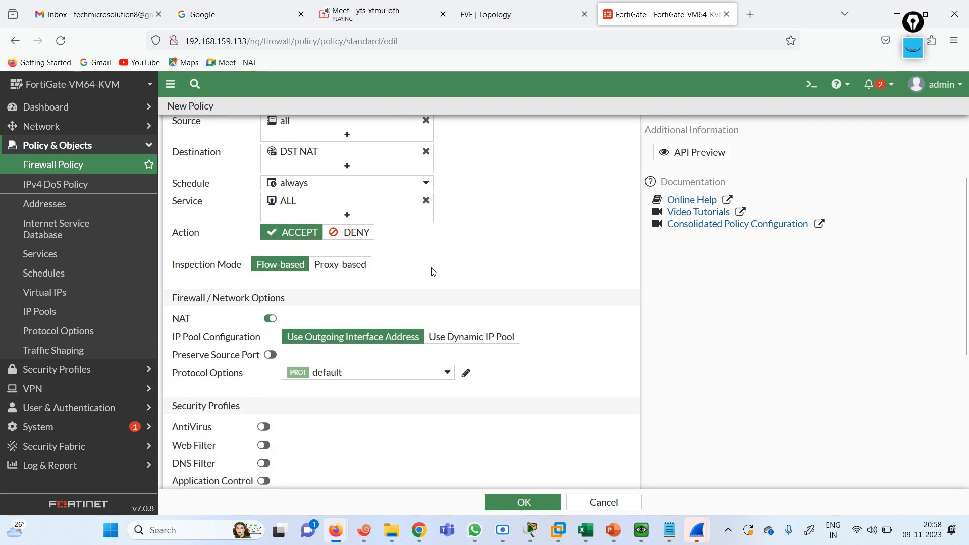
left_click(271, 319)
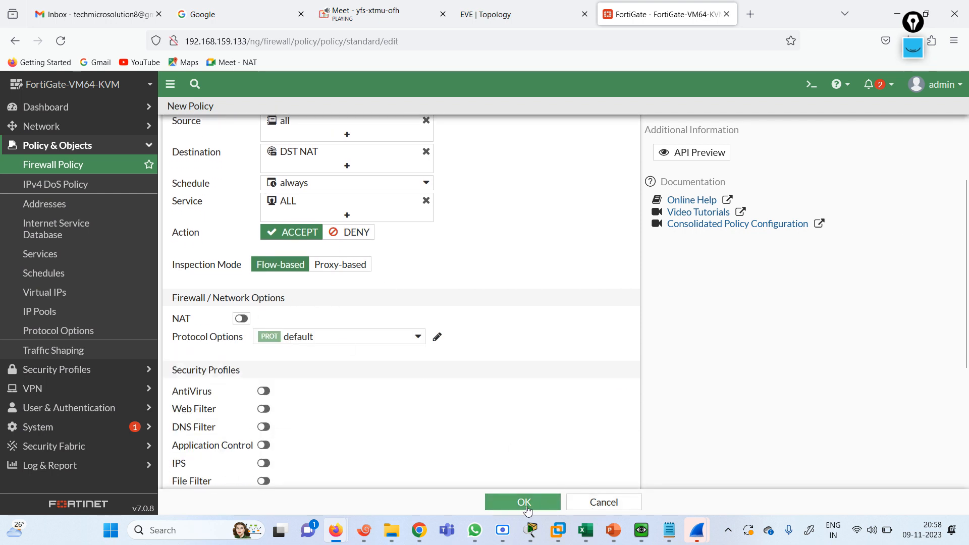
left_click(515, 511)
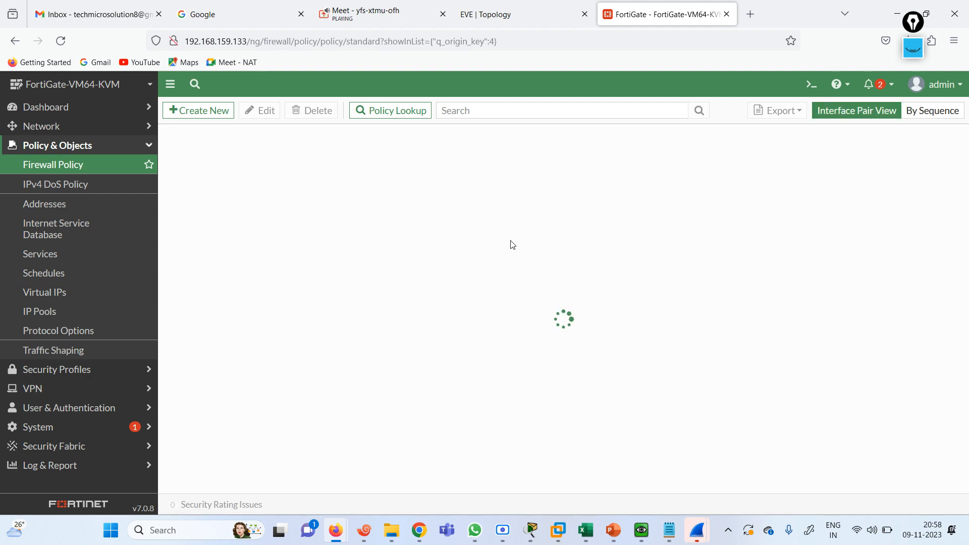
Telnet from R3 to 101.1.1.100, then switch to R2's console session
left_click(375, 530)
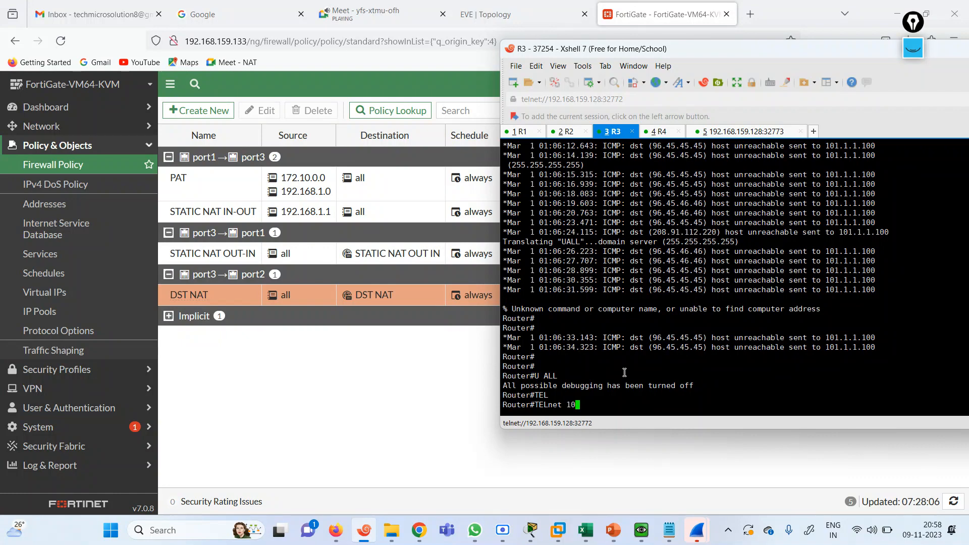
key("BackSpace")
key("BackSpace")
type("101.1.1.10")
key("Return")
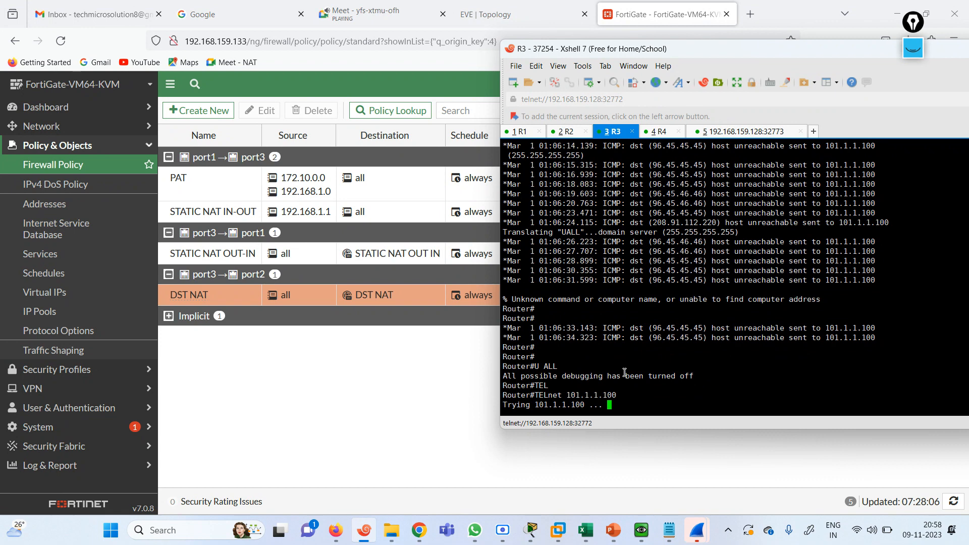
left_click(566, 131)
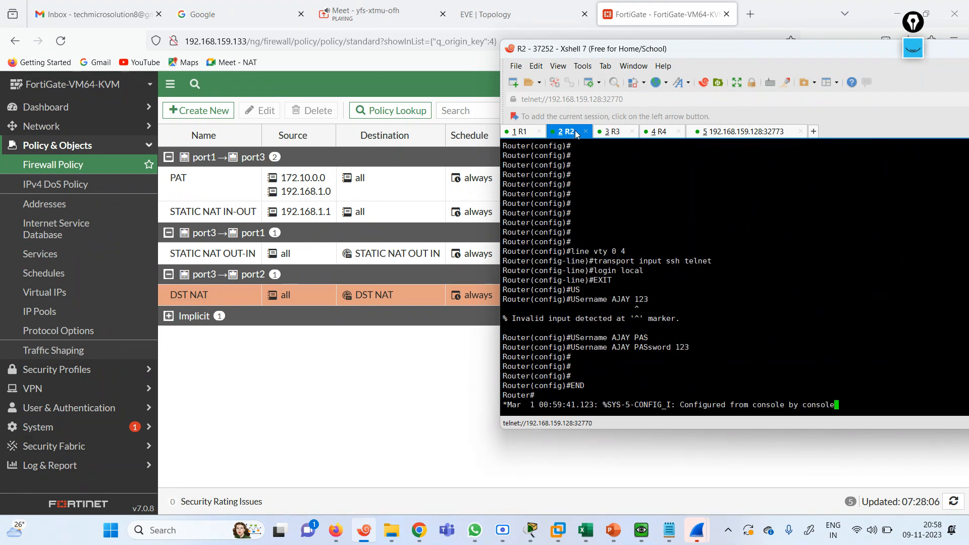
left_click(670, 531)
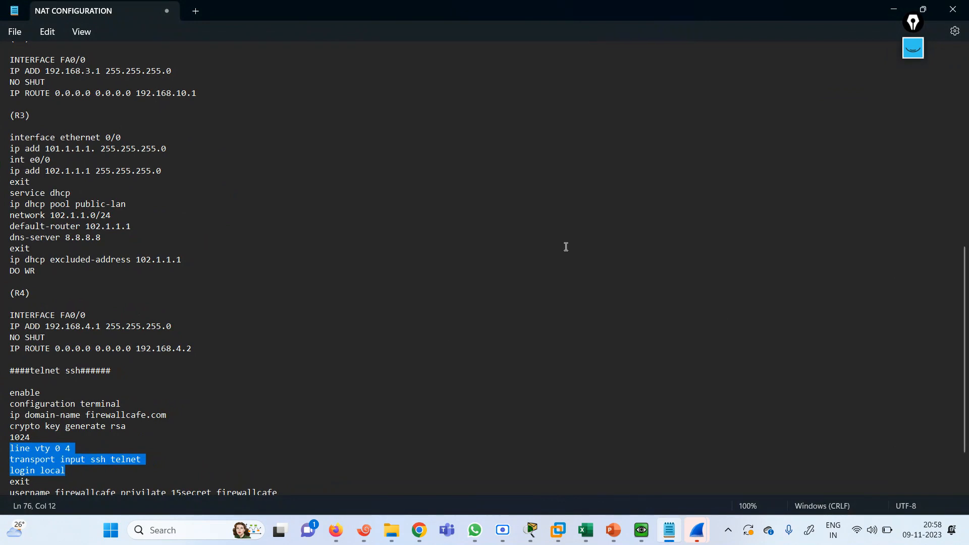
scroll(966, 367, "down", 2)
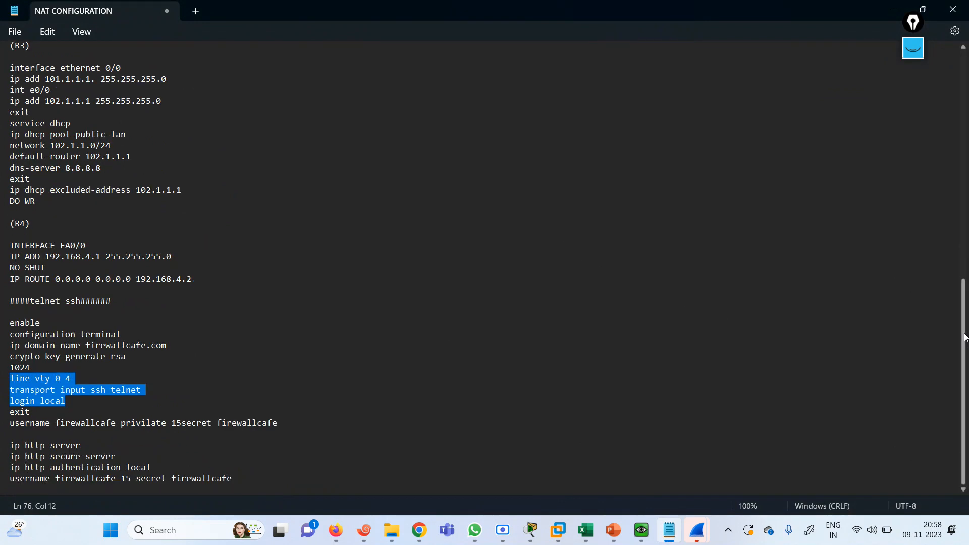
left_click_drag(965, 337, 961, 91)
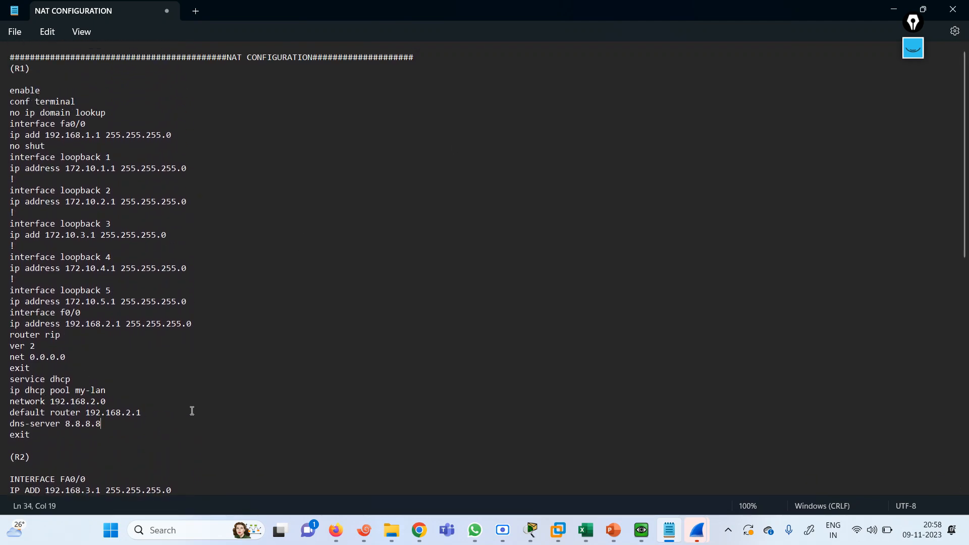
key("Down")
key("Down")
key("Down")
key("Down")
key("Down")
key("Down")
key("Down")
key("Down")
key("Down")
key("Down")
key("Down")
key("Down")
key("Down")
key("Down")
key("Down")
key("Down")
key("Down")
key("Down")
key("Down")
key("Down")
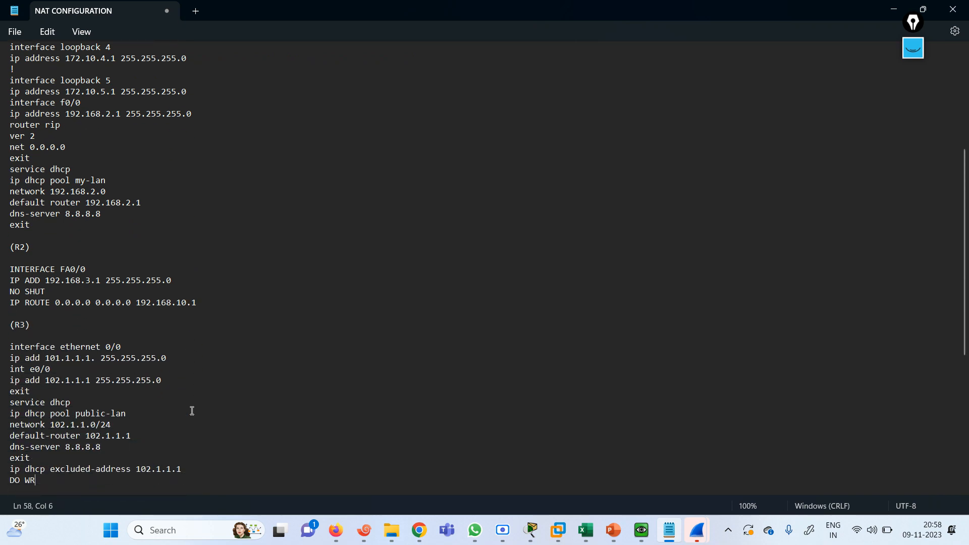
key("Down")
key("Down")
key("Down")
key("Down")
key("Down")
key("Down")
key("Down")
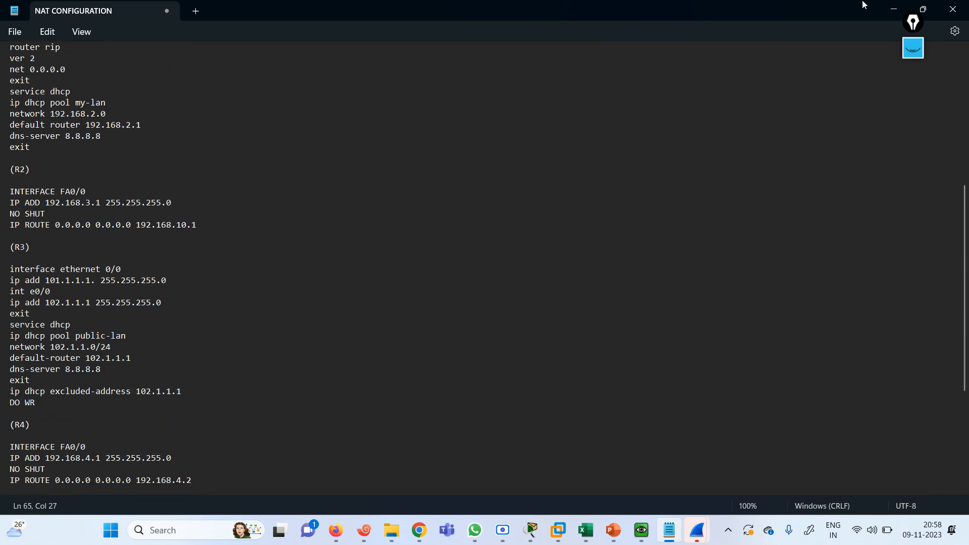
left_click(893, 9)
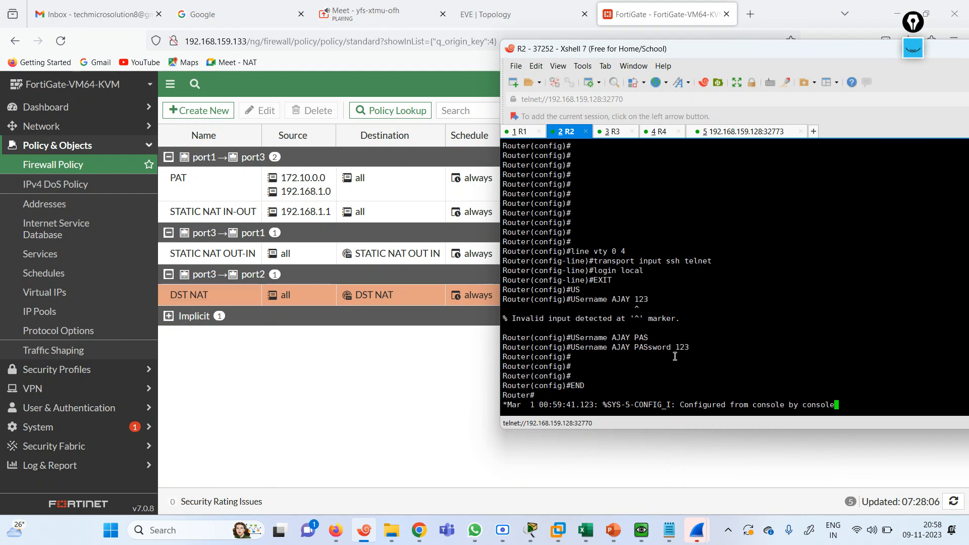
Refresh the R2 and R3 prompts and review the TELNET first method slide
key("Return")
key("Return")
key("Return")
key("Return")
key("Return")
key("Return")
key("Return")
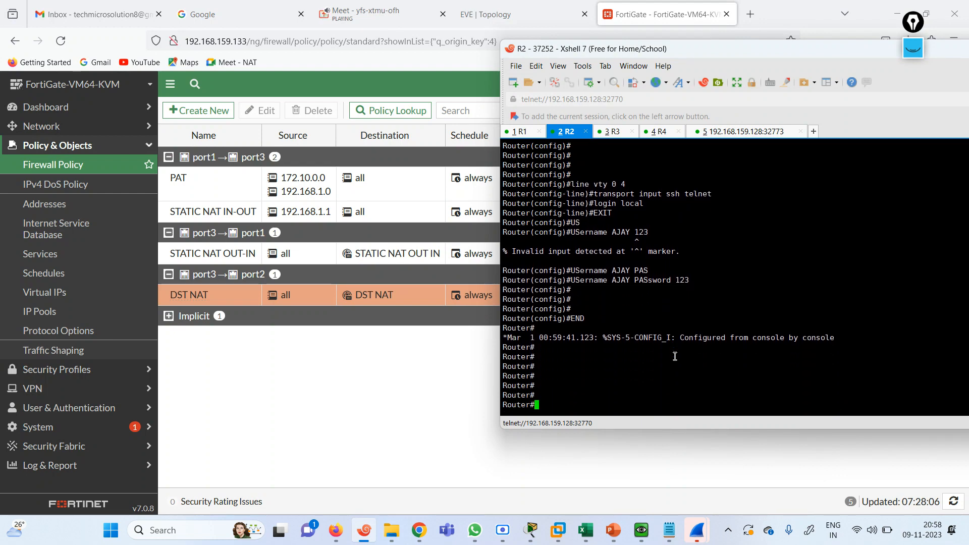
left_click(613, 133)
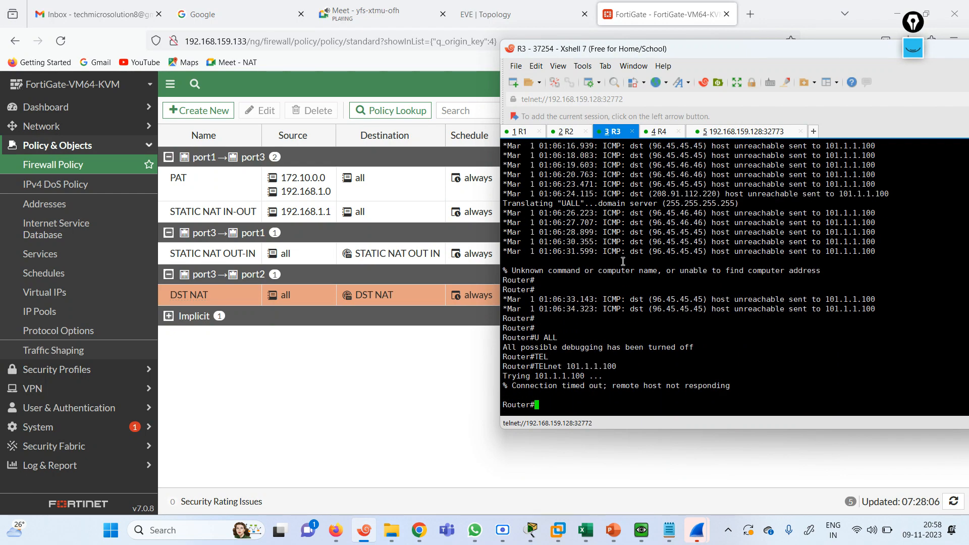
key("Return")
key("Return")
key("Return")
key("Return")
key("alt+Tab")
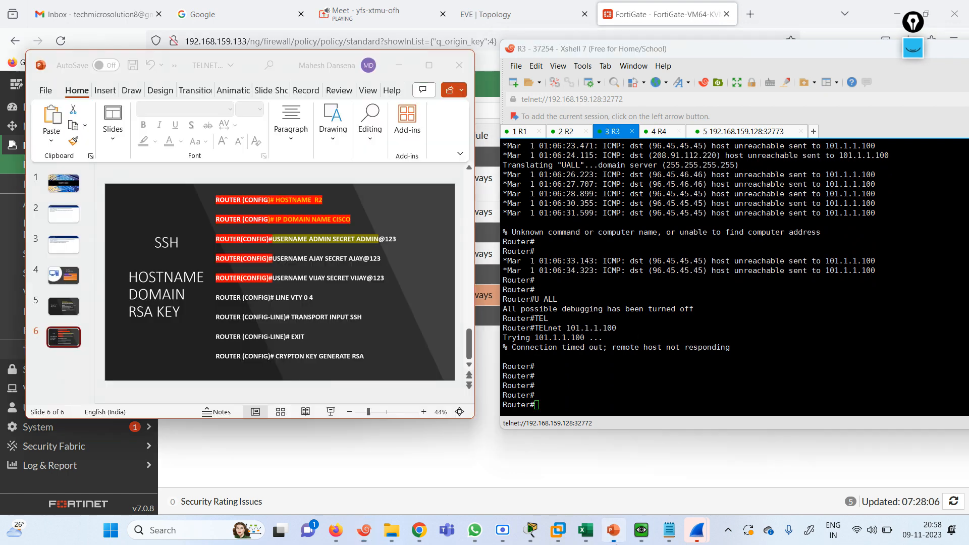
left_click(71, 278)
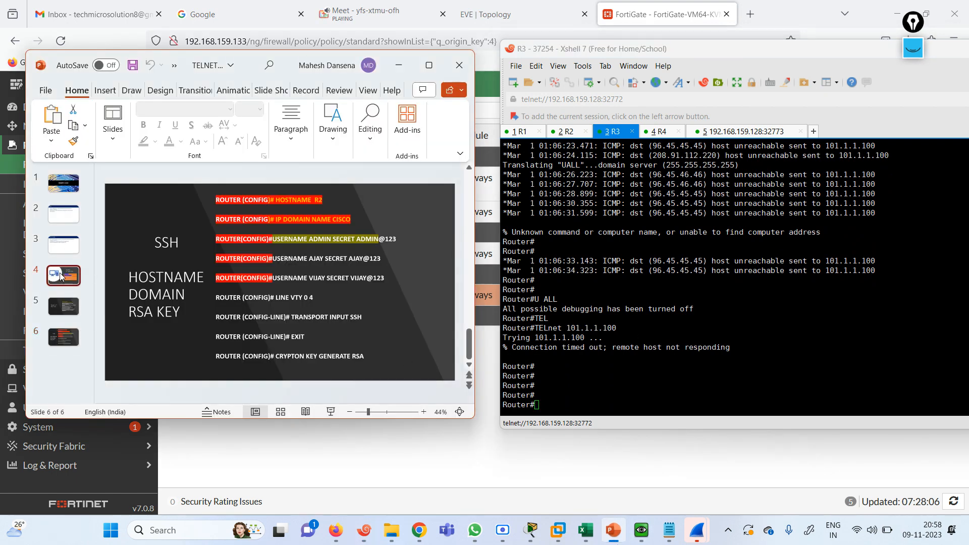
left_click(643, 381)
On R3, run 'conf t' and enter 'line vty 0 4' configuration
type("CONF ")
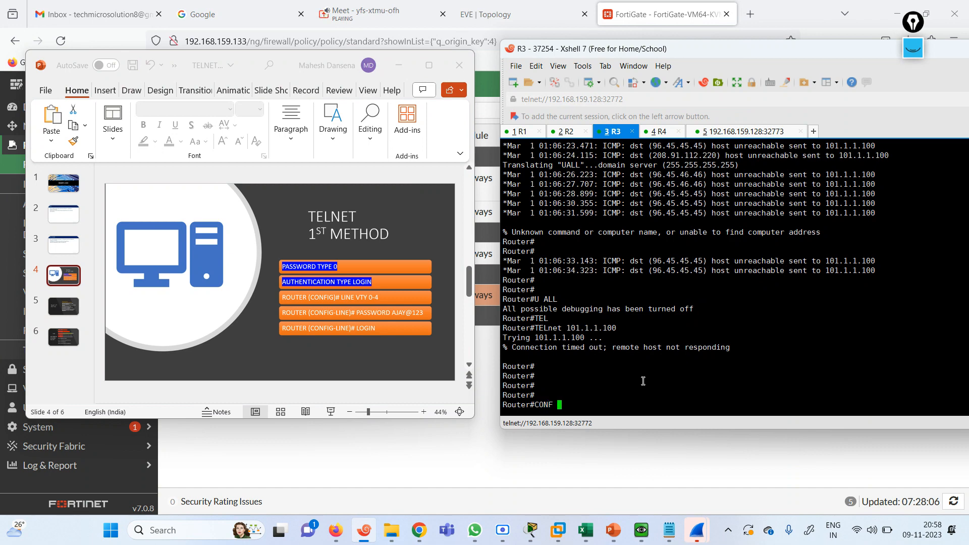
type("TE")
key("Return")
type("LI")
key("Tab")
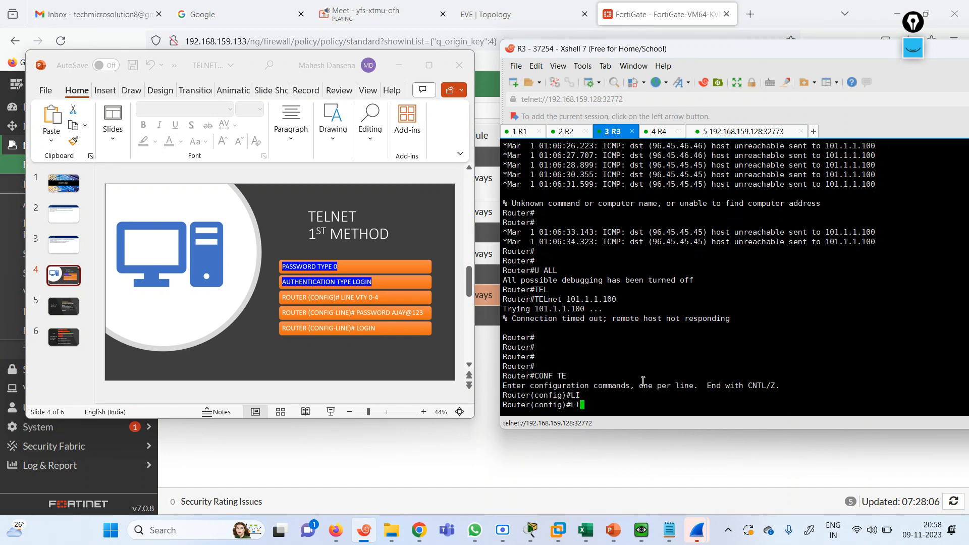
type("N")
key("Tab")
type("VT")
key("Tab")
type("0 4")
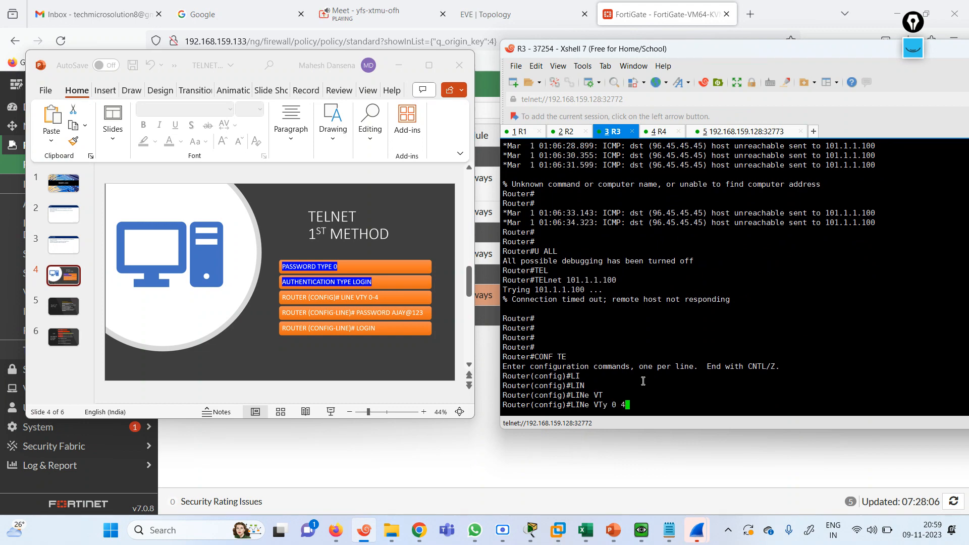
key("Return")
key("Return")
key("Return")
key("Return")
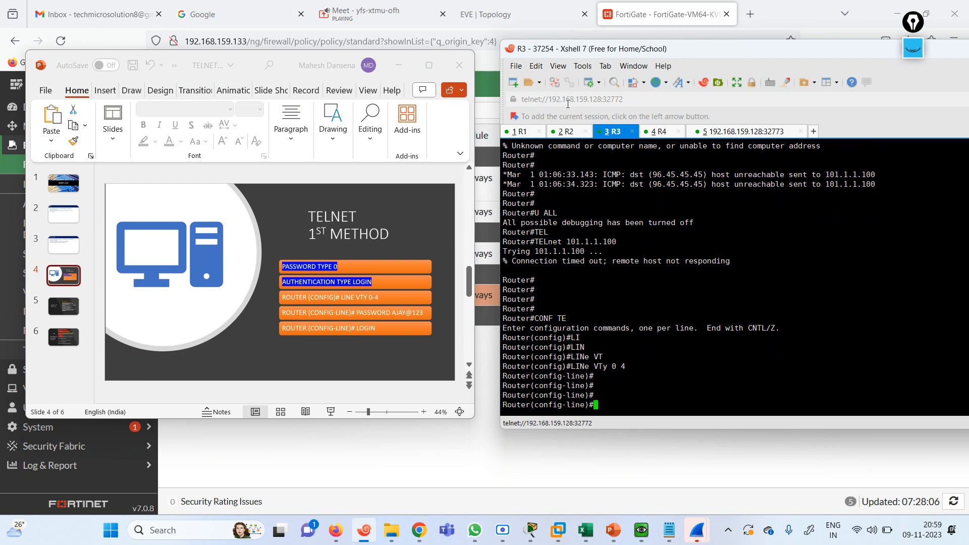
On R2, run 'conf t' and type the 'line vty' command
left_click(566, 132)
key("Return")
key("Return")
type("CONF TE")
key("Return")
type("LINe V")
key("Tab")
type("VT")
key("Tab")
Enter vty lines 0 4 on R2, try the password and username commands, then exit
type("0 4")
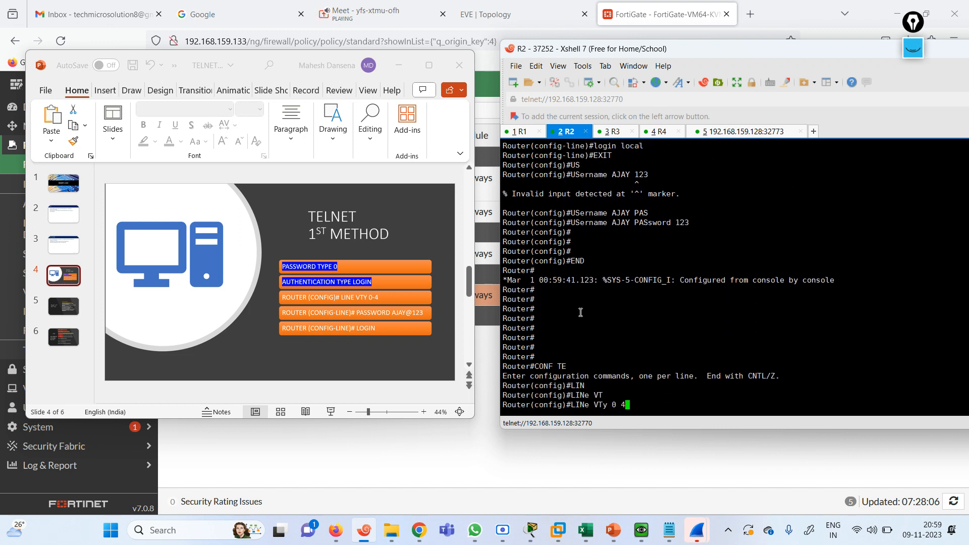
key("Return")
key("Return")
key("Return")
key("Return")
key("Return")
key("Return")
type("PASS")
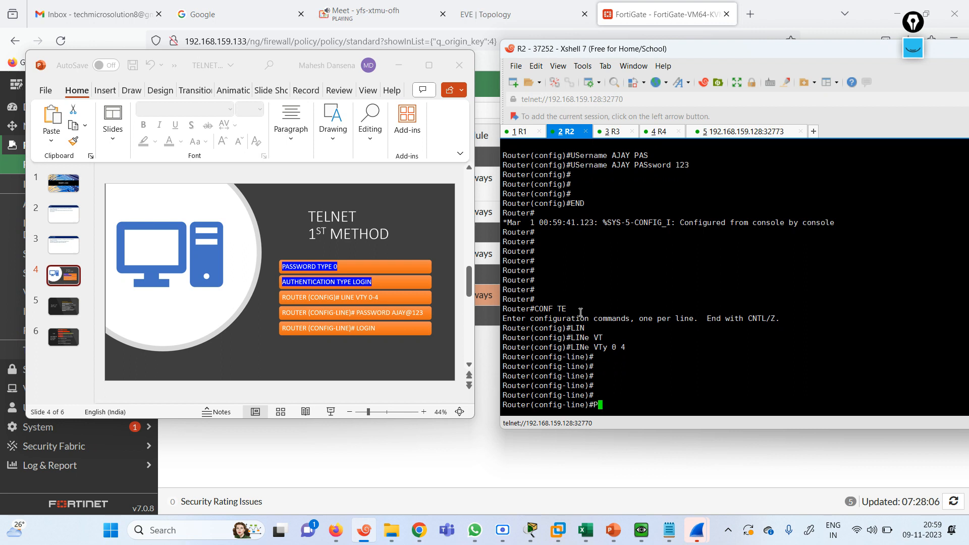
key("Tab")
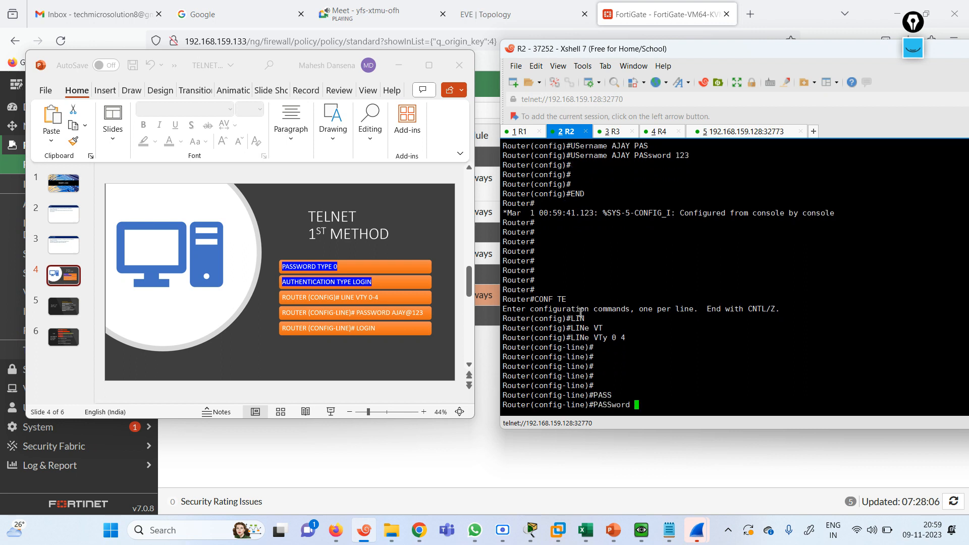
type("123")
key("BackSpace")
key("BackSpace")
key("BackSpace")
key("BackSpace")
key("BackSpace")
key("BackSpace")
key("BackSpace")
key("BackSpace")
key("BackSpace")
key("BackSpace")
key("BackSpace")
key("BackSpace")
type("USE")
key("Tab")
type("R")
key("Tab")
key("BackSpace")
key("BackSpace")
key("BackSpace")
key("BackSpace")
type("EXIT")
key("Return")
Create a local user with a password in R2's global configuration
type("US")
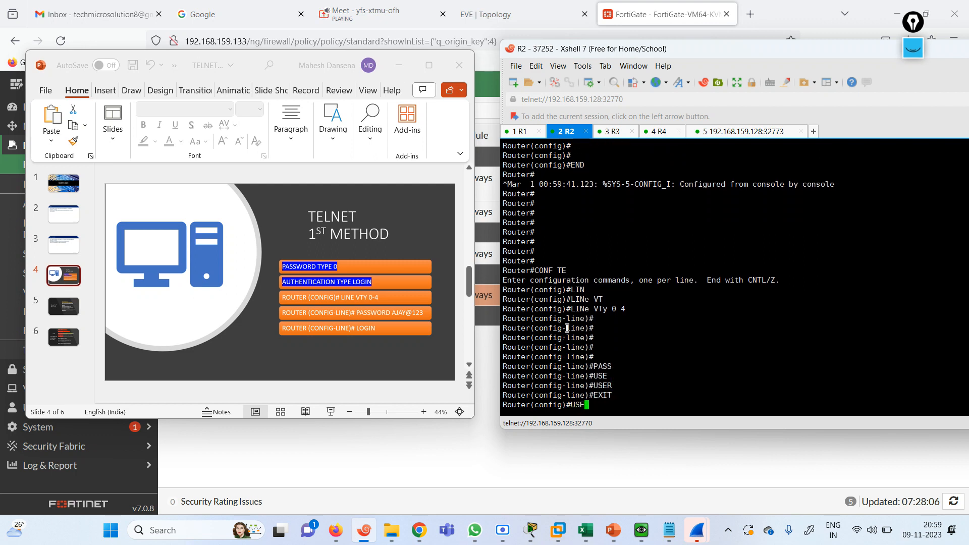
type("E")
key("Tab")
type("AJAY 123")
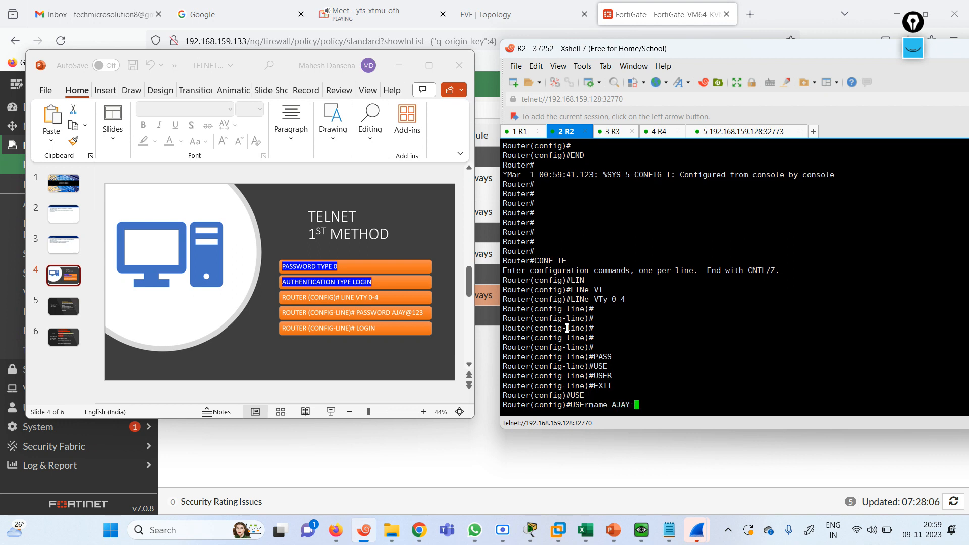
key("BackSpace")
key("BackSpace")
key("BackSpace")
type("PASS")
key("Tab")
type("123")
key("Return")
key("Return")
key("Return")
key("Return")
key("Return")
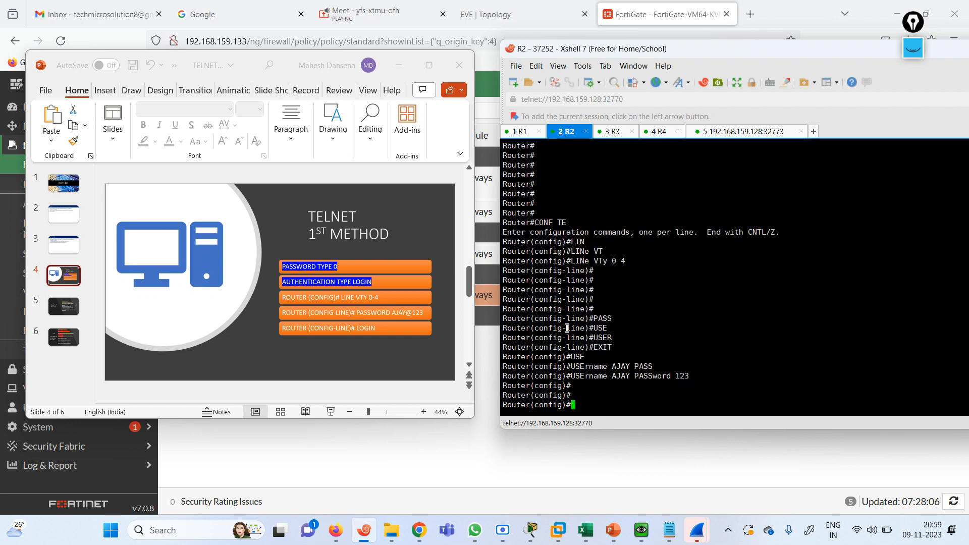
Attempt the 'login local' command in global configuration on R2
type("LON")
key("Return")
type("LOGI")
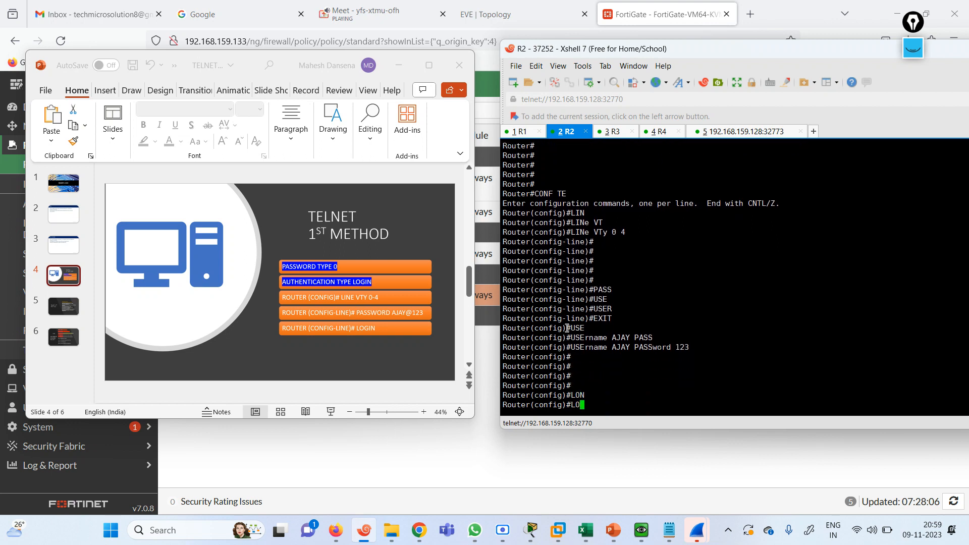
key("Return")
type("LOGIn")
key("Tab")
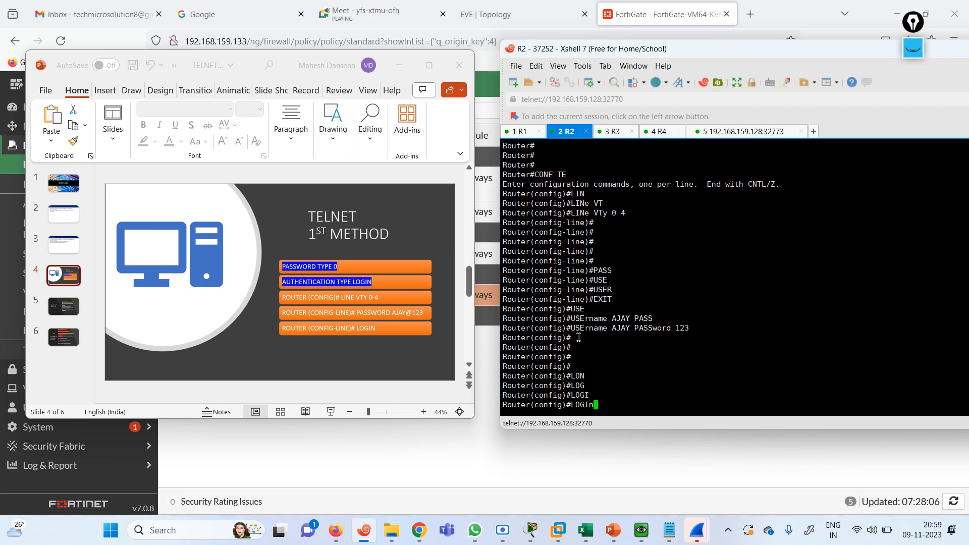
key("Return")
key("Return")
key("Return")
key("Return")
type("LOGI")
key("Tab")
type("LOC")
key("Tab")
type("AL")
key("Tab")
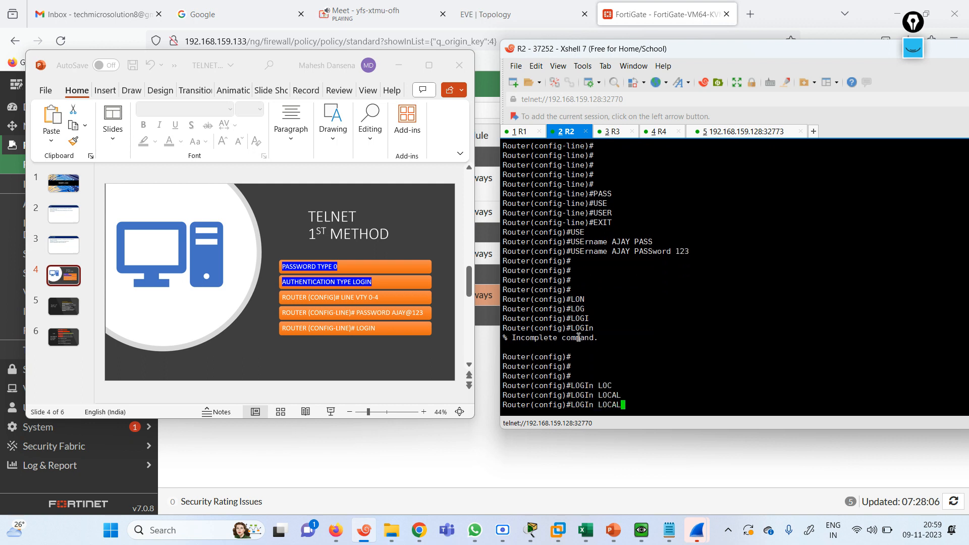
key("Return")
List the login command's options with 'login ?', then bring up the CONFIGURATION TEXT folder
key("Up")
key("BackSpace")
key("BackSpace")
key("BackSpace")
key("BackSpace")
key("BackSpace")
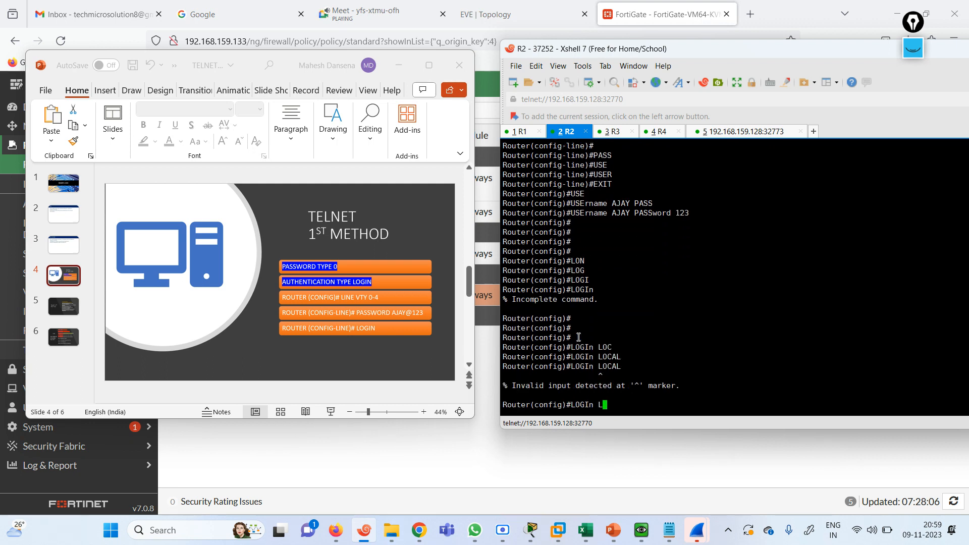
type("?")
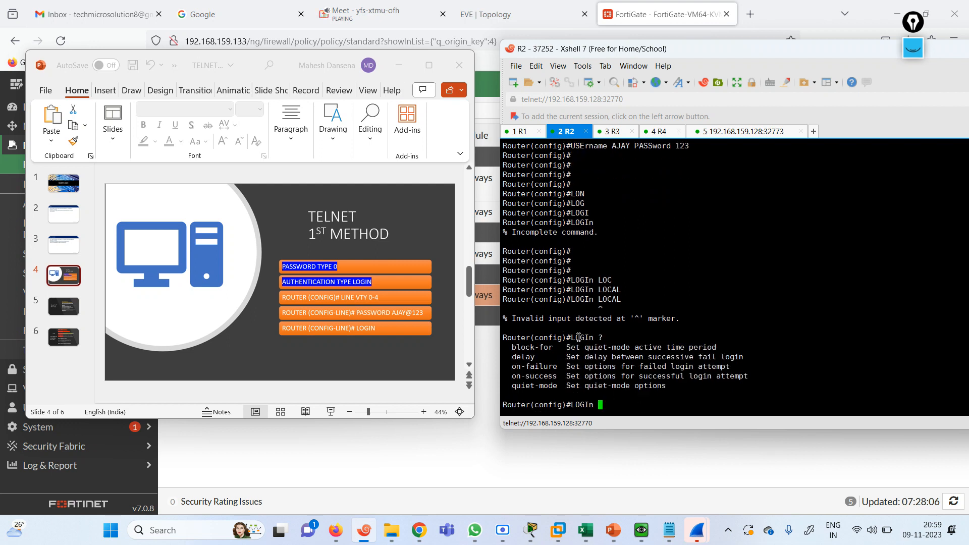
key("BackSpace")
key("BackSpace")
key("BackSpace")
key("BackSpace")
key("BackSpace")
key("BackSpace")
left_click(392, 530)
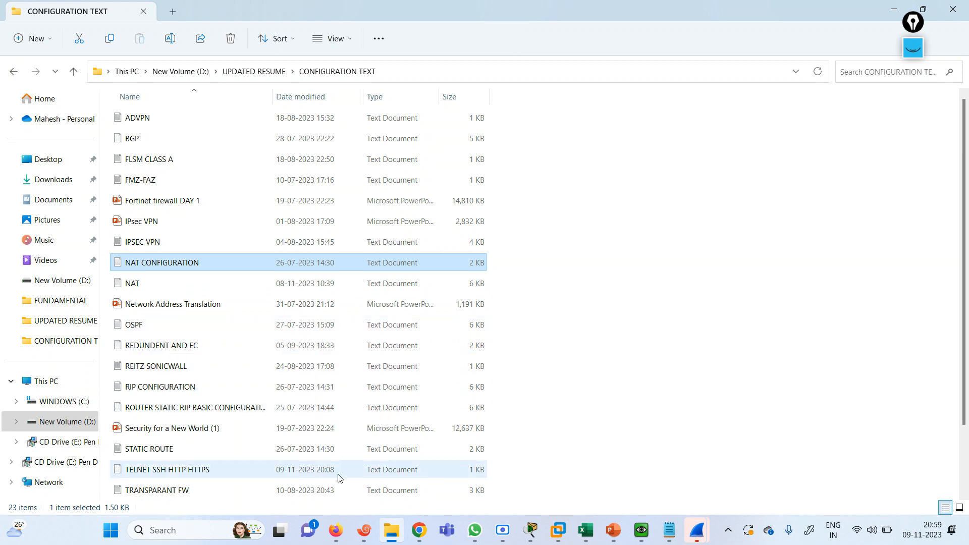
Open the TELNET SSH HTTP HTTPS notes and change the domain name to FIREWALLCAFE.COM
double_click(228, 473)
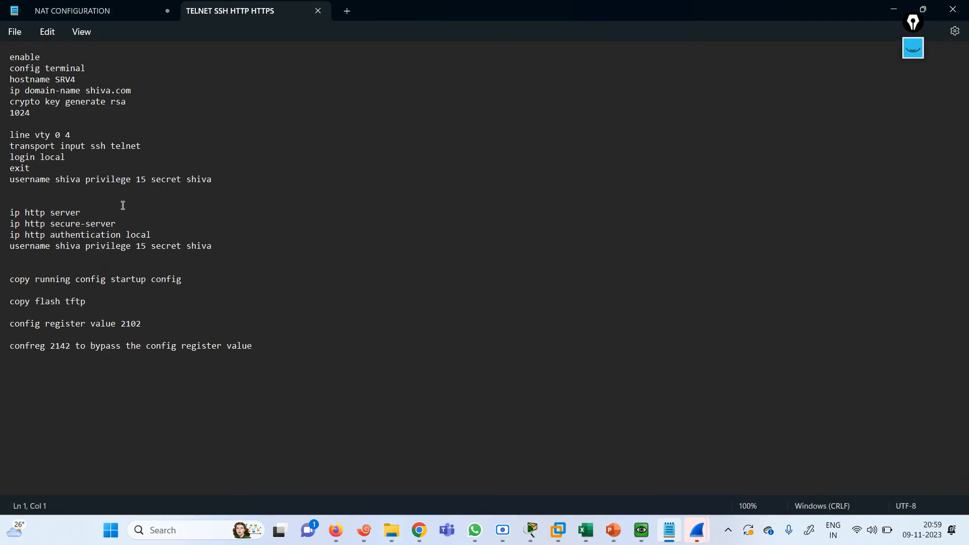
left_click_drag(10, 57, 235, 183)
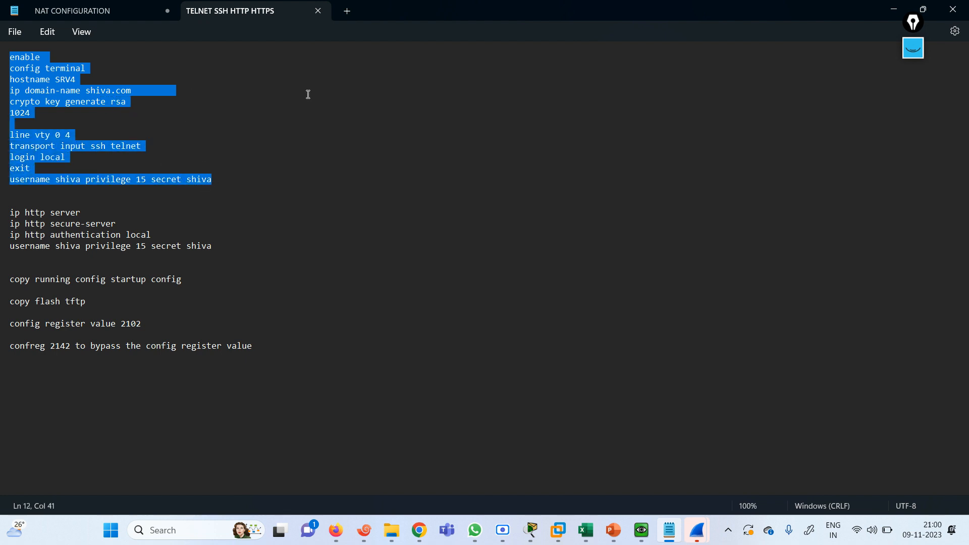
left_click(90, 95)
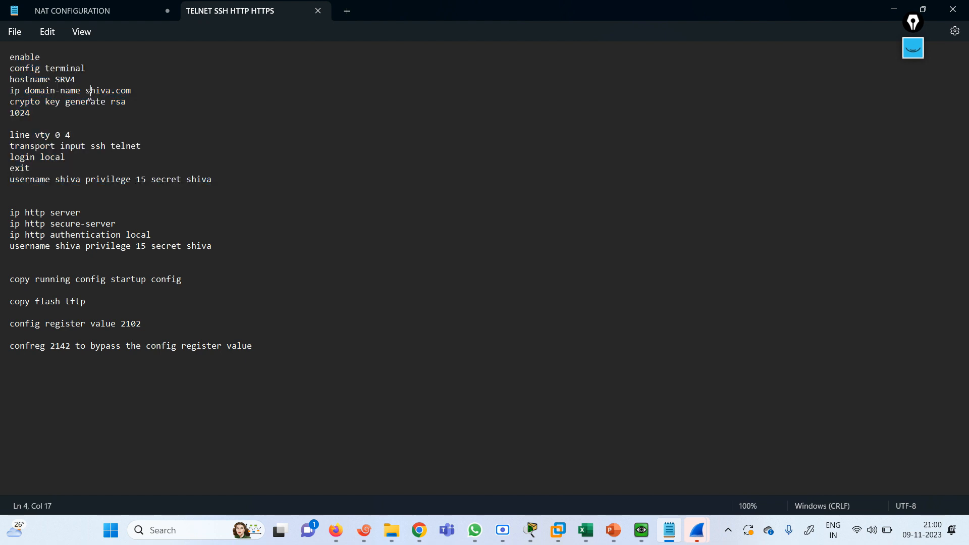
key("BackSpace")
key("BackSpace")
key("BackSpace")
key("BackSpace")
key("BackSpace")
key("BackSpace")
key("BackSpace")
type("FIREWALLCAFE")
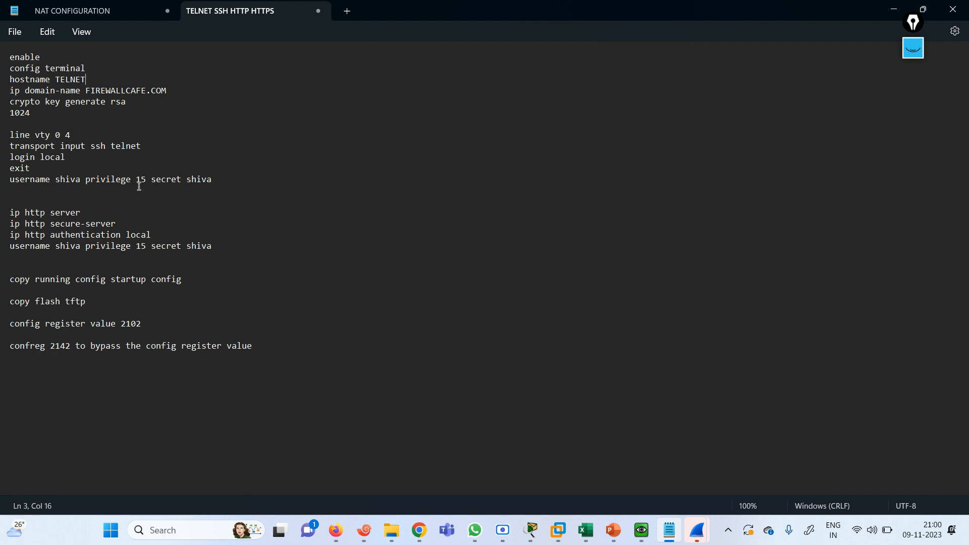
Replace the username and secret on both username lines with a new local user
left_click(221, 180)
key("BackSpace")
key("BackSpace")
type("1")
left_click(79, 179)
key("BackSpace")
key("BackSpace")
key("BackSpace")
key("BackSpace")
key("BackSpace")
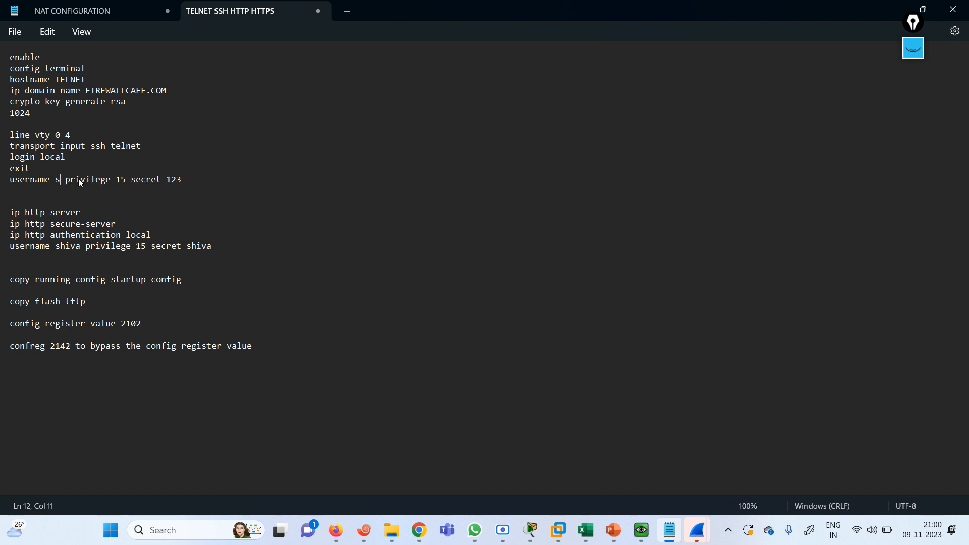
type("mahesh")
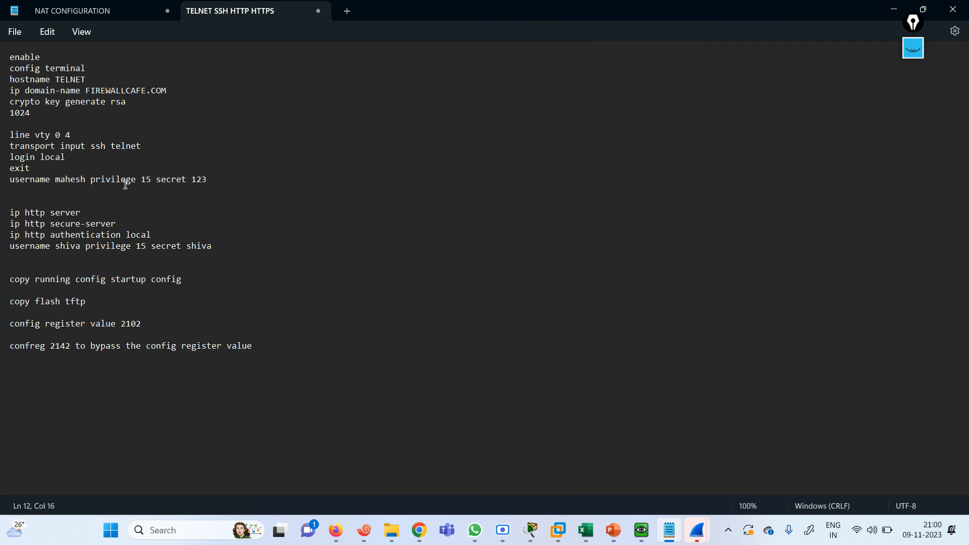
left_click(216, 246)
key("Right")
key("BackSpace")
key("BackSpace")
key("BackSpace")
key("BackSpace")
key("BackSpace")
type("mahesh")
Select the HTTP server and SSH/vty command blocks for copying, then hide Notepad
left_click_drag(219, 248, 8, 211)
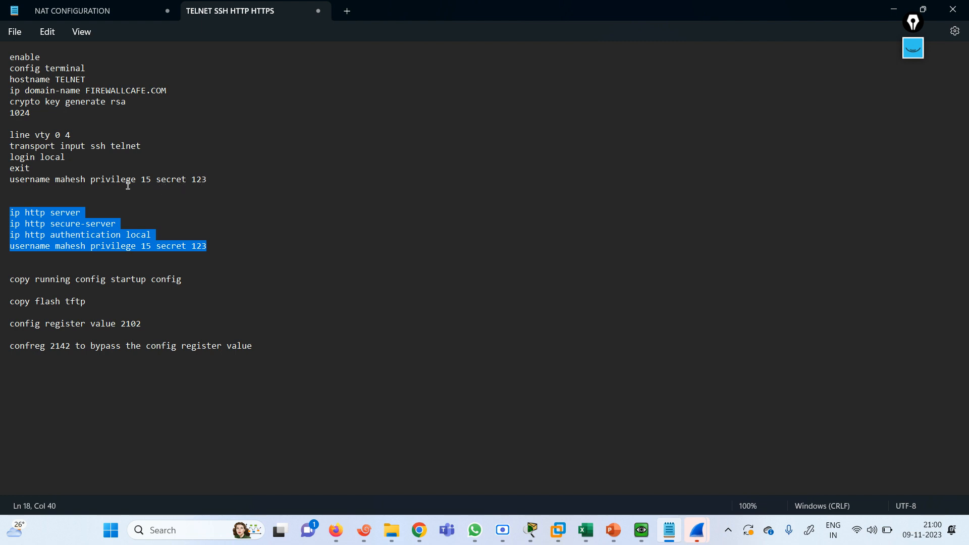
left_click_drag(220, 182, 1, 65)
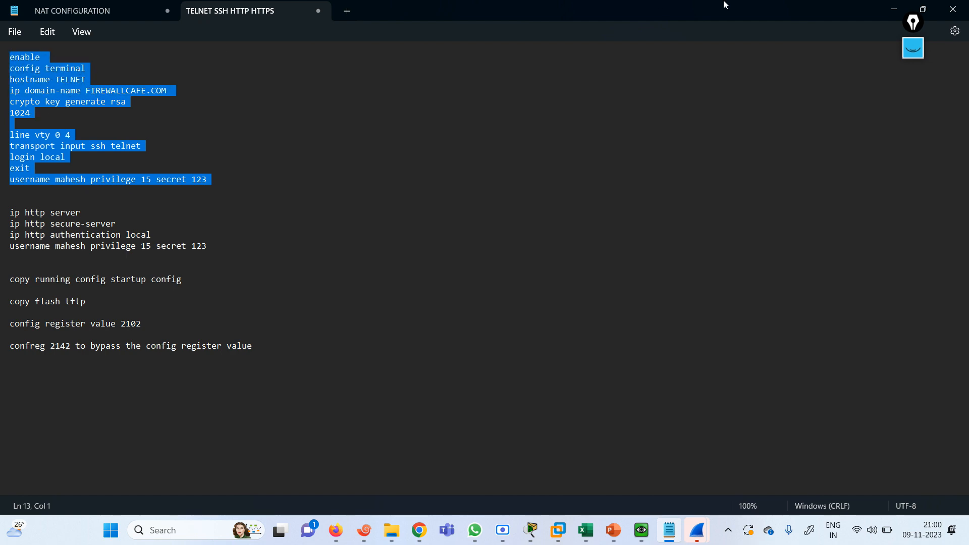
left_click(892, 10)
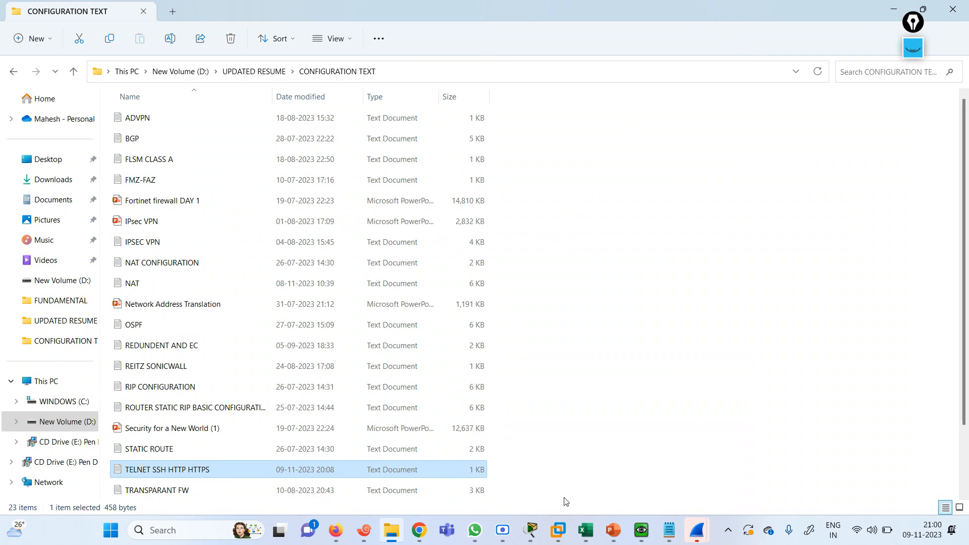
Paste the copied SSH configuration into R2's TELNET(config)# prompt, enabling SSH 1.99
left_click(369, 532)
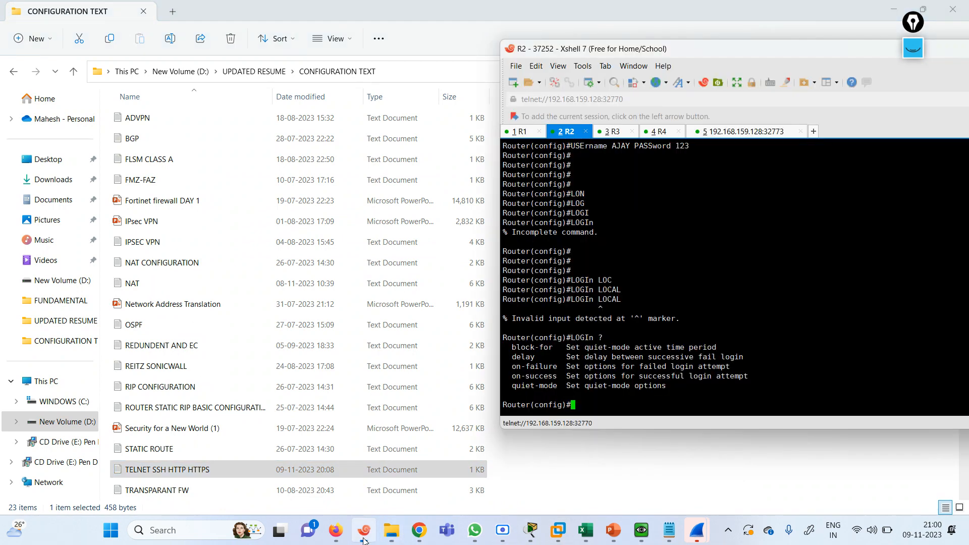
key("Return")
key("Return")
key("Return")
key("Return")
key("Return")
key("Return")
key("Return")
key("Return")
key("Return")
key("Return")
key("Return")
key("Return")
key("Return")
key("Return")
key("Return")
key("Return")
key("Return")
key("Return")
key("Return")
key("Return")
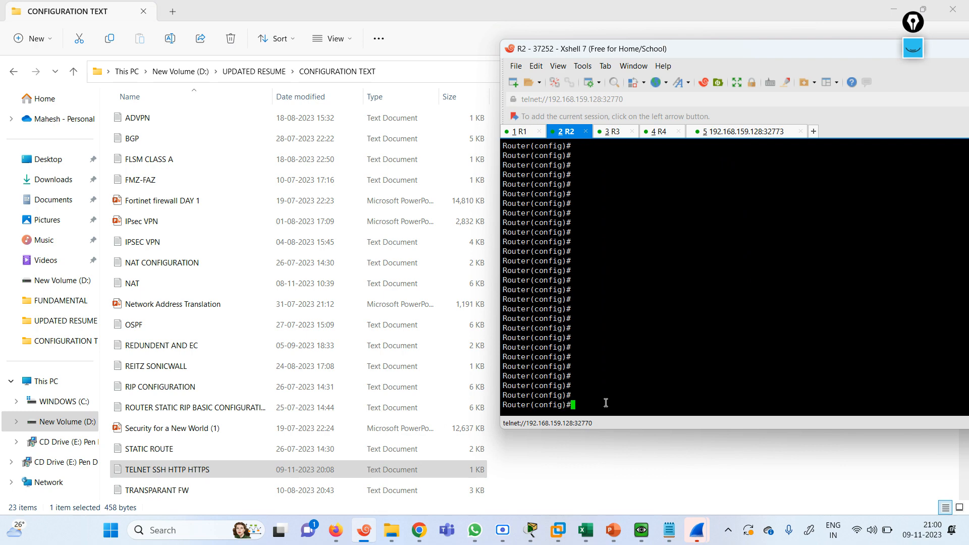
right_click(606, 402)
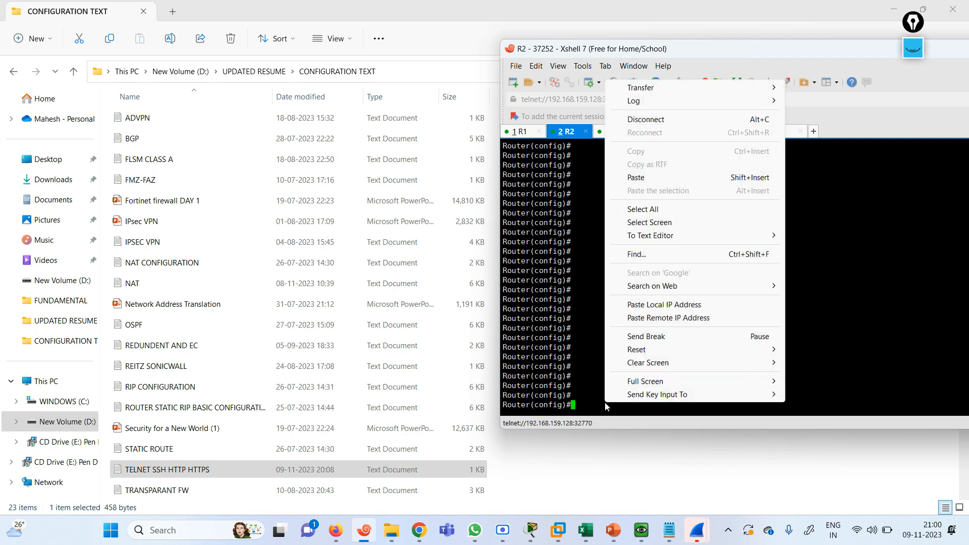
left_click(642, 177)
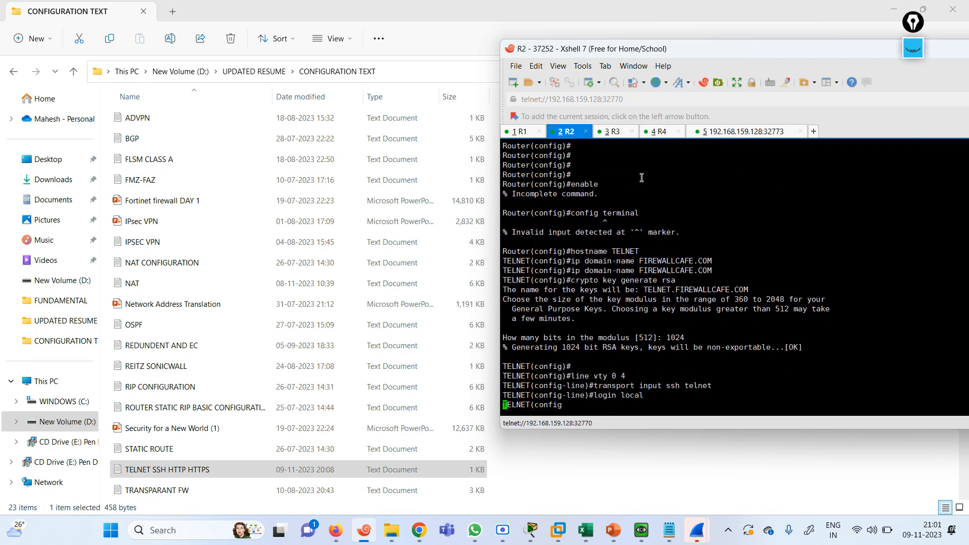
key("Return")
key("Return")
key("Return")
key("Return")
key("Return")
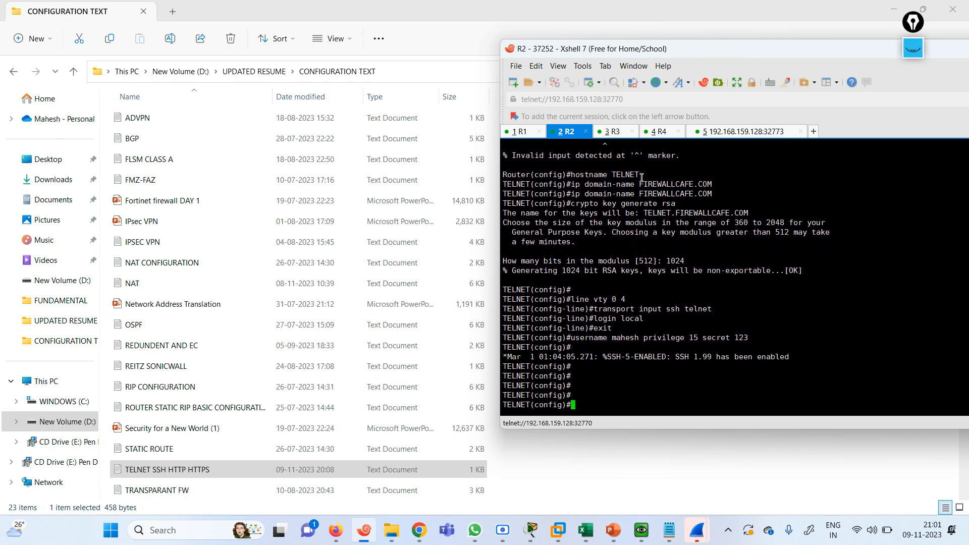
On R3, leave configuration mode and telnet to the firewall's outside address 101.1.1.100
left_click(613, 132)
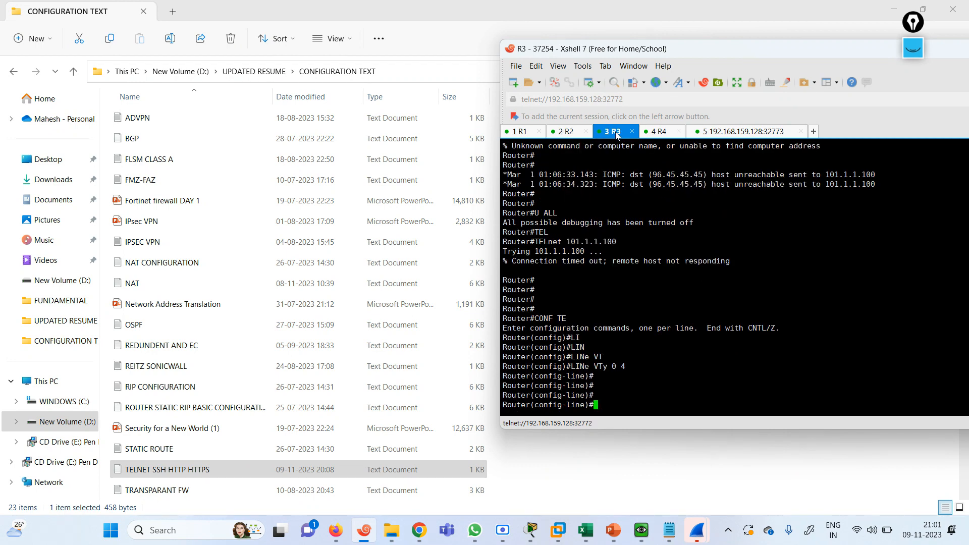
type("end")
key("Return")
type("tel")
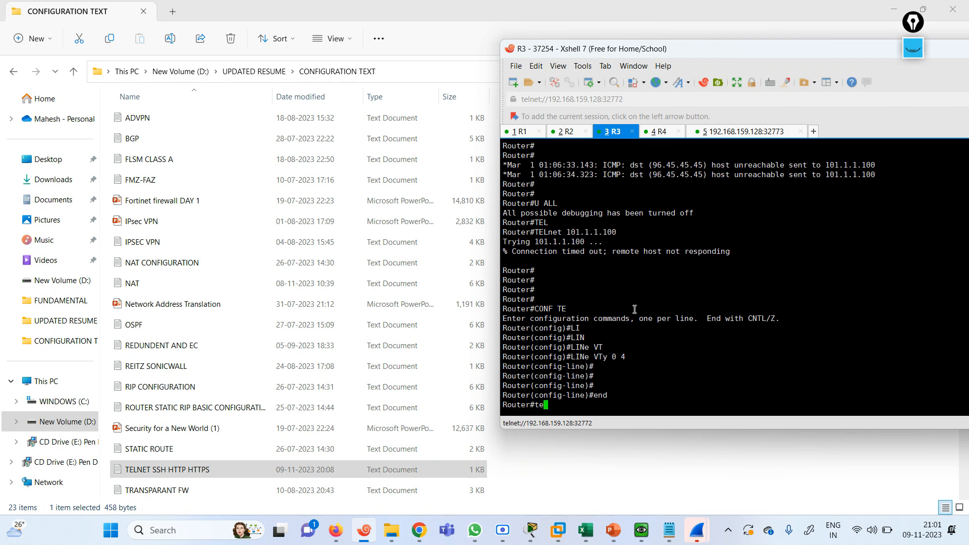
key("Tab")
type("10")
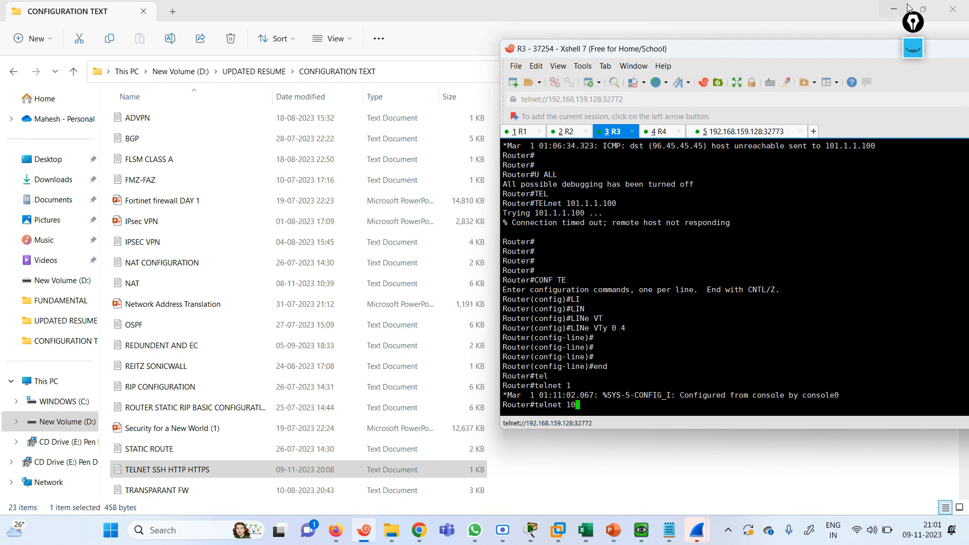
left_click(893, 11)
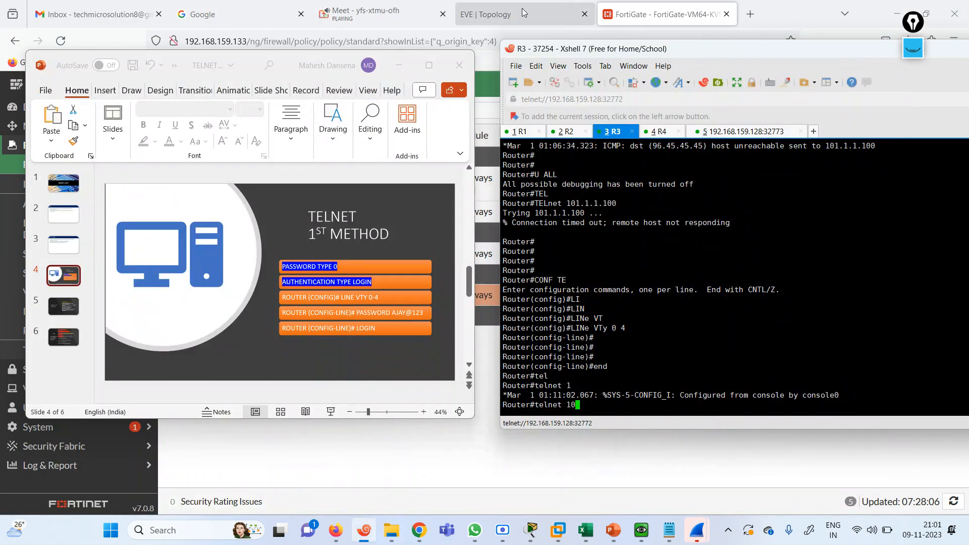
left_click(492, 14)
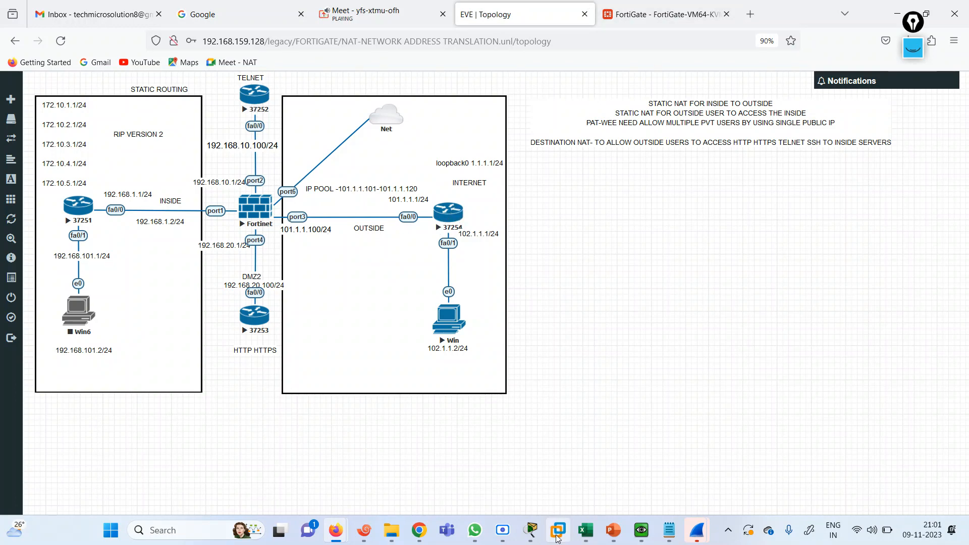
left_click(354, 533)
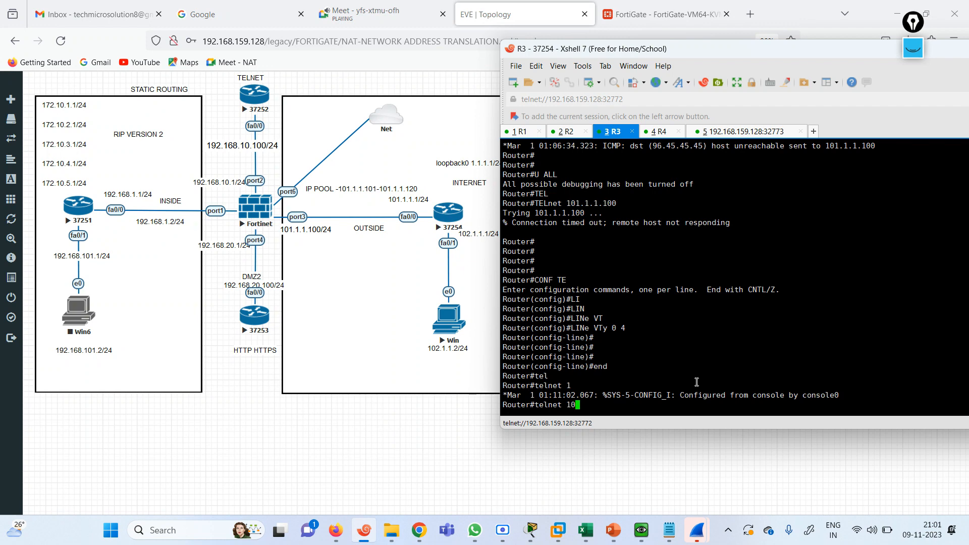
type("1.1.1.100")
key("Return")
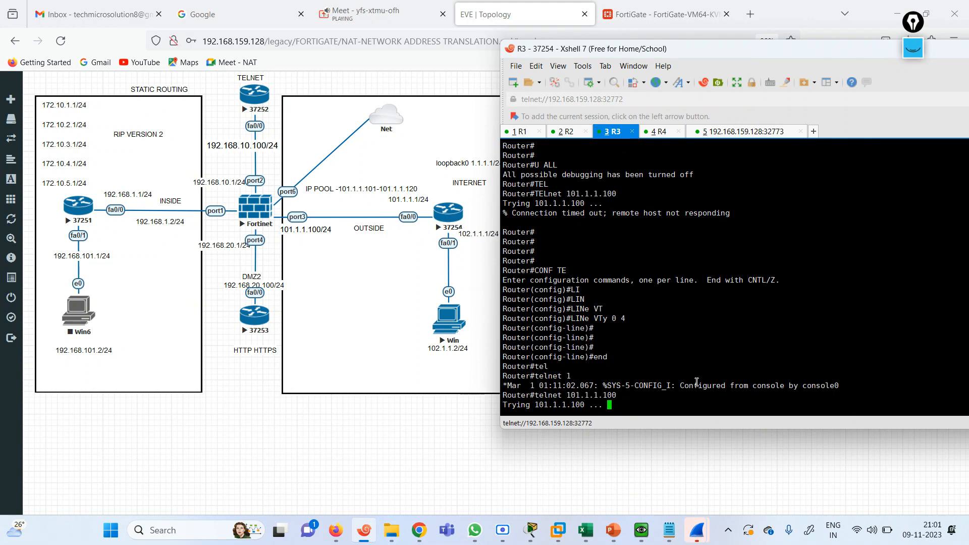
left_click(581, 132)
Leave configuration mode on R2 and run show running-config
key("Return")
key("Return")
type("end")
key("Return")
type("sh")
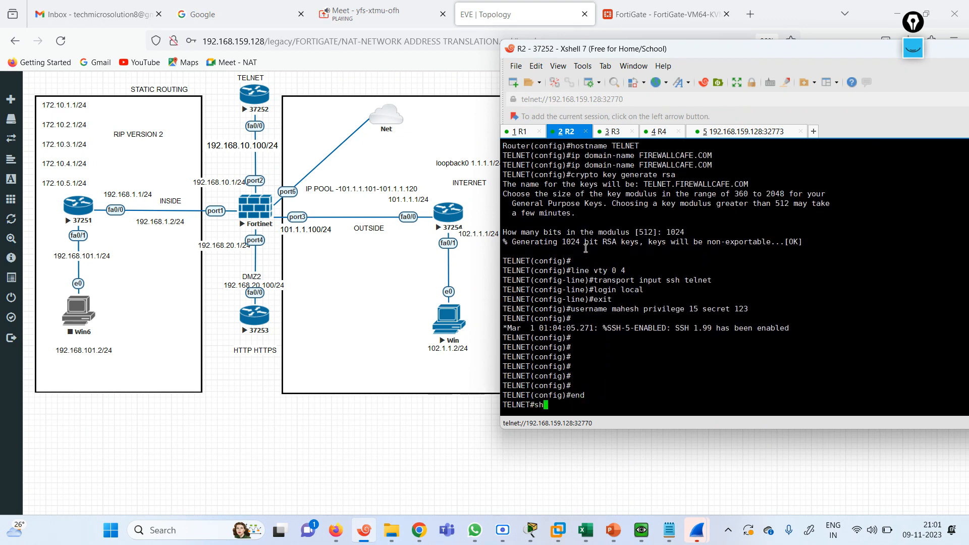
key("Tab")
type("ip")
key("Return")
key("Return")
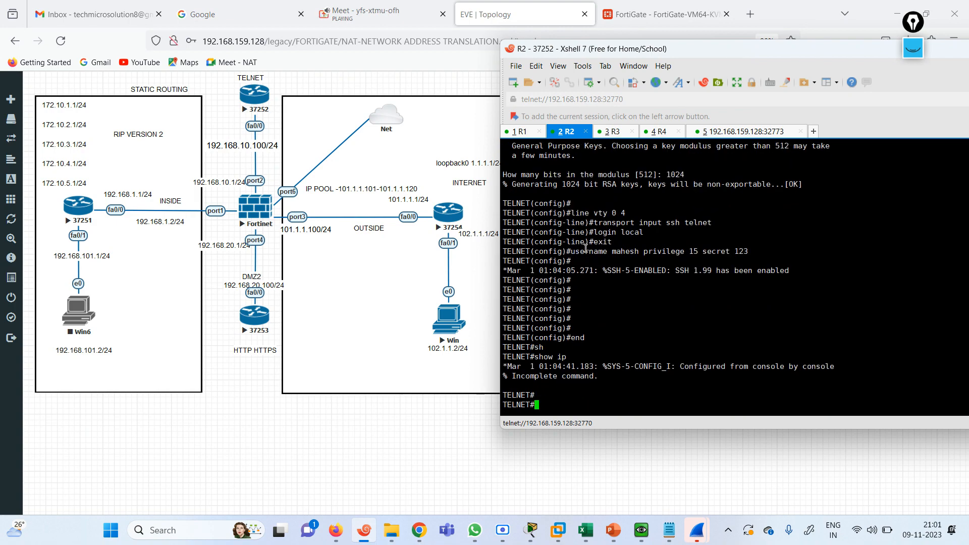
type("sh")
key("Tab")
type("run")
key("Tab")
key("Return")
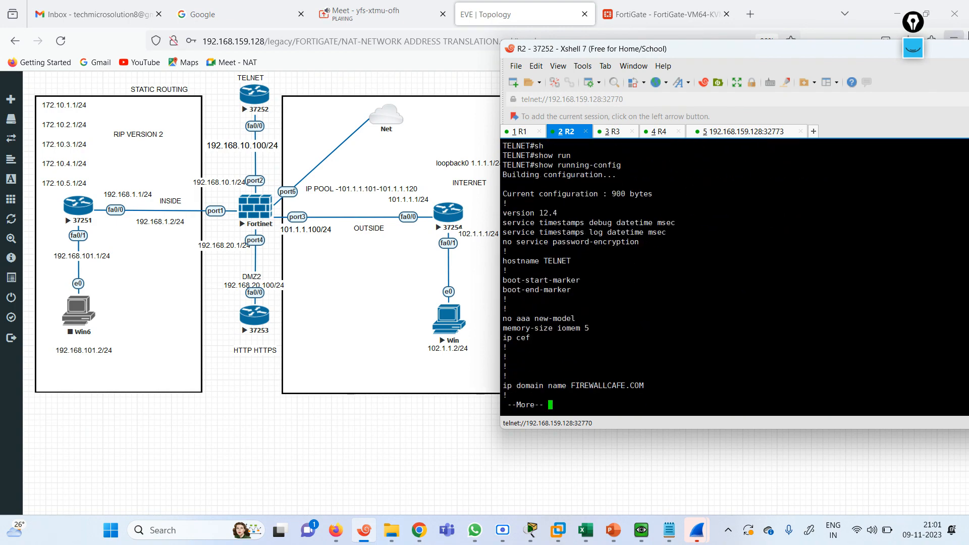
Maximize the terminal, page through the full running configuration, then minimize Xshell
double_click(952, 54)
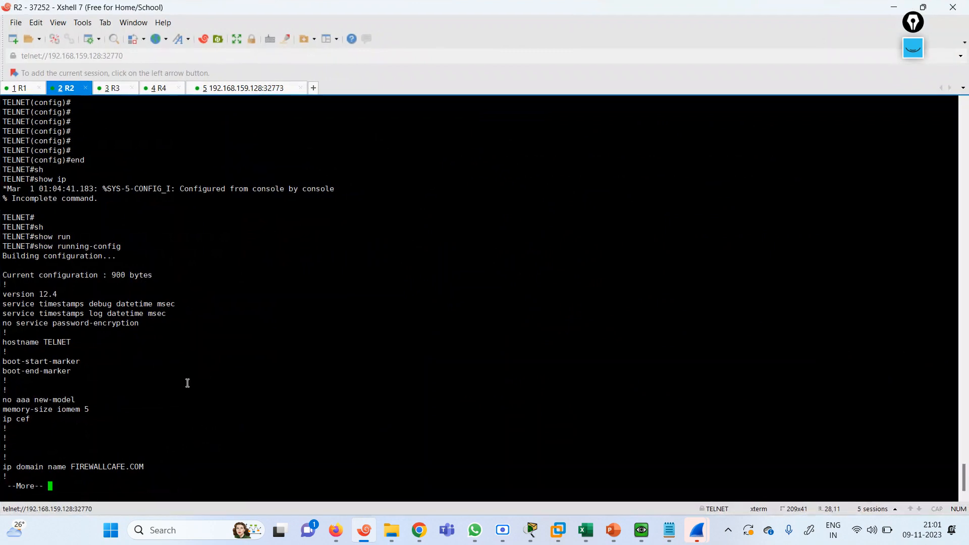
key("space")
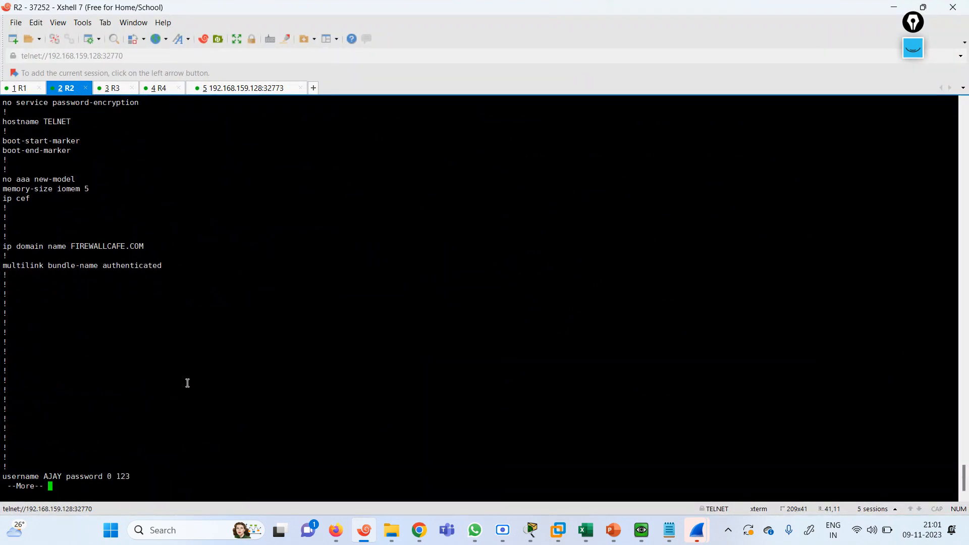
key("space")
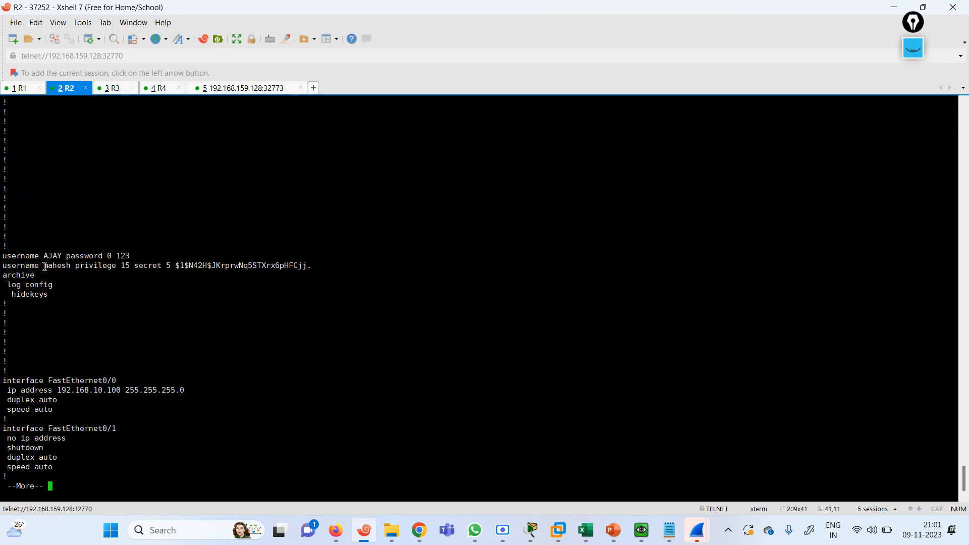
key("space")
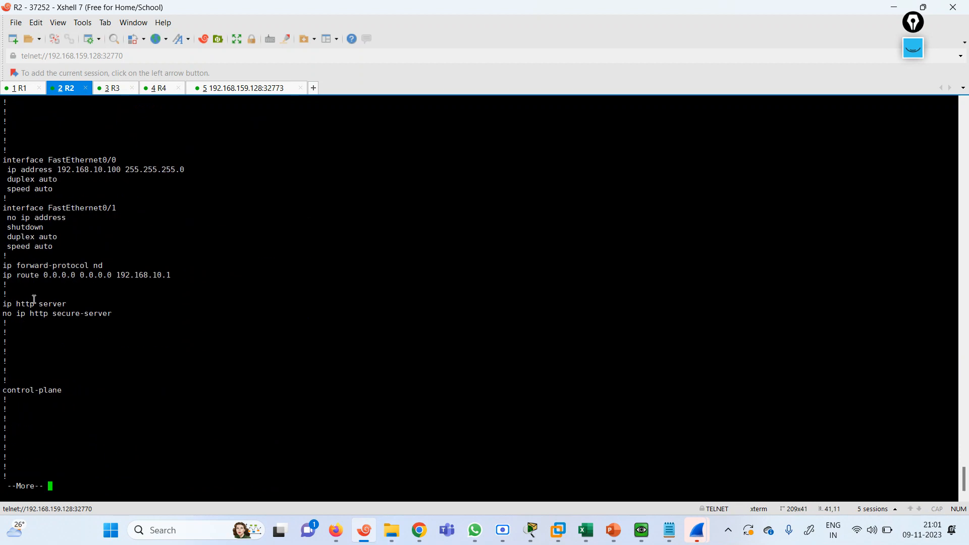
key("space")
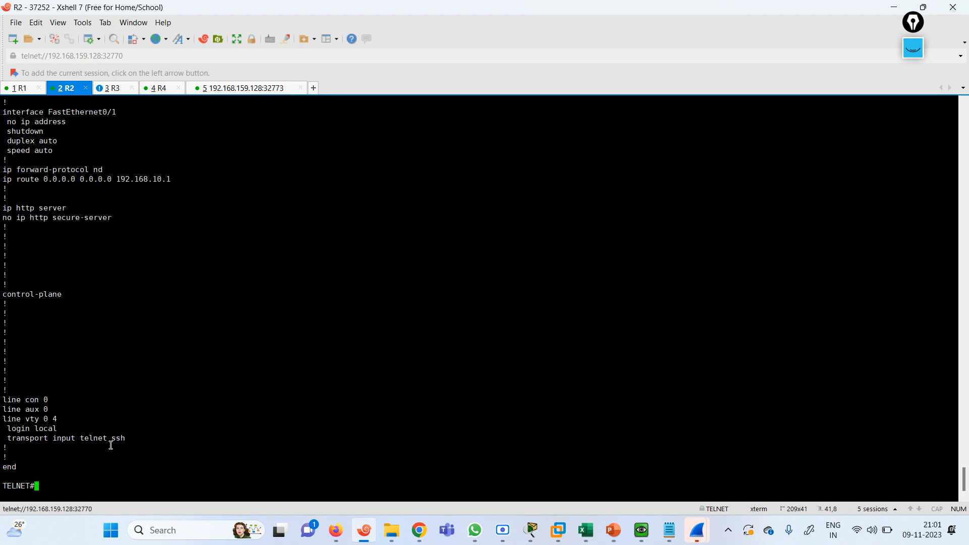
left_click(894, 8)
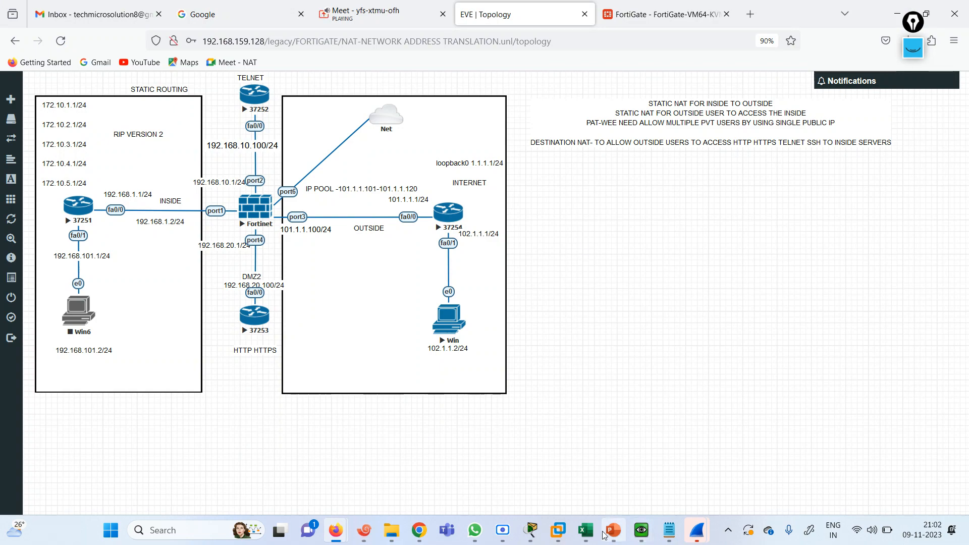
Display PowerPoint slide 5, TELNET 2ND METHOD, then restore the R2 terminal window
left_click(670, 530)
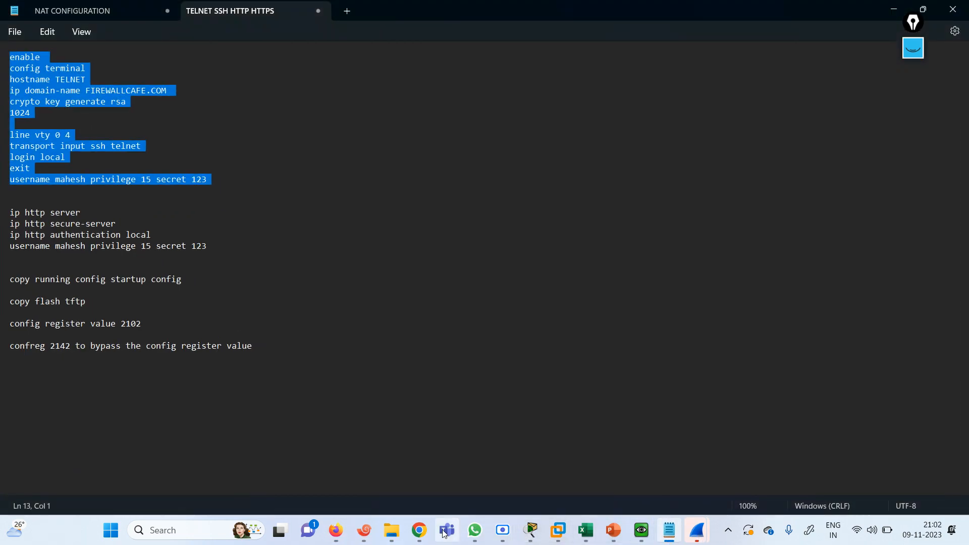
left_click(608, 536)
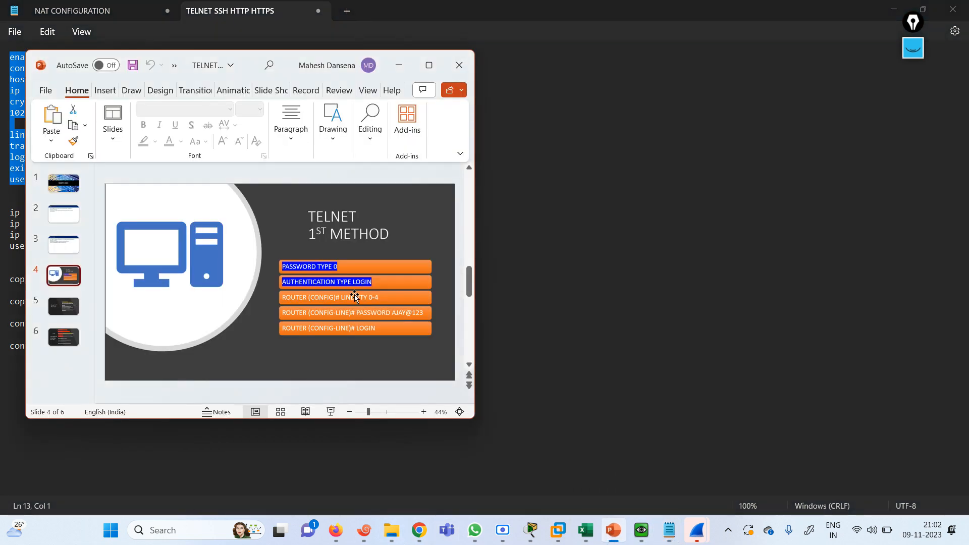
left_click(64, 306)
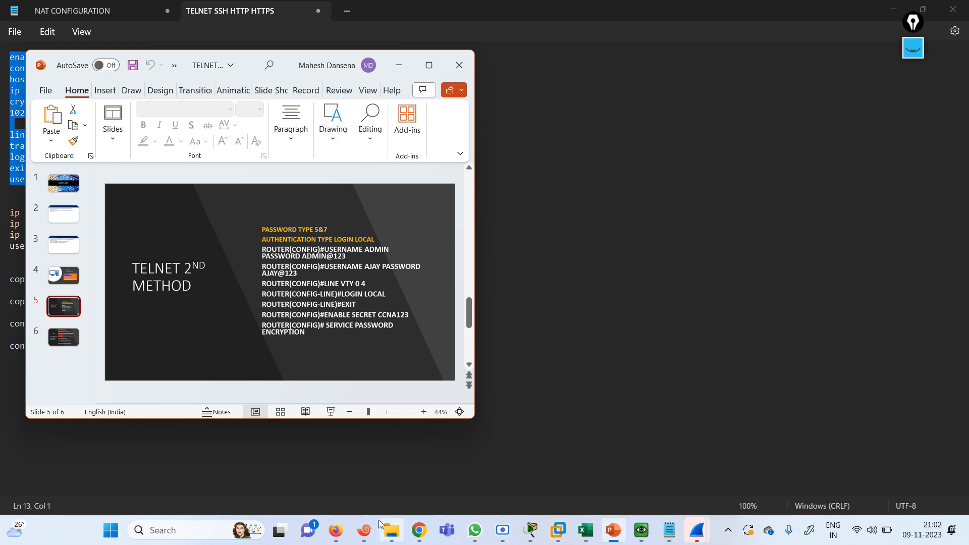
left_click(365, 531)
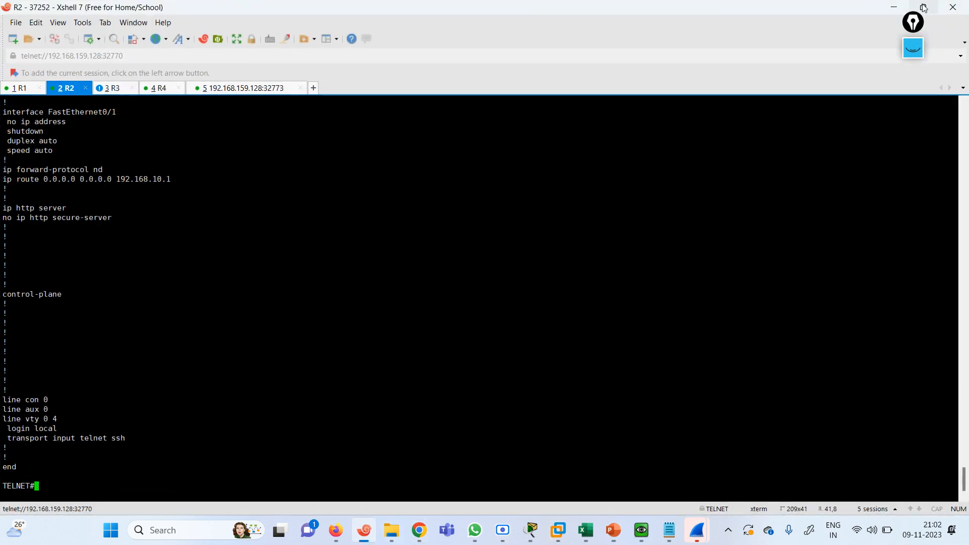
left_click(923, 8)
Enter global configuration on R2 and create the local user admin with a password
key("Return")
key("Return")
key("Return")
key("Return")
type("conf te")
key("Return")
key("Return")
key("Return")
key("Return")
key("Return")
key("Return")
key("Return")
key("Return")
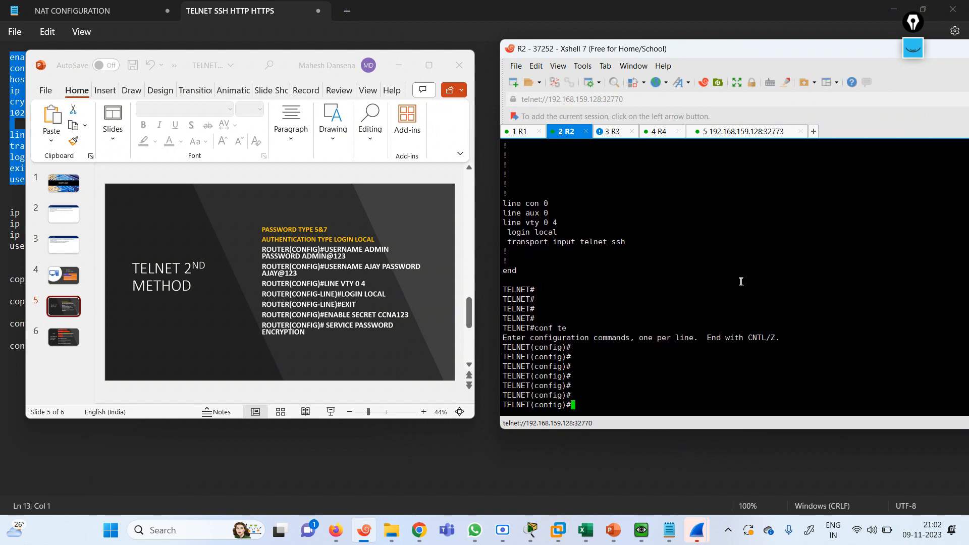
type("use")
key("Tab")
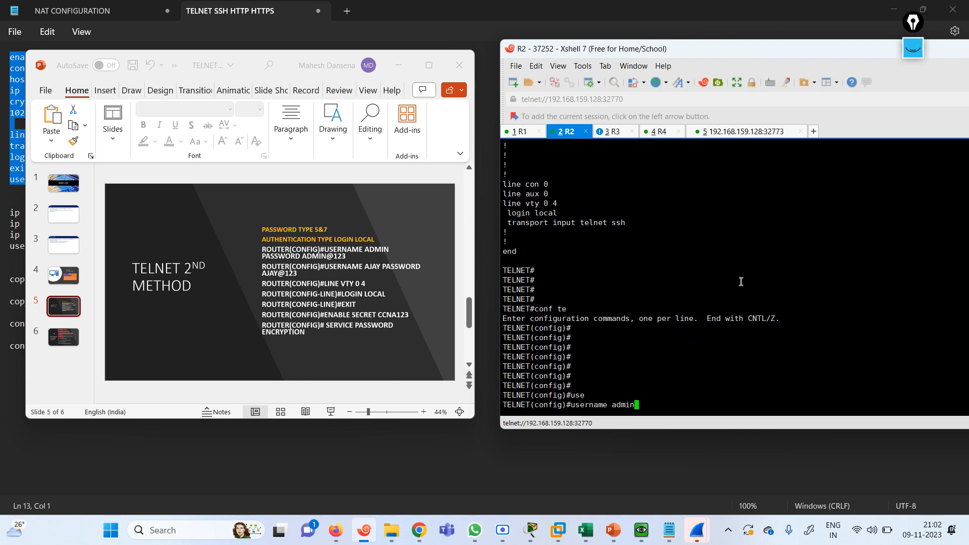
type("admin pass")
key("Tab")
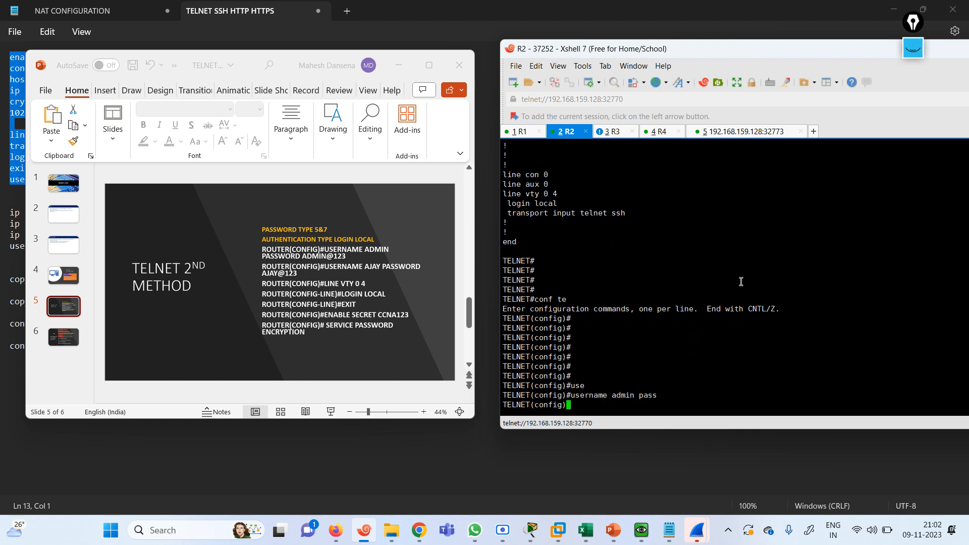
type("123")
key("Return")
key("Return")
key("Return")
key("Return")
key("Return")
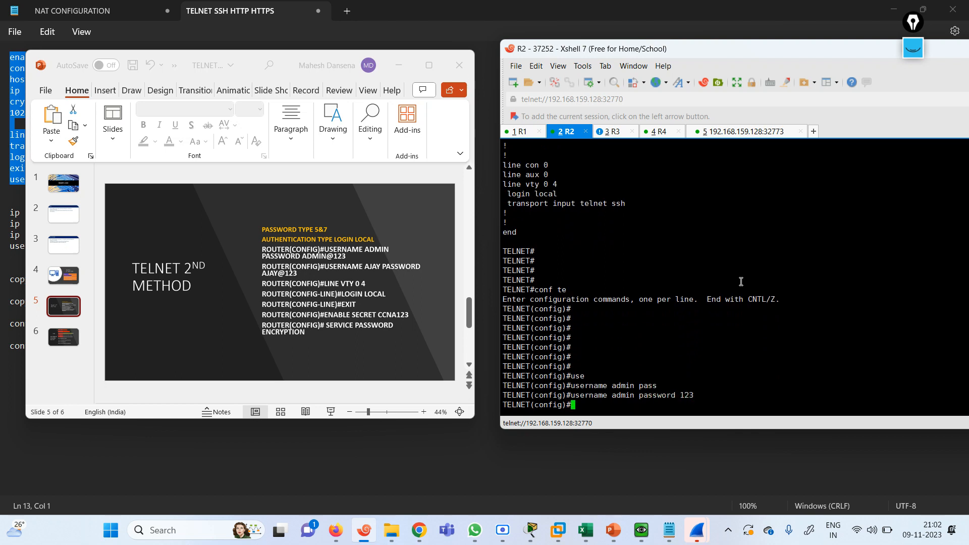
Apply login local on vty lines 0 4, then exit line configuration
type("lin")
key("Tab")
type("vt")
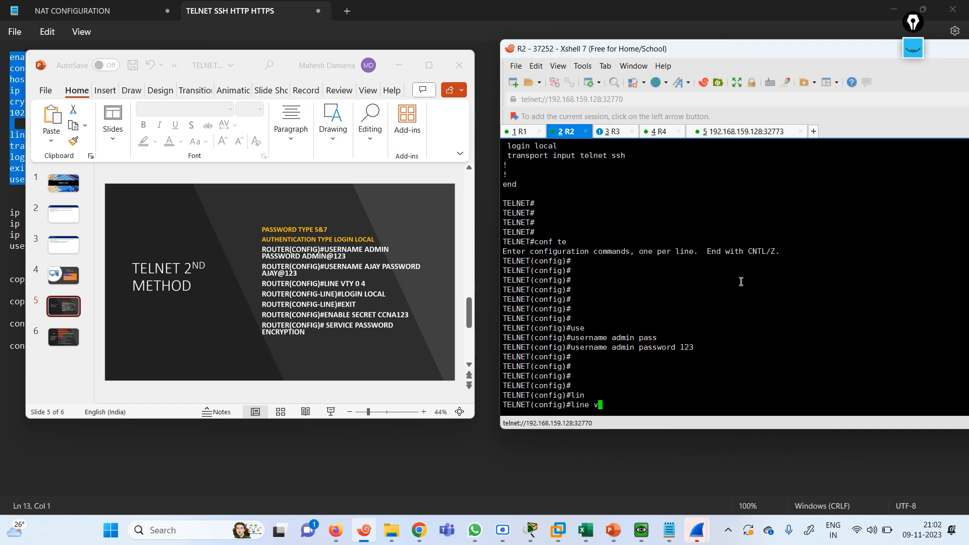
key("Tab")
type("0 4")
key("Return")
key("Return")
key("Return")
key("Return")
key("Return")
type("log")
key("Tab")
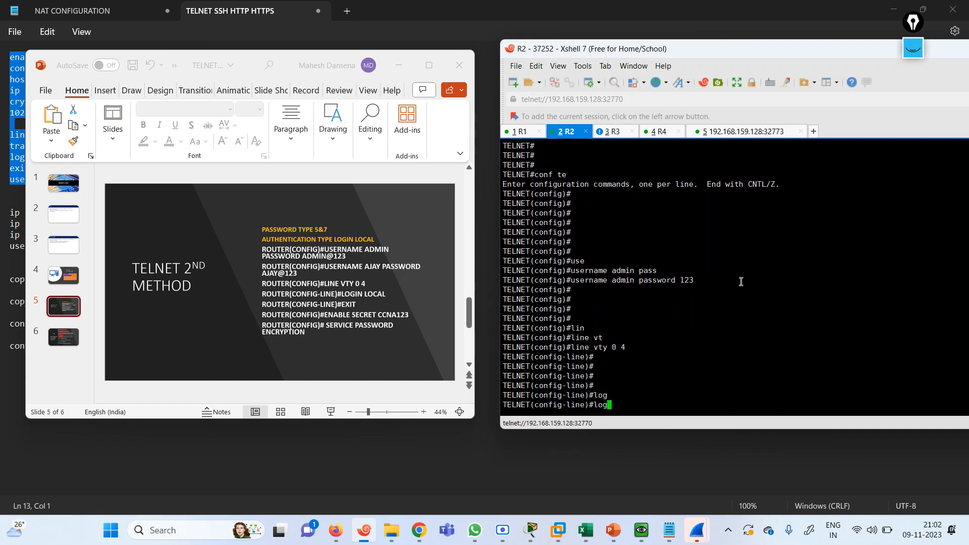
type("in")
key("Tab")
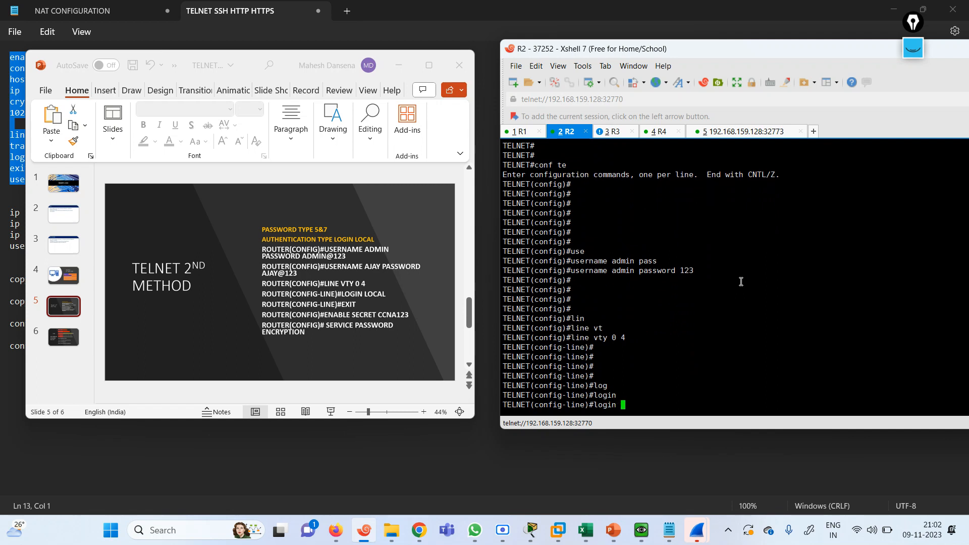
type("loc")
key("Tab")
key("Return")
key("Return")
type("exit")
key("Return")
key("Return")
key("Return")
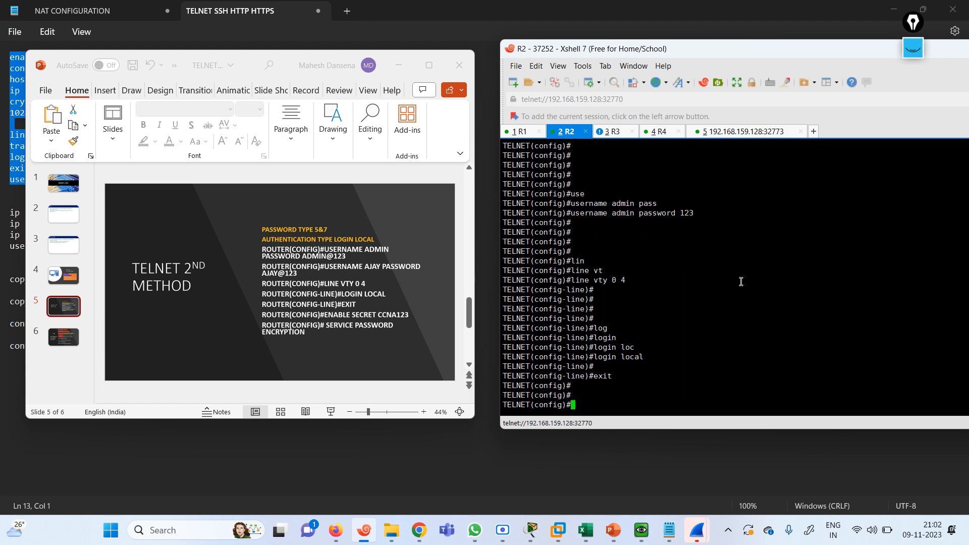
Set an enable secret, turn on service password-encryption, and return with end
type("en")
key("Tab")
type("ab")
key("Tab")
type("sec")
key("Tab")
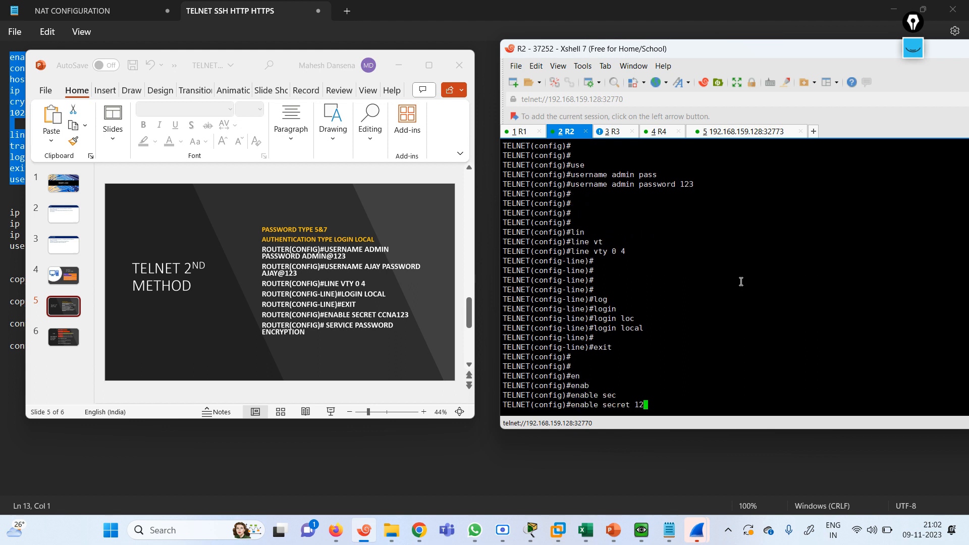
key("Return")
key("Return")
key("Return")
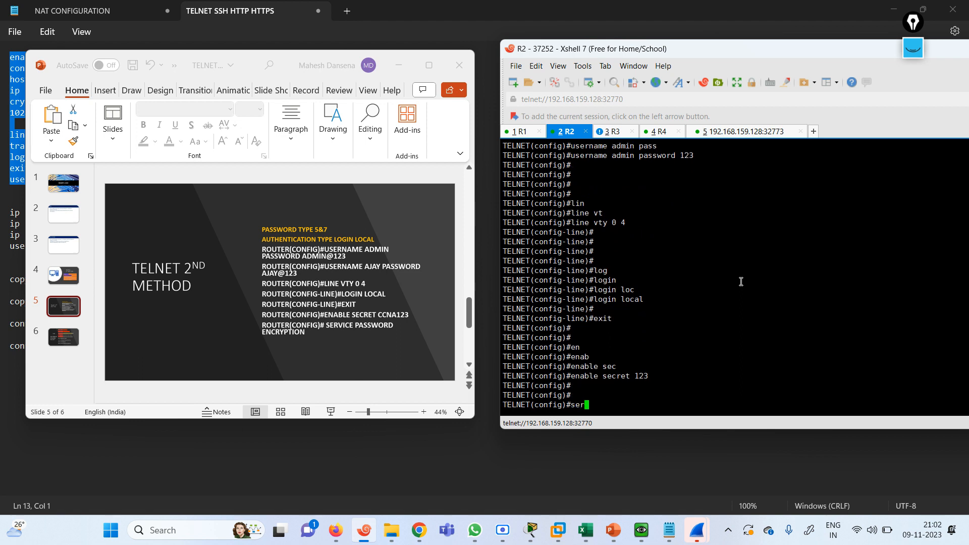
type("ser")
key("Tab")
type("pas")
key("Tab")
key("Return")
key("Return")
type("end")
key("Return")
key("Return")
key("Return")
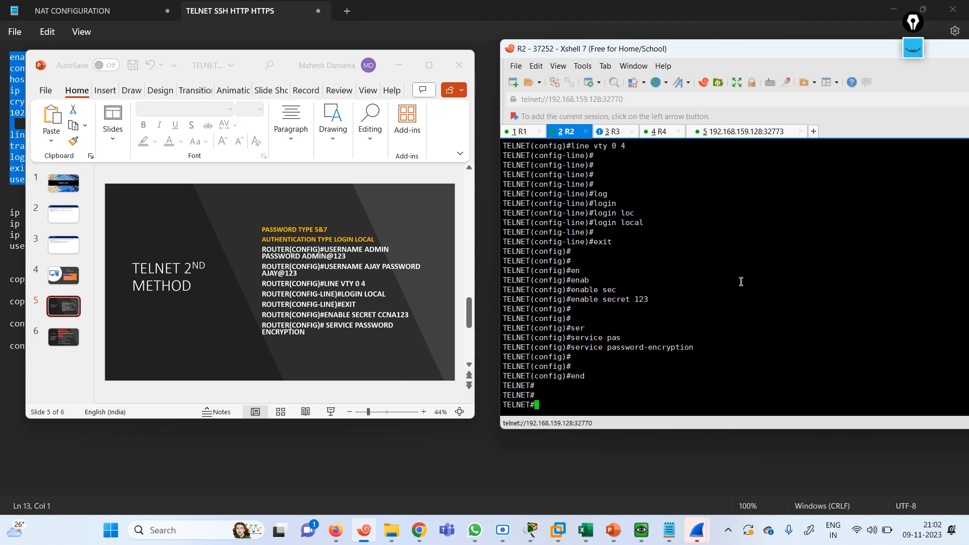
Rerun the telnet from R3 to 101.1.1.100 after waking the R4 console
left_click(399, 65)
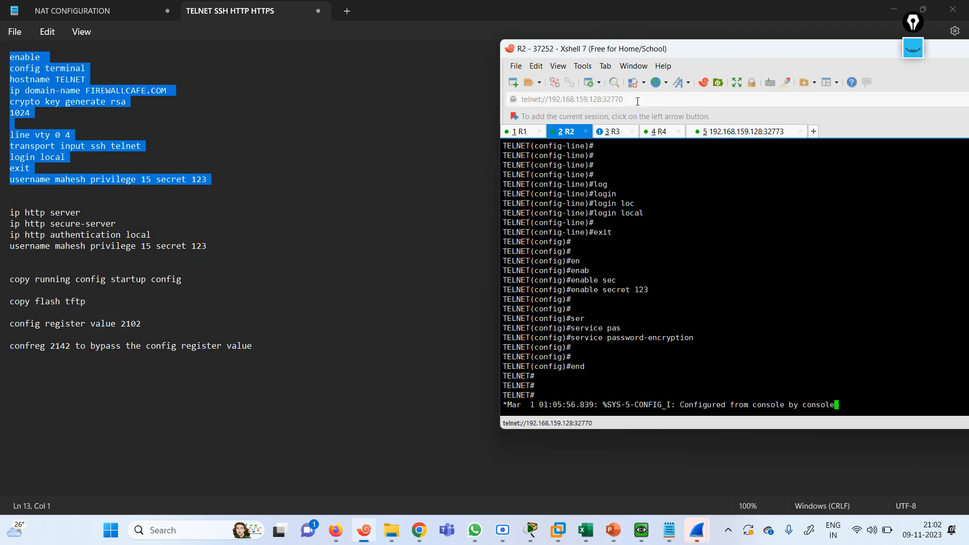
left_click(662, 135)
key("Return")
key("Return")
key("Return")
key("Return")
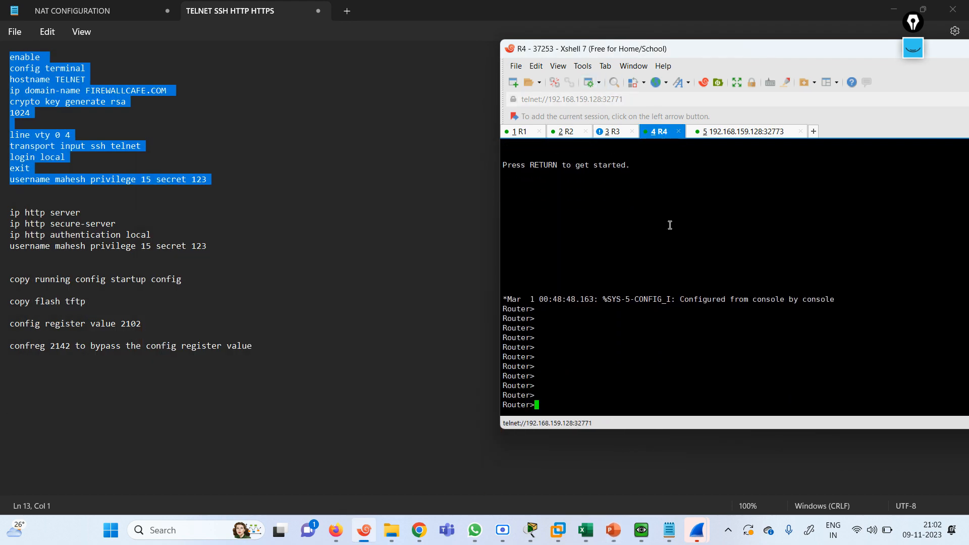
left_click(613, 132)
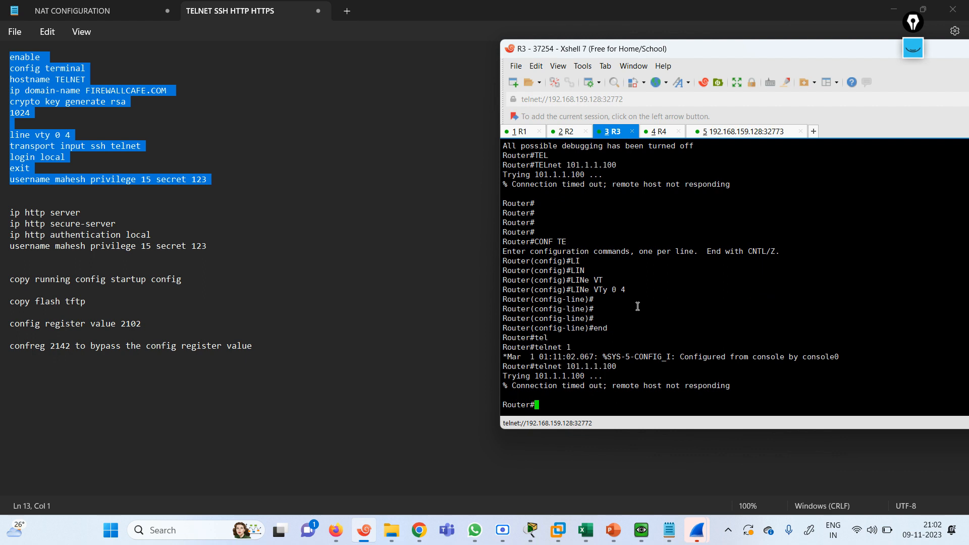
key("Up")
key("Return")
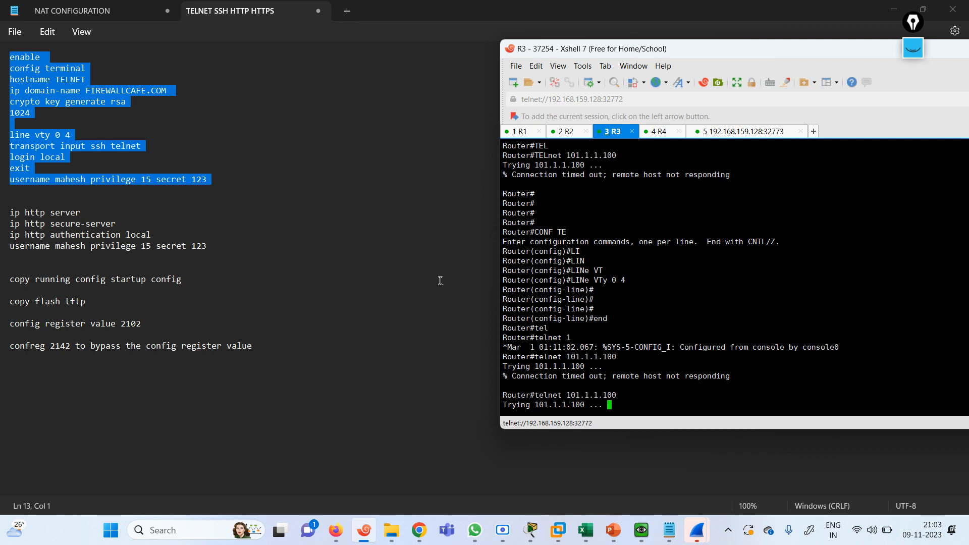
Erase the screen annotation, move the terminal lower-left, and minimize Notepad to reveal the browser
key("ctrl+shift+1")
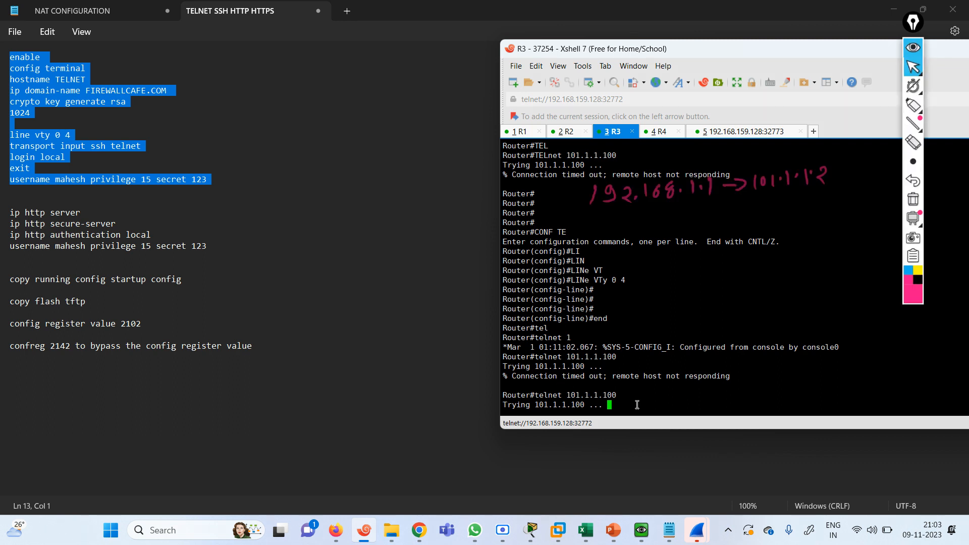
left_click(913, 198)
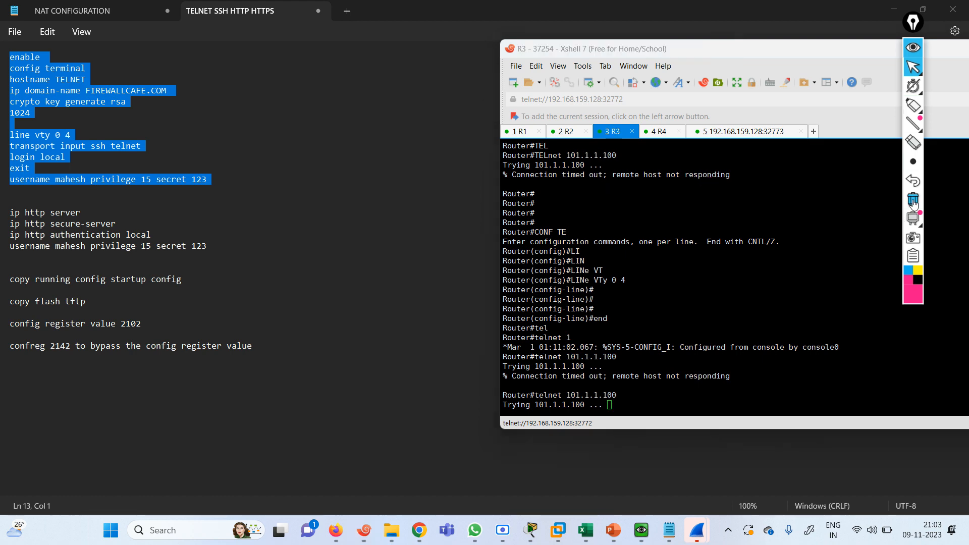
left_click(914, 48)
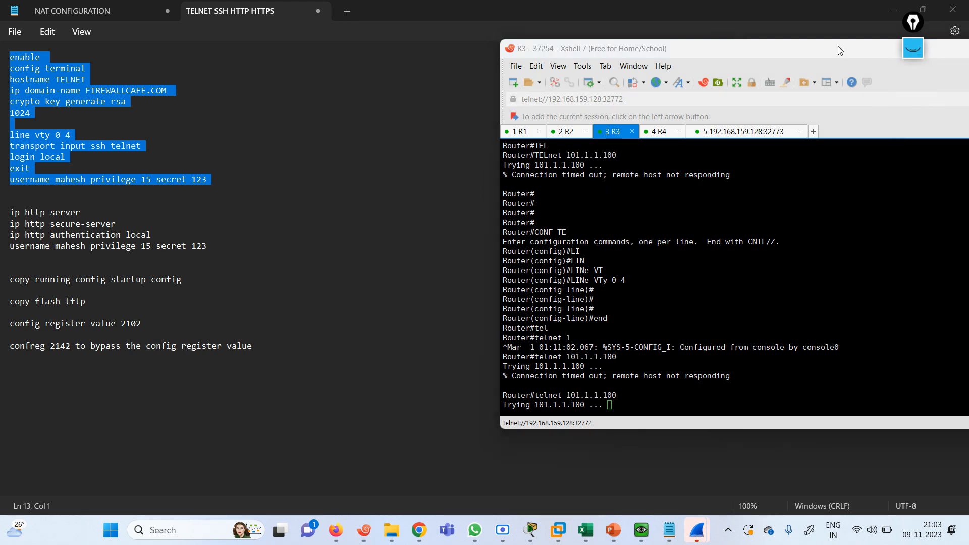
left_click_drag(838, 47, 717, 79)
left_click(892, 12)
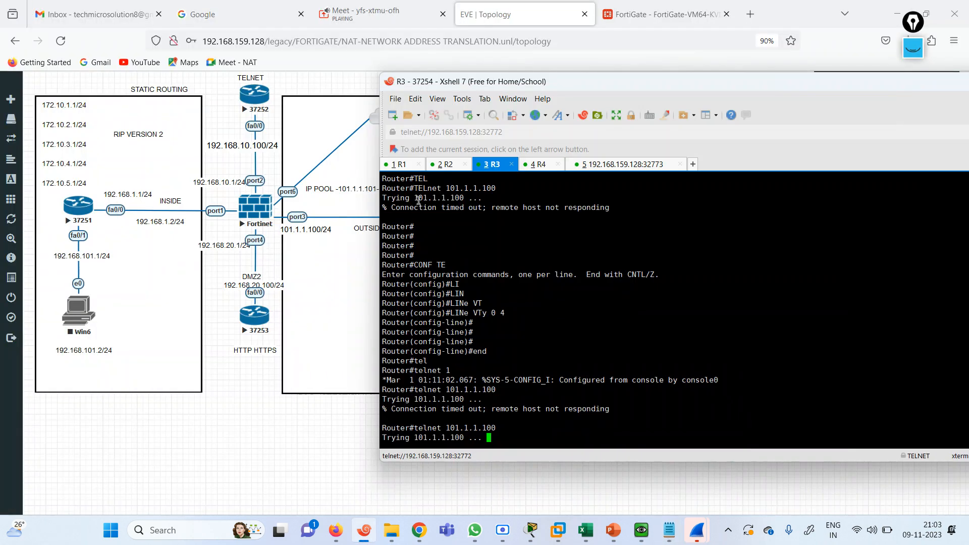
Try dragging the DST NAT policy up the FortiGate list, closing the stray PAT edit page and reloading
left_click(661, 14)
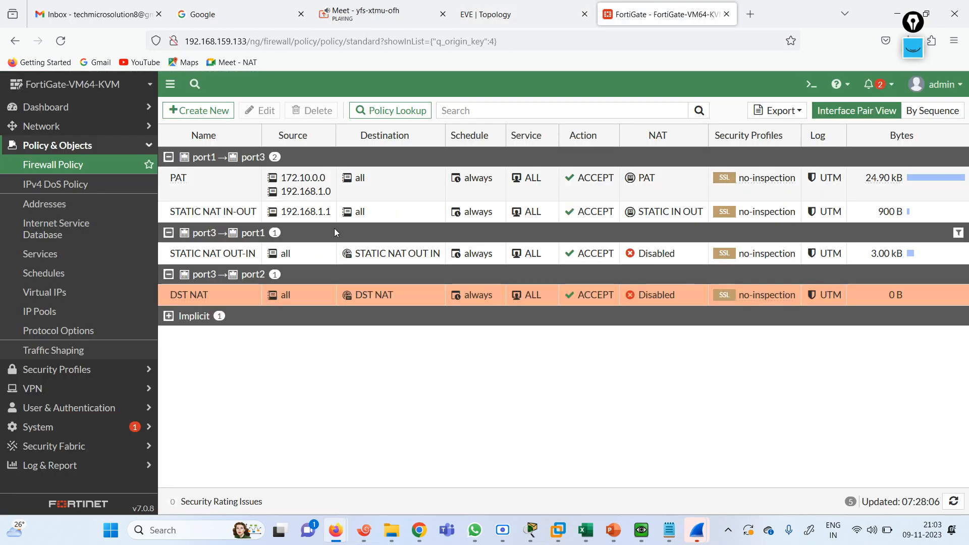
left_click_drag(198, 297, 204, 184)
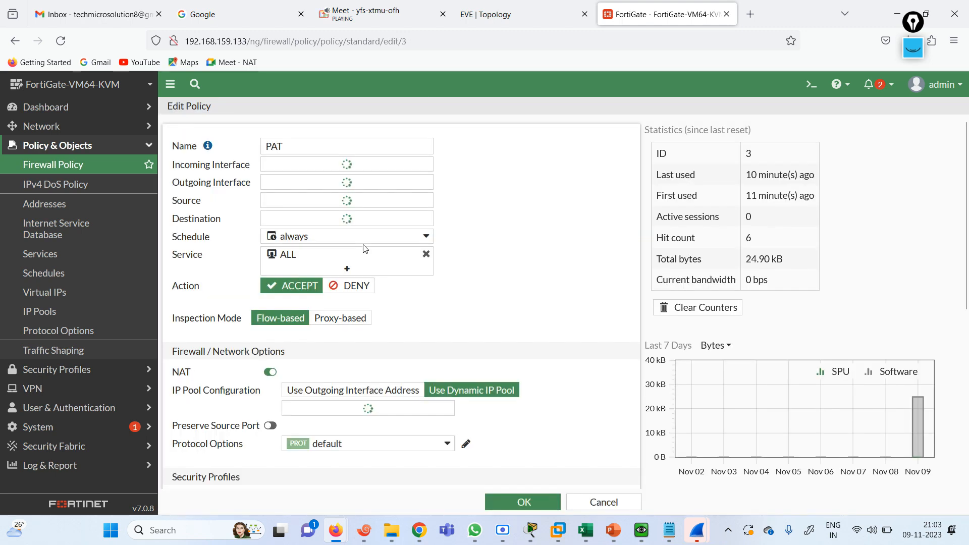
left_click(602, 502)
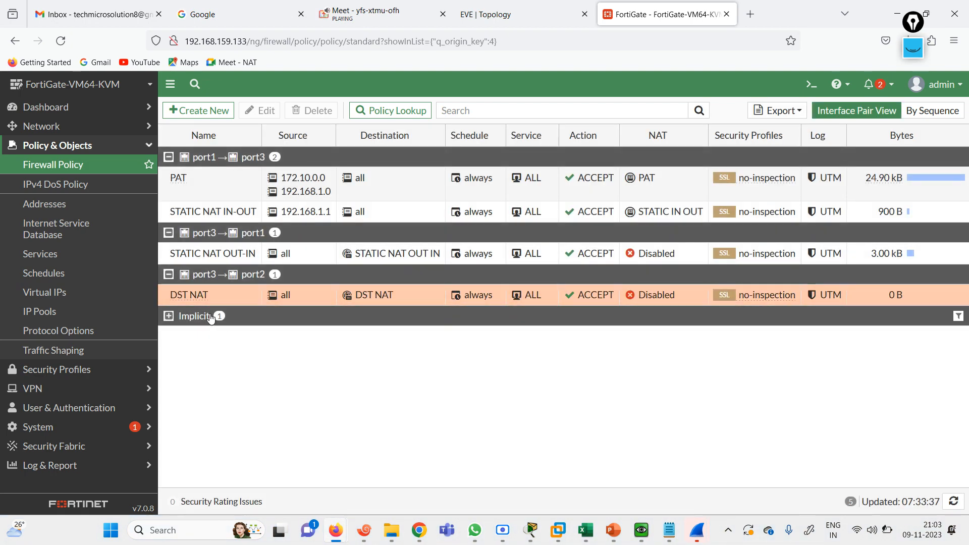
left_click_drag(195, 298, 153, 54)
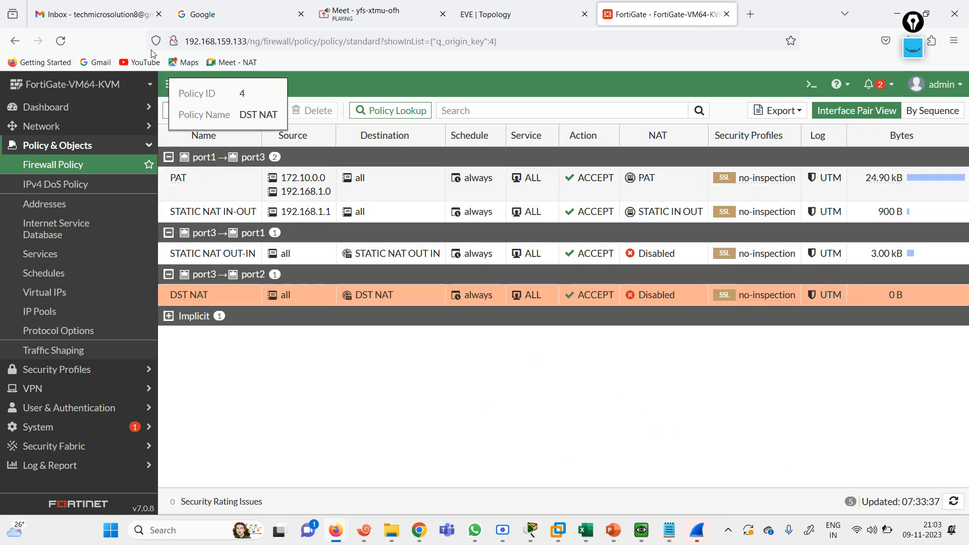
left_click(61, 41)
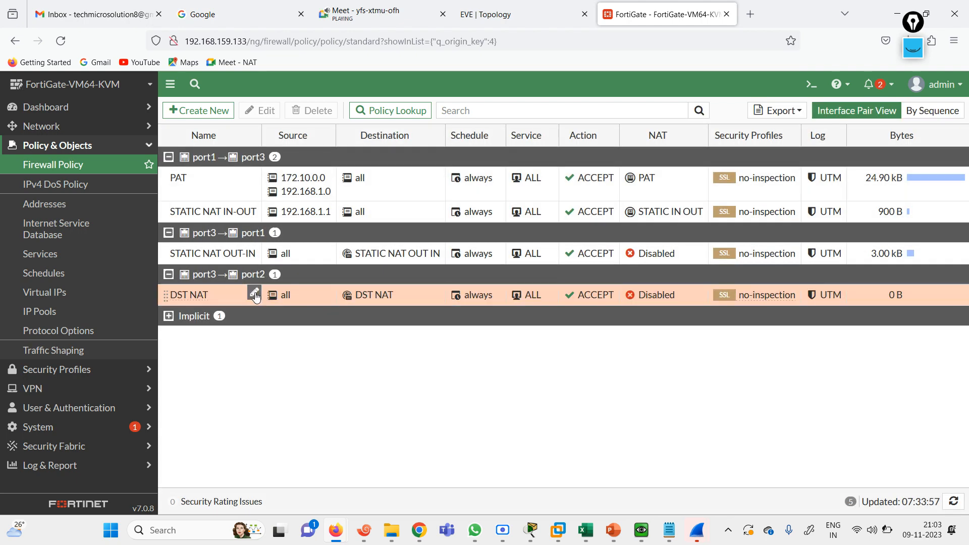
left_click_drag(203, 288, 923, 77)
List policies by sequence and move DST NAT to the top above PAT, then view the EVE topology
left_click(939, 112)
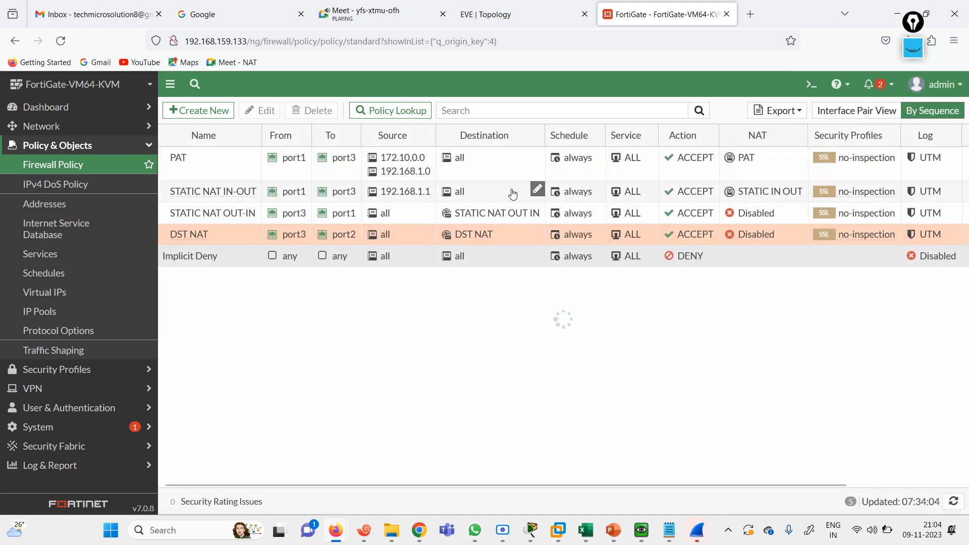
left_click_drag(192, 238, 203, 126)
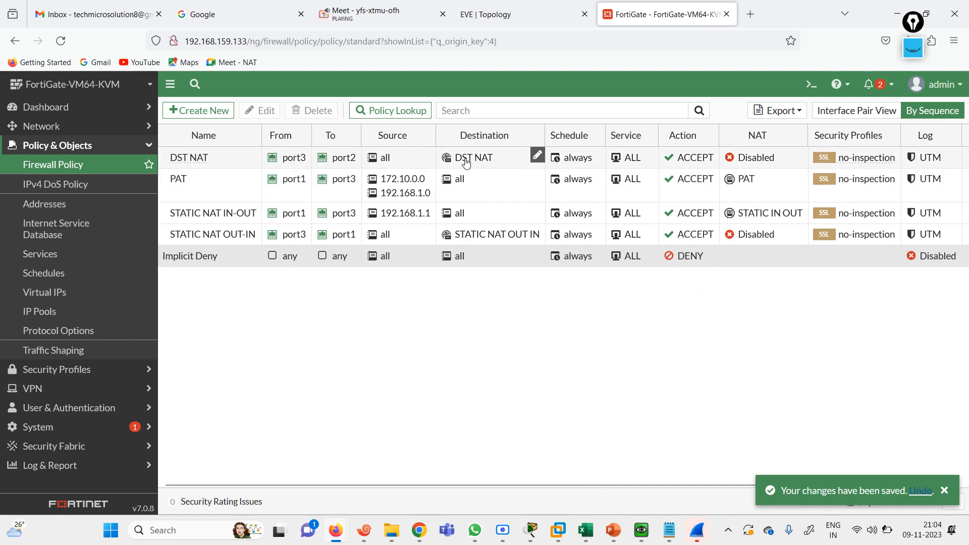
mouse_move(466, 162)
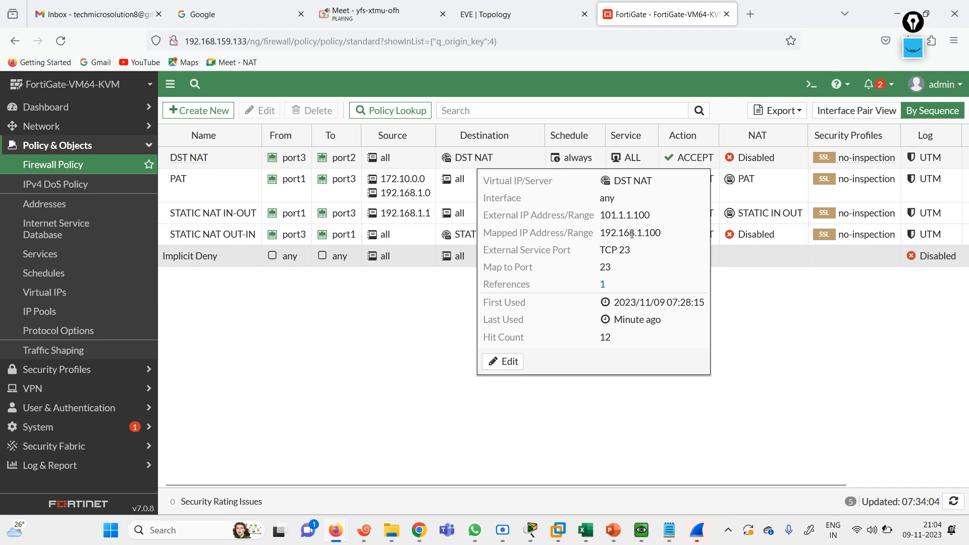
left_click(481, 4)
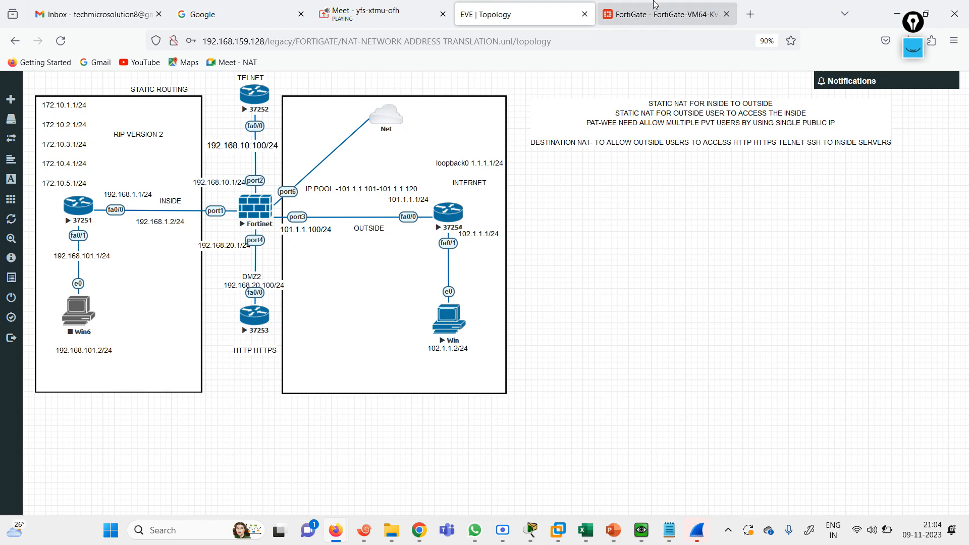
Open and close the DST NAT destination inline editor, then group policies by interface pair again
left_click(662, 14)
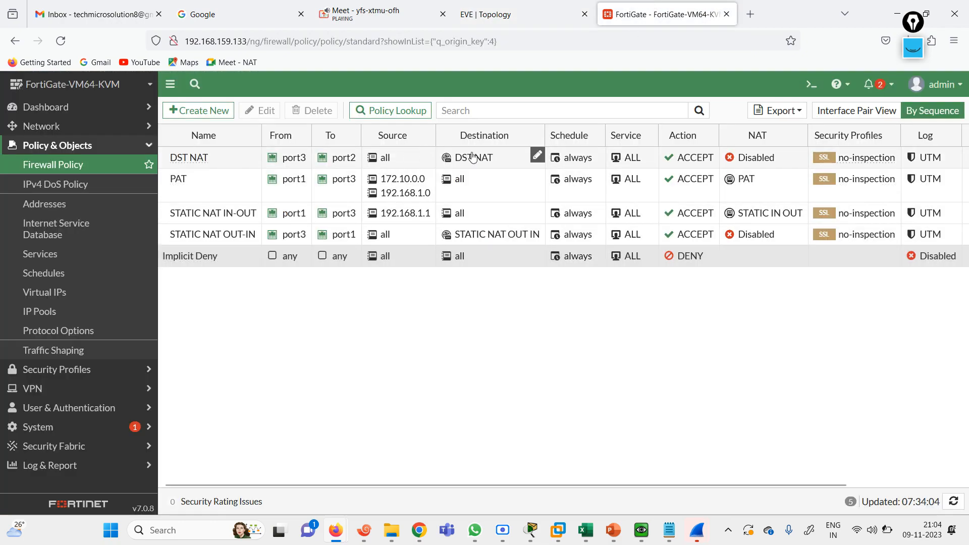
left_click(535, 157)
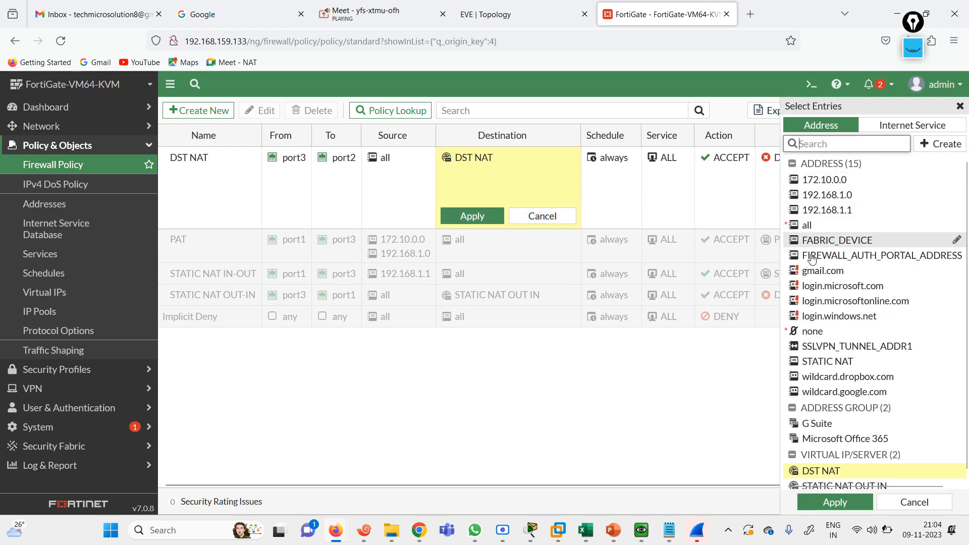
double_click(215, 191)
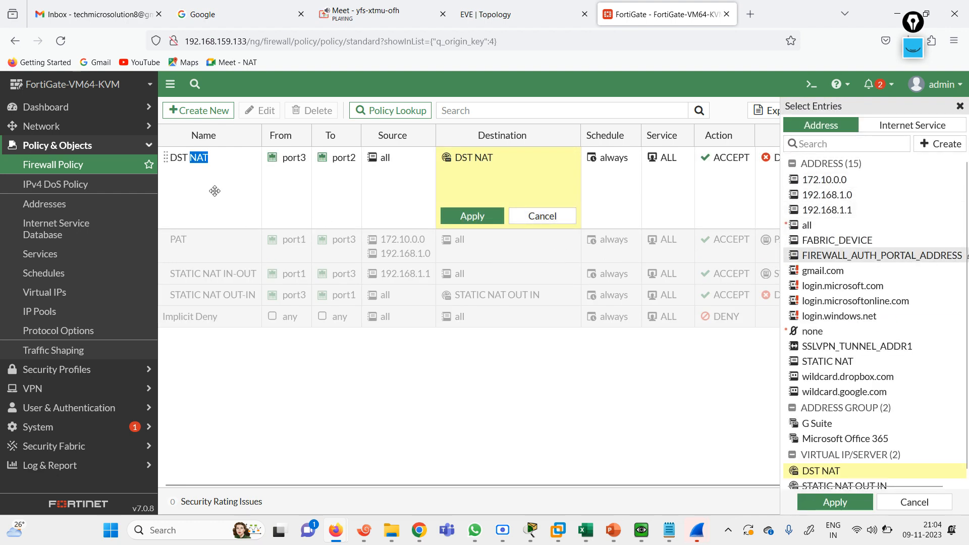
left_click(913, 503)
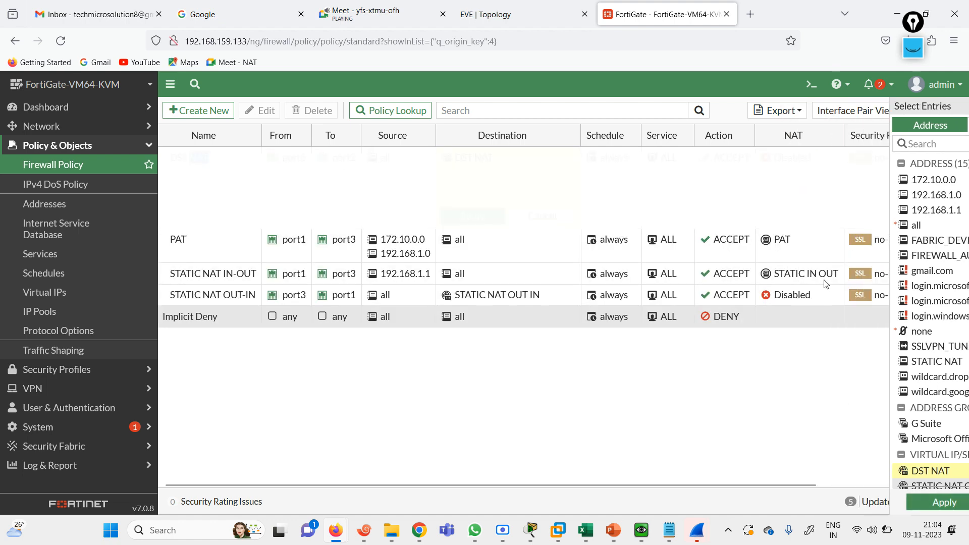
left_click(865, 111)
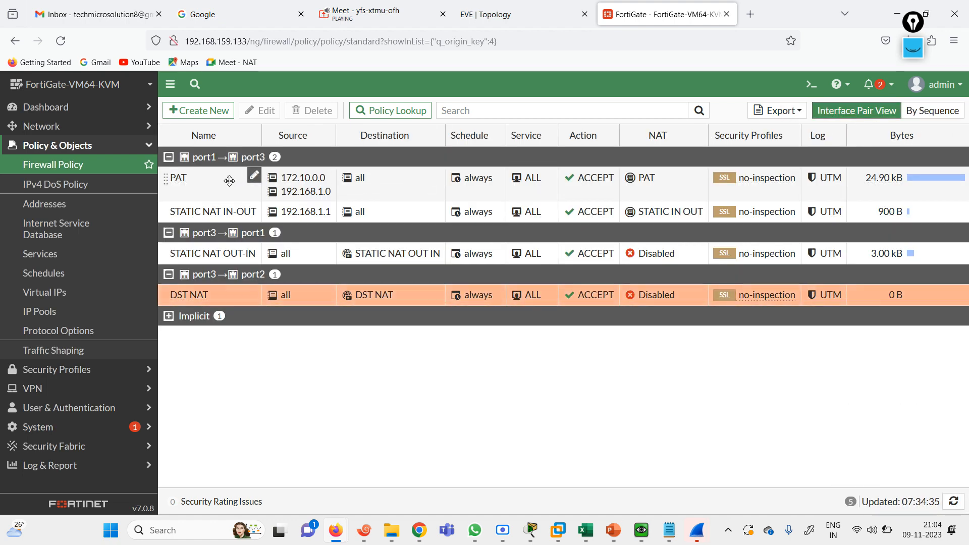
Change the DST NAT virtual IP's mapped address to 192.168.10.100 and save the policy
double_click(192, 295)
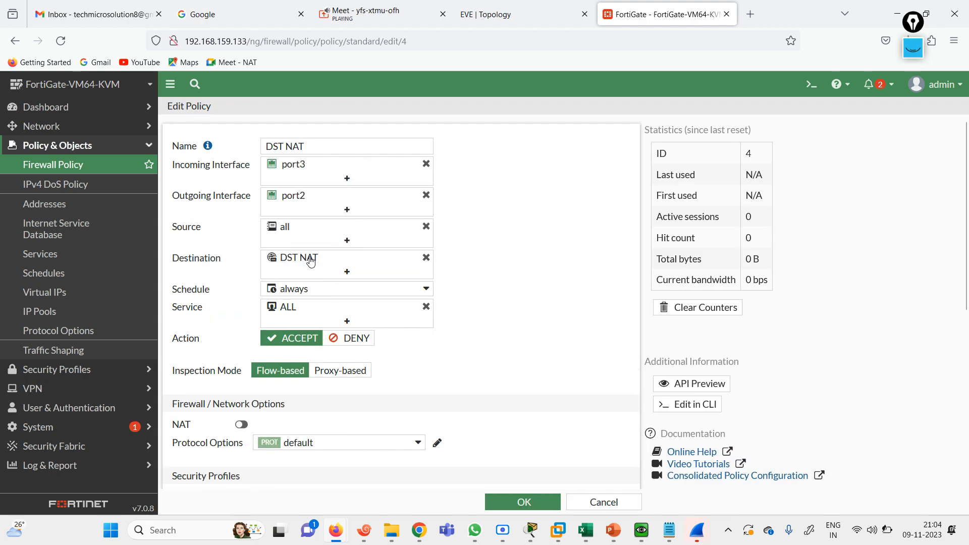
mouse_move(310, 258)
left_click(465, 458)
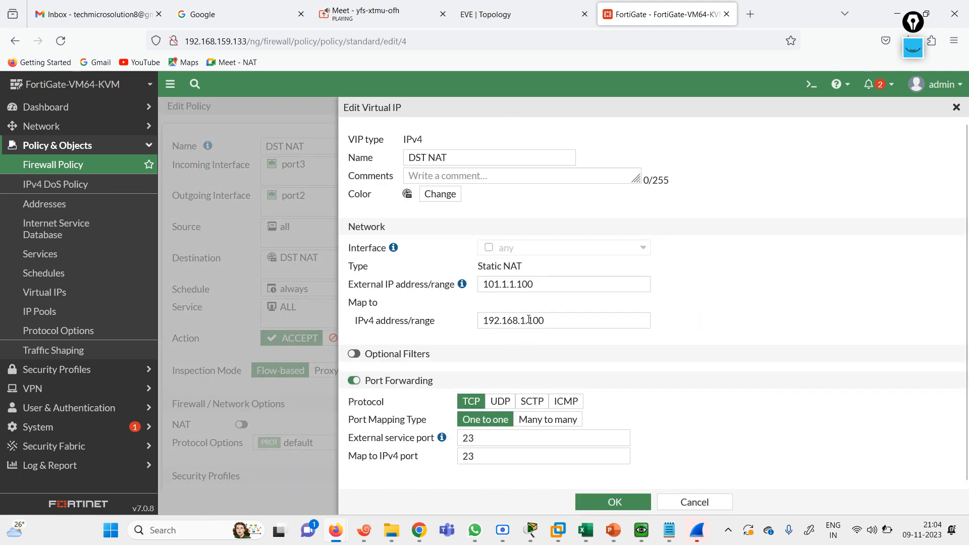
left_click(525, 322)
type("0")
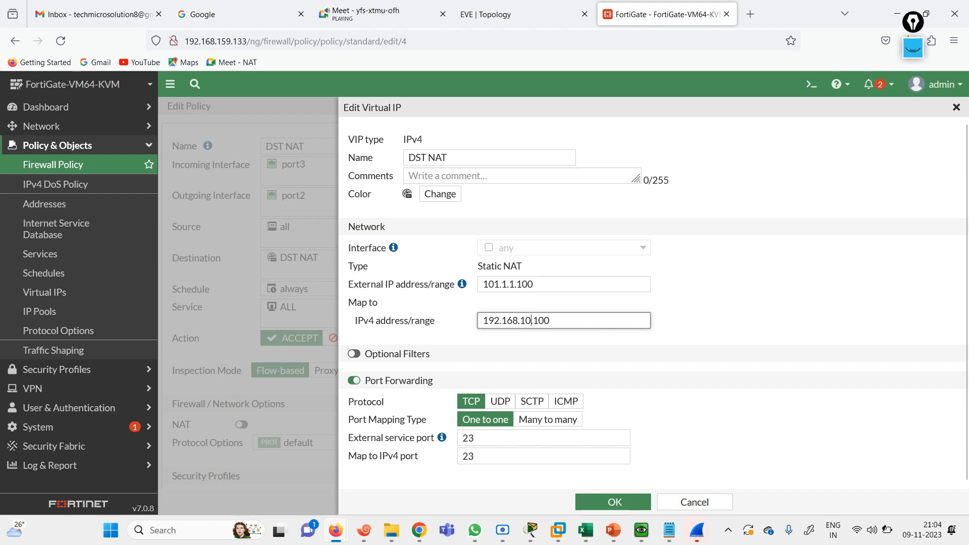
left_click(622, 504)
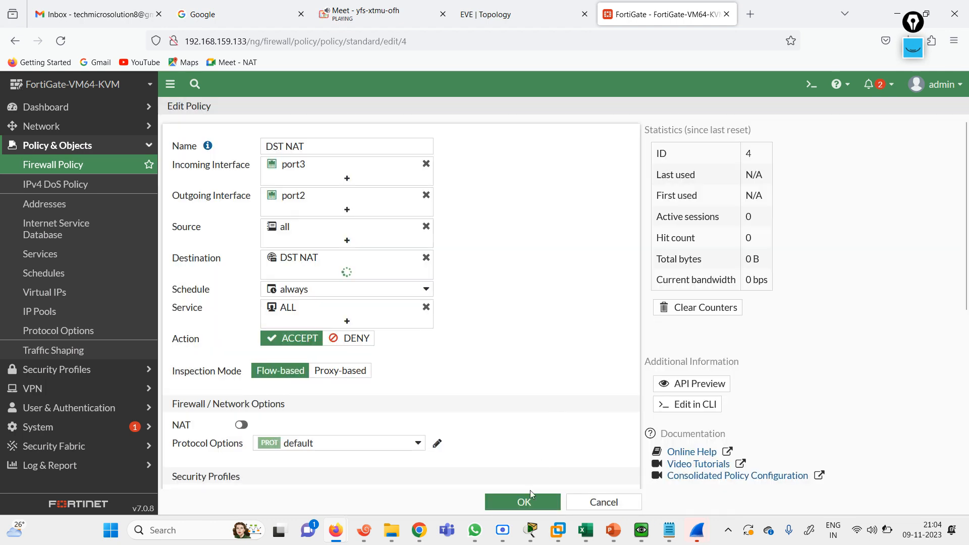
left_click(528, 502)
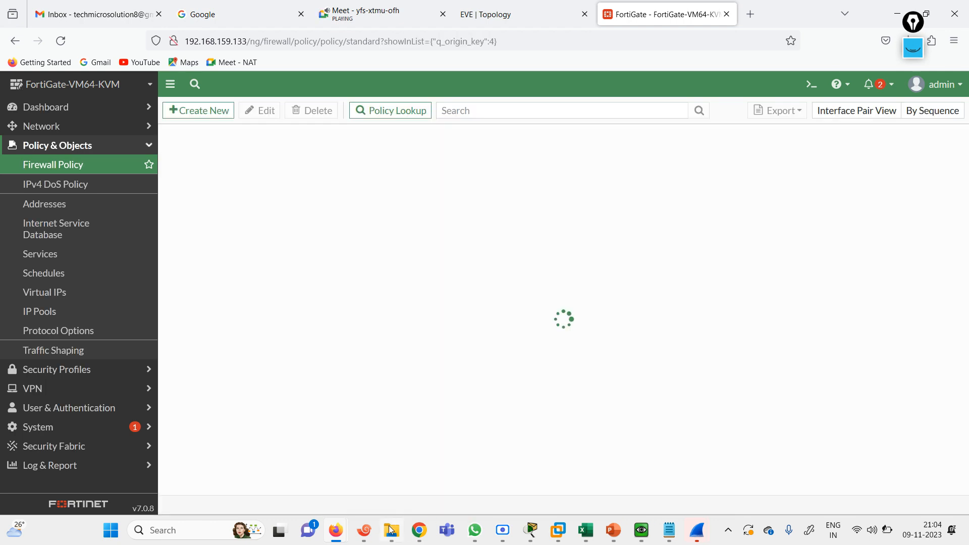
left_click(364, 530)
Rerun the telnet to 101.1.1.100 from R3 and log in with the username and password
key("Up")
key("Return")
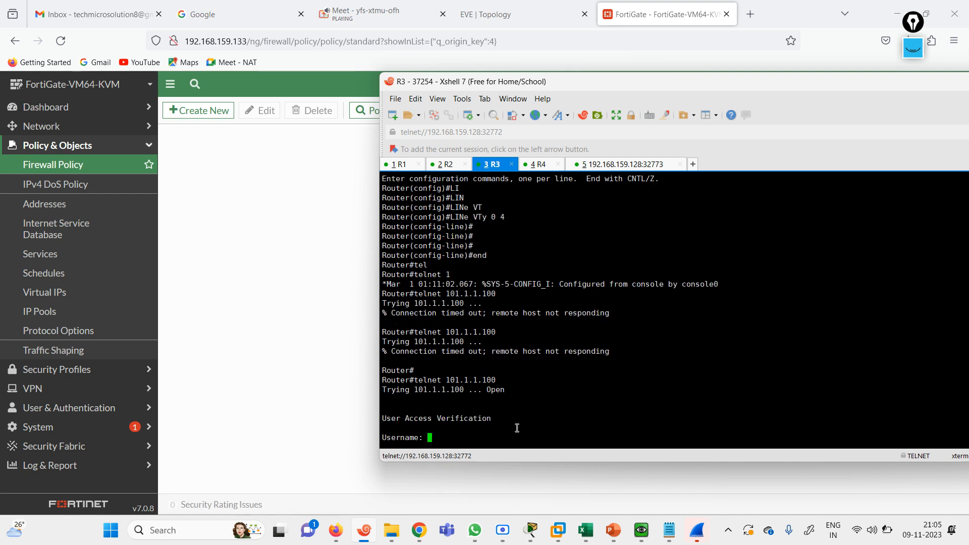
type("mahesh")
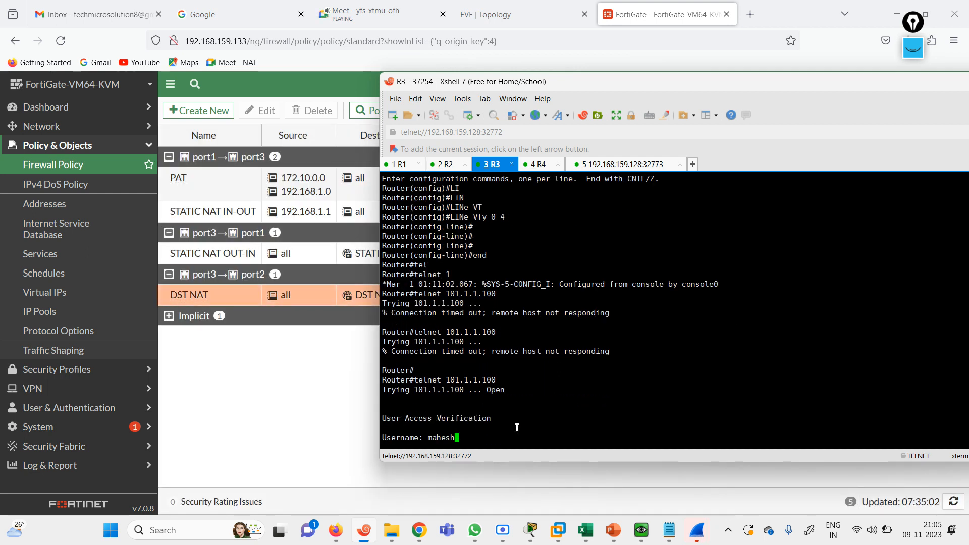
key("Return")
key("Return")
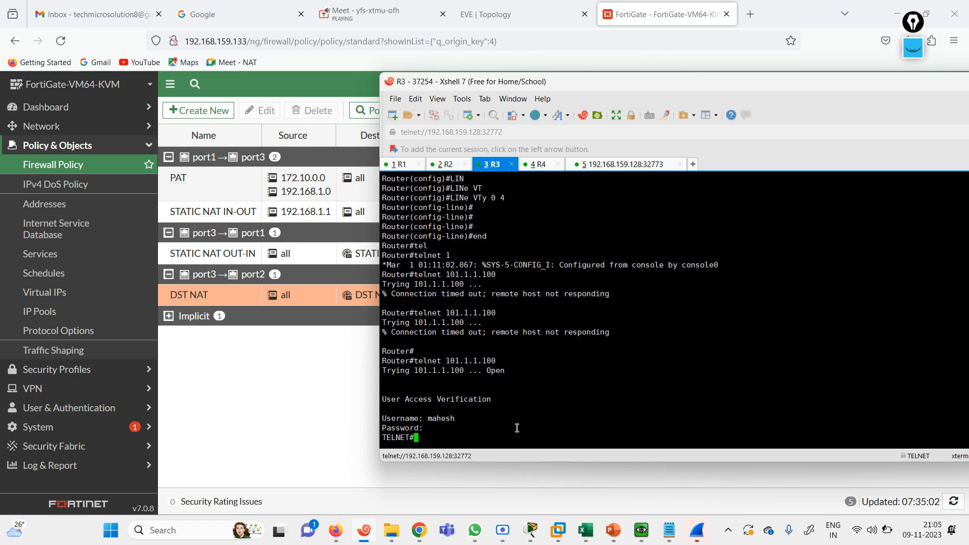
key("Return")
key("Return")
key("Return")
key("Return")
key("Return")
key("Return")
key("Return")
key("Return")
key("Return")
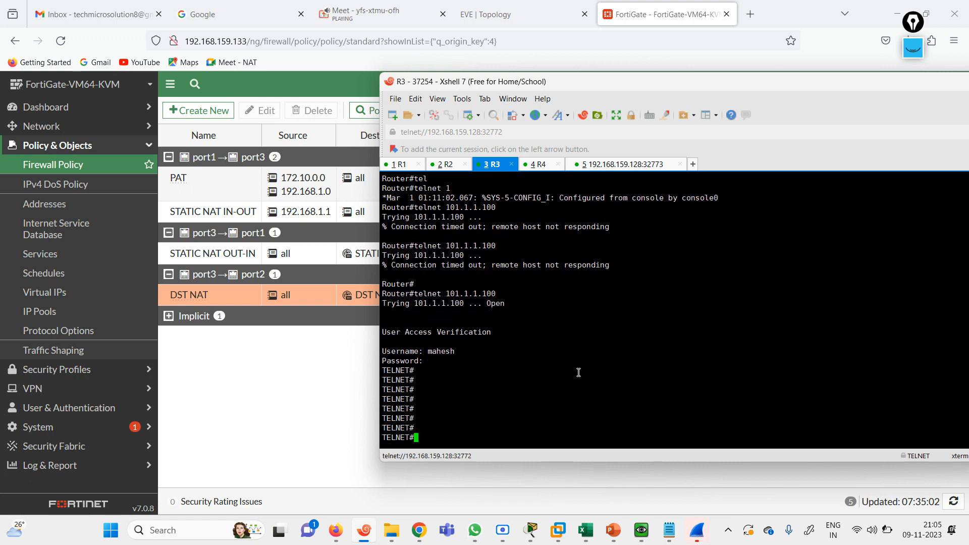
Refresh the R2 console prompt and look over the EVE lab topology beside FortiGate
left_click(445, 165)
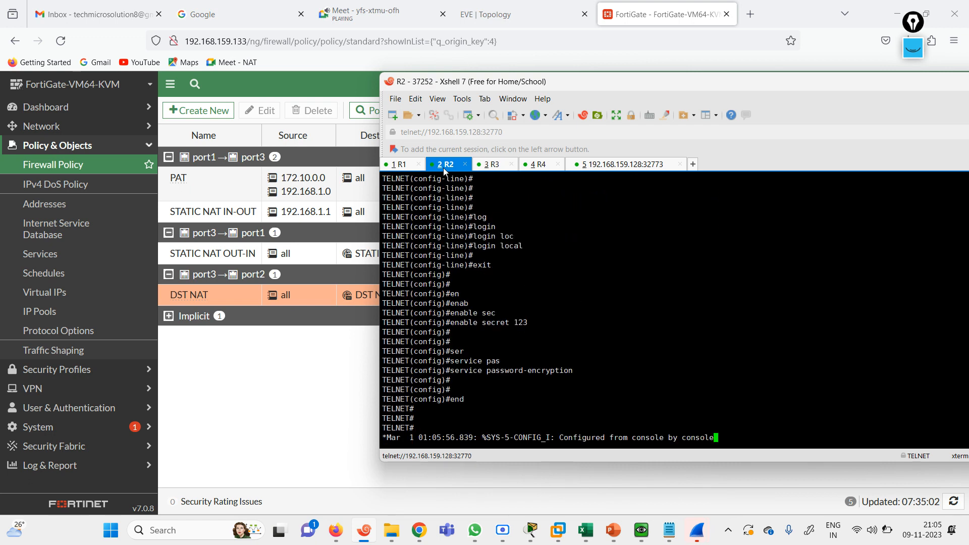
key("Return")
key("Return")
key("Return")
key("Return")
key("Return")
key("Return")
key("Return")
key("Return")
key("Return")
key("Return")
key("Return")
key("Return")
key("Return")
key("Return")
key("Return")
key("Return")
key("Return")
key("Return")
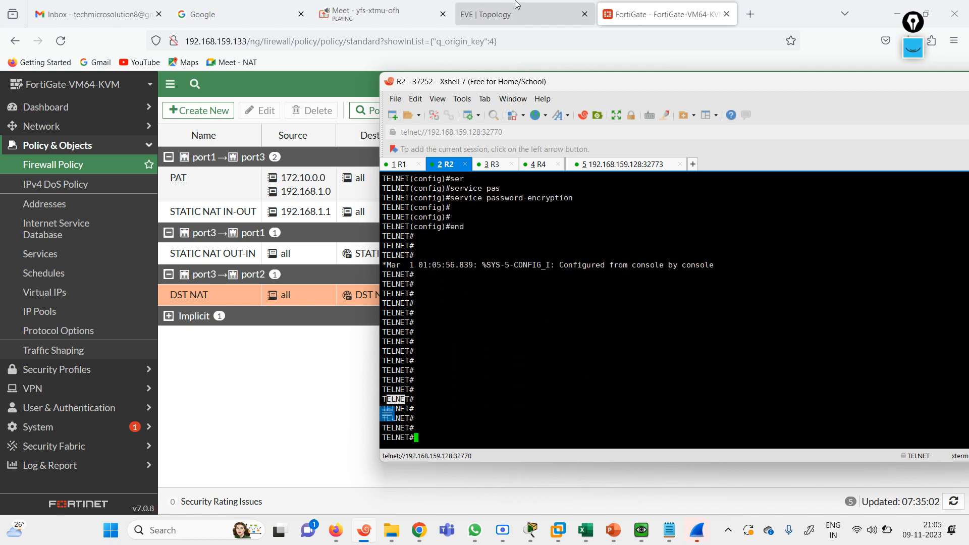
left_click(497, 19)
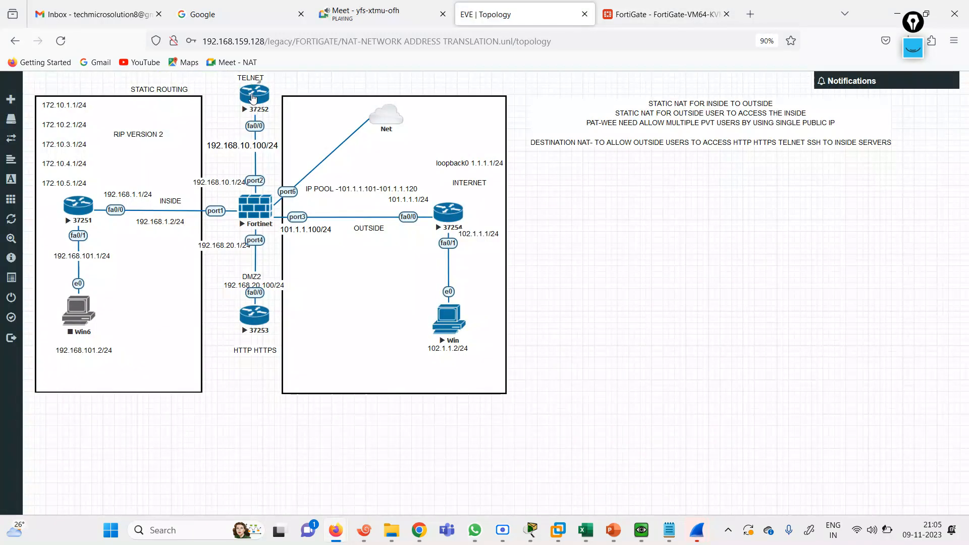
left_click(661, 14)
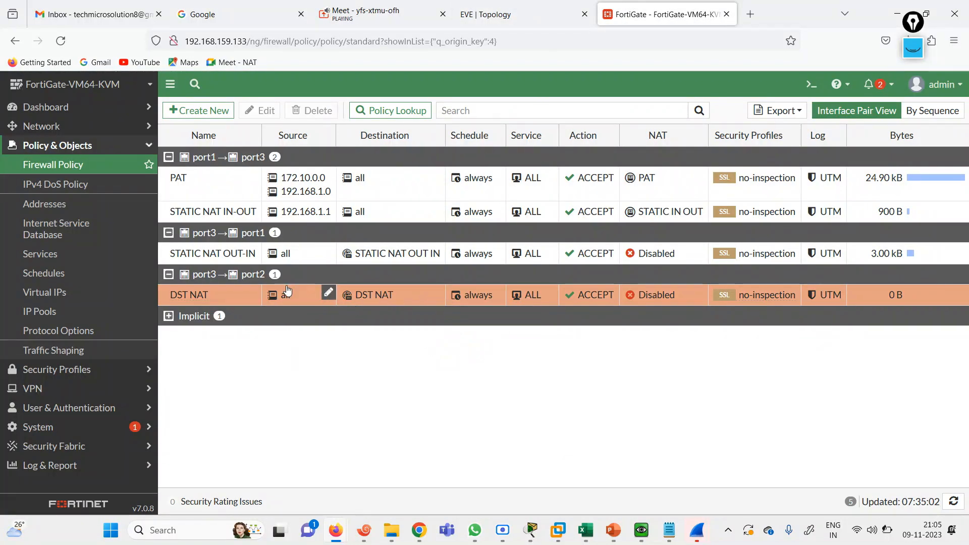
left_click(493, 6)
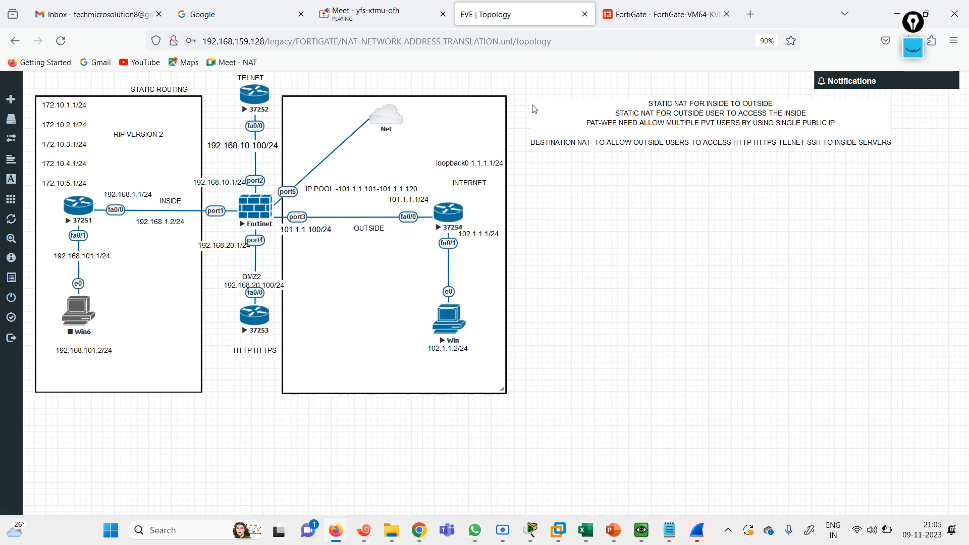
Clone the DST NAT virtual IP with external and mapped ports changed from 23 to 80
left_click(611, 15)
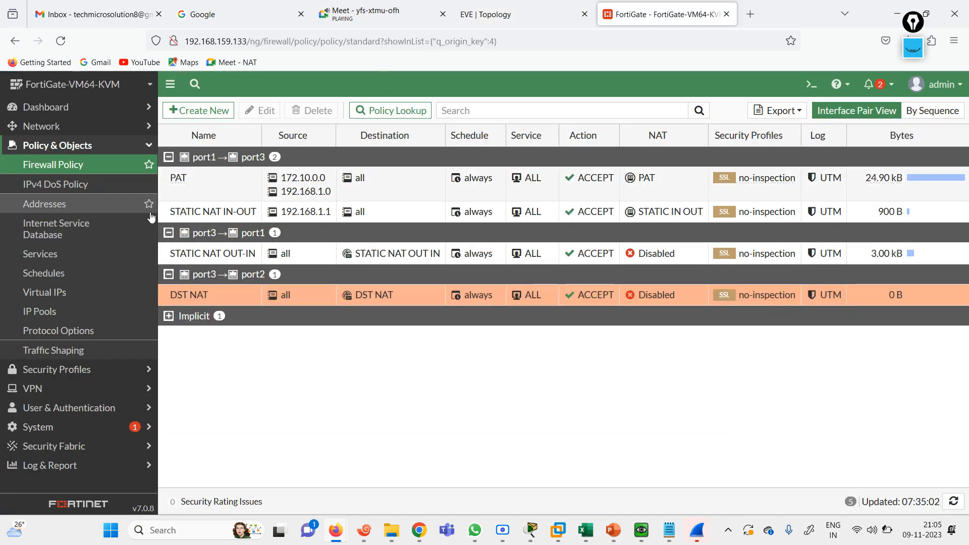
left_click(71, 296)
left_click(230, 202)
left_click(318, 110)
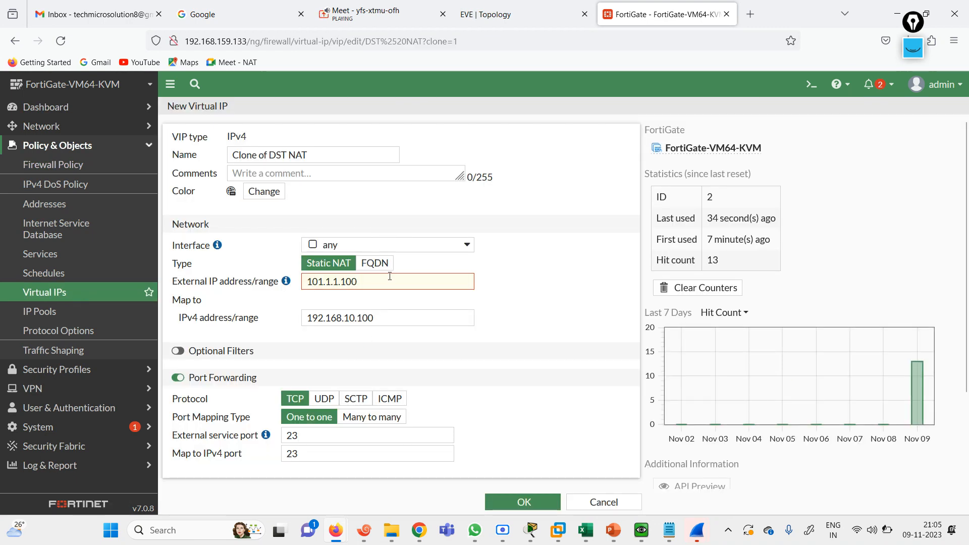
left_click(317, 442)
key("BackSpace")
key("BackSpace")
type("80")
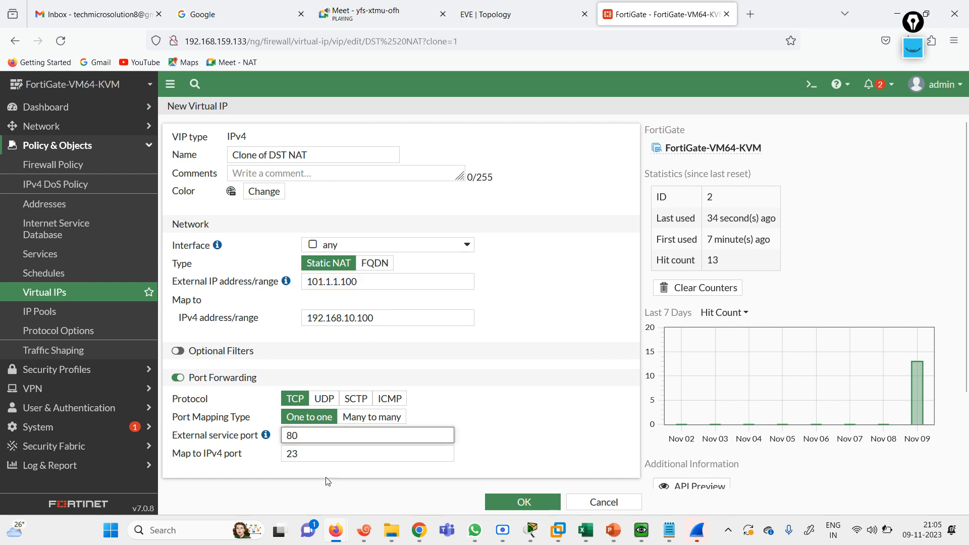
left_click(309, 458)
key("BackSpace")
key("BackSpace")
type("8")
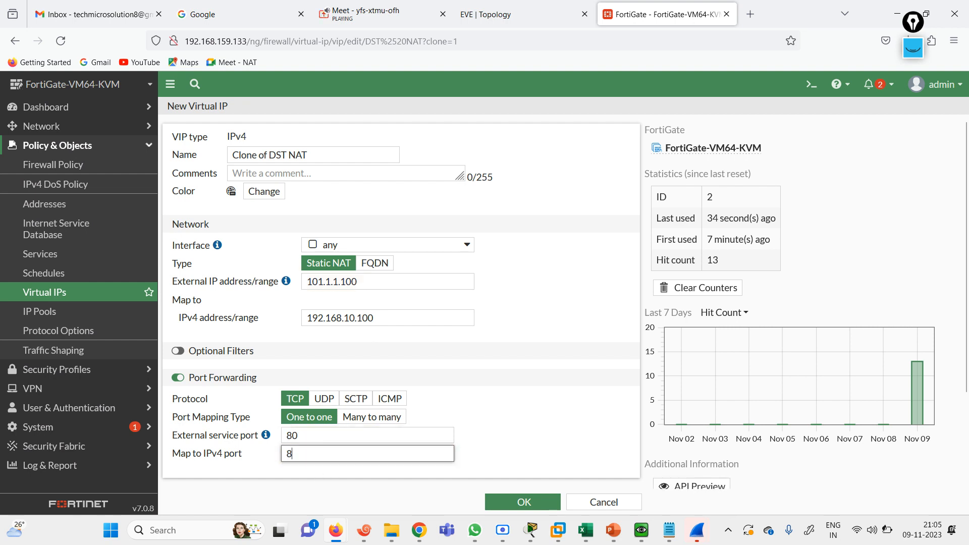
type("0")
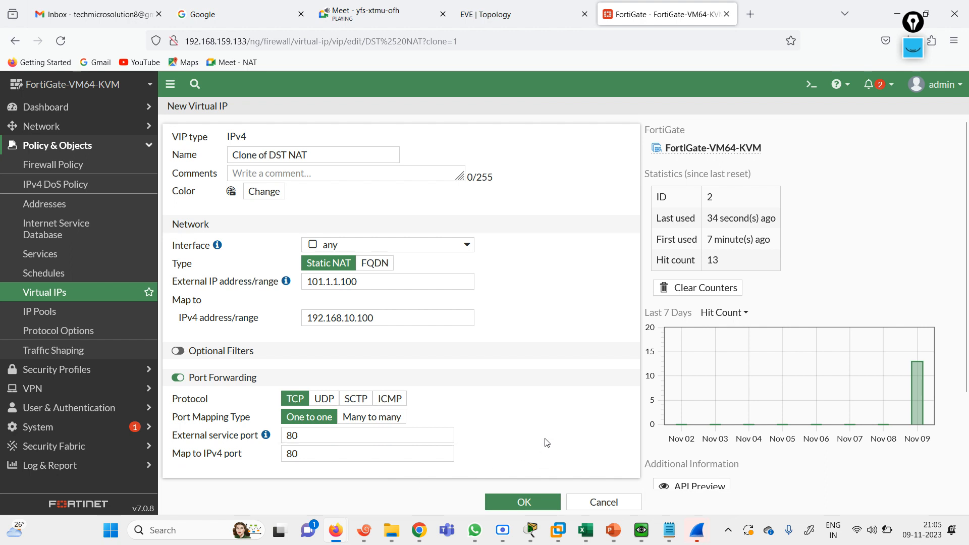
left_click(524, 503)
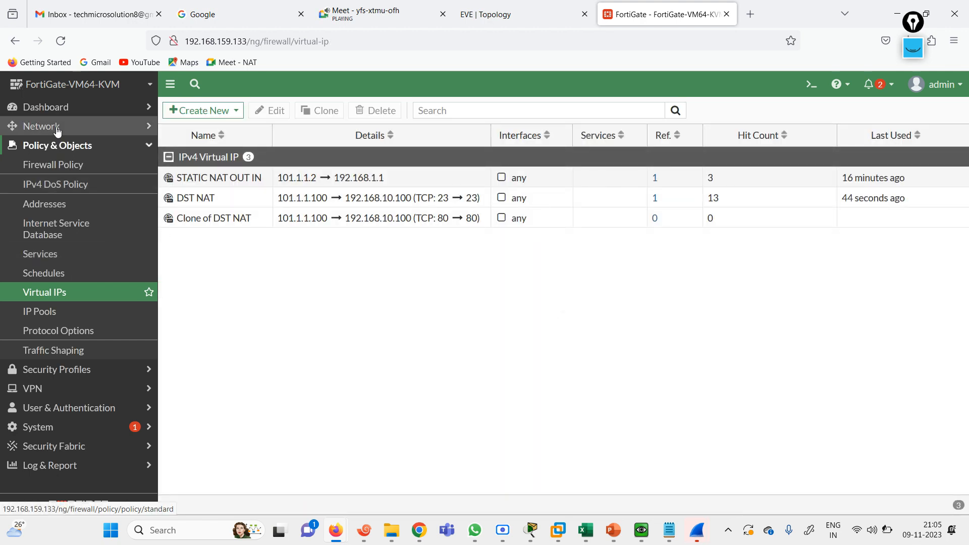
left_click(28, 164)
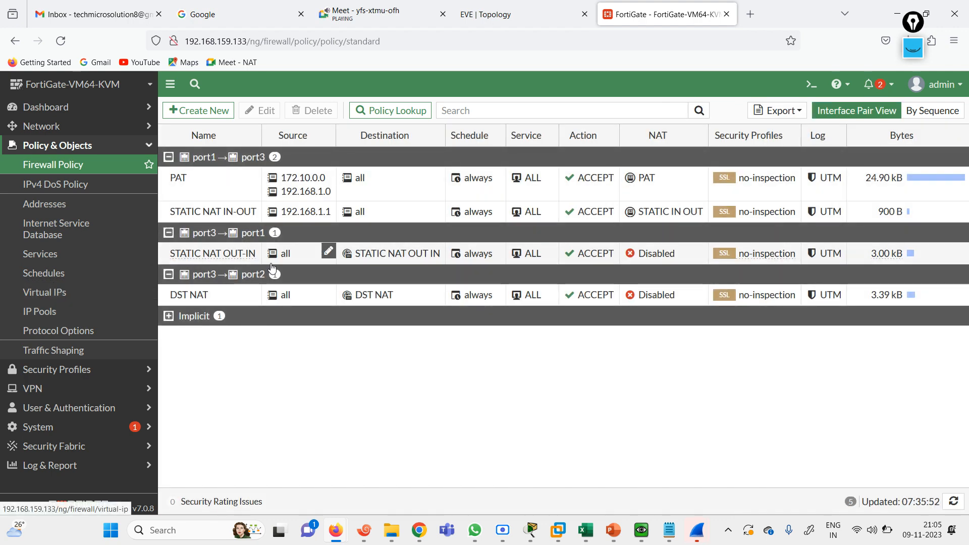
Switch the policy list to sequence order and select the DST NAT policy
left_click(198, 300)
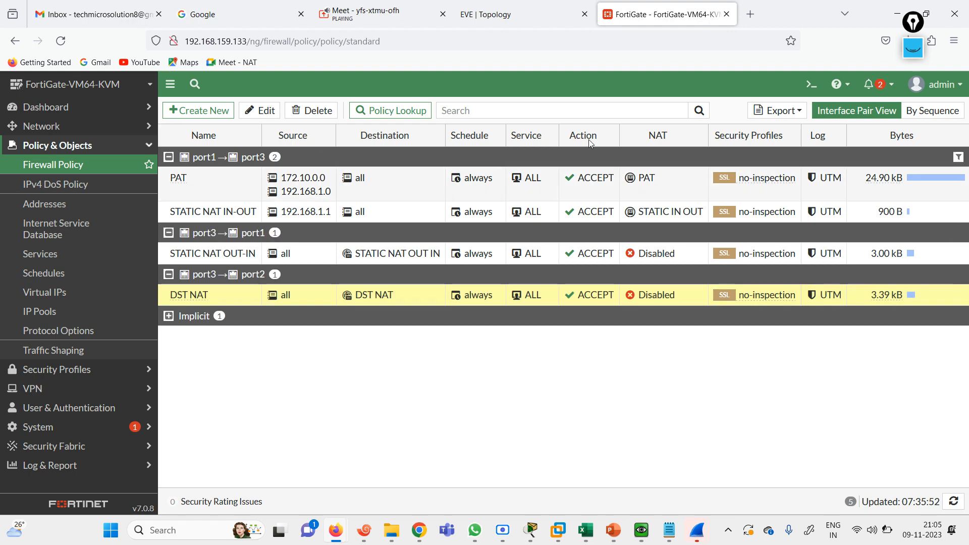
left_click(923, 112)
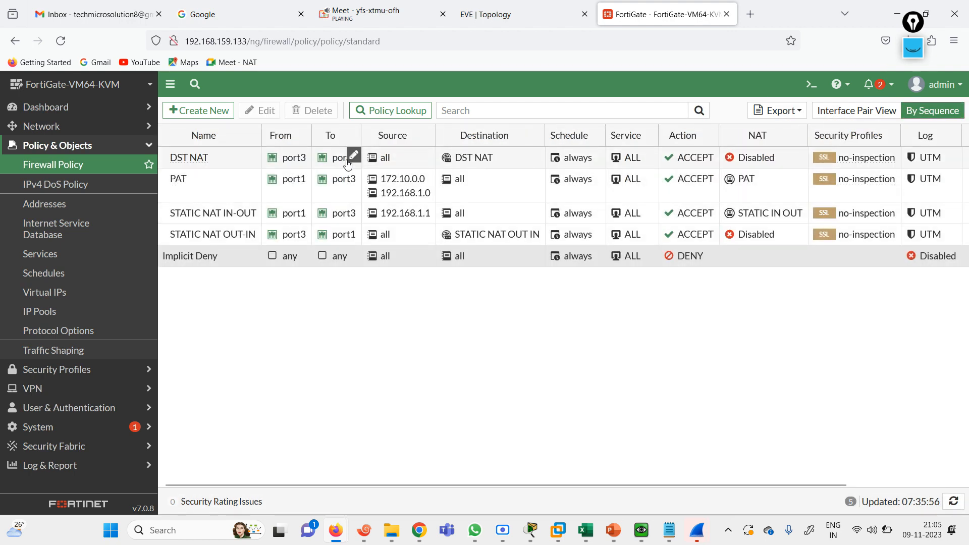
left_click(184, 160)
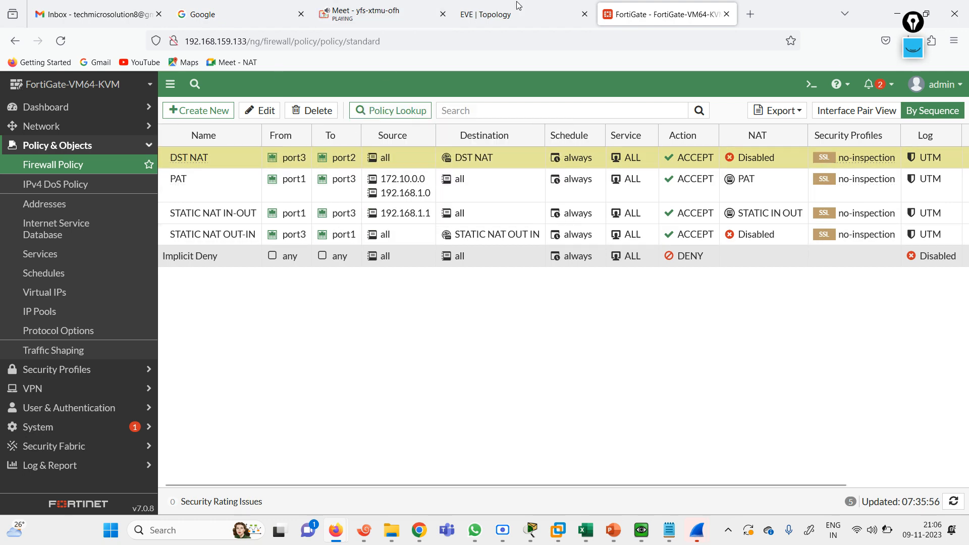
left_click(536, 14)
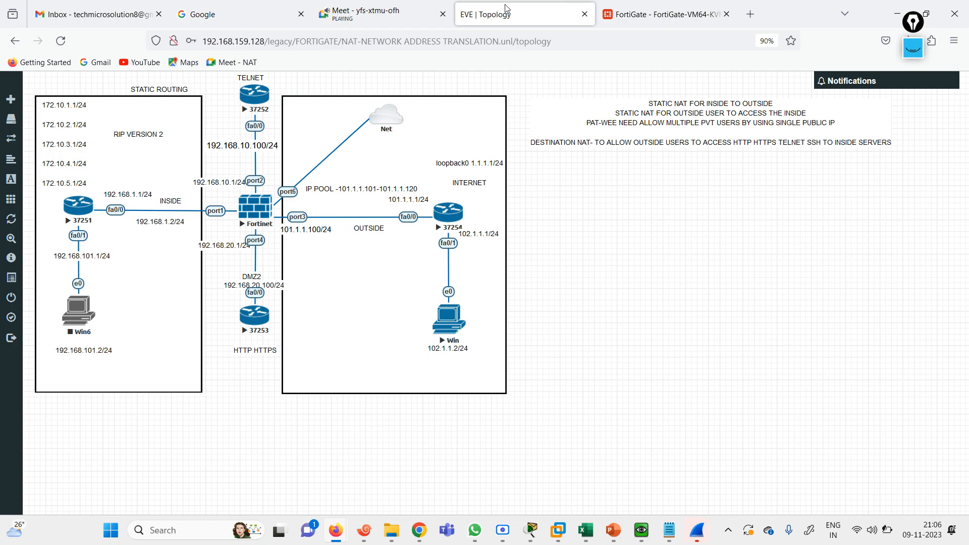
left_click(656, 15)
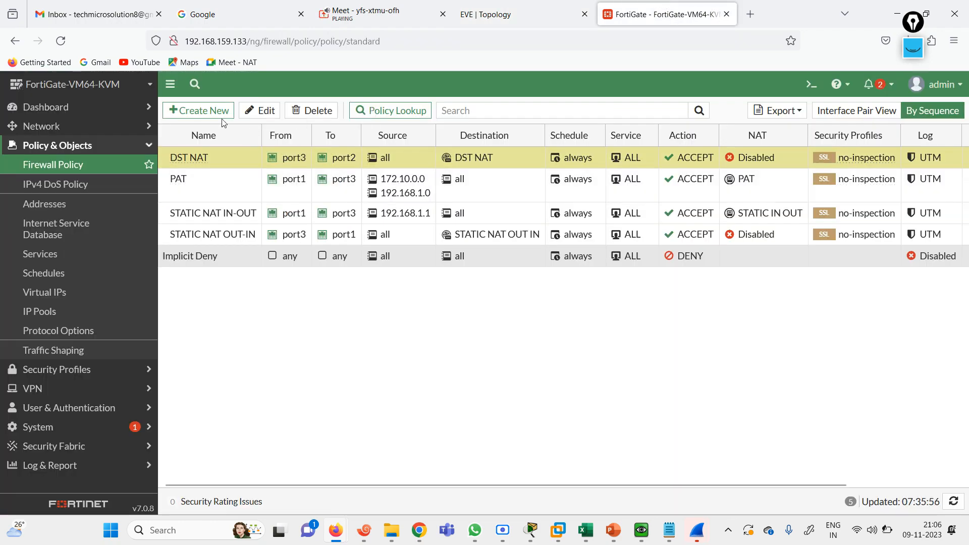
Start a new policy named DST HTTP with port3 incoming, port4 outgoing and source all
left_click(197, 110)
left_click(322, 152)
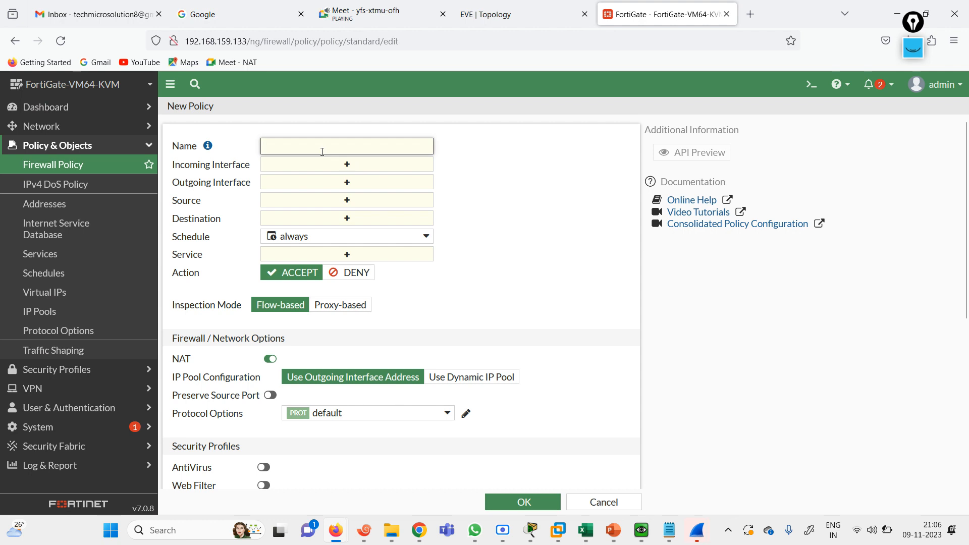
type("DST HTTP")
left_click(379, 170)
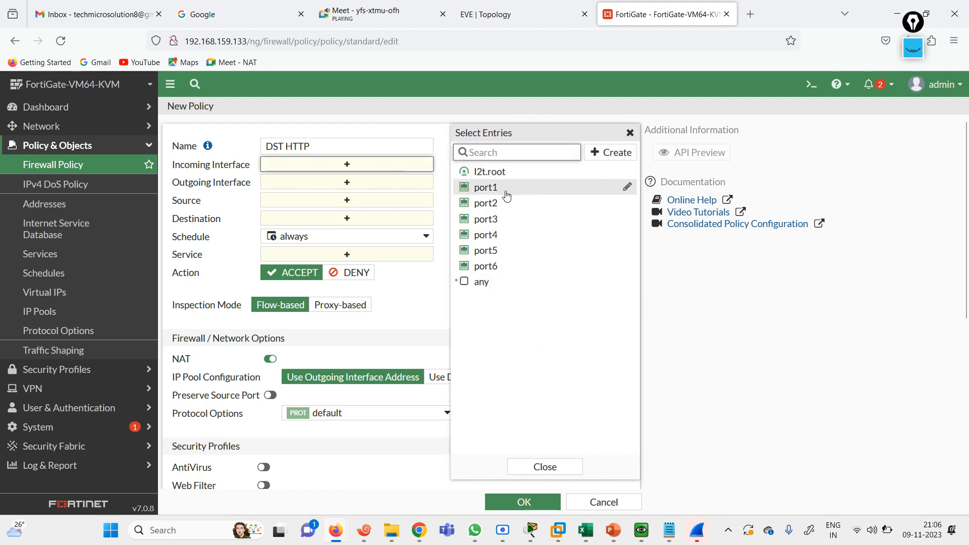
left_click(492, 219)
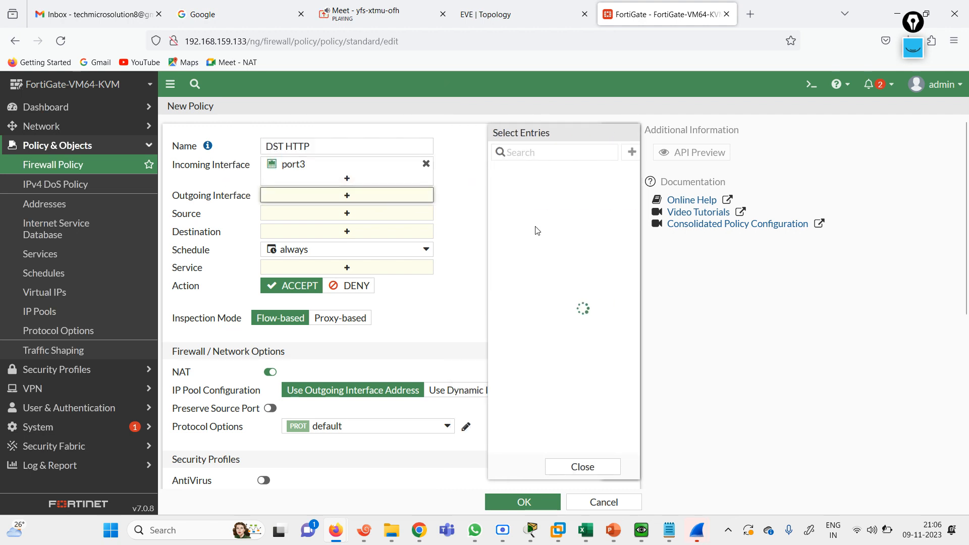
left_click(507, 238)
left_click(343, 230)
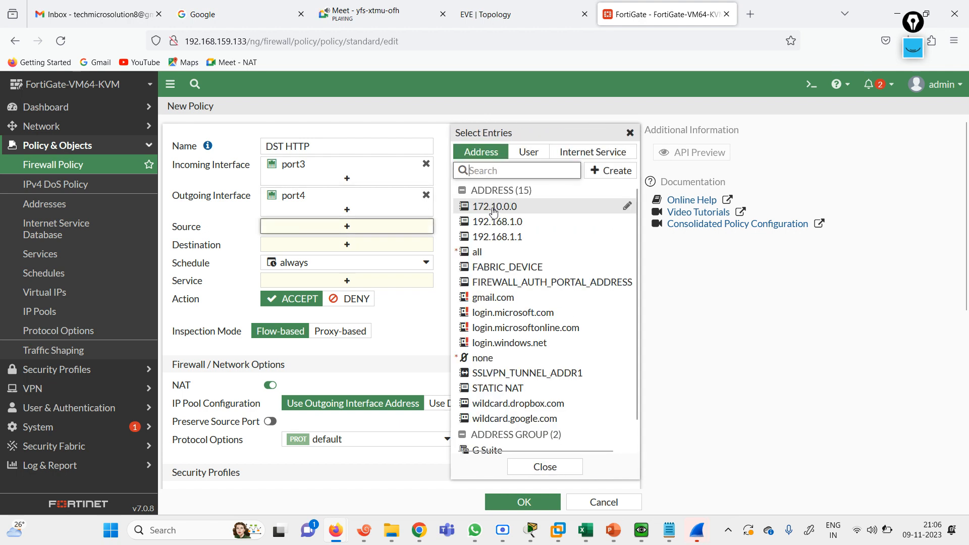
left_click(483, 252)
Begin creating a new destination object, abandoning a first attempt at a plain address
left_click(362, 256)
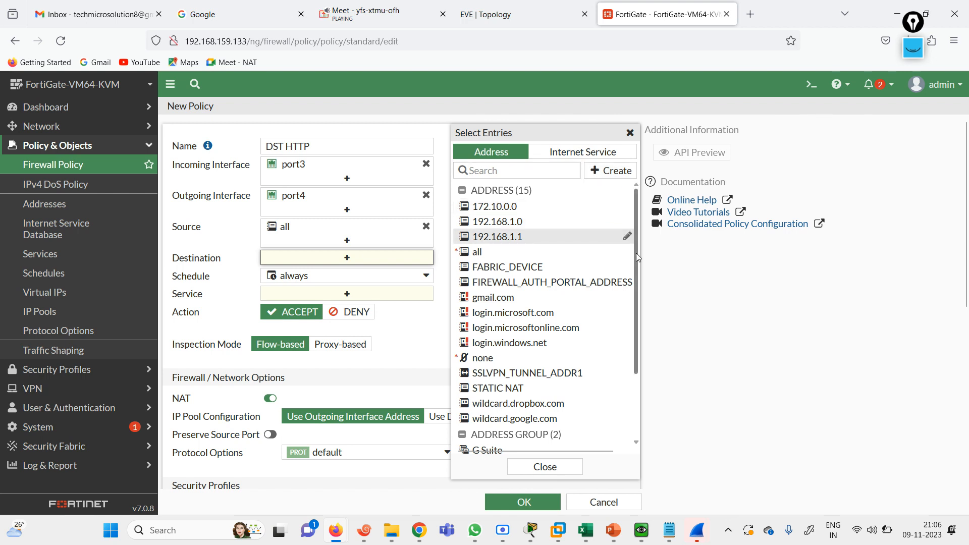
left_click_drag(636, 253, 634, 352)
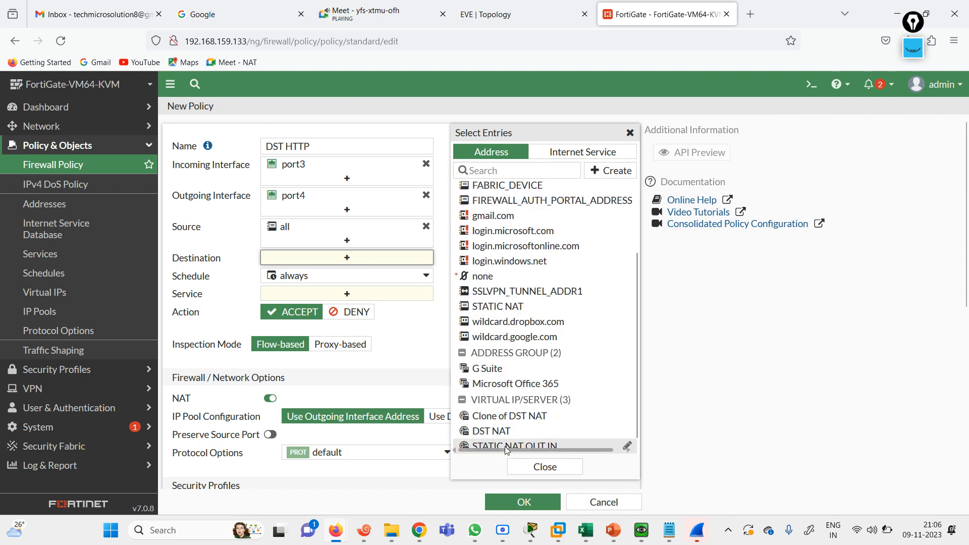
mouse_move(508, 448)
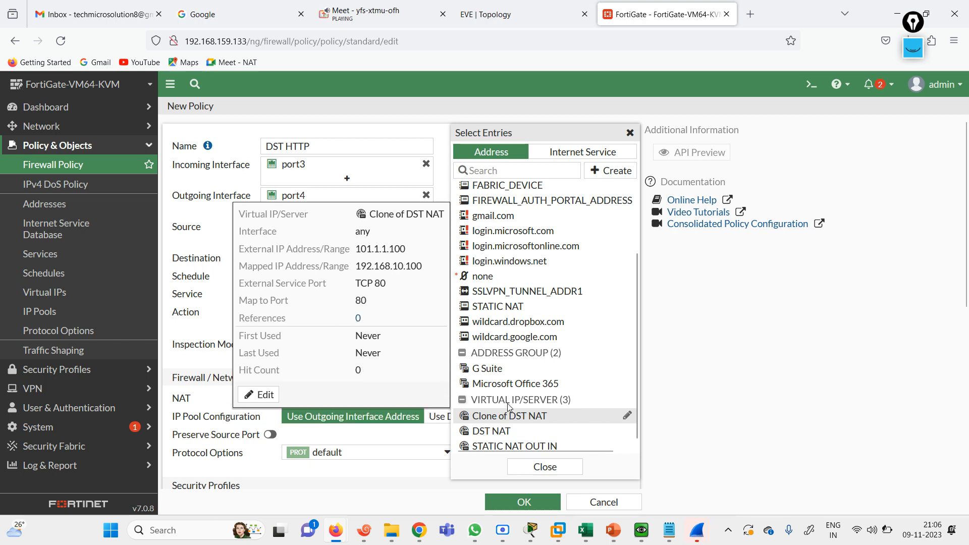
left_click(608, 170)
left_click(483, 212)
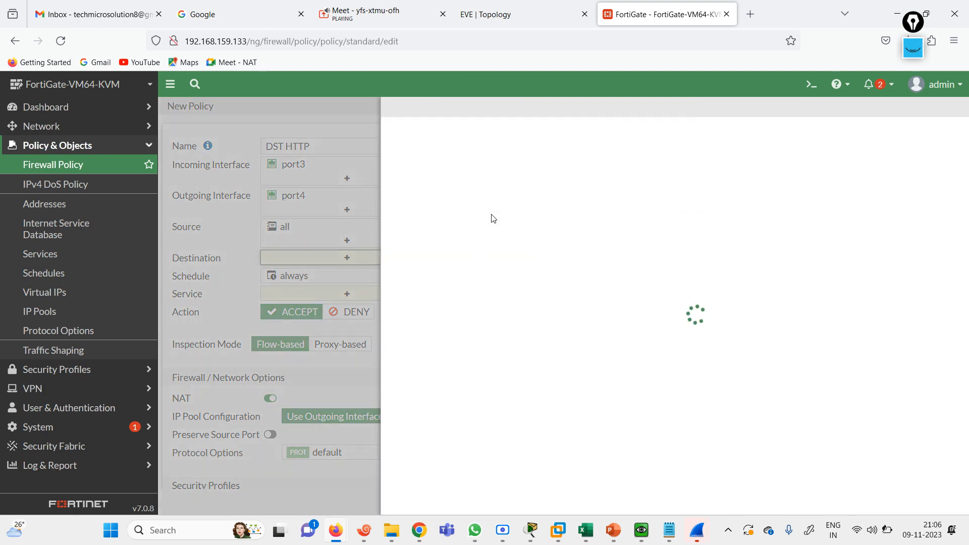
left_click(685, 298)
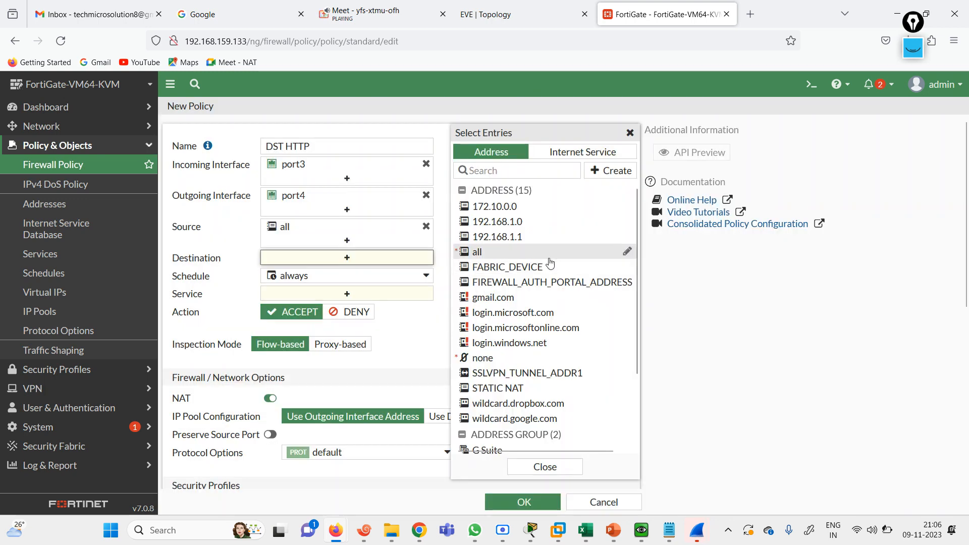
left_click(613, 173)
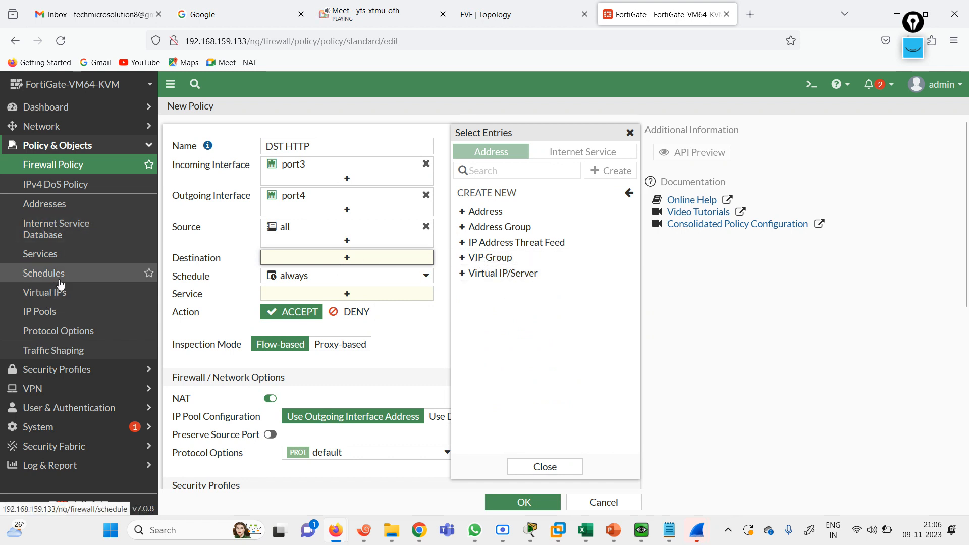
Try a new virtual IP with external IP 101.1.1.100, then cancel it over the VIP conflict
left_click(491, 273)
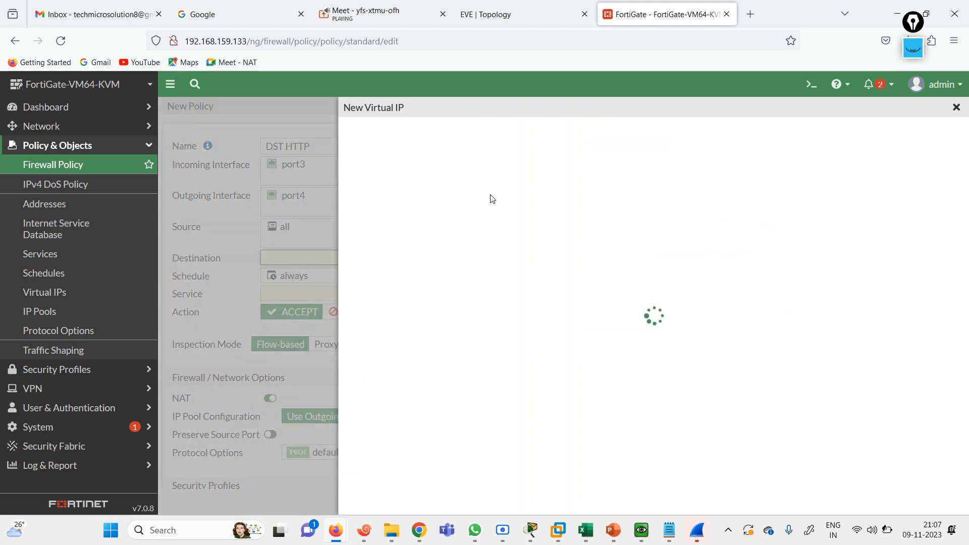
left_click(439, 160)
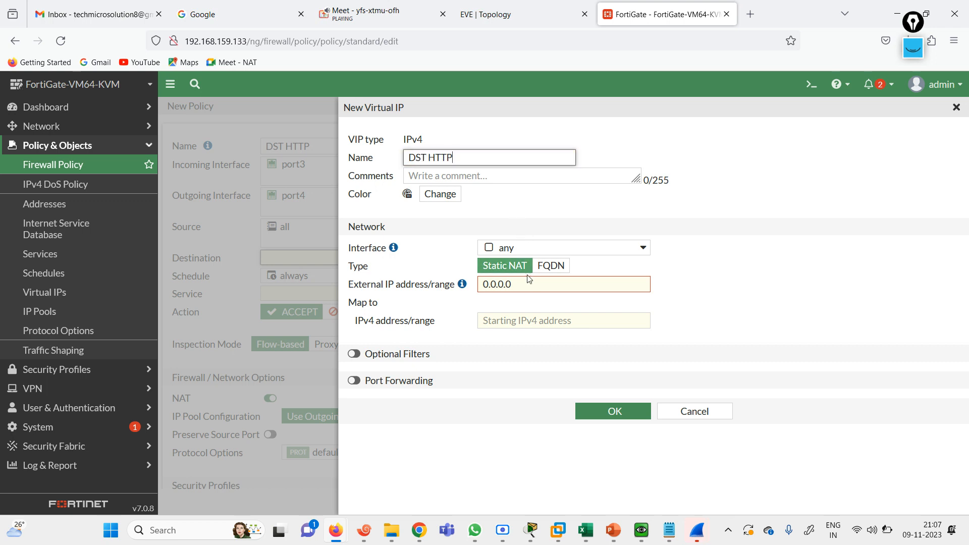
left_click(494, 284)
type("1")
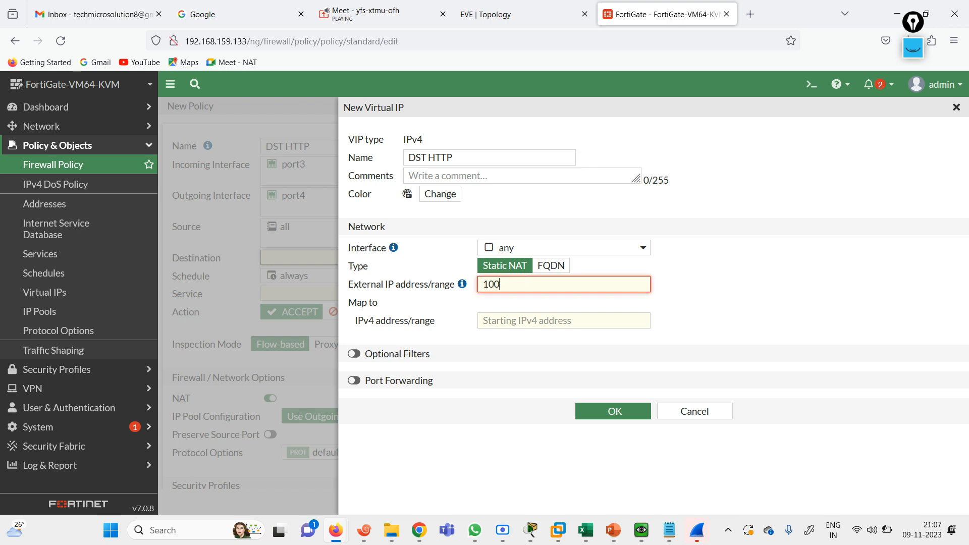
left_click(469, 11)
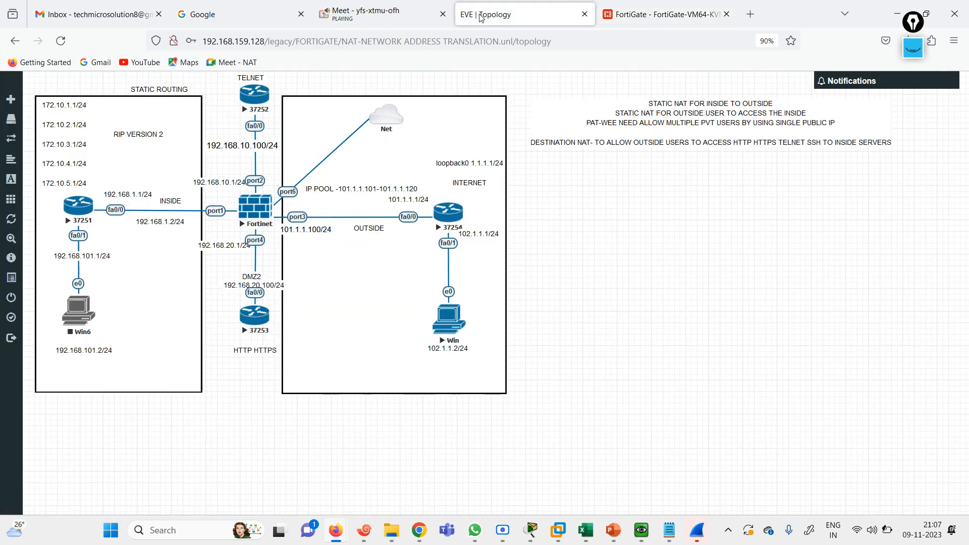
left_click(616, 6)
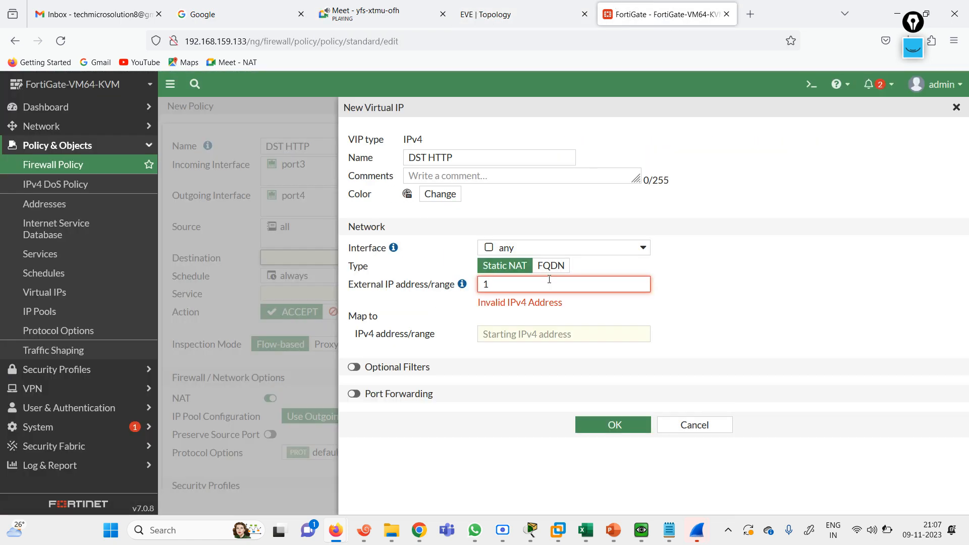
type("00")
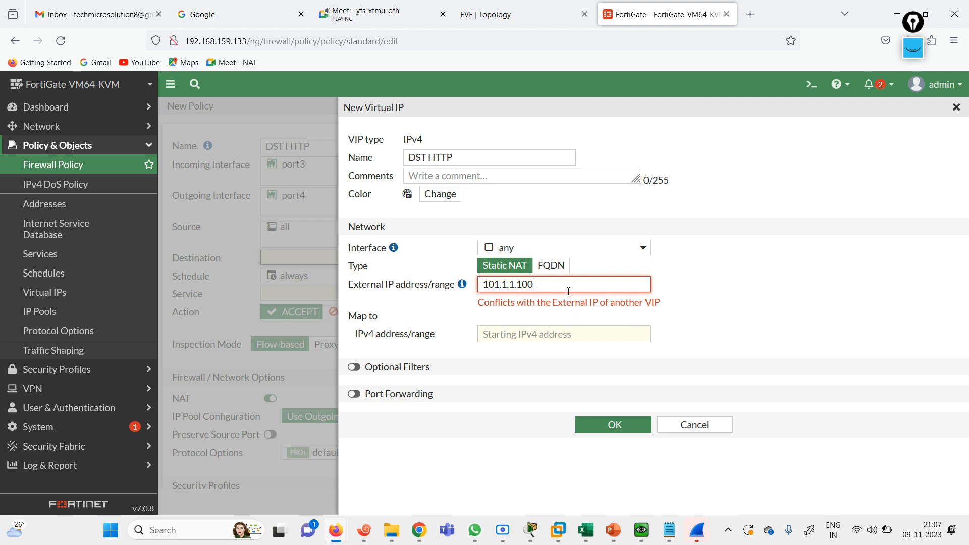
left_click(681, 428)
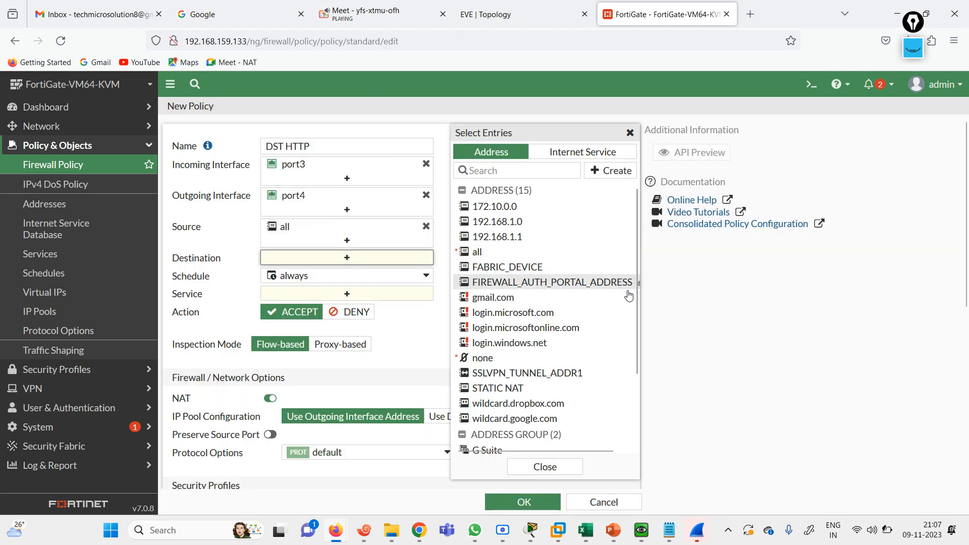
scroll(635, 313, "down", 3)
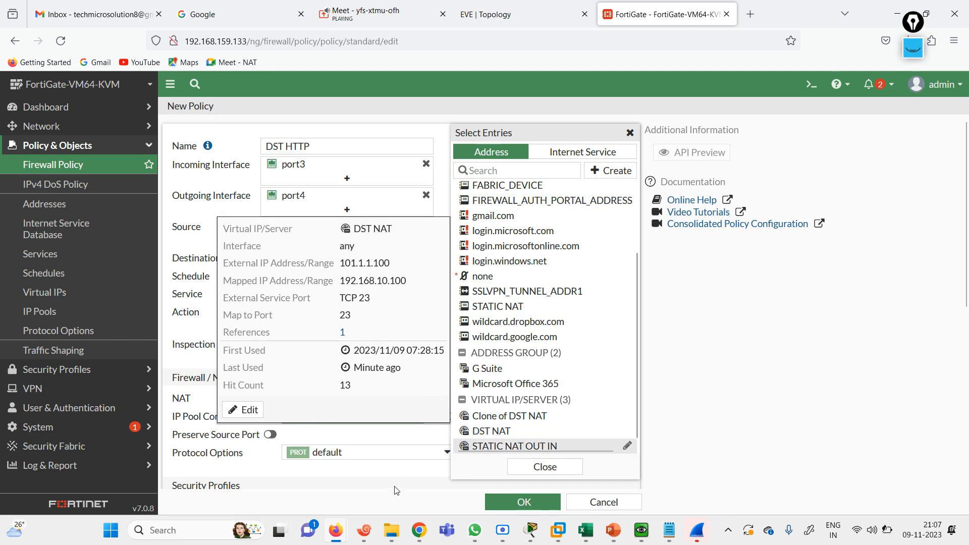
left_click(168, 342)
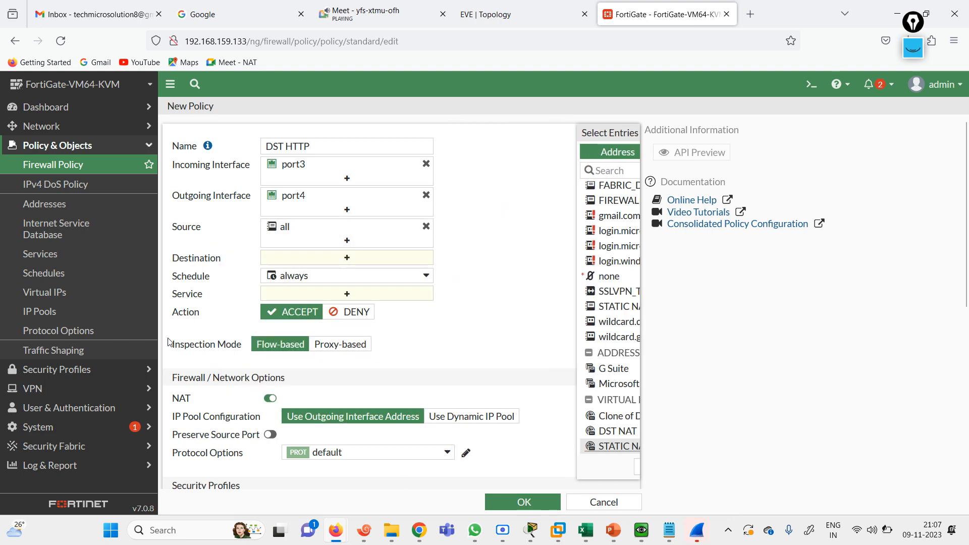
Rename Clone of DST NAT to HTTPDST NAT and change its mapped IP to 192.168.20.100
left_click(60, 297)
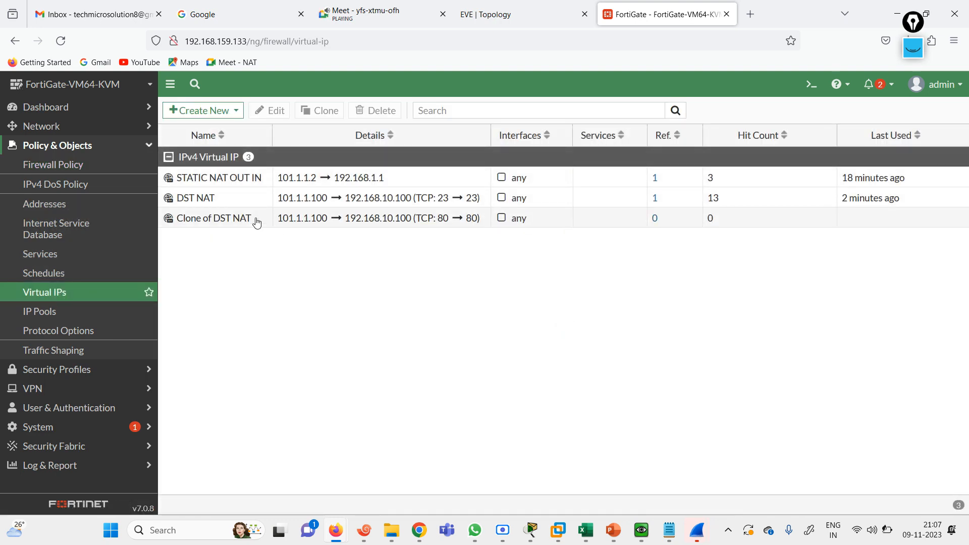
double_click(246, 221)
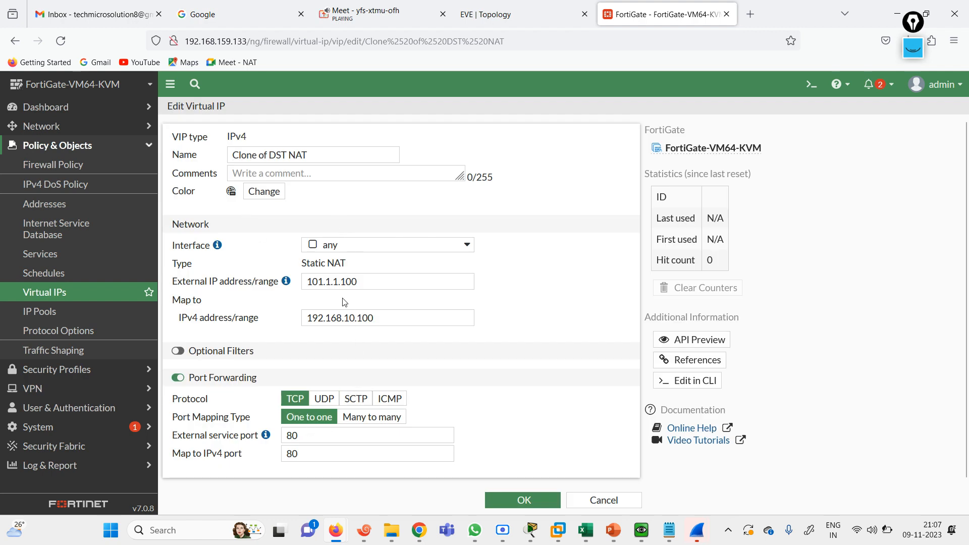
left_click(348, 318)
key("BackSpace")
type("2")
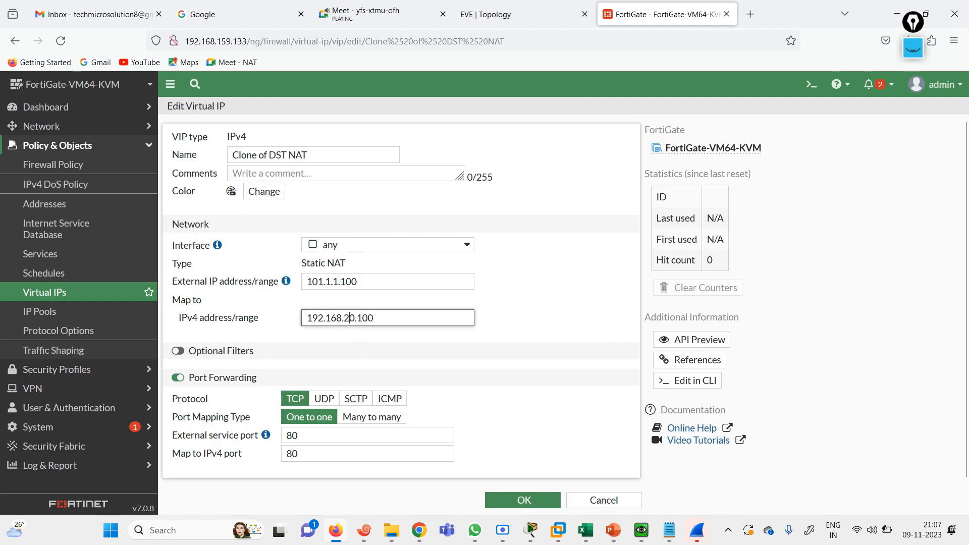
left_click(270, 155)
left_click_drag(270, 155, 141, 133)
type("HTTP")
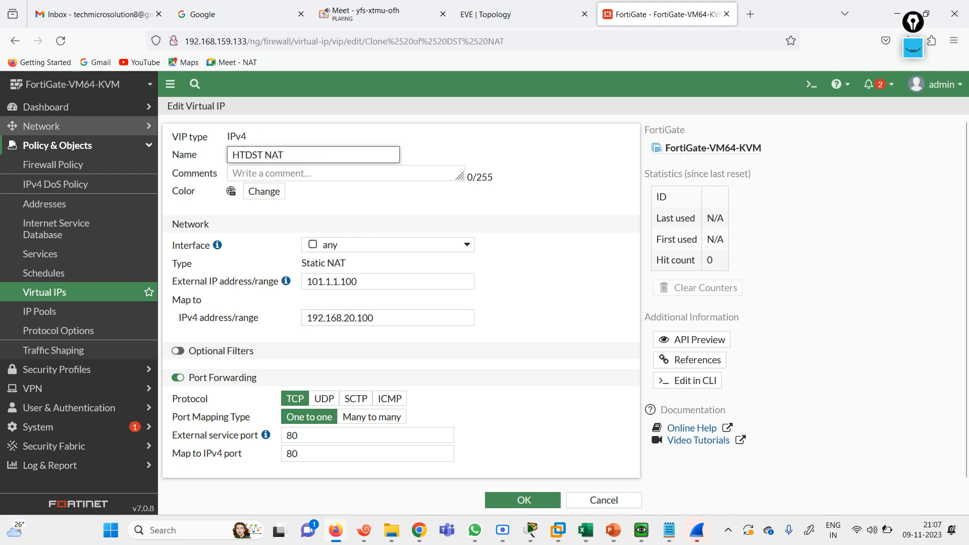
left_click(524, 500)
left_click(53, 165)
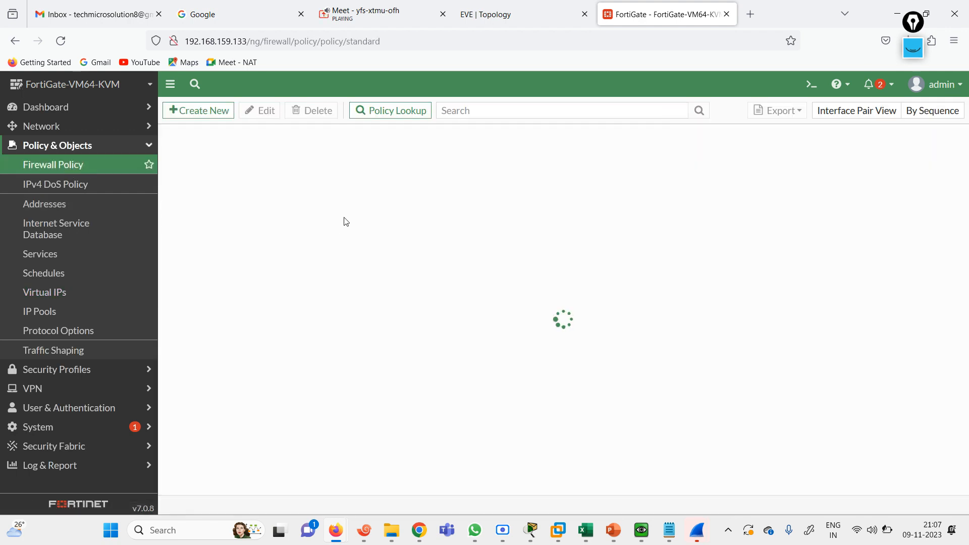
Begin the DST HTTP policy with port3 incoming, port4 outgoing and source all
left_click(215, 110)
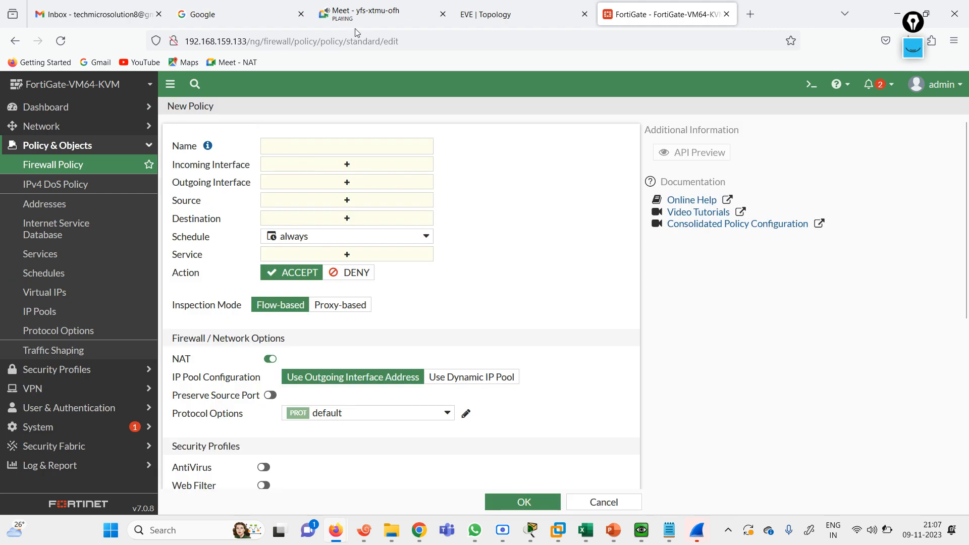
left_click(486, 11)
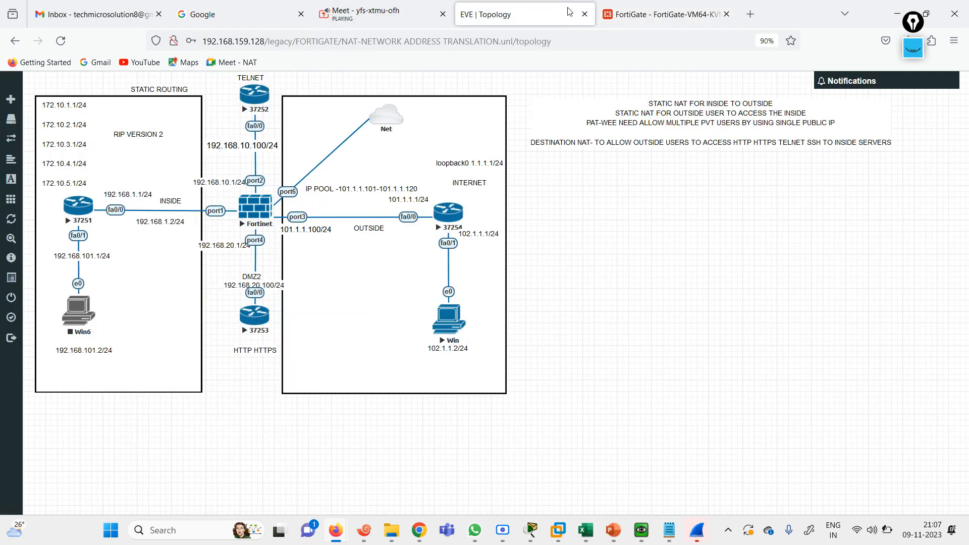
left_click(623, 5)
left_click(340, 153)
type("DST HTTP")
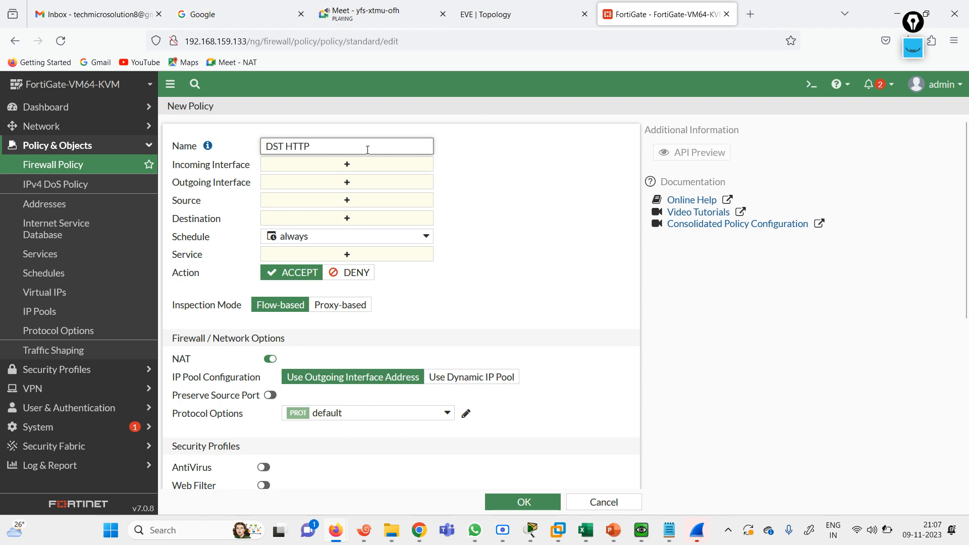
left_click(361, 170)
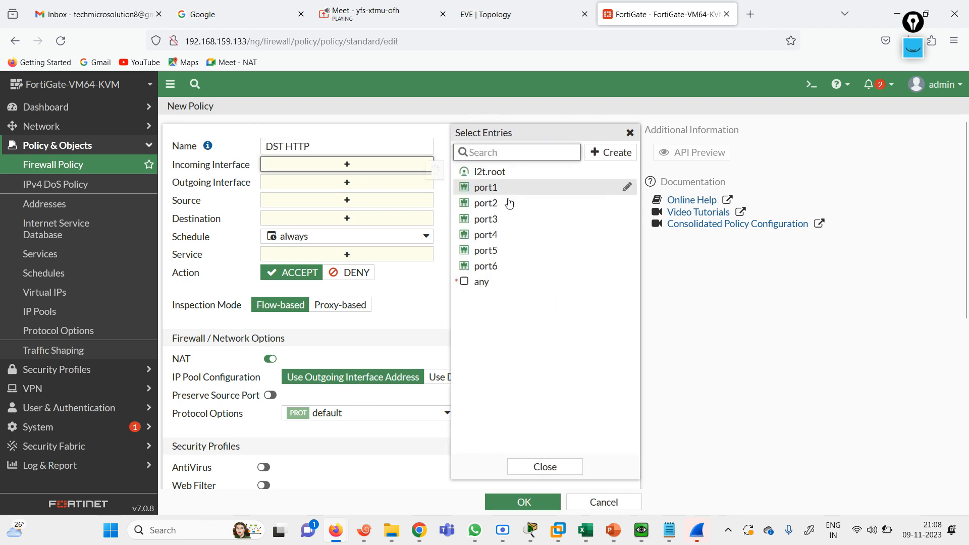
left_click(507, 218)
left_click(377, 198)
left_click(531, 236)
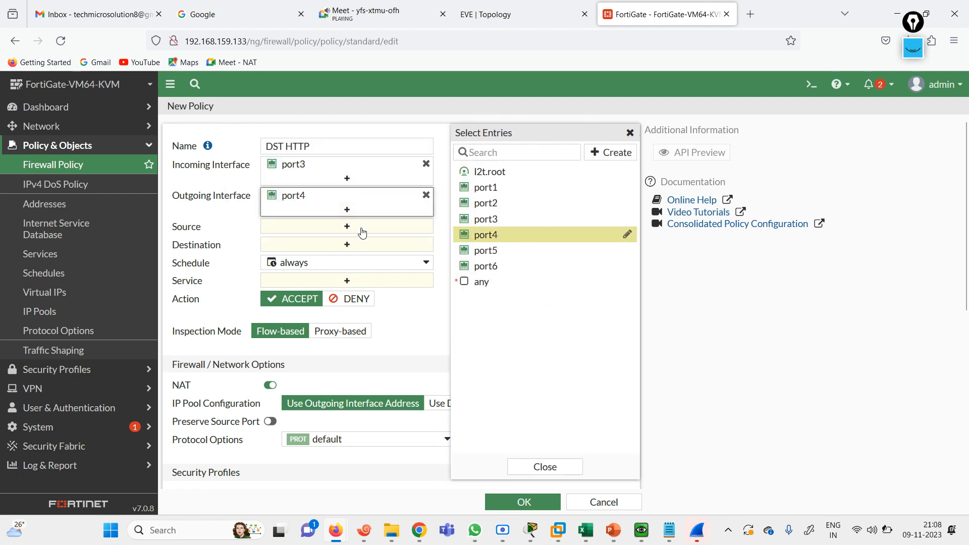
left_click(366, 232)
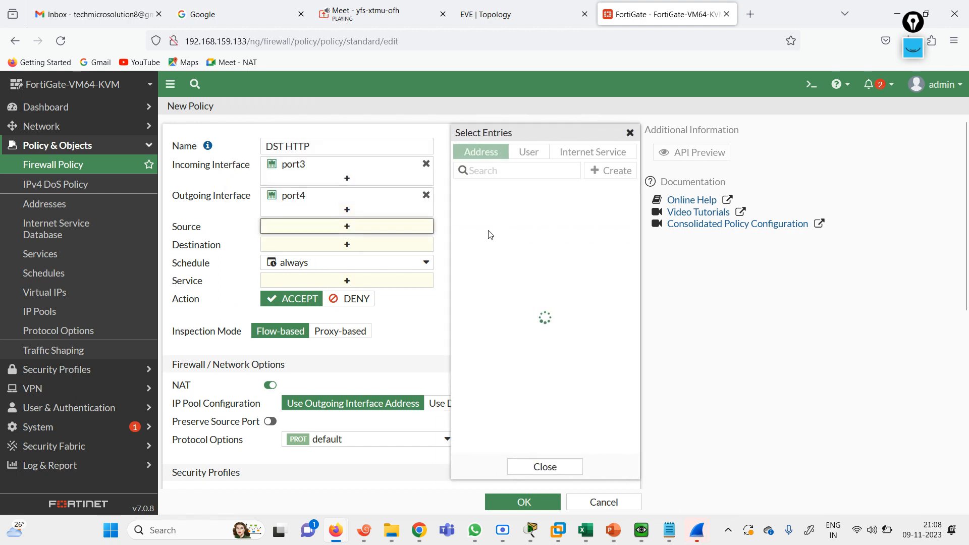
left_click(500, 251)
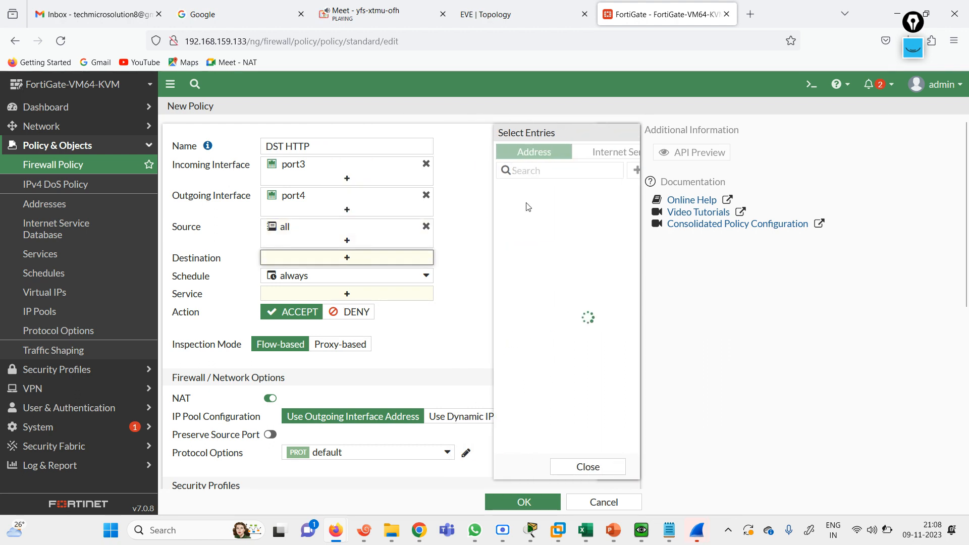
Set destination HTTPDST NAT and service ALL, then save the DST HTTP policy
left_click(497, 252)
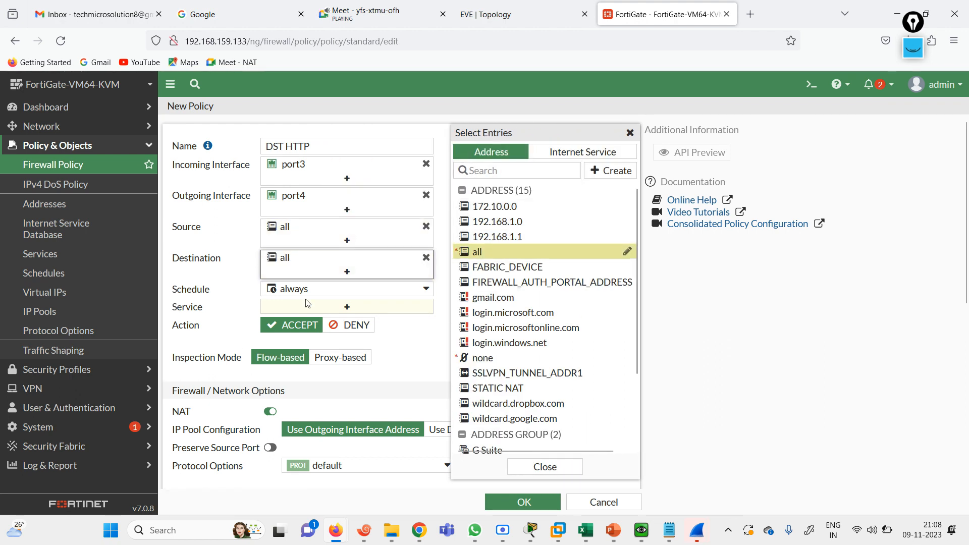
left_click(328, 309)
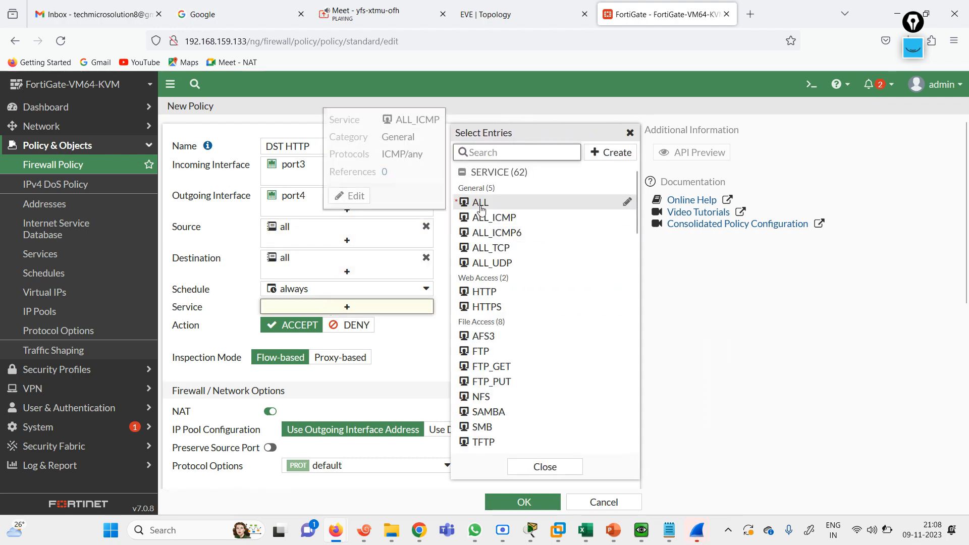
left_click(480, 202)
left_click(406, 358)
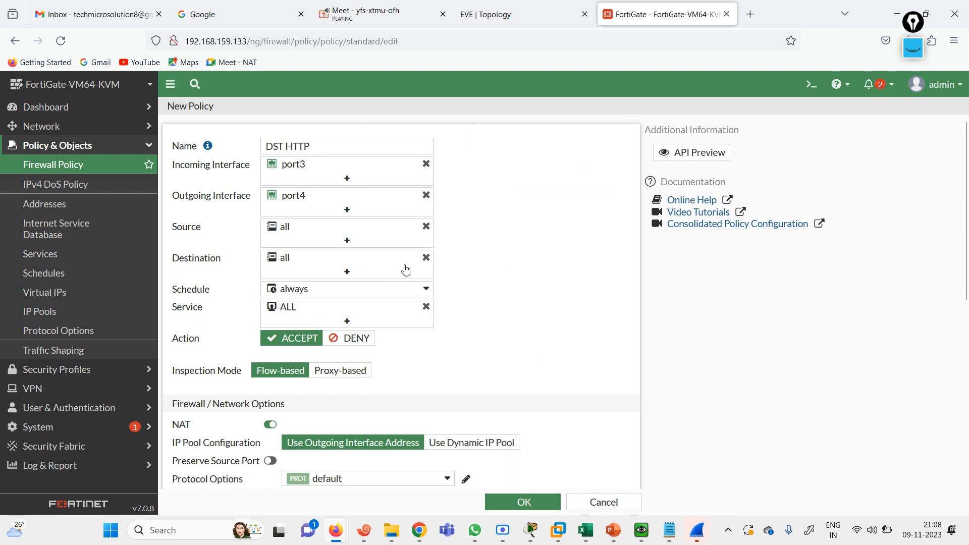
left_click(426, 258)
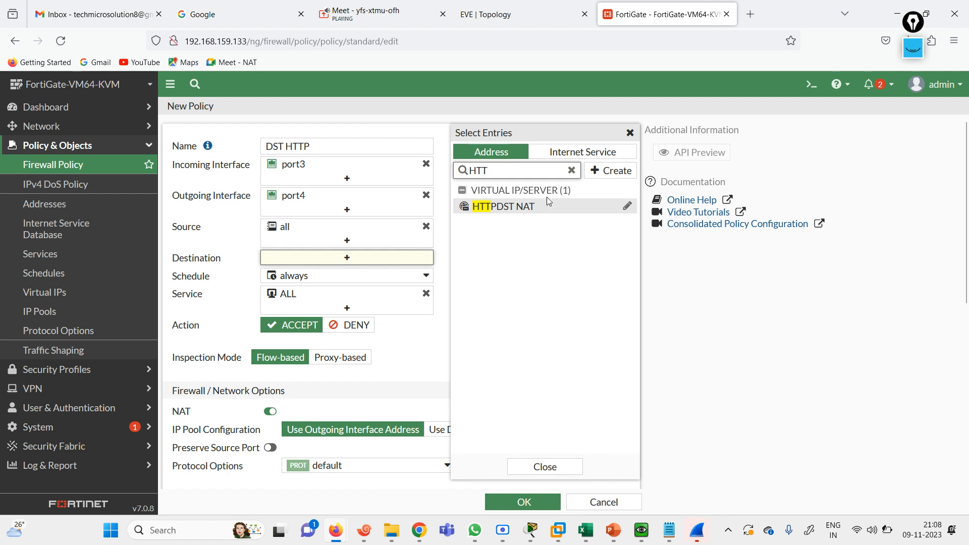
left_click(529, 209)
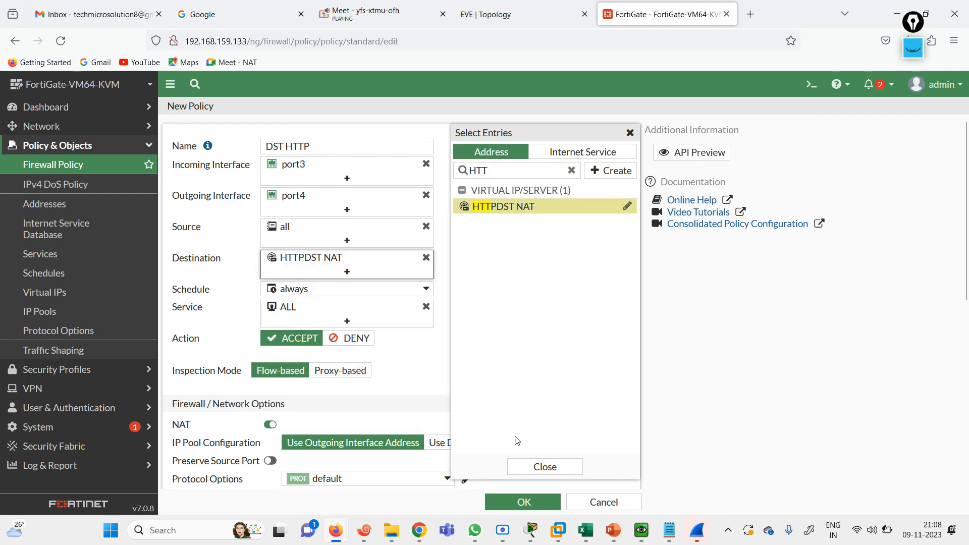
left_click(525, 503)
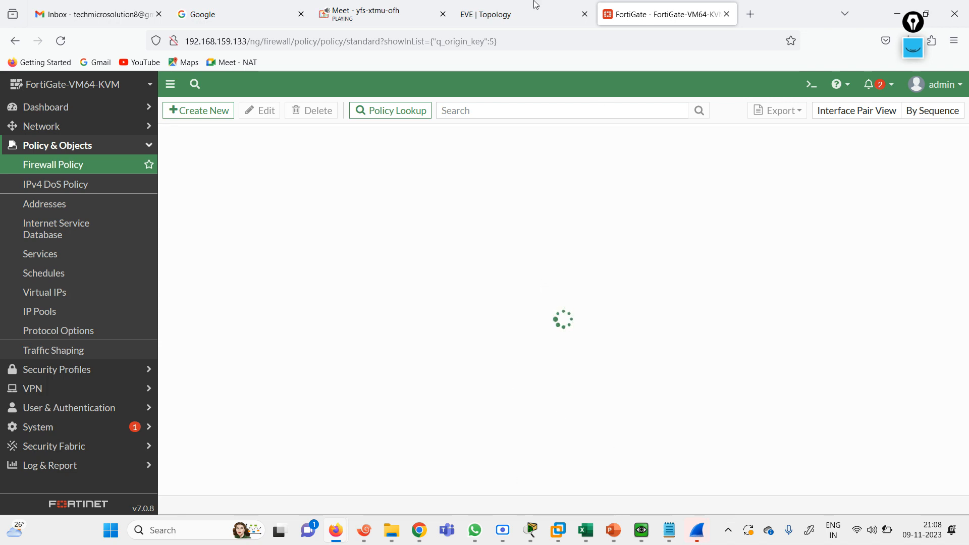
Open the outside Win host's console from the topology and position the VM window
left_click(504, 5)
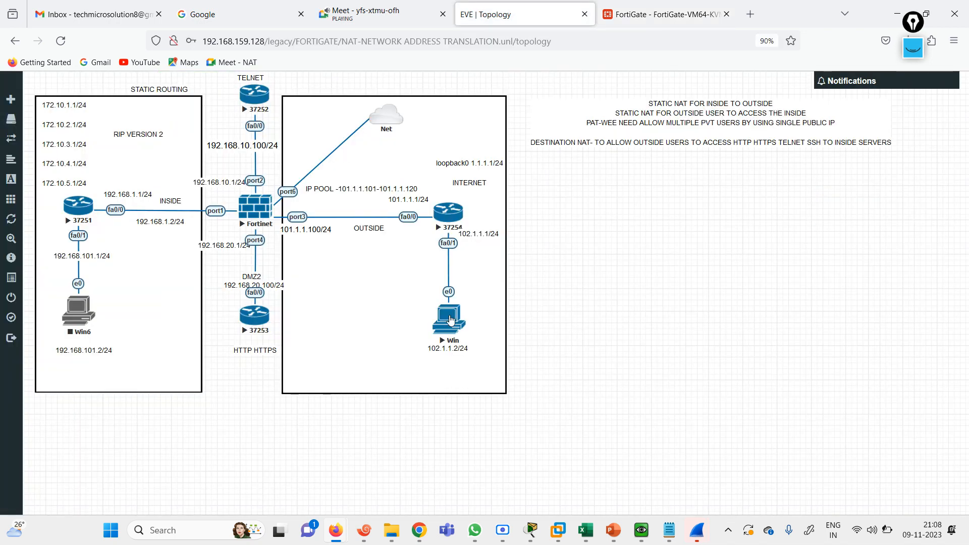
left_click(642, 530)
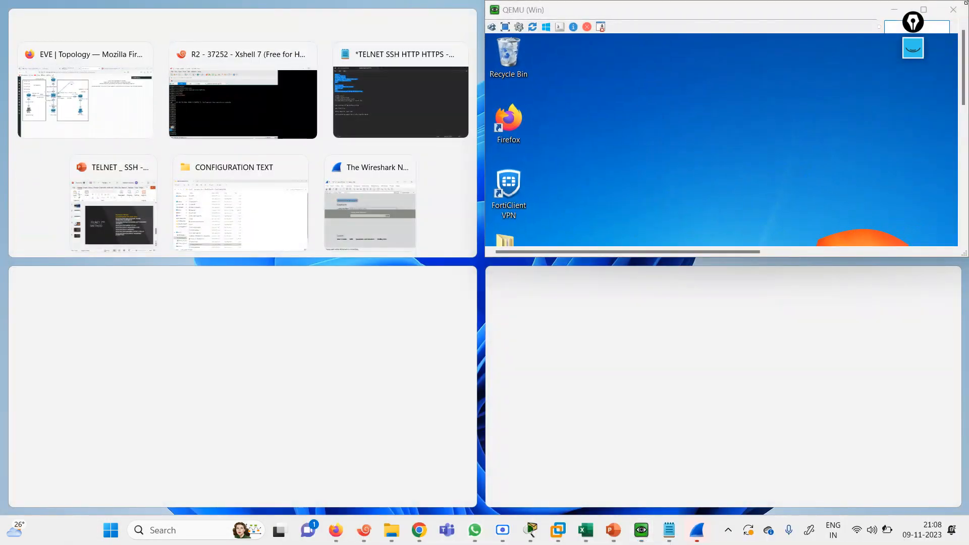
left_click(924, 10)
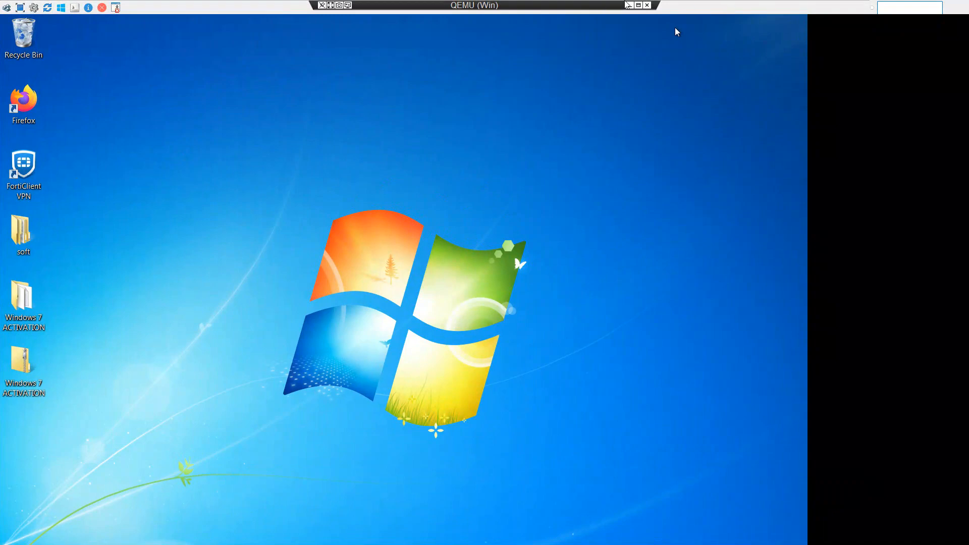
left_click(638, 5)
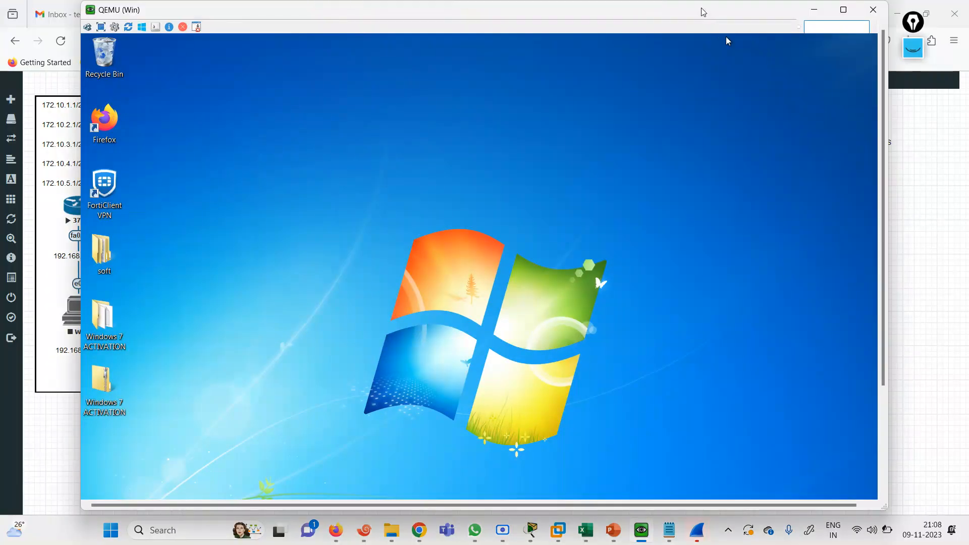
left_click_drag(703, 11, 802, 15)
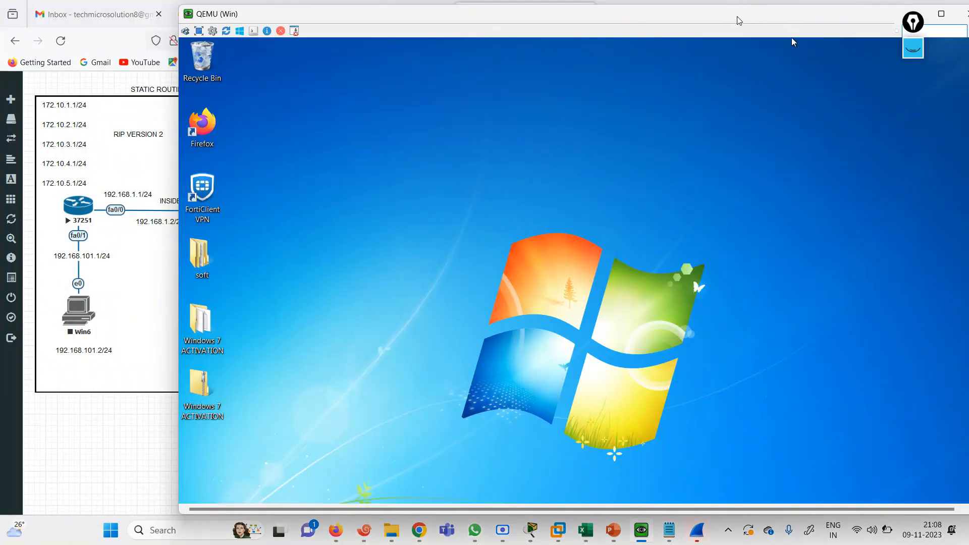
left_click_drag(736, 15, 664, 11)
scroll(898, 141, "down", 3)
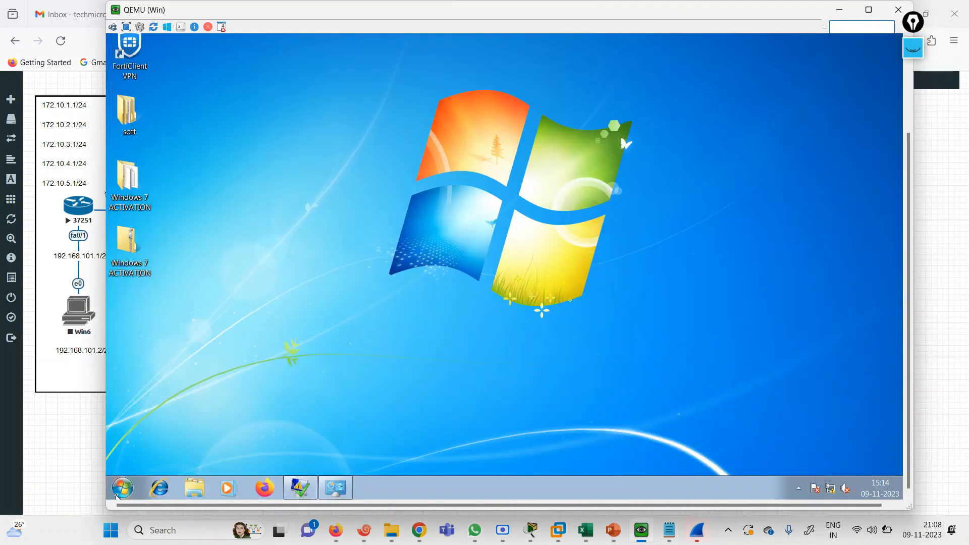
Open a command prompt and ping 102.1.1.1, then 101.1.1.100
left_click(116, 495)
type("CMD")
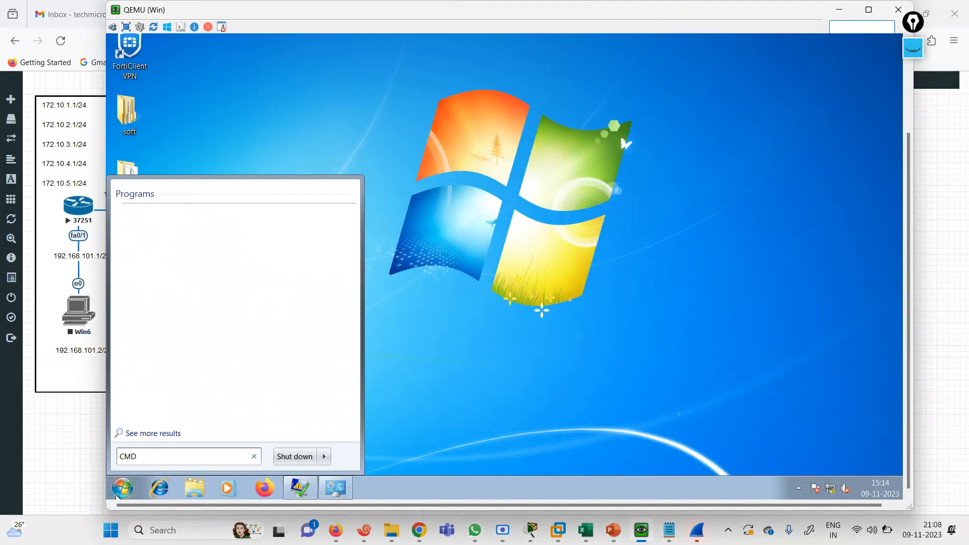
key("Return")
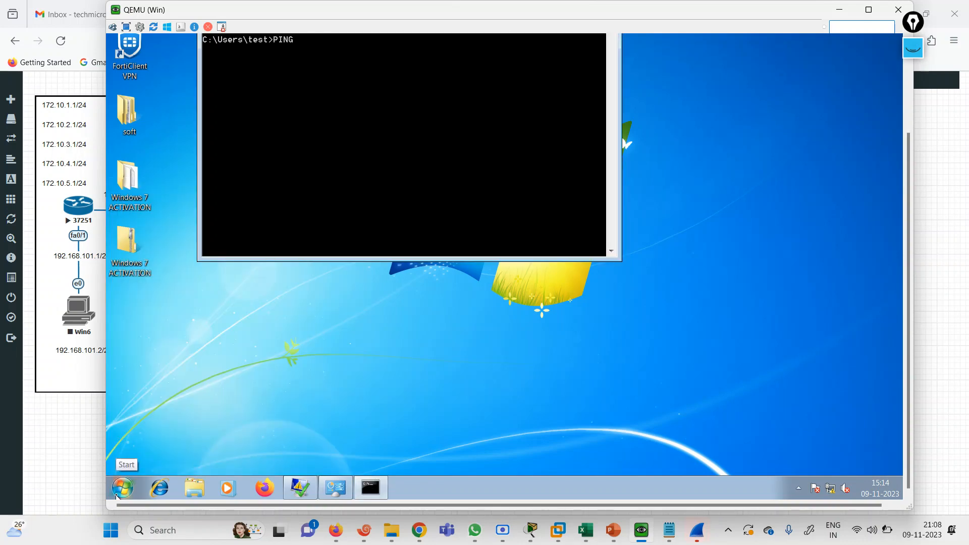
key("Return")
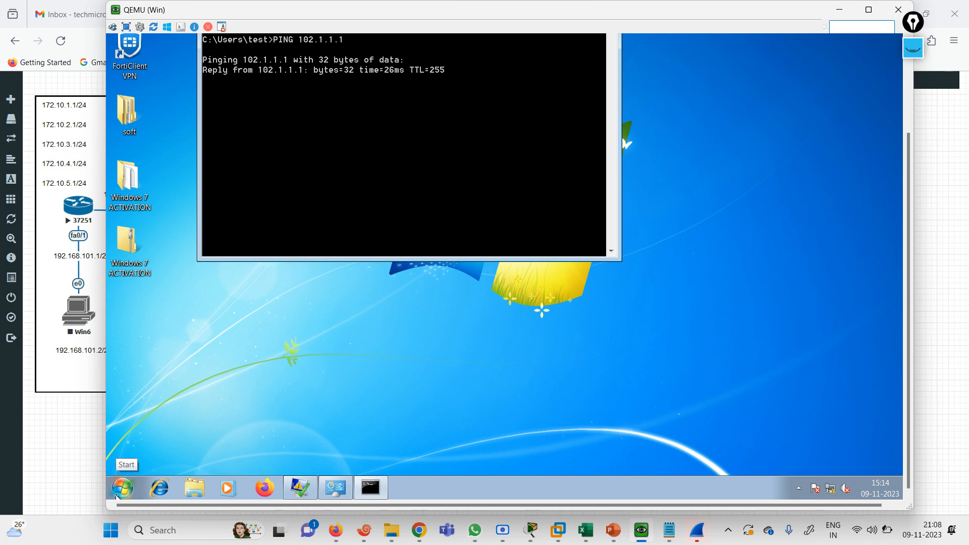
key("ctrl+c")
key("Up")
key("BackSpace")
key("BackSpace")
key("BackSpace")
key("BackSpace")
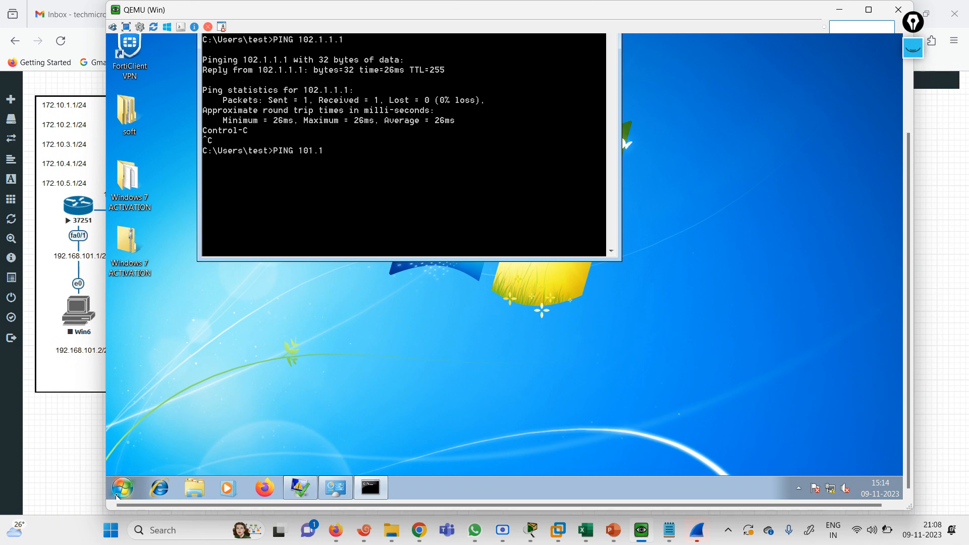
type("1.1.1.100")
key("Return")
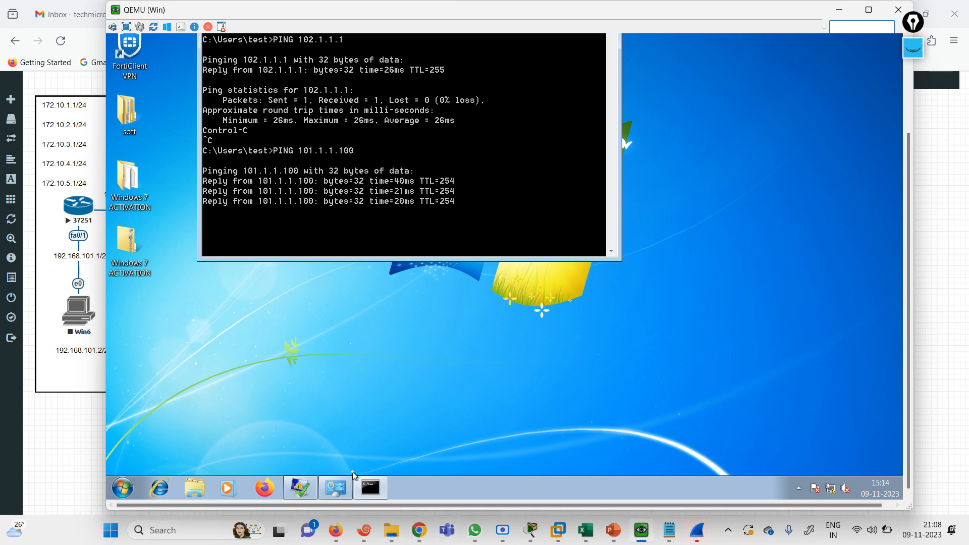
Hide the command prompt, launch Firefox in the VM, and minimize the VM window
left_click_drag(910, 307, 910, 197)
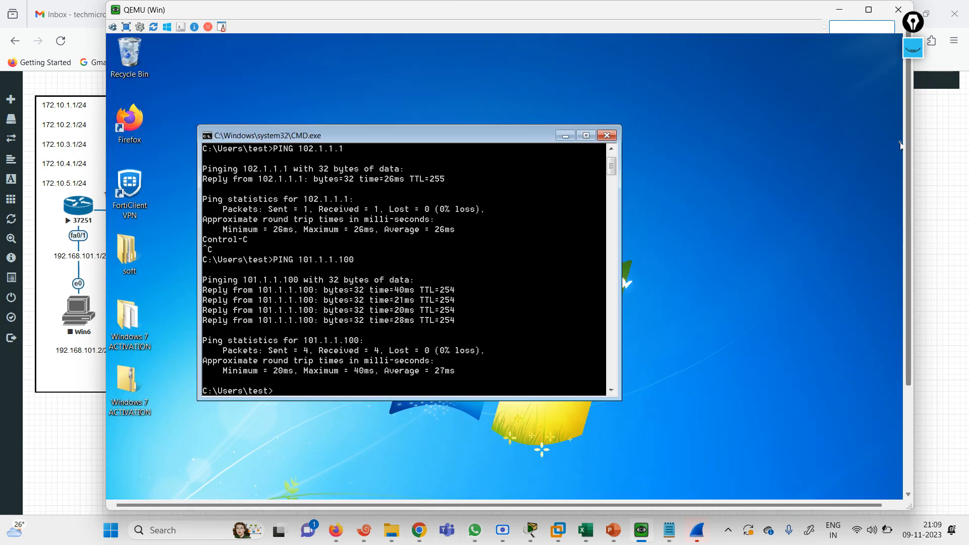
left_click(565, 135)
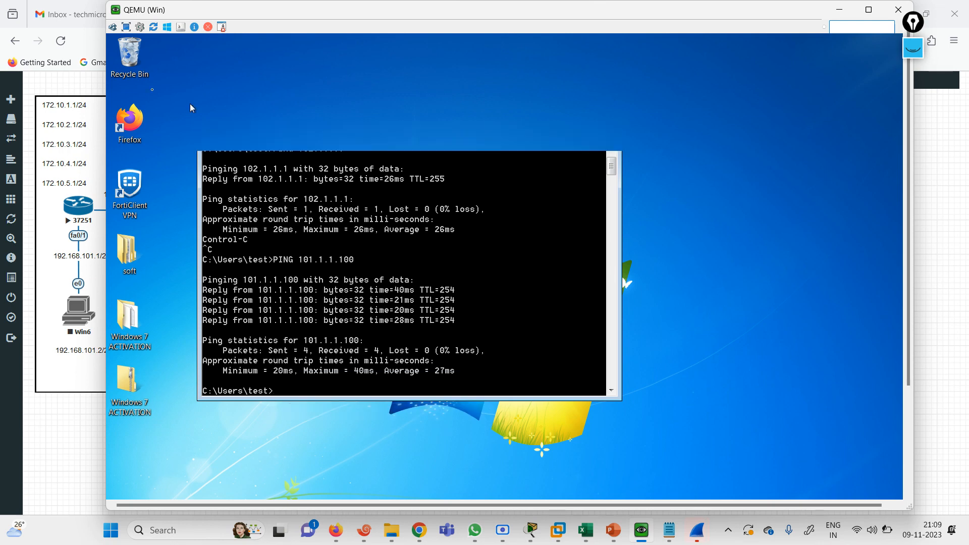
double_click(144, 126)
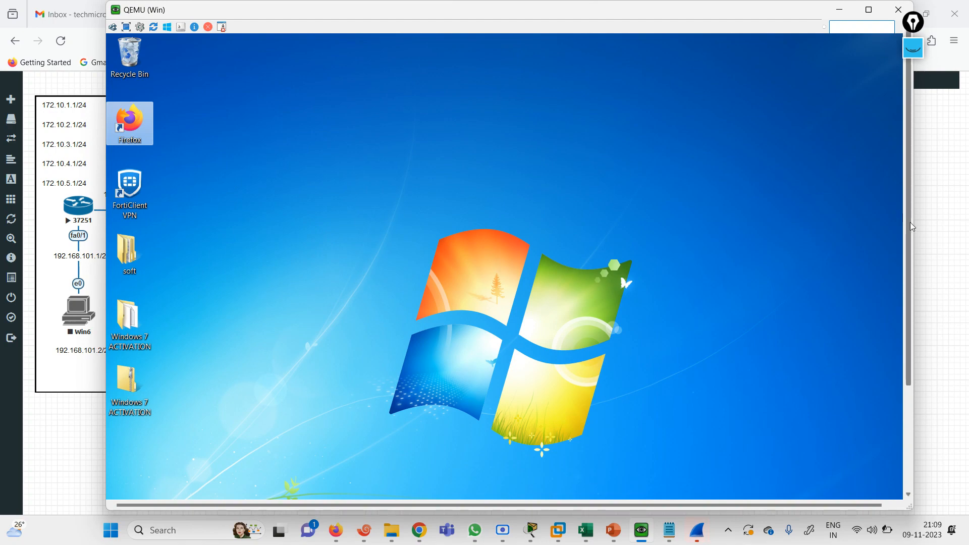
scroll(911, 222, "down", 3)
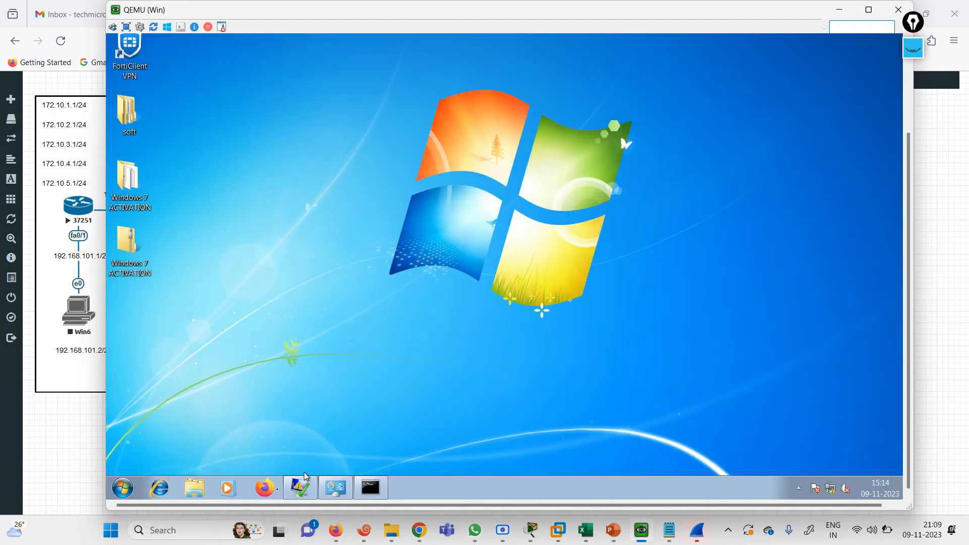
left_click(840, 9)
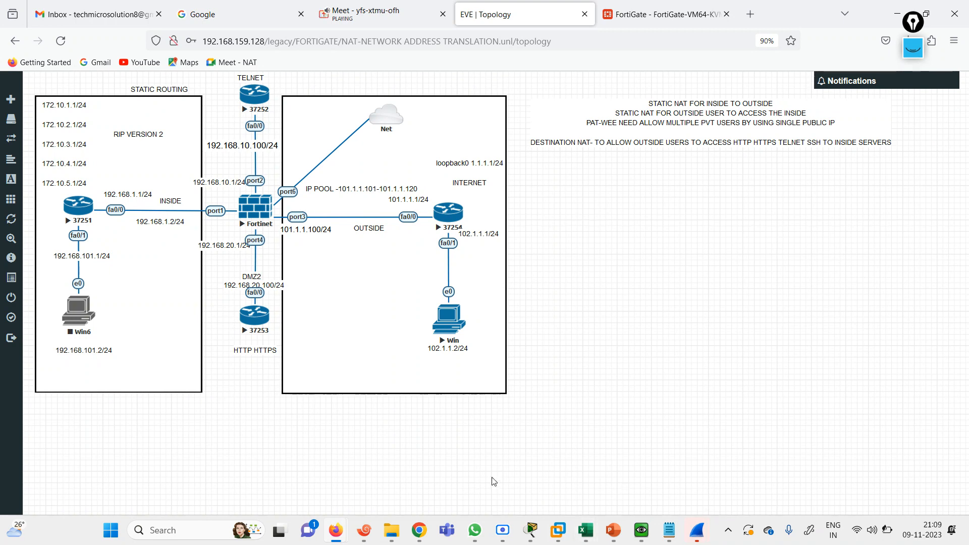
Glance at the Google Meet and FortiGate policy tabs, then return to the EVE topology
mouse_move(348, 533)
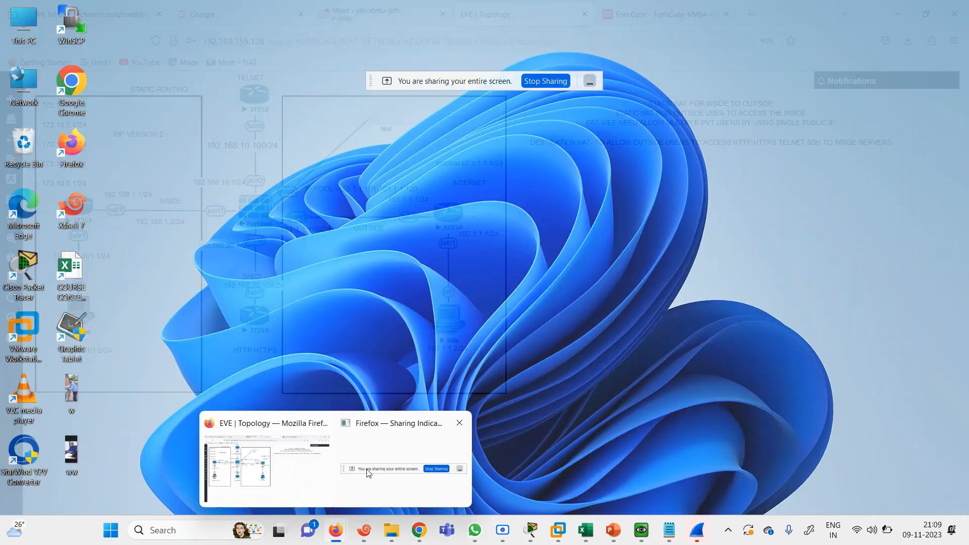
left_click(381, 487)
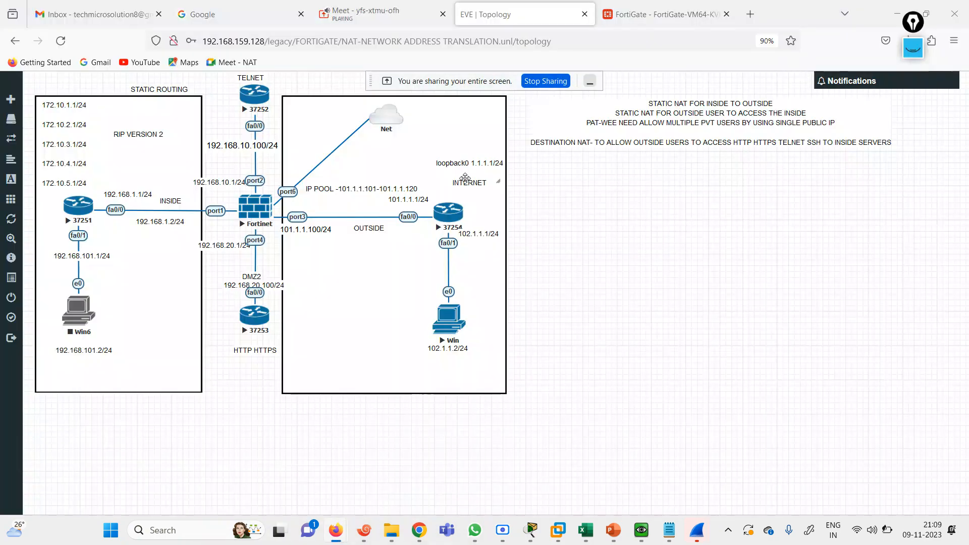
left_click(365, 14)
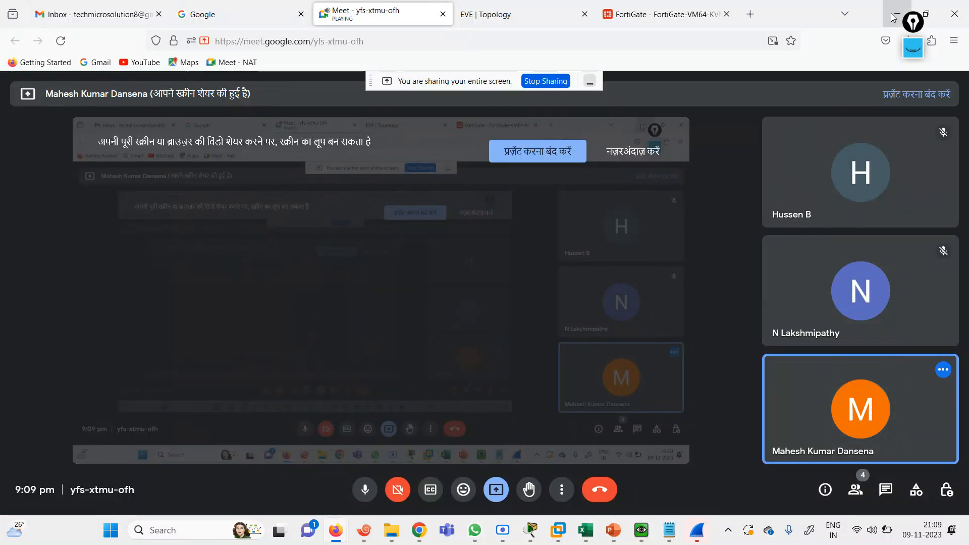
left_click(692, 7)
left_click(527, 7)
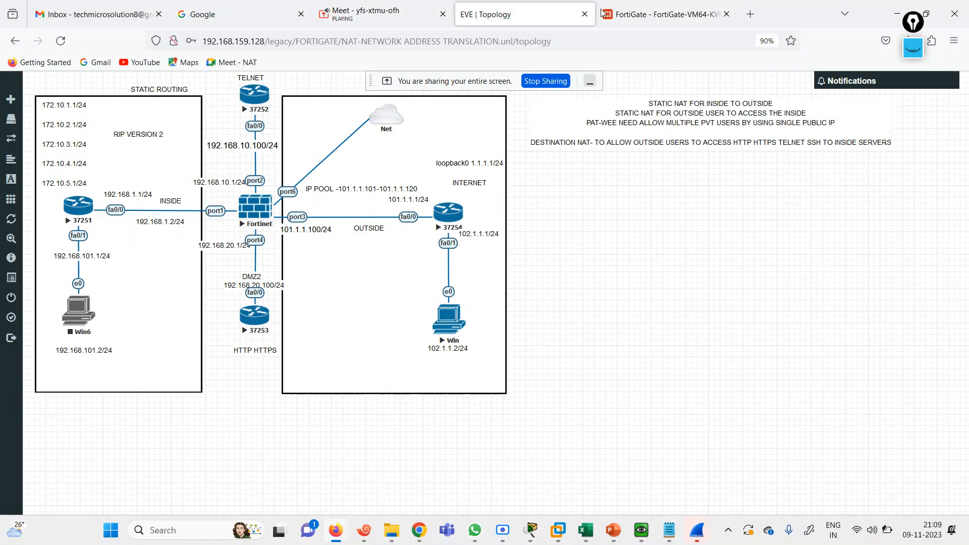
Disconnect the FortiGate console session in Xshell and bring the Windows 7 VM forward
left_click(367, 529)
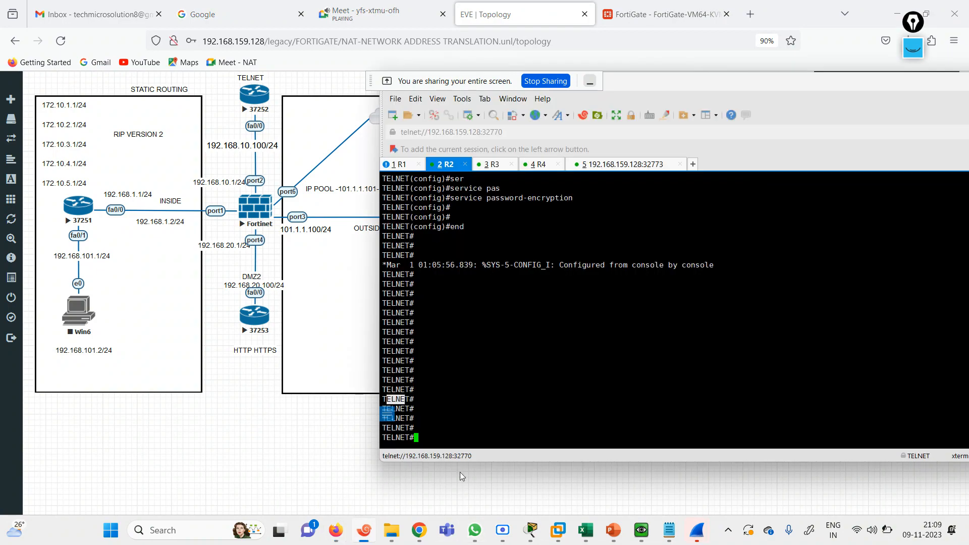
left_click(602, 168)
left_click(681, 164)
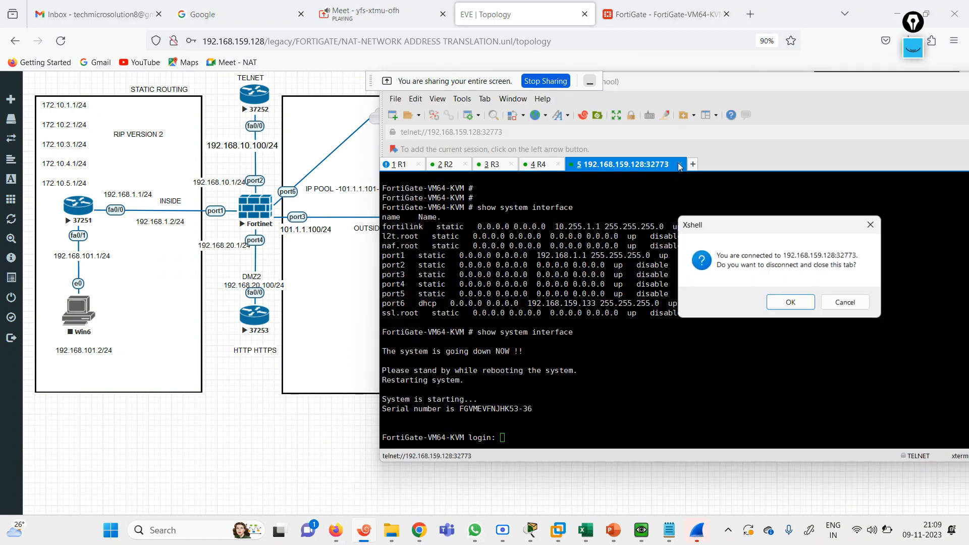
left_click(791, 303)
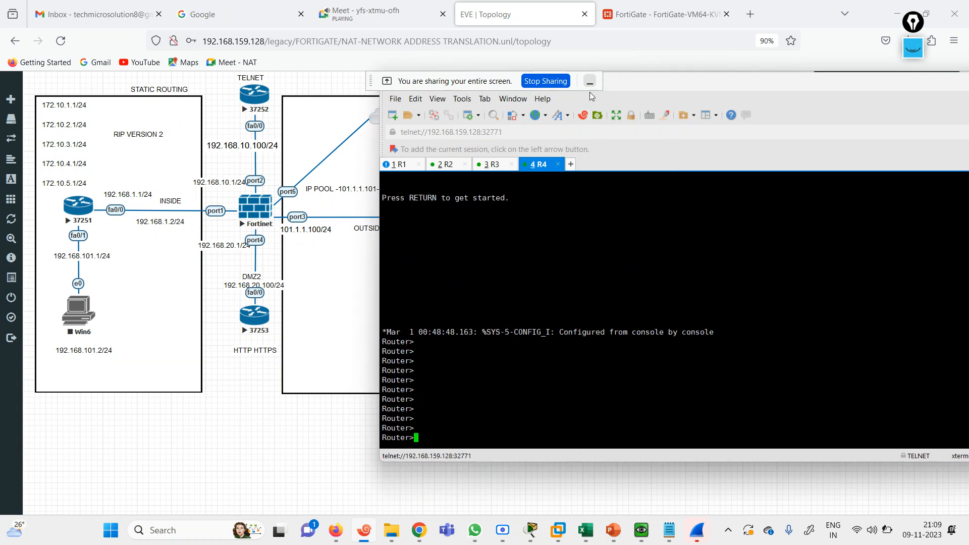
left_click(644, 534)
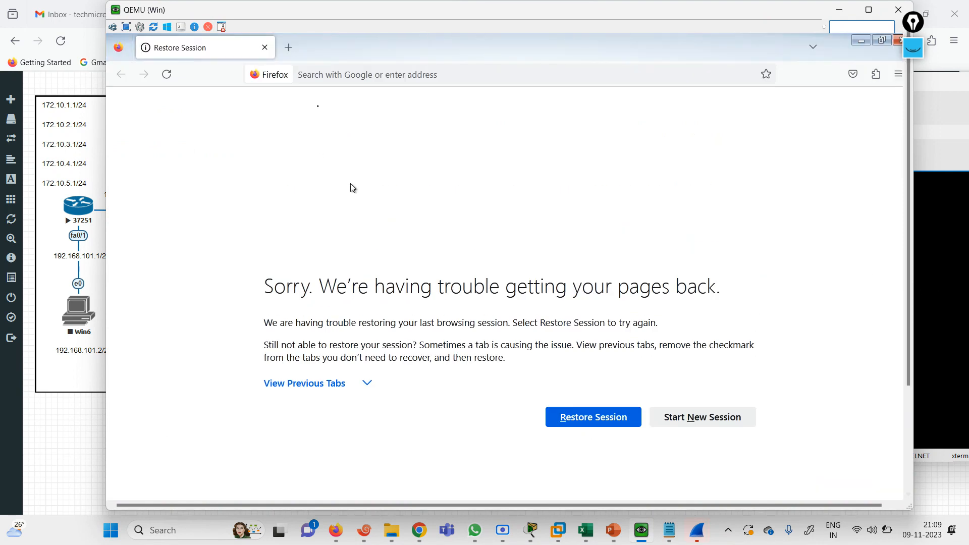
Request 101.1.1.100 twice in the VM's Firefox, then minimize the VM window
left_click(327, 81)
type("1")
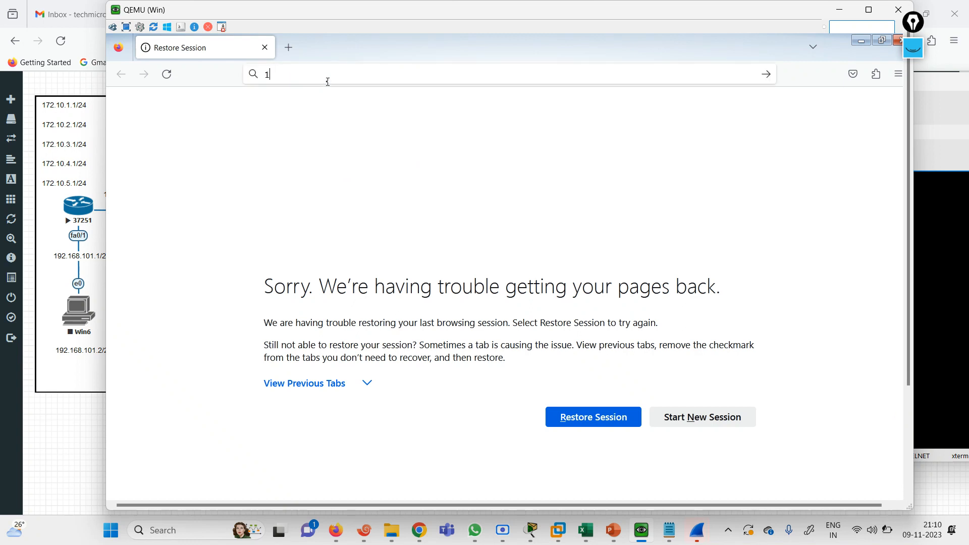
type("01.1.")
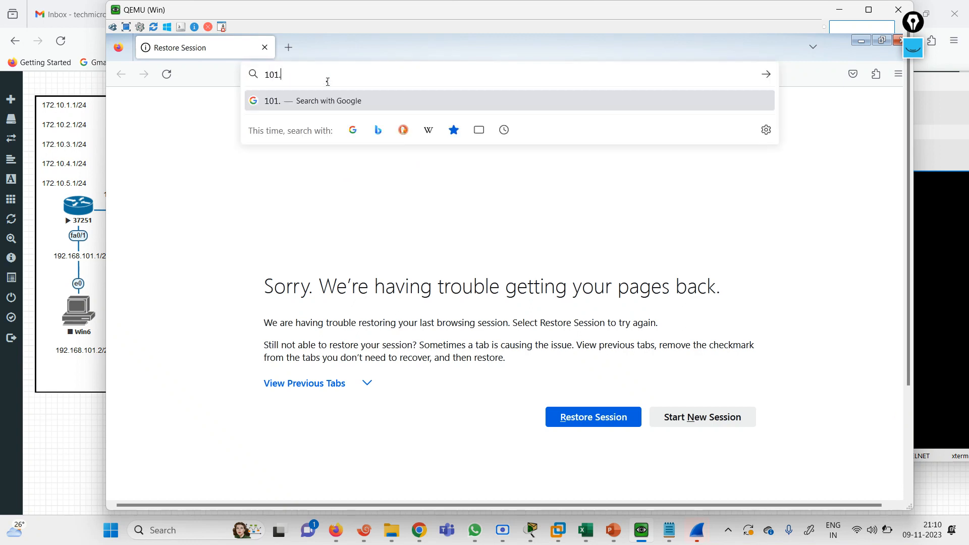
type("1.100")
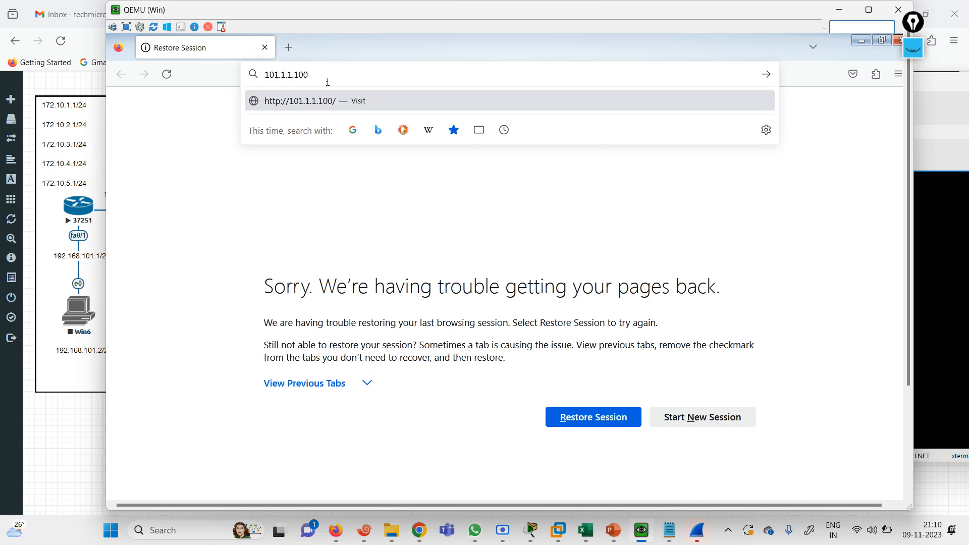
key("Return")
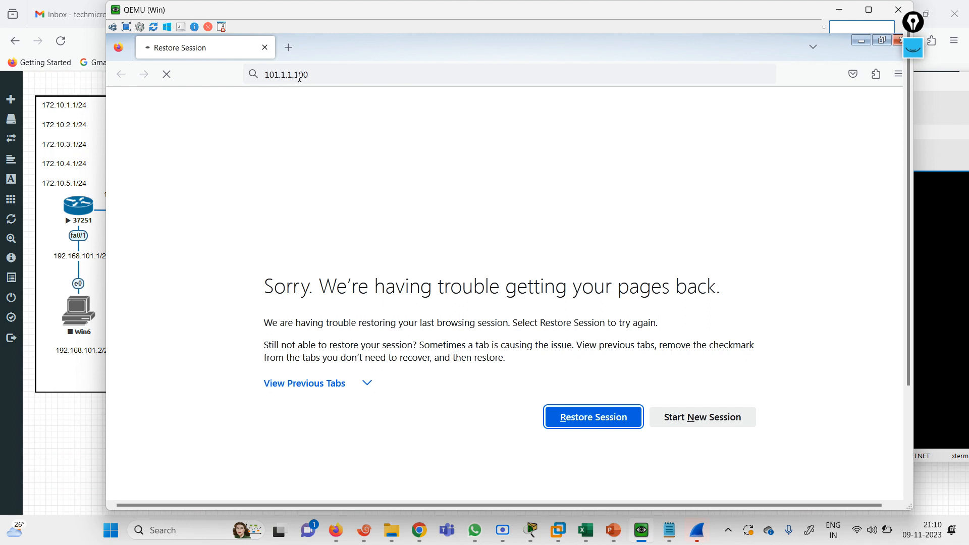
left_click(299, 77)
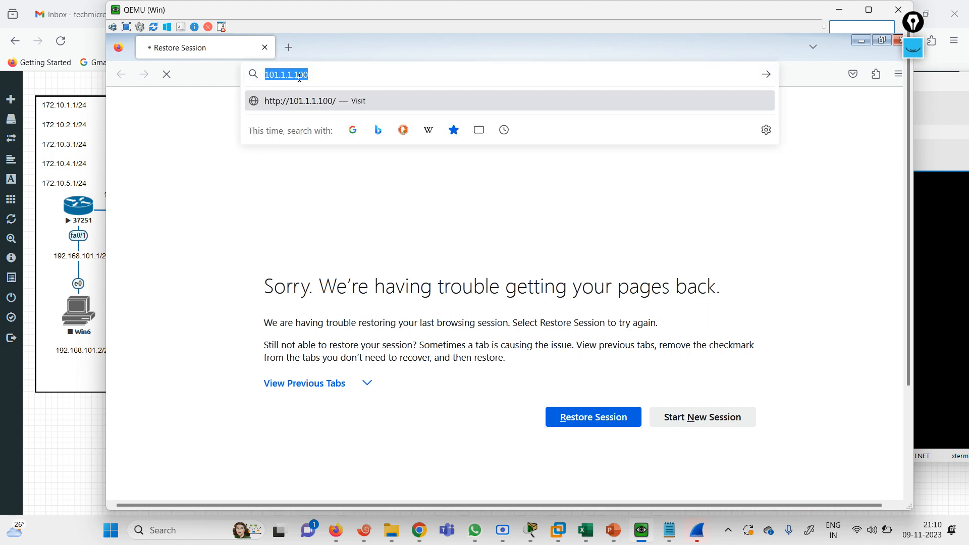
left_click(309, 103)
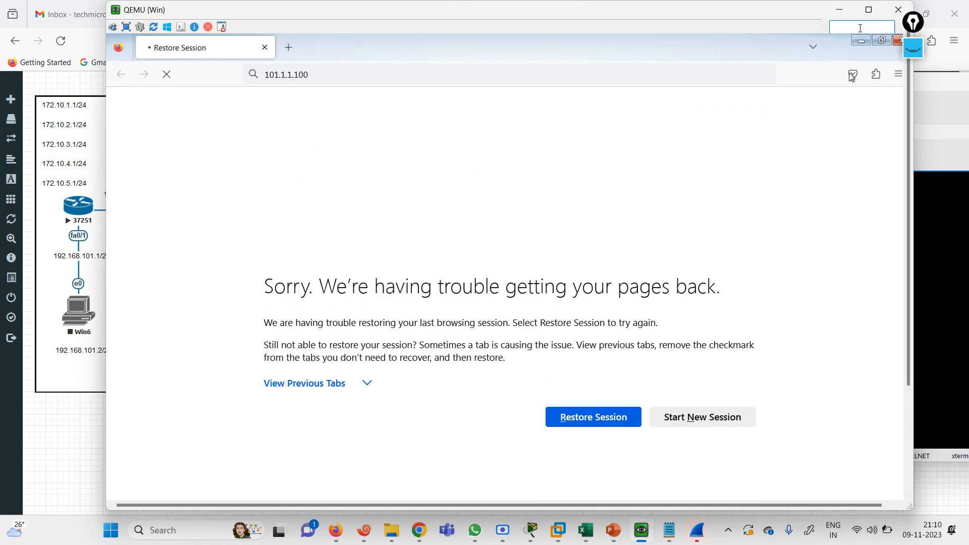
left_click(834, 4)
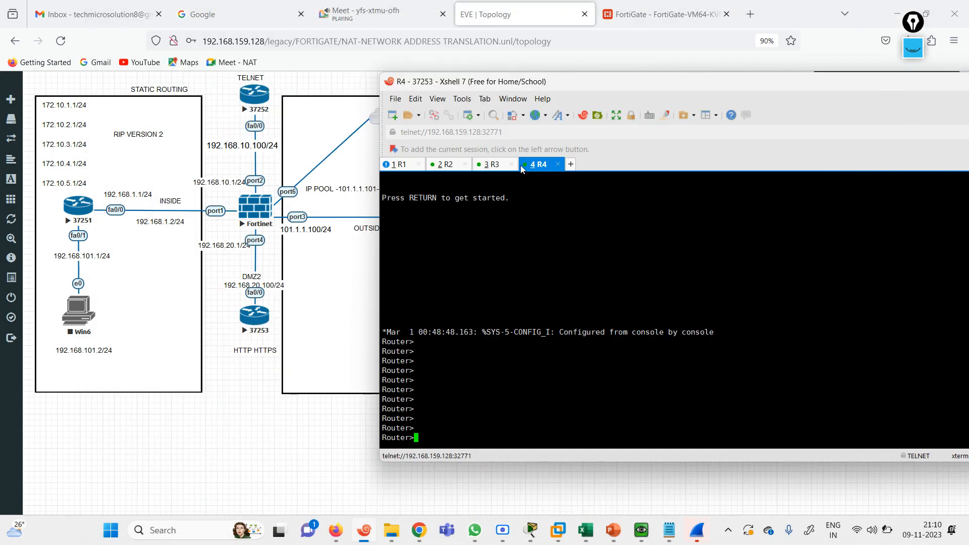
Enable privileged mode on R4 and page through its show running-config output
key("Return")
key("Return")
key("Return")
key("Return")
key("Return")
key("Return")
type("EN")
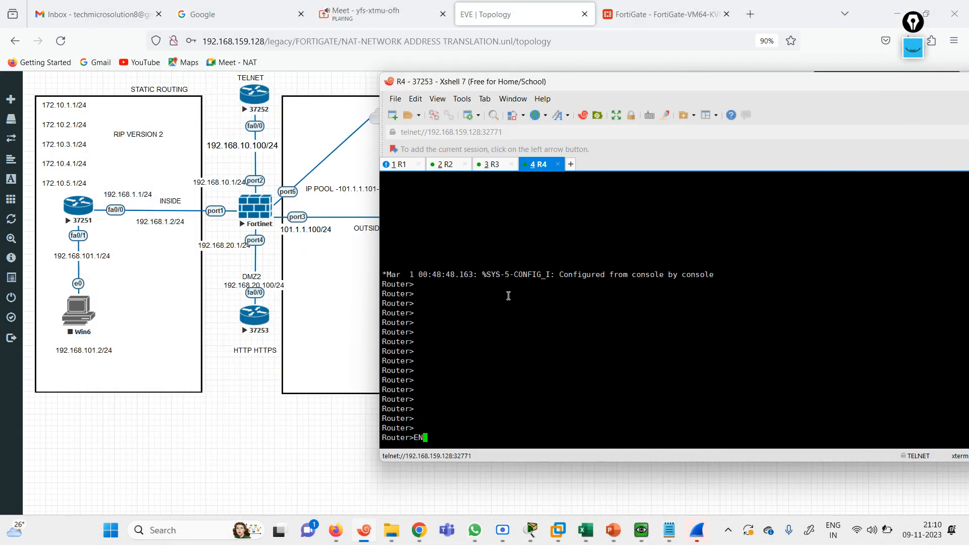
key("Return")
type("SH")
key("Tab")
type("IP ROU")
key("Tab")
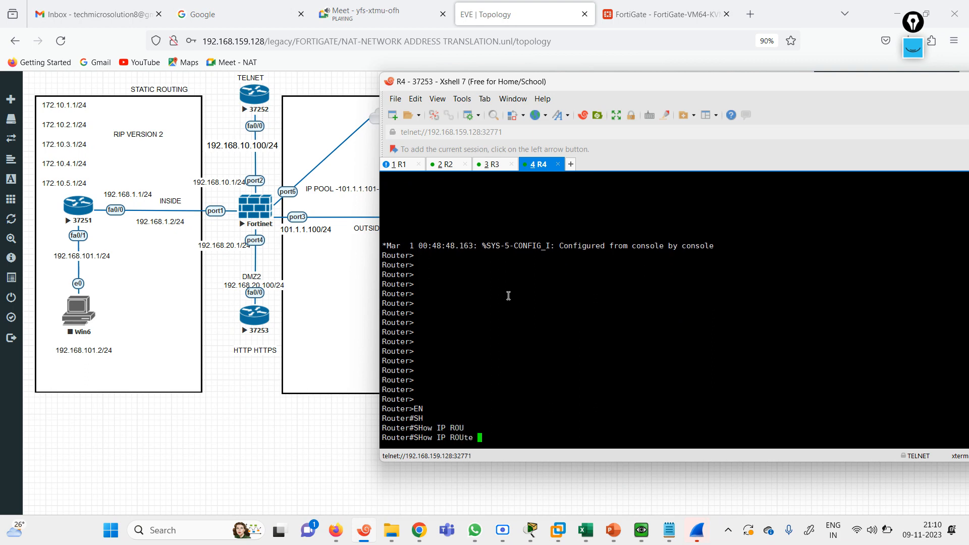
key("BackSpace")
key("BackSpace")
key("BackSpace")
key("BackSpace")
key("BackSpace")
key("BackSpace")
key("BackSpace")
key("BackSpace")
key("BackSpace")
type("RUNN")
key("Tab")
key("Return")
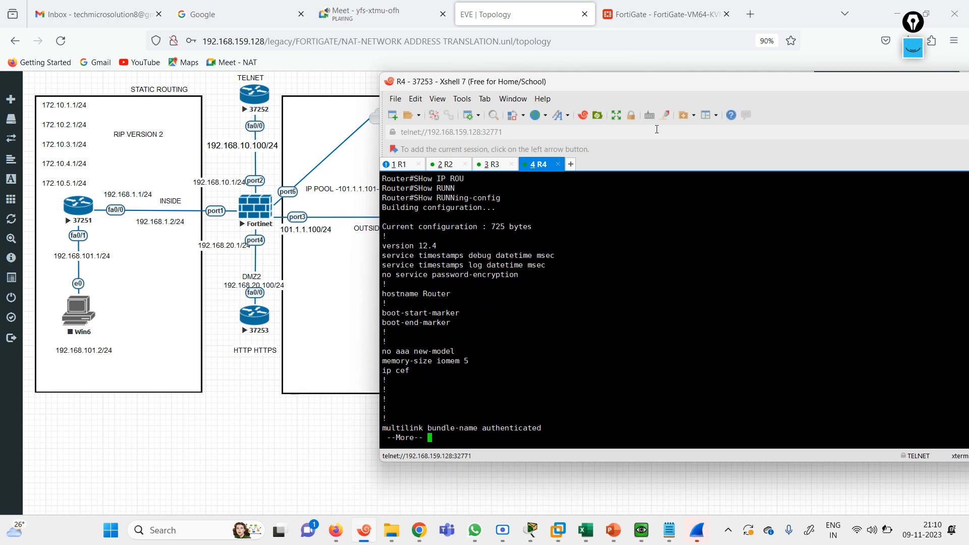
key("space")
key("space")
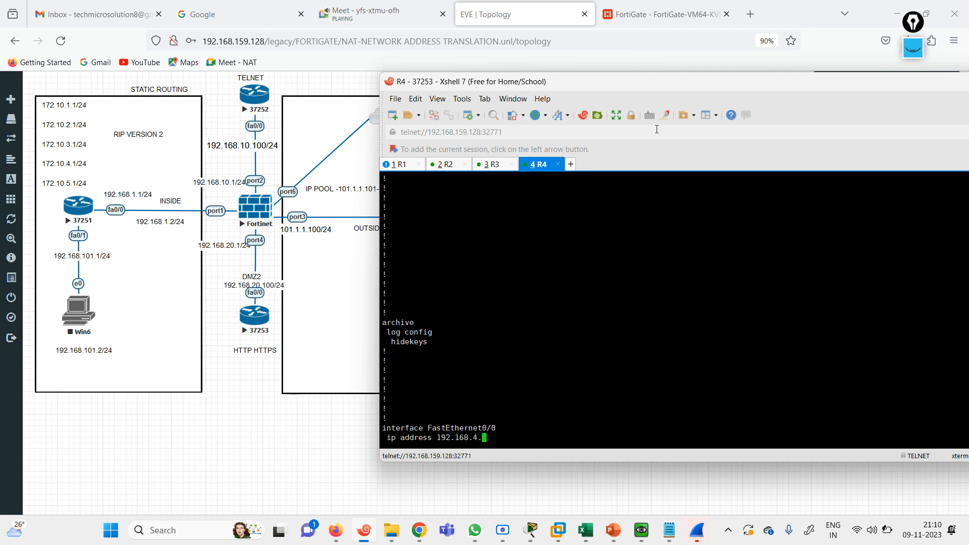
key("space")
key("space")
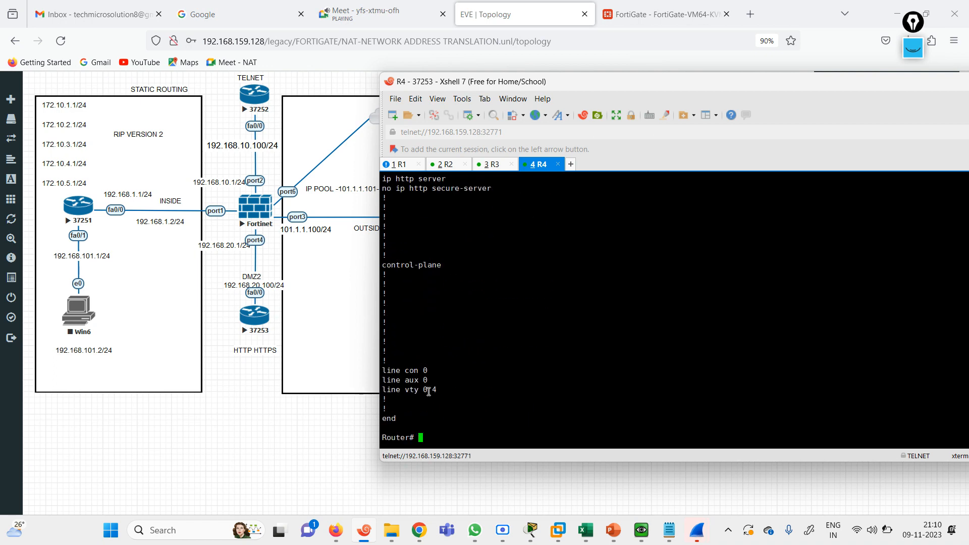
Enter global configuration mode on R4 with CONF TE
key("BackSpace")
type("CONF TE")
key("Return")
key("Return")
key("Return")
key("Return")
key("Return")
key("Return")
key("Return")
key("Return")
key("Return")
key("Return")
key("Return")
key("Return")
key("Return")
key("Return")
key("Return")
key("Return")
key("Return")
key("Return")
key("Return")
key("Return")
key("Return")
key("Return")
key("Return")
key("Return")
key("Return")
key("Return")
key("Return")
key("Return")
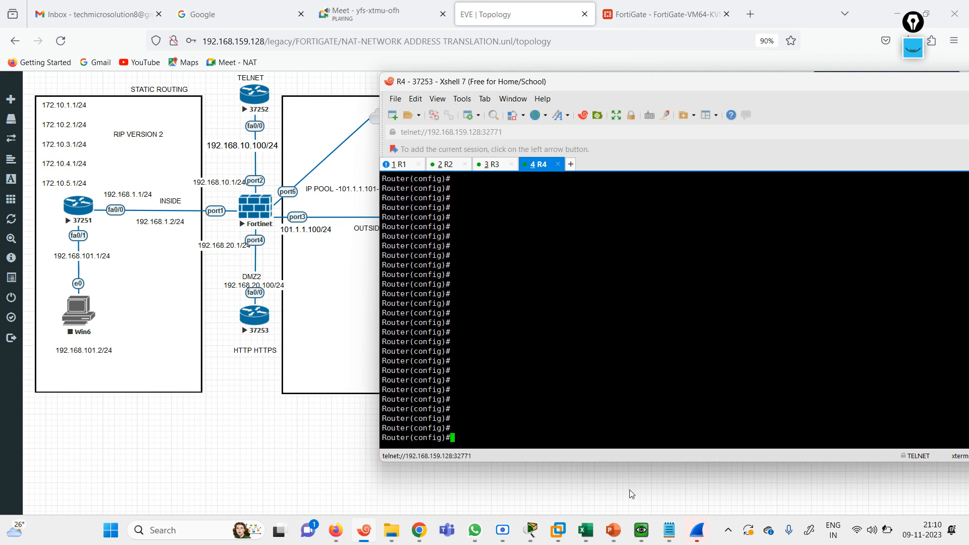
left_click(670, 530)
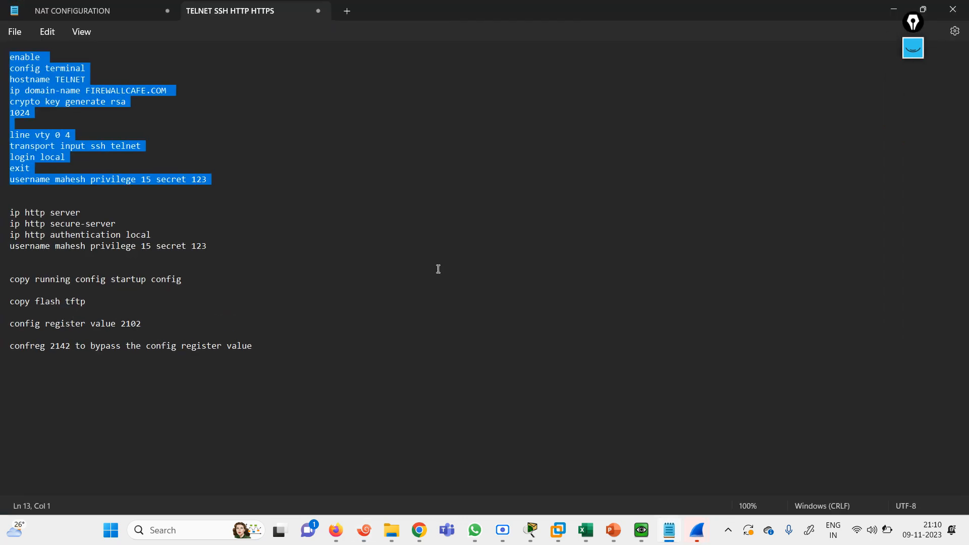
Open the NAT CONFIGURATION notes and select the four HTTP server command lines
left_click(96, 6)
key("Down")
key("Down")
key("Down")
key("Down")
key("Down")
key("Down")
key("Down")
key("Down")
key("Down")
key("Down")
key("Down")
key("Down")
key("Down")
key("Down")
key("Down")
key("Down")
key("Down")
key("Down")
key("Down")
key("Down")
key("Down")
key("Down")
key("Down")
key("Down")
key("Down")
key("Down")
key("Down")
key("Down")
key("Down")
key("Down")
key("Down")
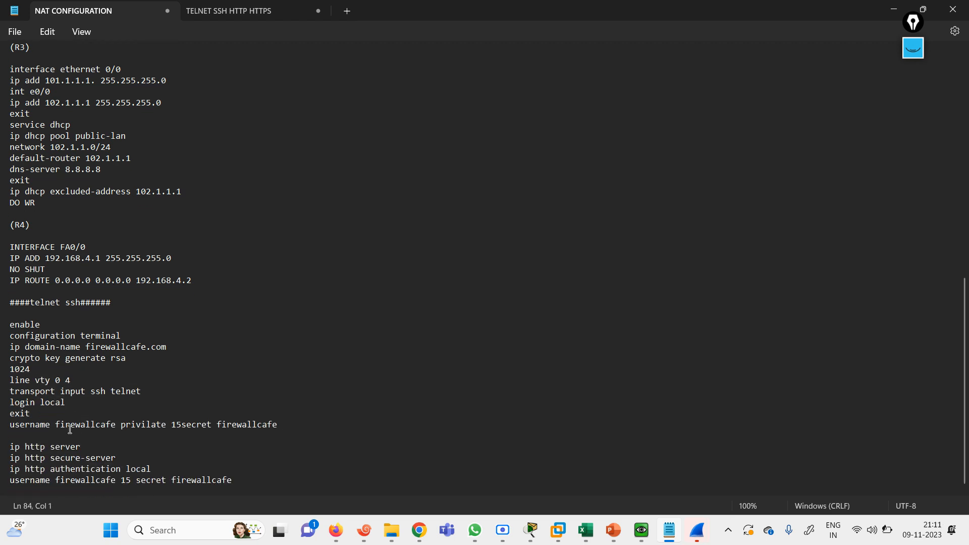
triple_click(19, 446)
left_click_drag(20, 447, 228, 484)
Rewrite the username line with a new local username and secret, then reselect the four lines
left_click(248, 484)
key("BackSpace")
key("BackSpace")
key("BackSpace")
key("BackSpace")
key("BackSpace")
key("BackSpace")
key("BackSpace")
key("BackSpace")
key("BackSpace")
key("BackSpace")
type("123")
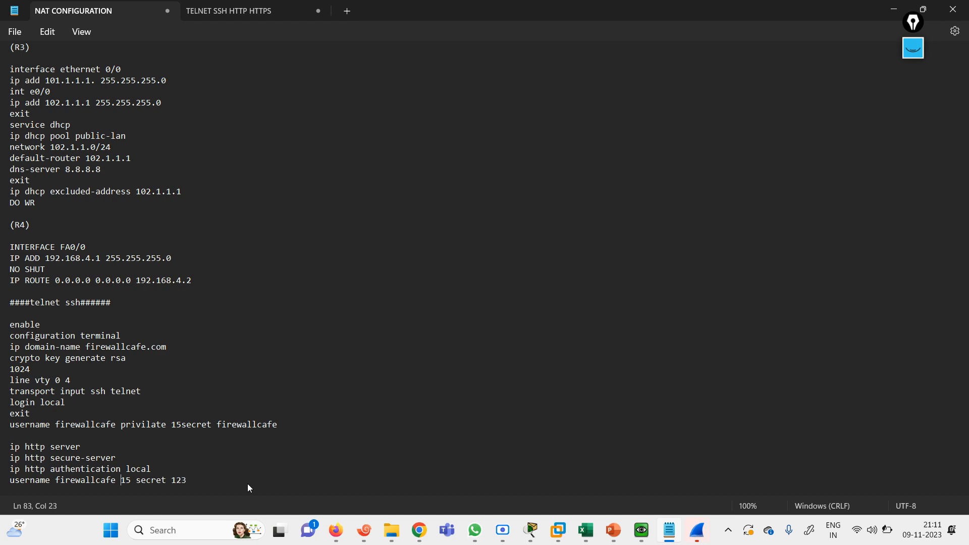
key("Left")
key("BackSpace")
key("BackSpace")
key("BackSpace")
key("BackSpace")
key("BackSpace")
key("BackSpace")
key("BackSpace")
key("BackSpace")
key("BackSpace")
key("BackSpace")
key("BackSpace")
key("BackSpace")
type("MAHE")
key("BackSpace")
key("BackSpace")
key("BackSpace")
key("BackSpace")
type("mahesh")
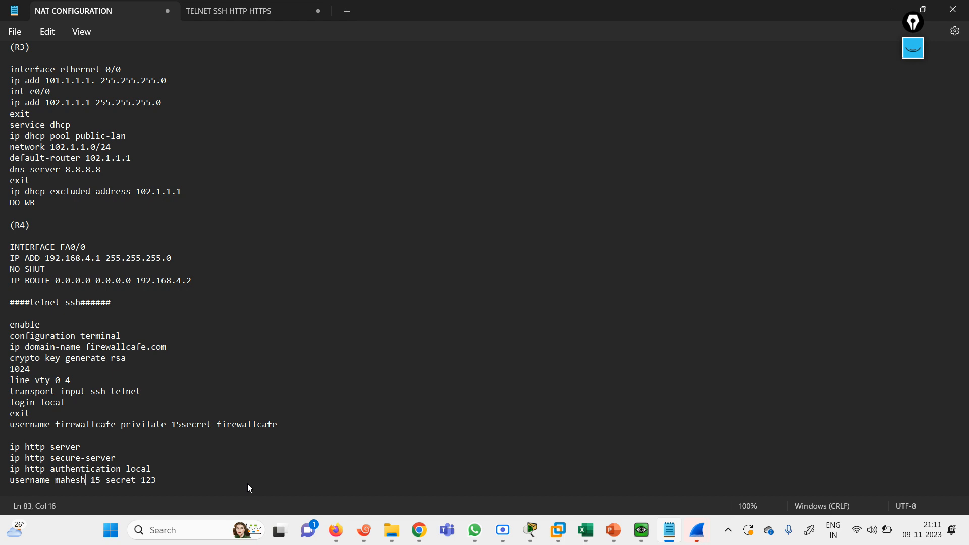
left_click_drag(165, 483, 7, 447)
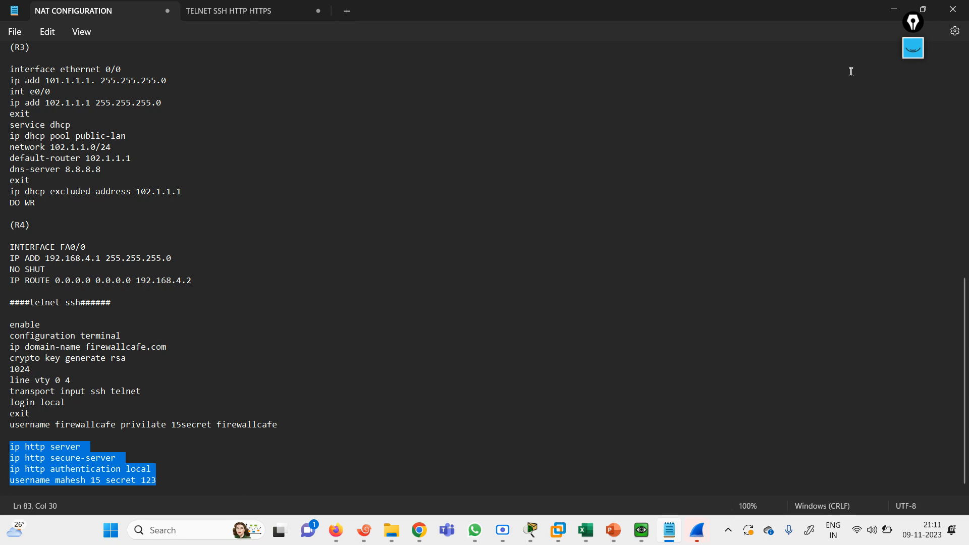
left_click(884, 16)
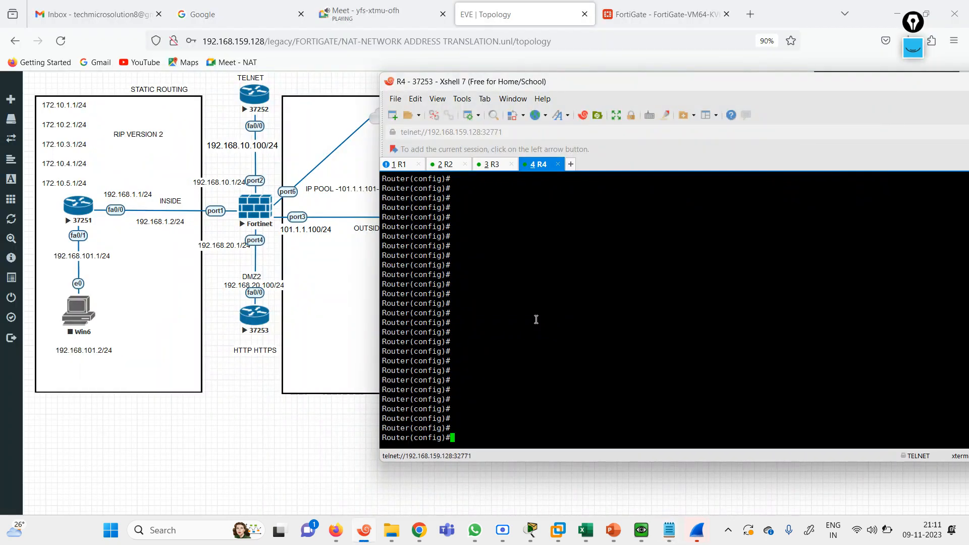
Paste the HTTP/HTTPS server, local authentication and username commands into R4's terminal
right_click(536, 319)
left_click(569, 291)
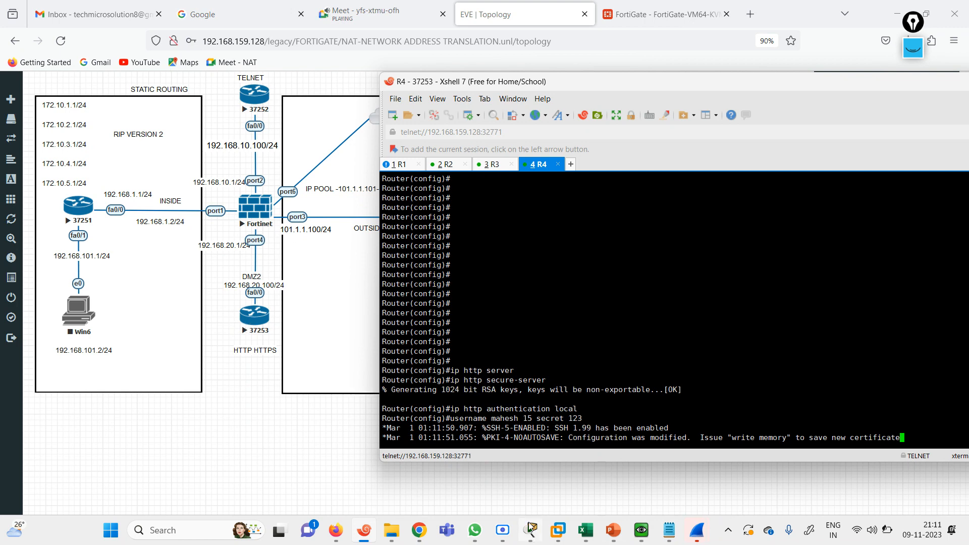
left_click(642, 538)
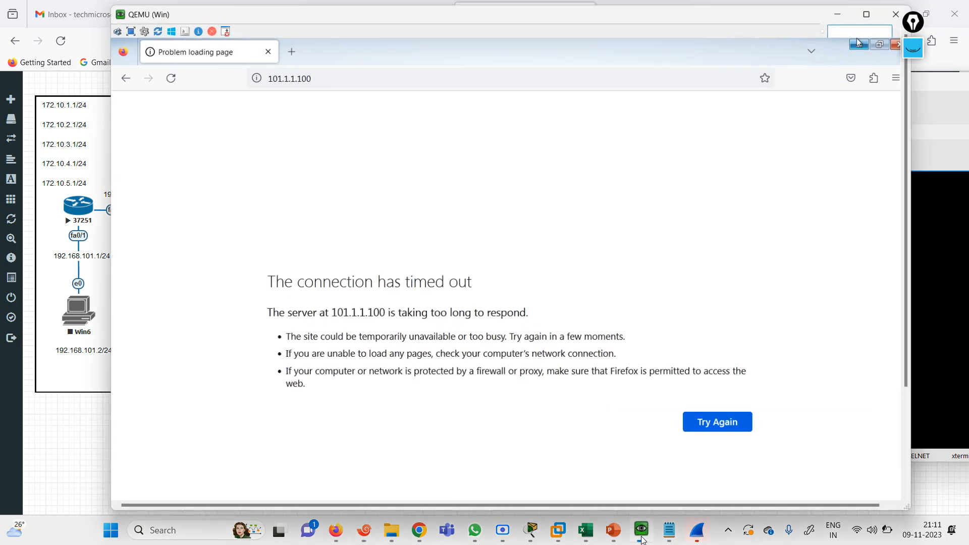
Reload 101.1.1.100 in Firefox, then open the VM's Network and Sharing Center from the tray
left_click(323, 80)
key("Return")
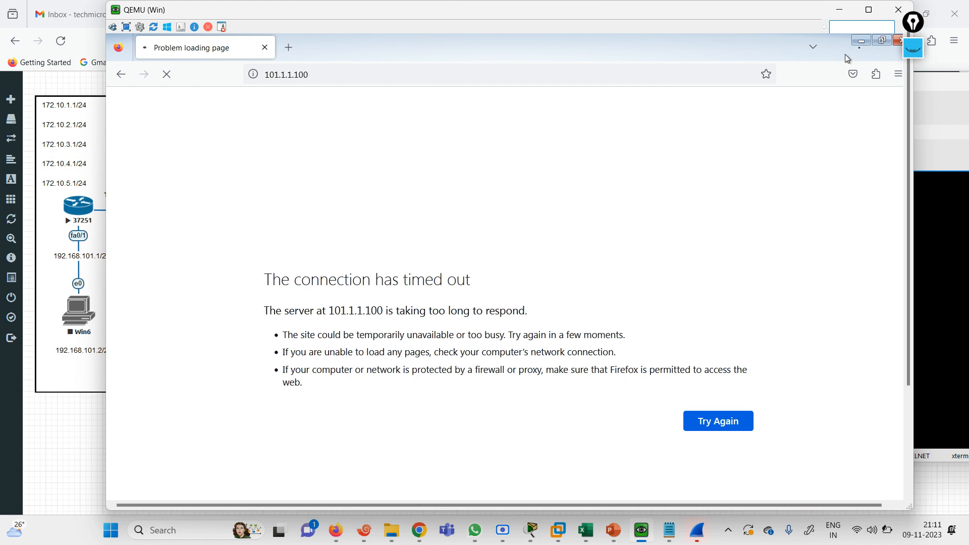
left_click(862, 41)
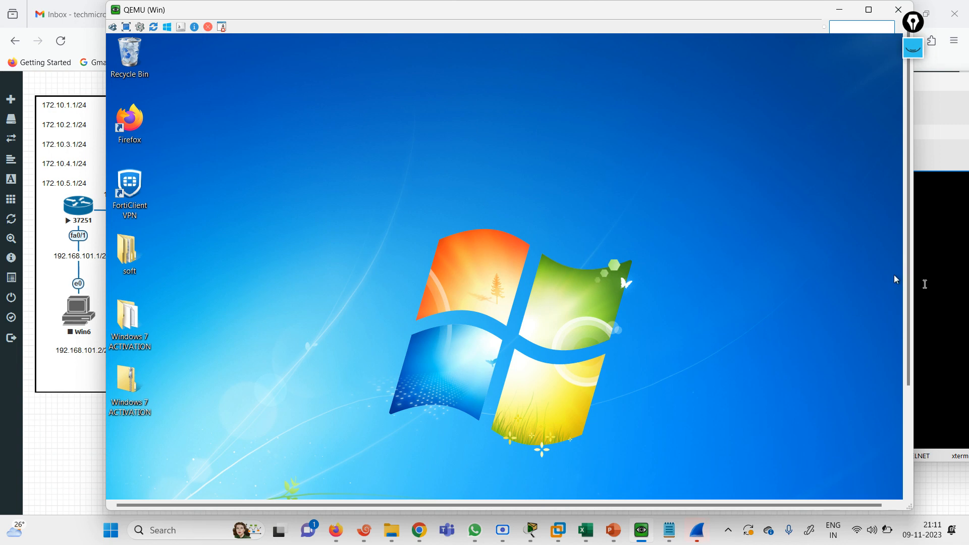
left_click_drag(910, 312, 909, 458)
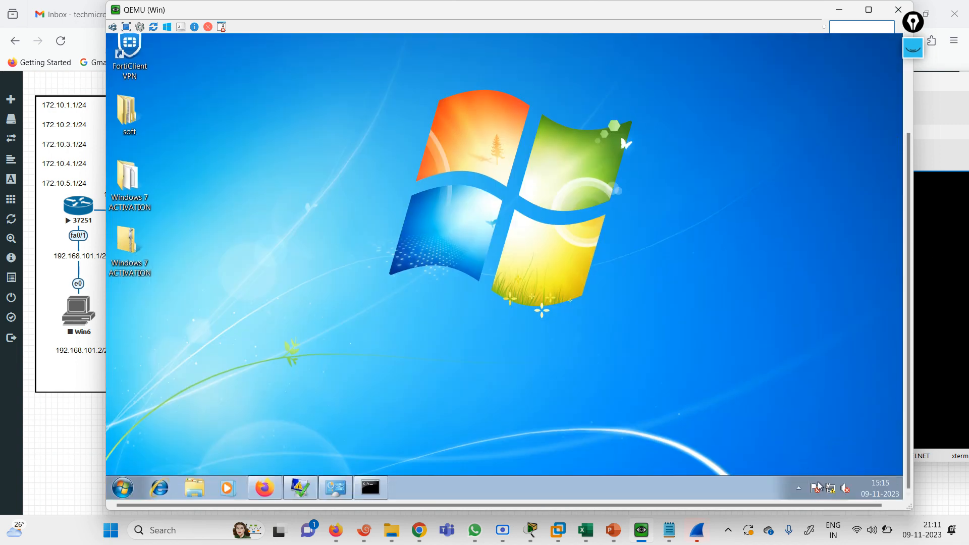
left_click(830, 488)
left_click(798, 463)
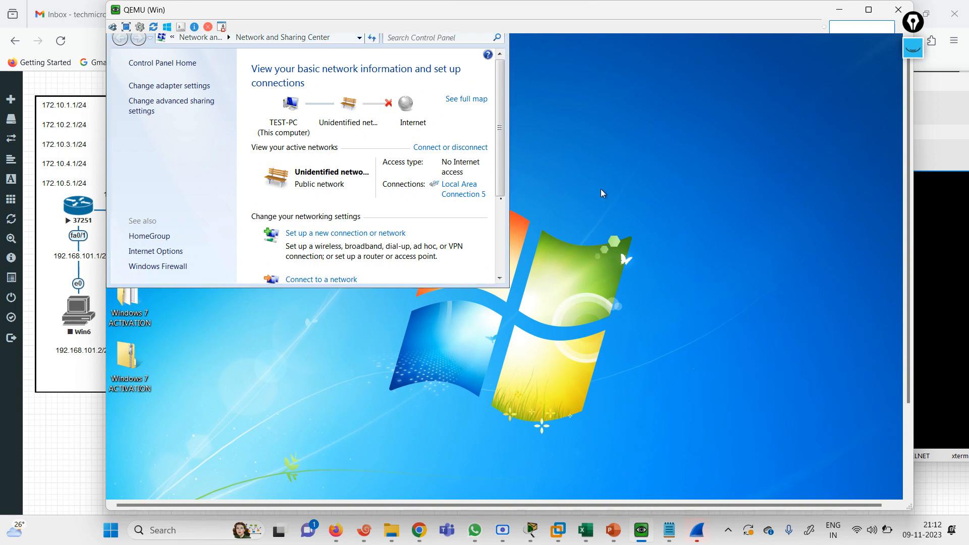
Confirm Local Area Connection 5 has IP 102.1.1.2 with gateway 102.1.1.1
left_click(461, 197)
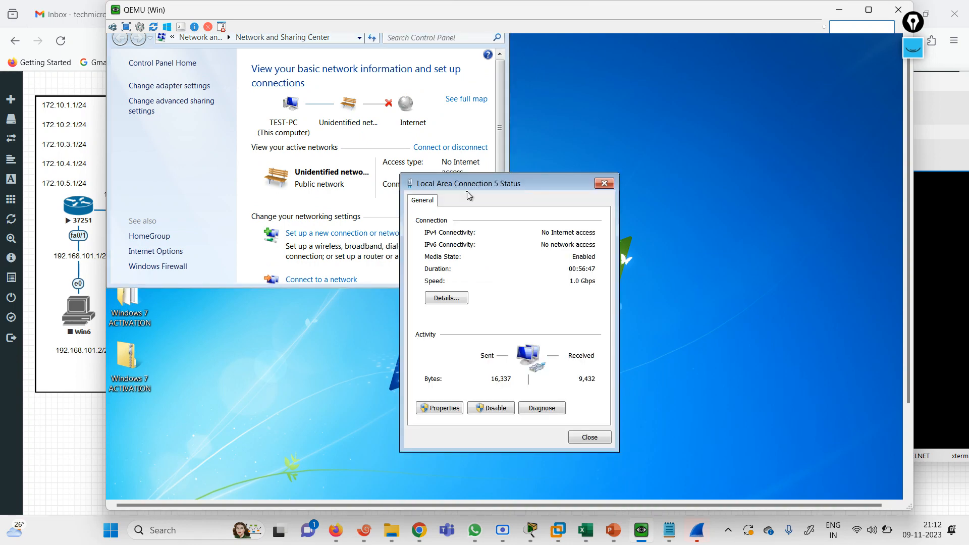
left_click(457, 298)
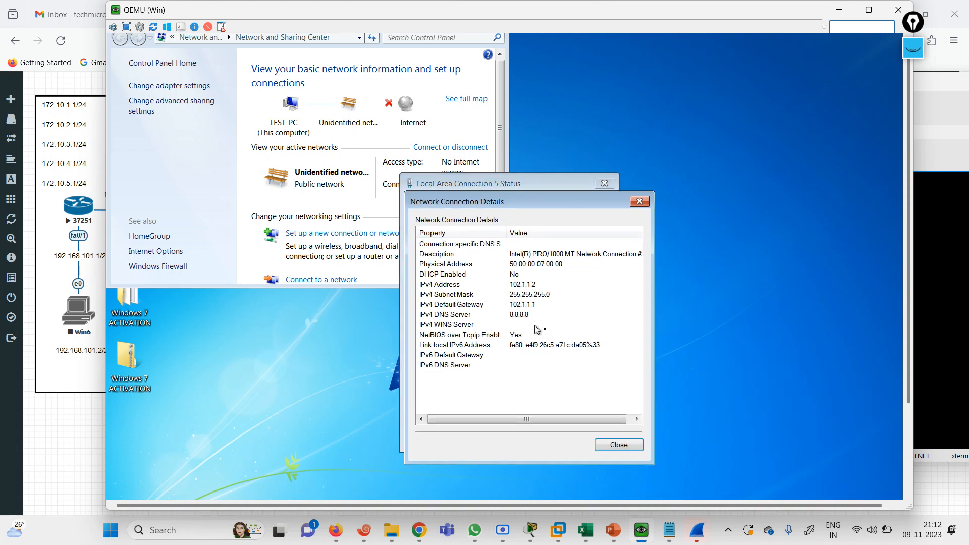
left_click(620, 446)
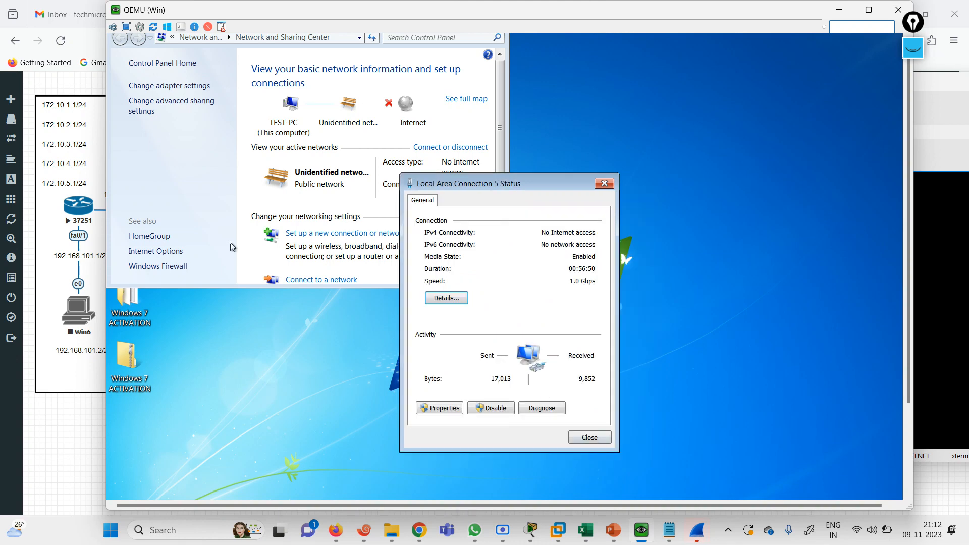
left_click(595, 438)
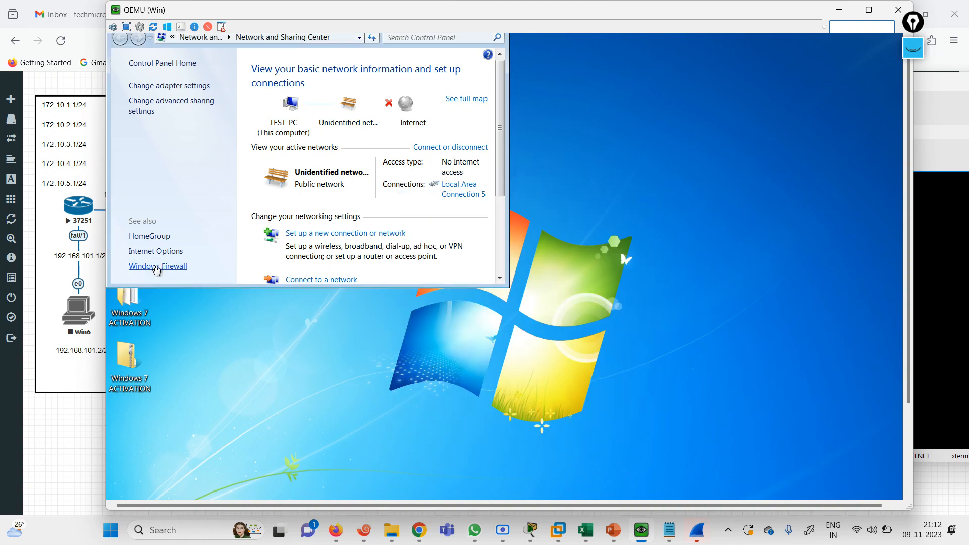
Verify Windows Firewall is off for both network types, then return to Firefox
left_click(158, 266)
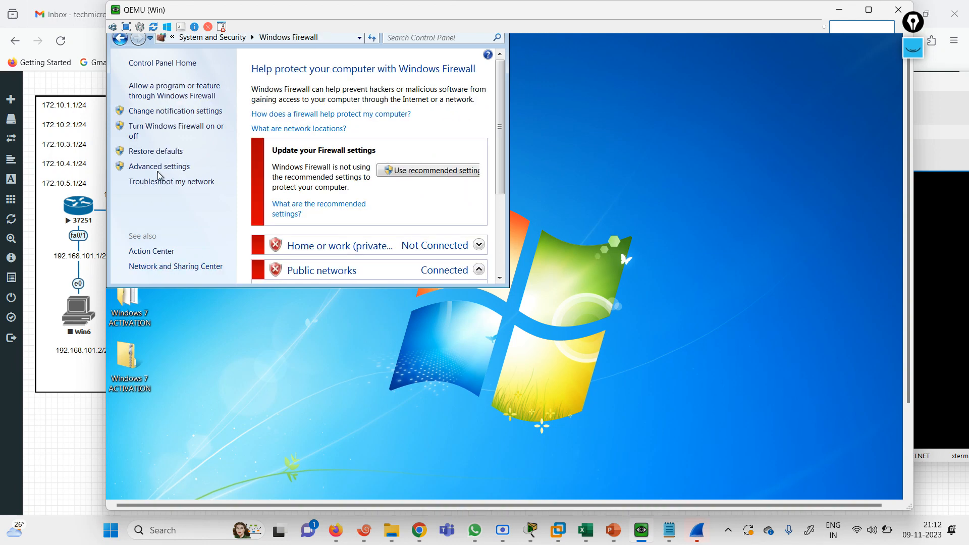
left_click(186, 132)
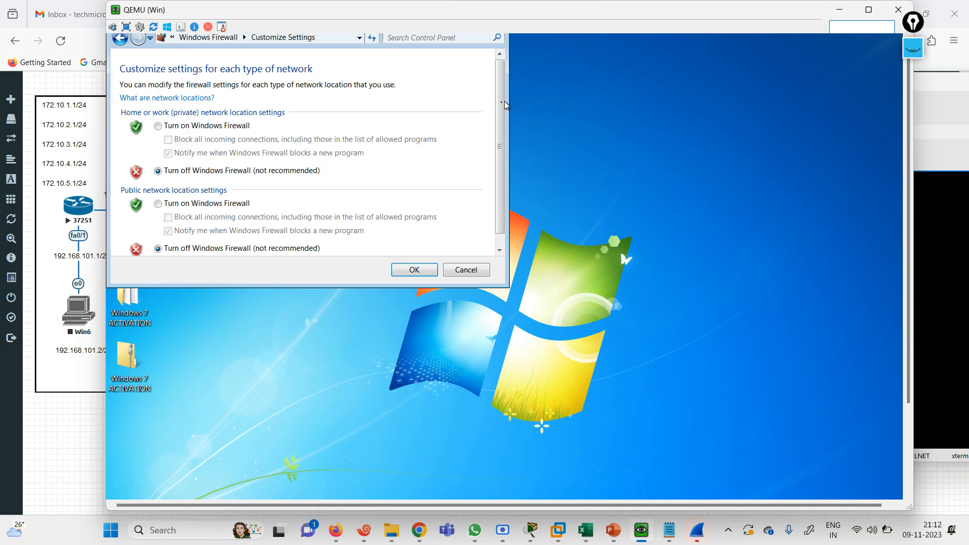
left_click(501, 251)
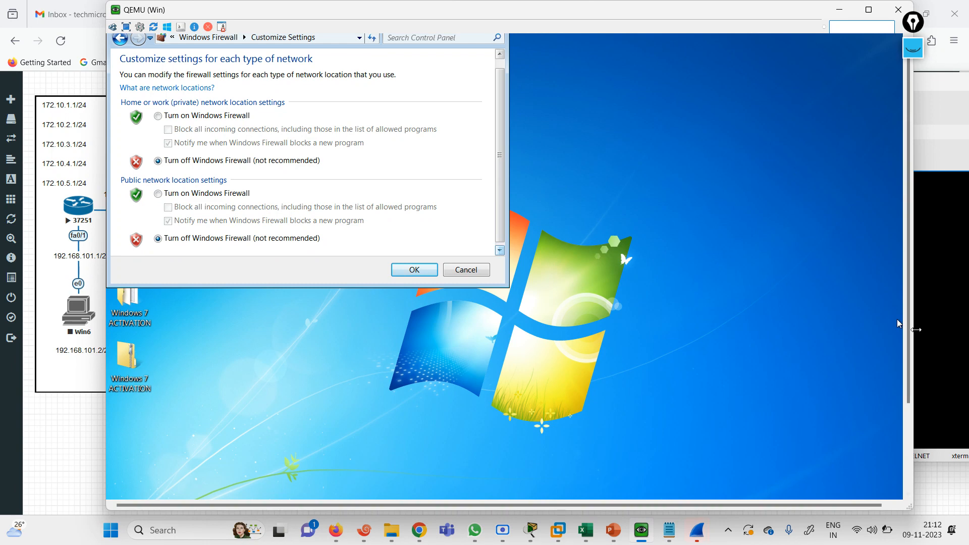
scroll(903, 443, "down", 3)
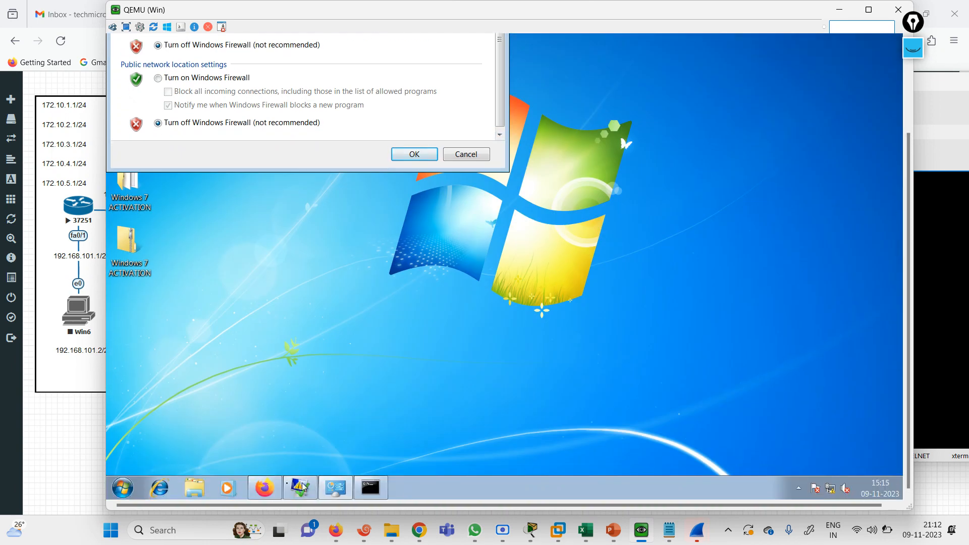
left_click(268, 490)
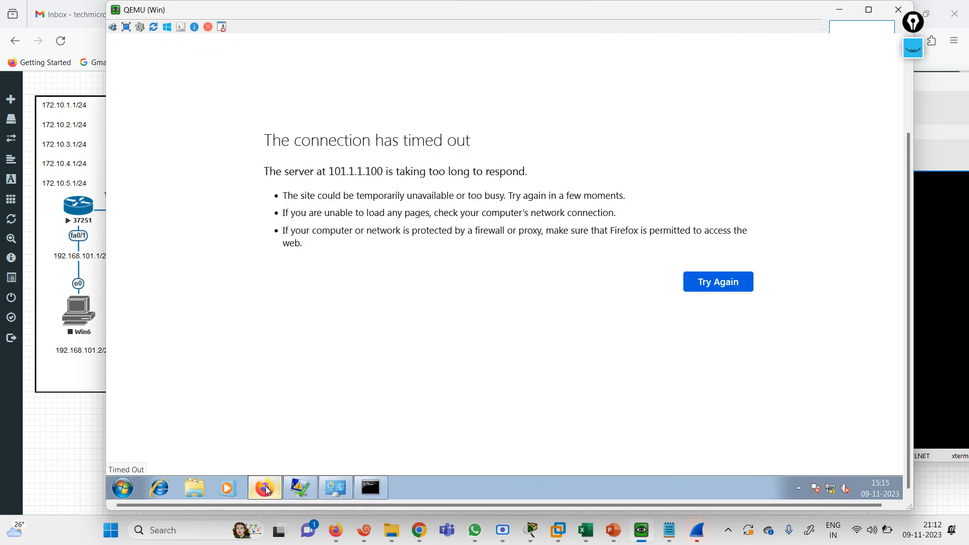
scroll(901, 204, "up", 3)
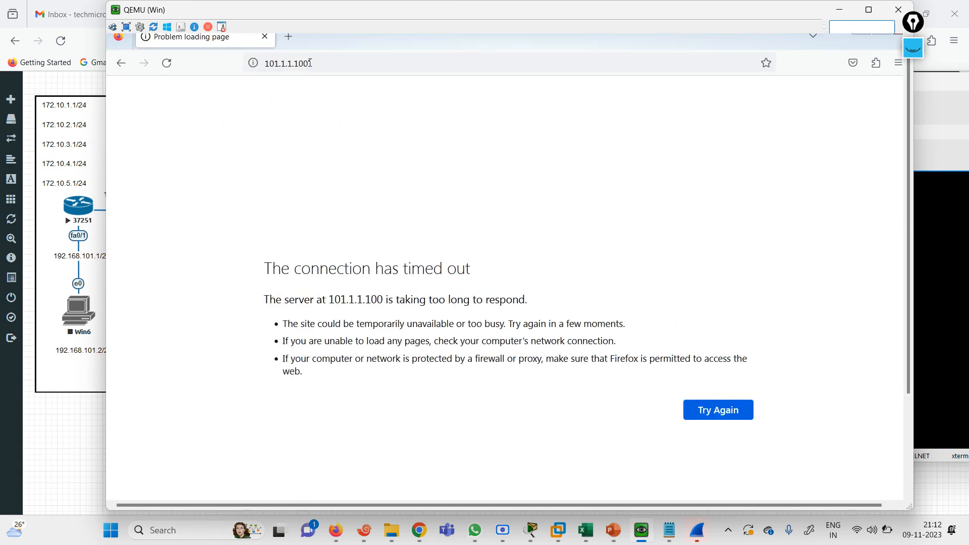
left_click(310, 63)
key("BackSpace")
type("1")
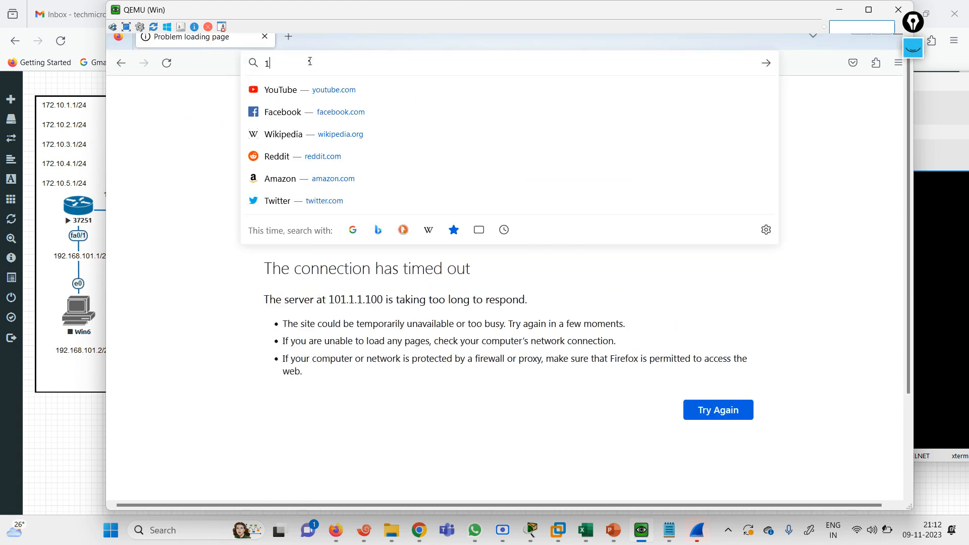
type("01.1.100")
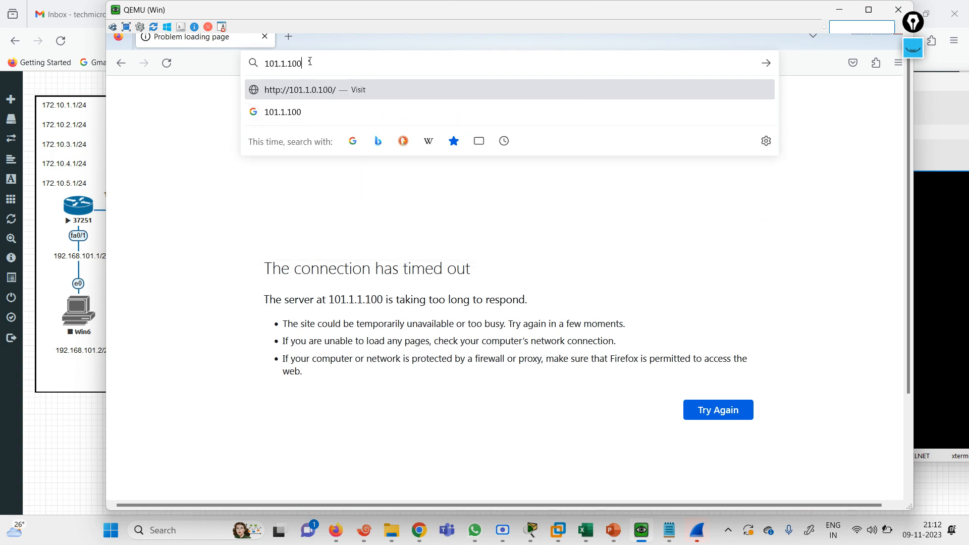
type("htt")
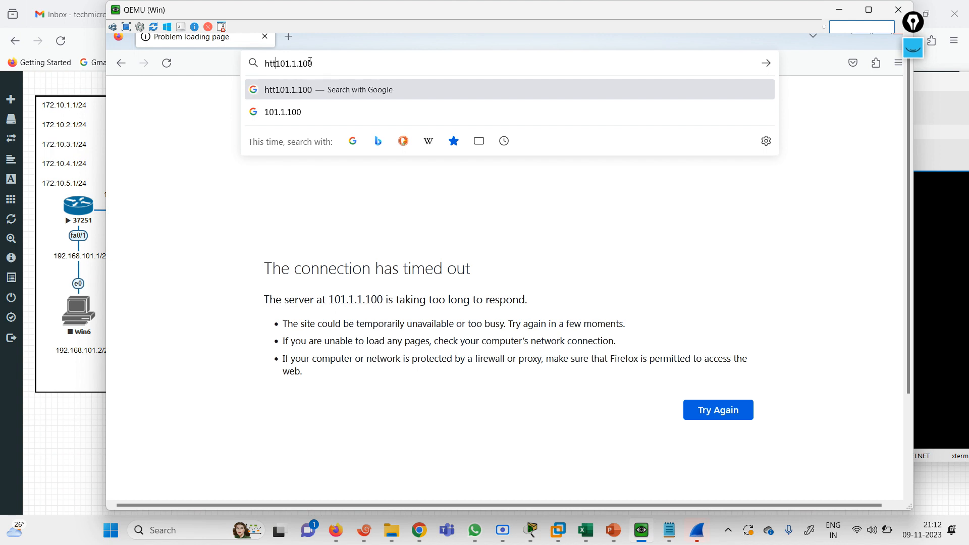
type("p://")
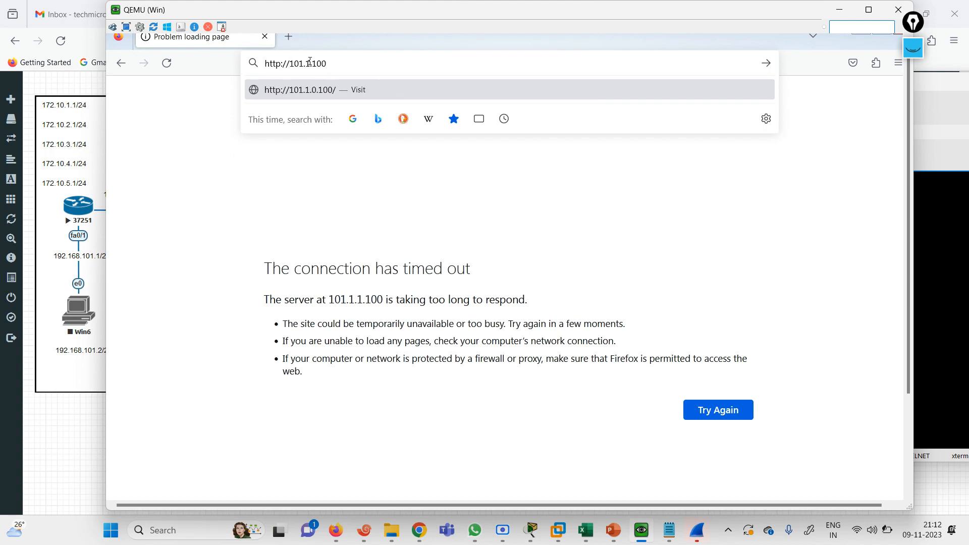
key("Return")
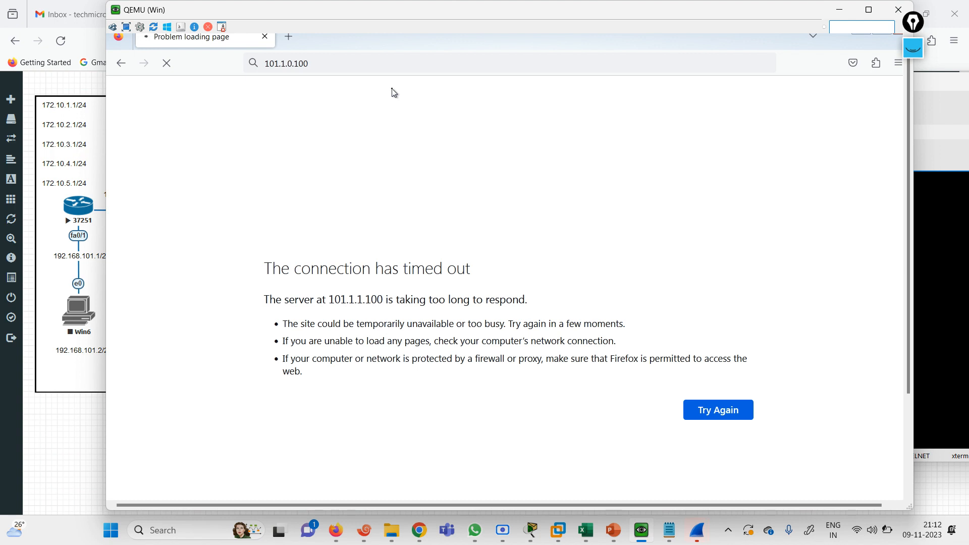
left_click(73, 416)
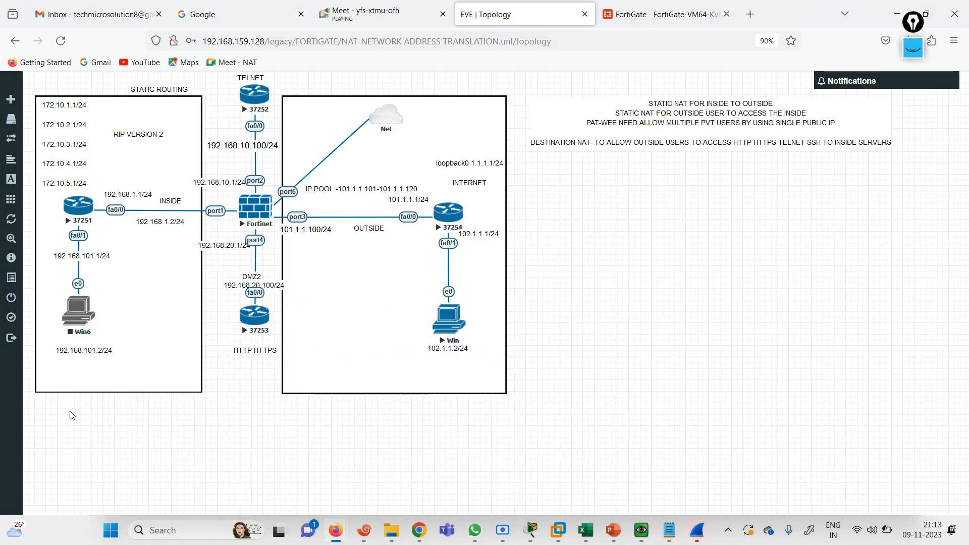
Extend the FortiGate session, drag DST HTTP above DST NAT, and check its HTTPDST NAT VIP
left_click(631, 6)
left_click(504, 352)
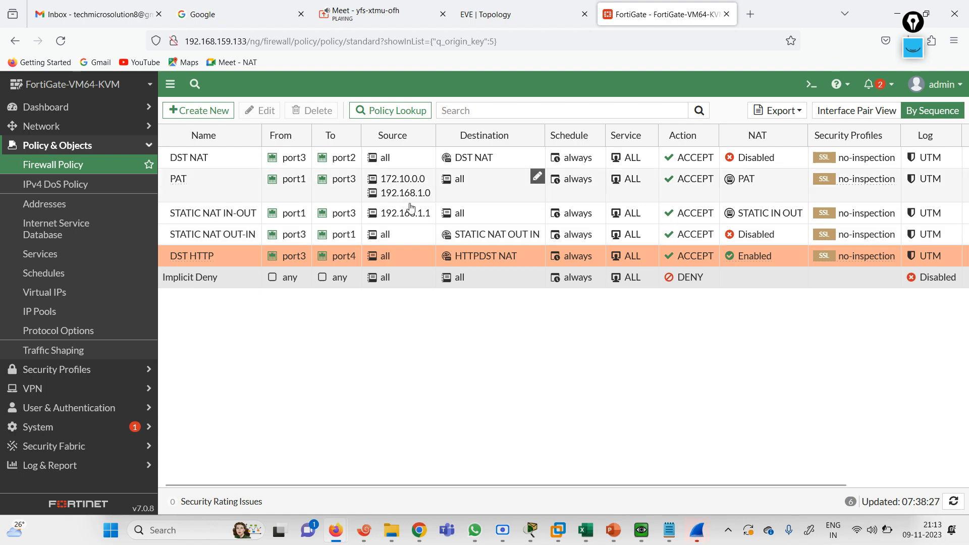
left_click_drag(227, 256, 226, 158)
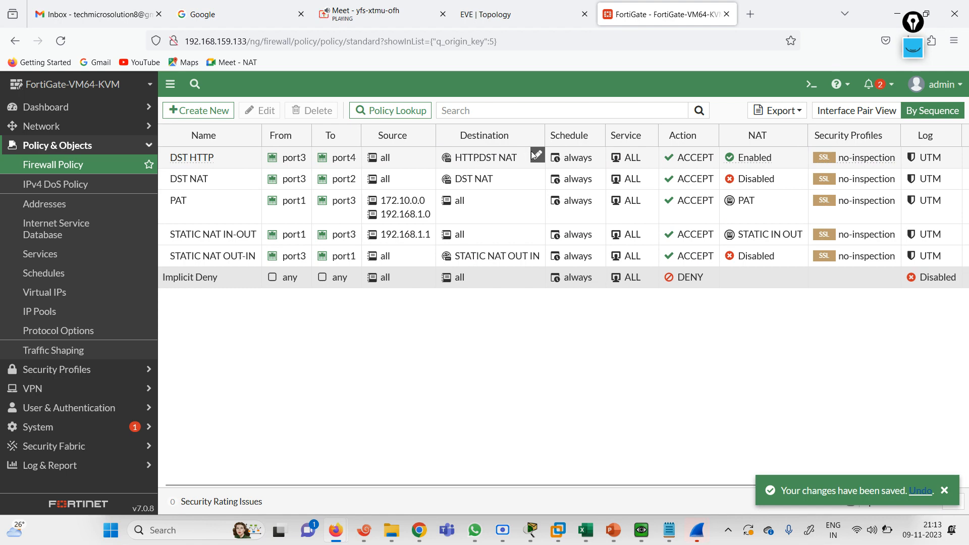
left_click(537, 157)
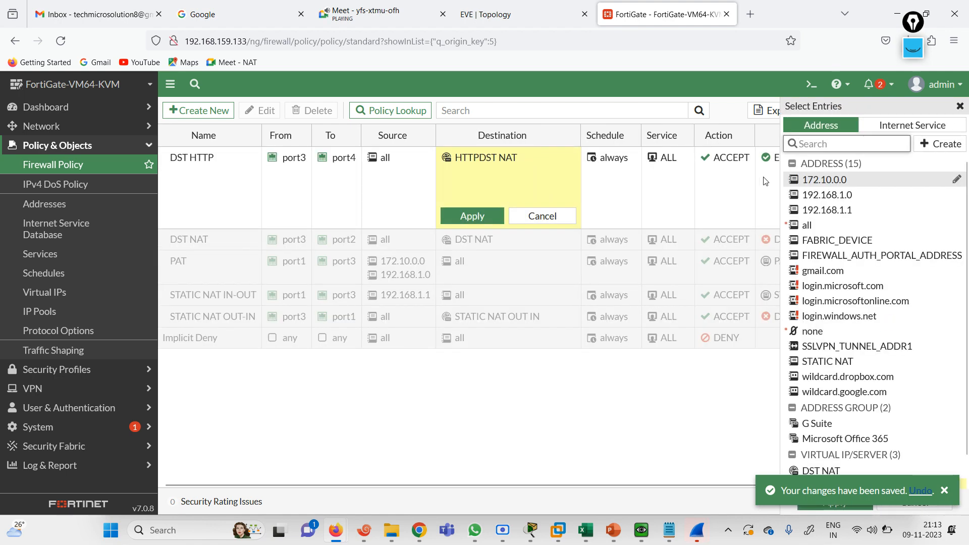
left_click(541, 216)
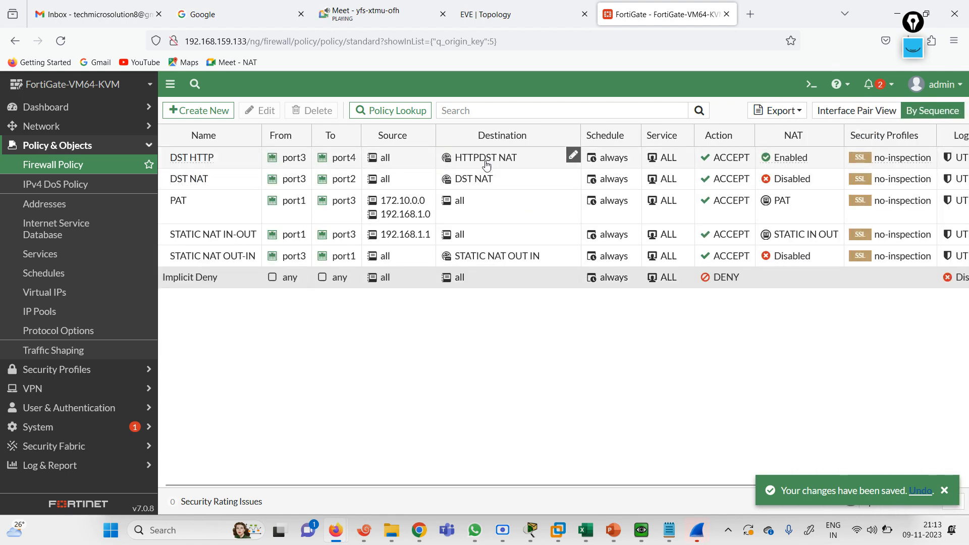
mouse_move(487, 166)
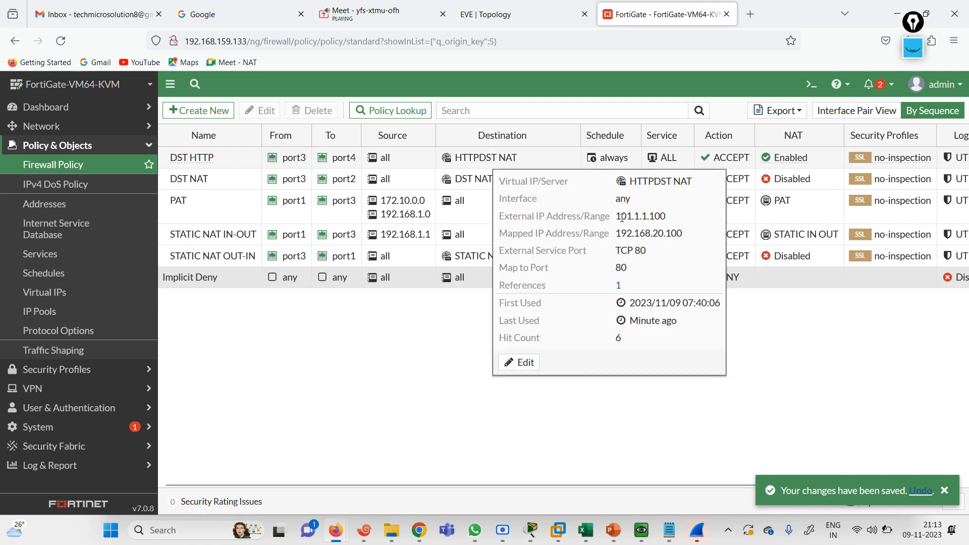
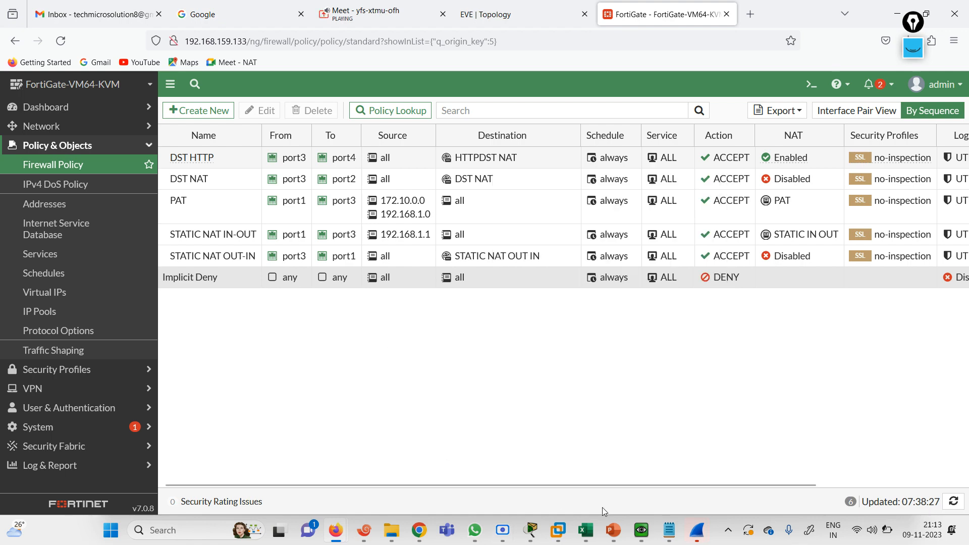
Bring the outside PC's QEMU VM forward, where Firefox shows 101.1.1.100 timed out
left_click(642, 531)
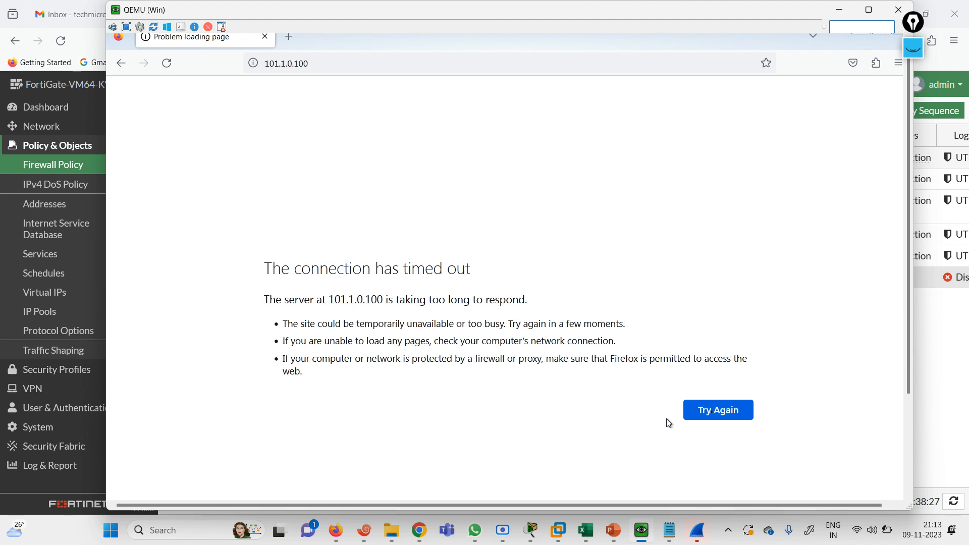
Retry loading 101.1.1.100, then search Firefox Settings for 'hist'
left_click(715, 415)
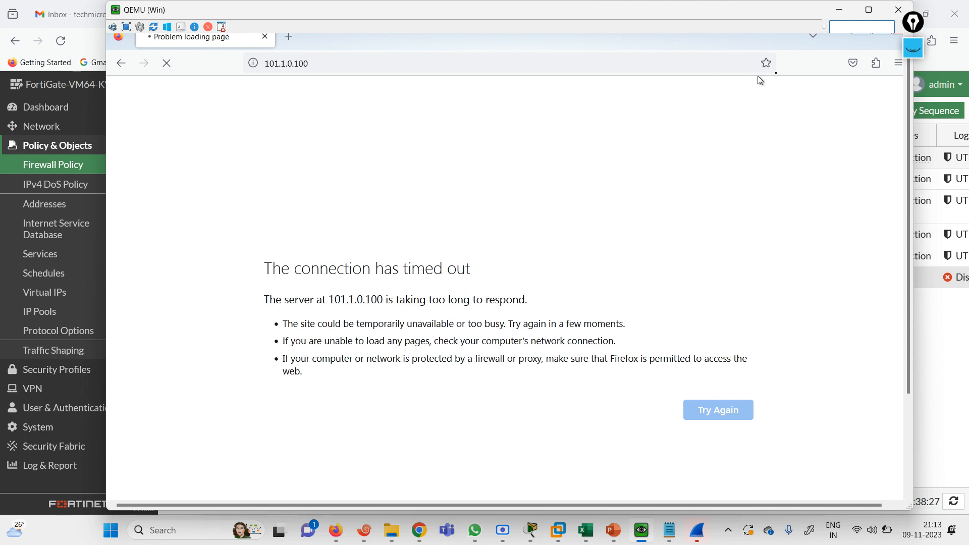
left_click(895, 69)
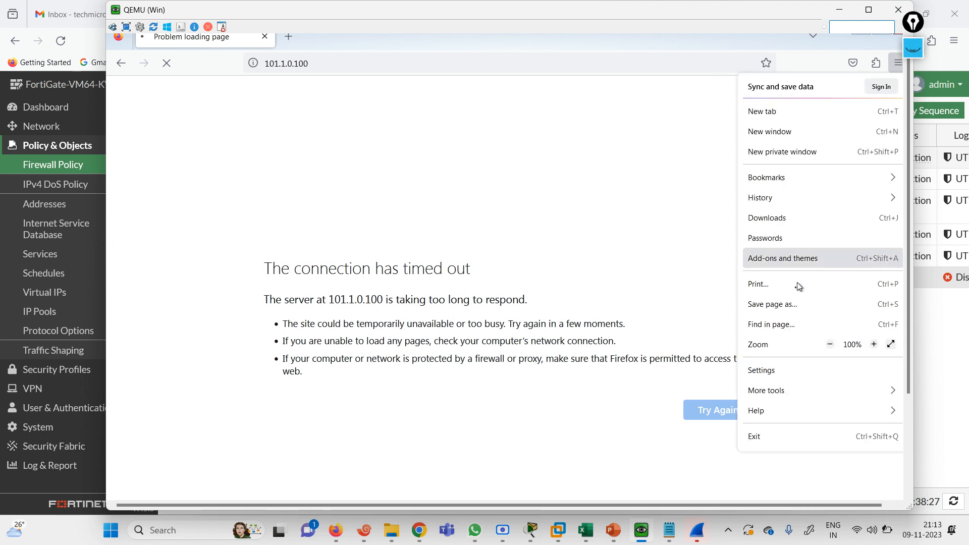
left_click(776, 372)
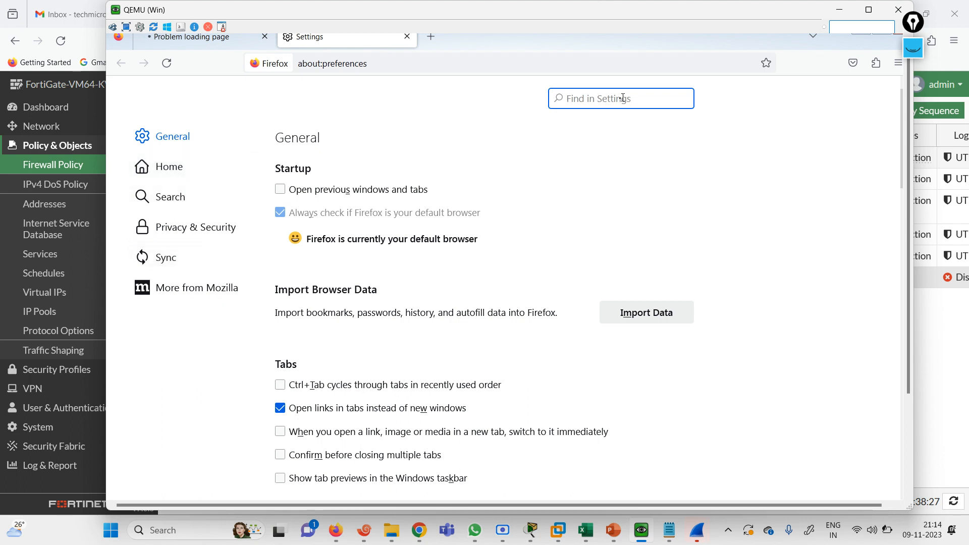
type("his")
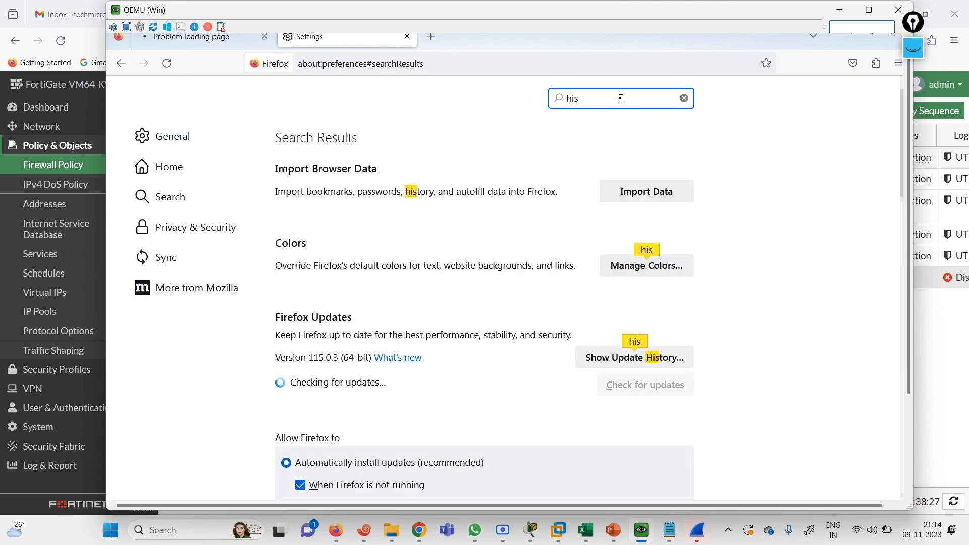
type("s")
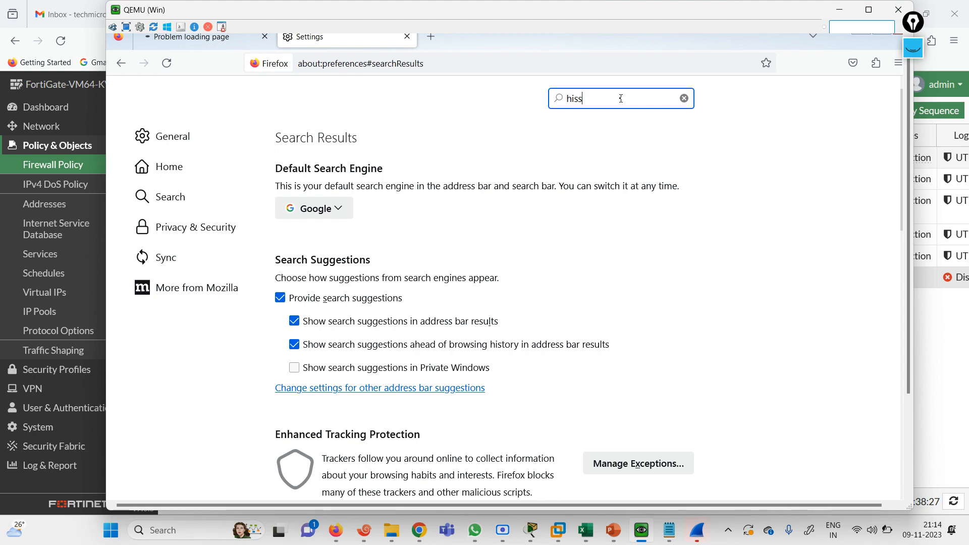
type("t")
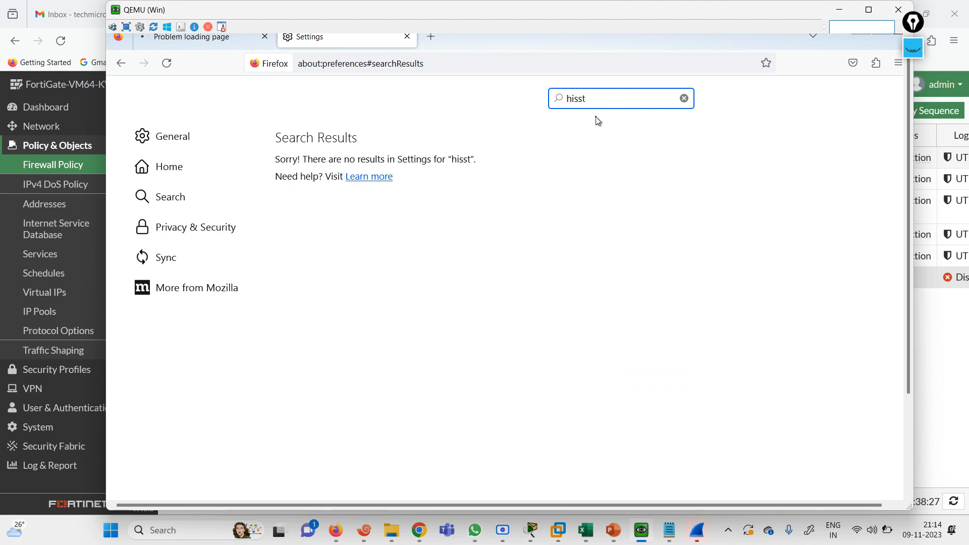
key("BackSpace")
key("BackSpace")
type("t")
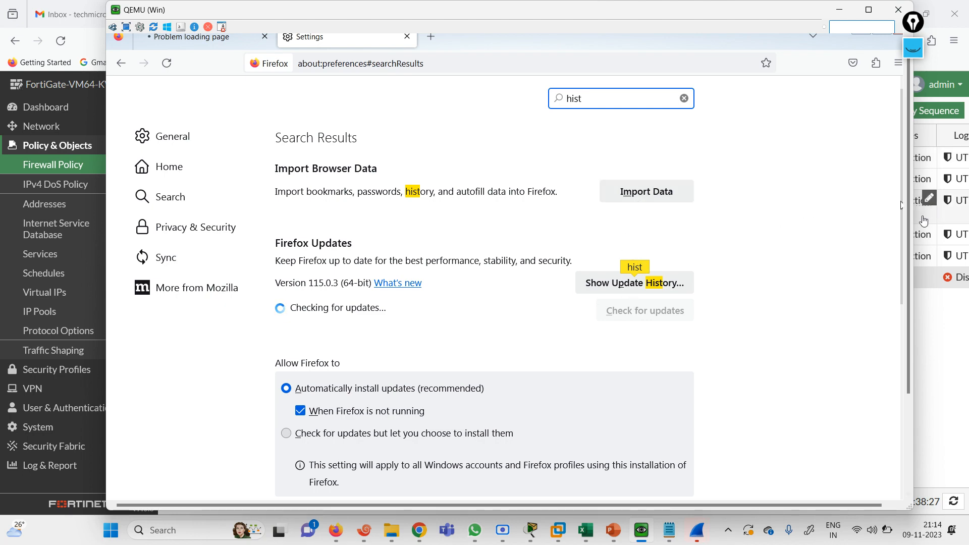
left_click_drag(904, 241, 906, 214)
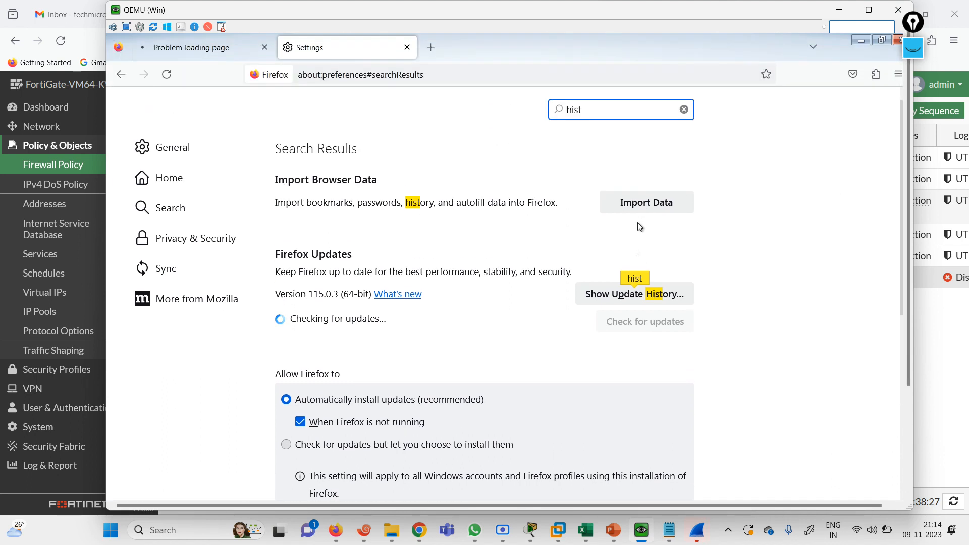
View and close the update history, then show the Privacy & Security settings
left_click(630, 299)
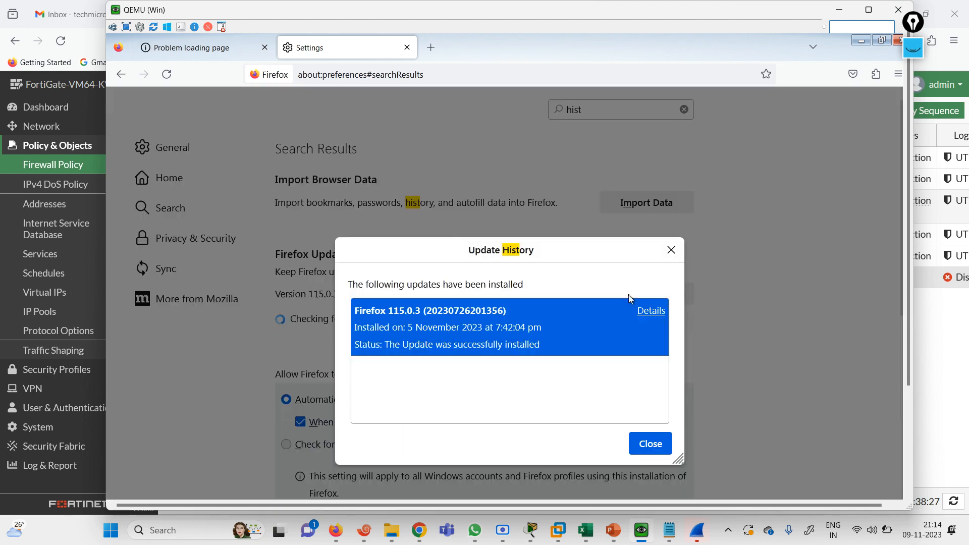
left_click(671, 251)
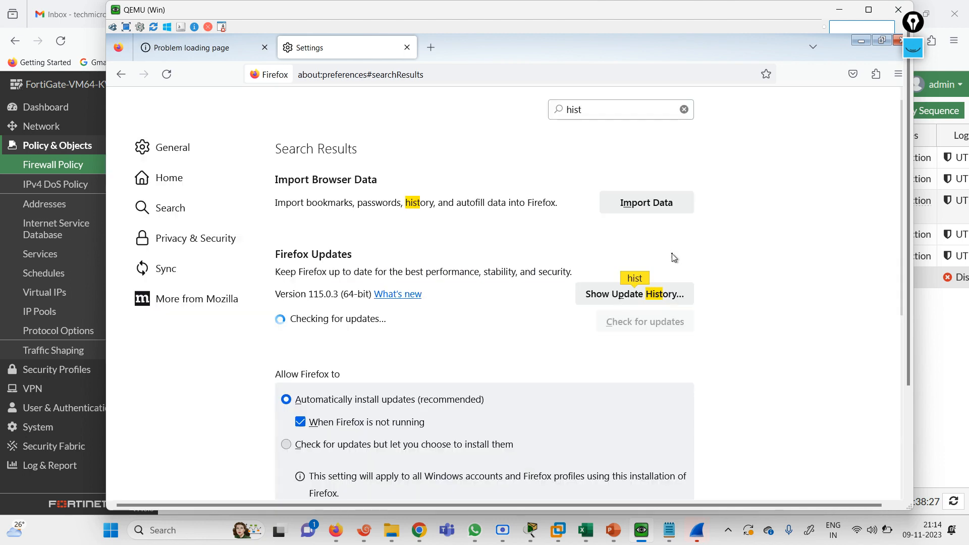
left_click(205, 245)
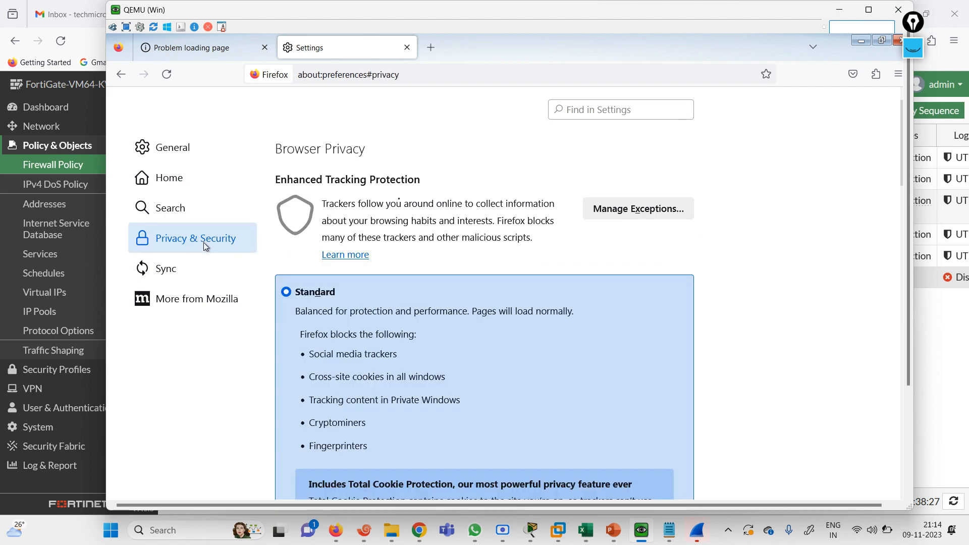
left_click_drag(910, 216, 850, 88)
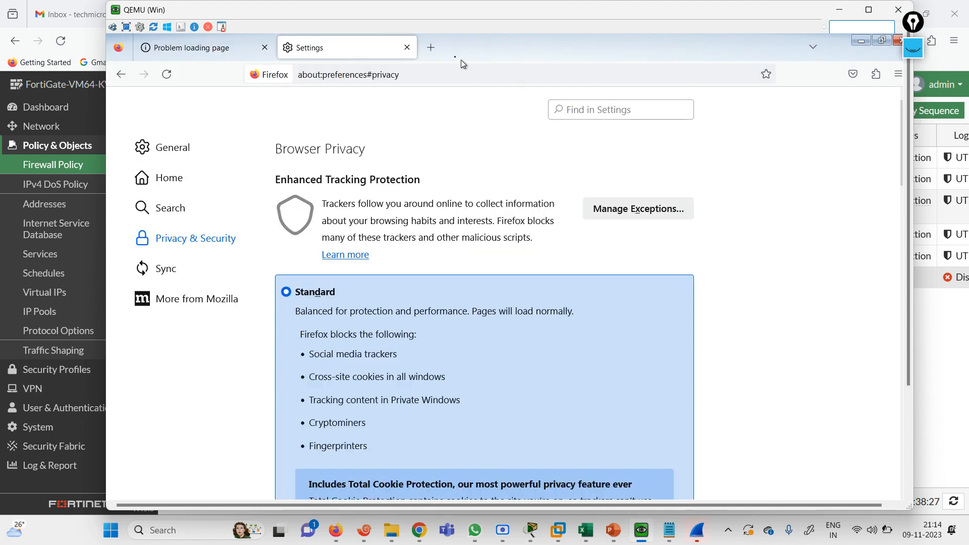
Minimize Firefox, cancel the firewall customization page and close Windows Firewall
left_click(861, 40)
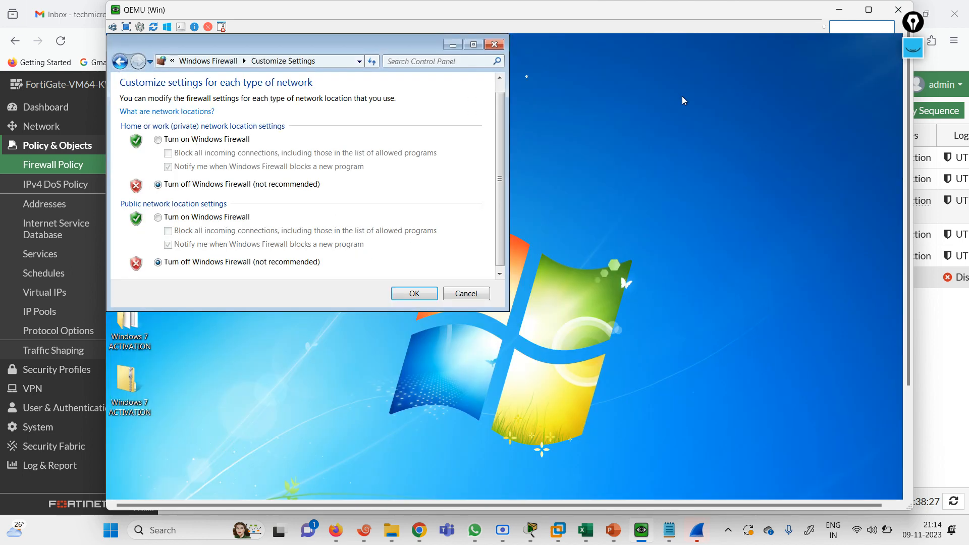
left_click(464, 296)
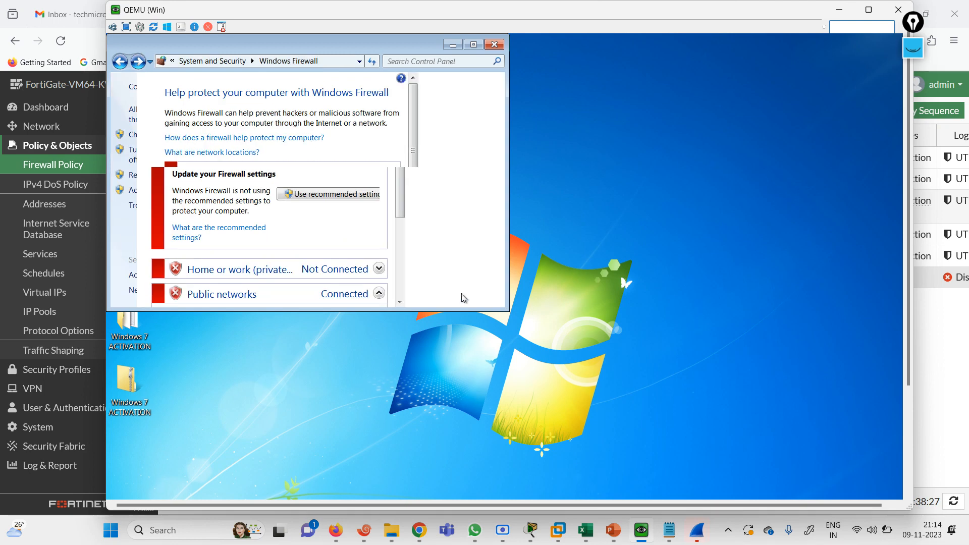
left_click(488, 46)
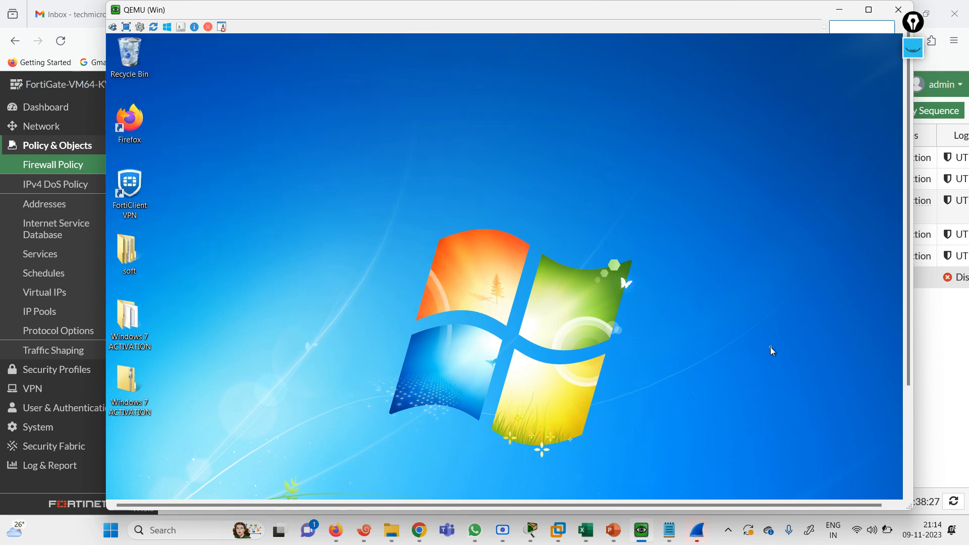
scroll(907, 347, "down", 5)
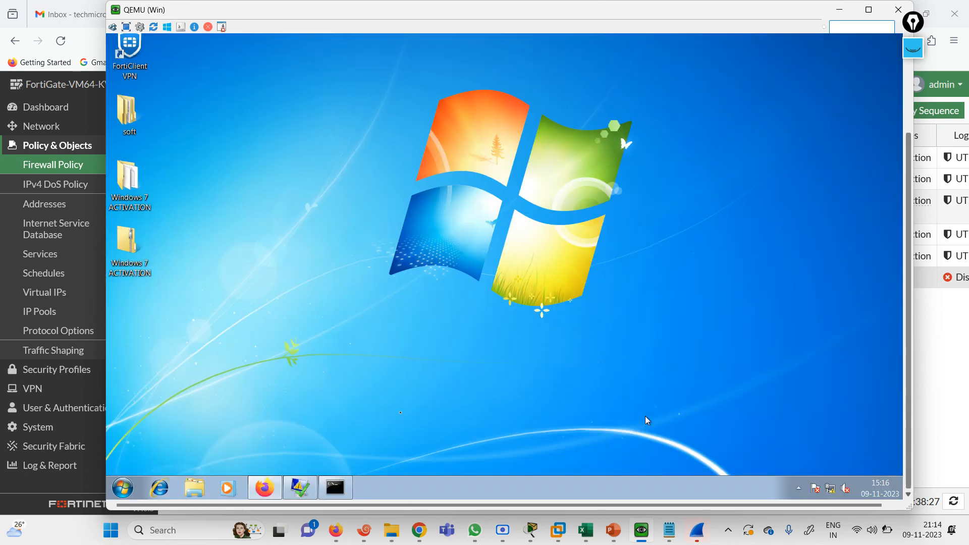
left_click(161, 489)
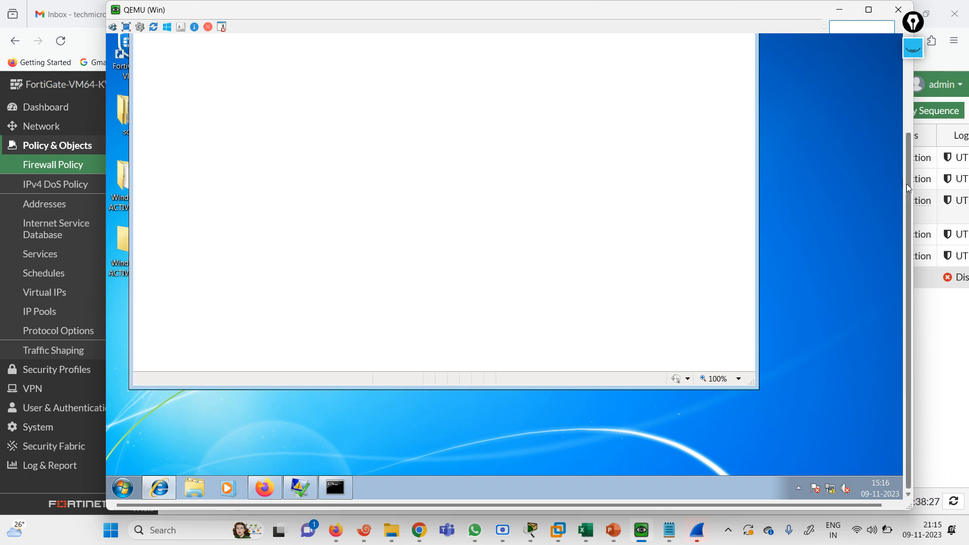
left_click_drag(907, 184, 898, 84)
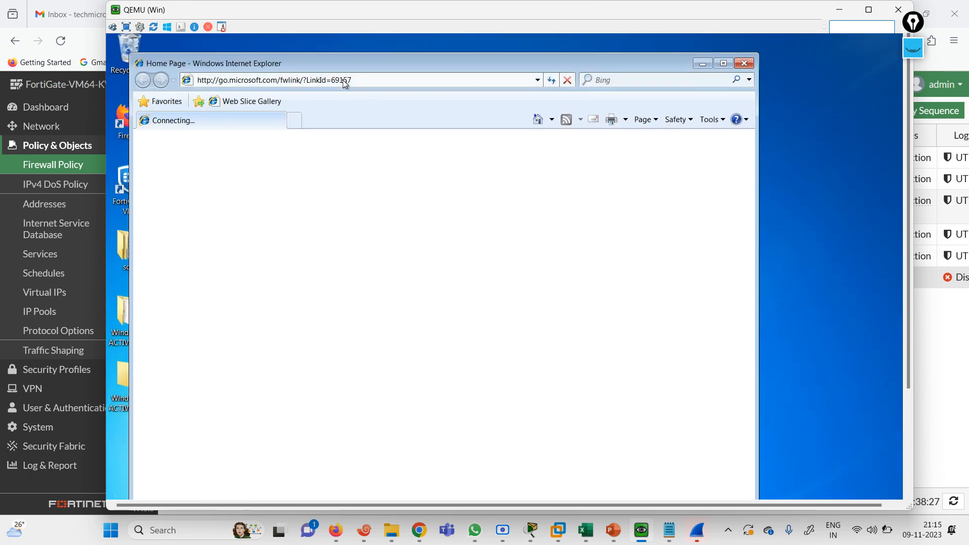
left_click(342, 80)
type("10")
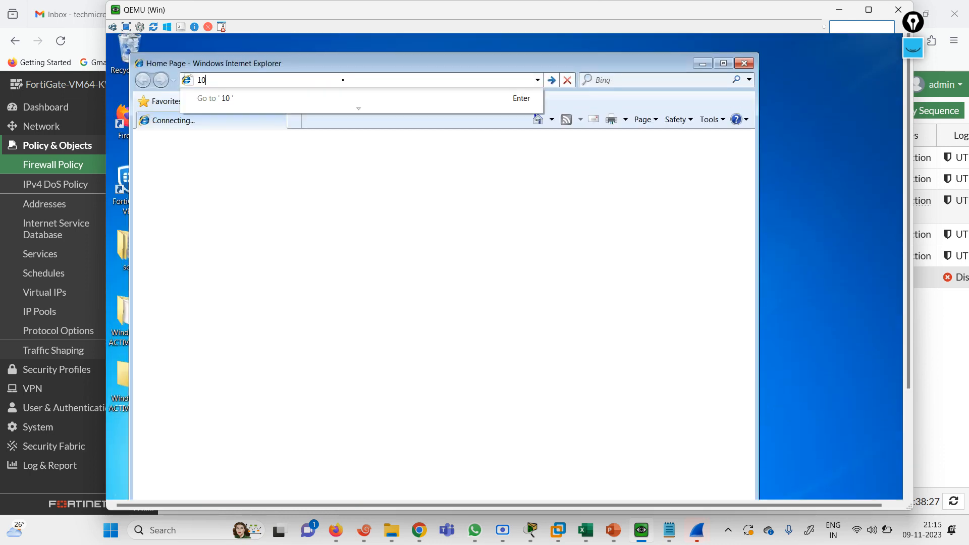
type("1.1.1.100")
key("Home")
type("http://")
key("Return")
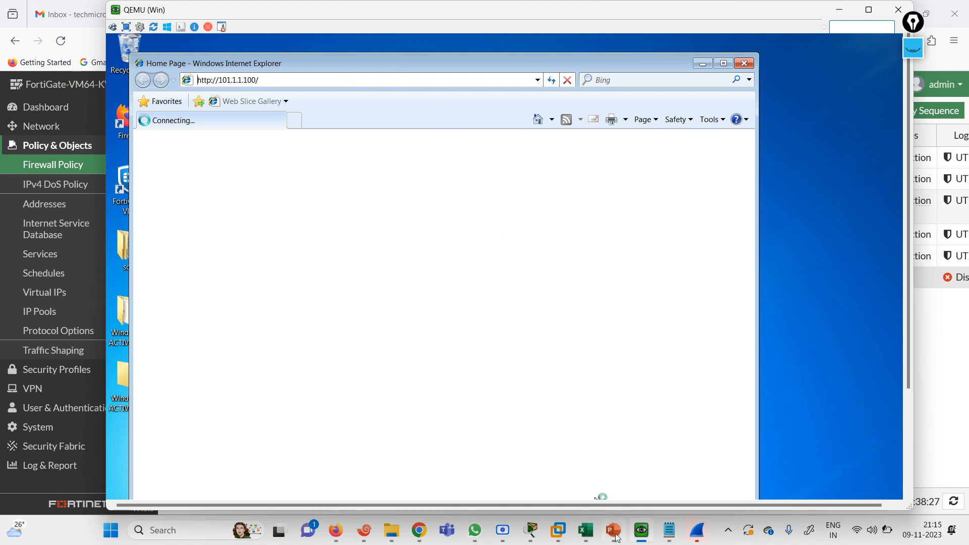
On R4, enable the web server with 'ip http server'
left_click(366, 533)
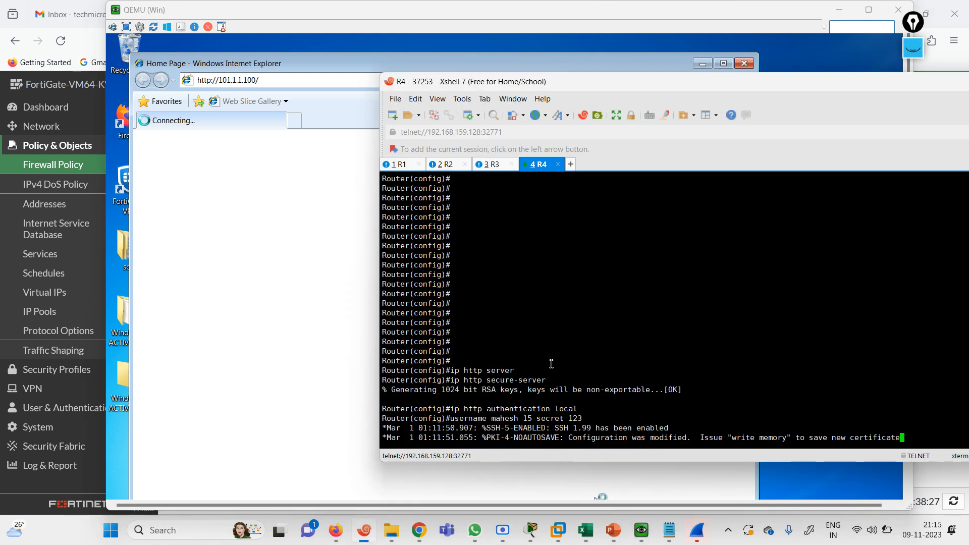
key("Return")
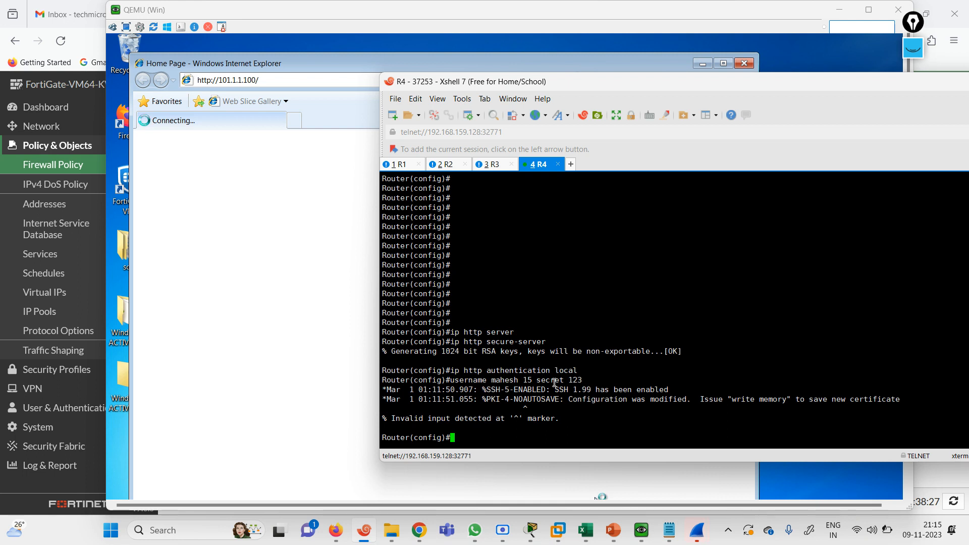
type("ip ht")
key("Tab")
type("se")
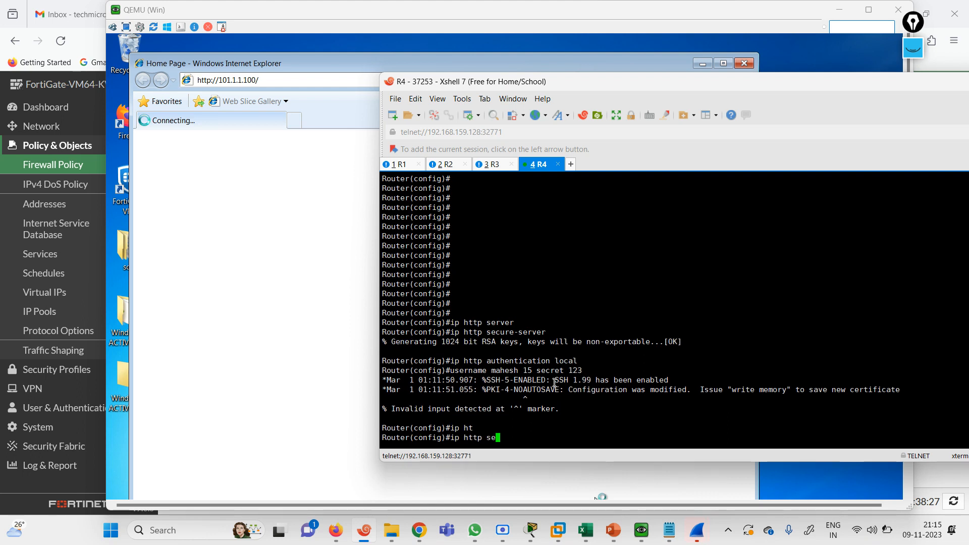
key("Tab")
type("r")
key("Tab")
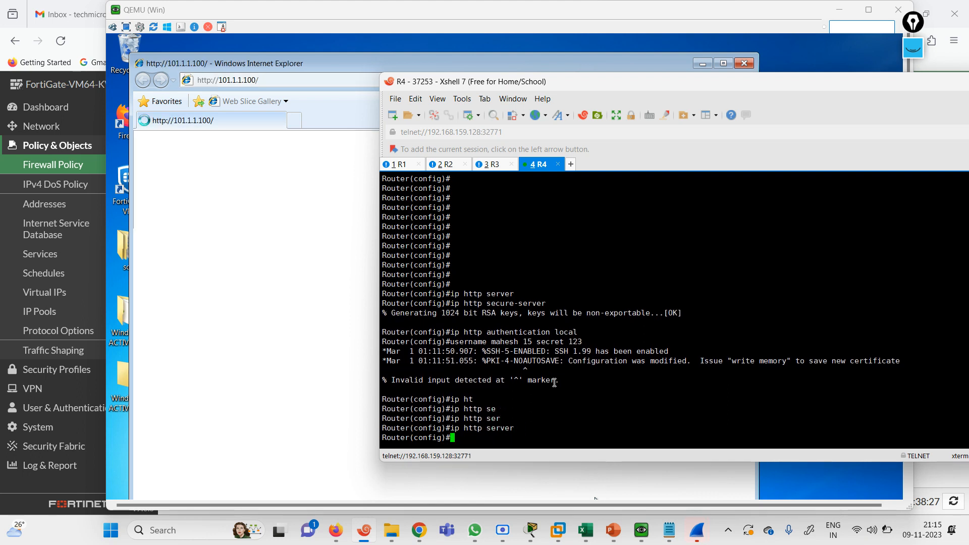
key("Return")
key("Return")
Enable HTTPS on R4 with 'ip http secure-server'
type("ip htt")
key("Tab")
type("se")
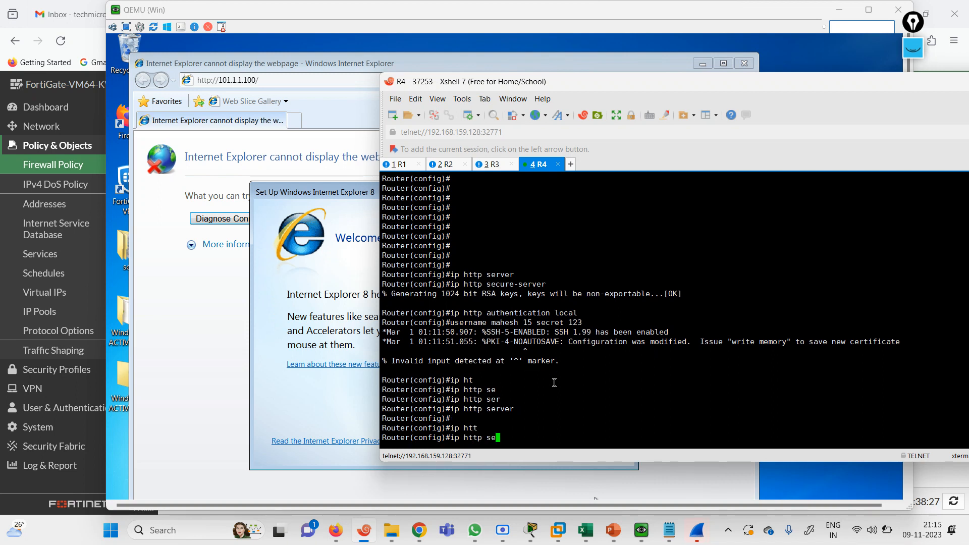
key("Tab")
type("cu")
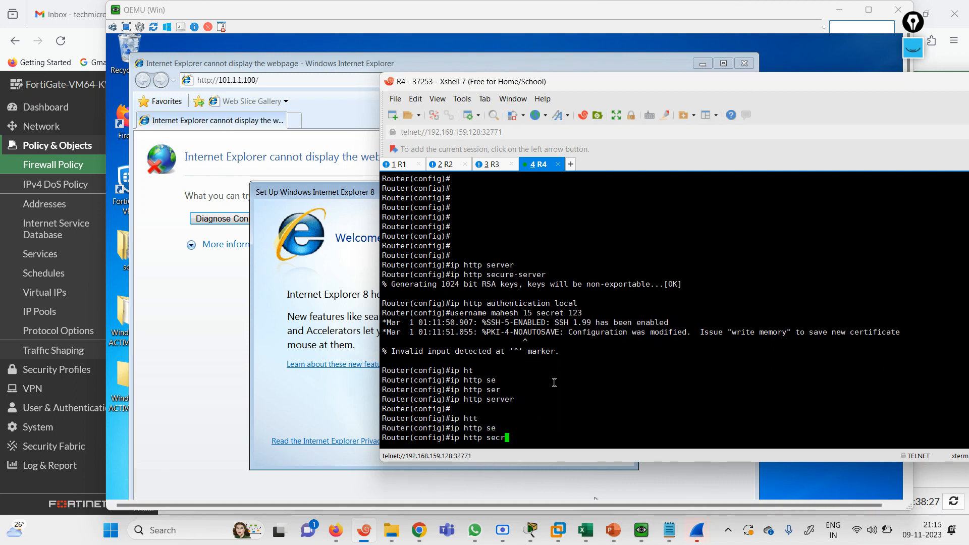
key("Tab")
type("se")
key("Tab")
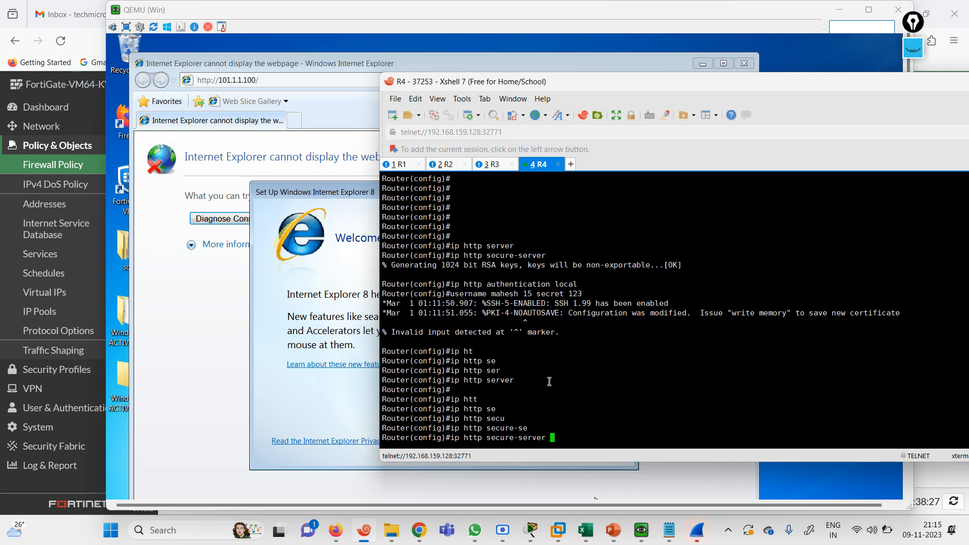
key("Return")
key("Return")
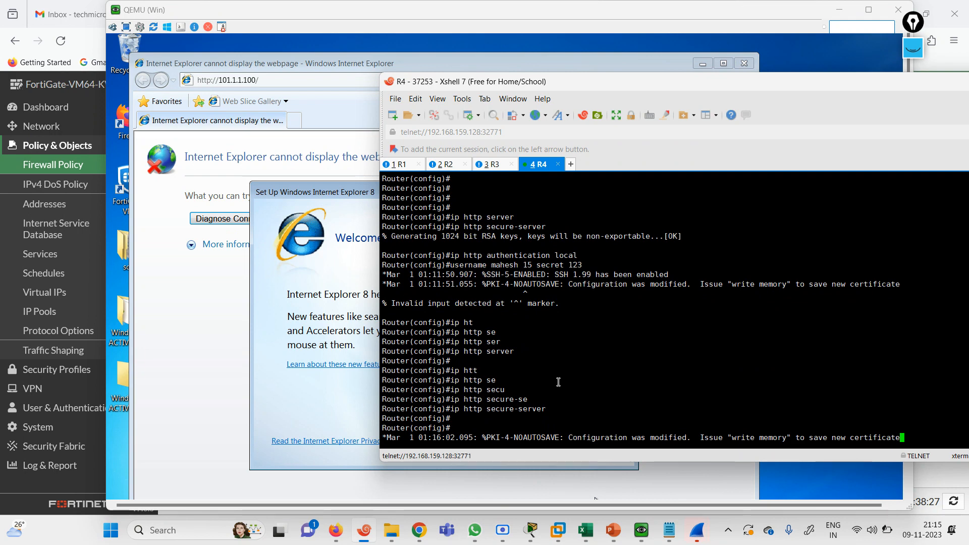
Set R4's HTTP authentication to local with 'ip http authentication local'
key("Return")
type("ip http au")
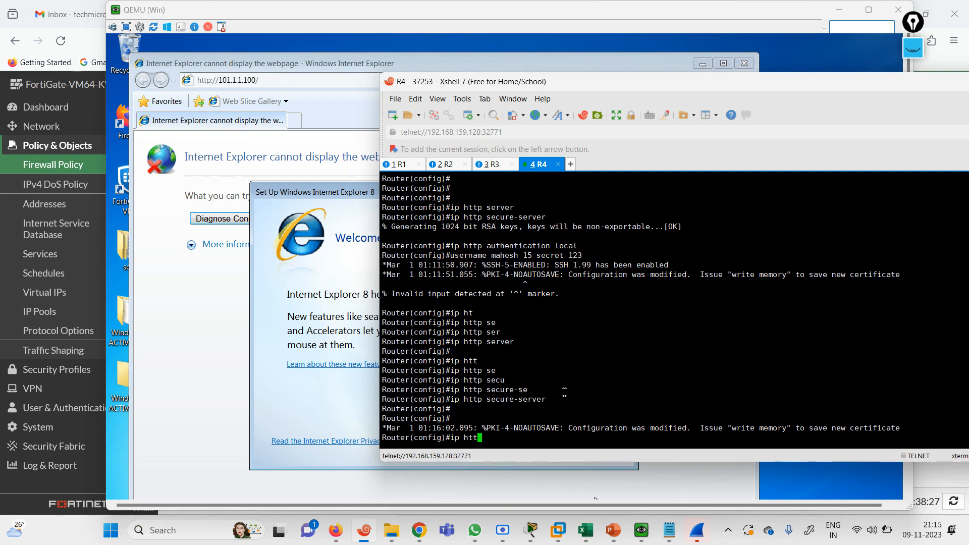
key("Tab")
type("au")
key("Tab")
type("loca")
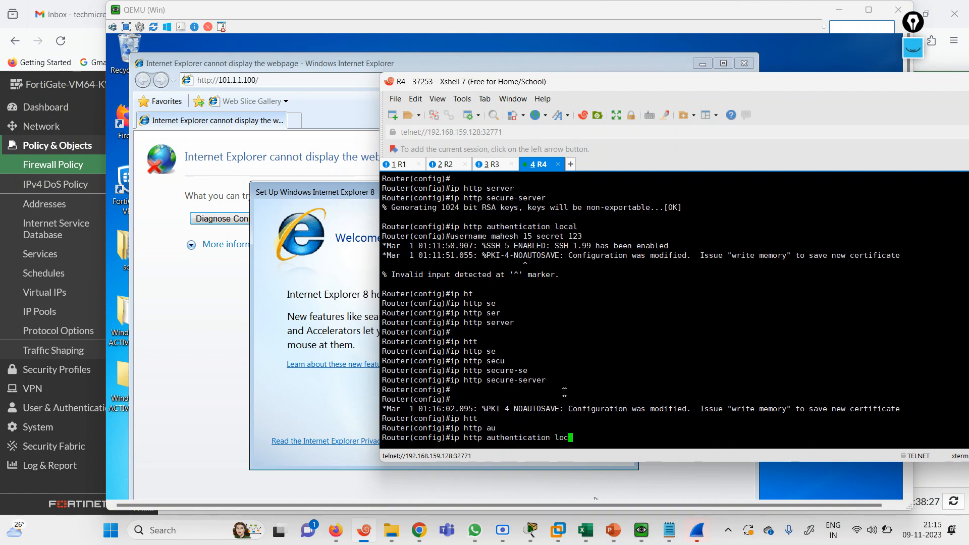
key("Return")
Create a local username on R4 protected by a secret password
type("use")
key("Tab")
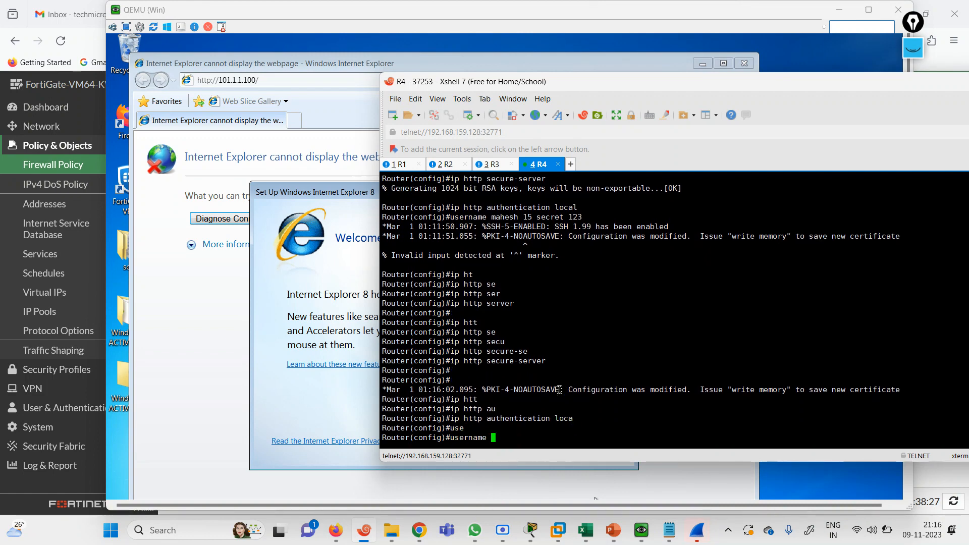
type("mahesh sec")
key("Tab")
type("123")
key("Return")
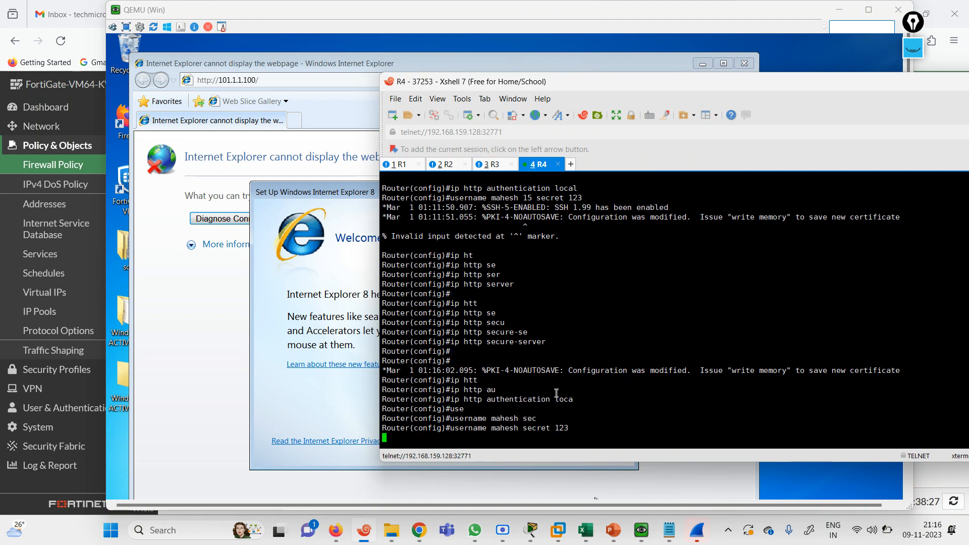
Start a 'login local' line on R4, then erase it unfinished
type("log")
key("Tab")
type("i")
key("Tab")
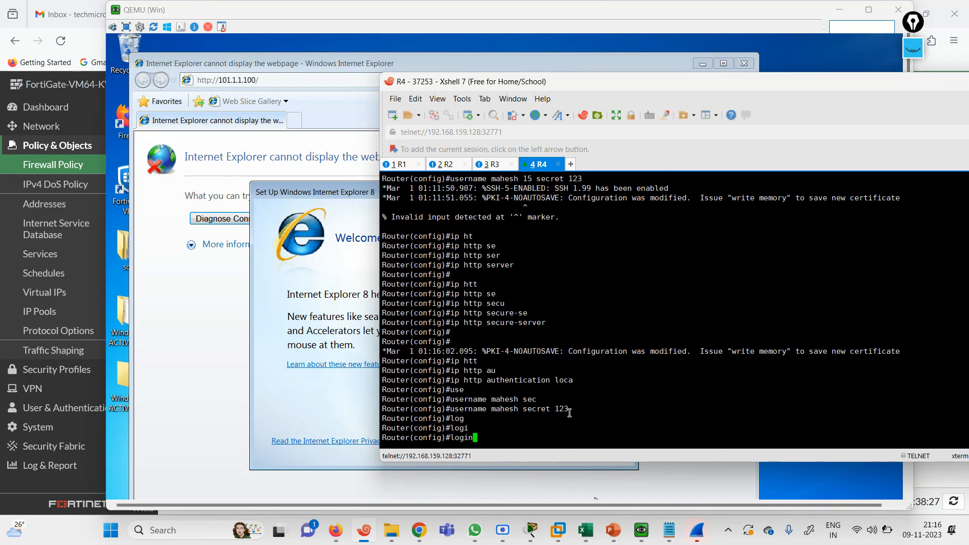
type("loc")
key("Tab")
type("a")
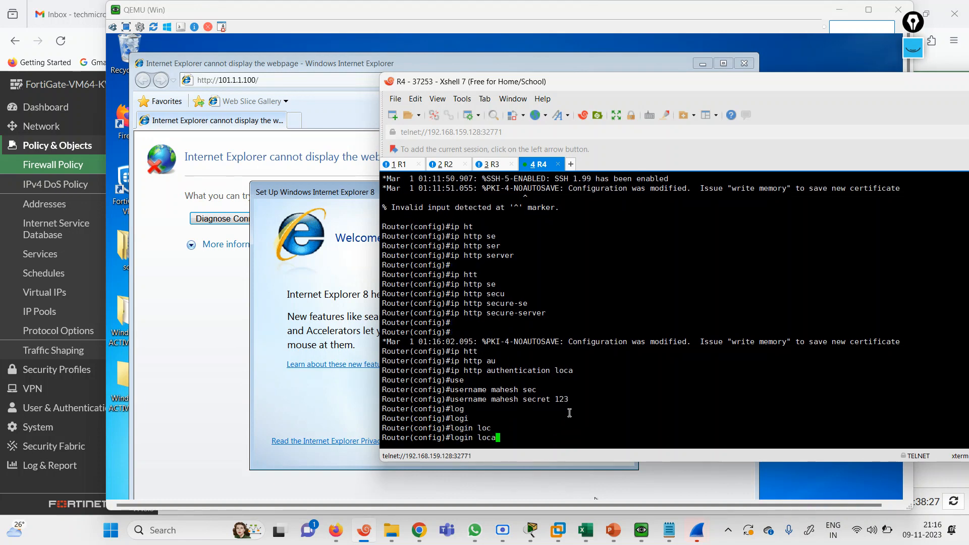
key("Tab")
key("BackSpace")
key("BackSpace")
key("BackSpace")
key("BackSpace")
key("BackSpace")
key("BackSpace")
key("BackSpace")
key("BackSpace")
key("BackSpace")
key("BackSpace")
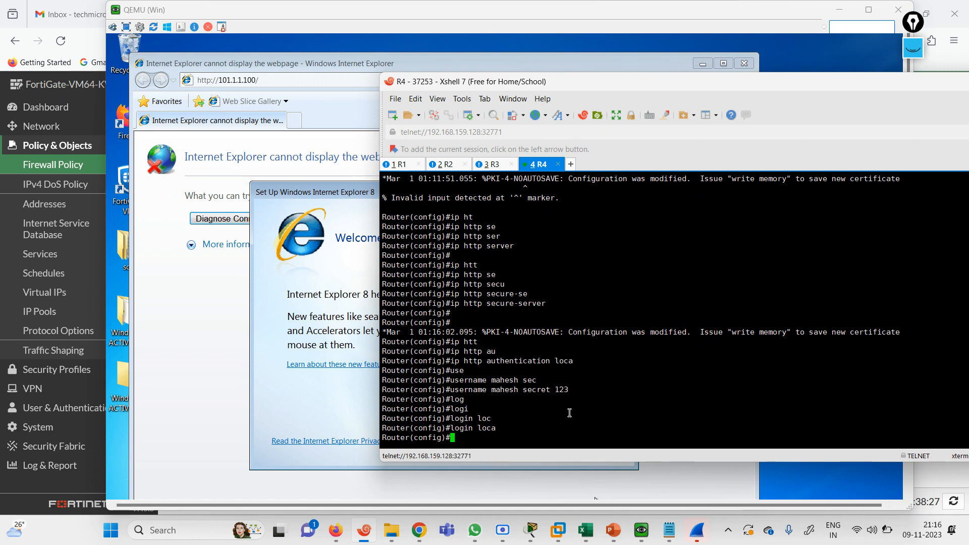
Exit and re-enter global configuration mode on R4, discarding a partial 'login local' line
key("Return")
key("Return")
key("Return")
key("Return")
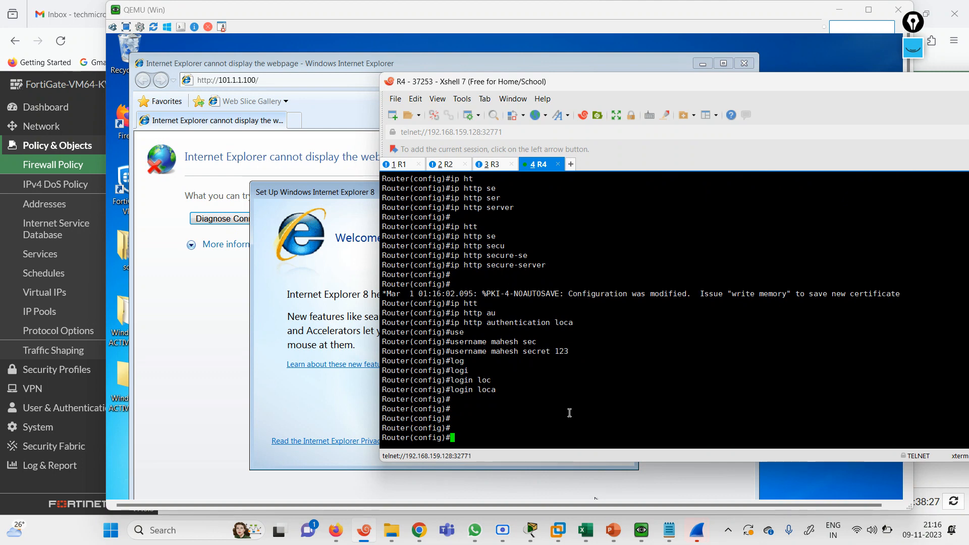
type("exit")
key("Return")
type("logi")
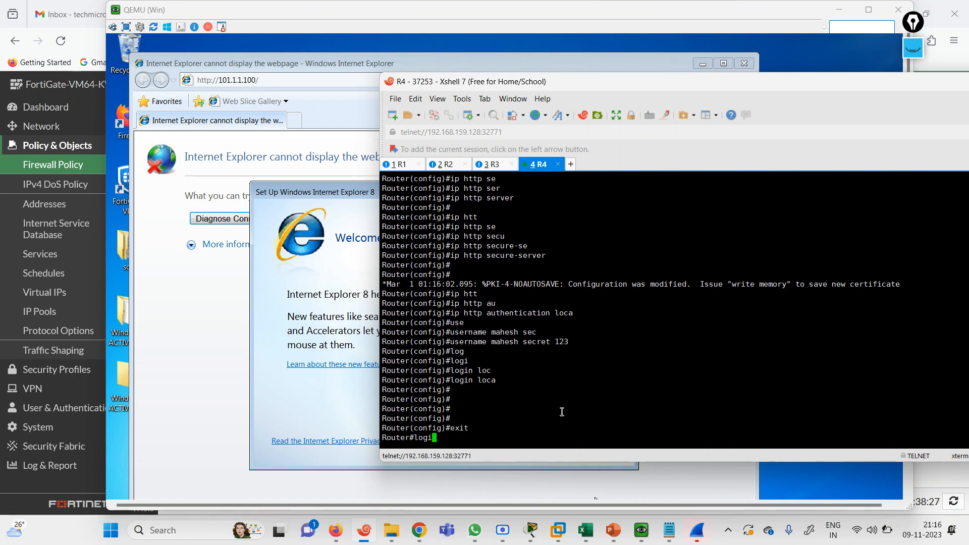
type("n loc")
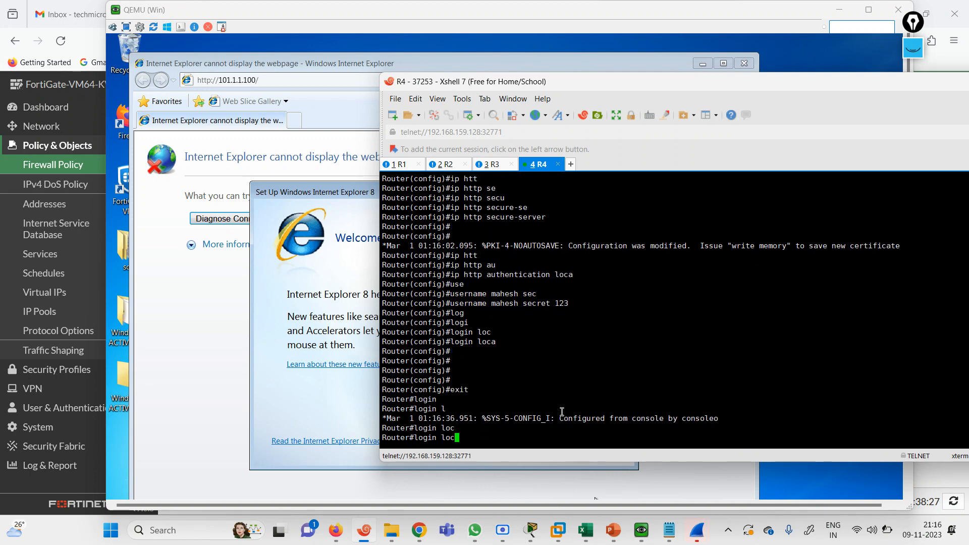
type("a")
key("BackSpace")
key("BackSpace")
key("BackSpace")
key("BackSpace")
key("BackSpace")
key("BackSpace")
key("BackSpace")
key("BackSpace")
key("BackSpace")
key("BackSpace")
type("conf te")
key("Return")
type("logi")
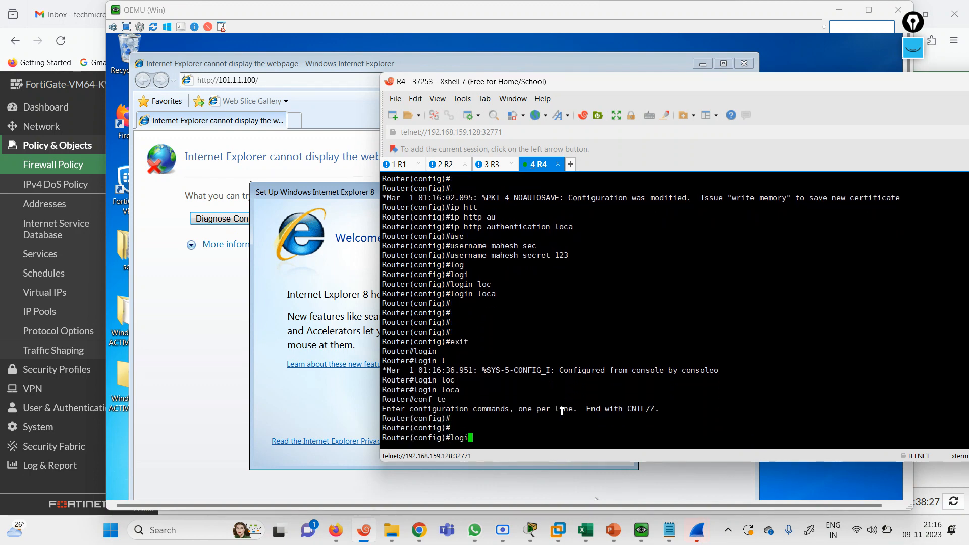
type("n loca")
key("Tab")
key("BackSpace")
key("BackSpace")
key("BackSpace")
key("BackSpace")
key("BackSpace")
key("BackSpace")
key("BackSpace")
key("BackSpace")
key("BackSpace")
key("BackSpace")
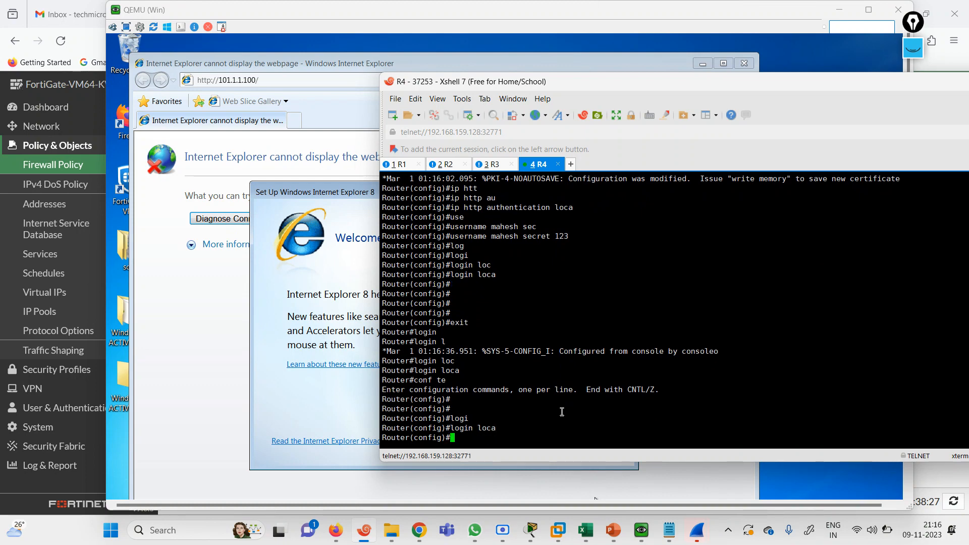
Build an 'enable secret' command, trying other enable options along the way
type("en")
key("Tab")
type("a")
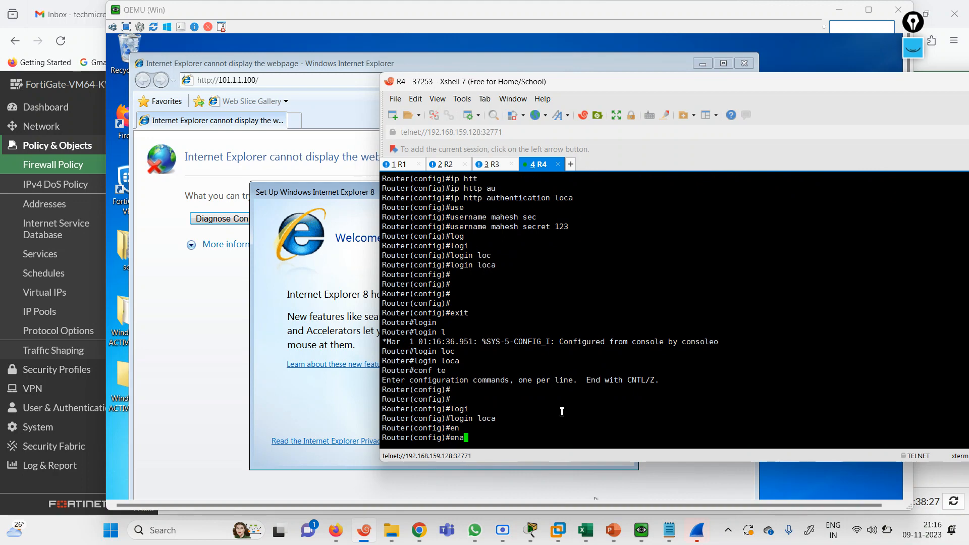
key("Tab")
type("se")
key("Tab")
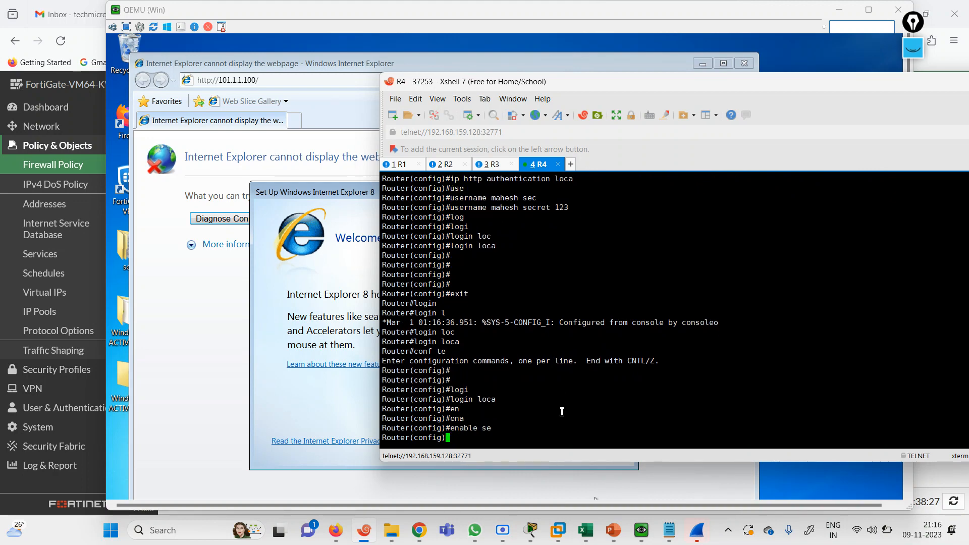
key("BackSpace")
key("BackSpace")
key("BackSpace")
key("BackSpace")
key("BackSpace")
key("BackSpace")
type("er")
key("Tab")
type("v")
key("Tab")
key("BackSpace")
key("BackSpace")
key("BackSpace")
type("e")
key("Tab")
Try the 'enable password' keyword and list its options with '?'
type("pa")
key("Tab")
type("s")
key("Tab")
key("BackSpace")
key("BackSpace")
key("BackSpace")
key("BackSpace")
key("BackSpace")
key("BackSpace")
key("BackSpace")
key("BackSpace")
key("BackSpace")
key("BackSpace")
type("pass")
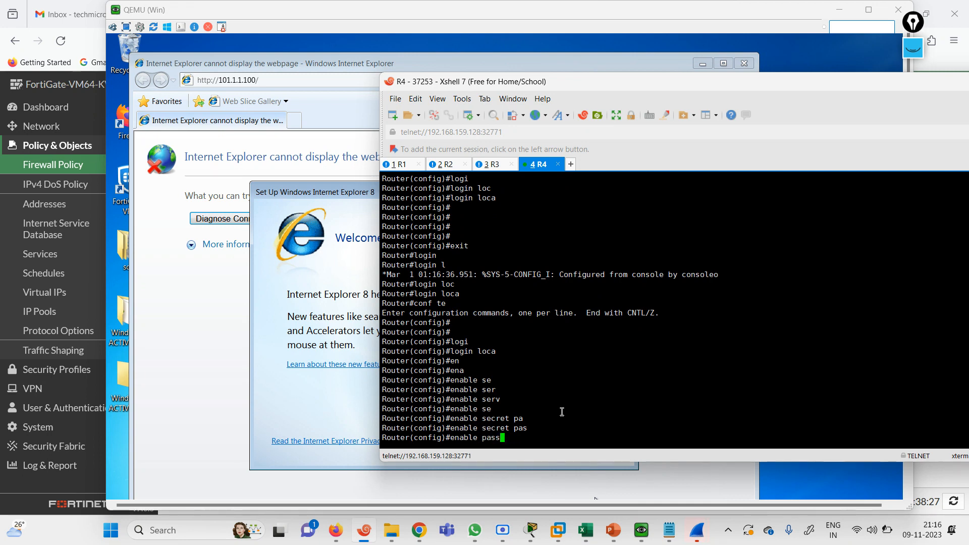
key("Tab")
type("se")
key("Tab")
key("BackSpace")
key("BackSpace")
type("?")
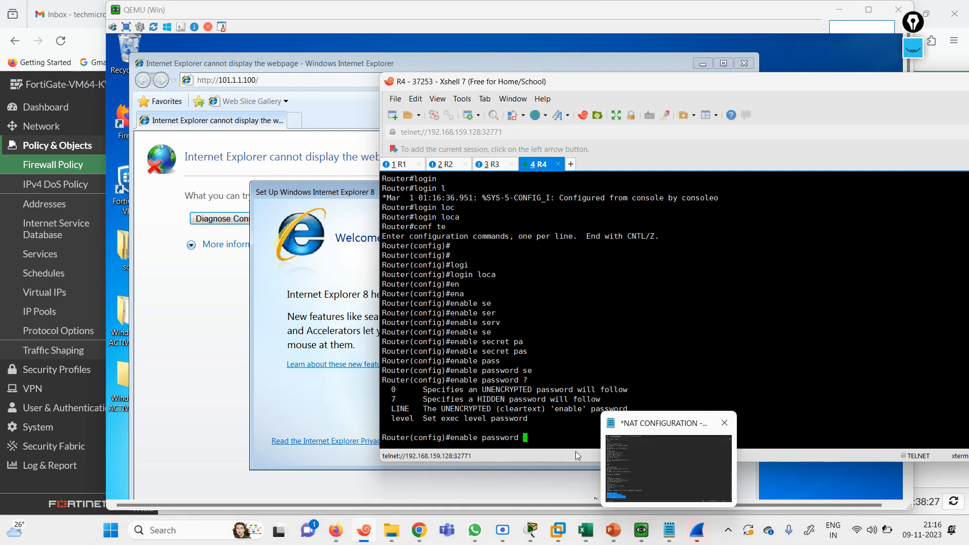
Check the SSH and TELNET 2ND METHOD reference slides in PowerPoint
left_click(613, 530)
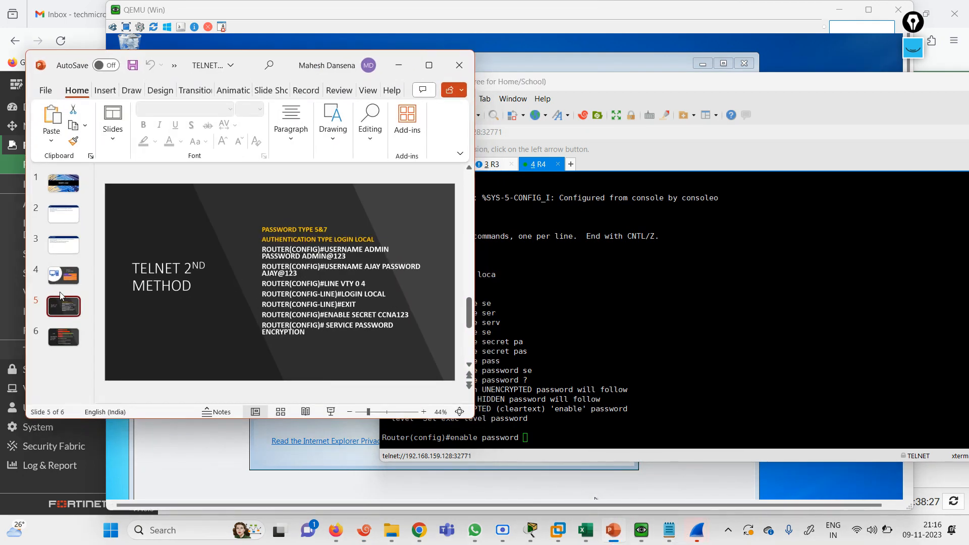
left_click(59, 331)
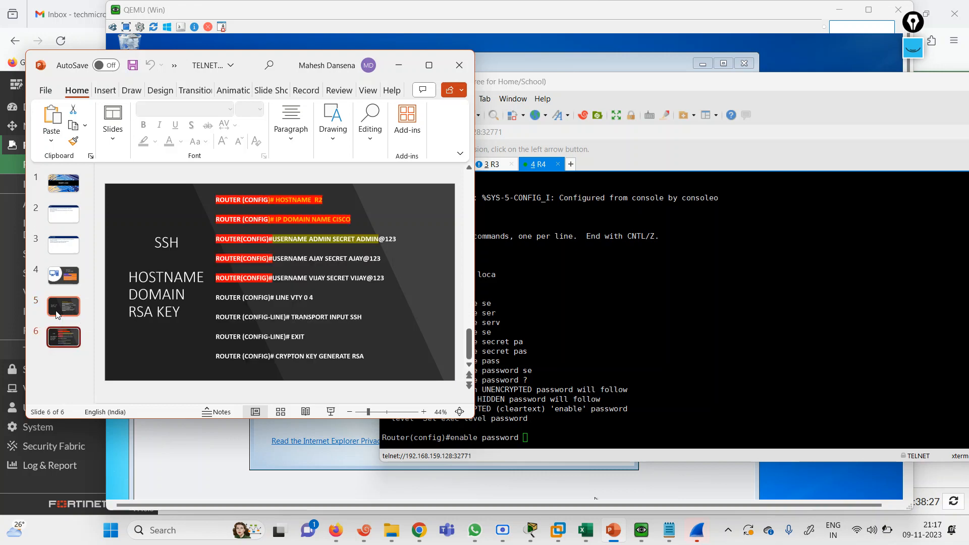
left_click(59, 314)
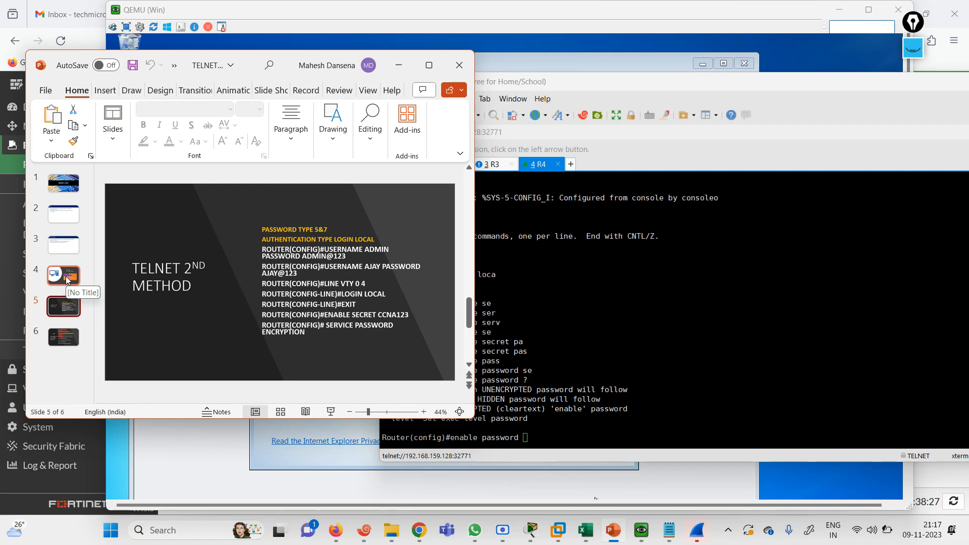
left_click(555, 428)
Set R4's enable secret password and leave configuration mode with 'end'
key("BackSpace")
key("BackSpace")
key("BackSpace")
key("BackSpace")
key("BackSpace")
key("BackSpace")
key("BackSpace")
key("BackSpace")
key("BackSpace")
type("sec")
key("Tab")
type("123")
key("Return")
key("Return")
key("Return")
key("Return")
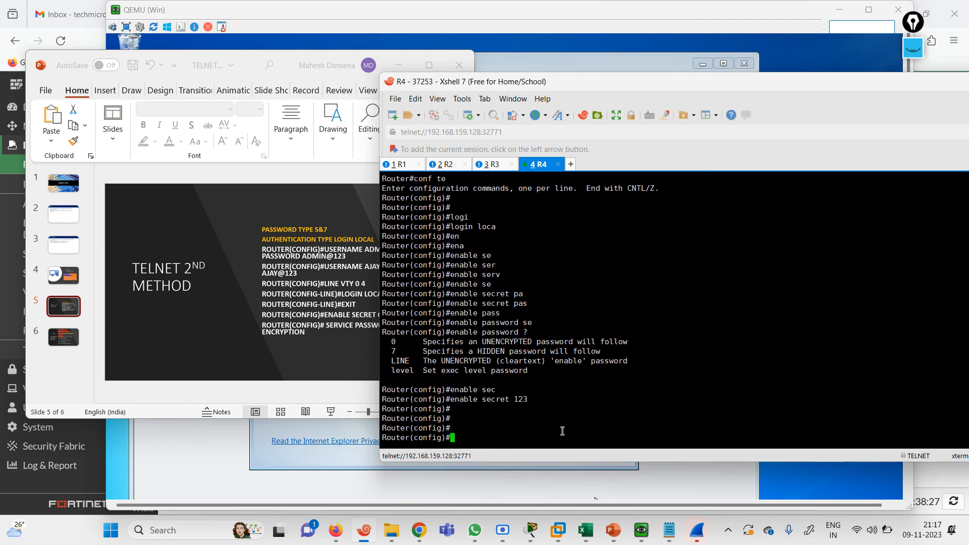
type("end")
key("Return")
key("Return")
key("Return")
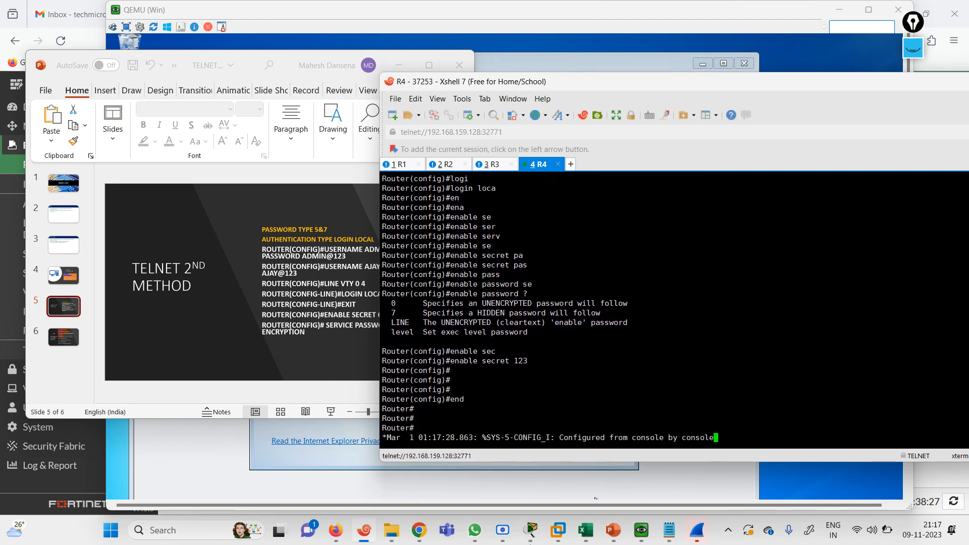
Copy the four ip http configuration lines from the TELNET SSH HTTP HTTPS notes
left_click(669, 531)
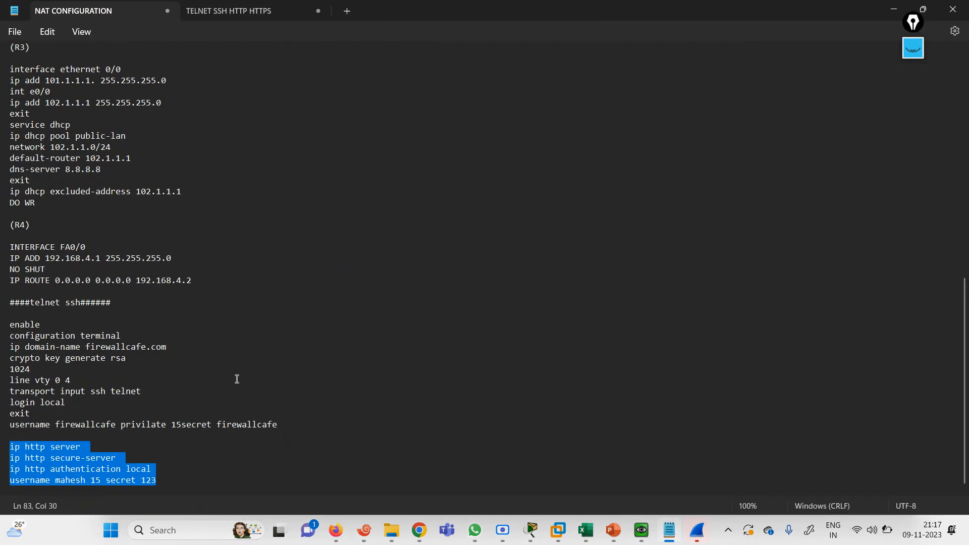
left_click(225, 7)
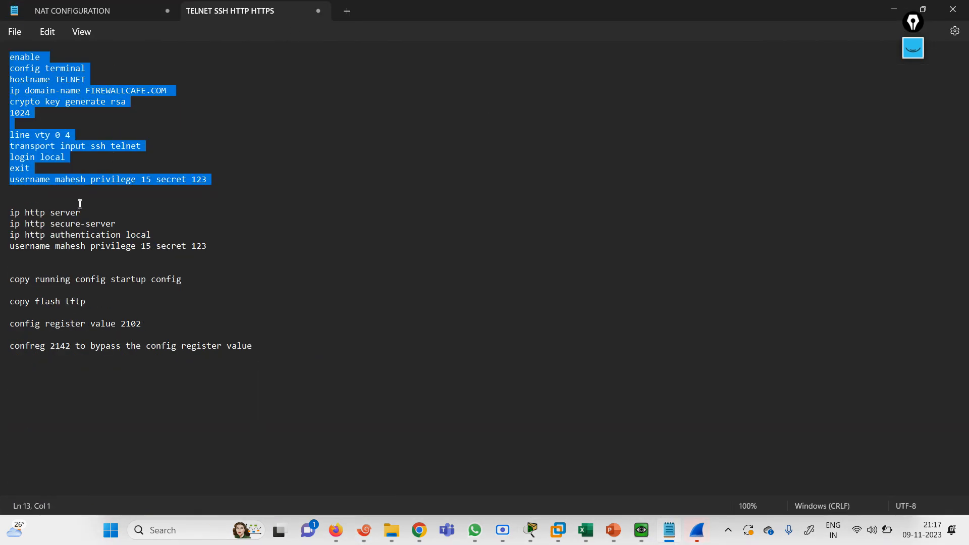
left_click_drag(13, 210, 228, 249)
key("ctrl+c")
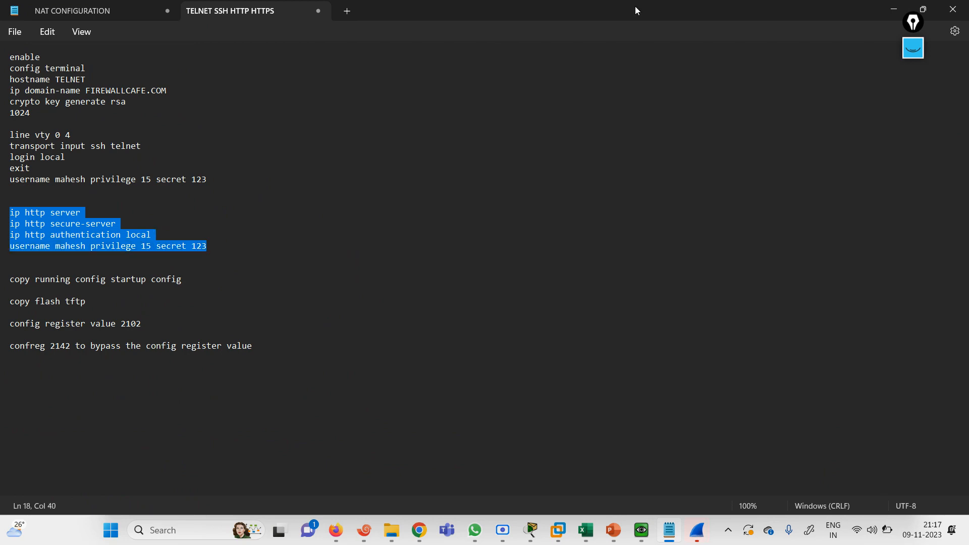
left_click(892, 11)
Enter 'conf te' on R4 and paste the copied HTTP configuration lines
key("Return")
key("Return")
key("Return")
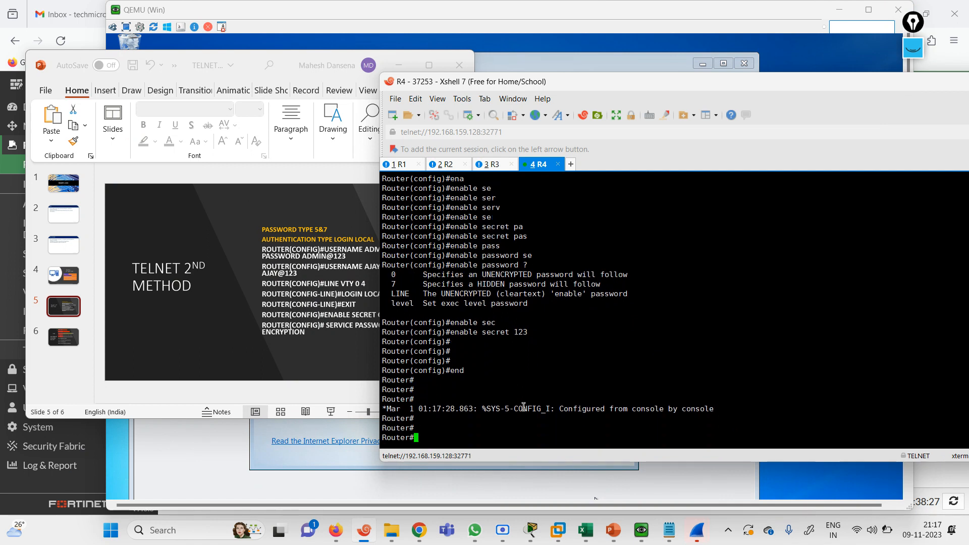
key("Return")
key("Return")
key("Return")
key("Return")
key("Return")
key("Return")
key("Return")
key("Return")
key("Return")
key("Return")
key("Return")
key("Return")
key("Return")
type("conf te")
key("Return")
key("Return")
key("Return")
key("Return")
key("Return")
key("Return")
key("Return")
key("Return")
key("Return")
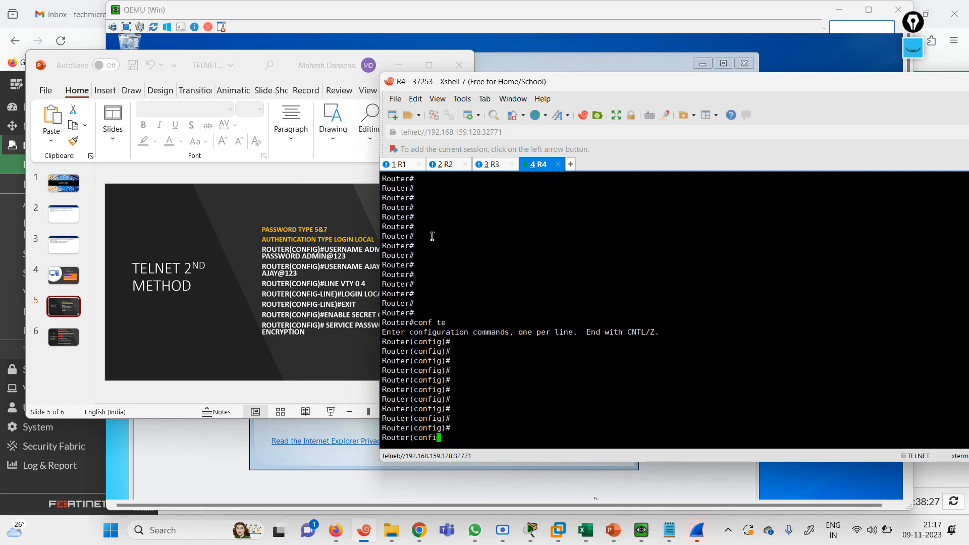
key("Return")
key("Return")
key("Return")
key("Return")
key("Return")
key("Return")
key("Return")
key("Return")
key("Return")
key("Return")
key("Return")
key("Return")
key("Return")
key("Return")
key("Return")
key("Return")
key("Return")
key("Return")
key("Return")
right_click(480, 266)
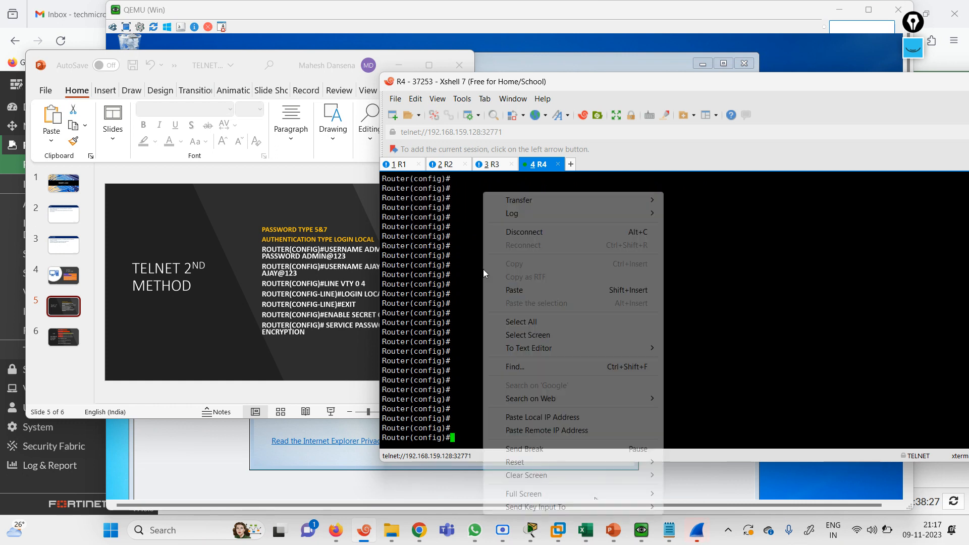
left_click(511, 288)
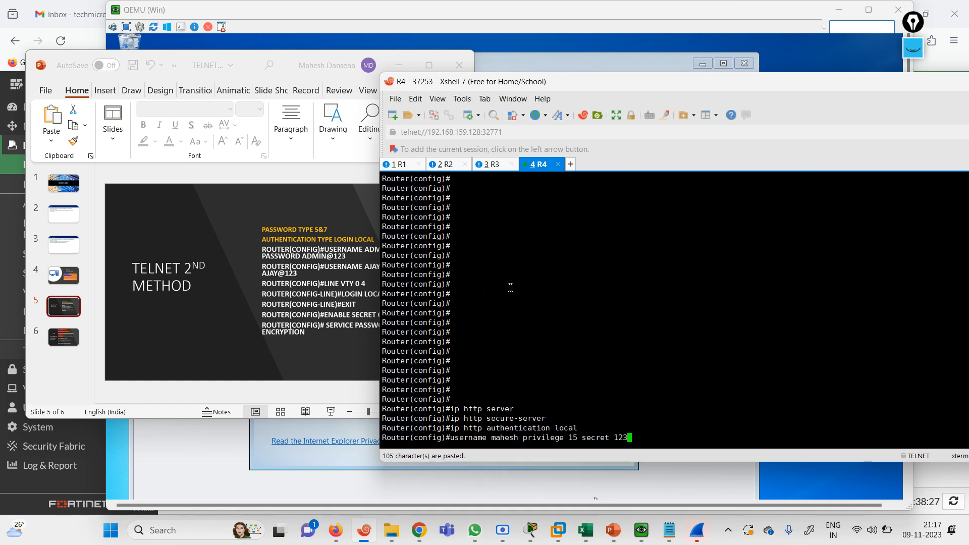
key("Return")
key("Return")
key("Return")
key("Return")
key("Return")
key("Return")
key("Return")
key("Return")
key("Return")
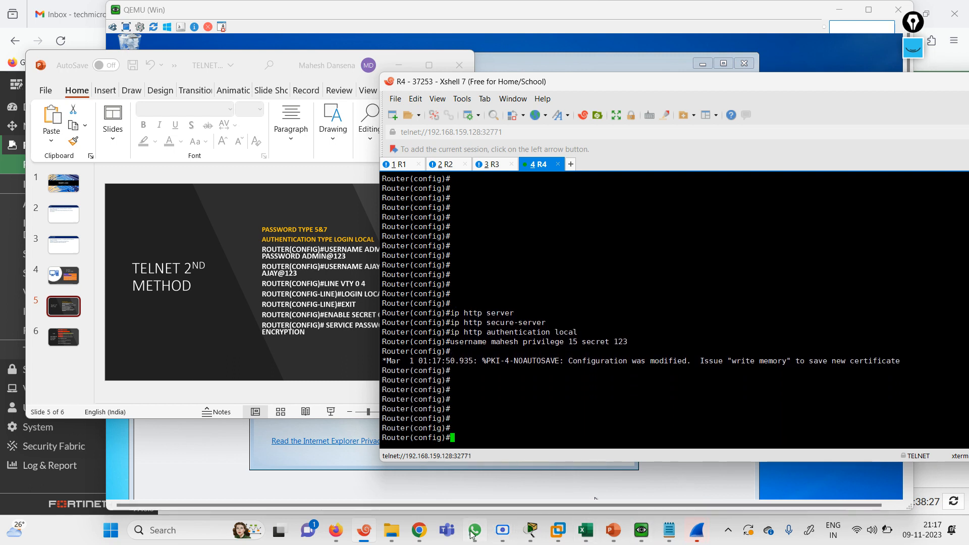
left_click(641, 530)
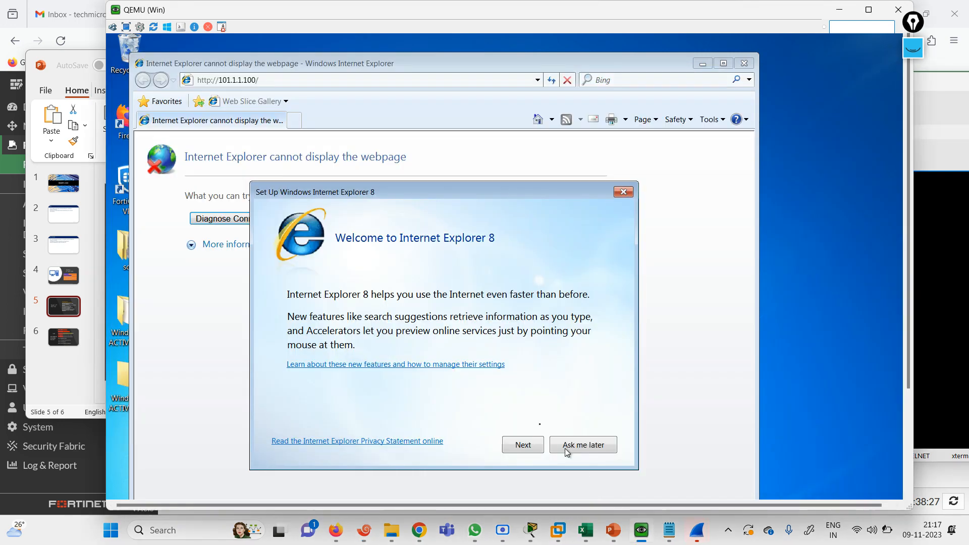
left_click(581, 446)
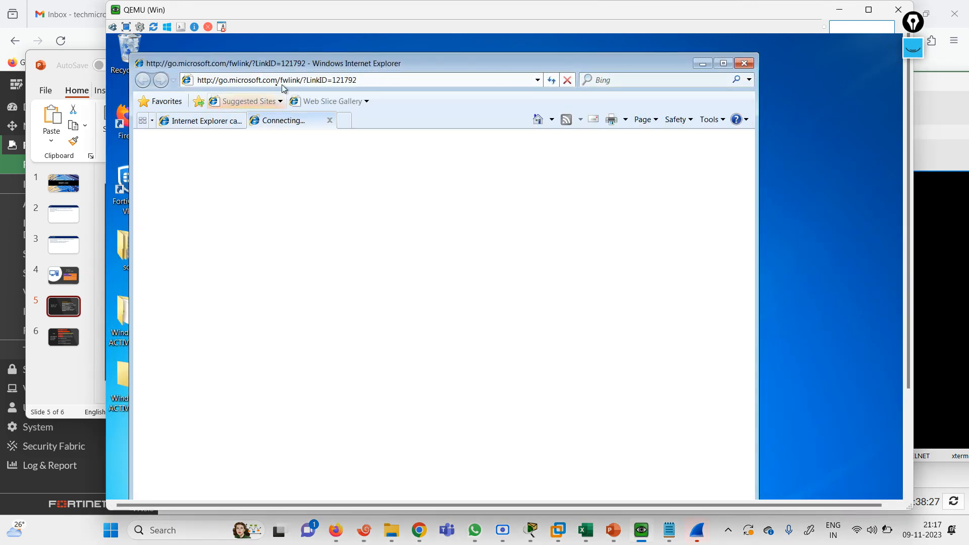
left_click(227, 121)
left_click(250, 81)
key("Return")
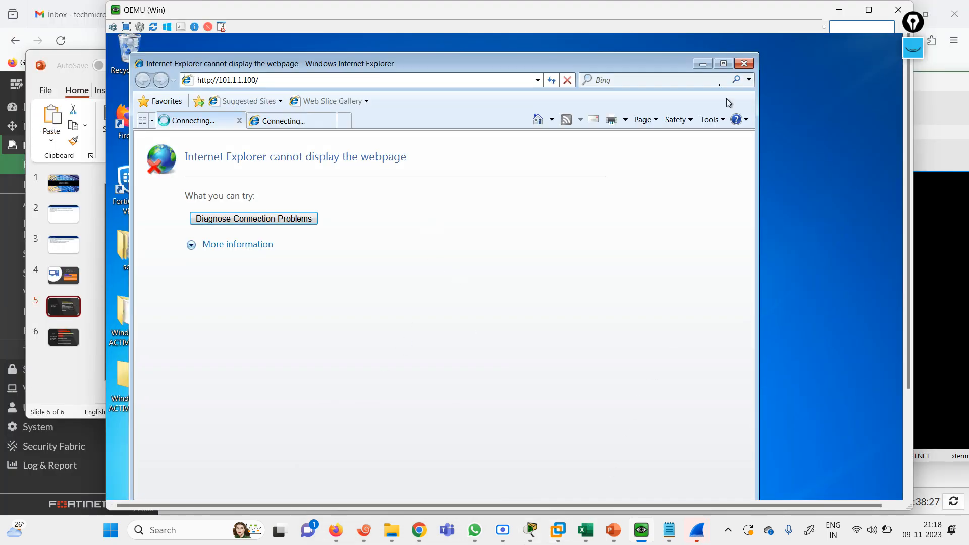
left_click(703, 64)
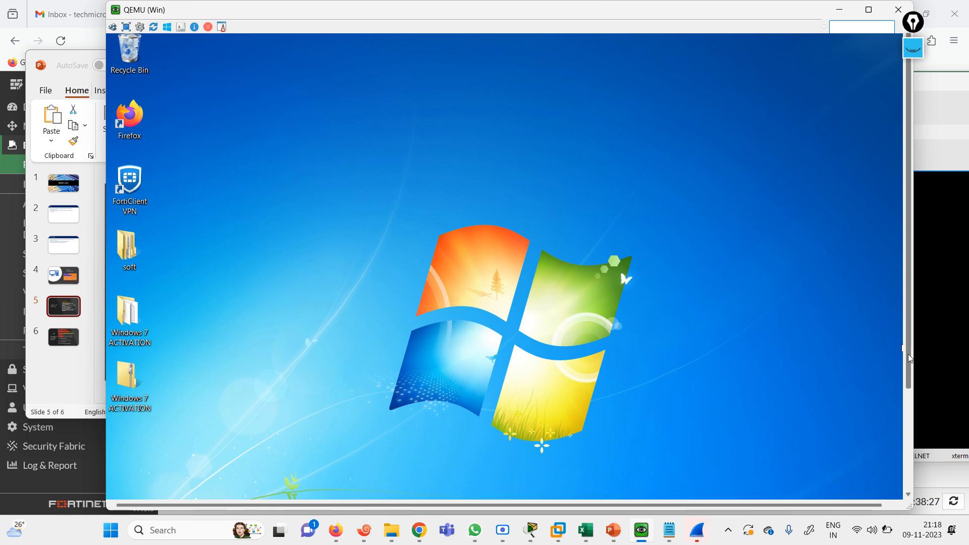
left_click_drag(909, 359, 909, 459)
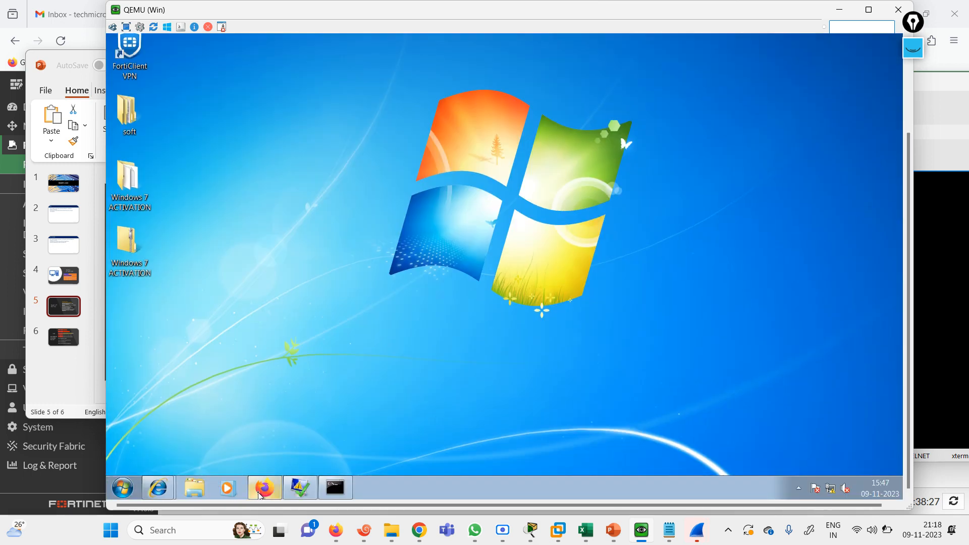
left_click(259, 495)
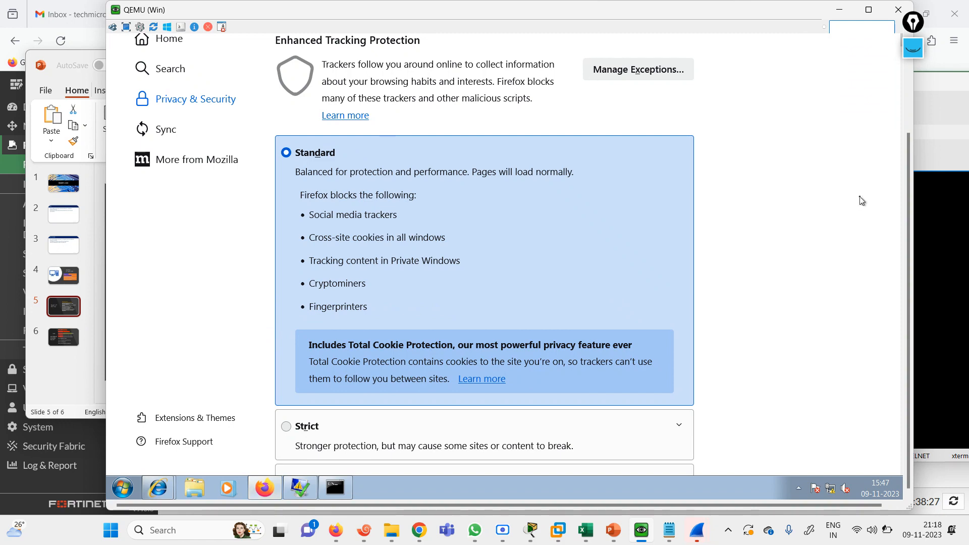
left_click(906, 241)
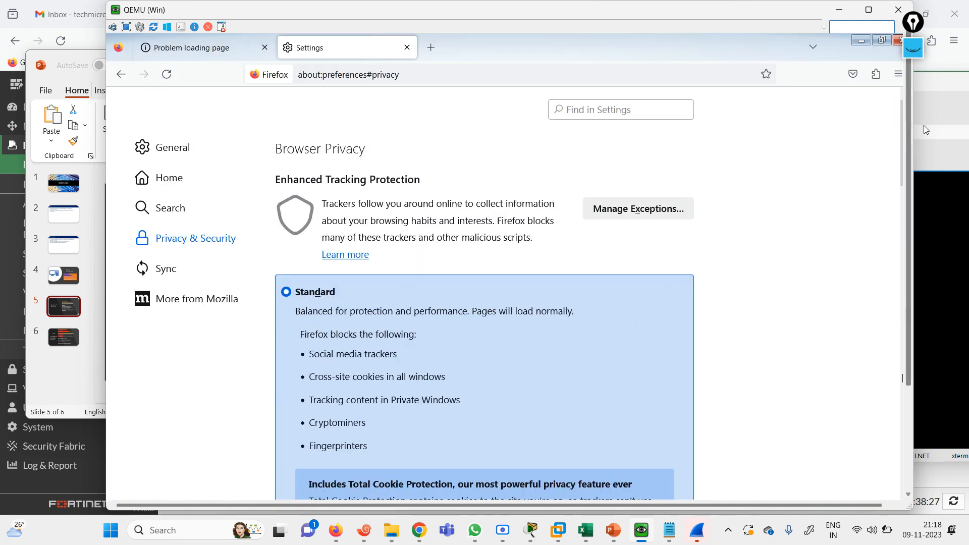
left_click(381, 75)
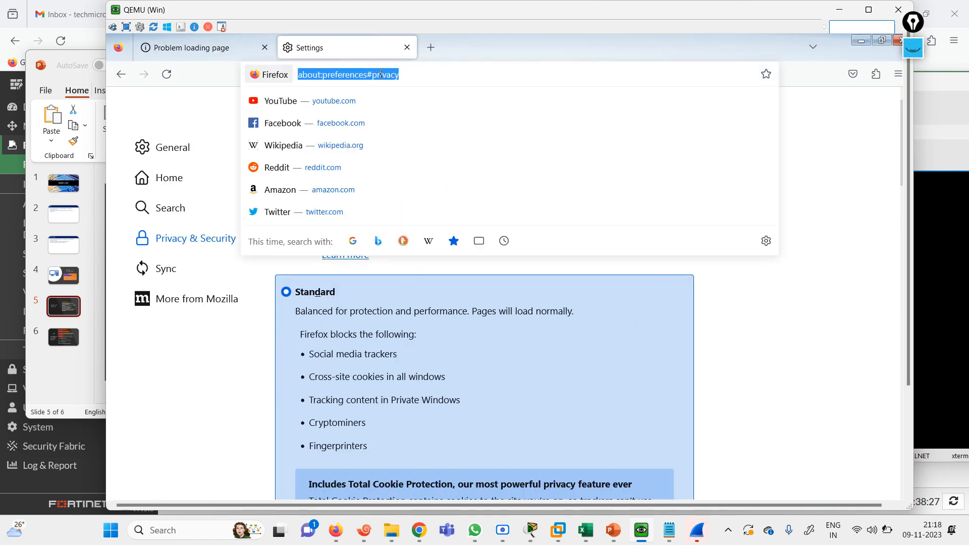
type("101.1.1.100")
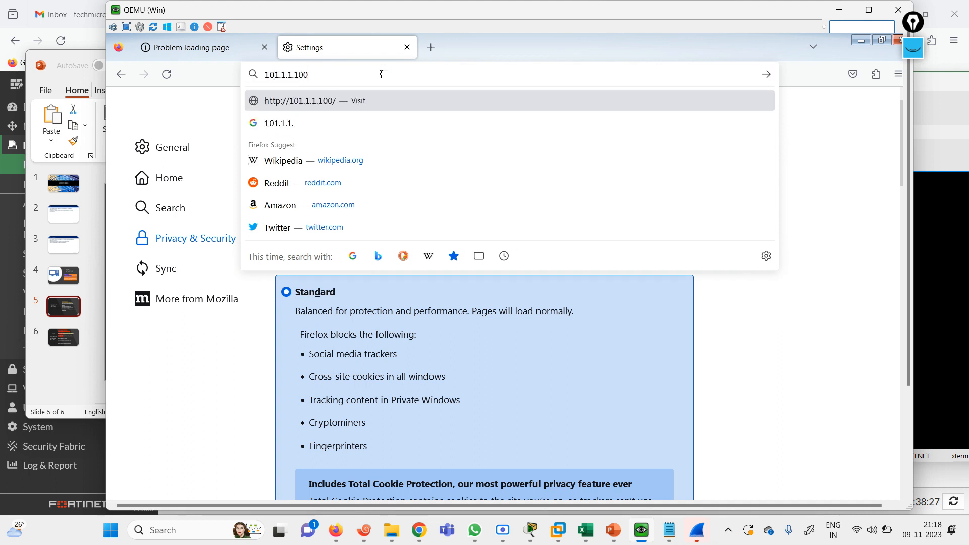
key("BackSpace")
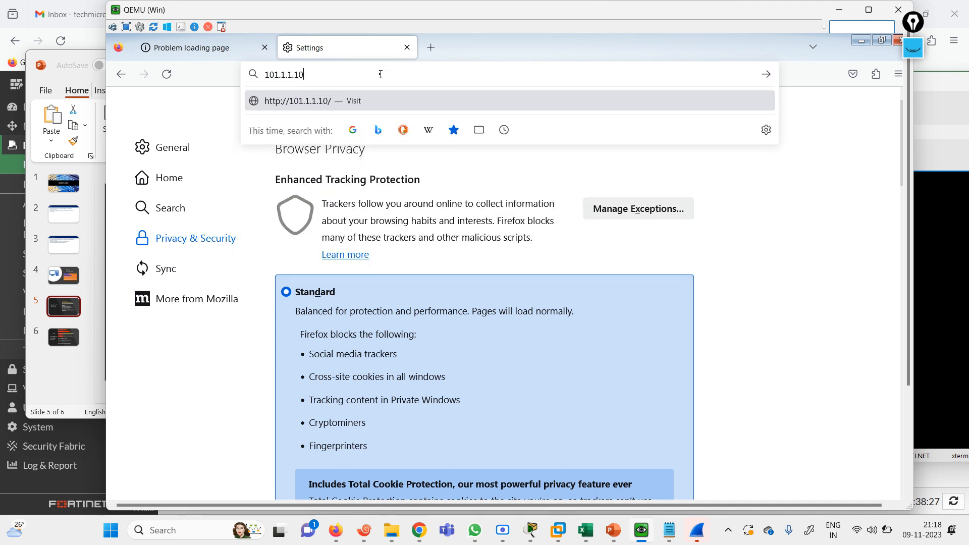
type("0")
key("Home")
type("http://")
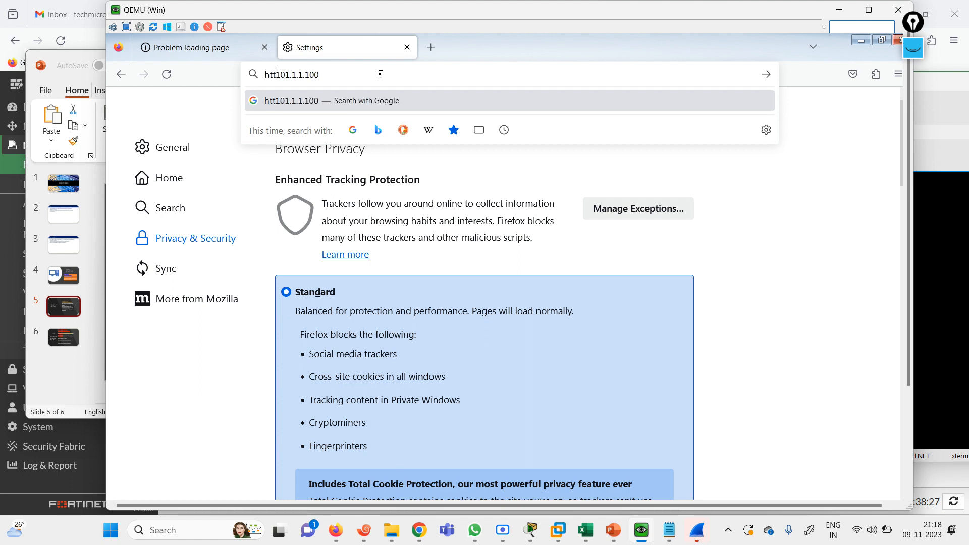
key("Return")
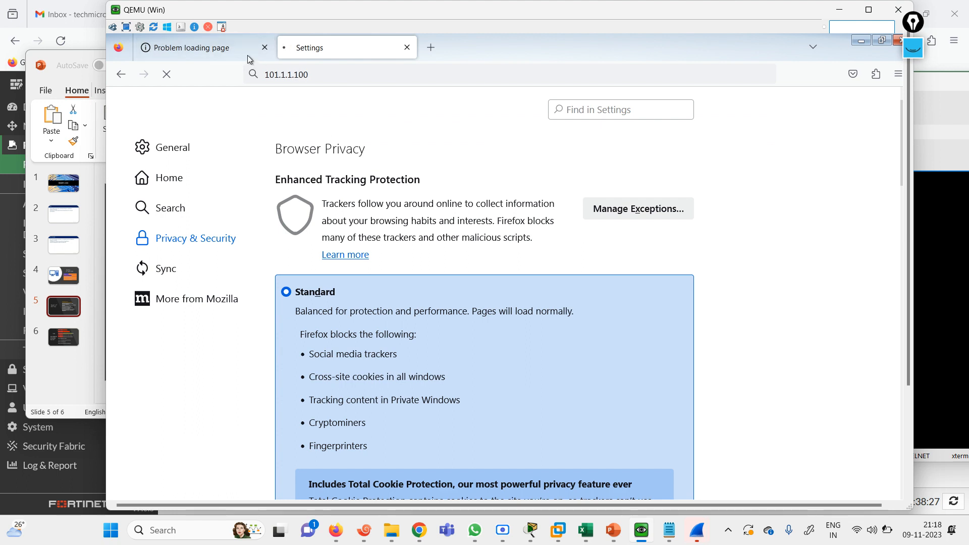
left_click(227, 52)
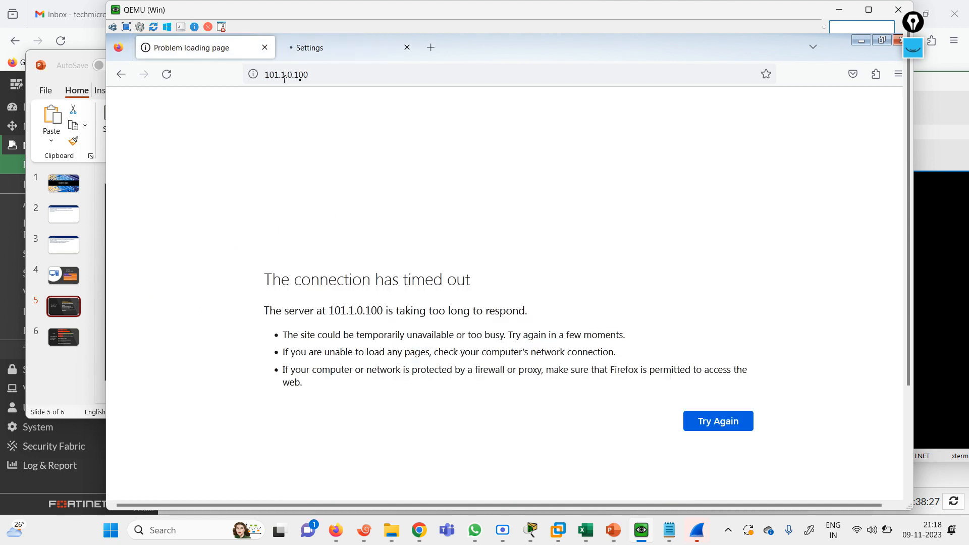
left_click(301, 76)
key("Home")
type("http://")
key("Return")
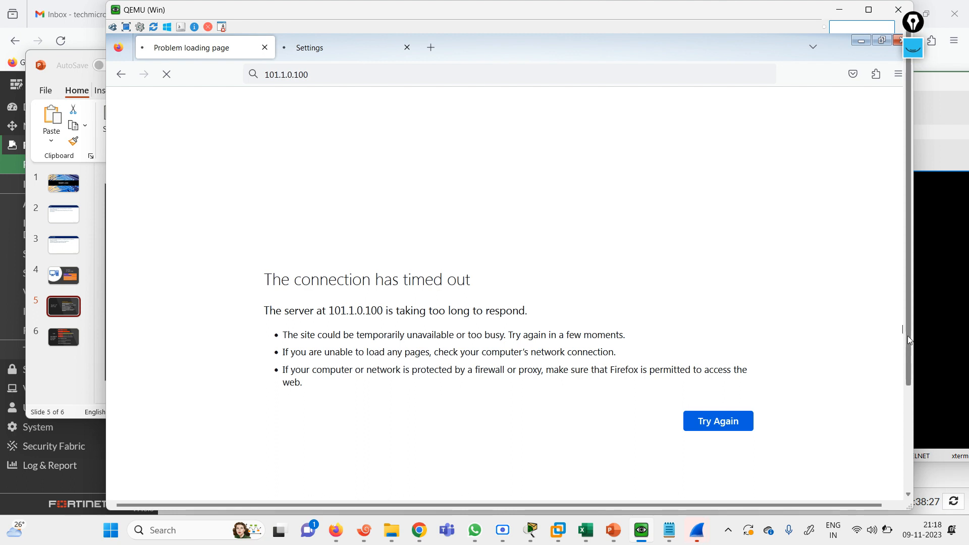
Check that Internet Explorer still fails, then bring up the R4 router terminal
scroll(907, 336, "down", 3)
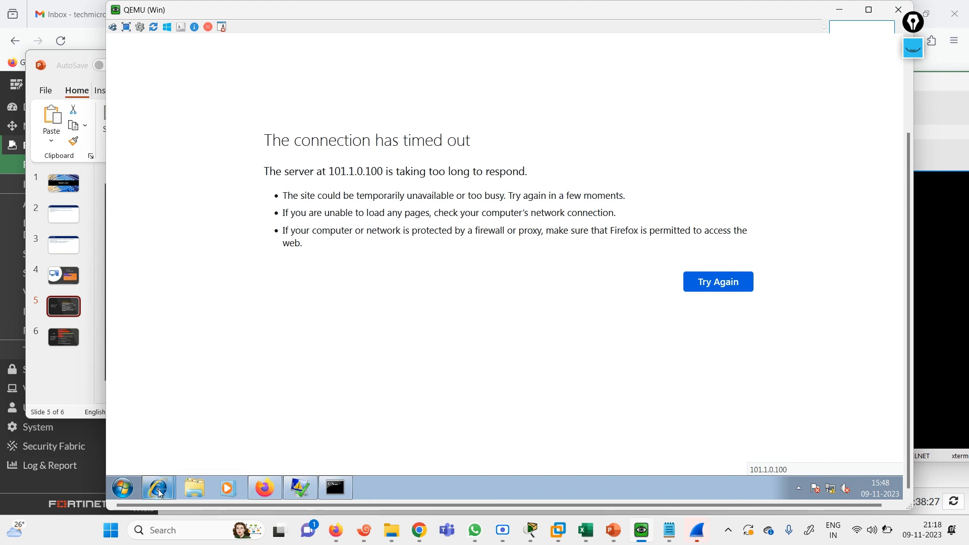
mouse_move(159, 493)
left_click(171, 443)
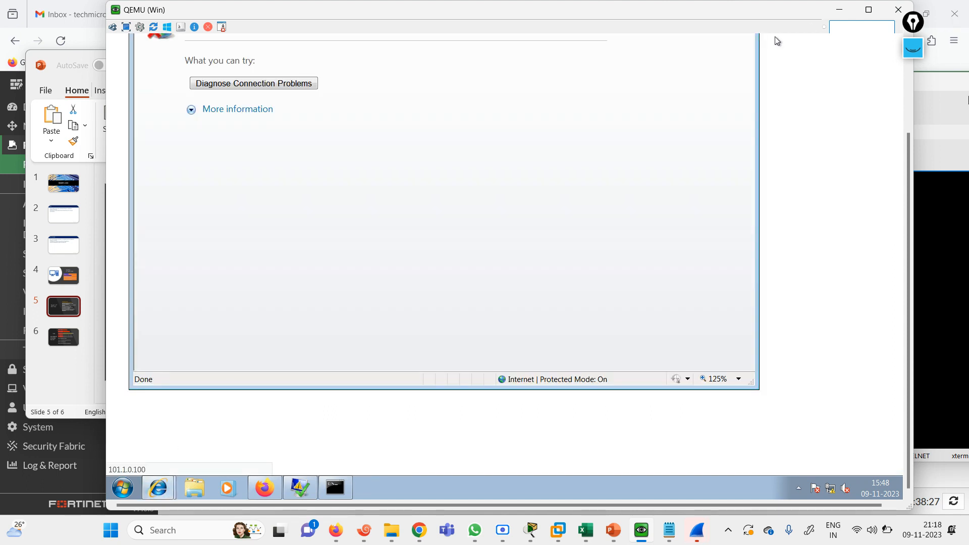
scroll(911, 156, "up", 3)
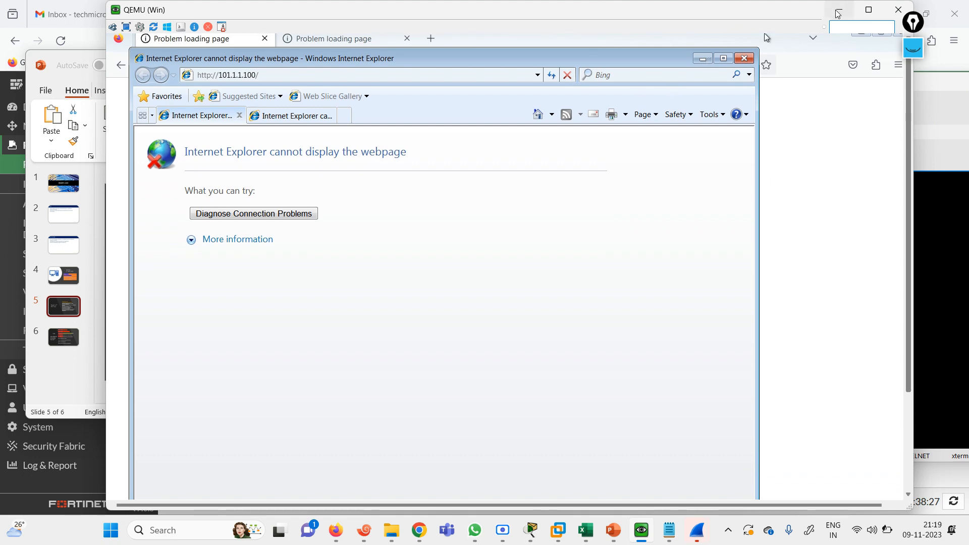
left_click(951, 217)
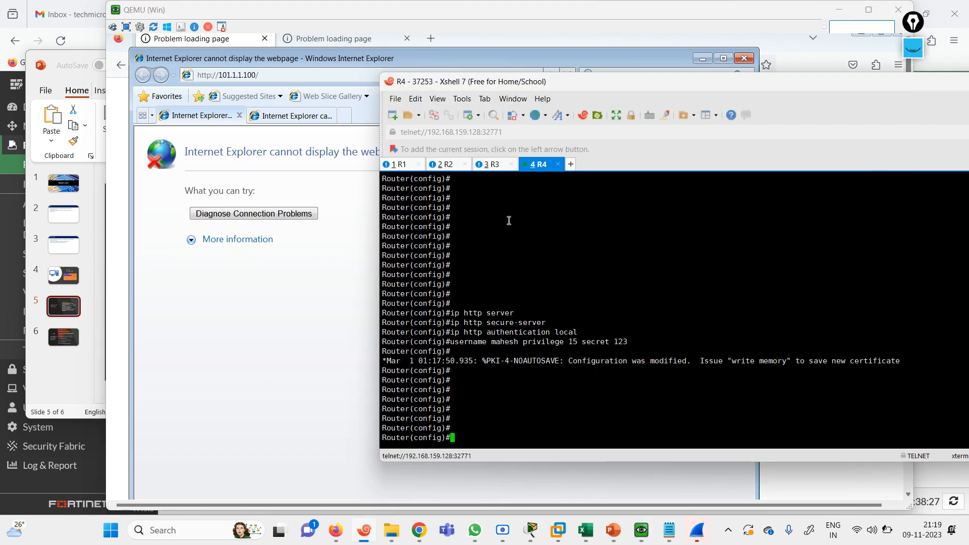
Exit configuration mode and run show running-config on R4
type("end")
key("Return")
key("Return")
type("sh")
key("Tab")
type("runn")
key("Tab")
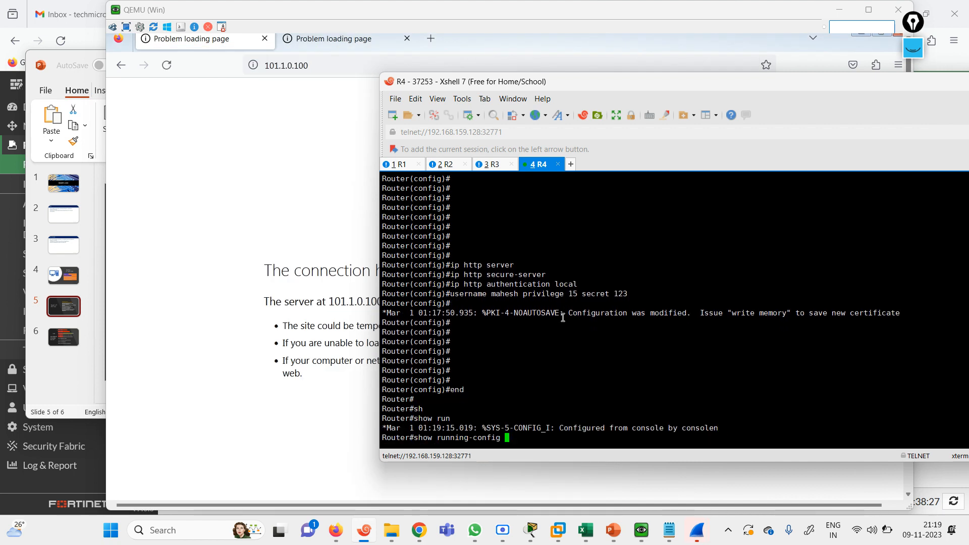
key("Return")
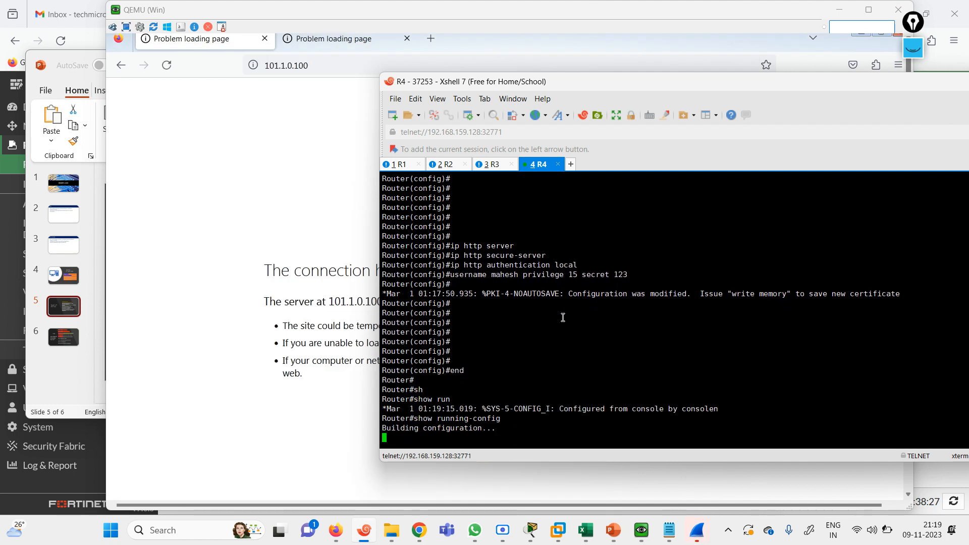
Page through R4's full configuration and highlight the three ip http server lines
double_click(884, 86)
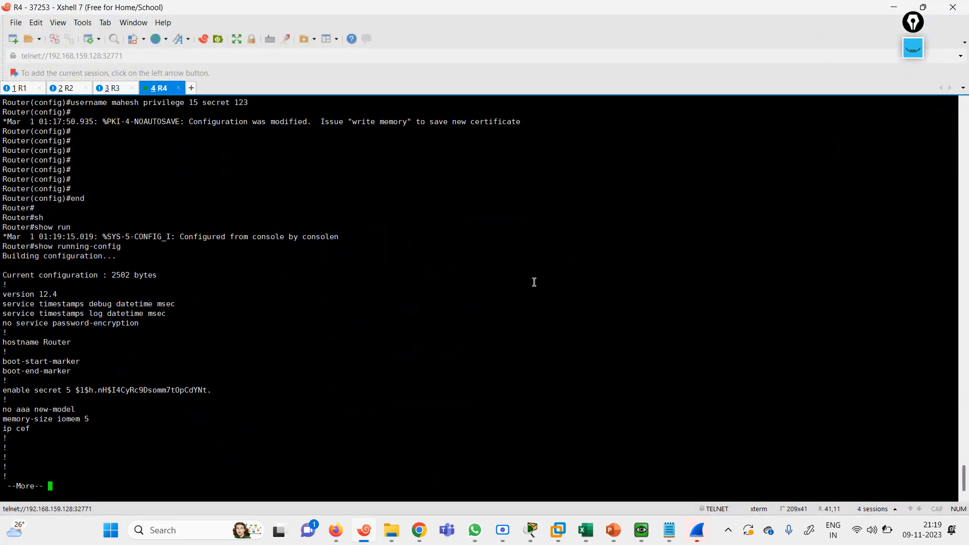
key("space")
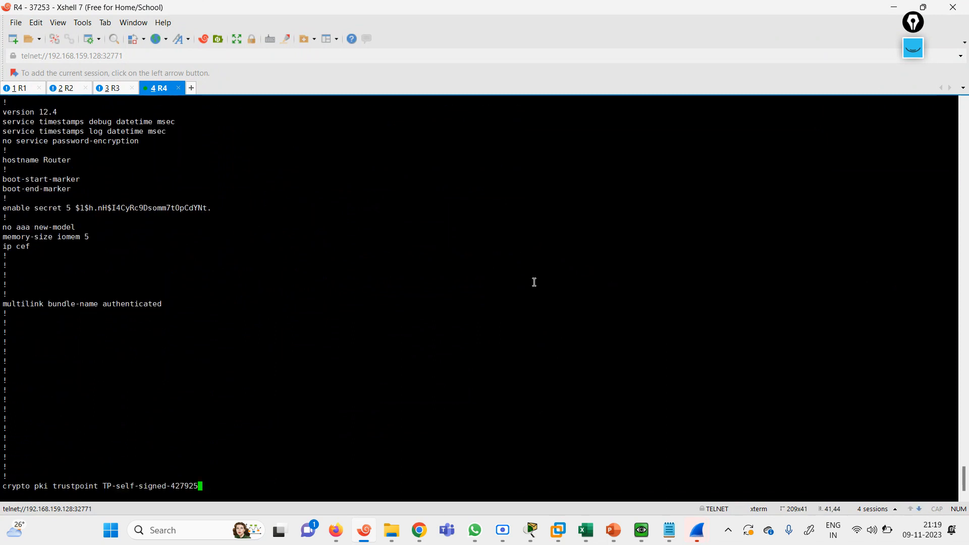
key("space")
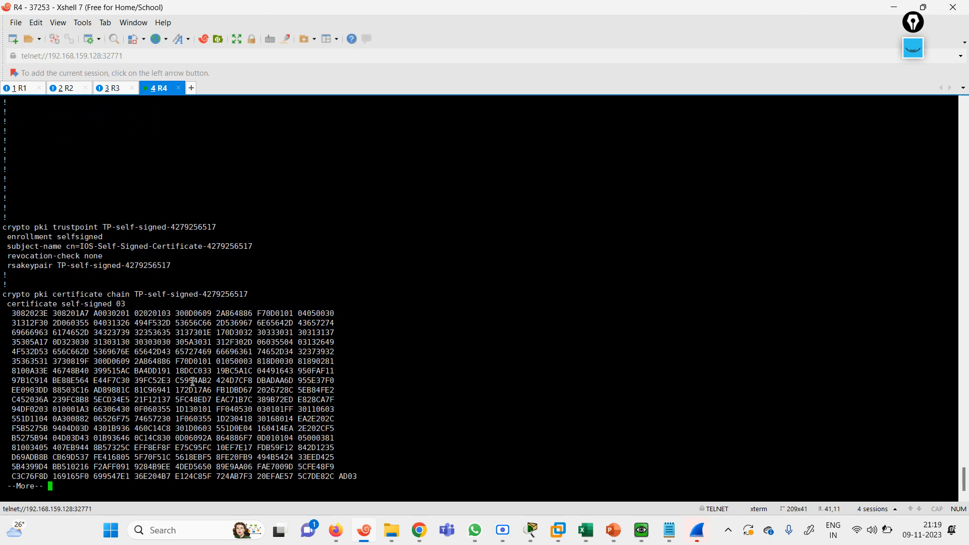
key("space")
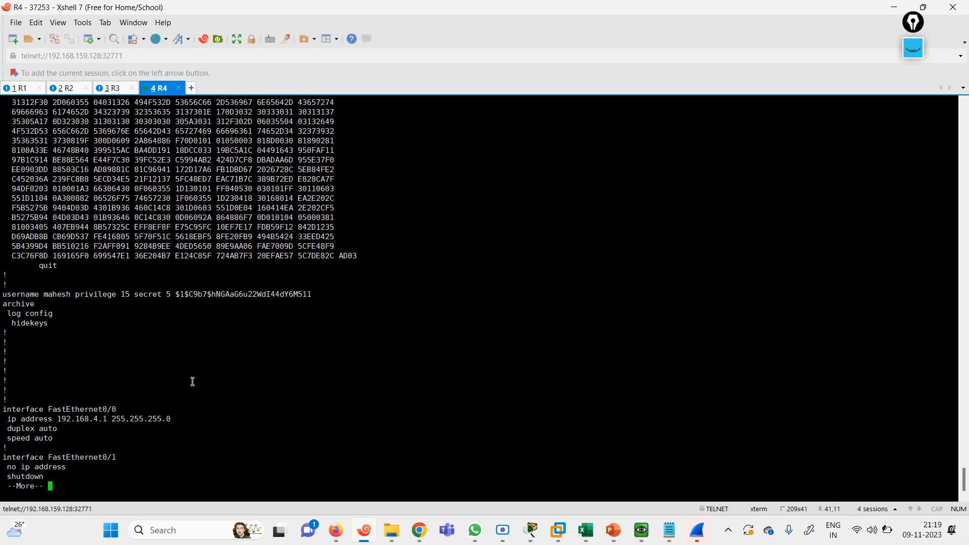
key("space")
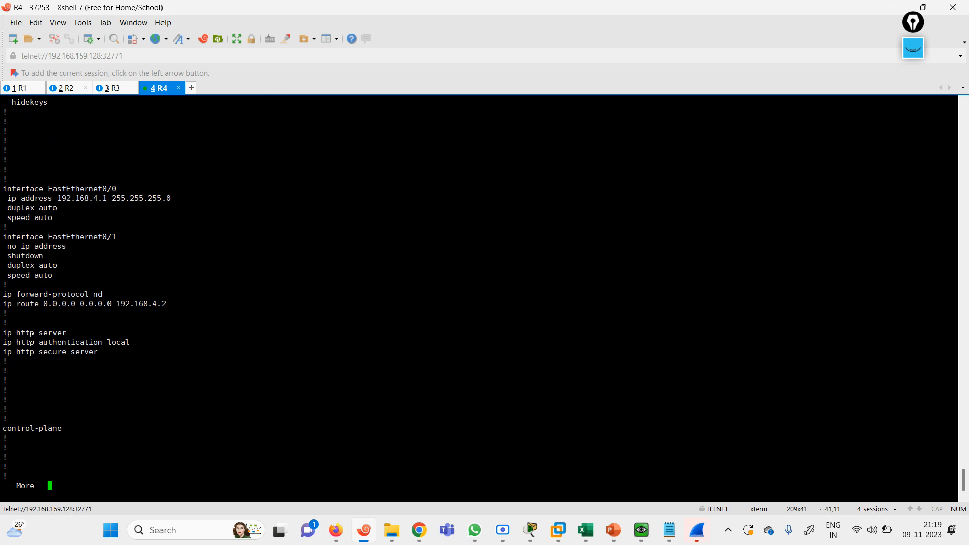
left_click_drag(4, 334, 131, 353)
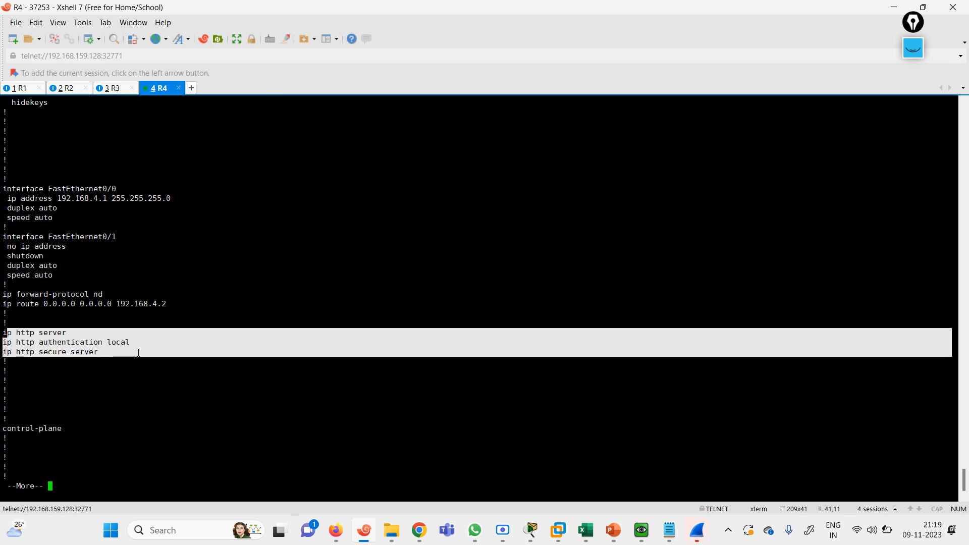
left_click(100, 390)
key("space")
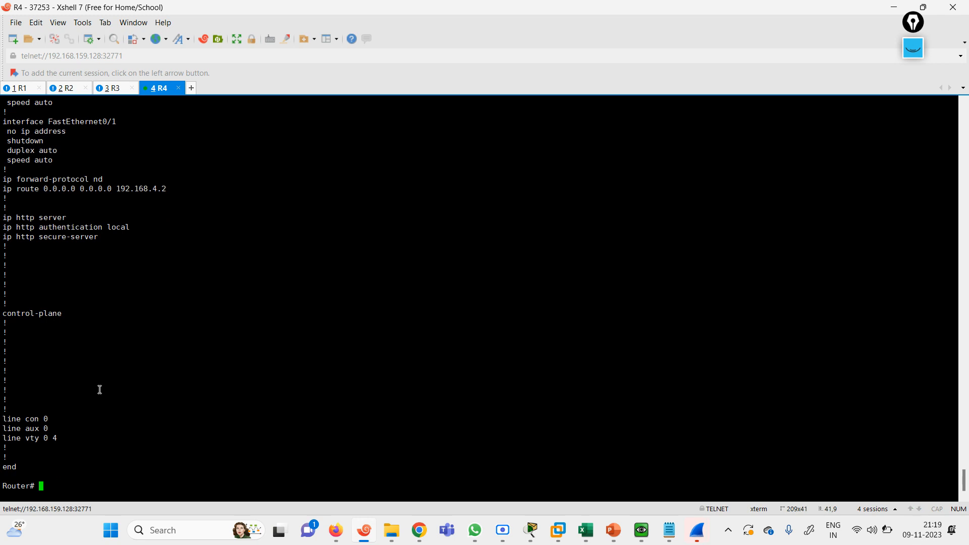
left_click(894, 7)
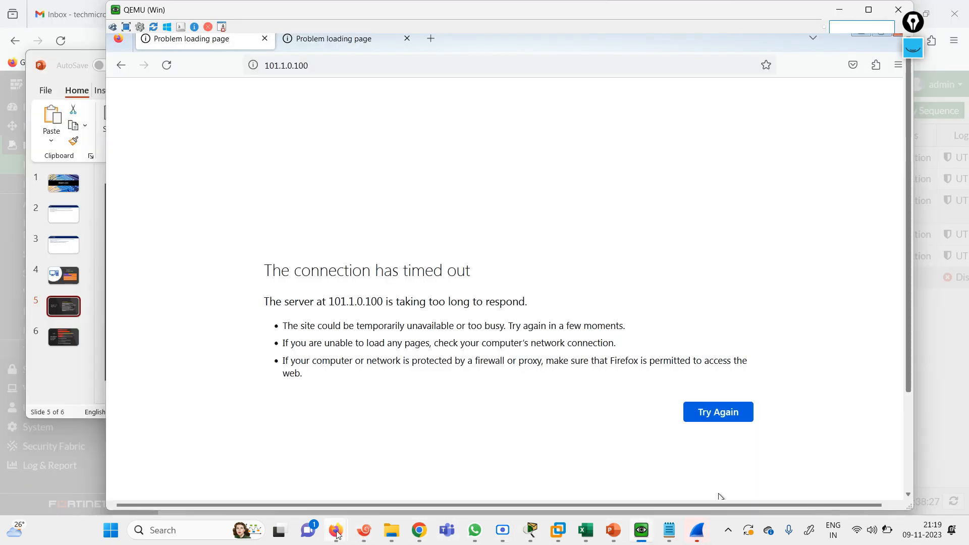
Open the NAT notes file and select R4's commands from ip domain-name through do wr
left_click(392, 530)
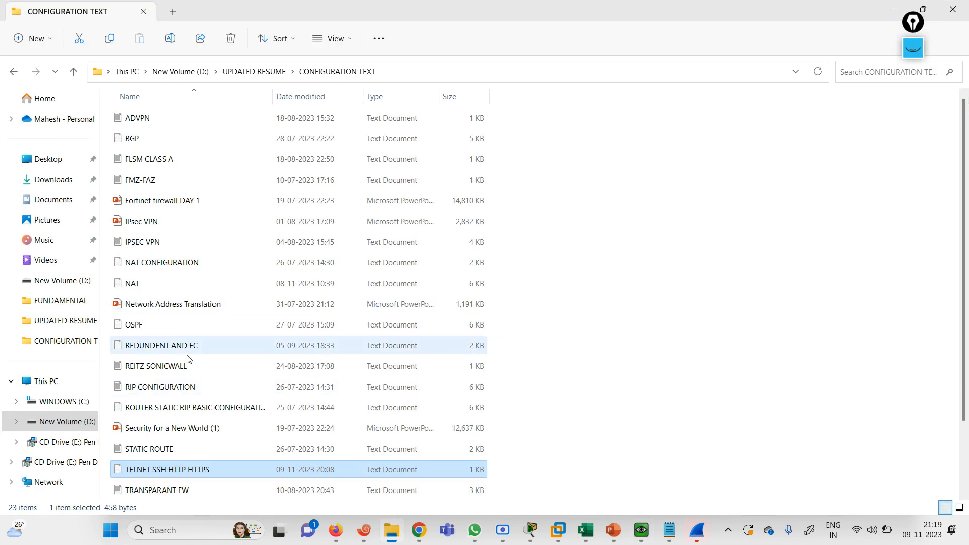
double_click(140, 285)
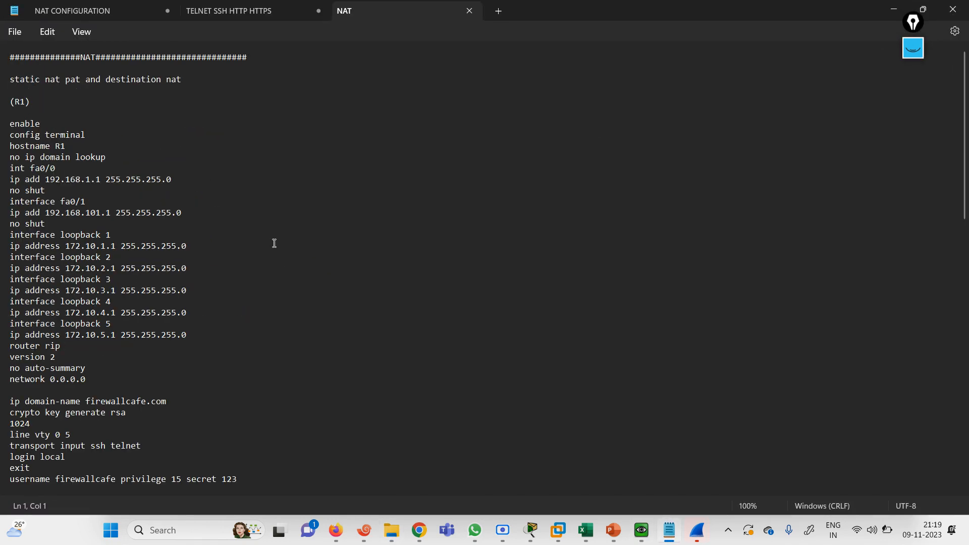
scroll(965, 213, "down", 11)
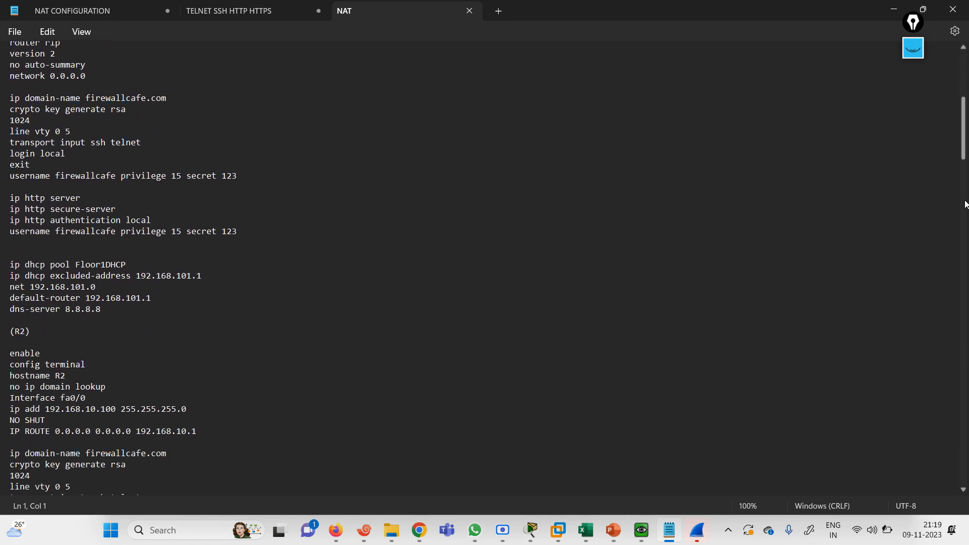
scroll(965, 213, "up", 5)
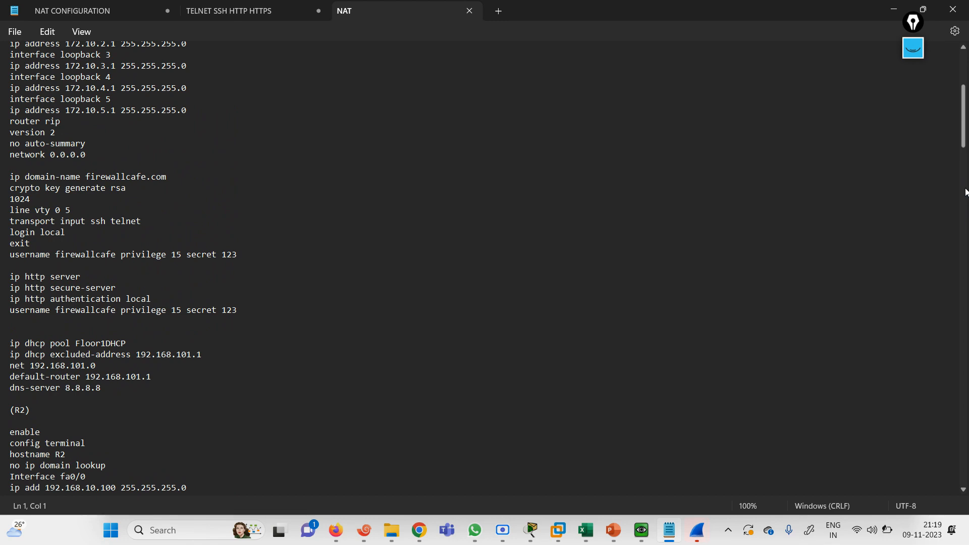
scroll(966, 192, "down", 20)
scroll(965, 303, "down", 2)
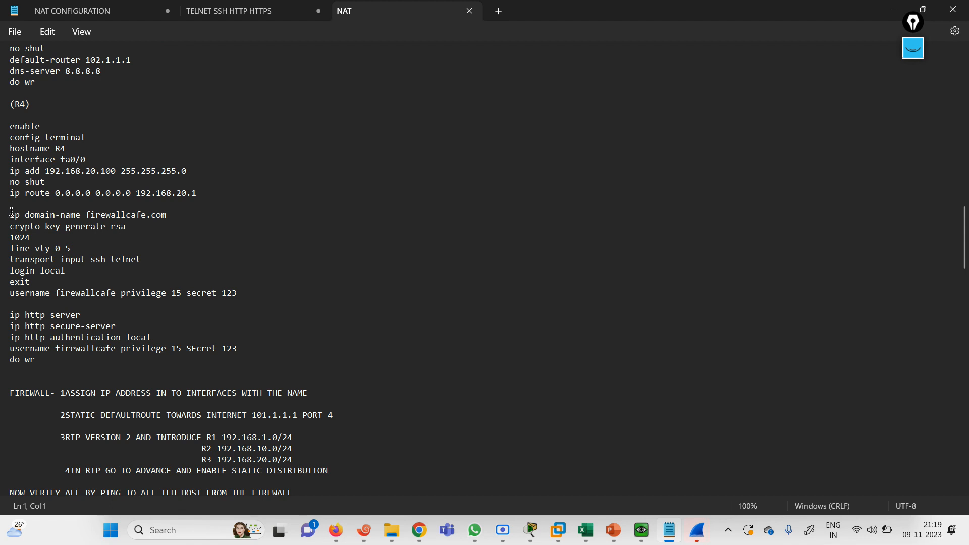
left_click_drag(11, 212, 269, 357)
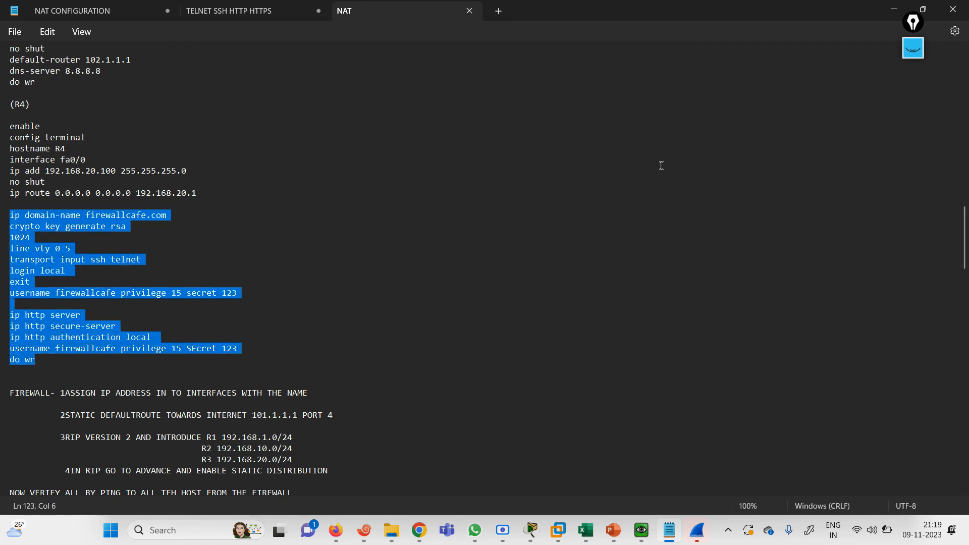
left_click(892, 10)
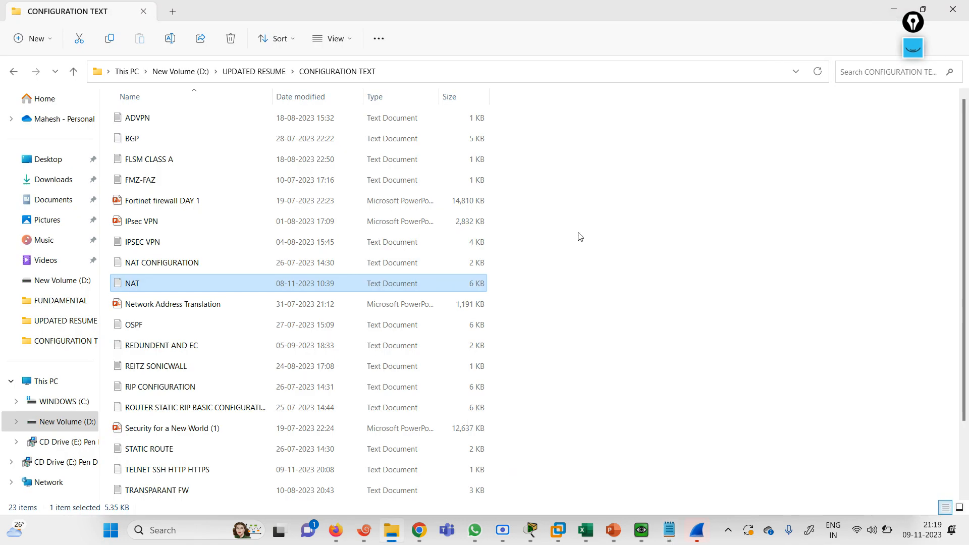
left_click(641, 531)
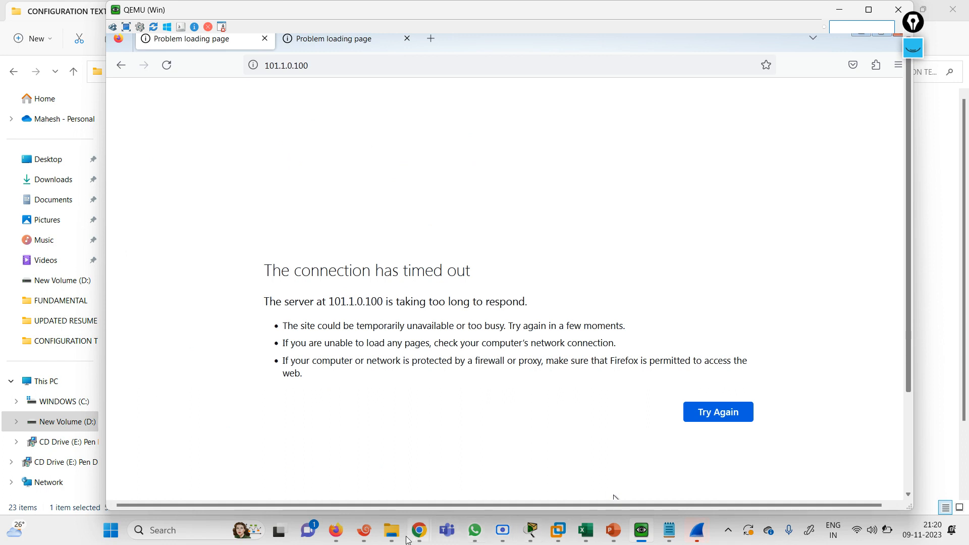
Enter global configuration mode on R4 and paste the prepared HTTP, SSH and user config block
left_click(370, 532)
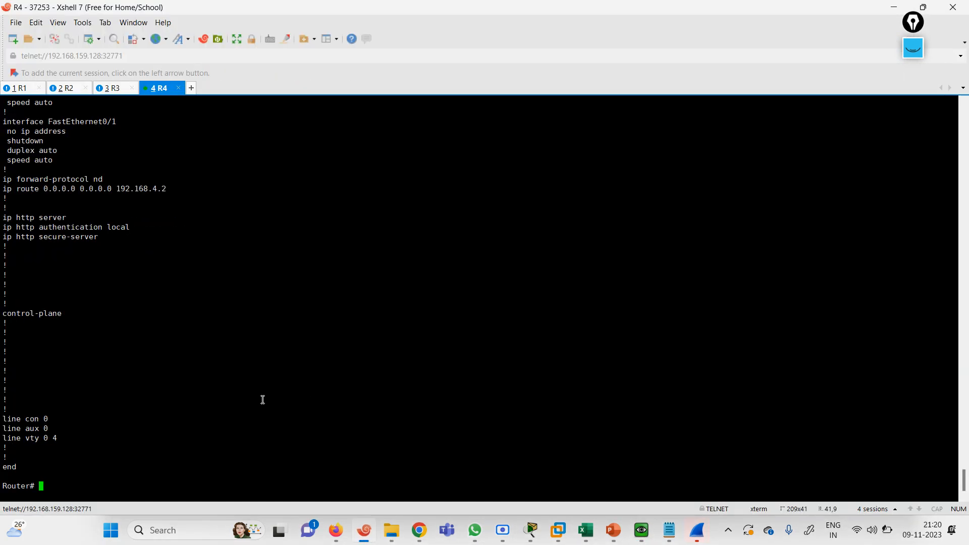
key("Return")
type("jc")
key("BackSpace")
key("BackSpace")
type("conf te")
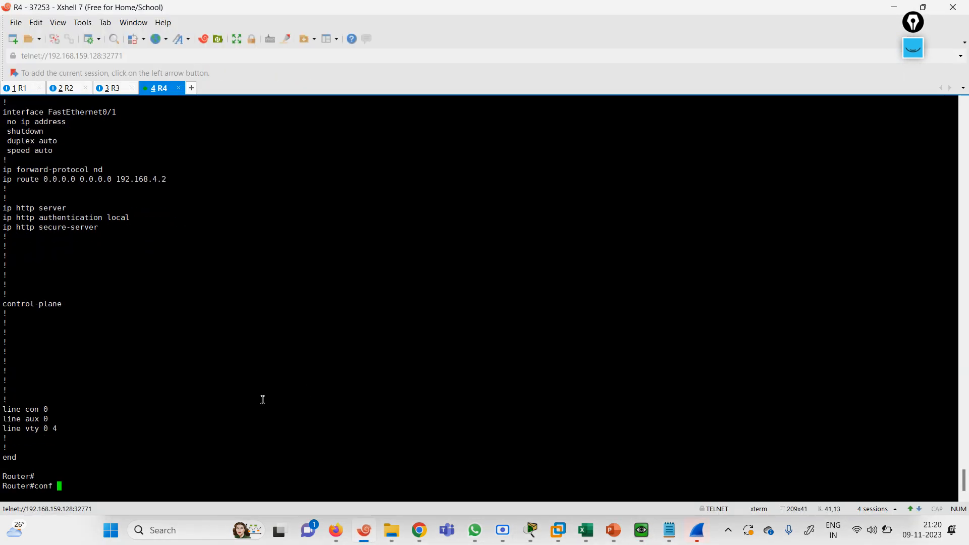
key("Return")
key("Return")
key("Return")
key("Return")
key("Return")
key("Return")
key("Return")
key("Return")
key("Return")
key("Return")
key("Return")
key("Return")
key("Return")
key("Return")
key("Return")
key("Return")
key("Return")
key("Return")
key("Return")
key("Return")
key("Return")
key("Return")
key("Return")
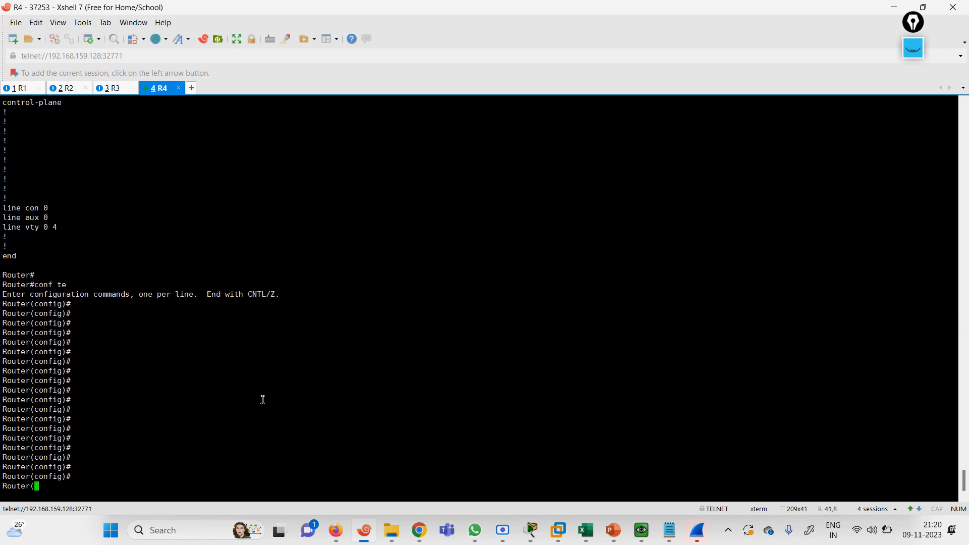
right_click(263, 400)
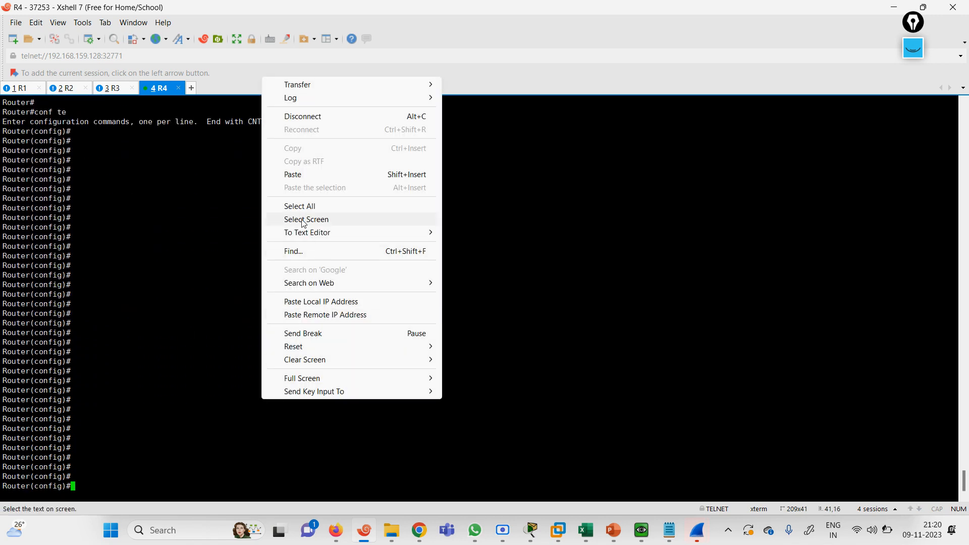
left_click(290, 174)
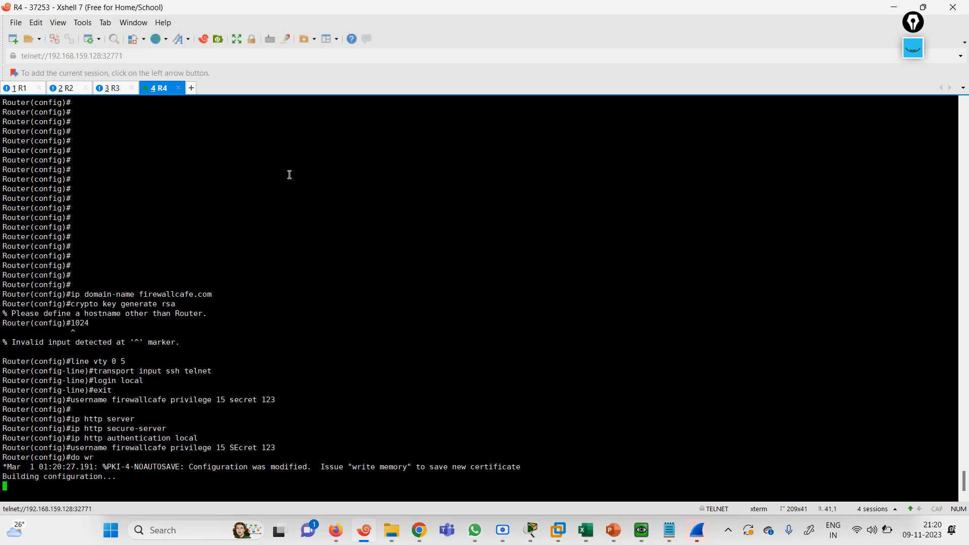
Try hostname HTTP SERVER, which is rejected, then type hostname HTTPSERVER instead
type("hos")
key("Tab")
type("HTTP SERVER")
key("Return")
key("Return")
key("Return")
key("Return")
key("Return")
key("Return")
key("Return")
key("Return")
key("Return")
key("Return")
key("Return")
key("Return")
key("Return")
key("Return")
key("Return")
key("Return")
key("Return")
key("Return")
key("Return")
key("Return")
key("Return")
type("HOST")
key("Tab")
type("HTTPS")
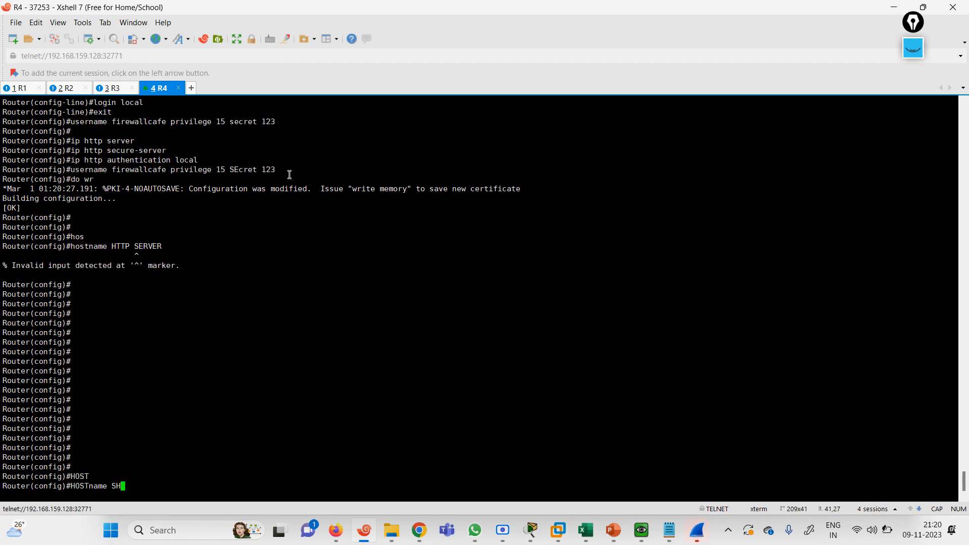
type("ERVER")
Apply hostname HTTPSERVER, paste the config commands again with 1024-bit RSA keys, and save
key("Return")
key("Return")
key("Return")
key("Return")
key("Return")
key("Return")
key("Return")
key("Return")
key("Return")
key("Return")
key("Return")
key("Return")
key("Return")
key("Return")
key("Return")
key("Return")
key("Return")
key("Return")
key("Return")
key("Return")
key("Return")
key("Return")
key("Return")
key("Return")
key("Return")
key("Return")
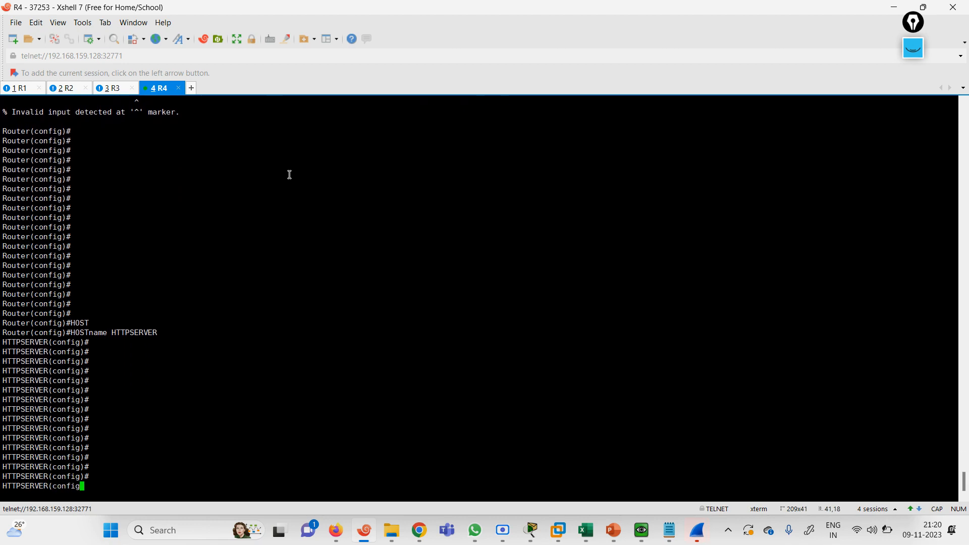
right_click(249, 191)
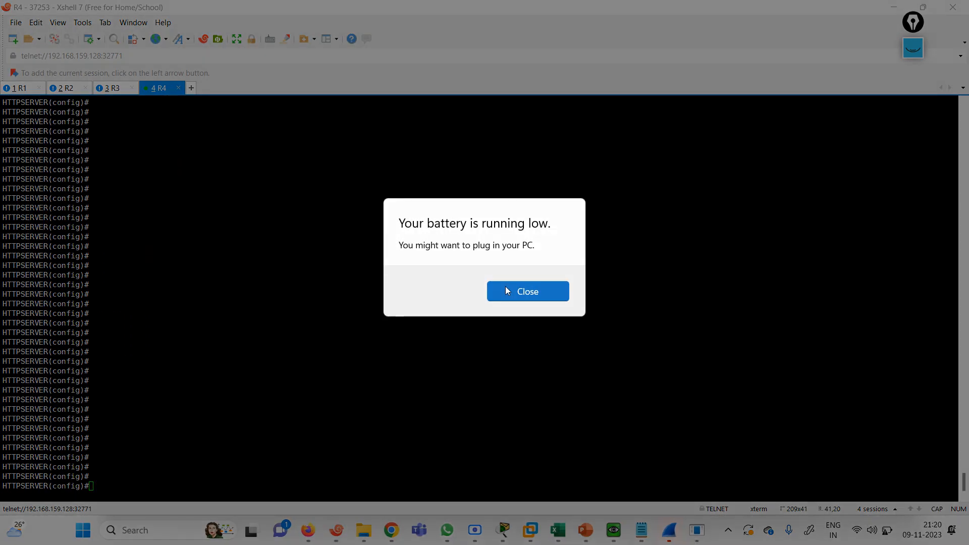
left_click(505, 287)
right_click(199, 273)
left_click(235, 293)
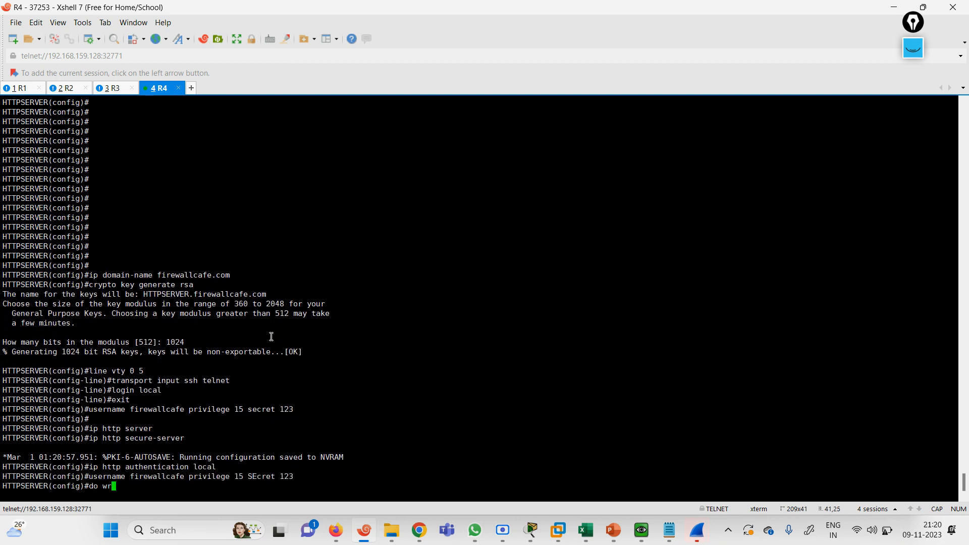
key("Return")
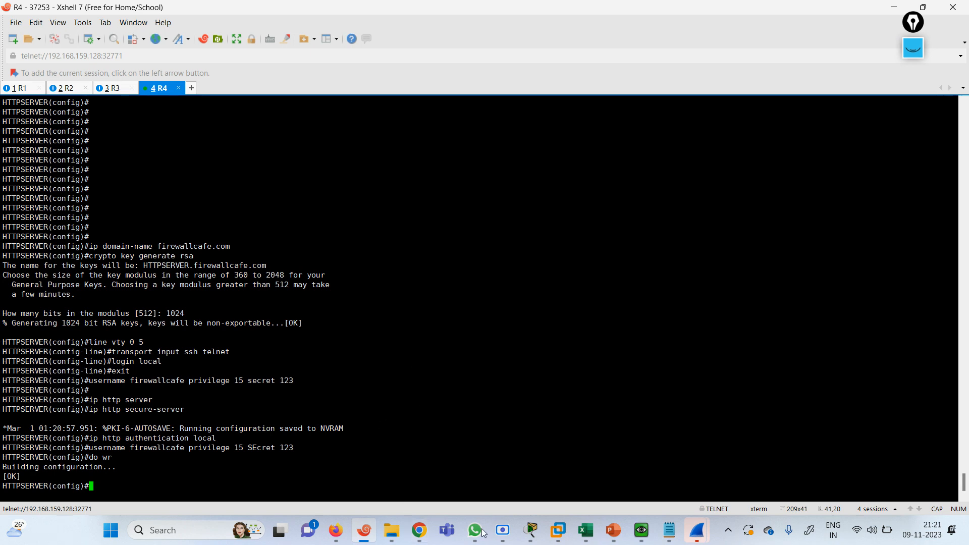
Reload the 101.1.0.100 page in the guest Firefox; it still times out
left_click(638, 539)
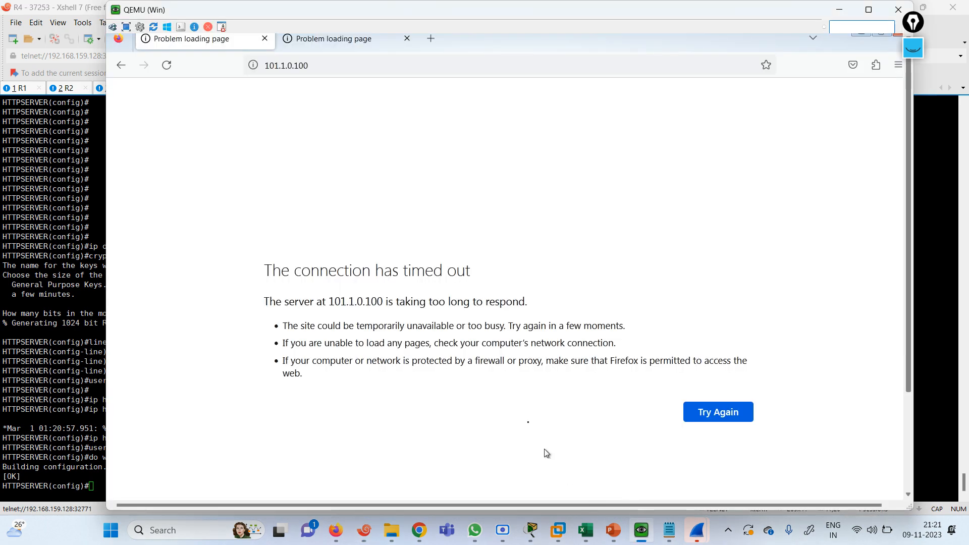
left_click(318, 63)
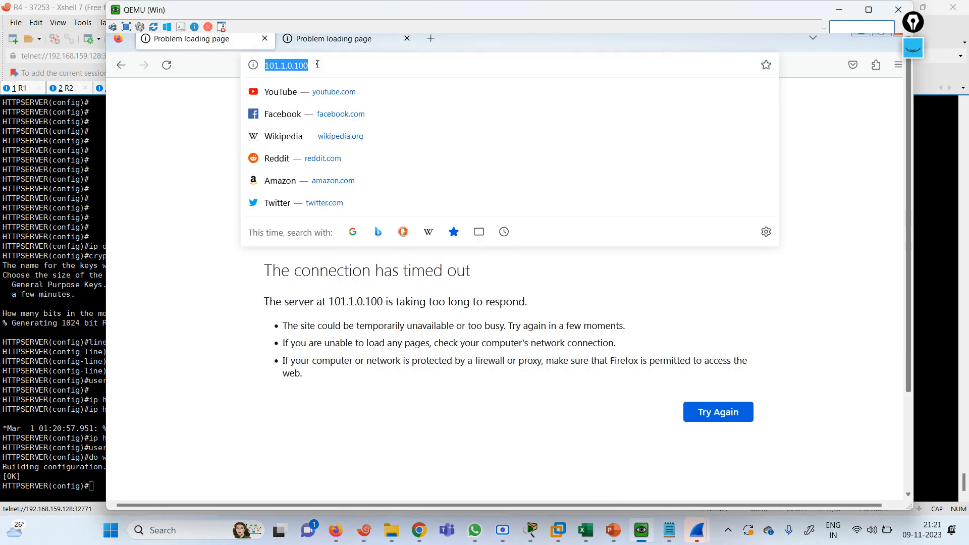
key("Return")
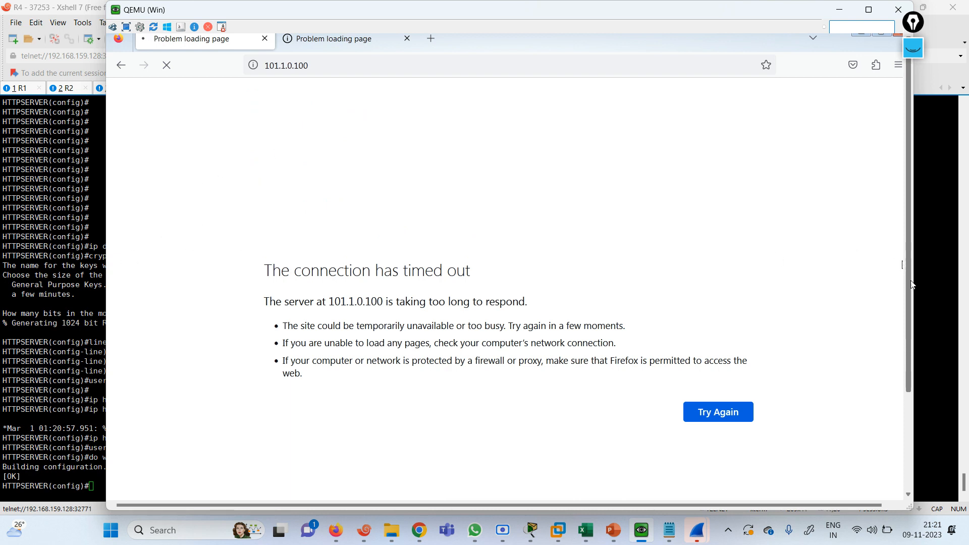
key("F11")
left_click_drag(903, 334, 900, 394)
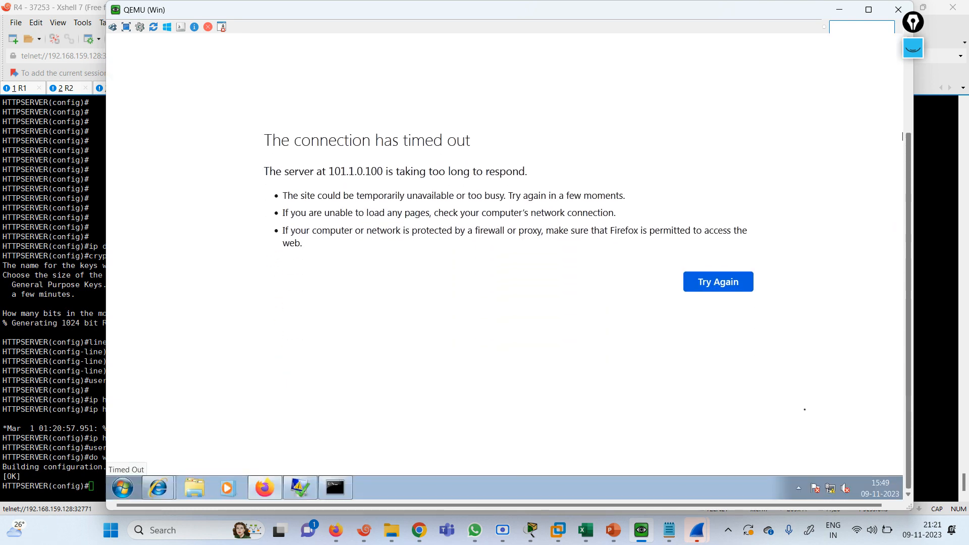
Rerun ping 101.1.1.100 from the guest command prompt, getting 4 of 4 replies
left_click(341, 487)
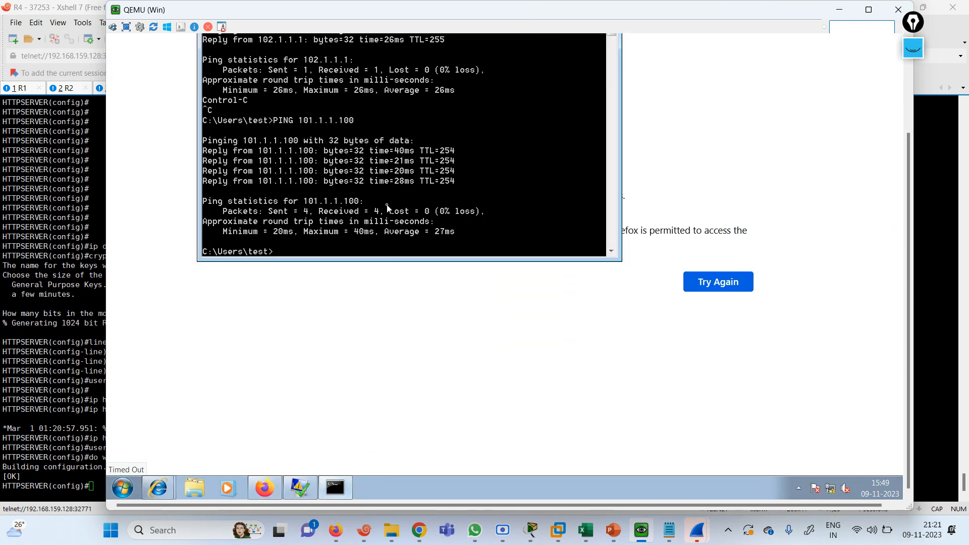
key("Return")
key("Return")
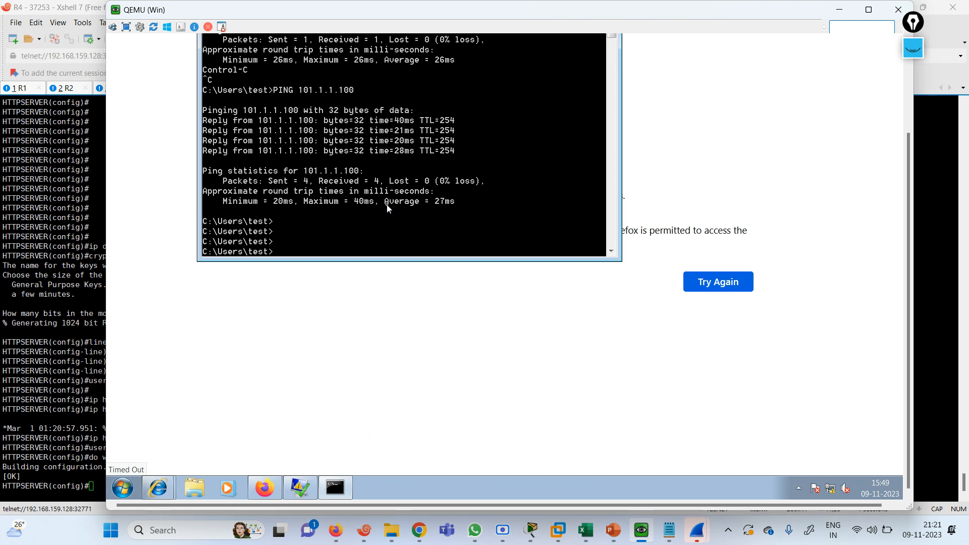
key("Up")
key("Return")
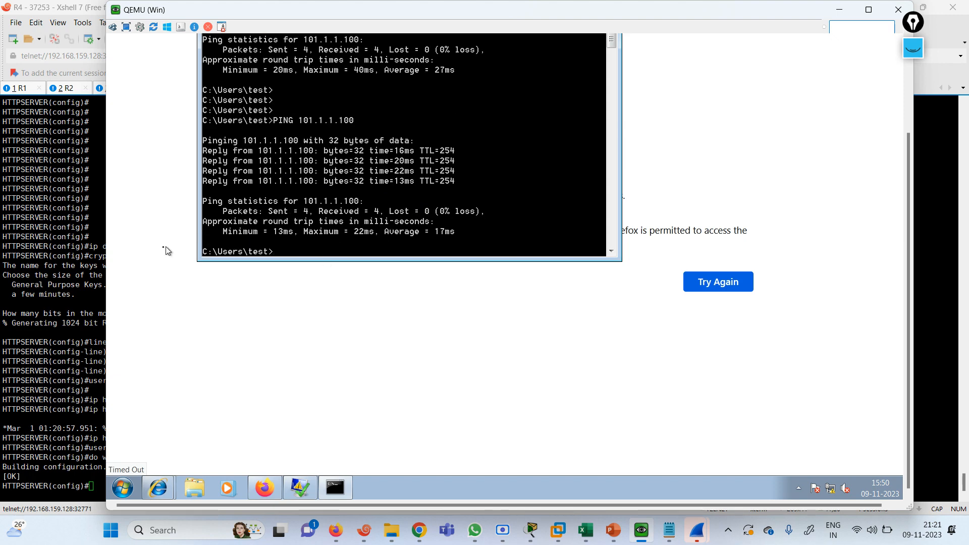
Minimize the guest Firefox and the QEMU viewer window
left_click(899, 219)
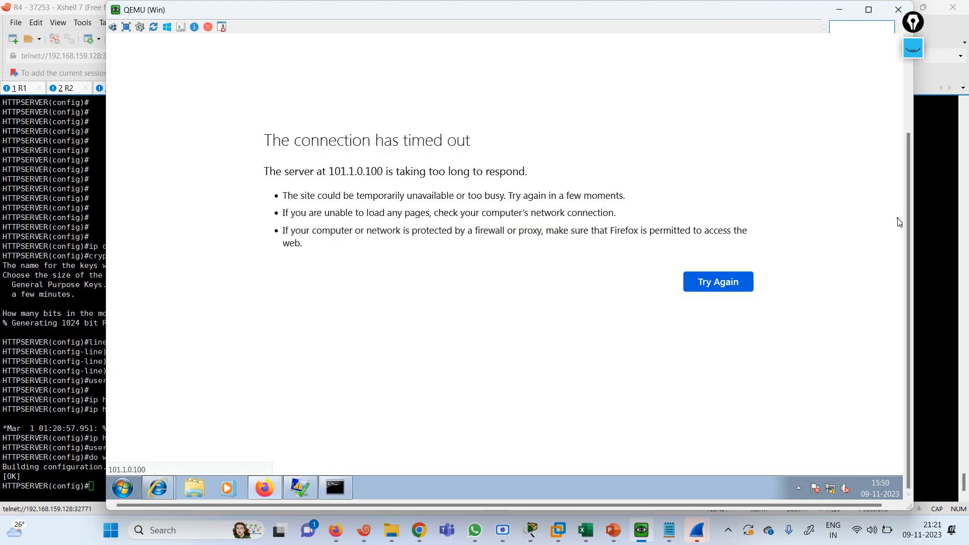
left_click_drag(911, 224, 910, 77)
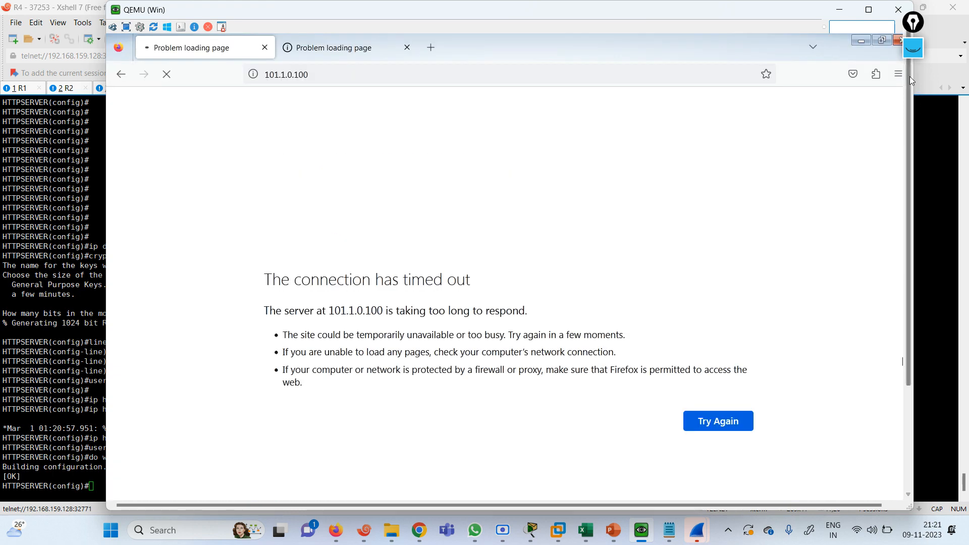
left_click(861, 40)
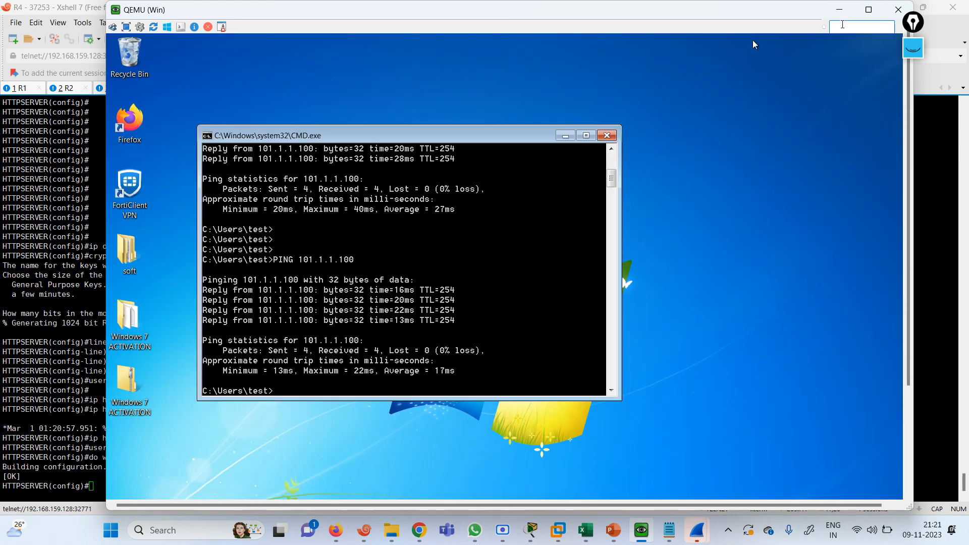
left_click(840, 10)
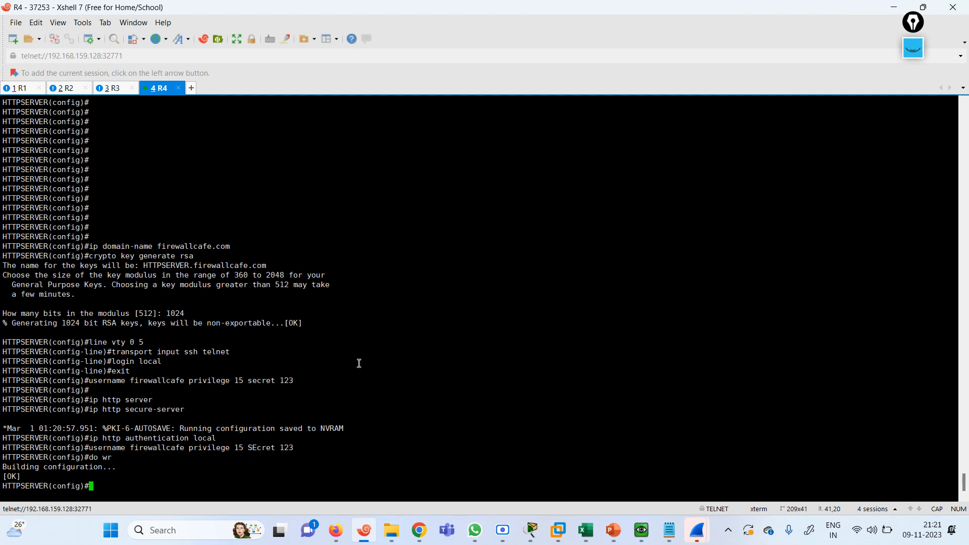
Check the R3 and R2 console sessions in Xshell, then bring up the host Firefox windows
key("Return")
key("Return")
key("Return")
key("Return")
key("Return")
key("Return")
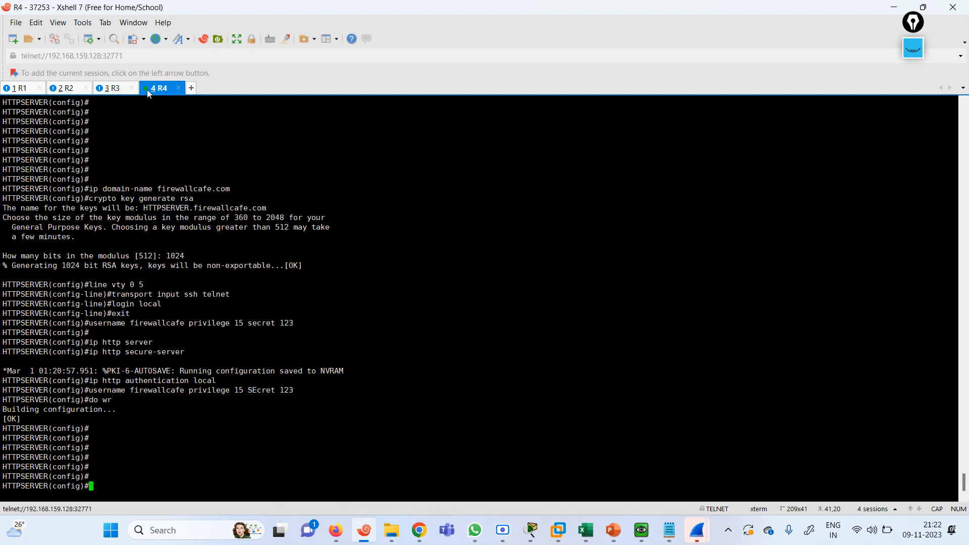
left_click(120, 87)
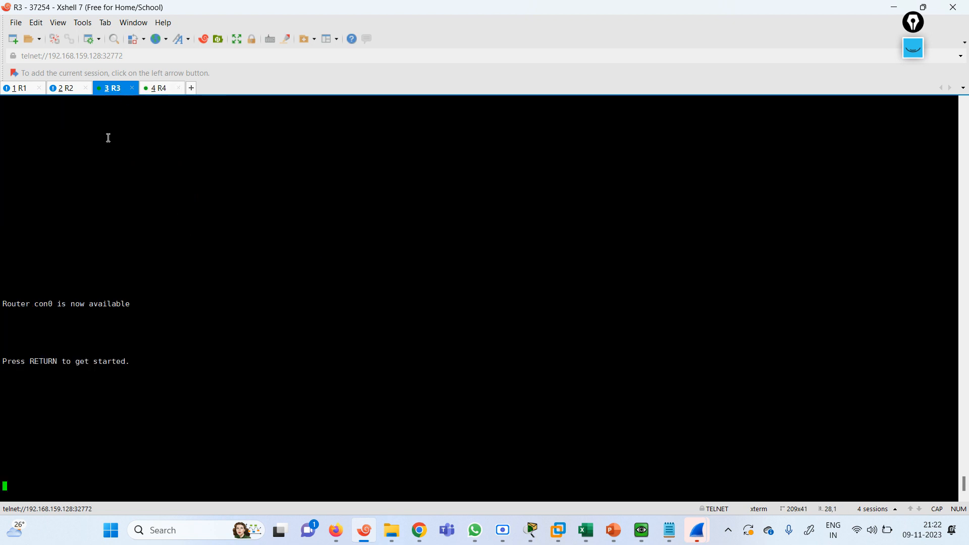
left_click(66, 89)
left_click(113, 89)
left_click(343, 538)
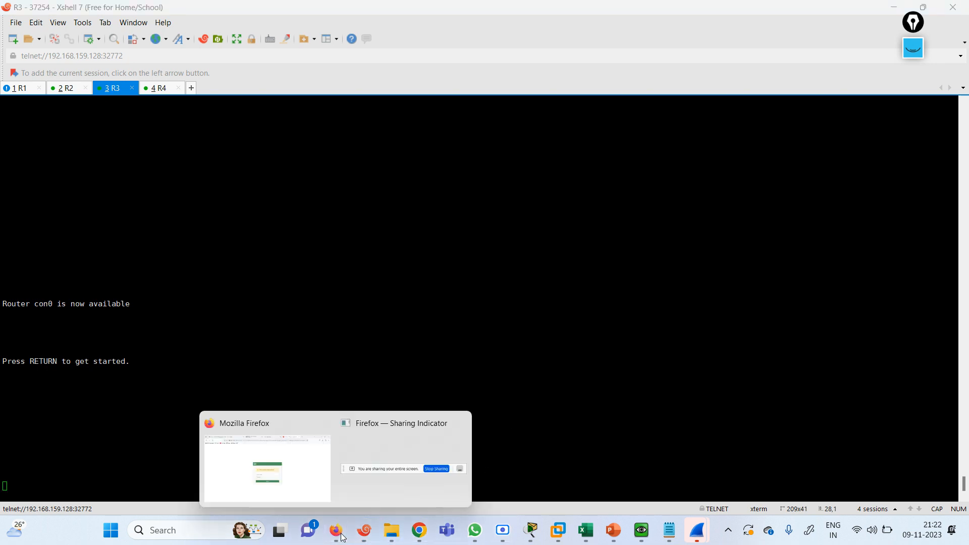
Sign in to FortiGate as admin and dismiss the save-login, setup and overview prompts
left_click(314, 462)
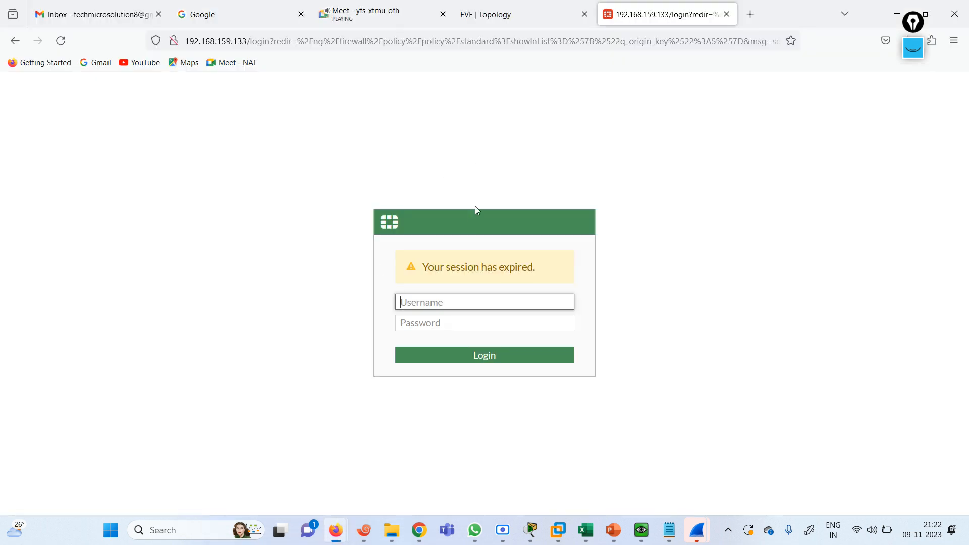
type("A")
key("BackSpace")
type("admin")
key("Tab")
type("admin")
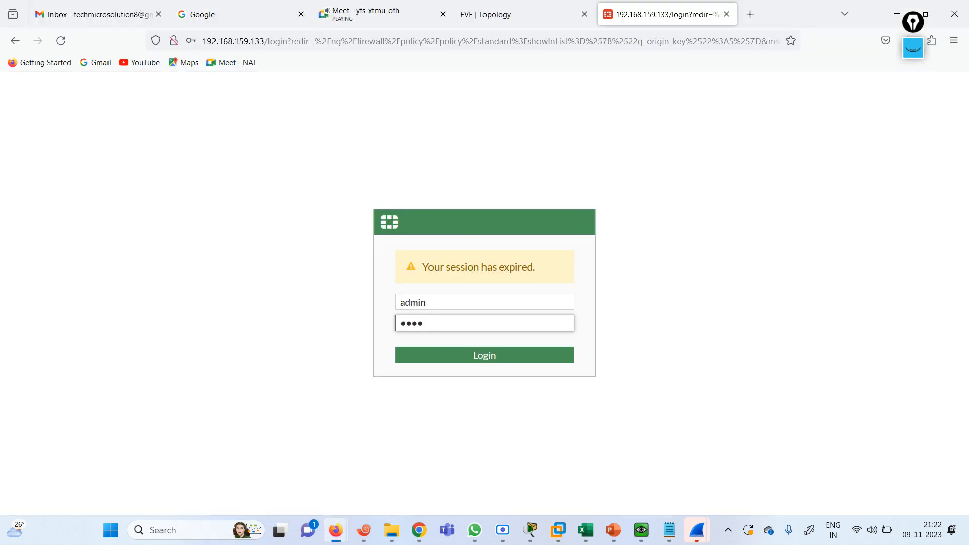
key("Return")
left_click(361, 199)
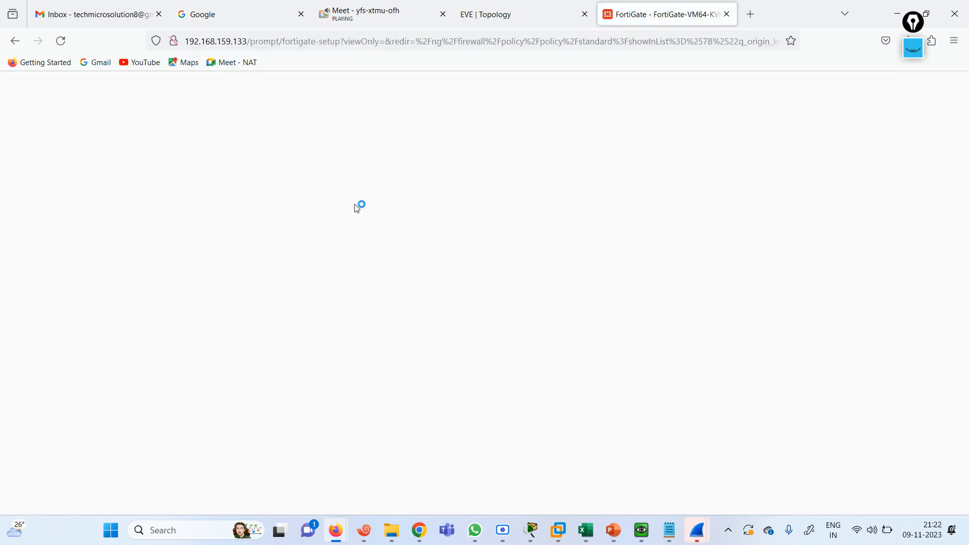
left_click(525, 362)
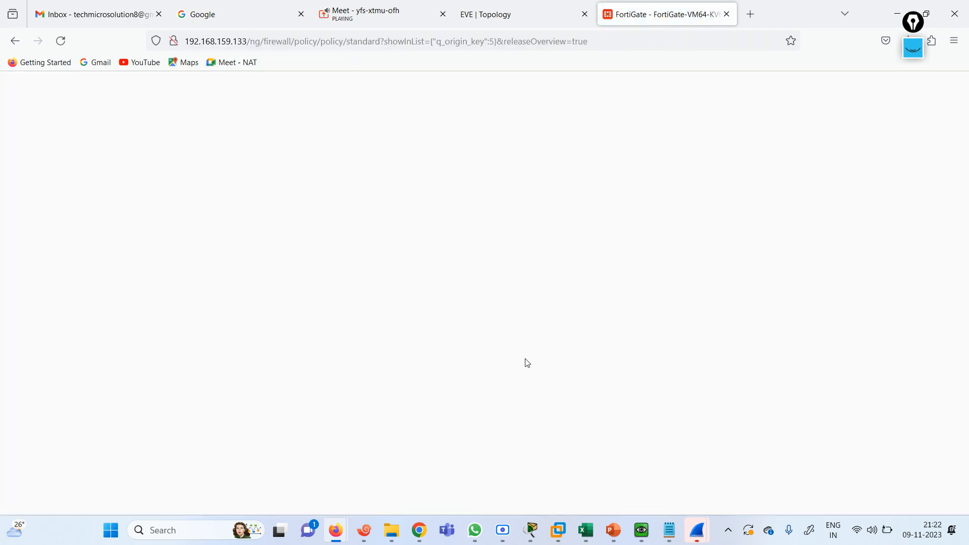
left_click(526, 457)
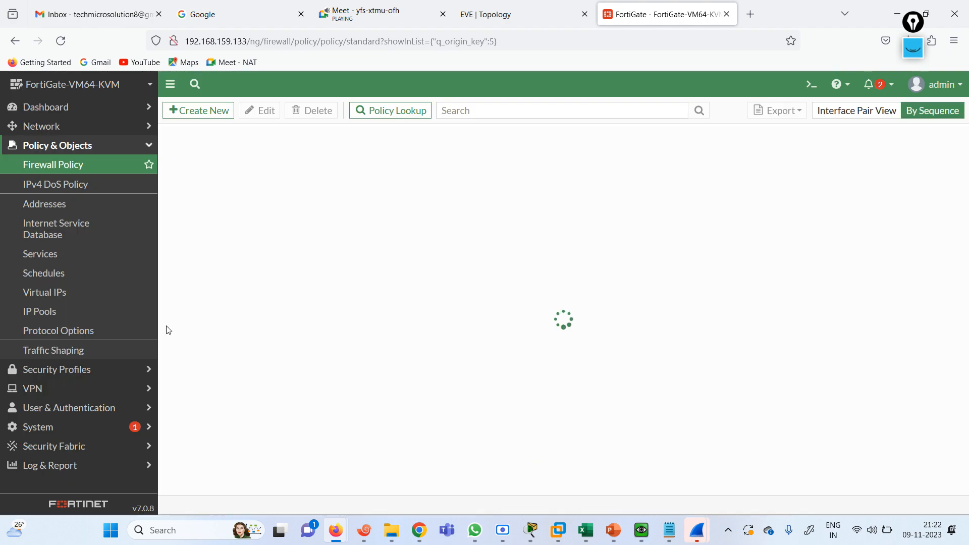
Review the HTTPDST NAT virtual IP mapping 101.1.1.100:80 to 192.168.20.100:80, leaving it unchanged
left_click(76, 294)
double_click(228, 218)
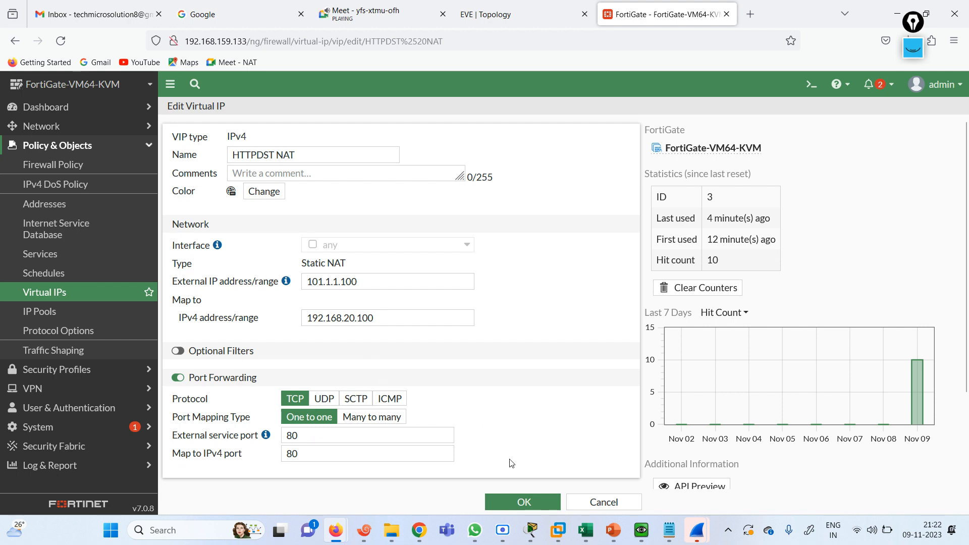
left_click(521, 497)
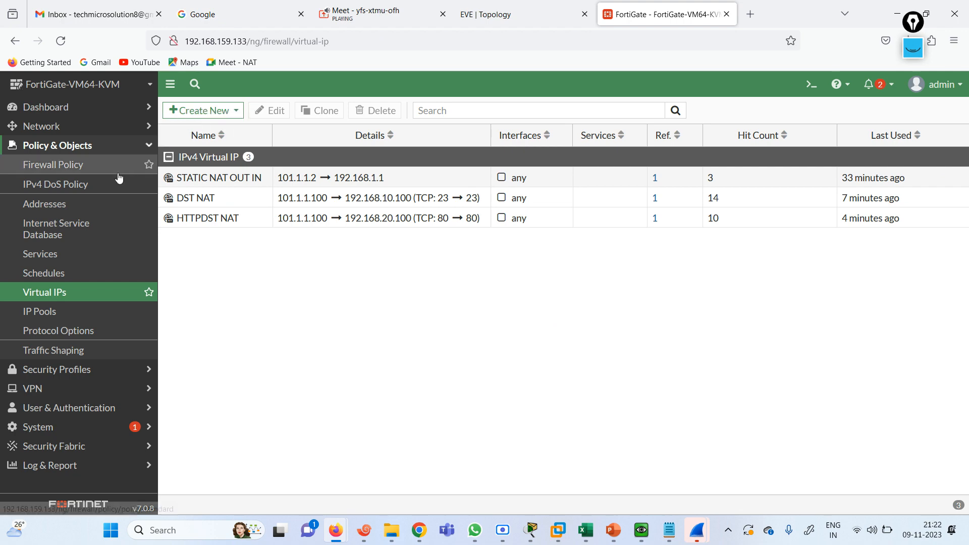
left_click(54, 166)
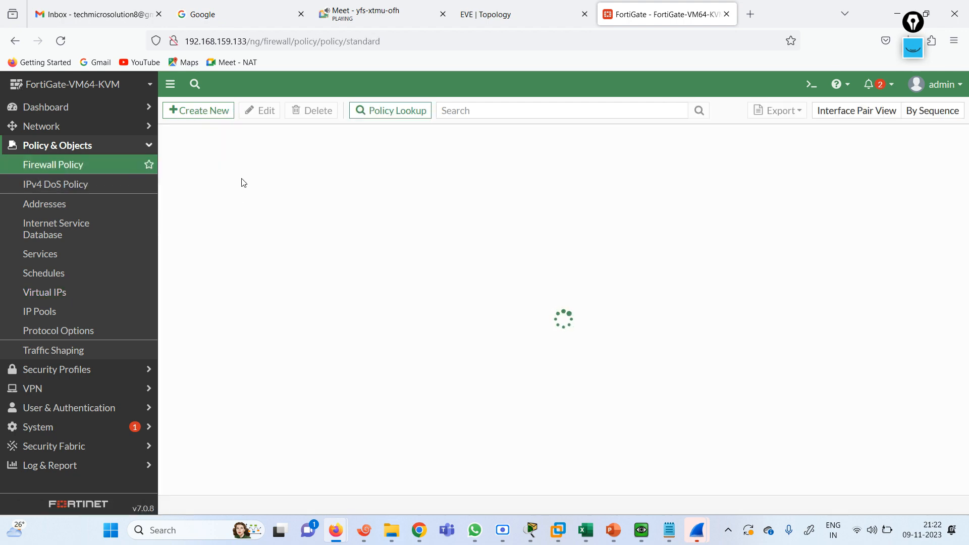
Disable NAT in the DST HTTP firewall policy and save it
double_click(198, 164)
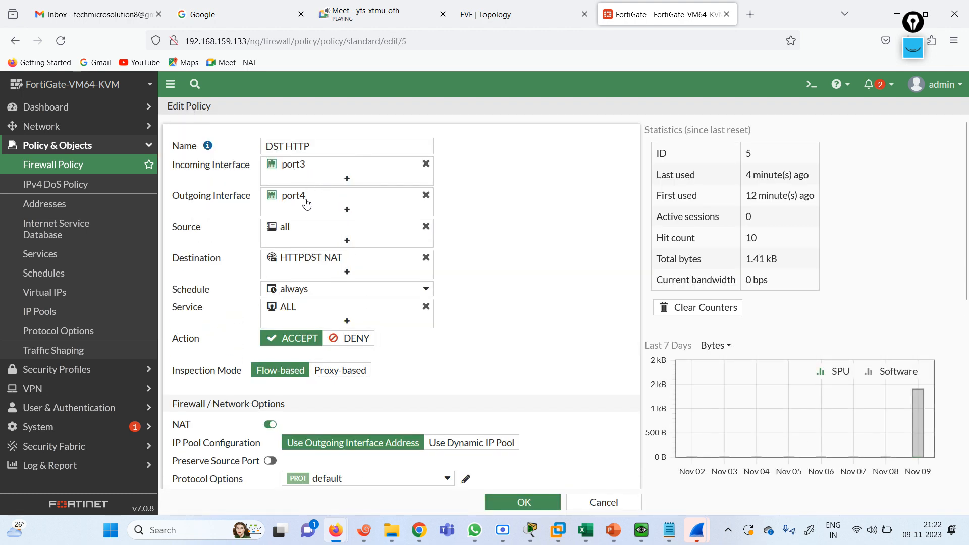
mouse_move(291, 235)
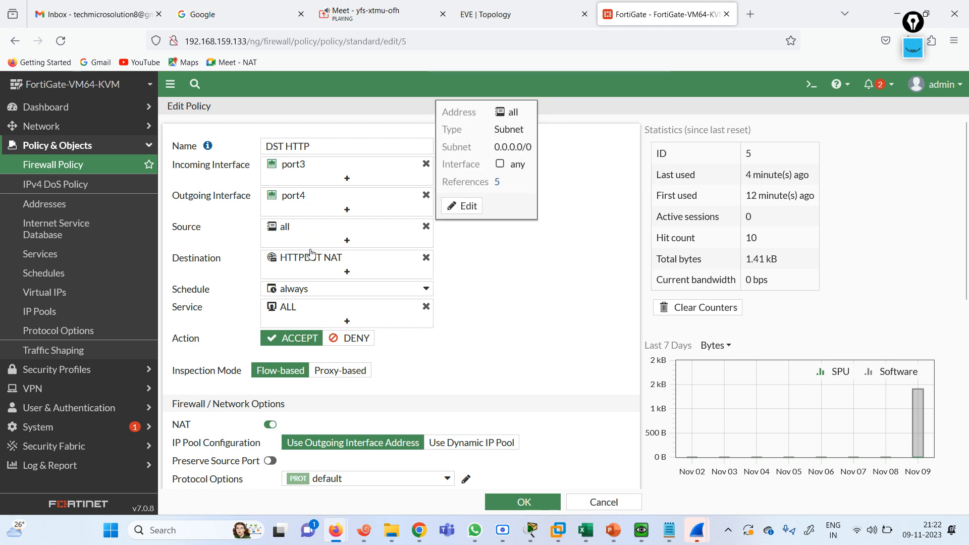
mouse_move(295, 265)
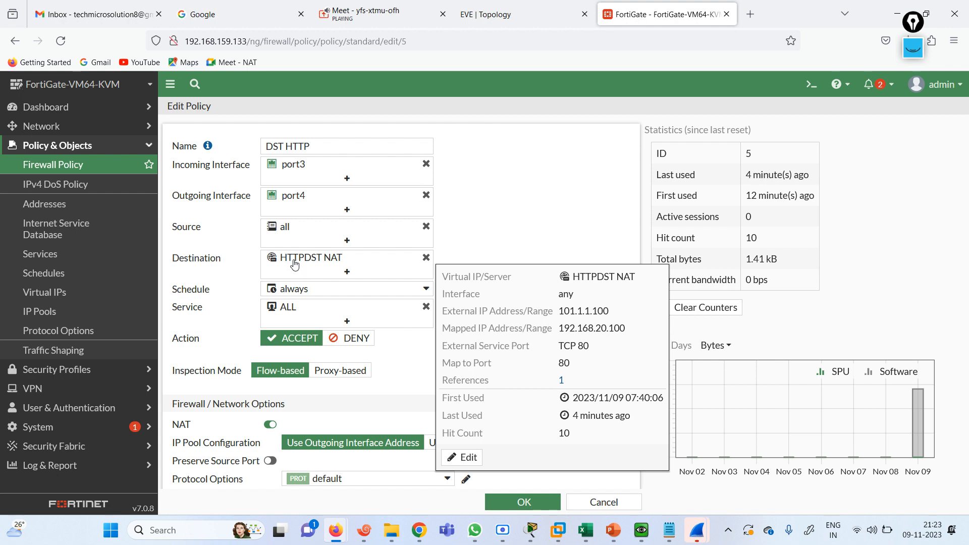
mouse_move(304, 296)
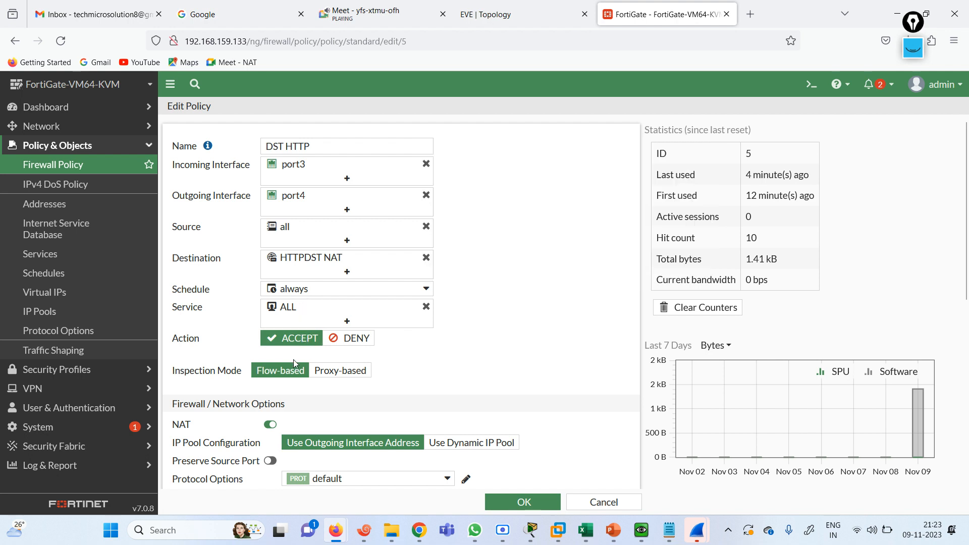
left_click(270, 425)
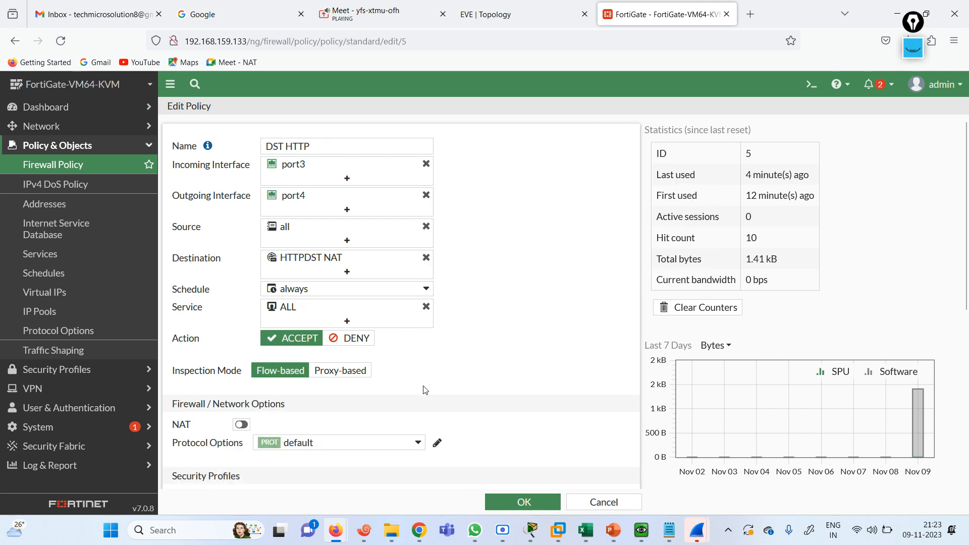
left_click(514, 503)
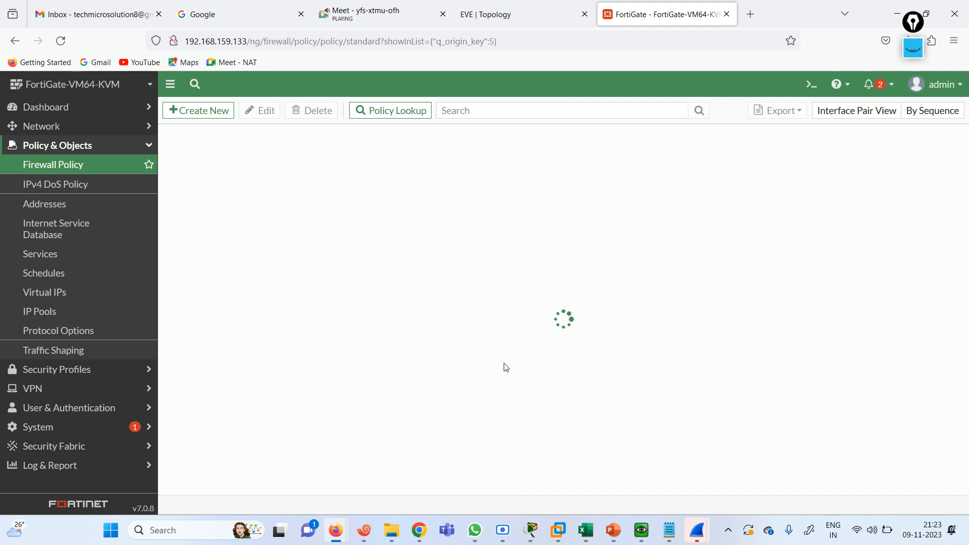
On the R4 HTTP server console in Xshell, run do sh ip int br
left_click(369, 537)
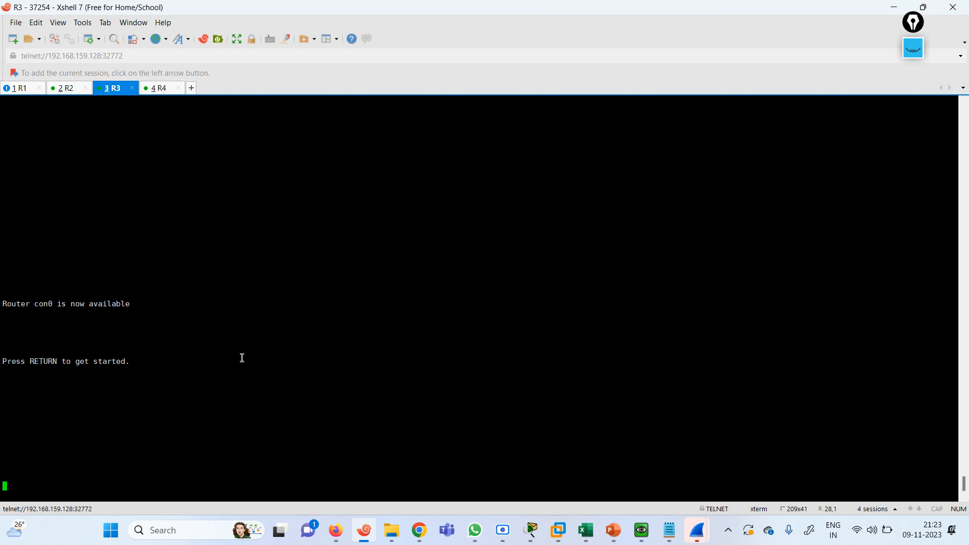
key("Return")
key("Return")
key("Return")
key("Return")
left_click(160, 94)
key("Return")
key("Return")
key("Return")
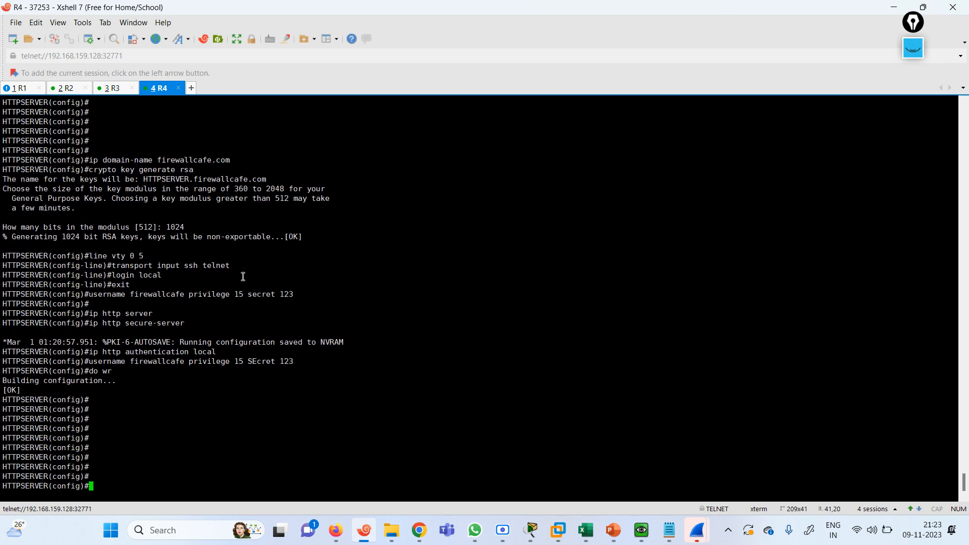
type("do sh ip int br")
Check the interface summary and label router 37253 with 192.168.20.100/24 in the EVE topology
key("Return")
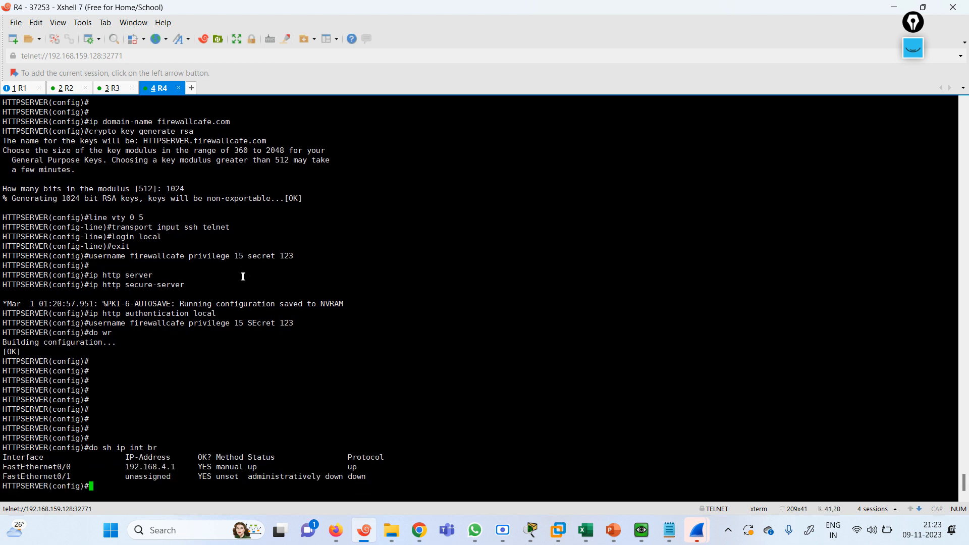
left_click_drag(126, 470, 384, 468)
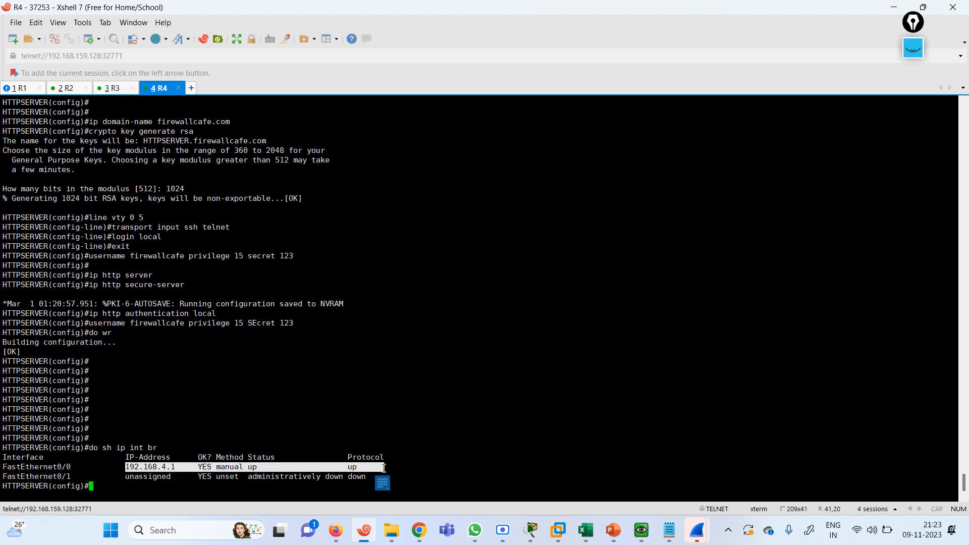
key("Return")
key("Return")
key("Return")
key("Return")
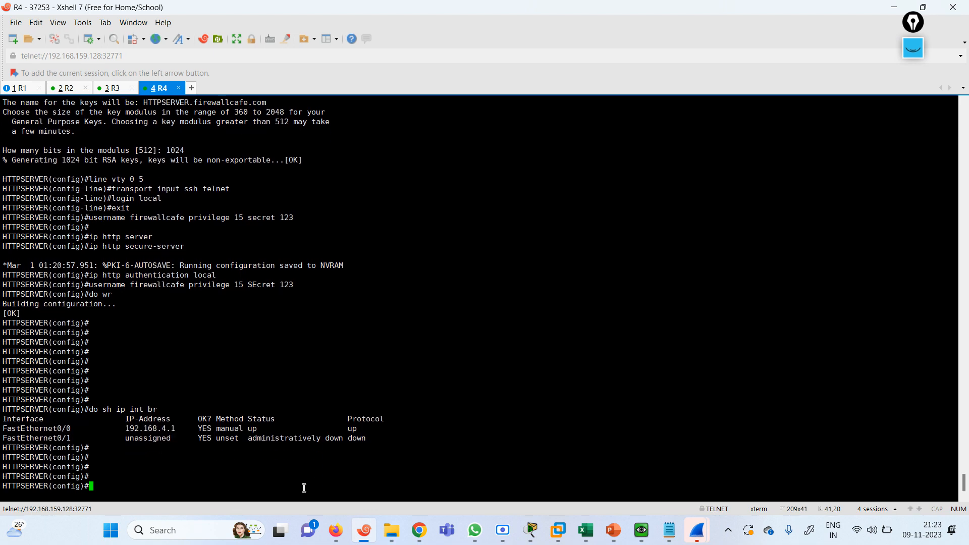
type("conf")
left_click(895, 6)
left_click(493, 5)
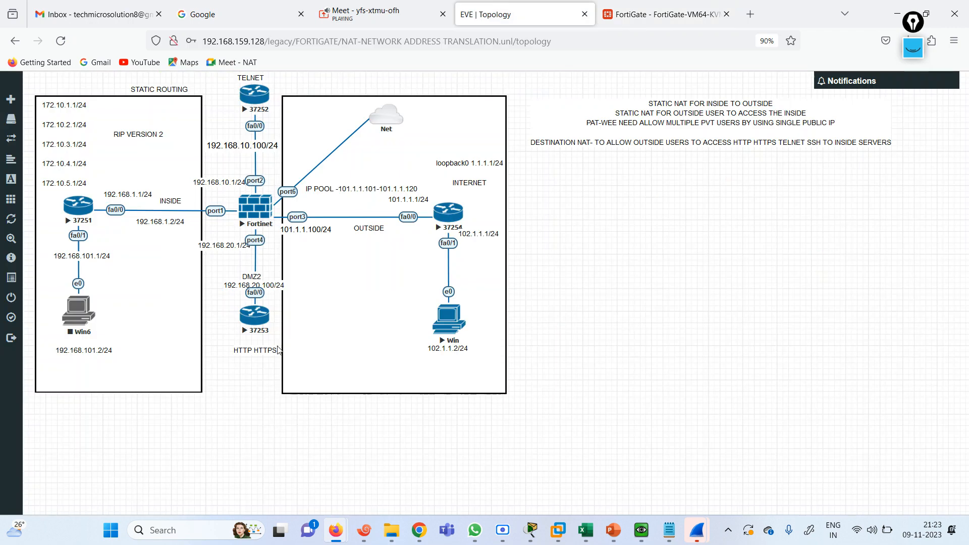
left_click_drag(267, 283, 263, 310)
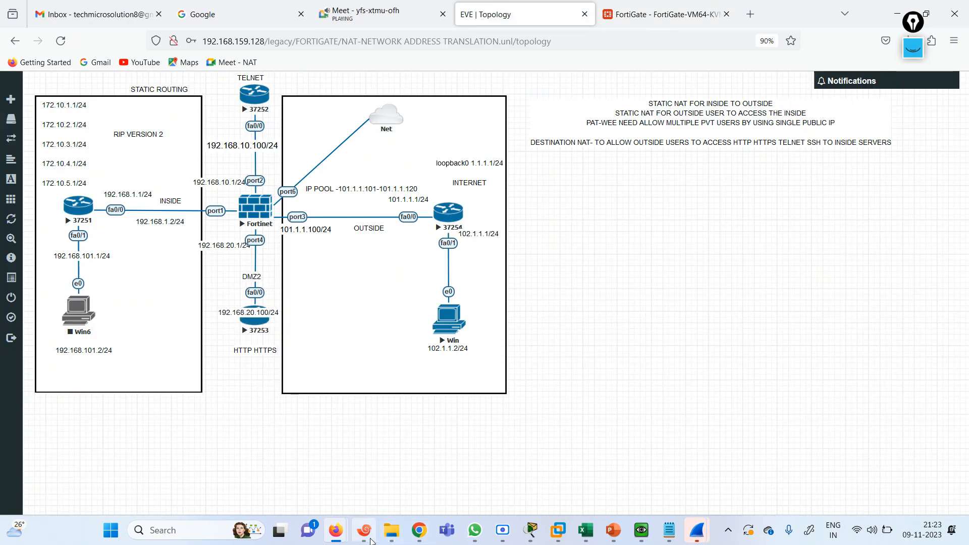
left_click(364, 530)
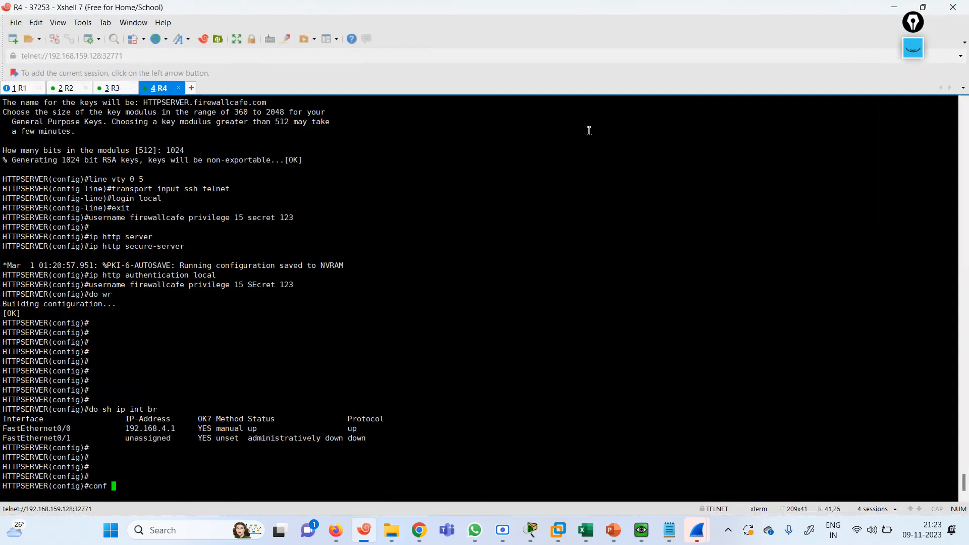
left_click(923, 7)
Remove the old 192.168.4.1 255.255.255.0 address from FastEthernet0/0
key("Return")
key("Return")
key("Return")
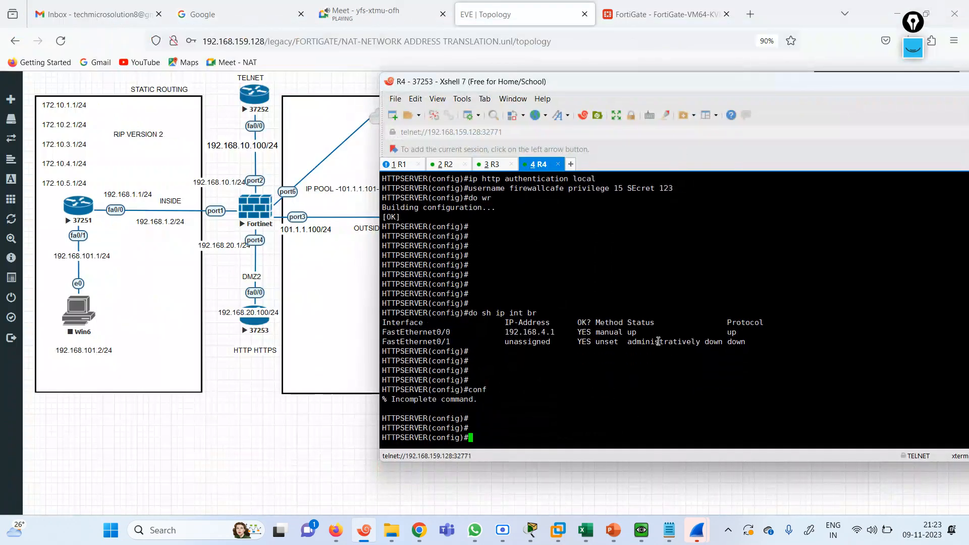
type("inte")
key("Tab")
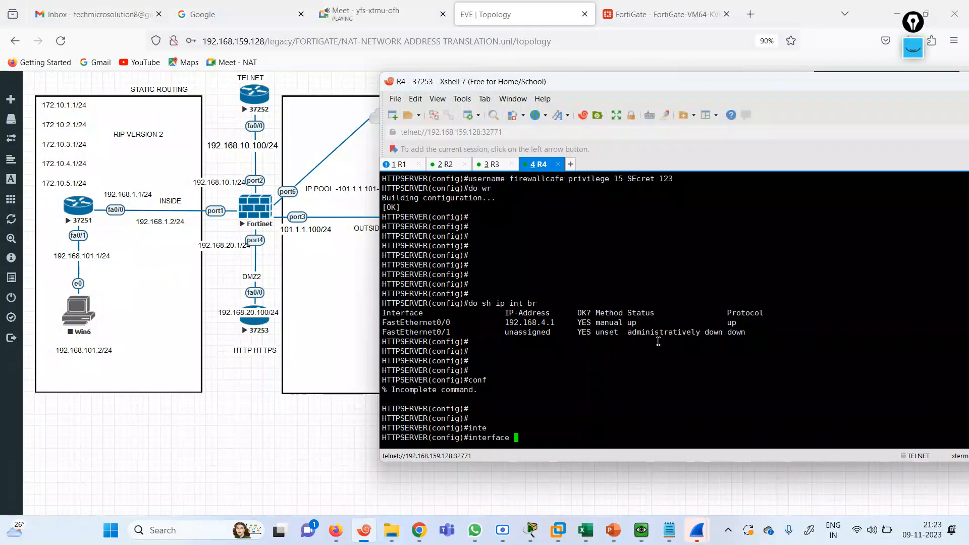
type("fas")
key("Tab")
type("0/0")
key("Return")
type("no ip add 192.168.")
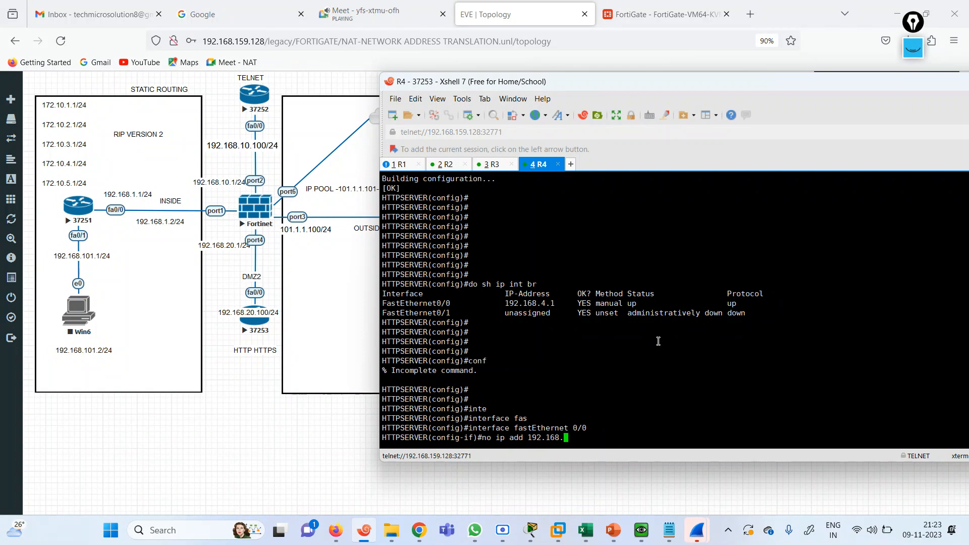
type("4.1 255.255.255.0")
key("Return")
key("Return")
key("Return")
key("Return")
key("Return")
type("exit")
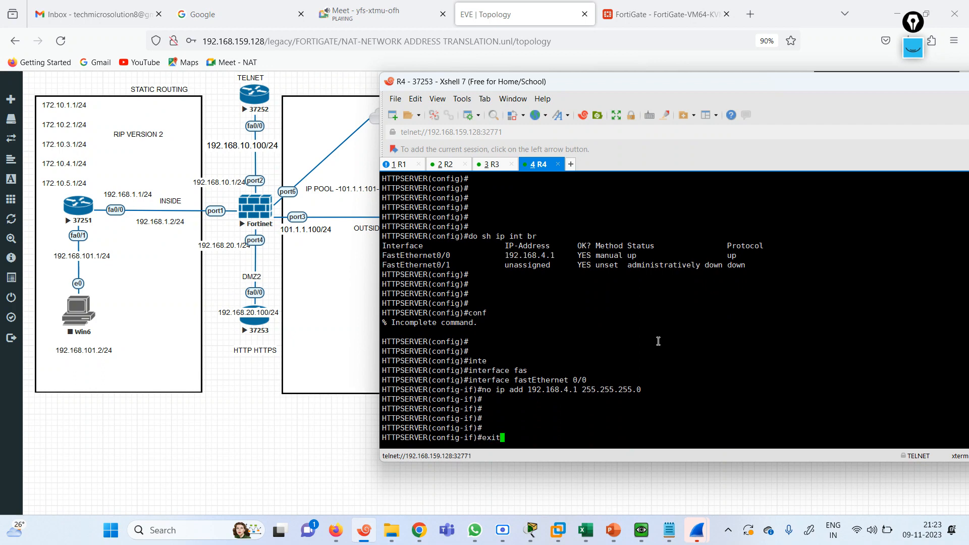
key("Return")
Assign 192.168.20.100 255.255.255.0 to FastEthernet0/0, correcting the mistyped 192.168.10.100
type("in")
key("Tab")
type("terface fas")
key("Tab")
type("0/0")
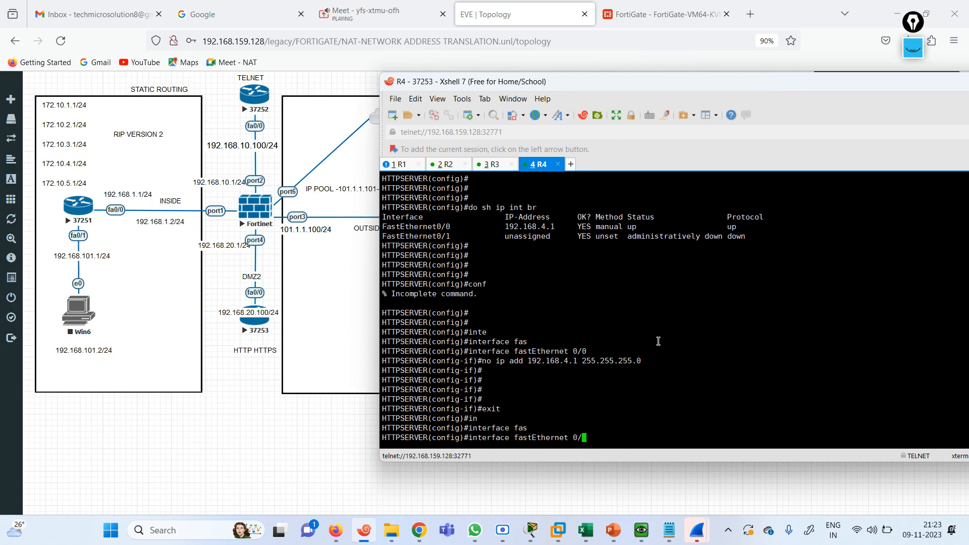
key("Return")
type("192.16")
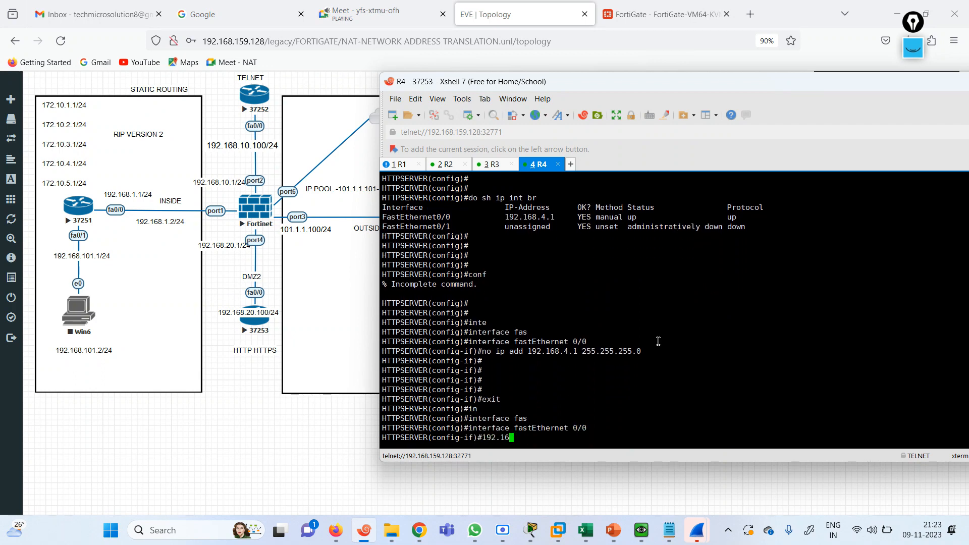
type("8.10.100 255.255.255.0")
key("Return")
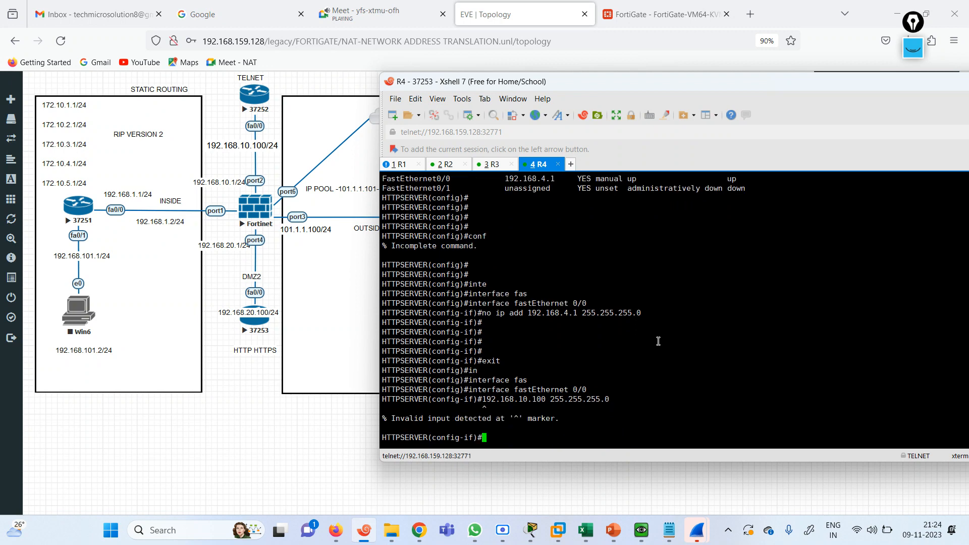
key("Up")
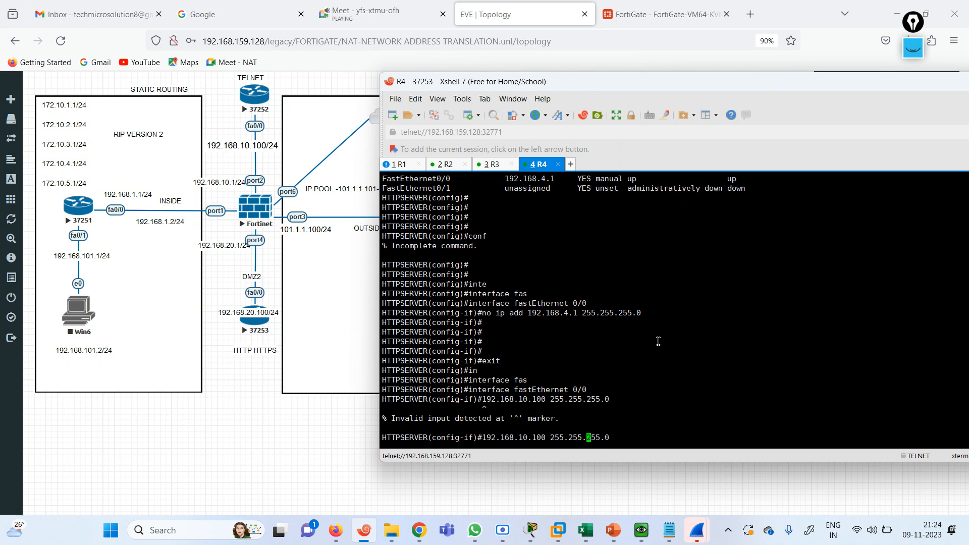
key("BackSpace")
type("2")
type("ip add")
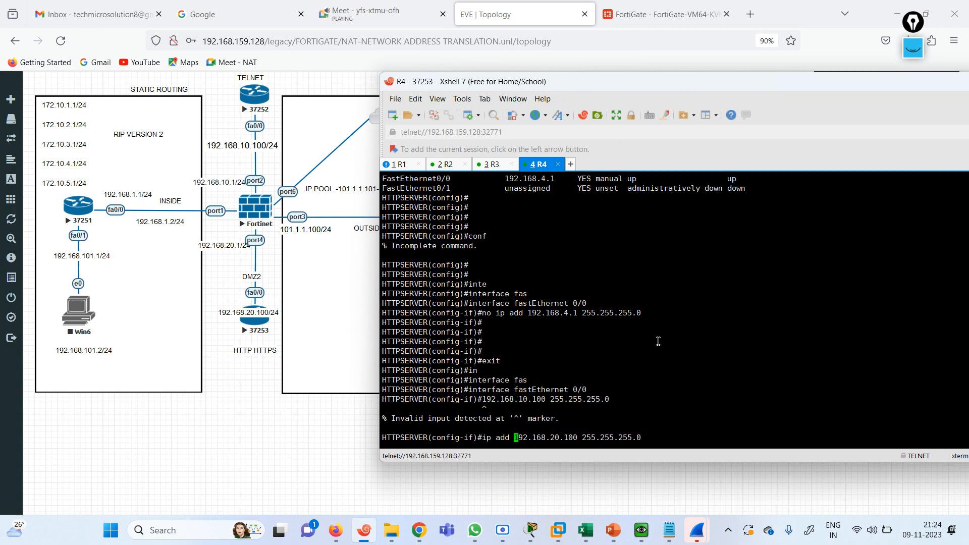
key("Return")
key("Return")
key("Return")
Exit configuration mode and verify FastEthernet0/0 with 'show ip int brief'
key("Return")
key("Return")
key("Return")
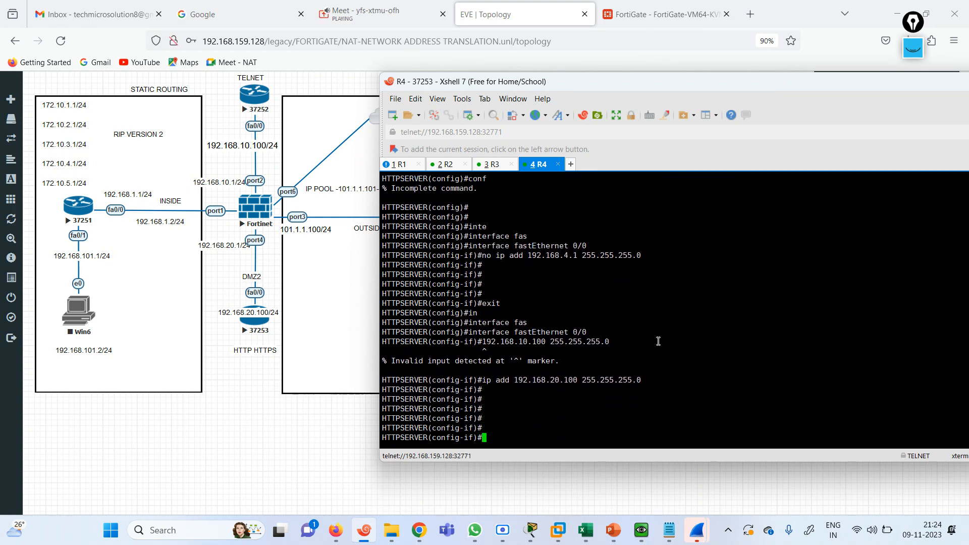
type("end")
key("Return")
type("sh")
key("Tab")
type("ip in")
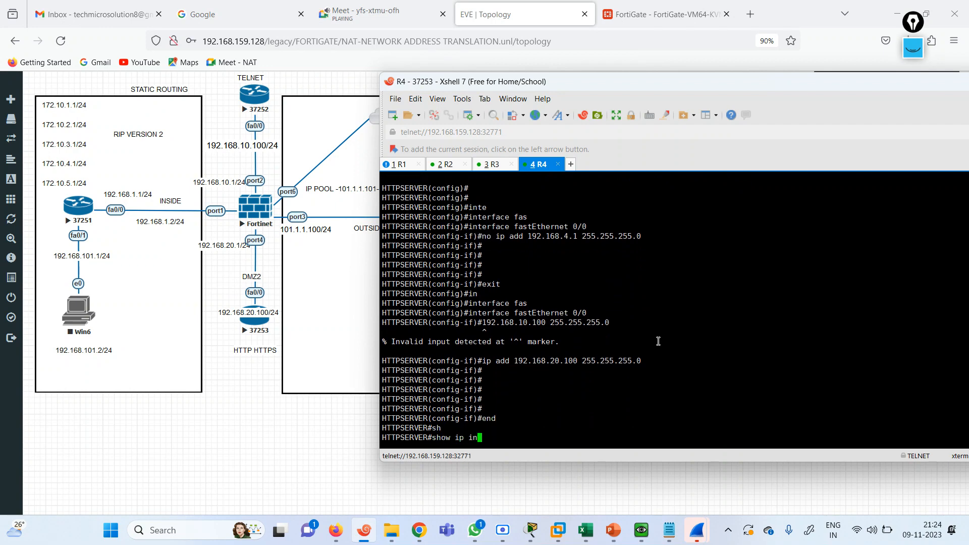
type("t br")
key("Tab")
key("Return")
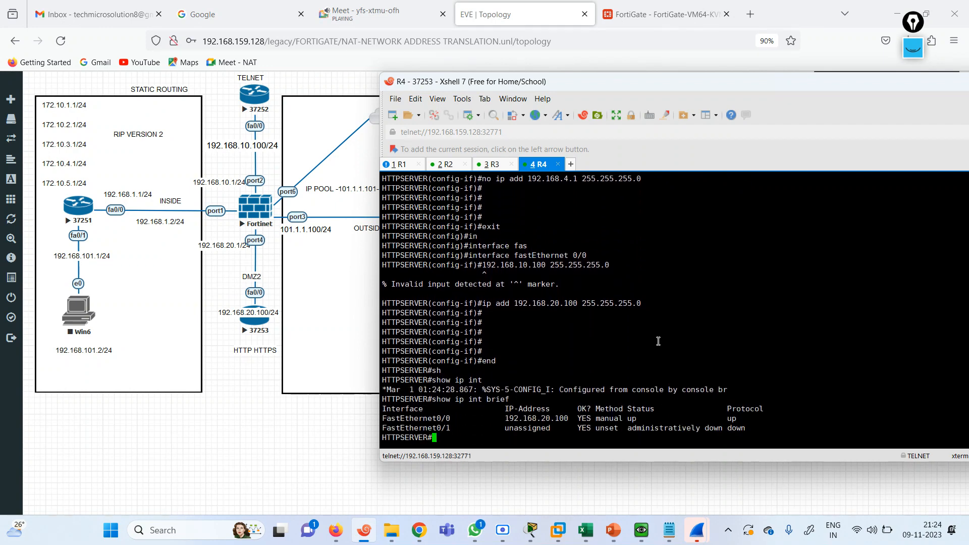
Inspect the DST HTTP policy's HTTPDST NAT object mapping 101.1.1.100 to 192.168.20.100, with NAT disabled
left_click(610, 13)
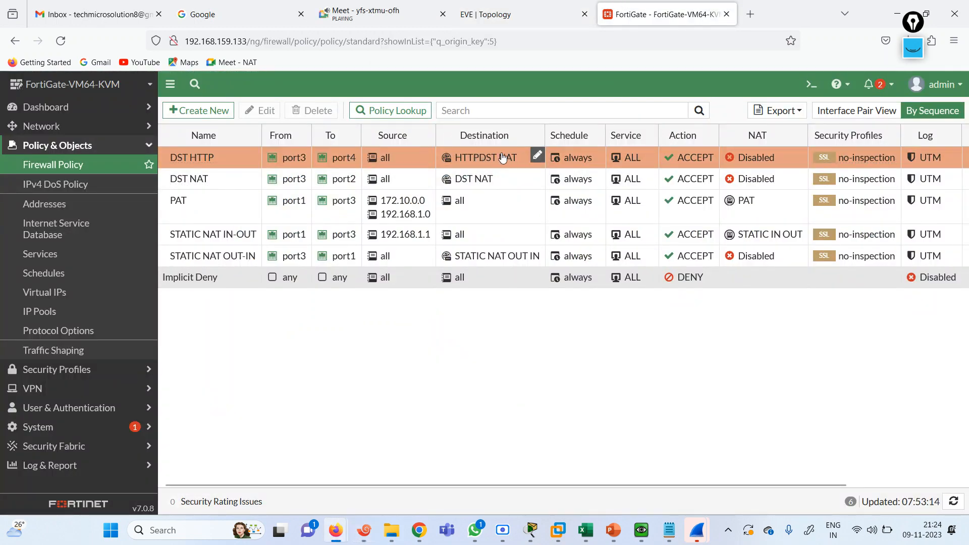
mouse_move(503, 158)
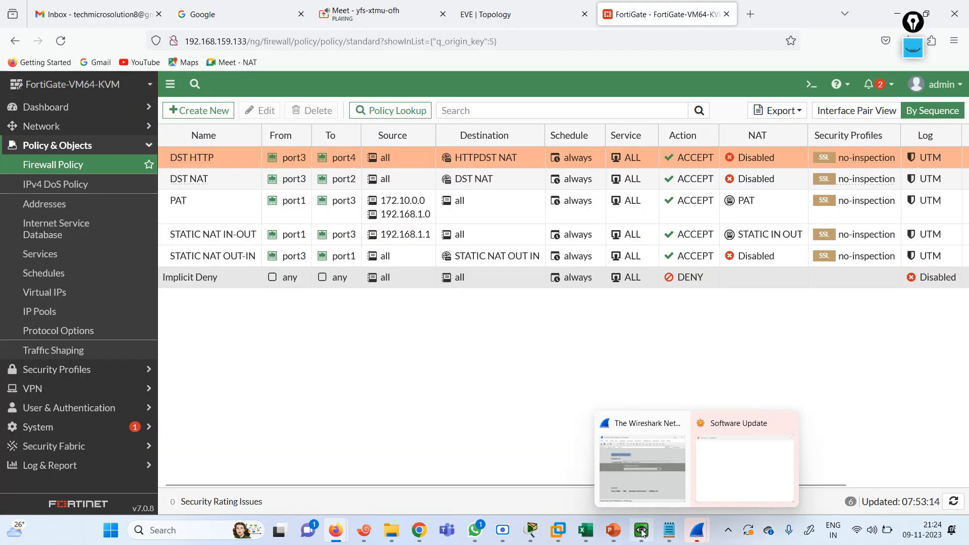
Close the ping output and bring up Firefox on the outside Windows 7 PC
left_click(641, 532)
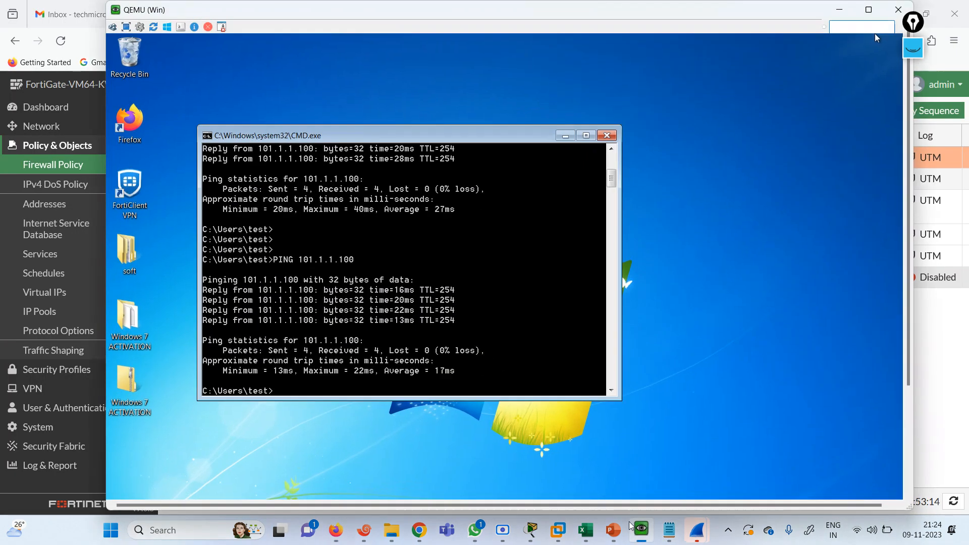
left_click(566, 137)
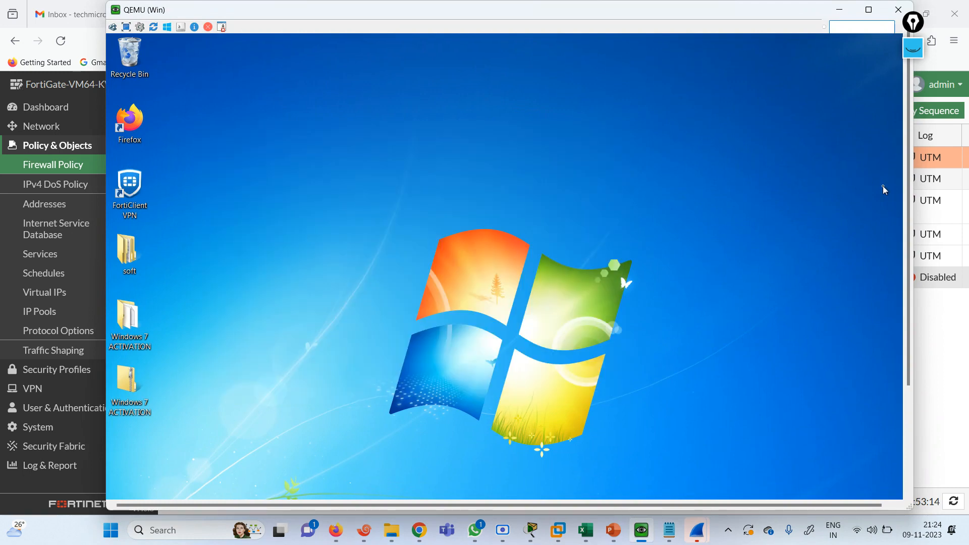
scroll(540, 310, "down", 3)
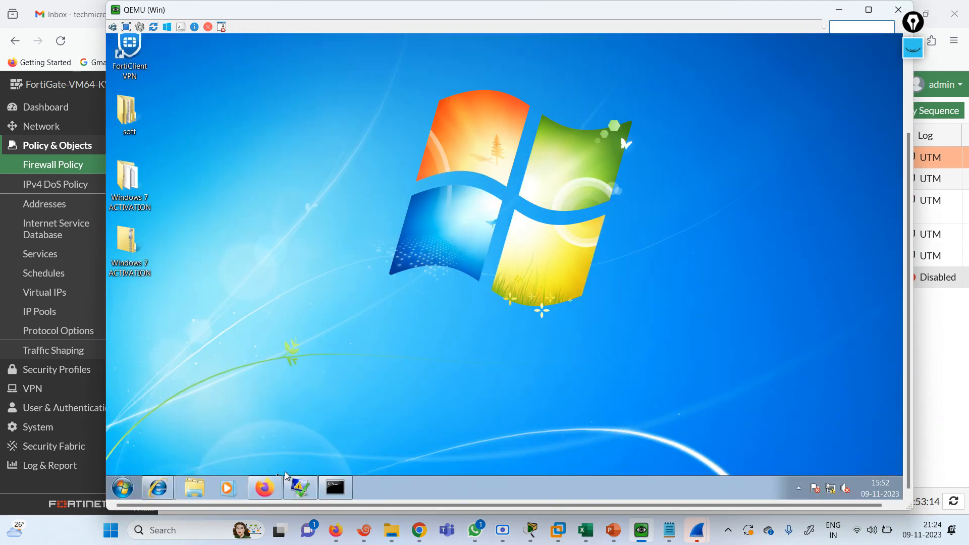
left_click(264, 487)
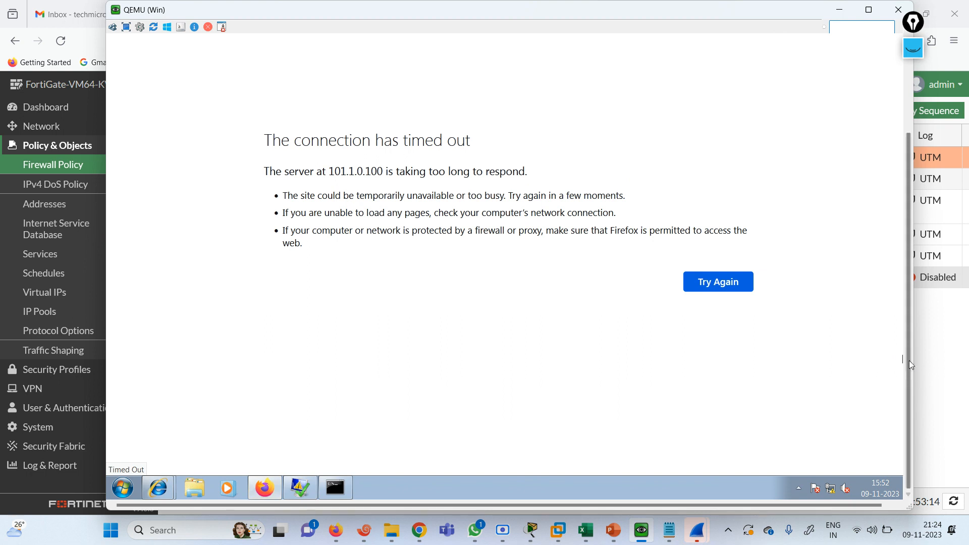
scroll(910, 366, "up", 3)
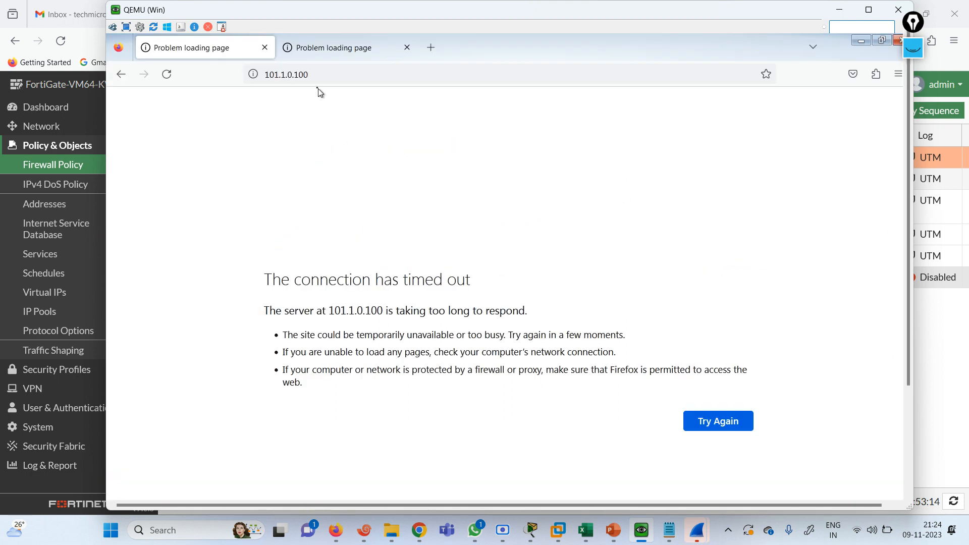
left_click(312, 67)
key("Return")
left_click(304, 81)
left_click(304, 81)
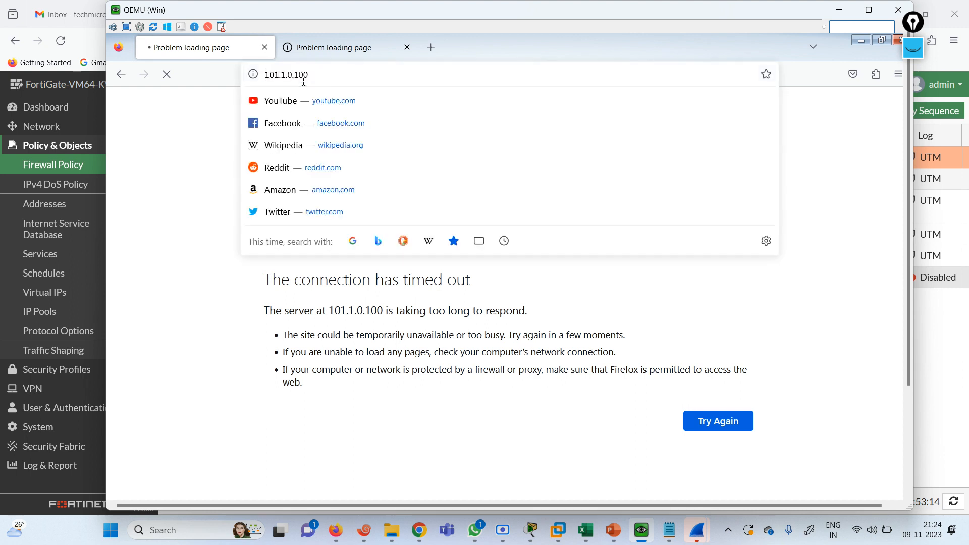
type("http")
type("://")
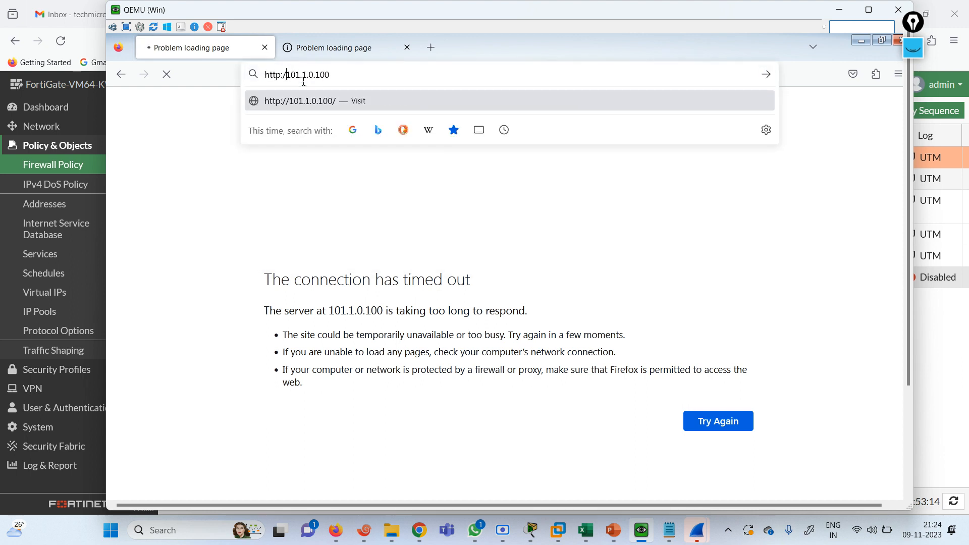
key("Return")
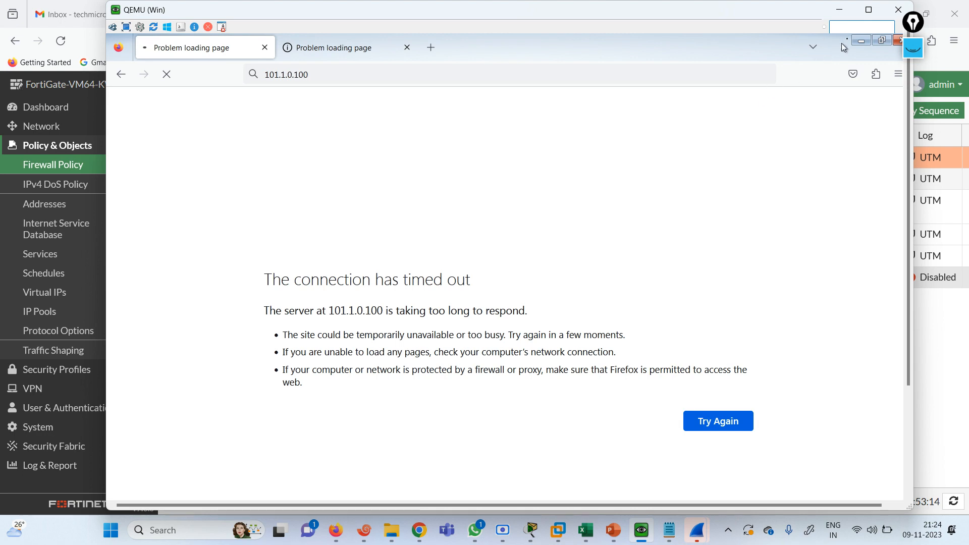
left_click(862, 40)
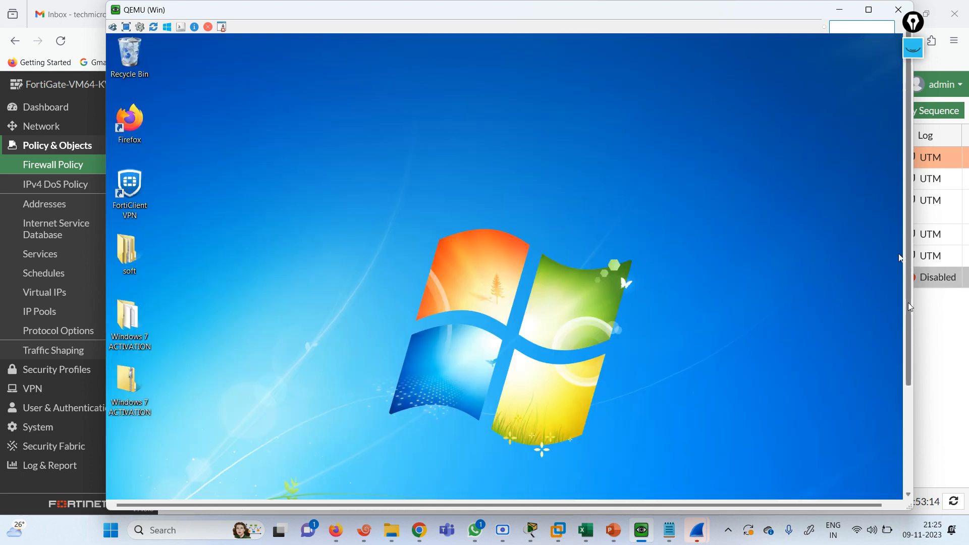
left_click_drag(910, 304, 910, 445)
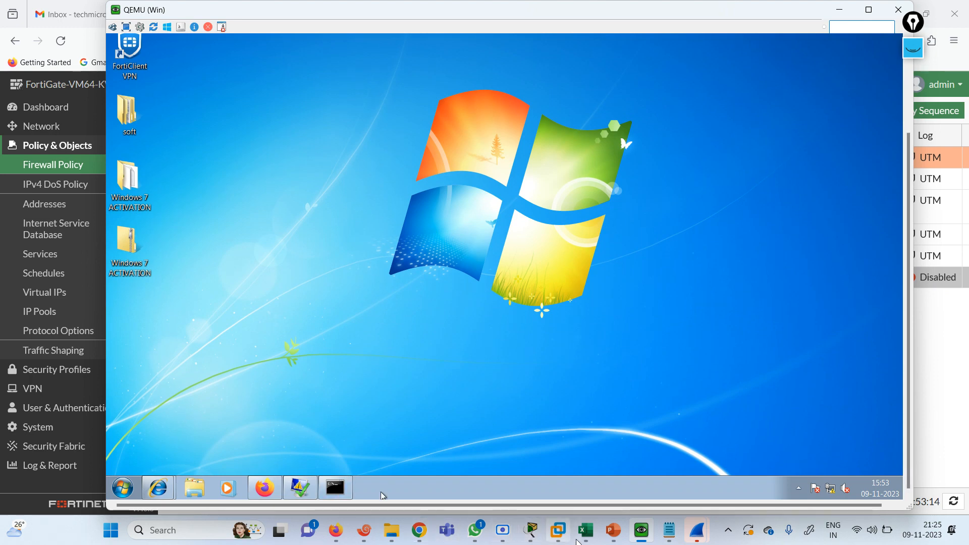
Display the HTTP server's routing table with 'sh ip route' and check the EVE topology
left_click(366, 540)
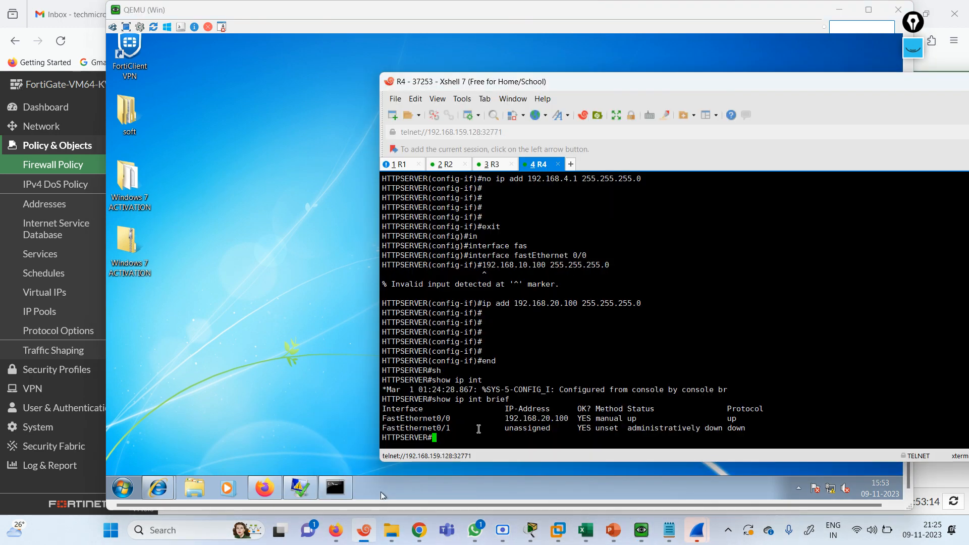
key("Return")
key("Return")
key("Return")
type("sh ip route")
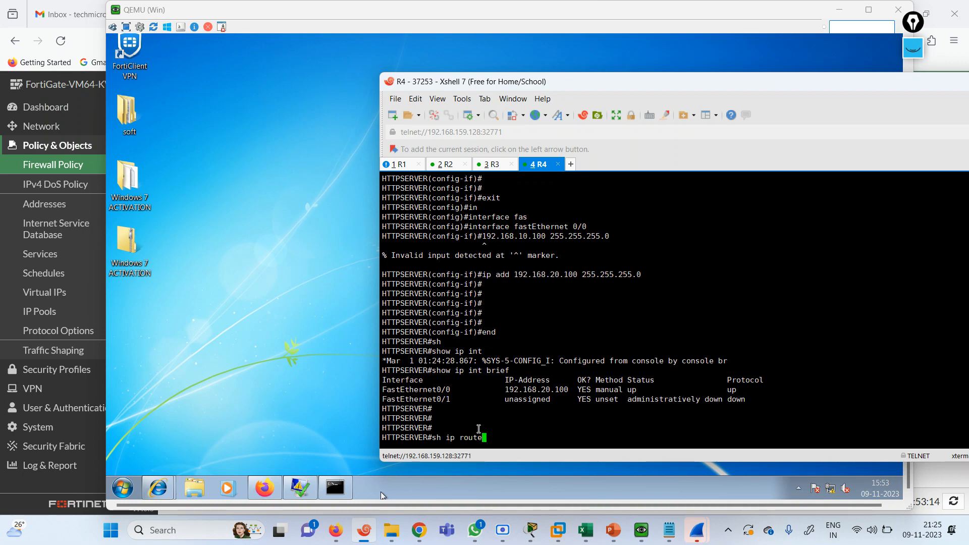
key("Return")
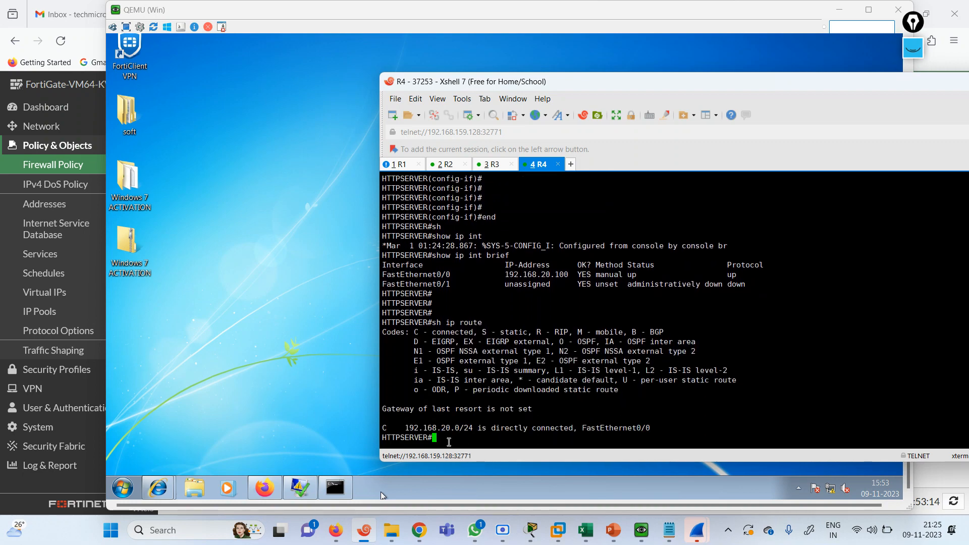
type("conf")
left_click(97, 44)
left_click(485, 14)
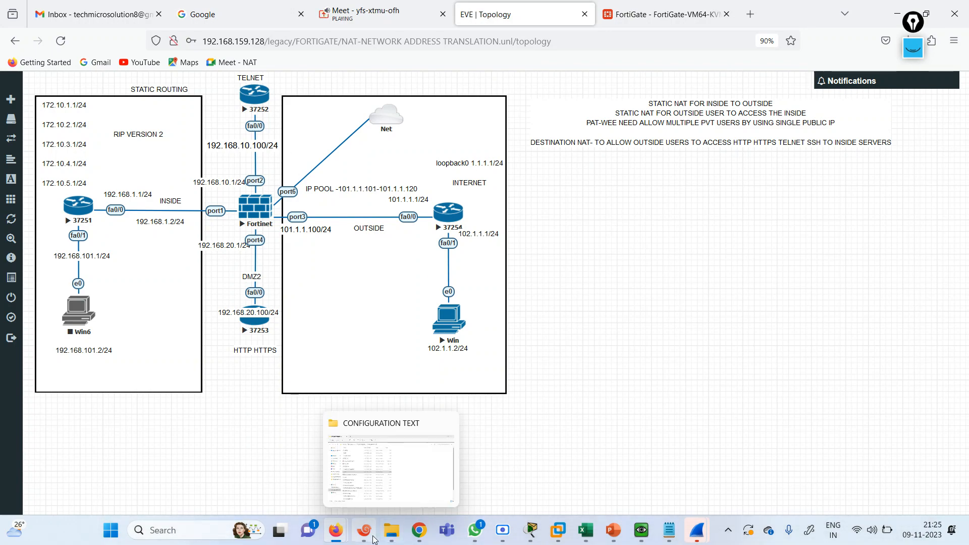
left_click(364, 530)
Add default route 0.0.0.0 0.0.0.0 via 192.168.20.1, exit configuration, and open the Fortinet node
key("Return")
key("Return")
key("Return")
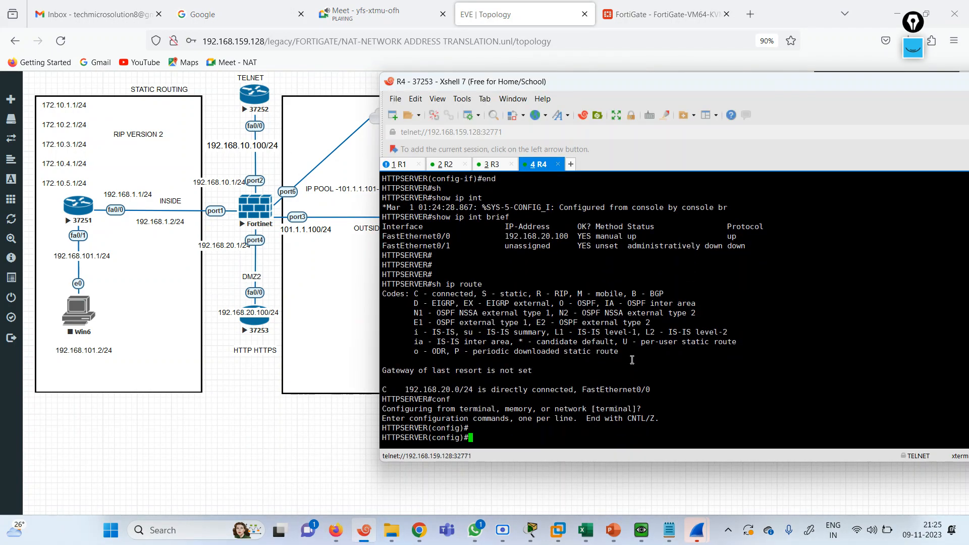
type("ip rouete 0.0.0.0 0.0.0.0 192.168.")
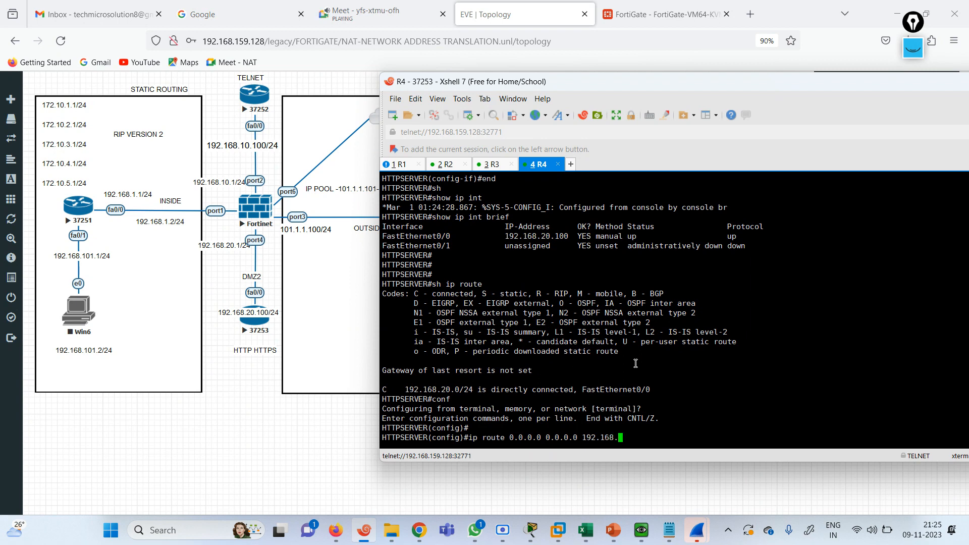
type("0.1")
key("Return")
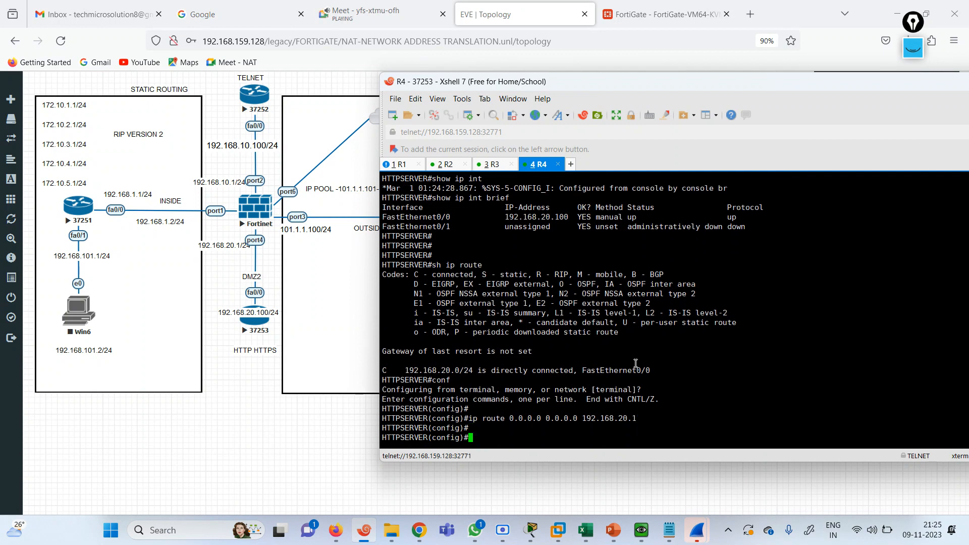
type("end")
key("Return")
key("Return")
key("Return")
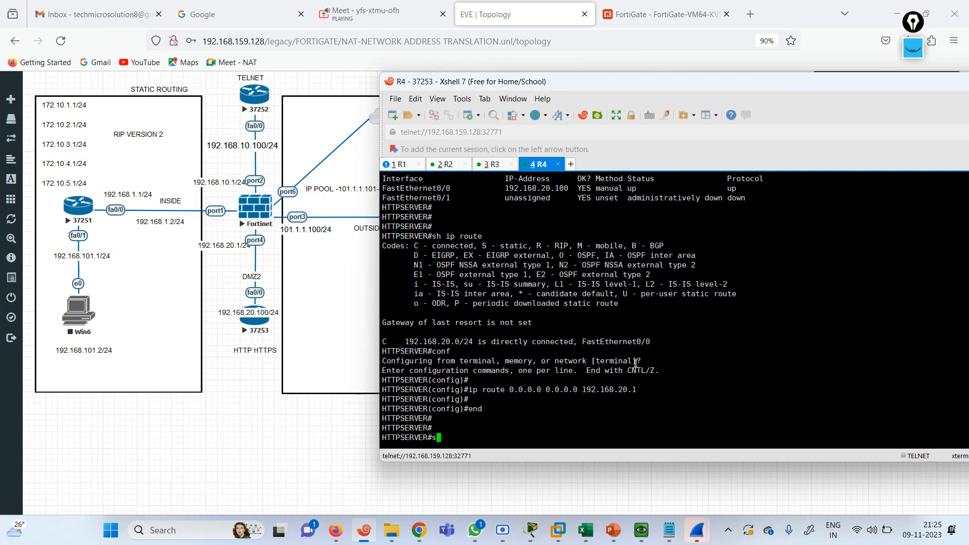
type("s")
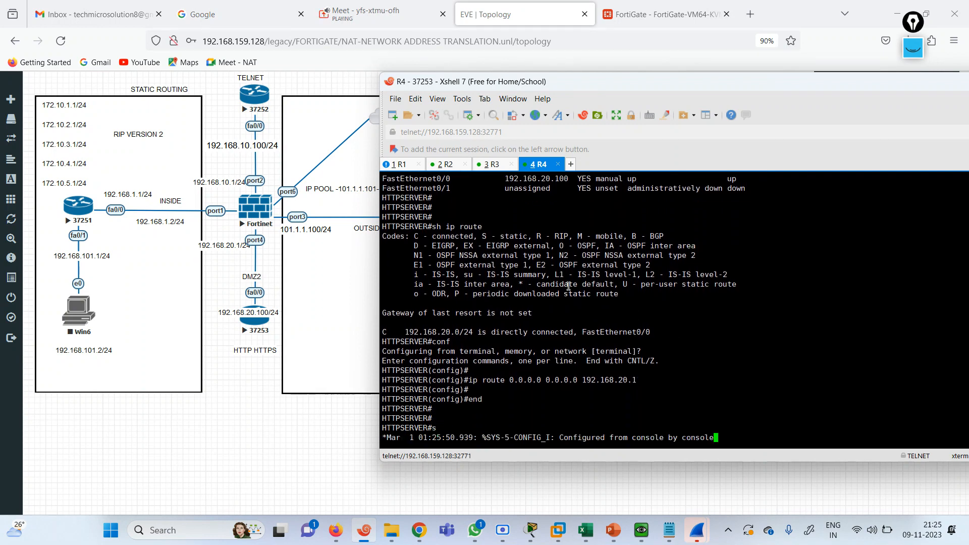
left_click(251, 217)
Log in to the FortiGate CLI in Xshell as admin and run 'show system interface'
left_click(520, 153)
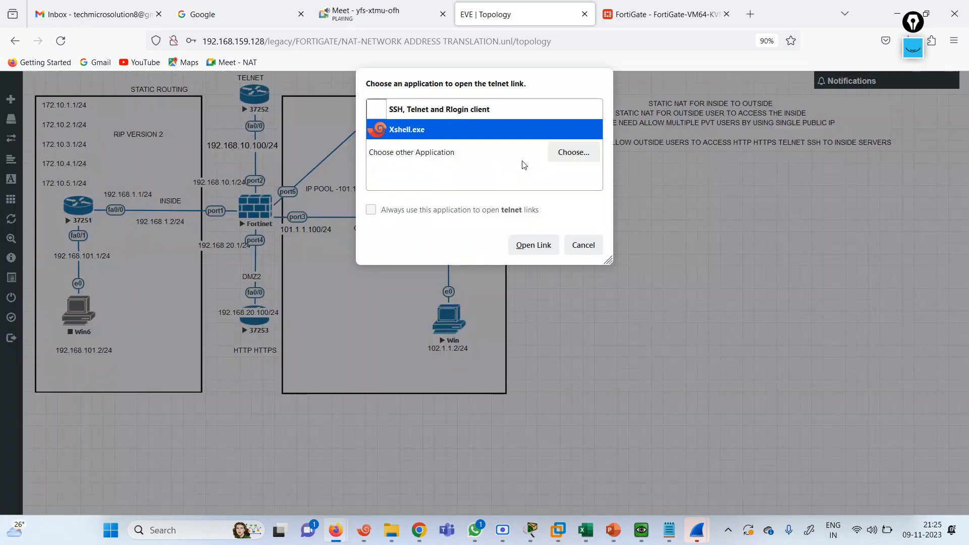
left_click(516, 250)
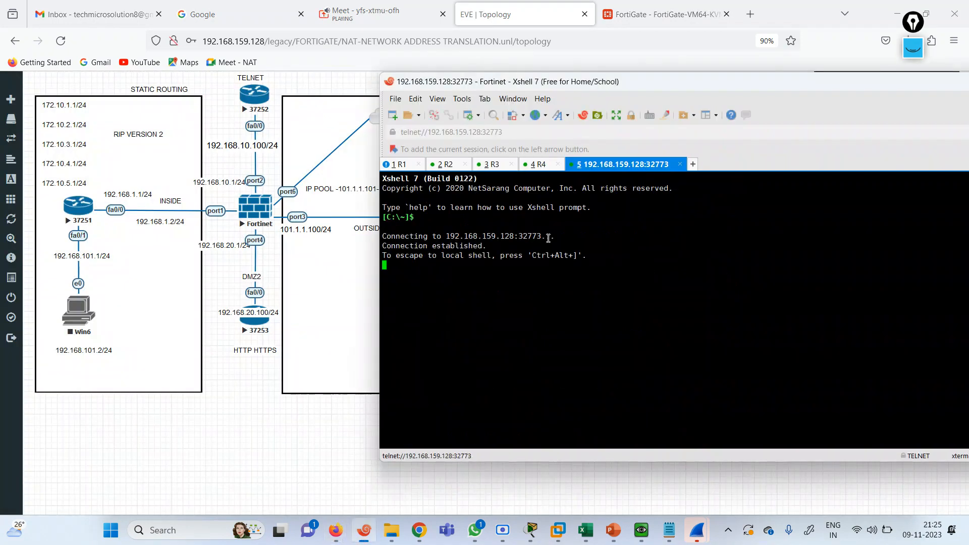
key("Return")
type("admin")
key("Return")
key("Return")
type("show ")
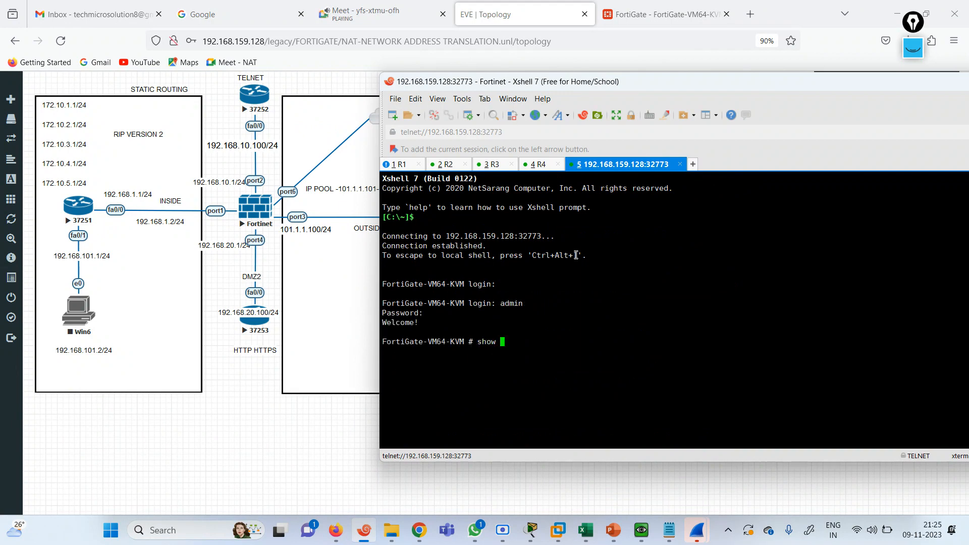
type("system interface")
key("Return")
key("Up")
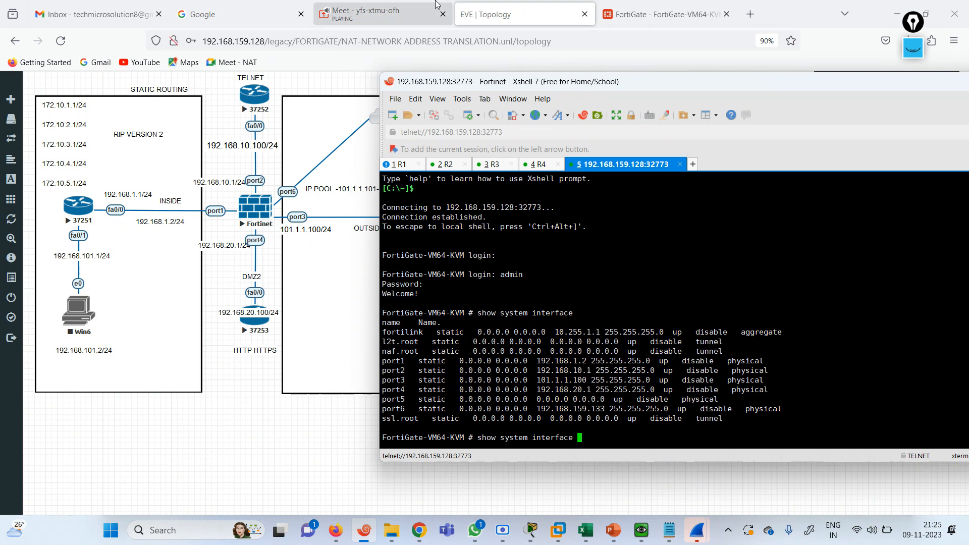
Restore Firefox in the Windows 7 VM showing the 101.1.0.100 timeout page
left_click(609, 6)
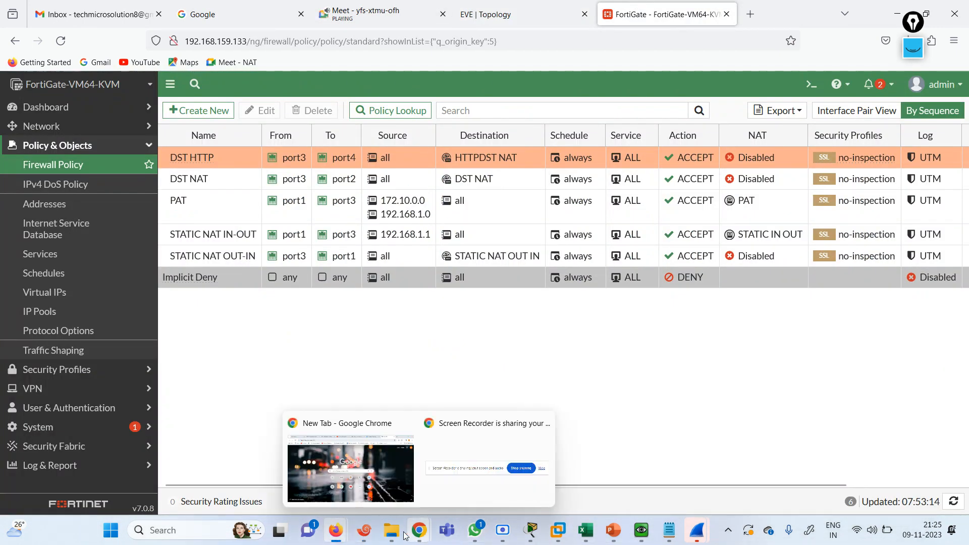
left_click(639, 536)
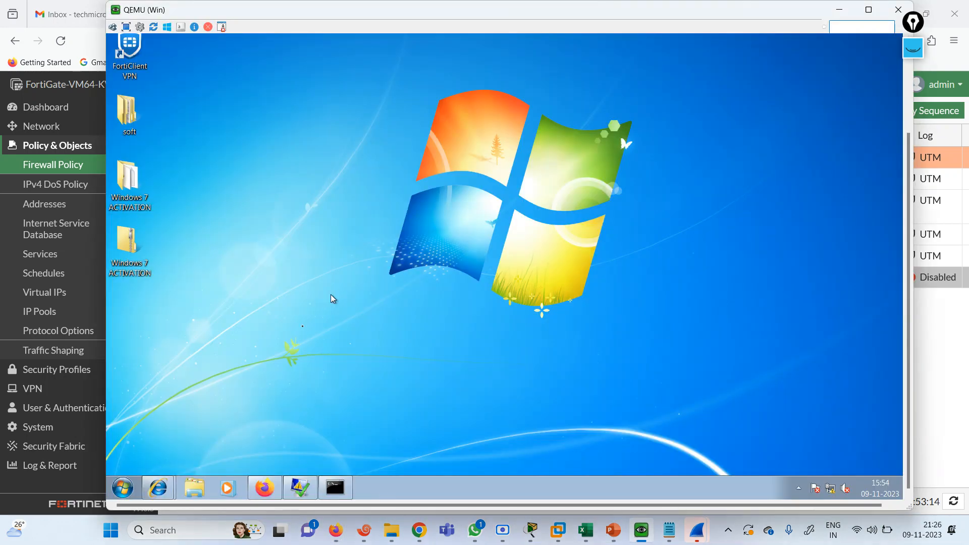
left_click(273, 497)
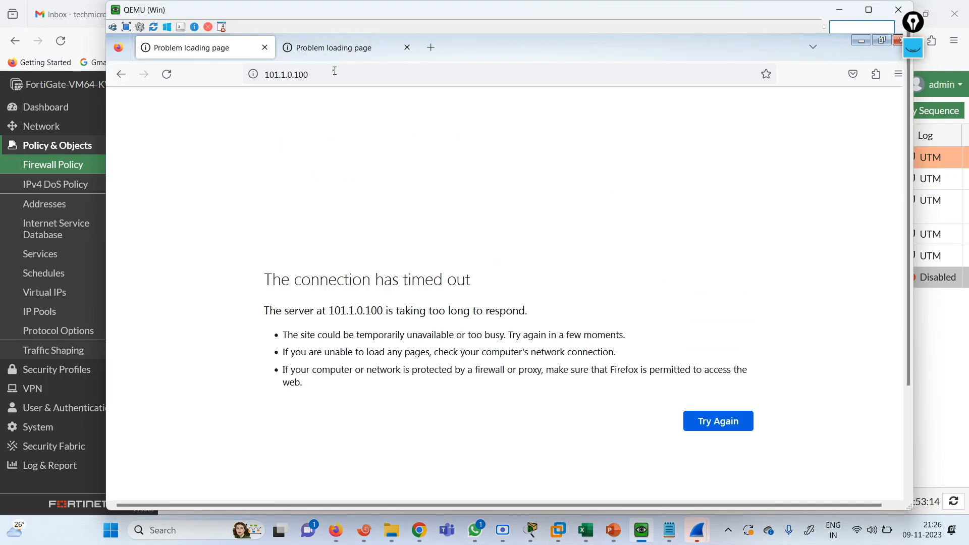
left_click(334, 71)
key("Return")
left_click(278, 69)
key("Home")
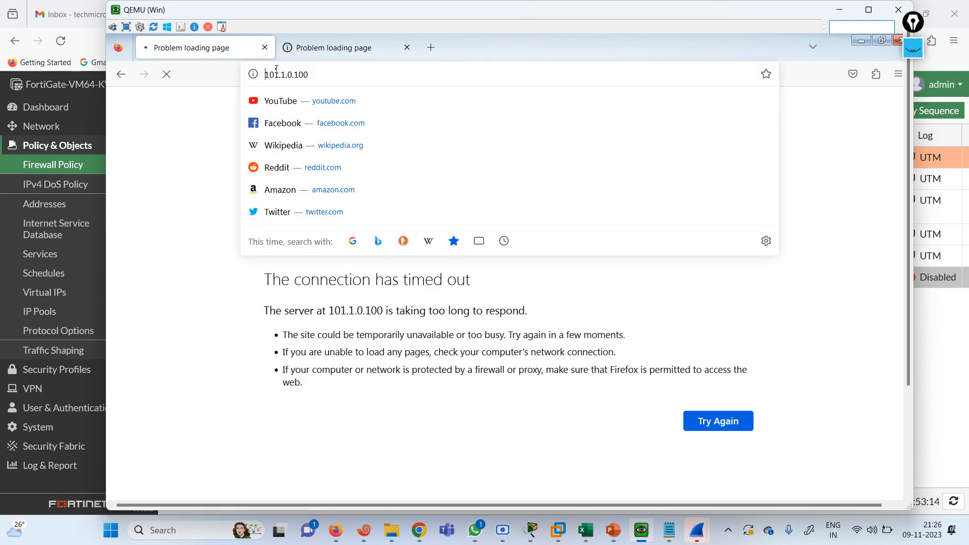
type("http://")
key("Return")
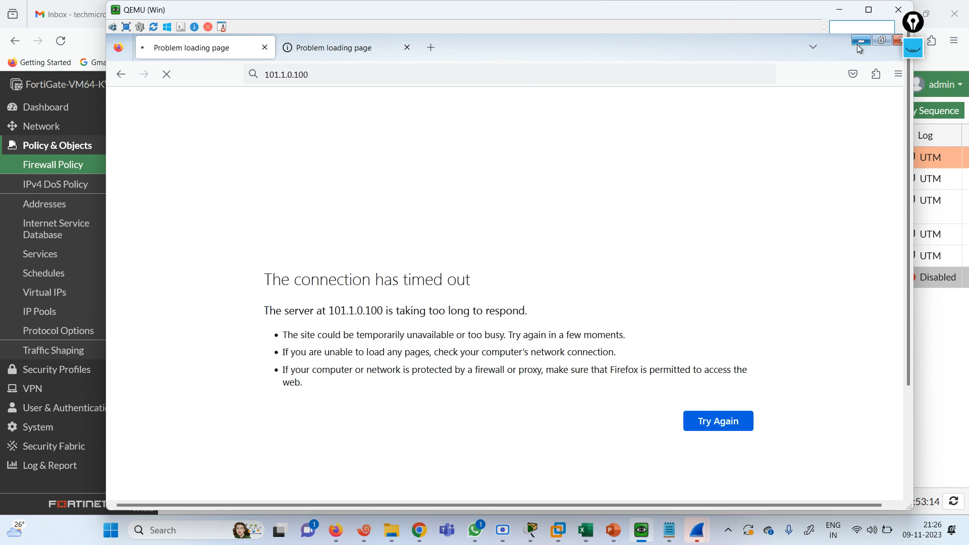
left_click(365, 529)
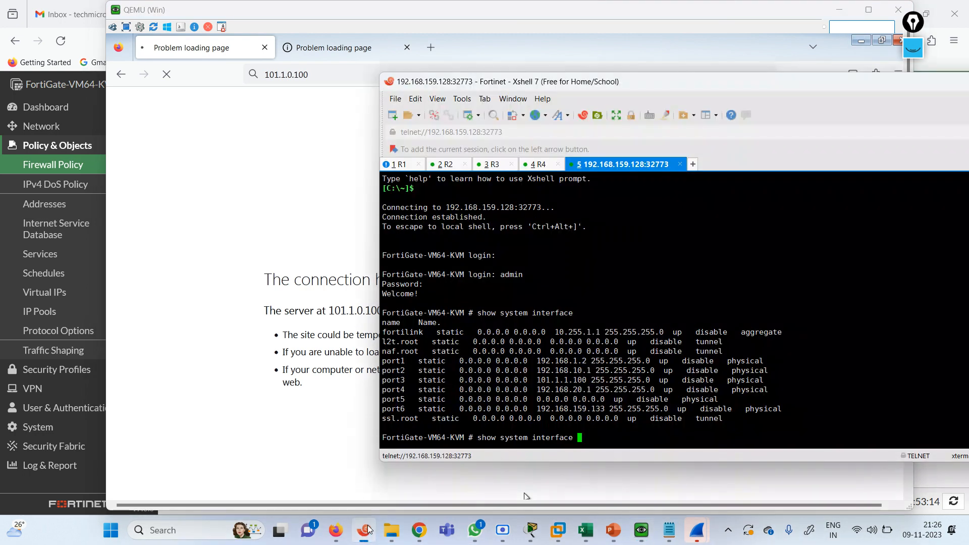
On R3, ping 101.1.1.100 (100% success) and 101.1.20.100 (0% success)
left_click(511, 168)
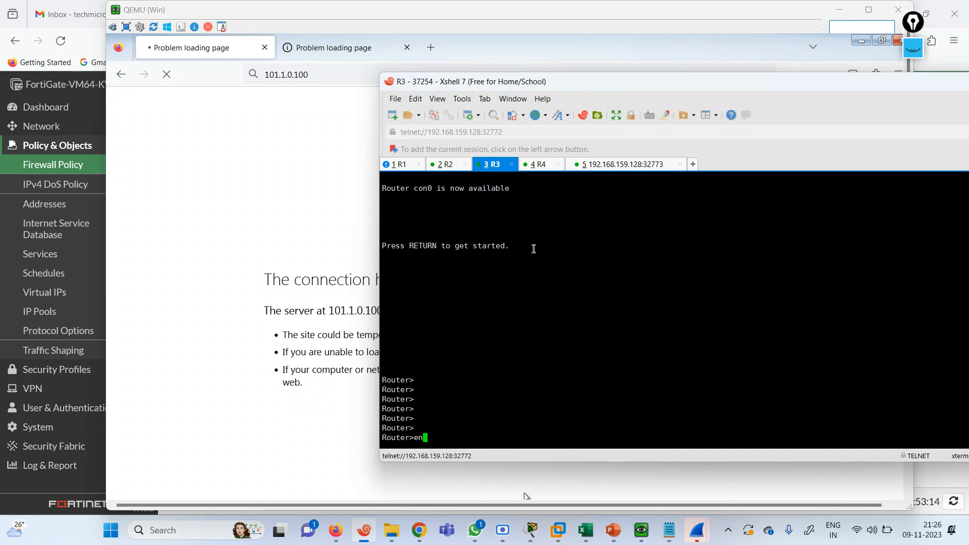
type("ping 19")
type("2.168.")
key("BackSpace")
key("BackSpace")
key("BackSpace")
key("BackSpace")
key("BackSpace")
key("BackSpace")
key("BackSpace")
key("BackSpace")
key("BackSpace")
key("BackSpace")
key("BackSpace")
key("BackSpace")
key("BackSpace")
type("ping 101.1.1.100")
key("Return")
key("Up")
key("Left")
key("Left")
key("Left")
key("Left")
key("BackSpace")
type("20")
key("Right")
key("Right")
key("Right")
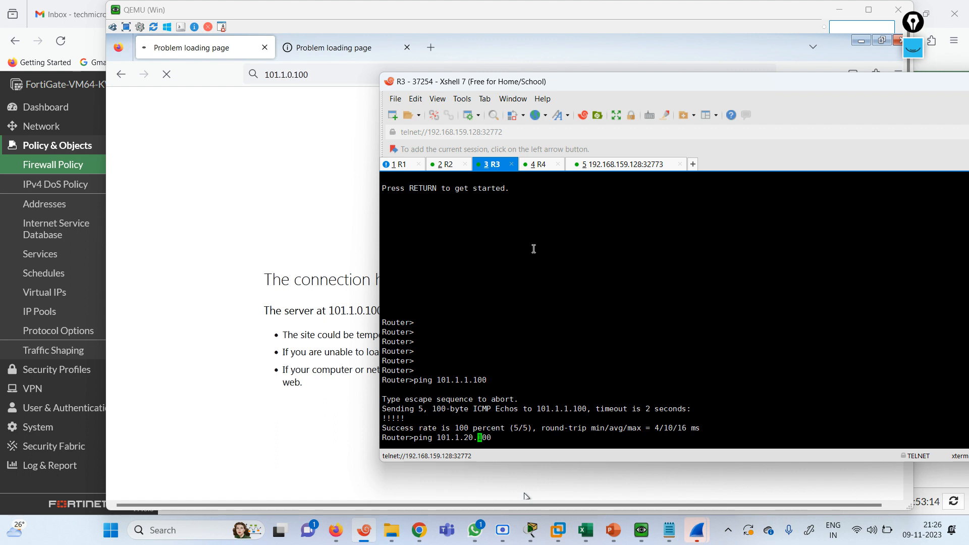
type("\\")
key("BackSpace")
key("Return")
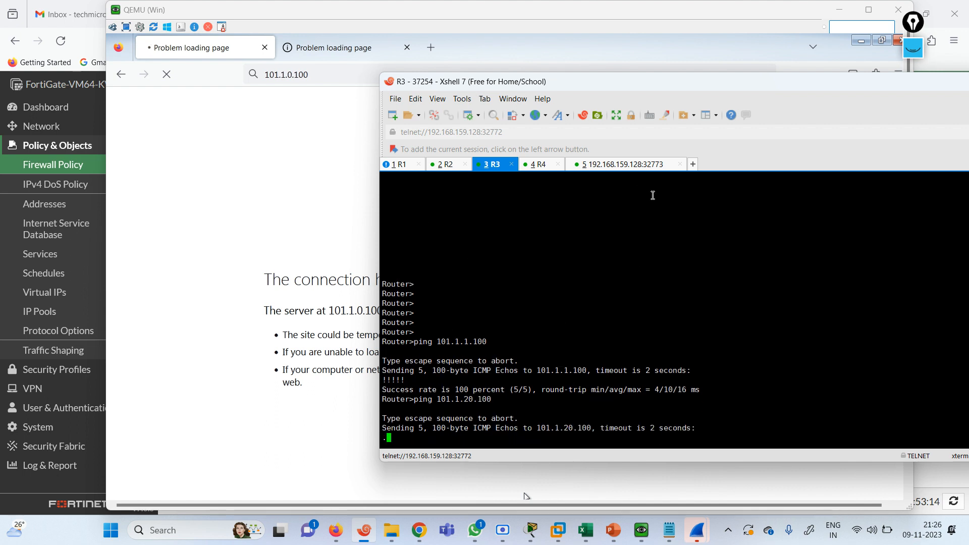
Minimize Firefox inside the Windows 7 VM and then the QEMU window
left_click(525, 497)
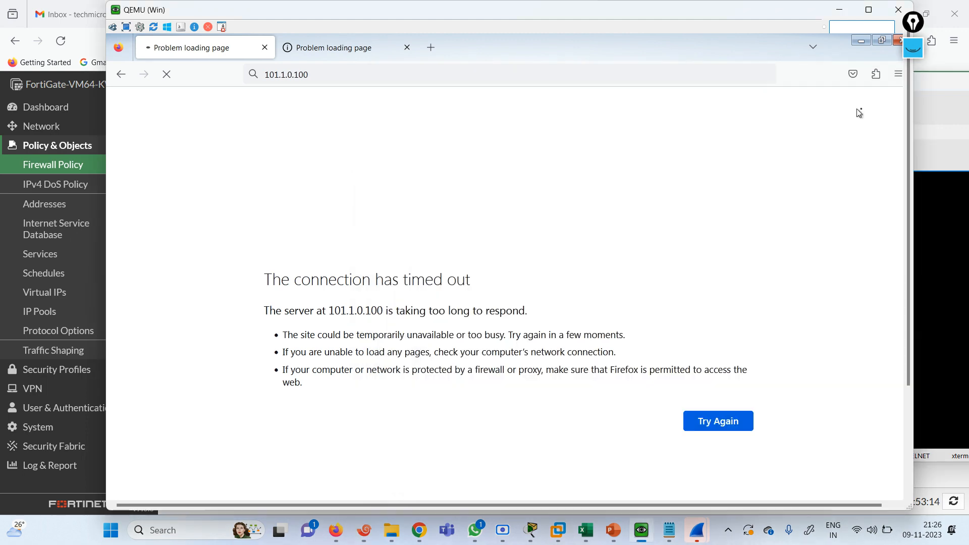
left_click(860, 43)
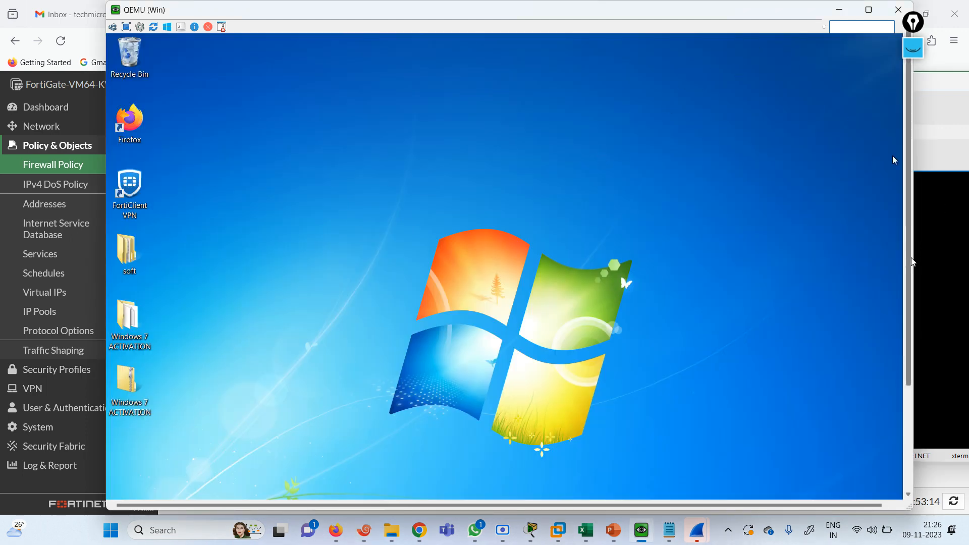
scroll(912, 258, "down", 3)
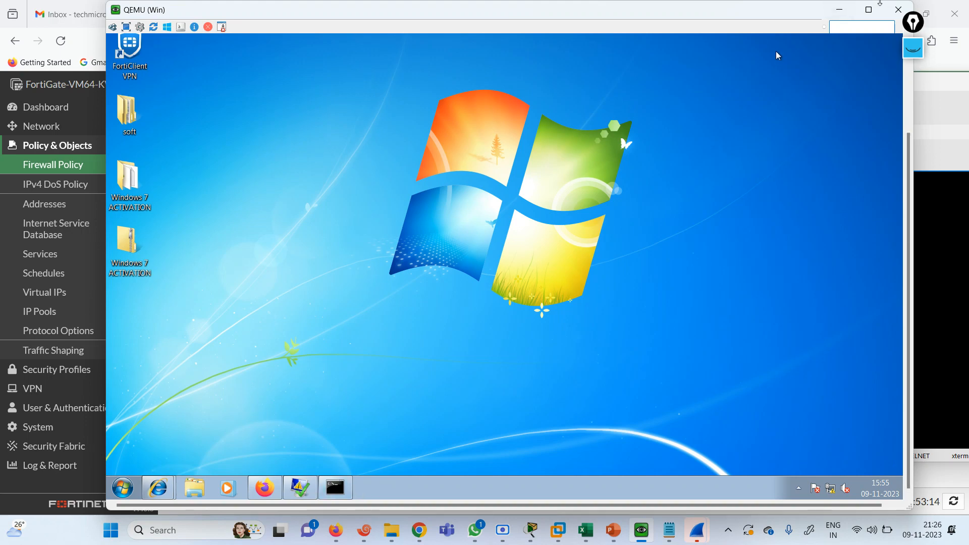
left_click(839, 9)
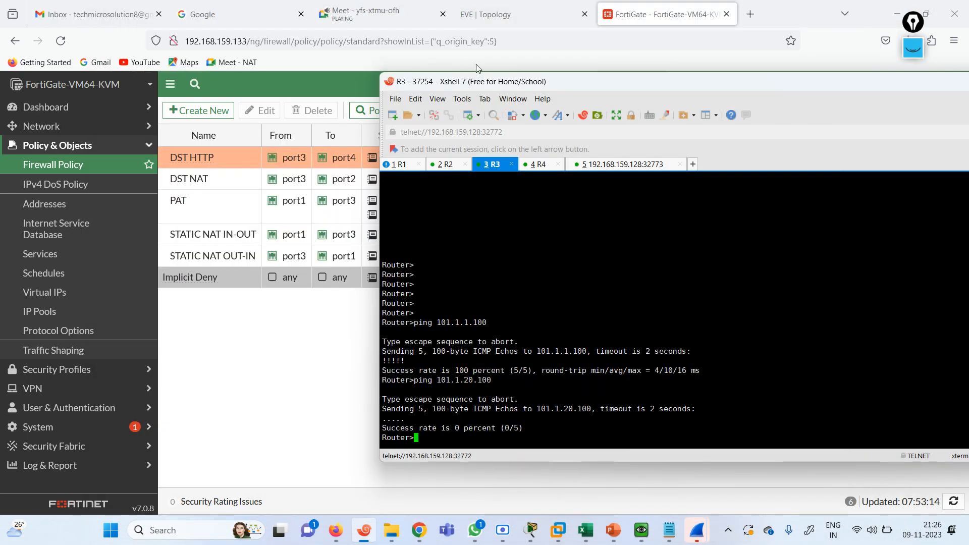
Review the HTTPDST NAT virtual IP (101.1.1.100 to 192.168.20.100, TCP 80, 10 hits)
left_click(225, 372)
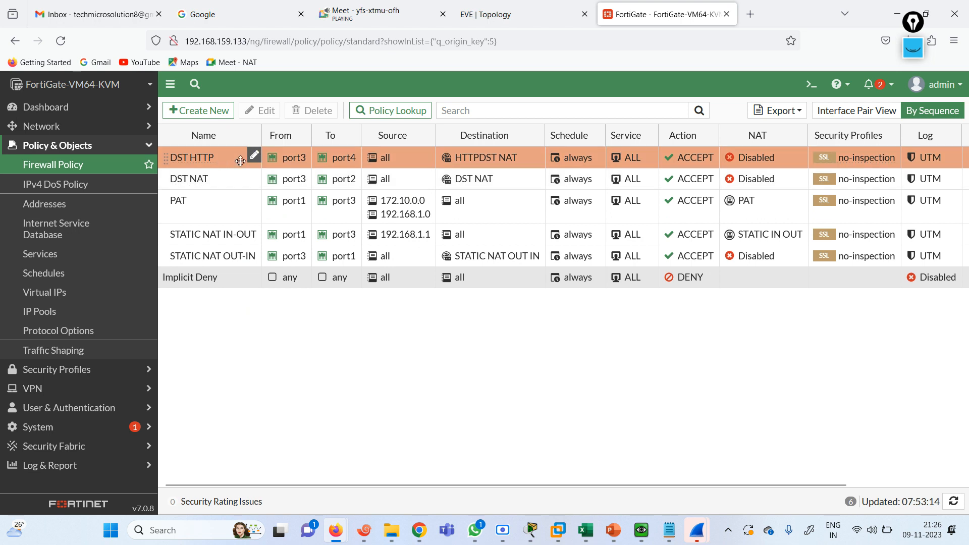
mouse_move(479, 161)
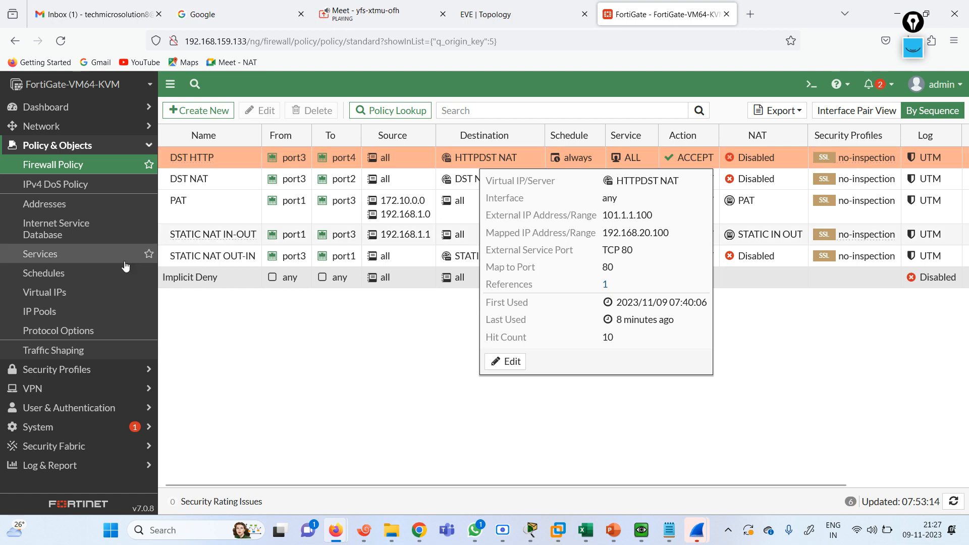
left_click(75, 301)
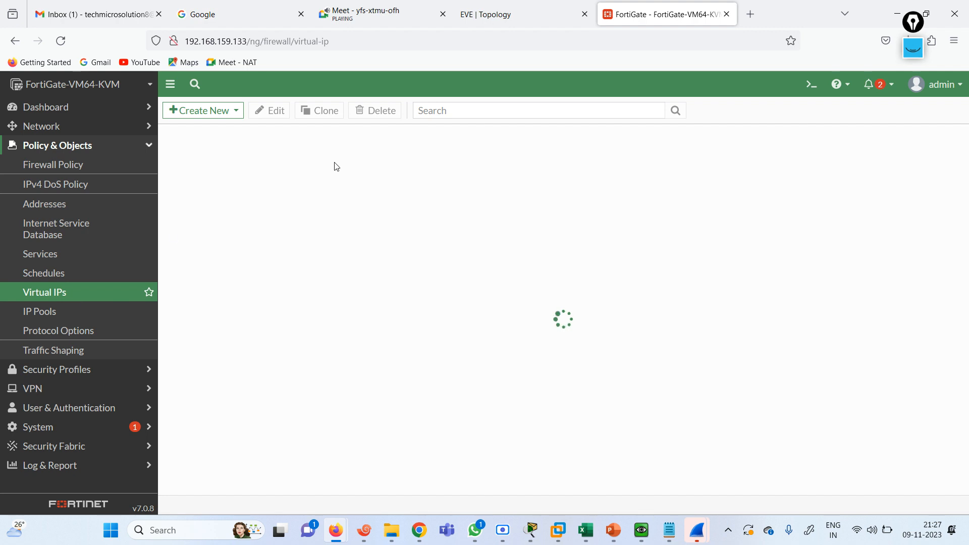
mouse_move(225, 228)
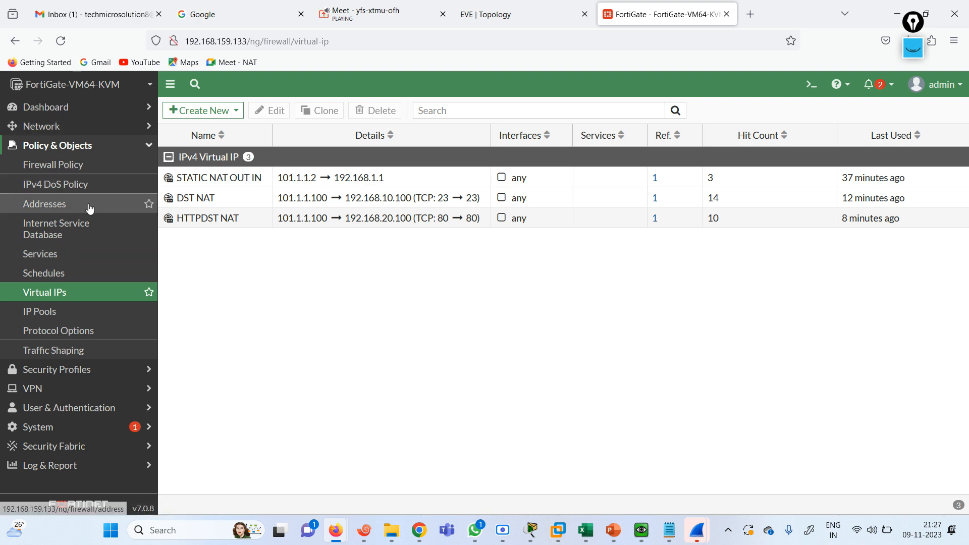
left_click(75, 169)
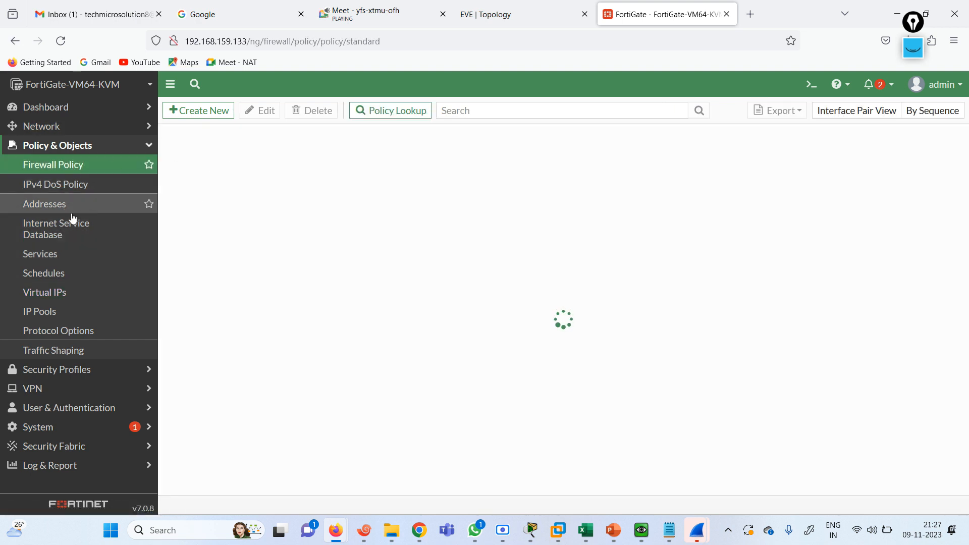
left_click(642, 530)
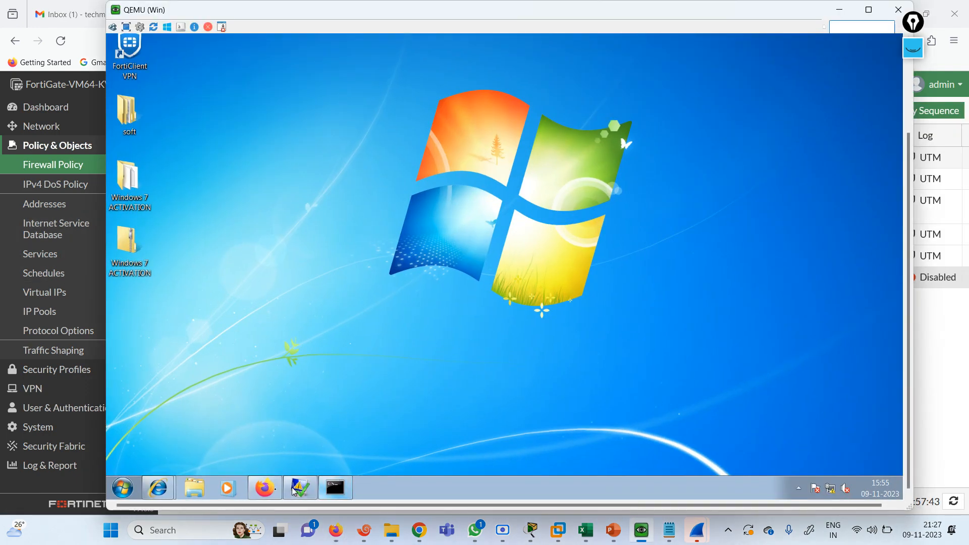
mouse_move(176, 493)
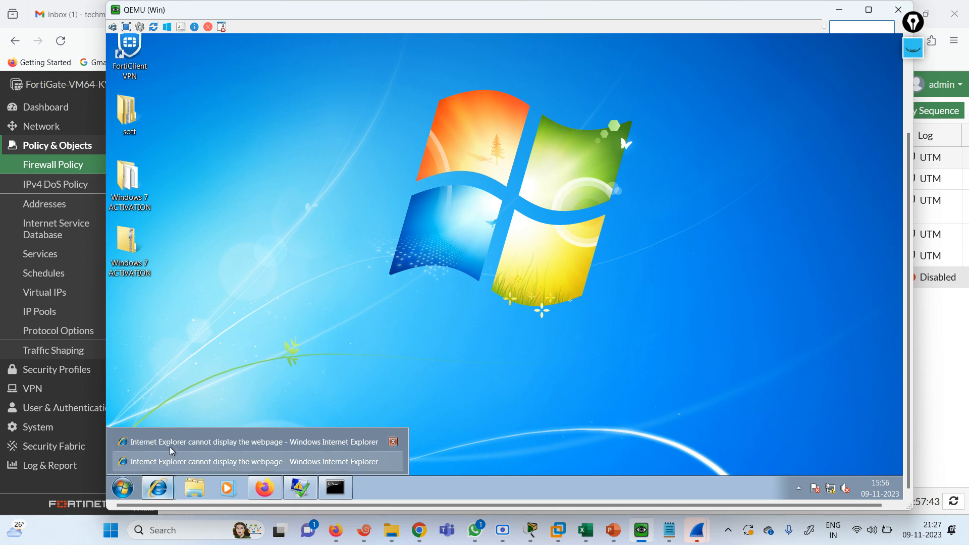
left_click(171, 450)
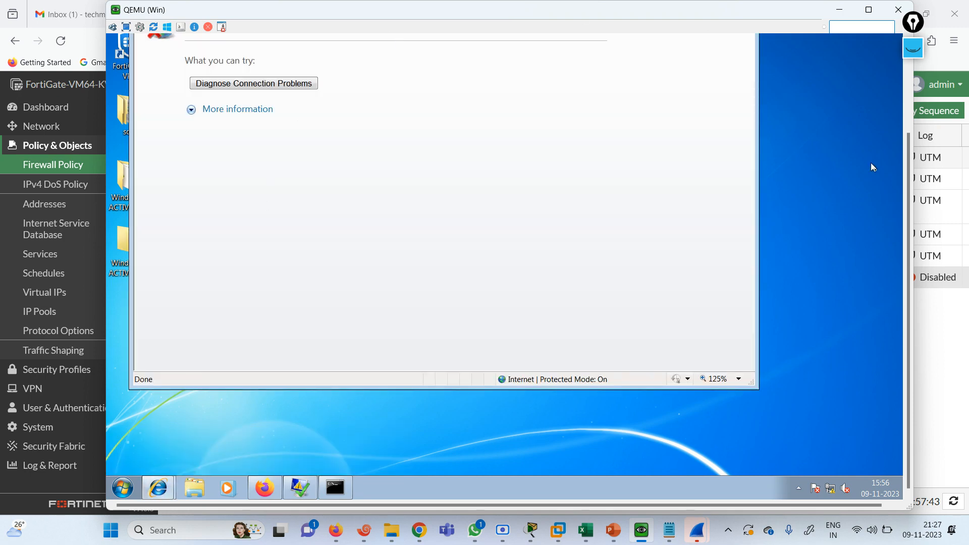
left_click_drag(909, 214, 892, 38)
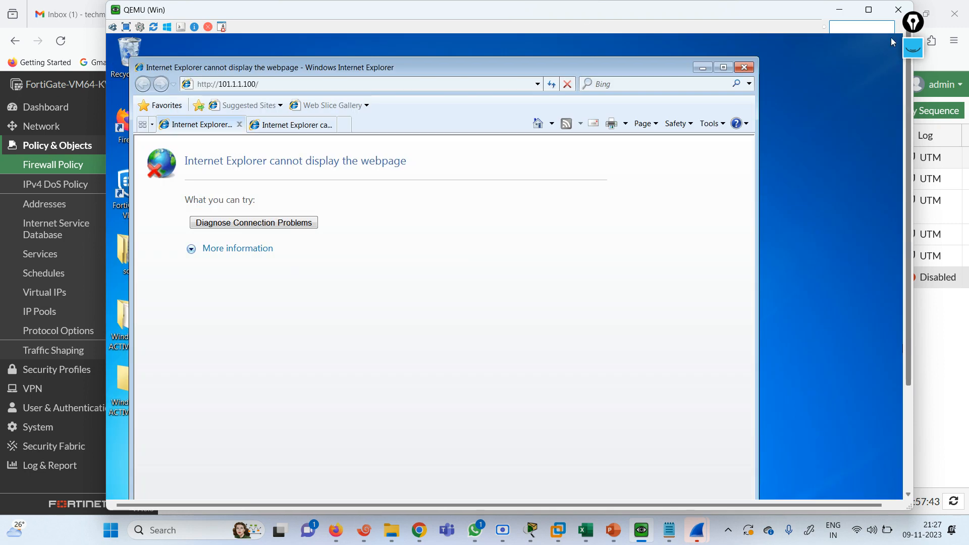
left_click(272, 85)
key("Return")
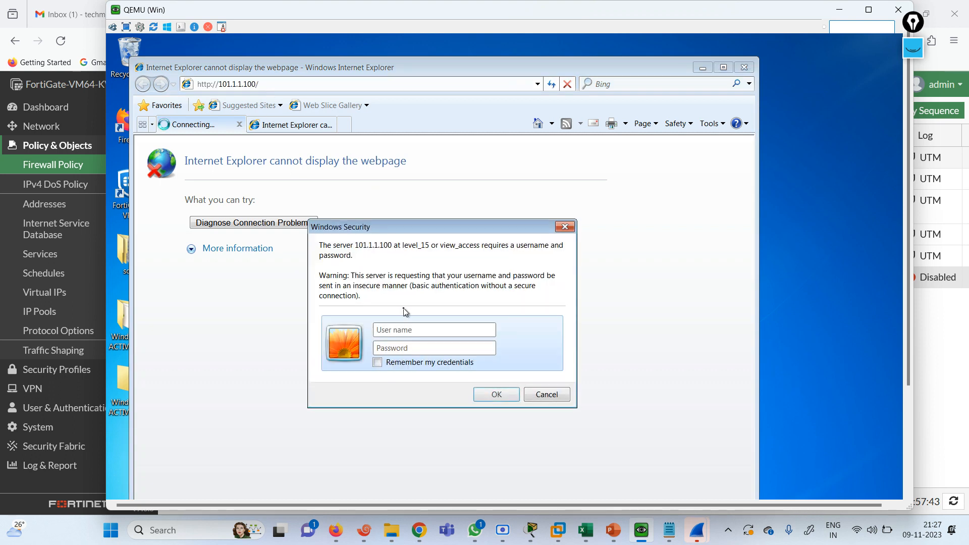
Enter the router's username and password in the Windows Security login prompt and submit
left_click(407, 330)
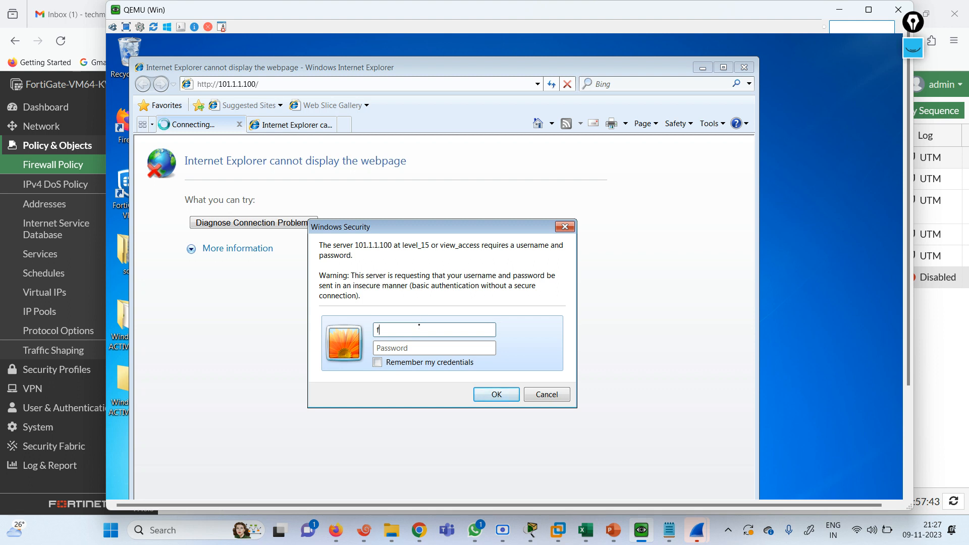
type("firewallcafe")
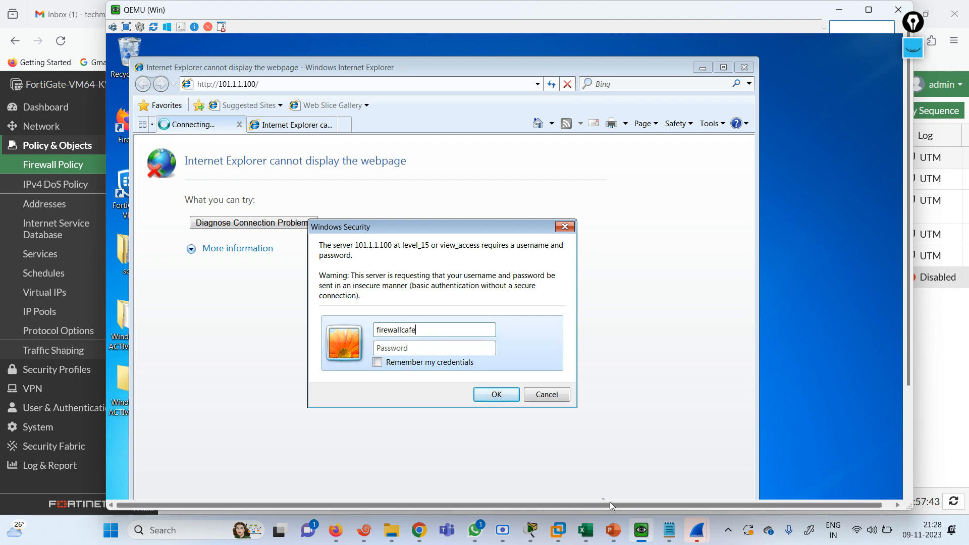
left_click(667, 533)
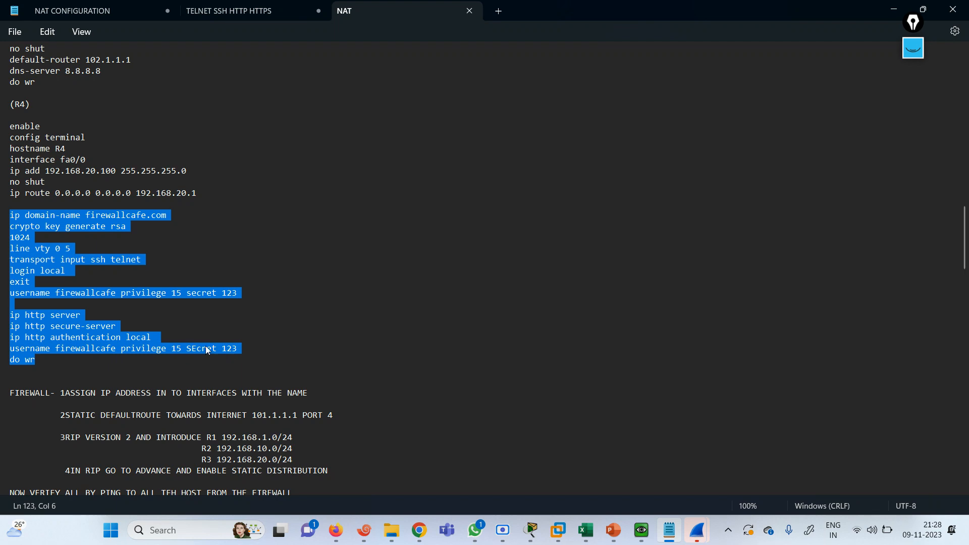
left_click(895, 11)
left_click(406, 346)
type("cisco")
key("Return")
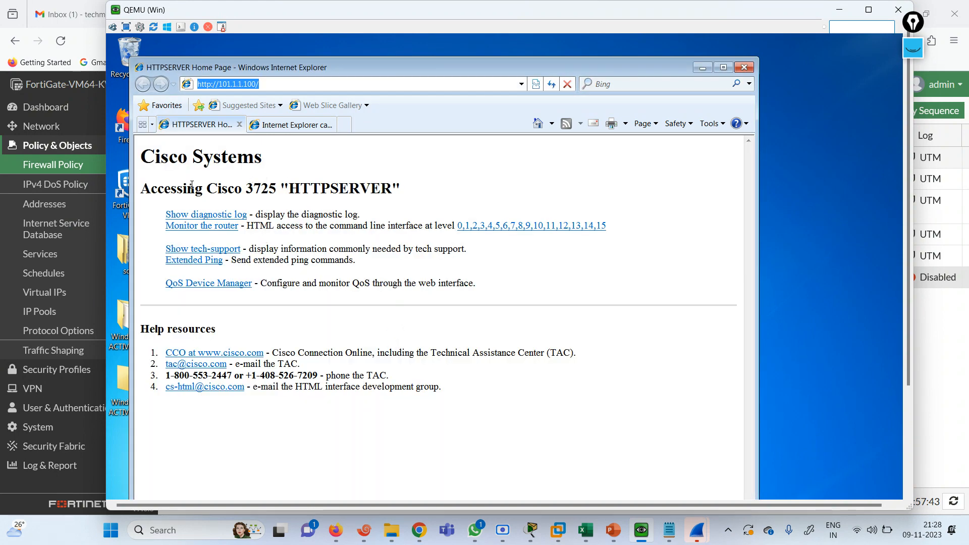
Highlight HTTPSERVER, Cisco Systems and 3725 on the loaded router home page
left_click_drag(288, 190, 396, 190)
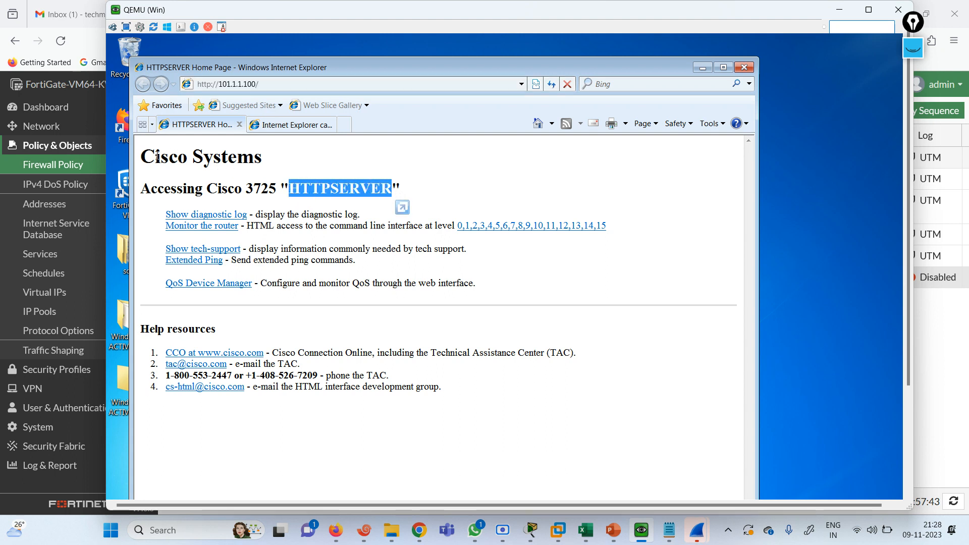
left_click_drag(157, 157, 141, 154)
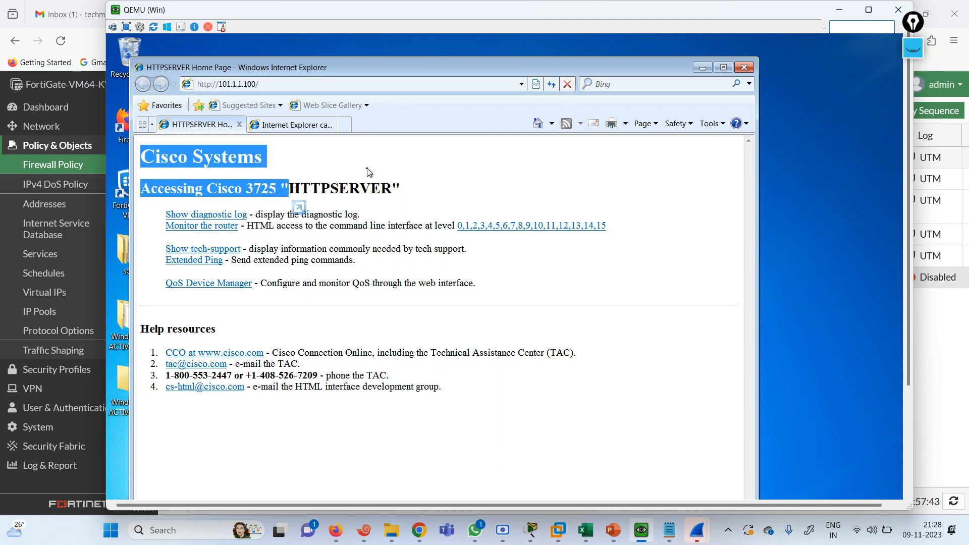
left_click_drag(430, 72, 586, 54)
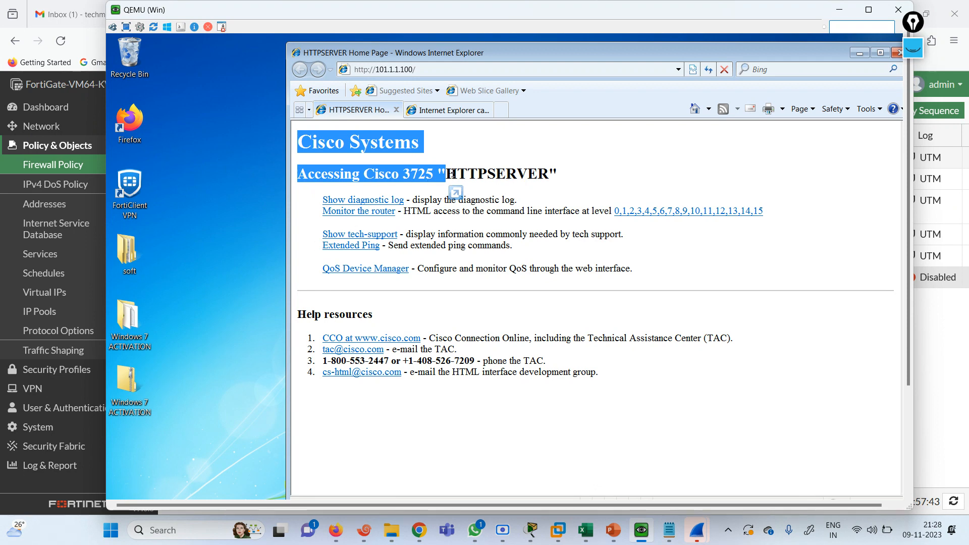
left_click_drag(447, 176, 548, 176)
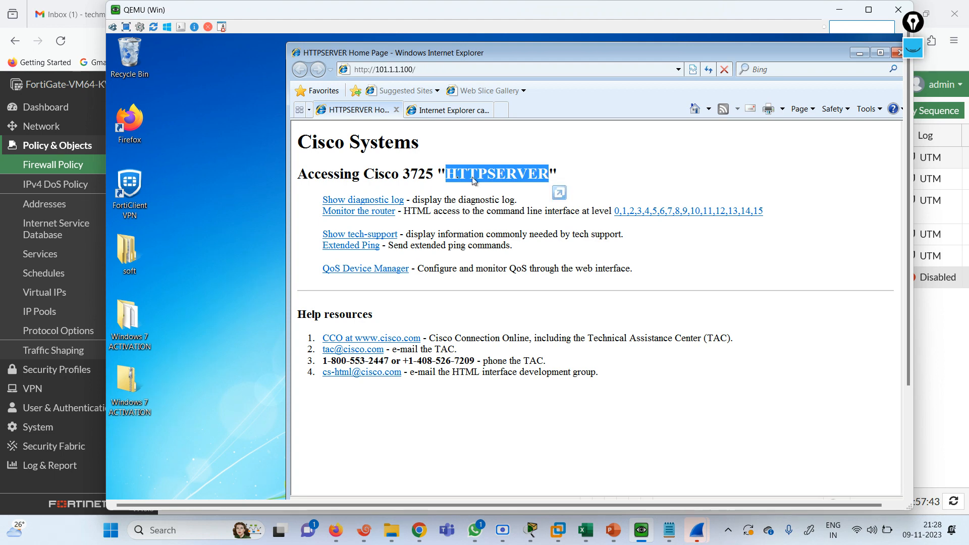
left_click_drag(402, 174, 433, 174)
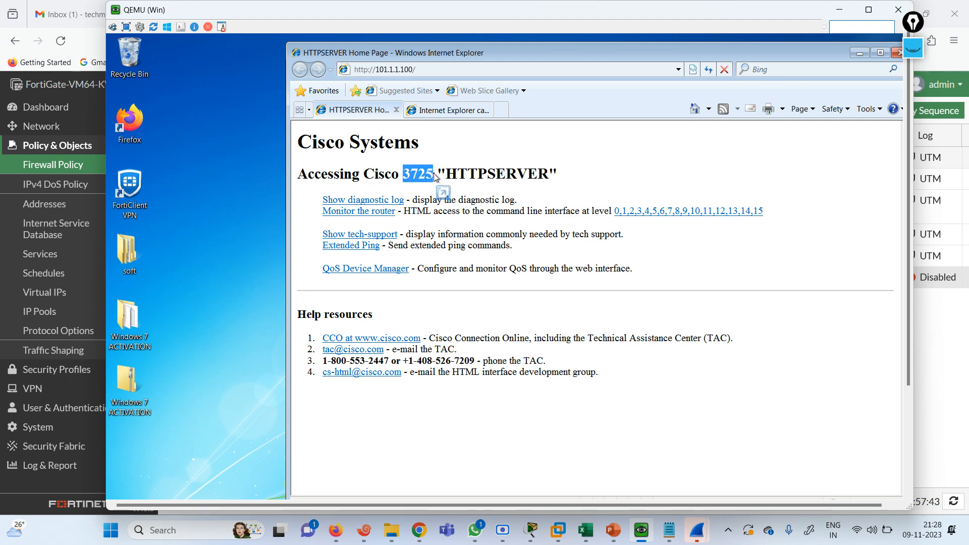
left_click_drag(310, 170, 402, 174)
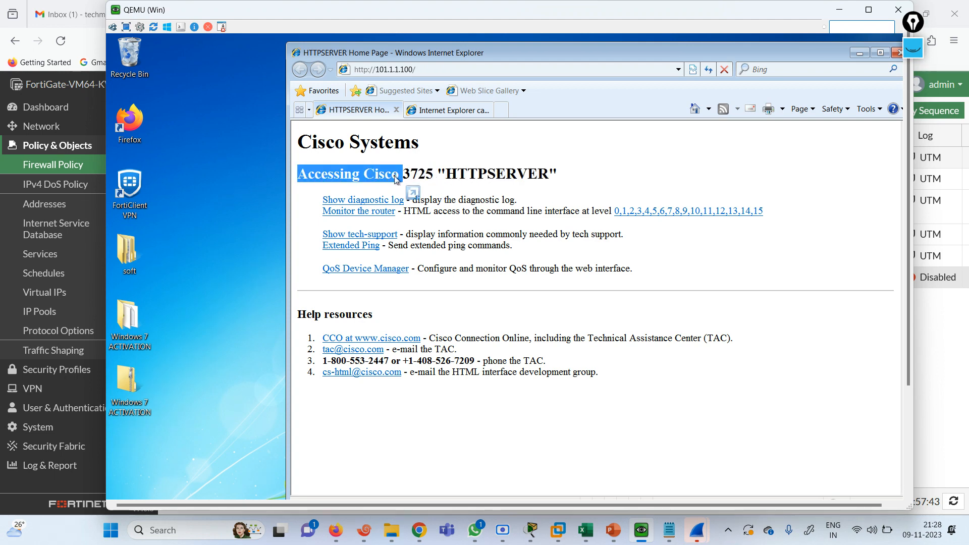
Open a telnet terminal to router R4 from the EVE lab topology
left_click(93, 42)
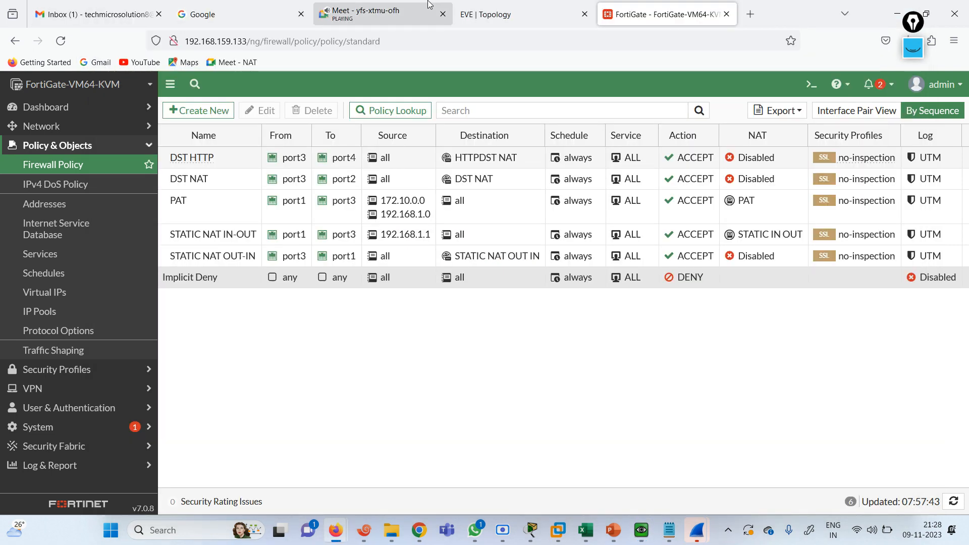
left_click(481, 8)
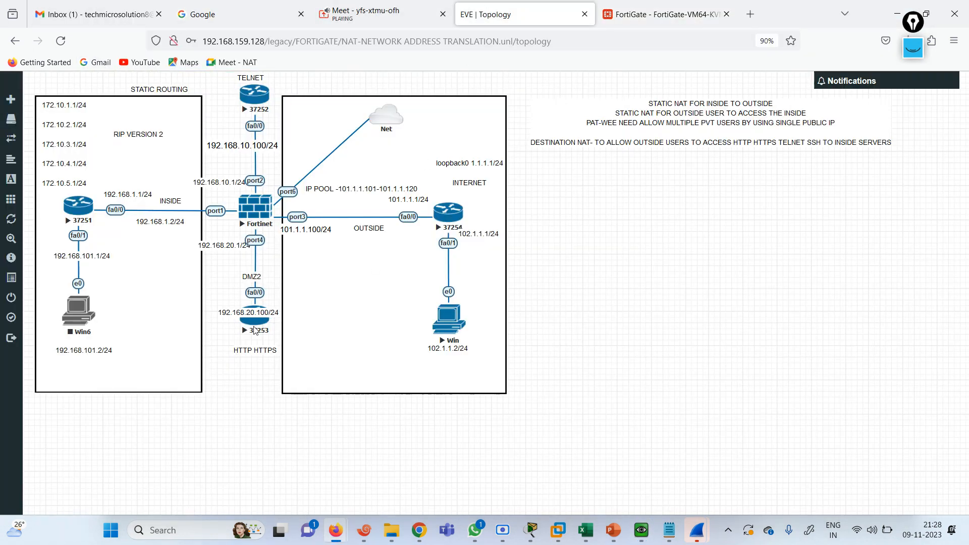
left_click_drag(255, 330, 255, 337)
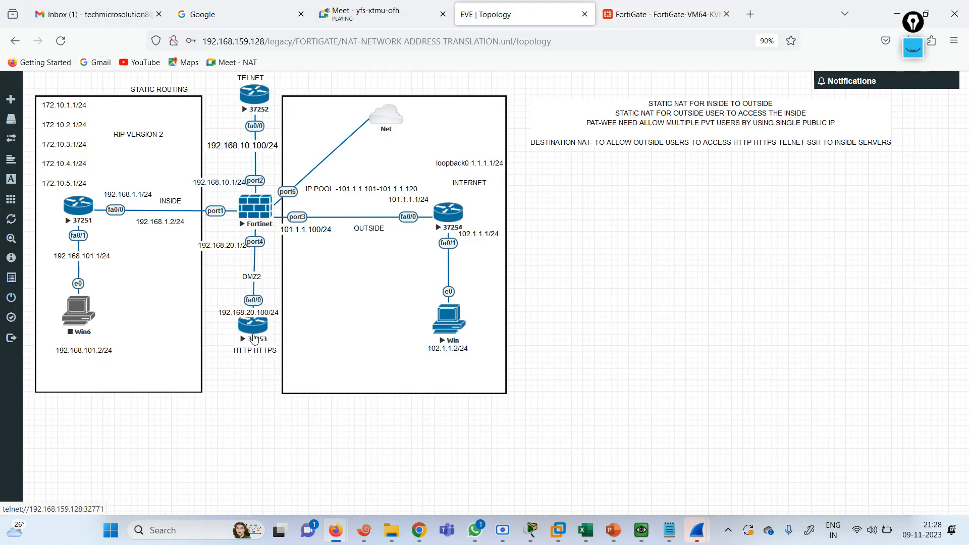
left_click(584, 153)
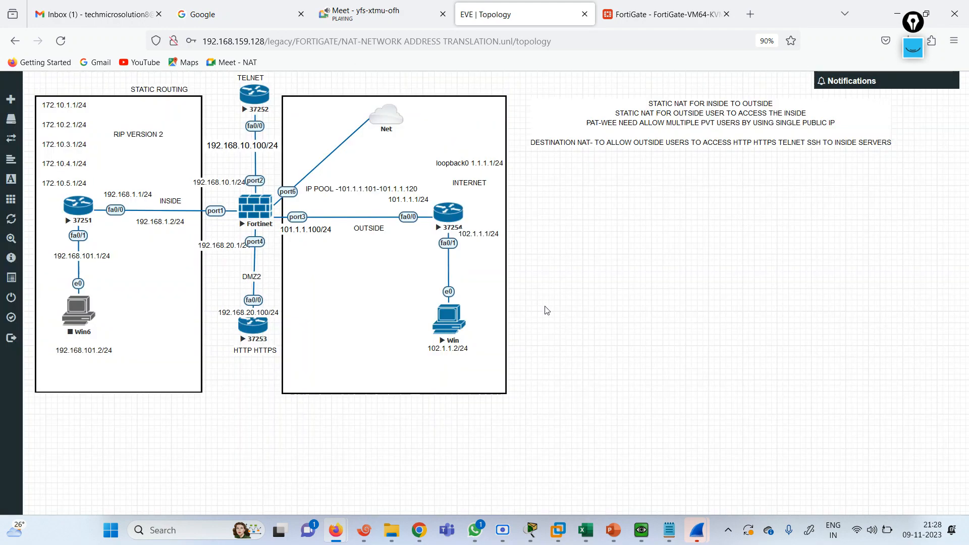
left_click(364, 531)
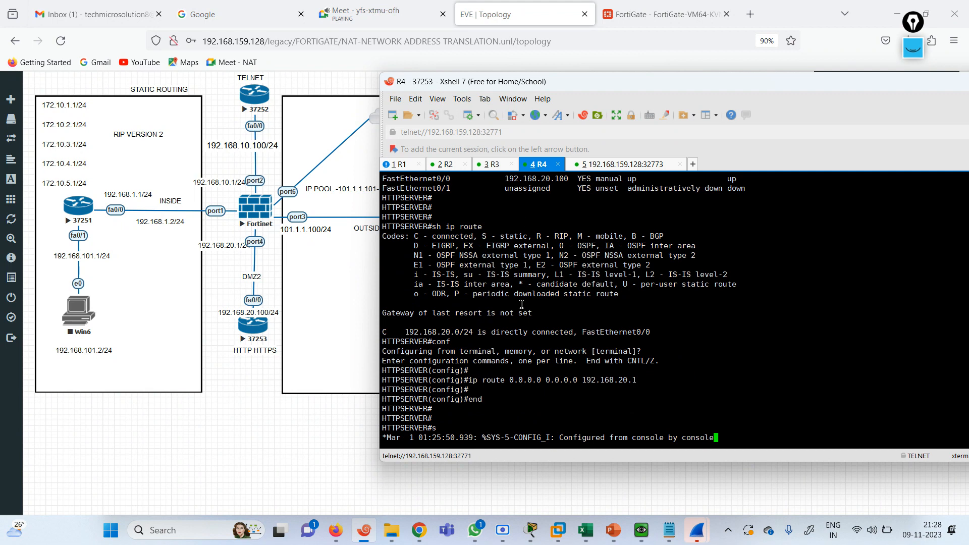
key("Return")
key("Return")
key("Return")
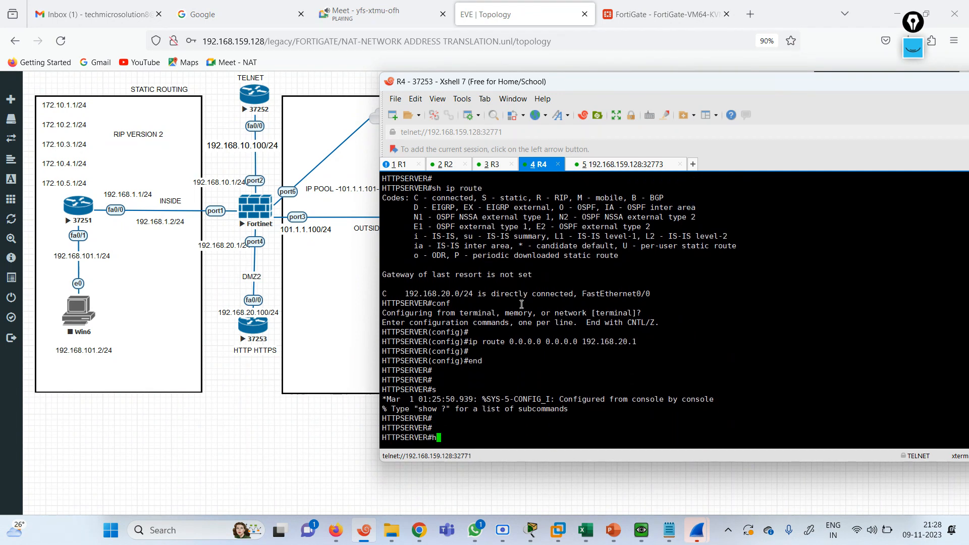
Rename R4 from HTTPSERVER to FIREWALLCAFE using conf te, hostname FIREWALLCAFE, and end
type("conf te")
key("Return")
type("hos")
key("Tab")
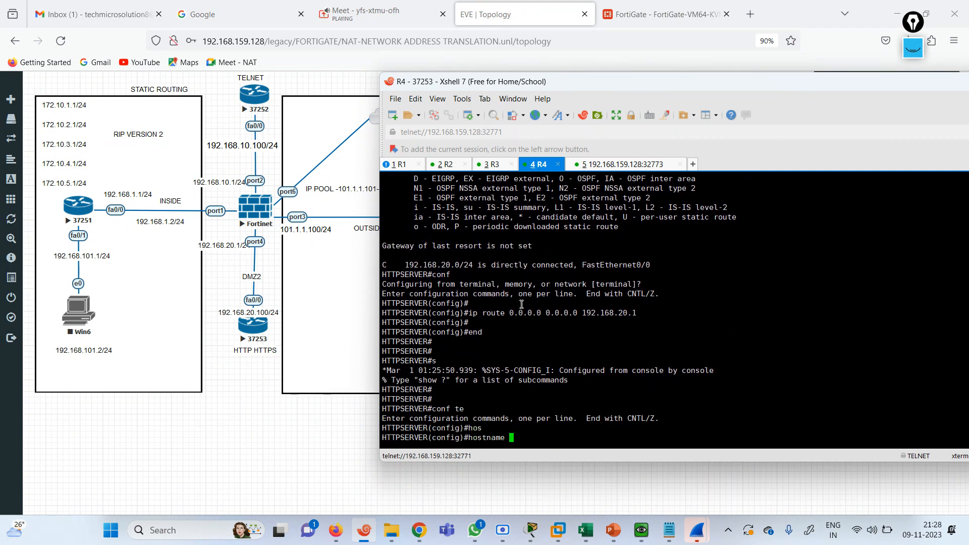
type("FIREWALLCAFE")
key("Return")
key("Return")
key("Return")
type("END")
key("Return")
key("Return")
key("Return")
key("Return")
Reload 101.1.1.100 in Internet Explorer to confirm the FIREWALLCAFE heading, then return to the EVE topology
left_click(667, 14)
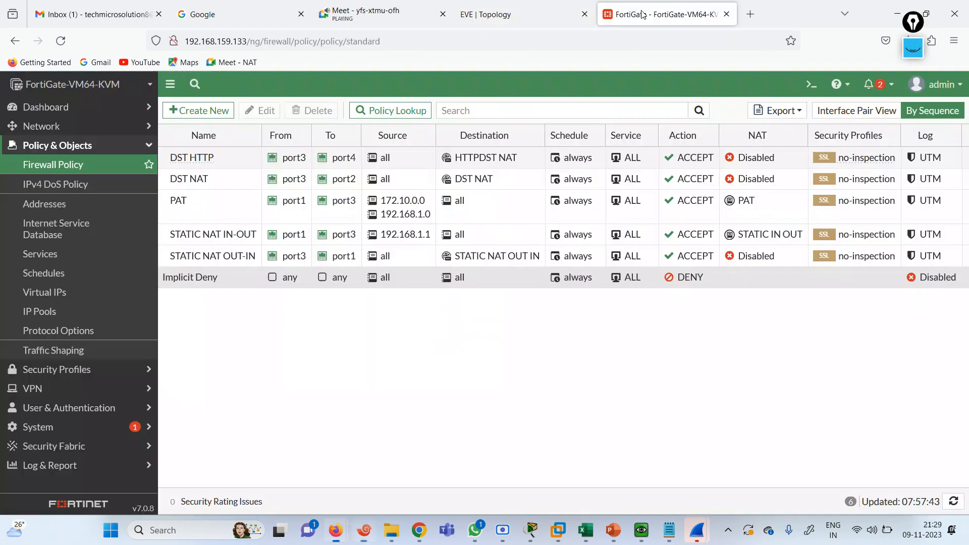
left_click(641, 530)
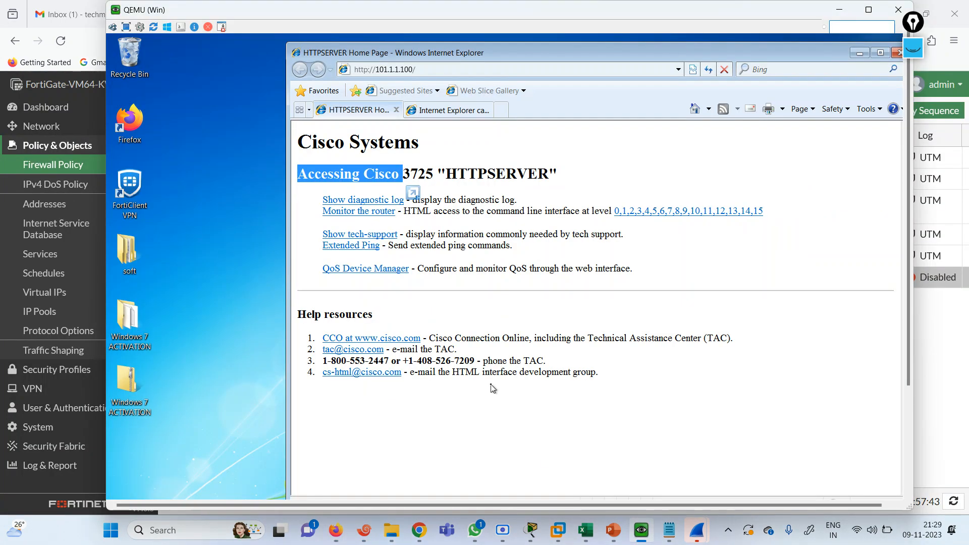
left_click(413, 71)
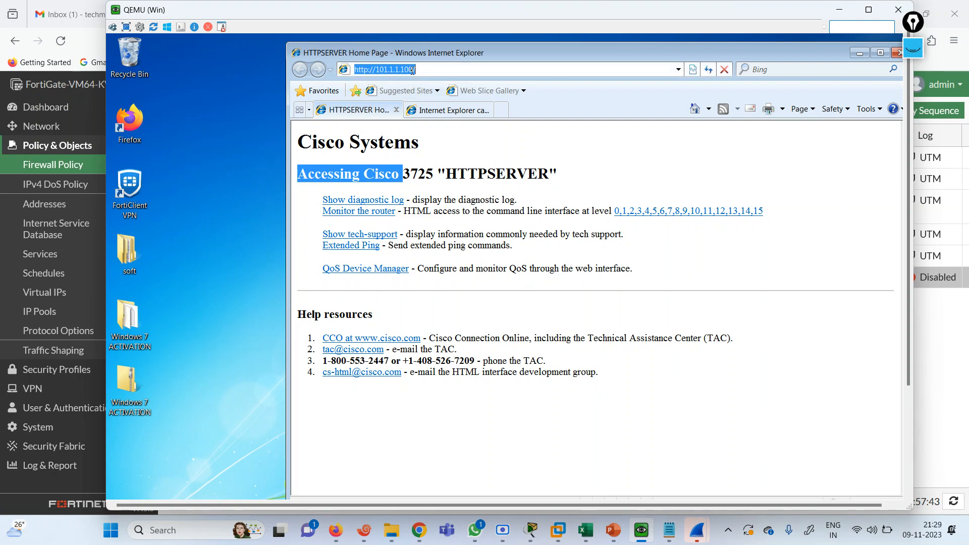
key("Return")
left_click_drag(447, 174, 566, 179)
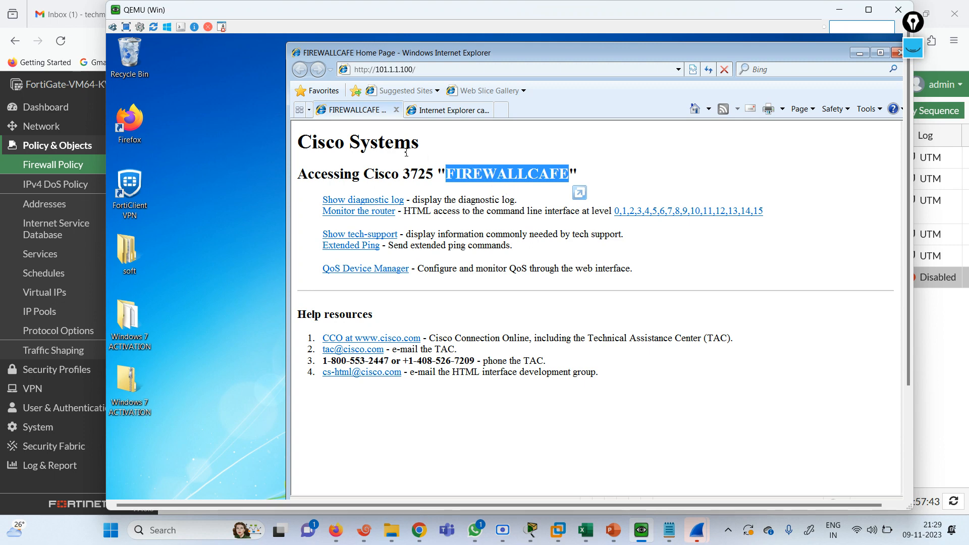
left_click(841, 12)
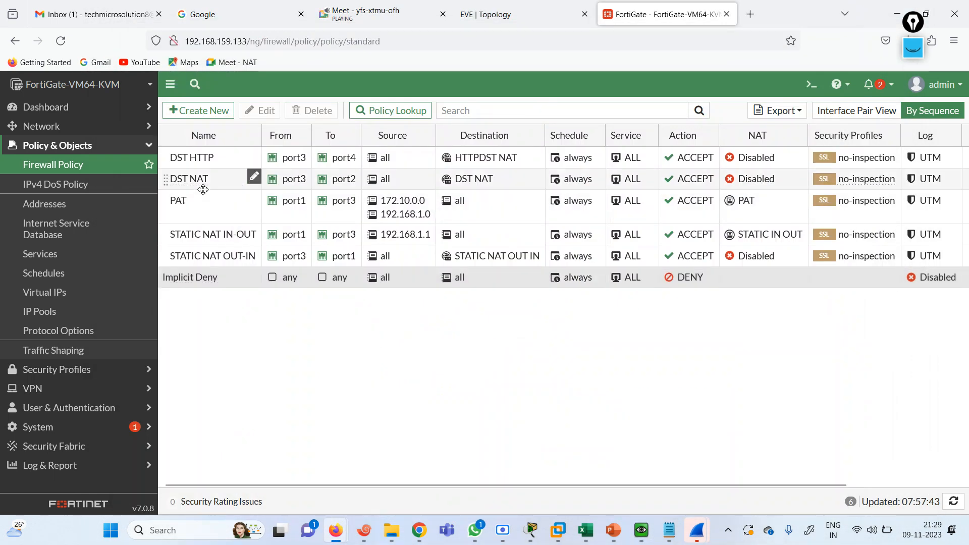
left_click(485, 14)
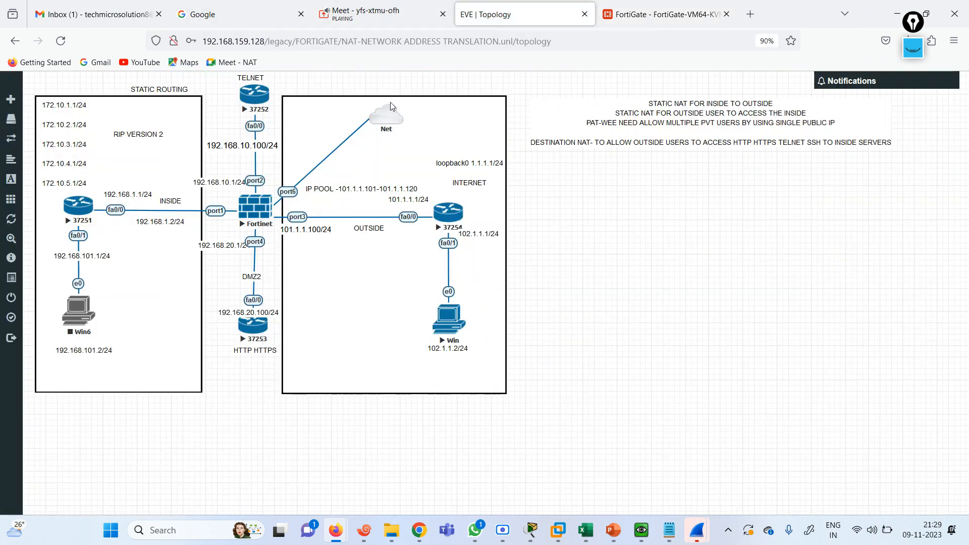
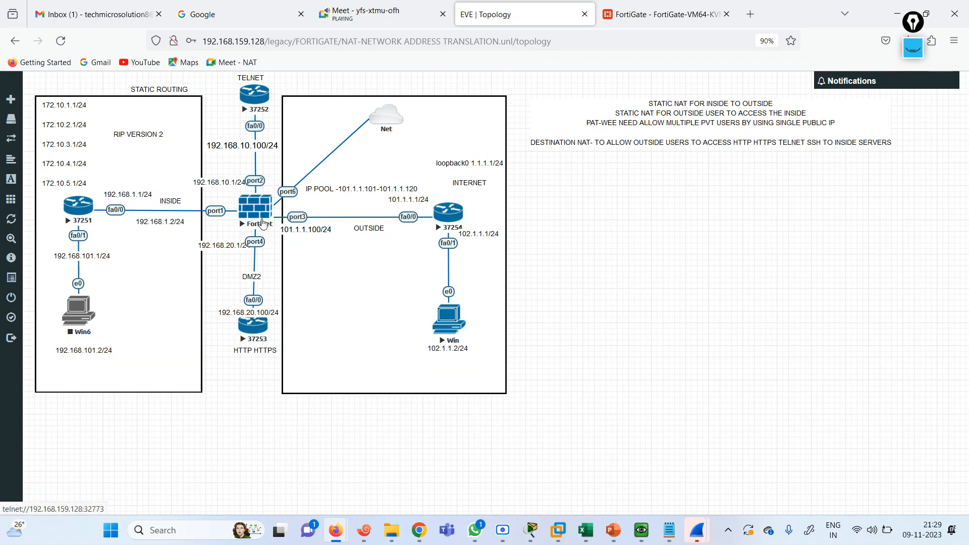
Switch from the EVE topology to the FortiGate tab showing the Firewall Policy list
key("ctrl+Tab")
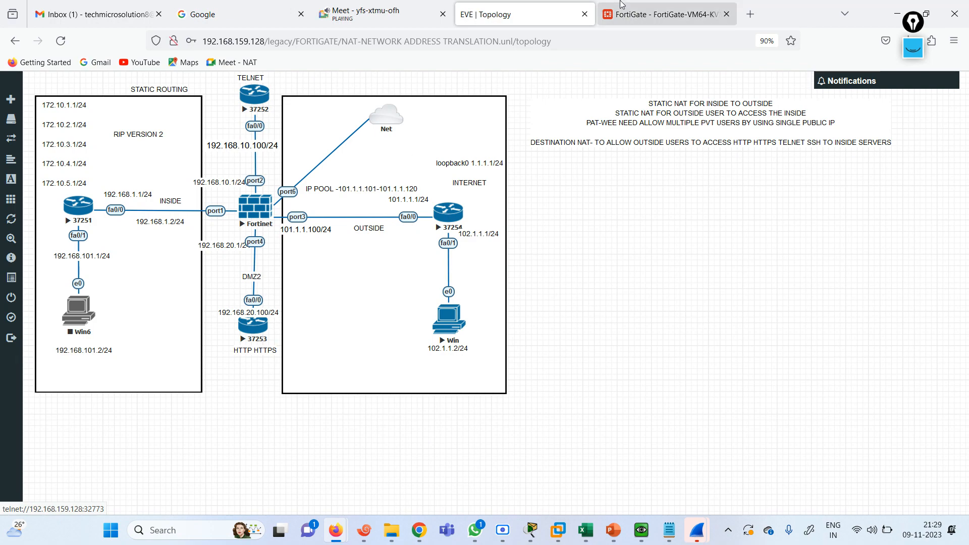
left_click(149, 142)
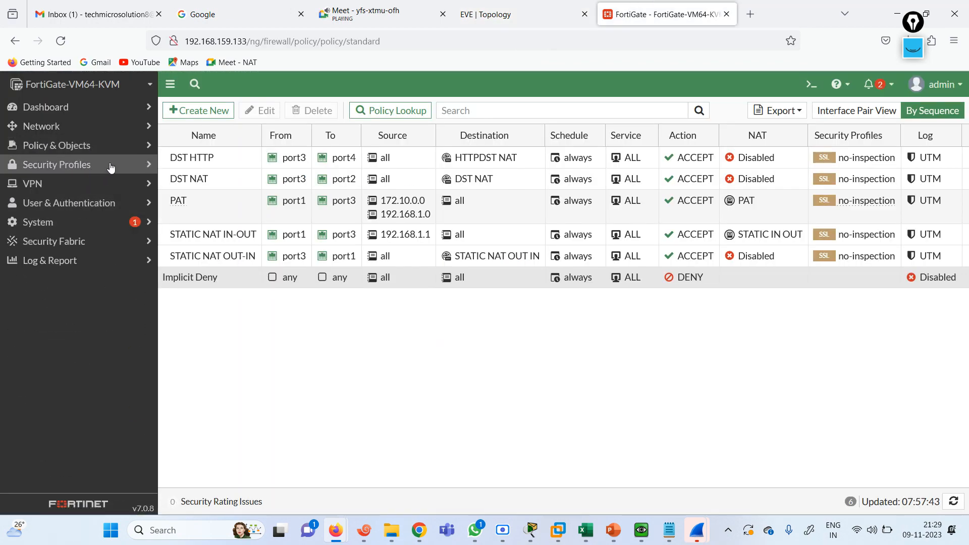
Create the enabled local user 'test' with a password through the User Definition wizard
left_click(96, 203)
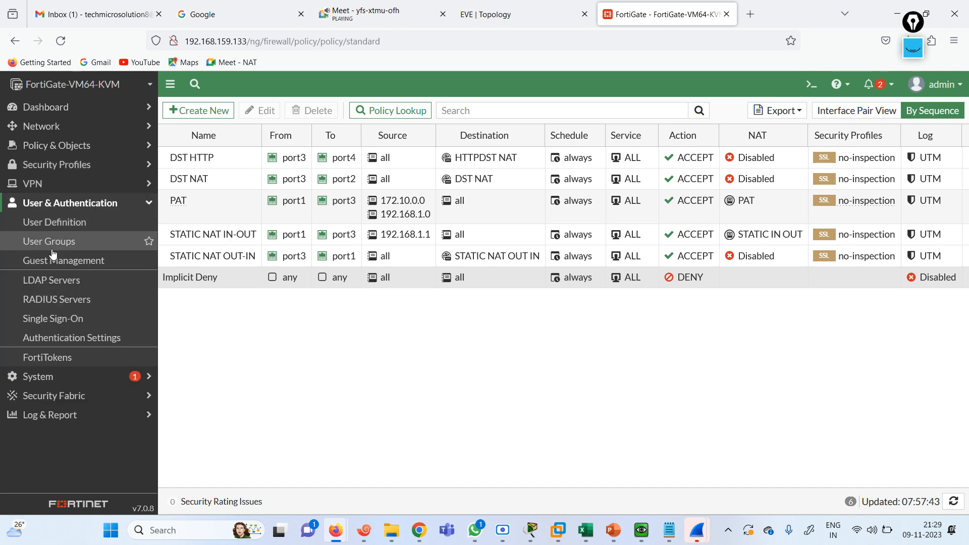
left_click(60, 227)
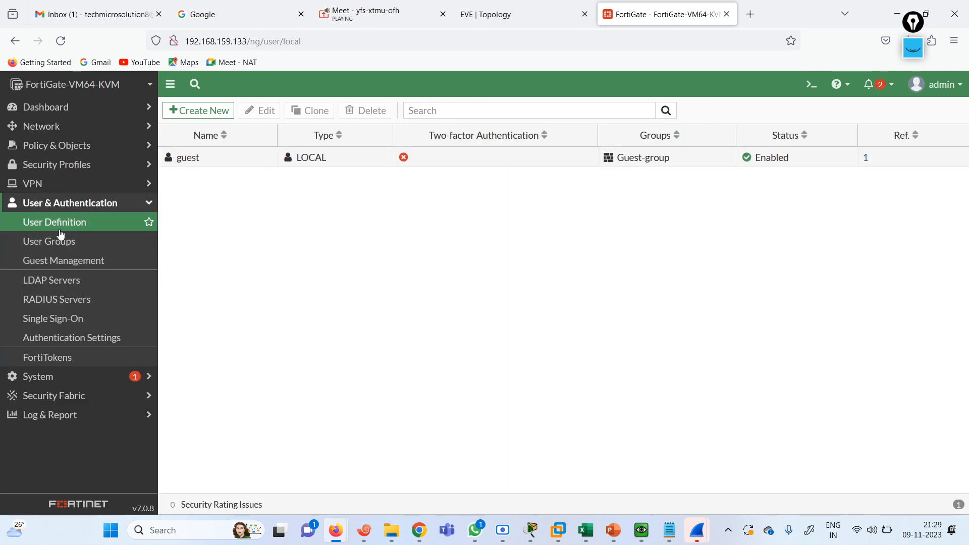
left_click(201, 111)
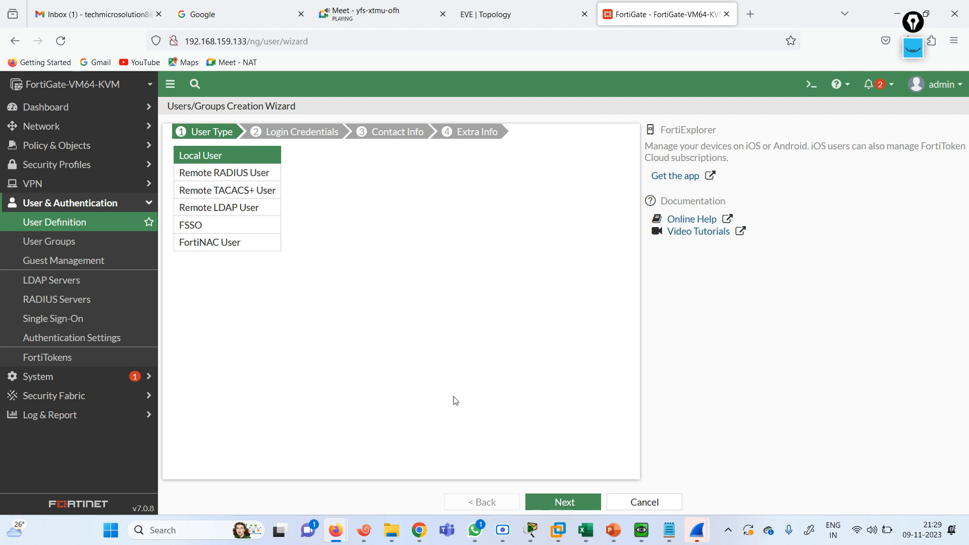
left_click(564, 502)
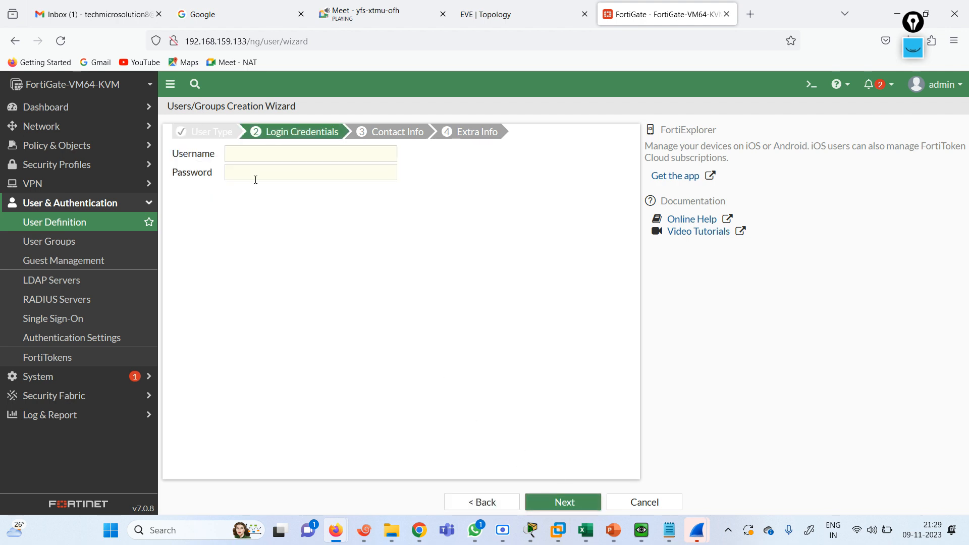
left_click(246, 161)
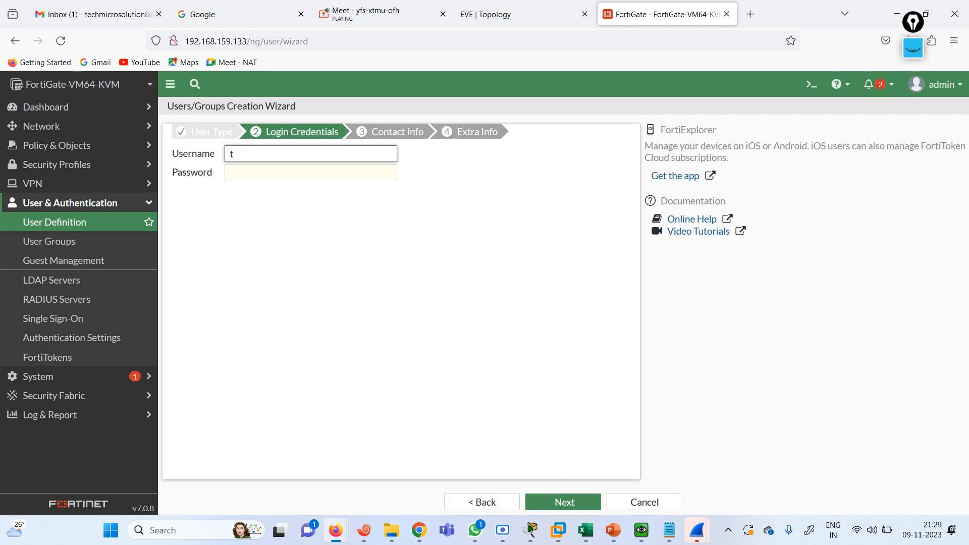
key("Tab")
type("•")
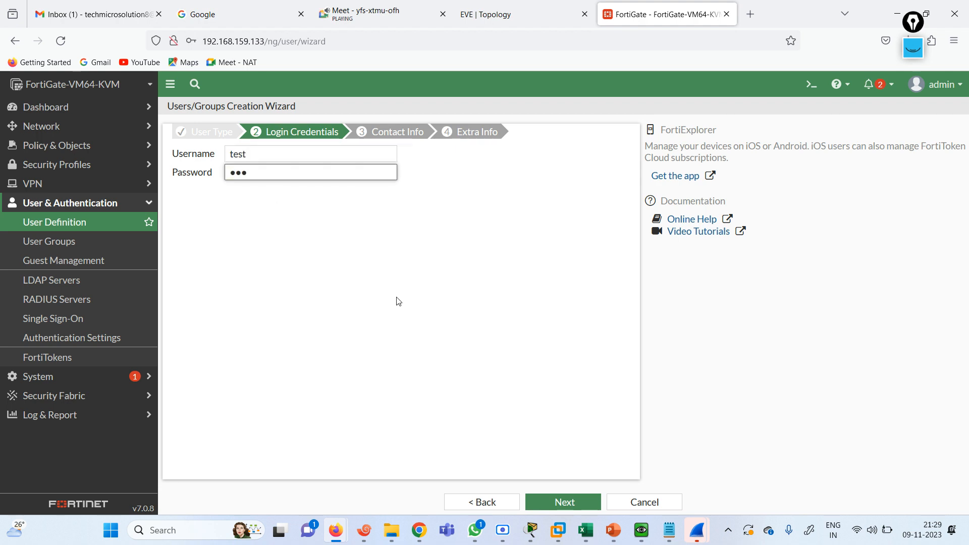
type("••")
left_click(564, 502)
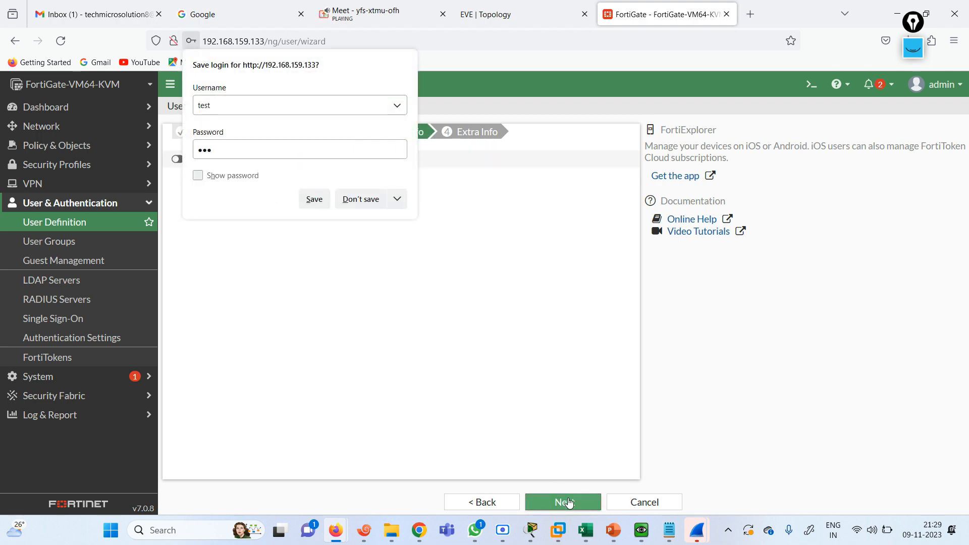
left_click(355, 200)
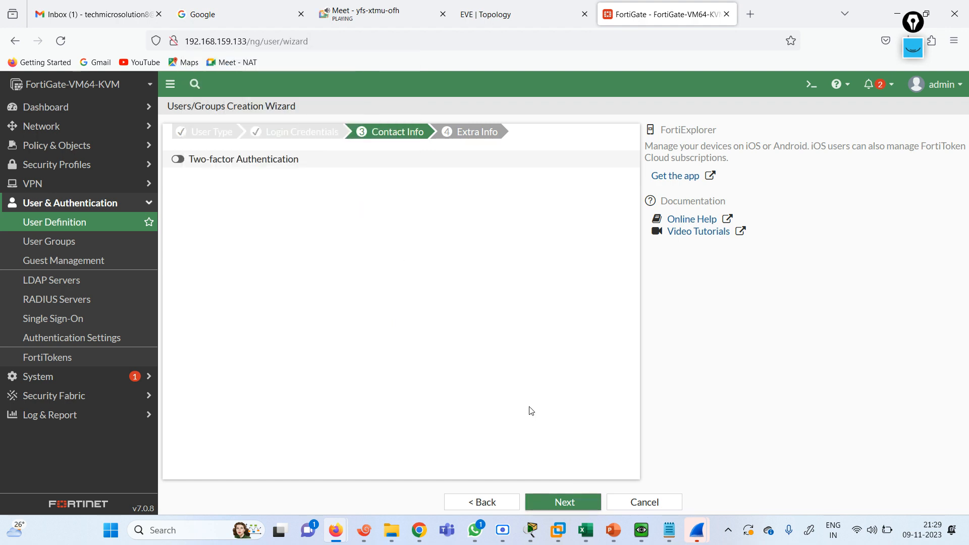
left_click(575, 502)
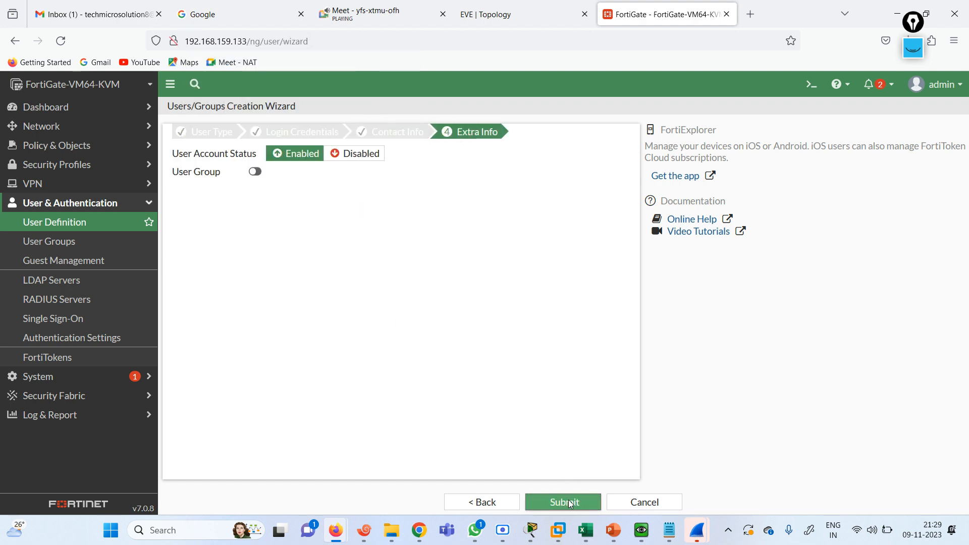
left_click(566, 501)
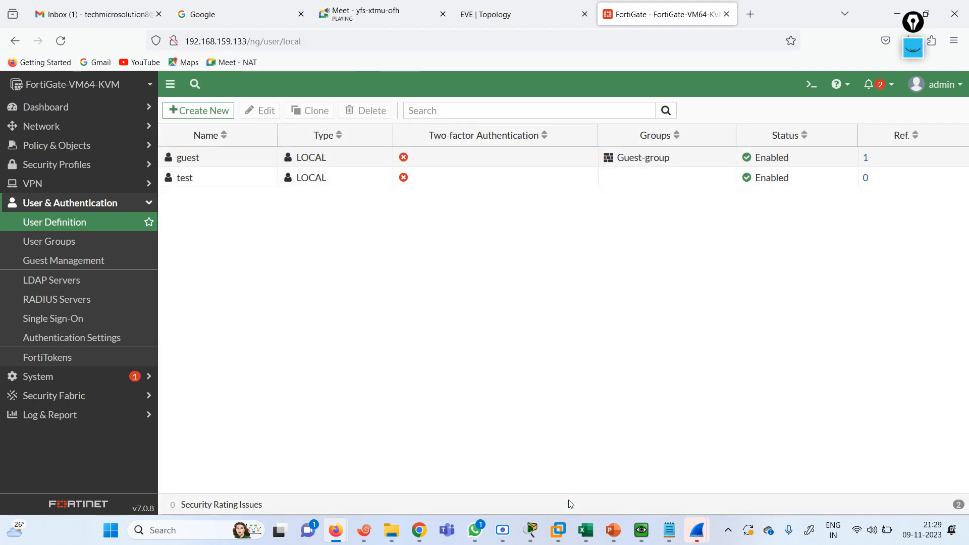
left_click(65, 147)
Add local user test to the DST HTTP policy's source alongside all and save it
left_click(70, 173)
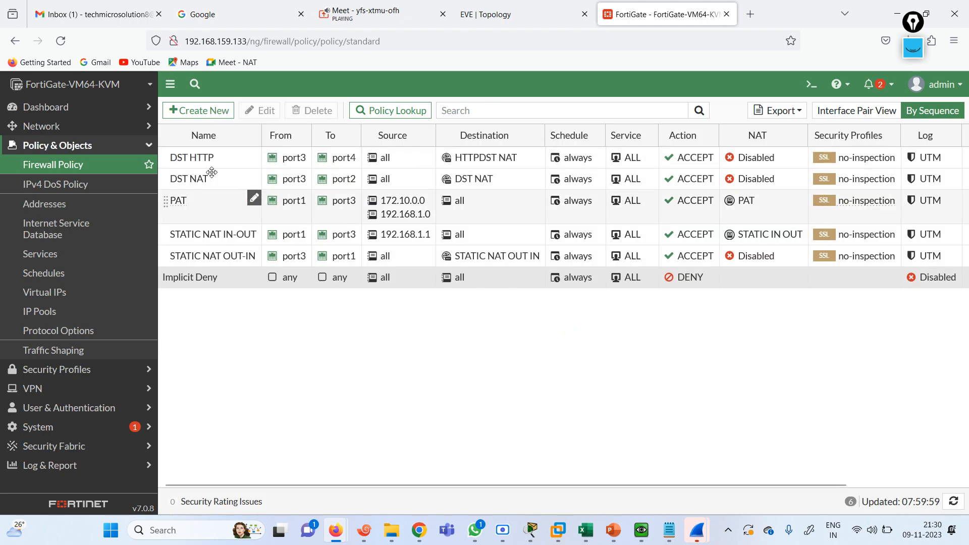
double_click(201, 157)
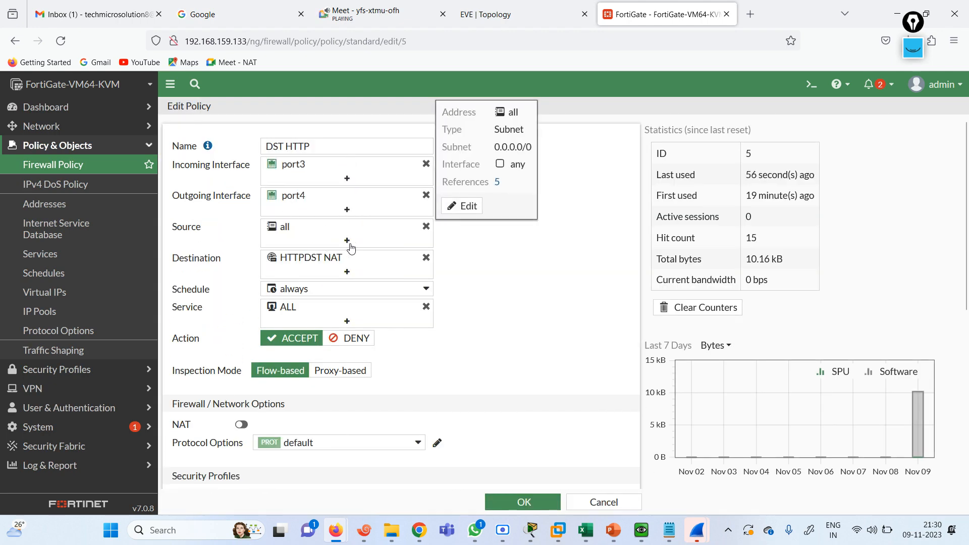
left_click(347, 241)
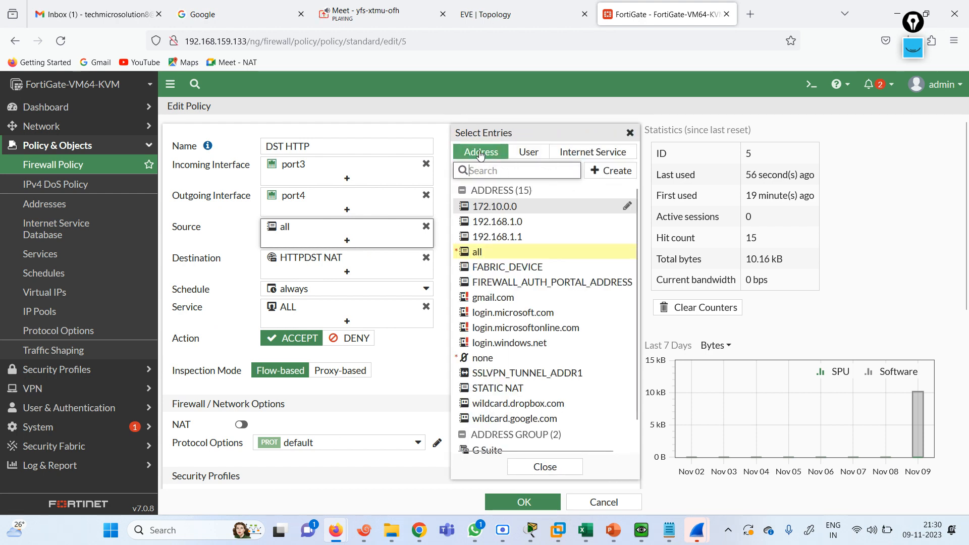
left_click(528, 152)
left_click(484, 235)
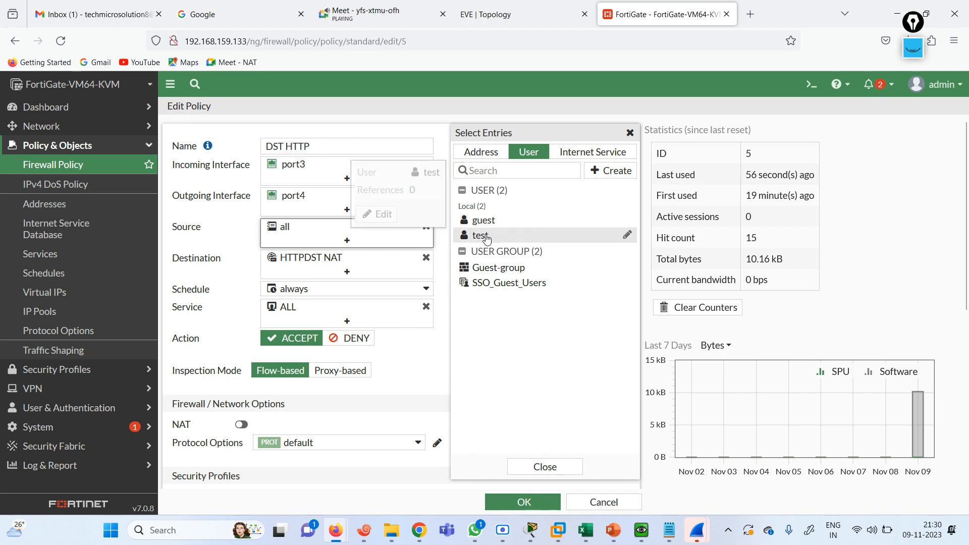
left_click(225, 254)
left_click(524, 502)
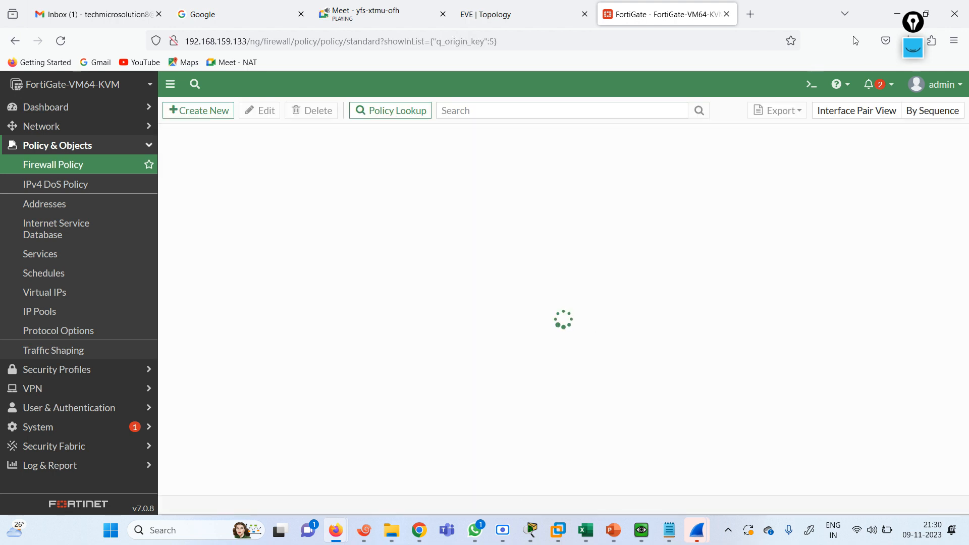
left_click(891, 8)
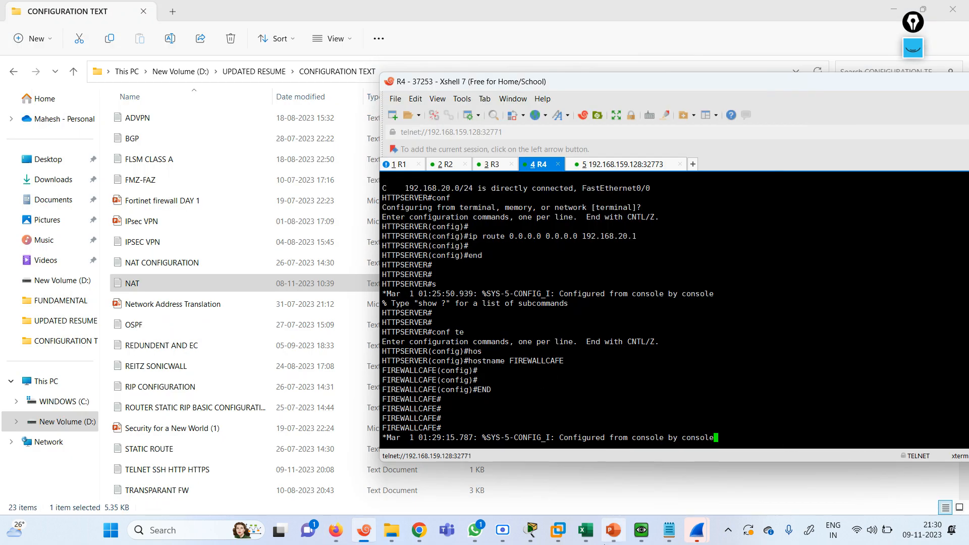
left_click(642, 531)
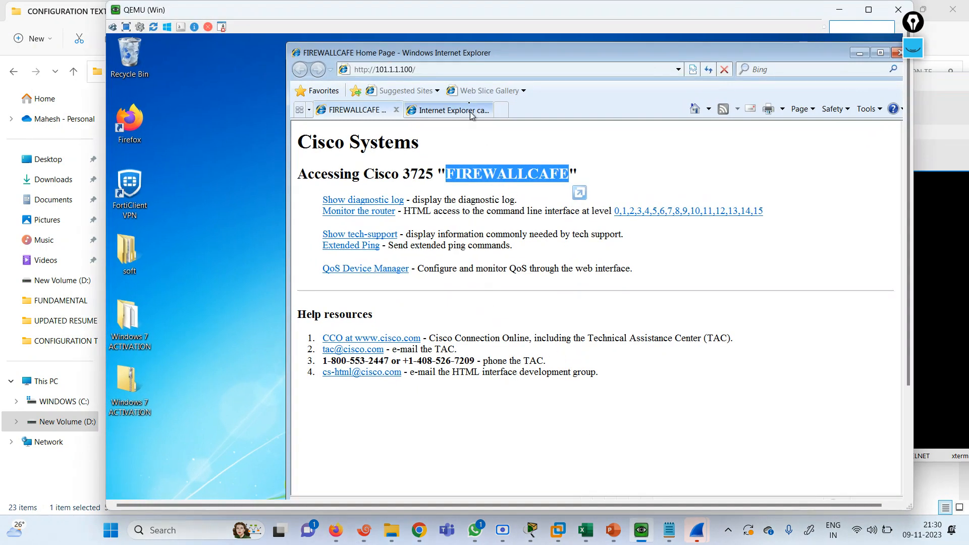
left_click(451, 69)
key("Return")
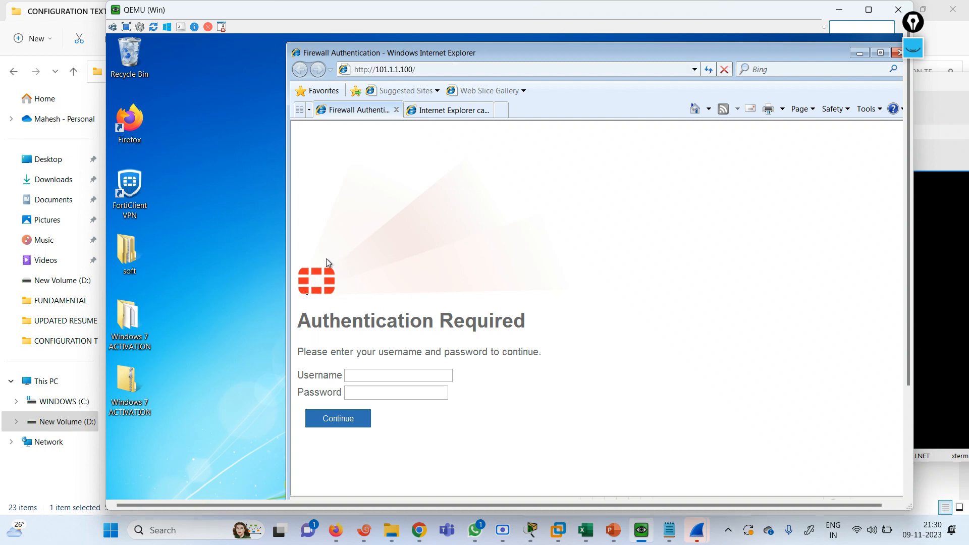
Sign in on the firewall Authentication Required page with the test user's credentials
left_click(375, 371)
key("Tab")
type("t")
left_click(342, 426)
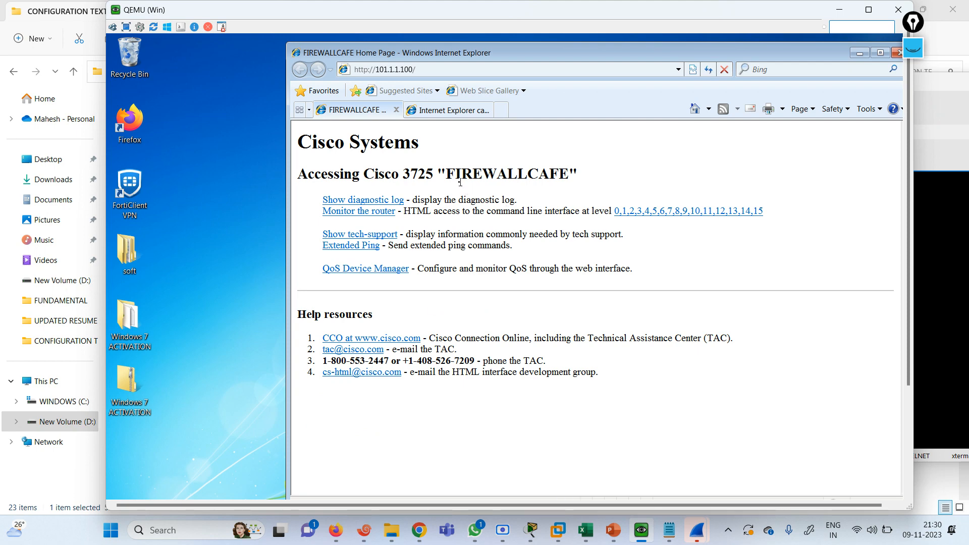
left_click(839, 9)
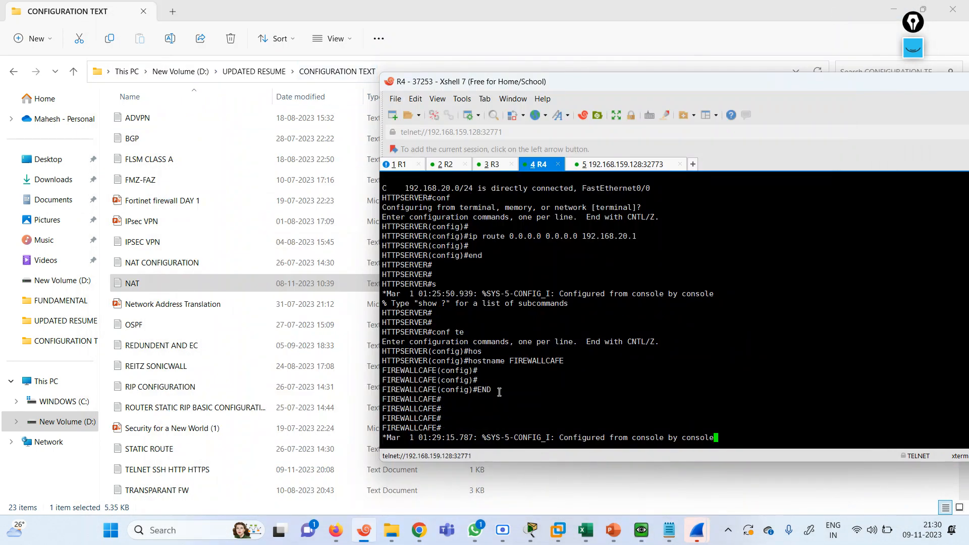
Start a new firewall user group named 'http user' under User Groups
mouse_move(337, 534)
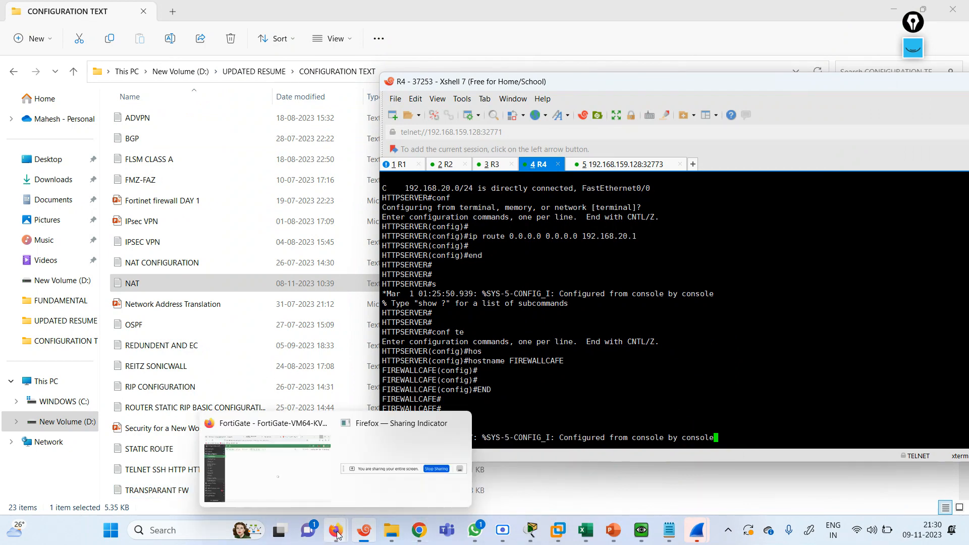
left_click(297, 475)
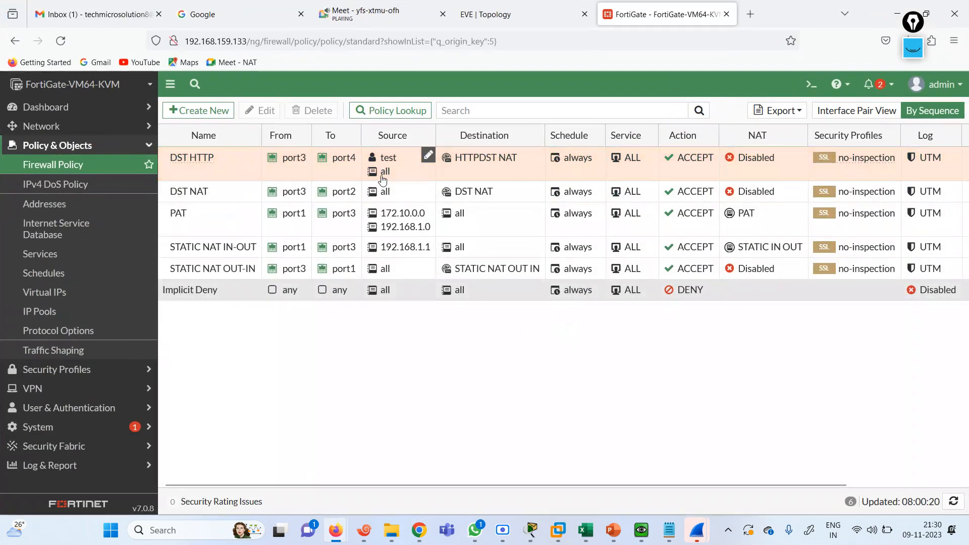
double_click(221, 171)
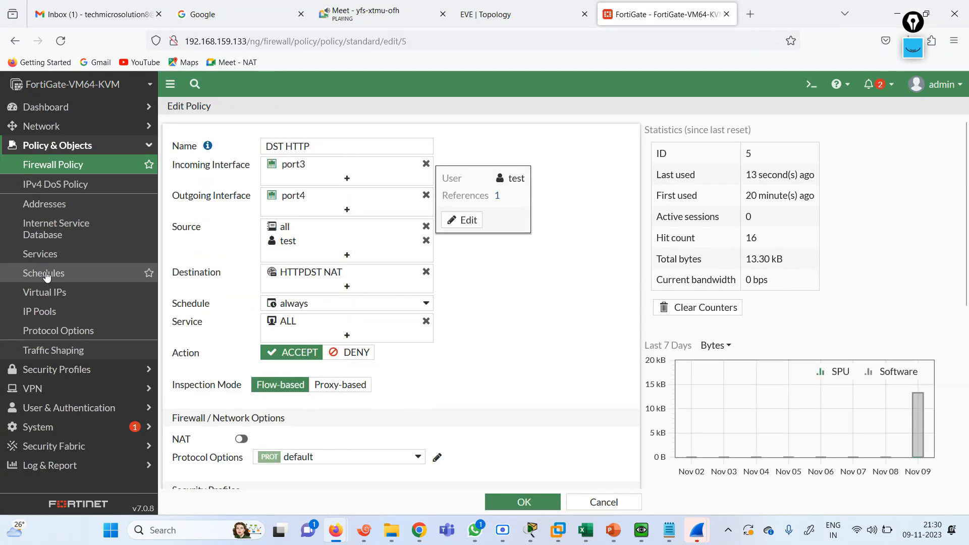
left_click(60, 408)
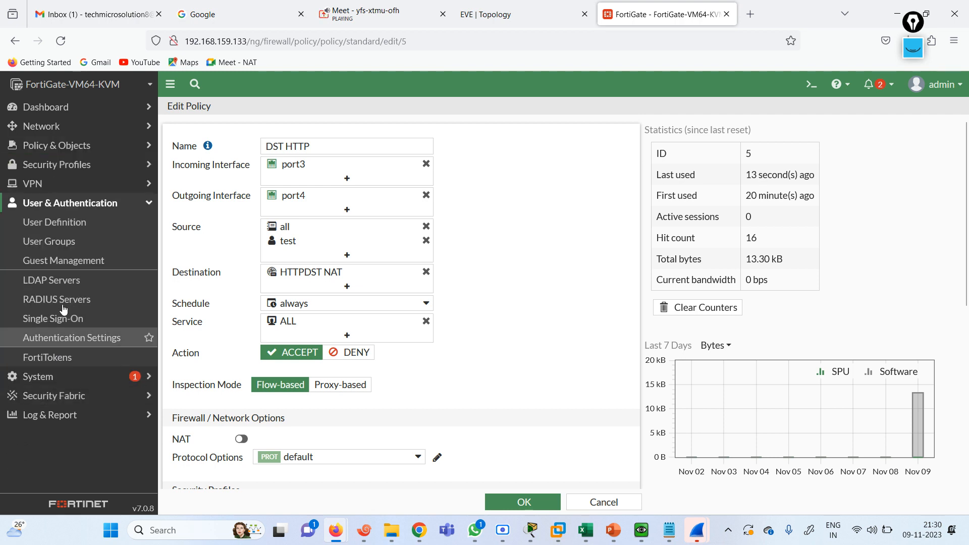
left_click(49, 241)
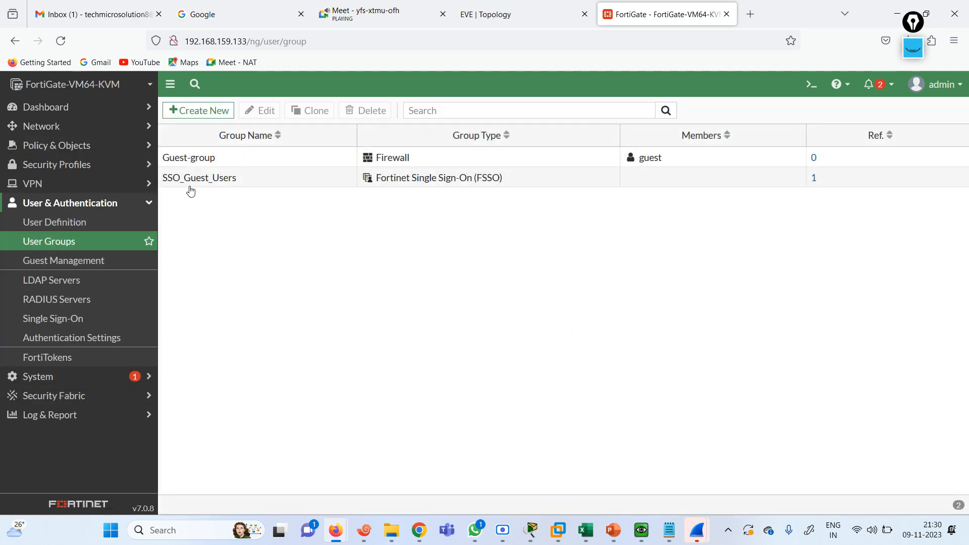
left_click(197, 110)
left_click(276, 143)
type("http user")
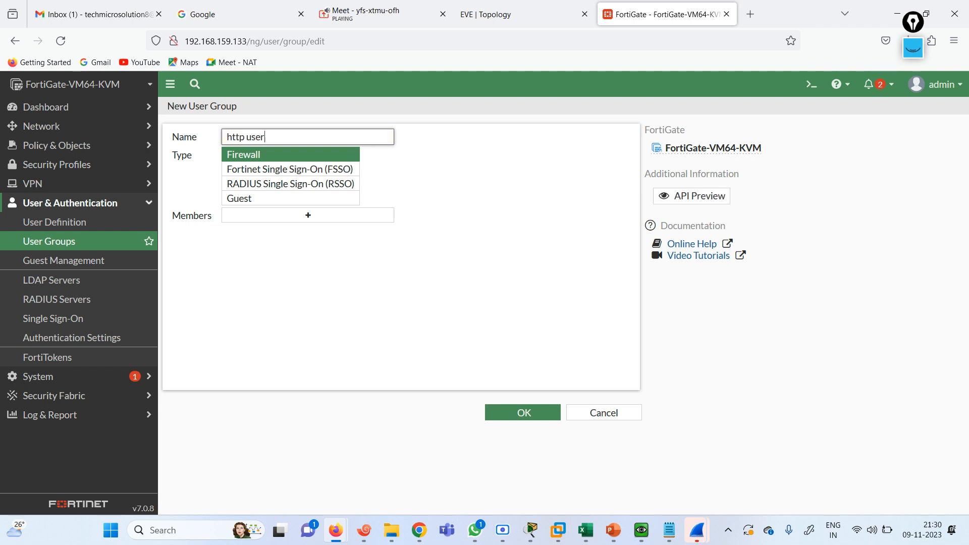
Add test as a group member and start creating another user from the member list
left_click(306, 216)
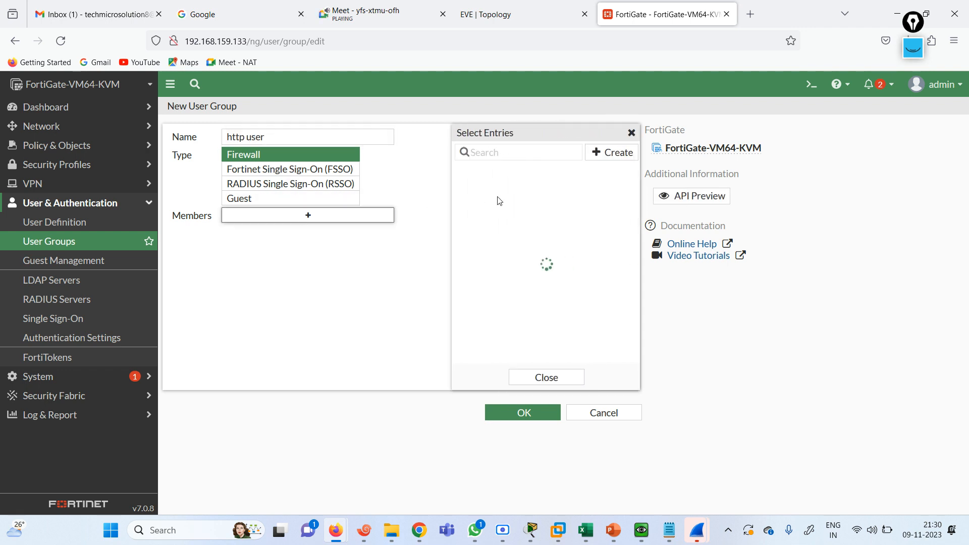
left_click(503, 218)
left_click(610, 153)
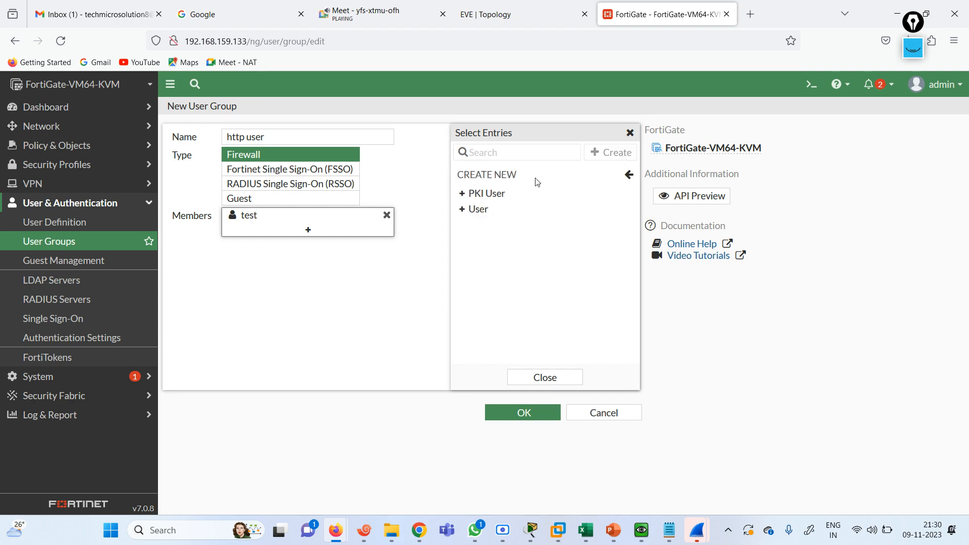
left_click(477, 209)
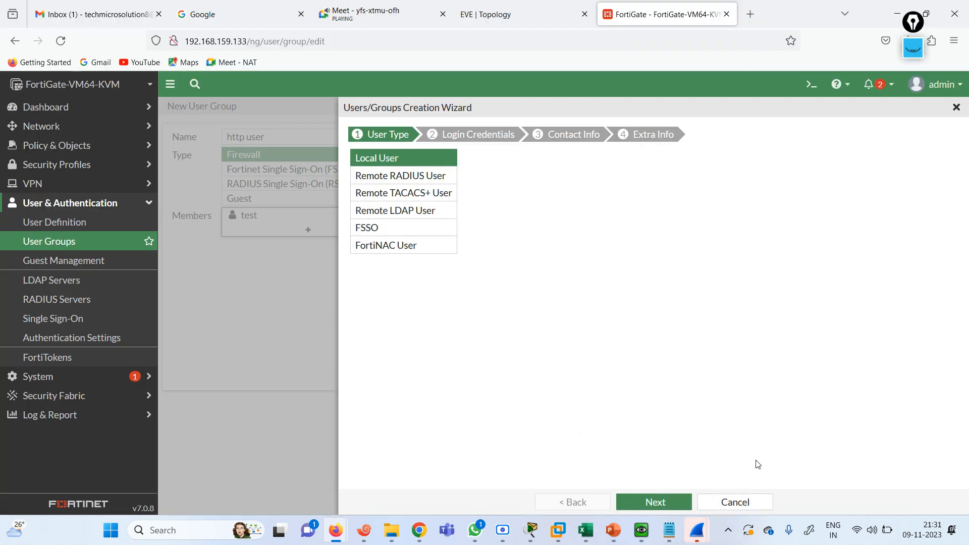
Create local user 'test2' with a password through the user wizard
left_click(654, 497)
left_click(431, 154)
type("test2")
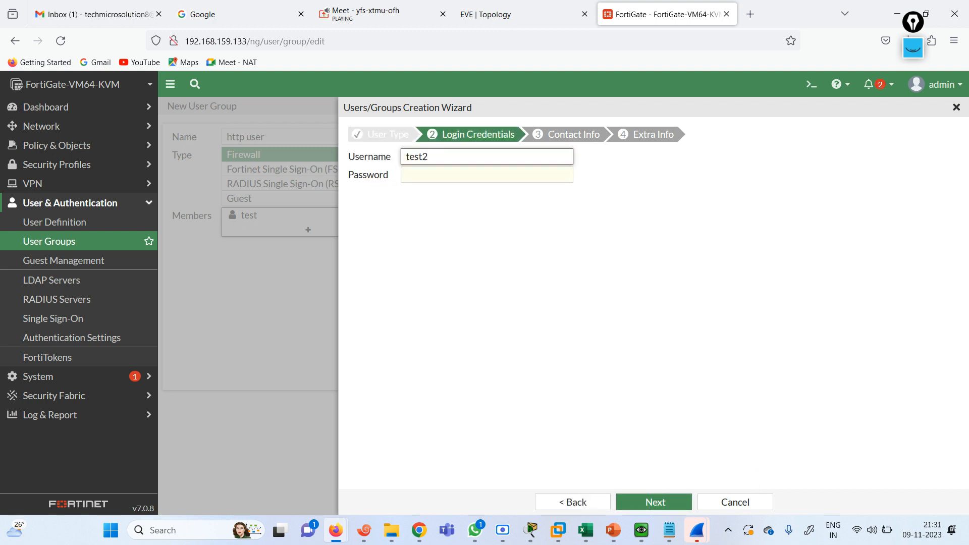
key("Tab")
type("12")
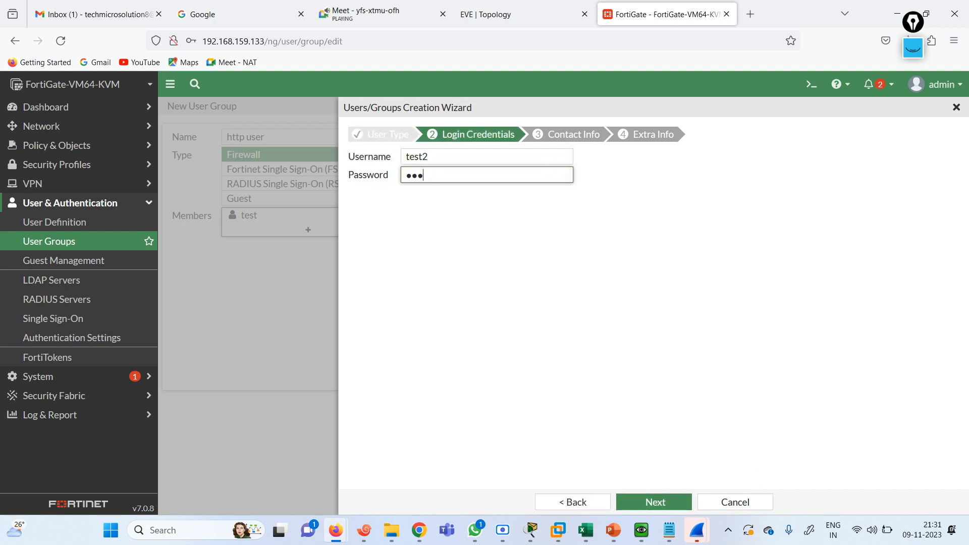
left_click(655, 501)
left_click(357, 200)
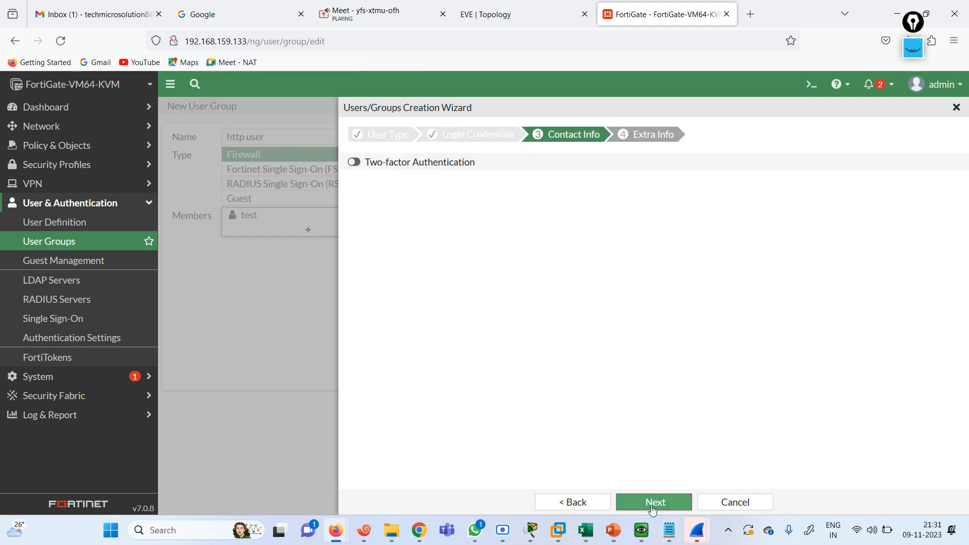
left_click(655, 502)
left_click(652, 503)
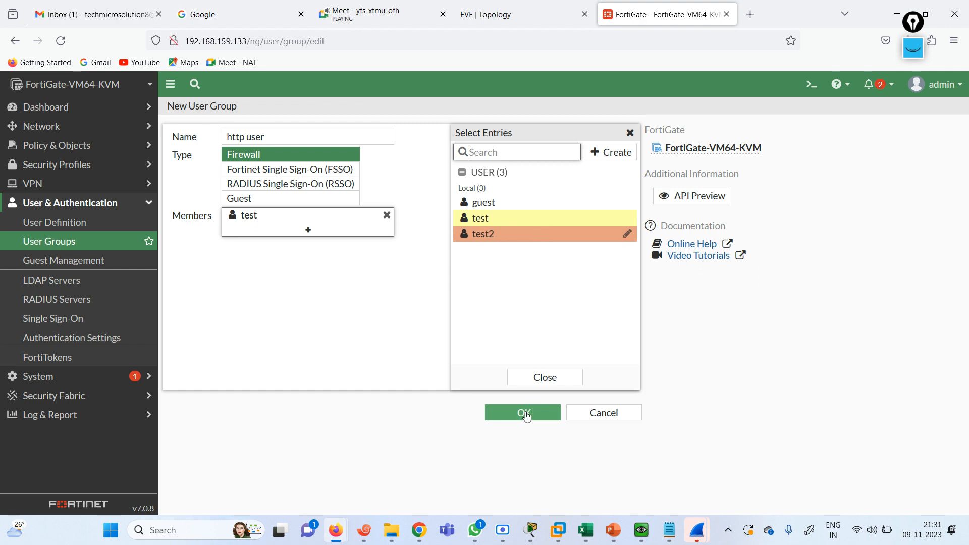
Add test2 to the http user group's members and save the group
left_click(545, 379)
left_click(308, 230)
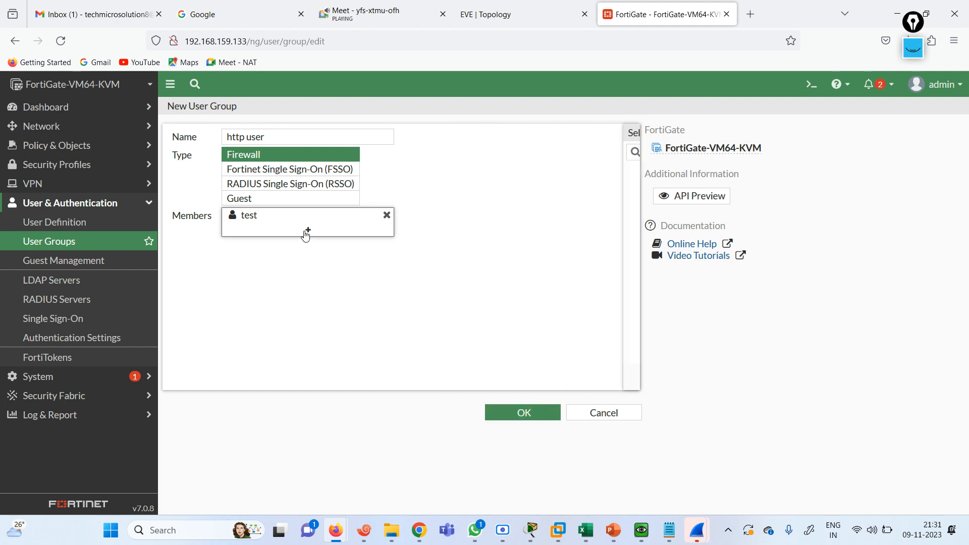
left_click(509, 238)
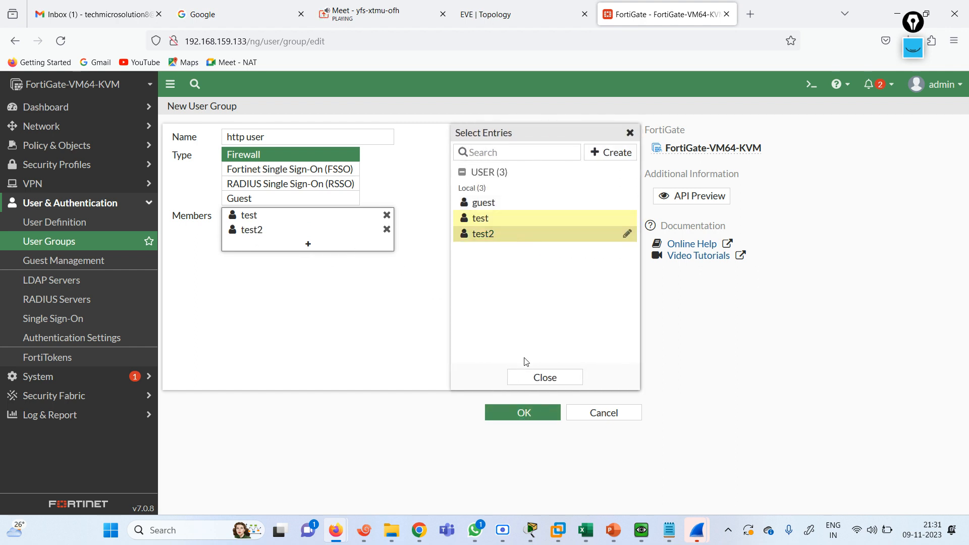
left_click(538, 378)
left_click(532, 412)
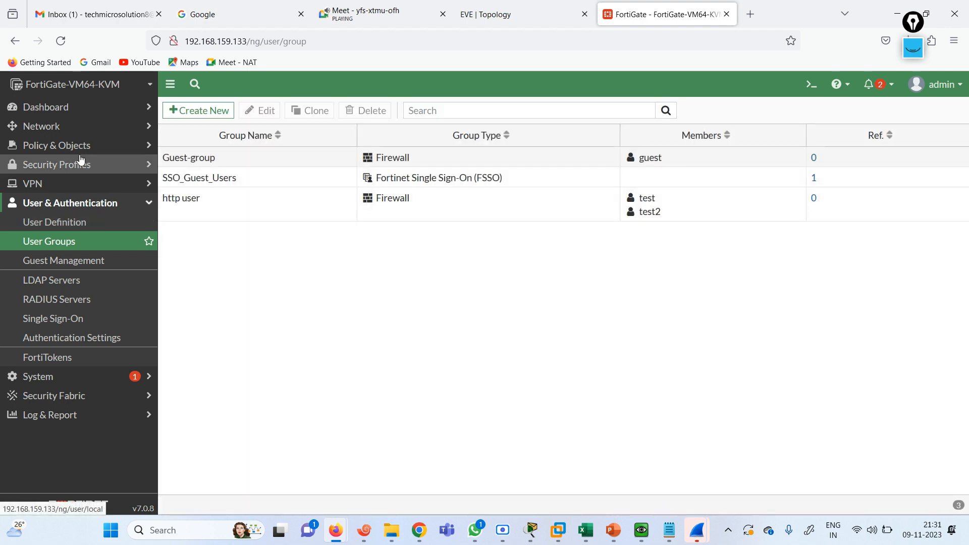
In DST HTTP, replace source user test with the http user group and save
left_click(68, 145)
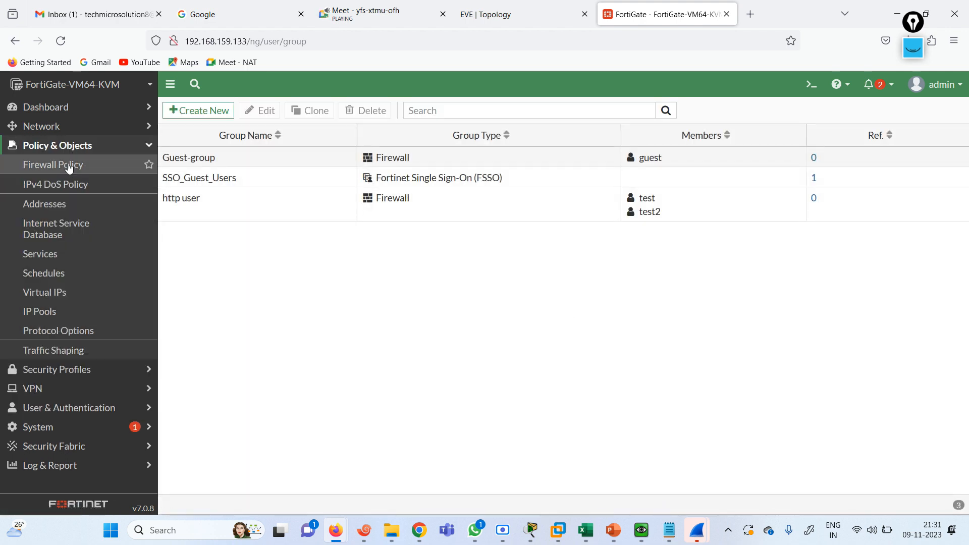
left_click(69, 166)
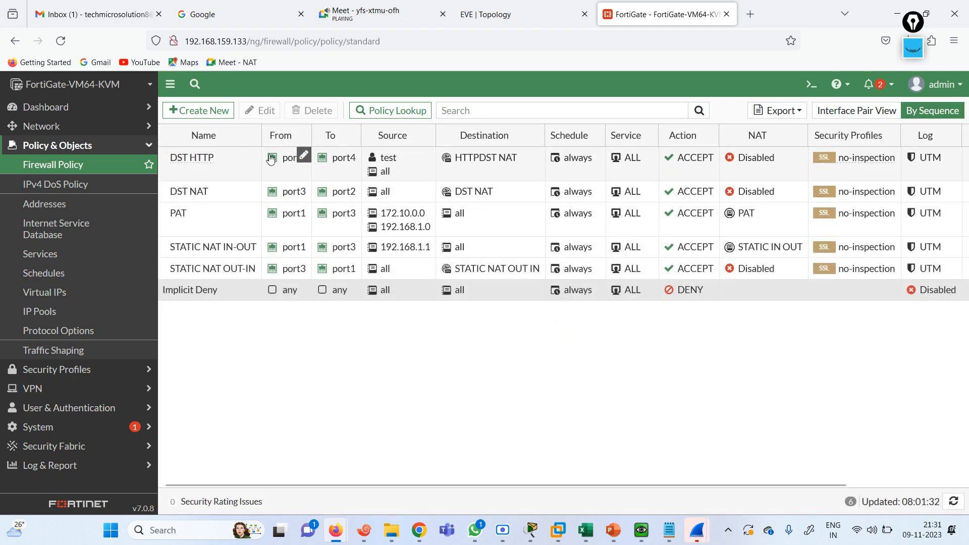
double_click(231, 167)
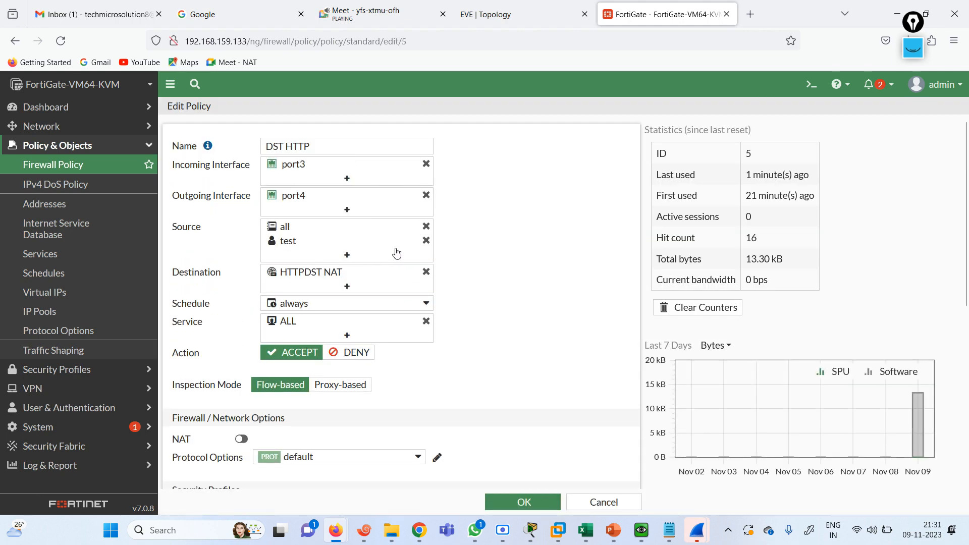
left_click(427, 241)
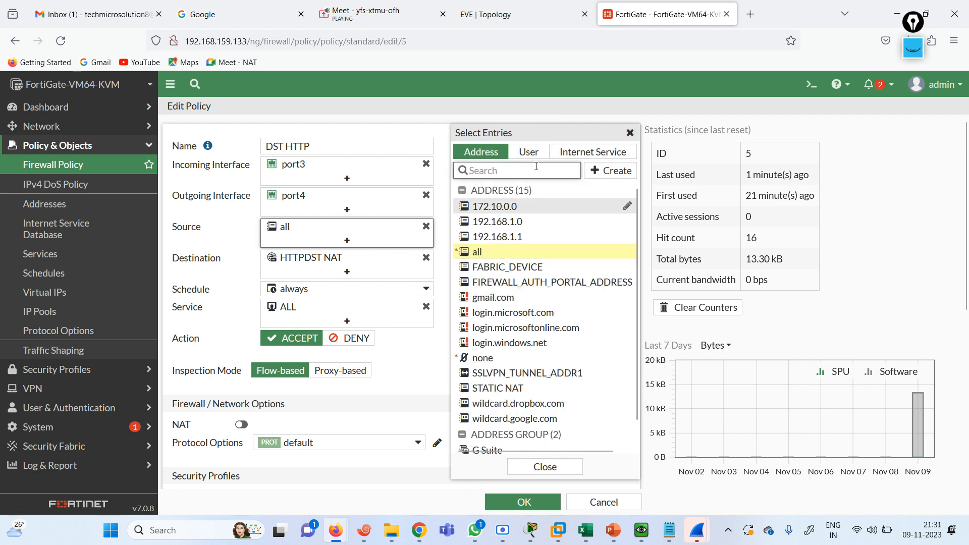
left_click(529, 152)
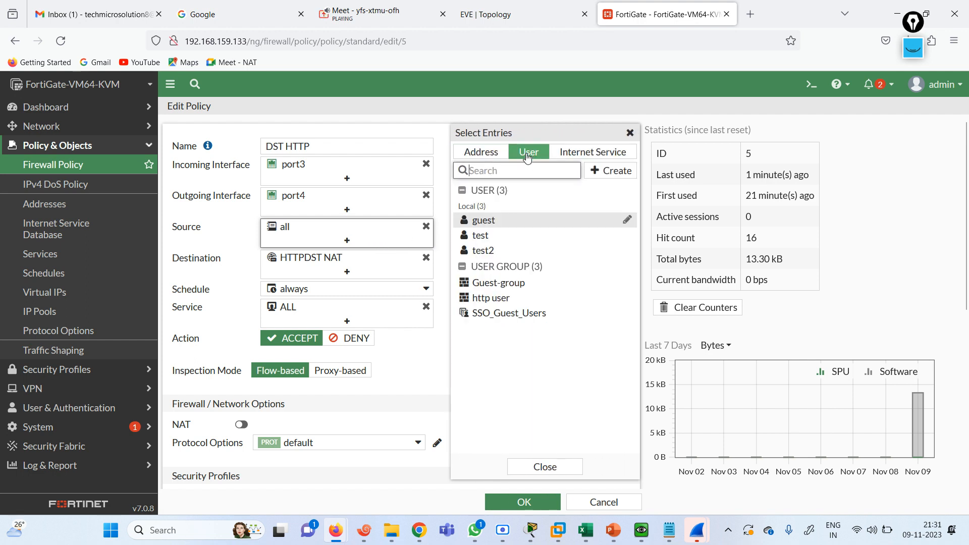
left_click(506, 298)
left_click(430, 395)
left_click(524, 502)
left_click(641, 531)
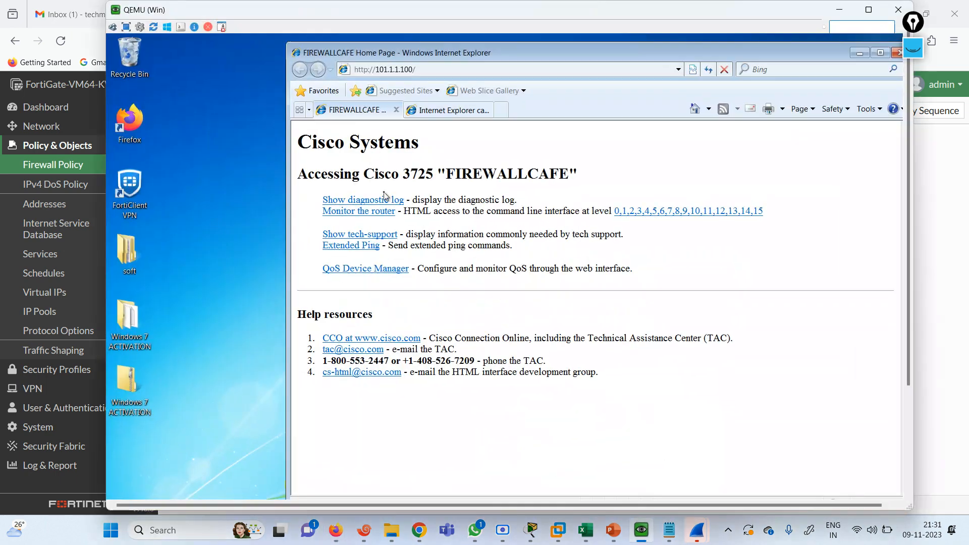
left_click(418, 70)
key("Return")
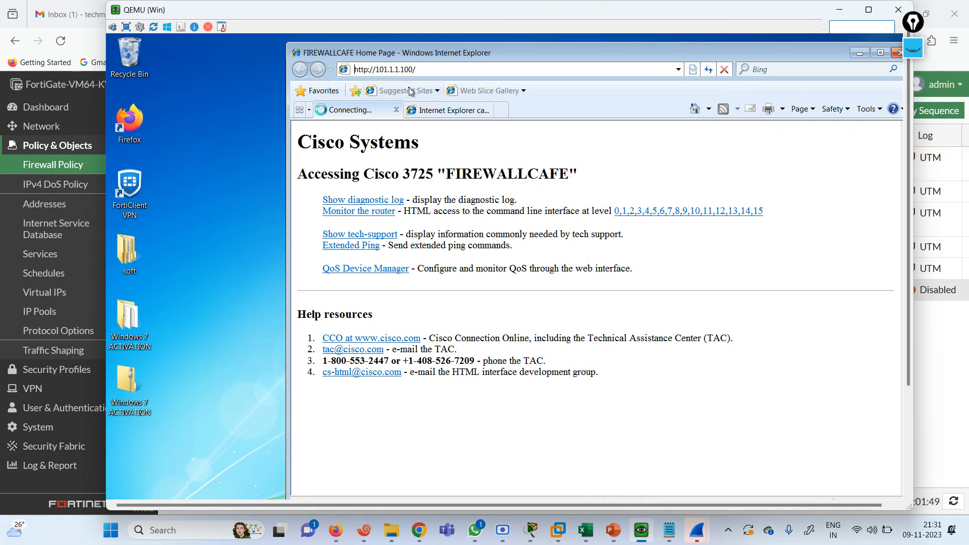
left_click(396, 114)
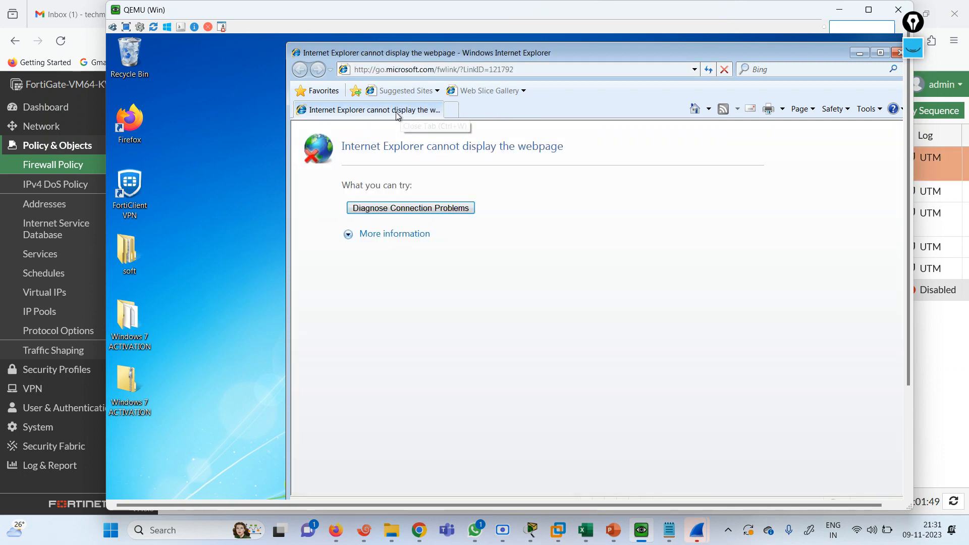
left_click(423, 68)
type("htt")
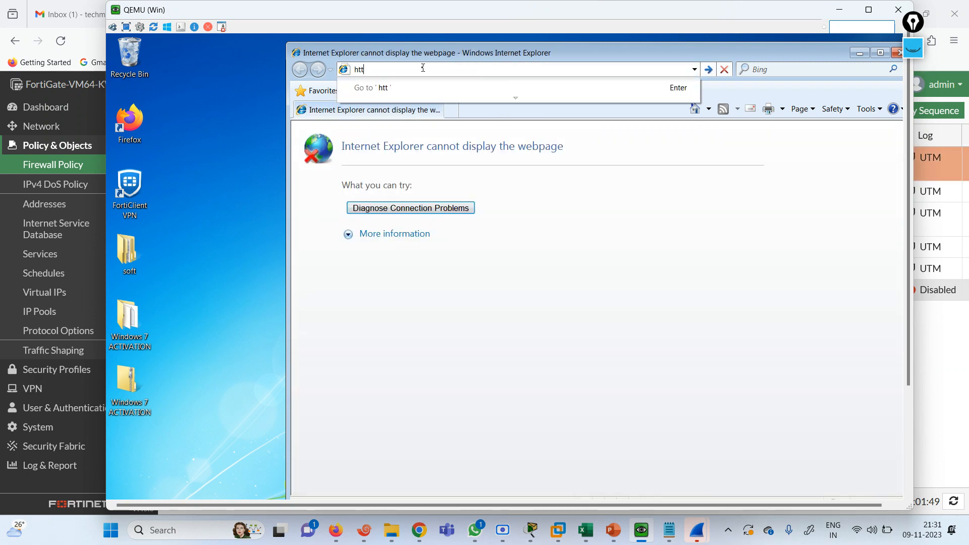
type("p://101.1.1.100")
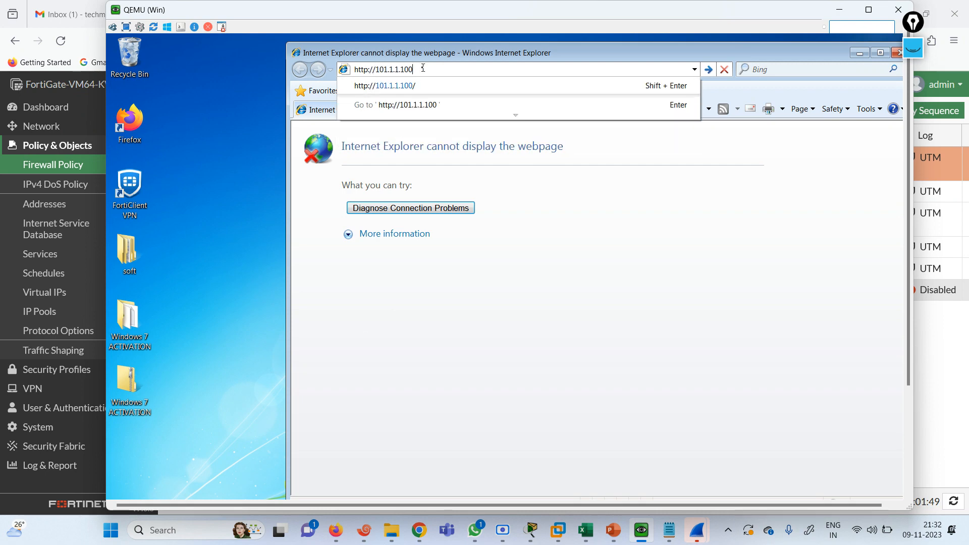
key("Return")
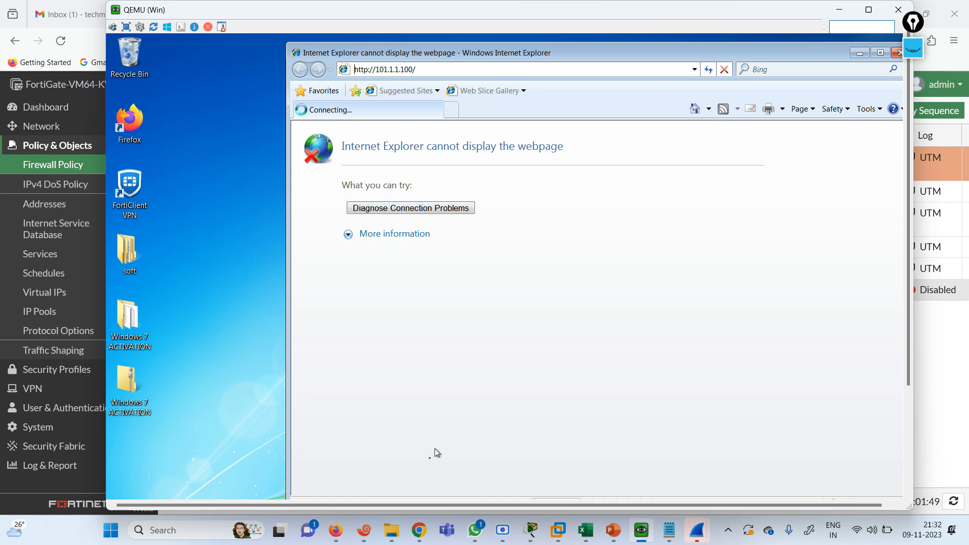
left_click_drag(913, 235, 910, 394)
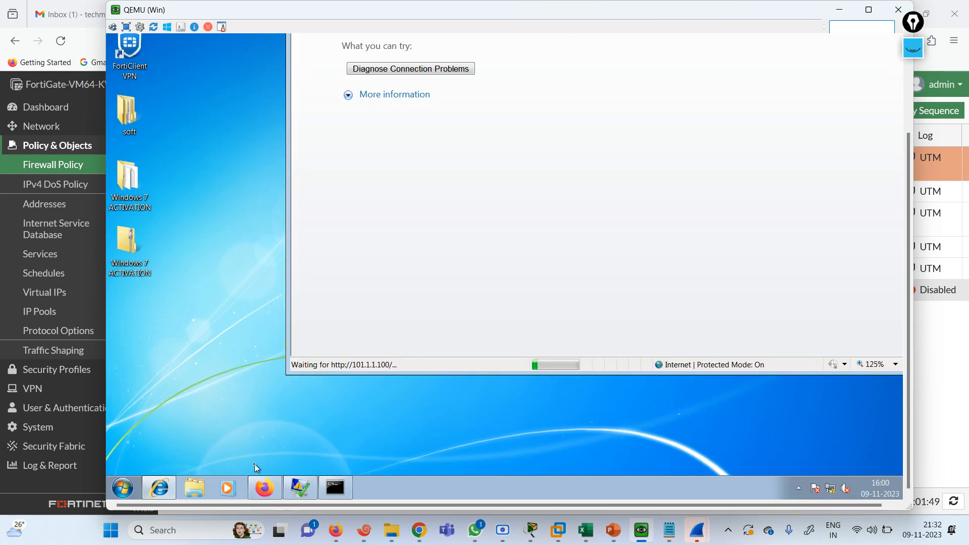
left_click(265, 488)
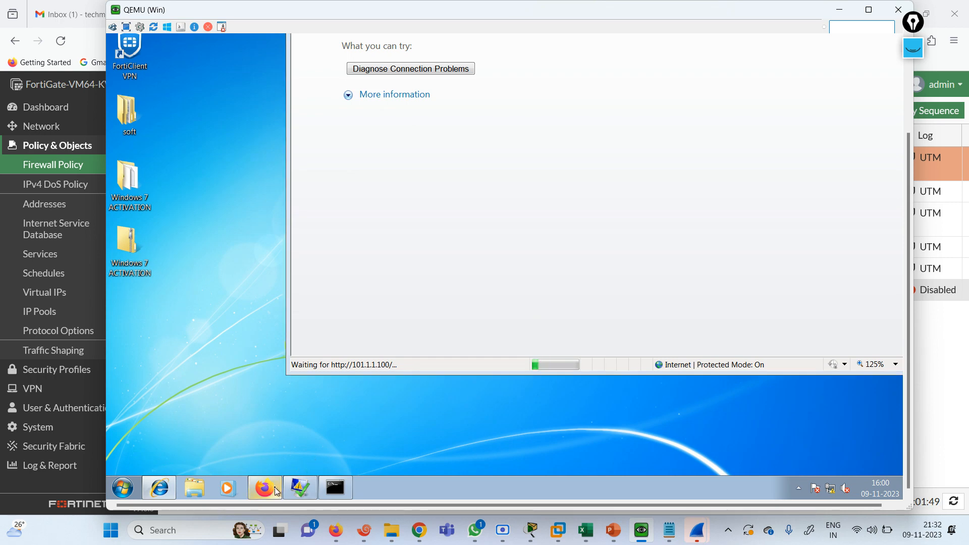
left_click(699, 289)
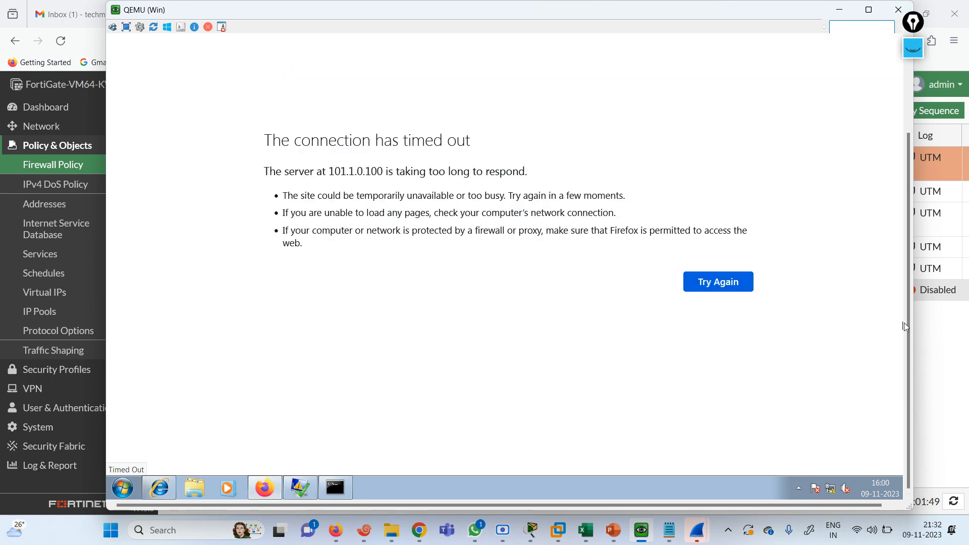
left_click_drag(908, 326, 907, 212)
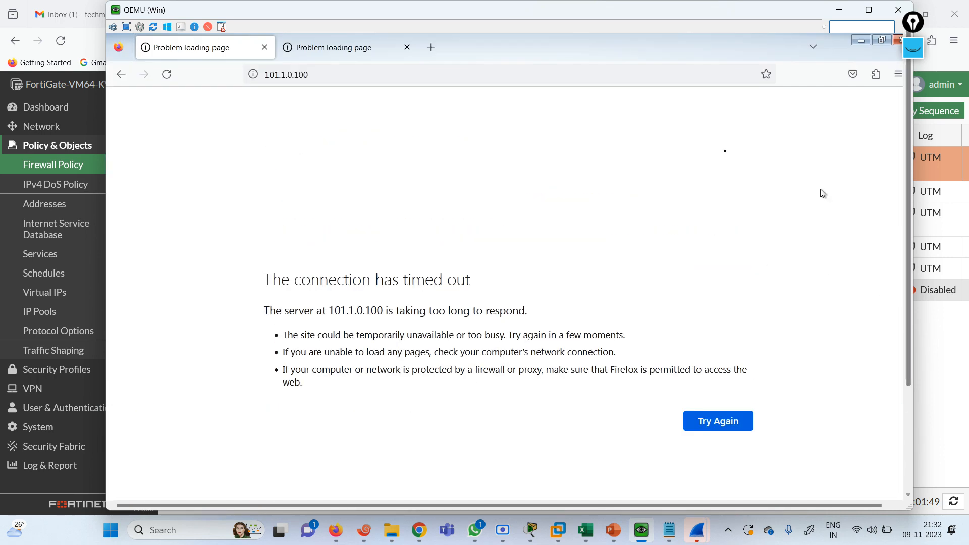
left_click(318, 70)
key("Home")
type("http://")
key("Return")
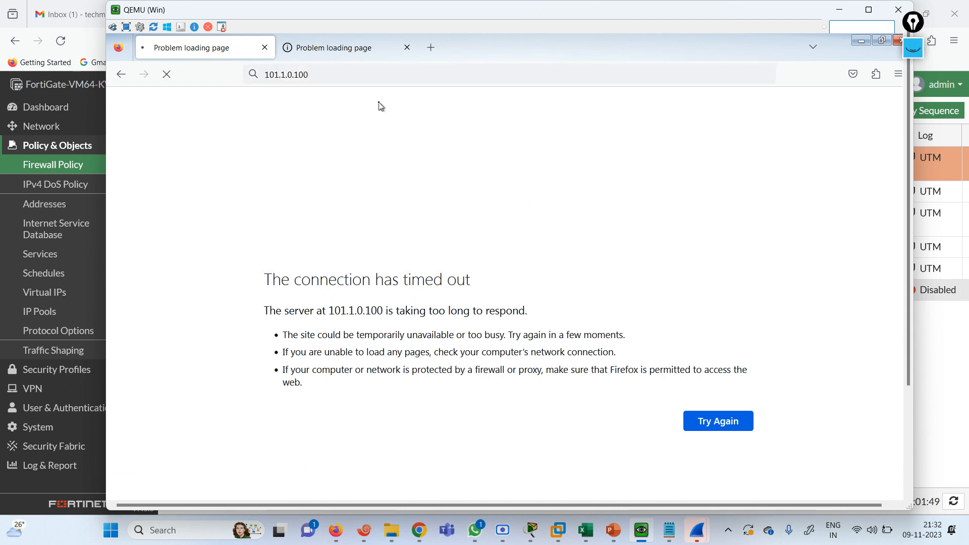
left_click(408, 49)
left_click(860, 48)
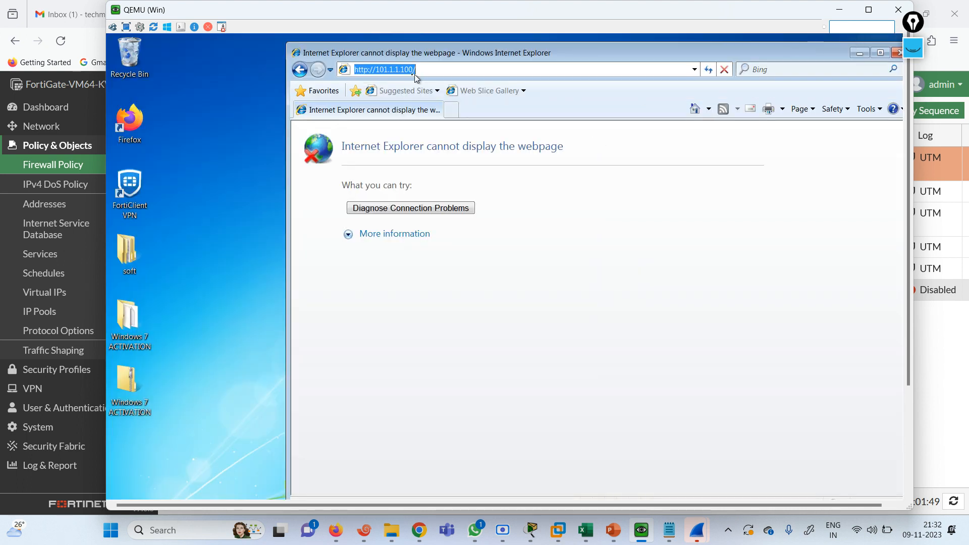
left_click(397, 70)
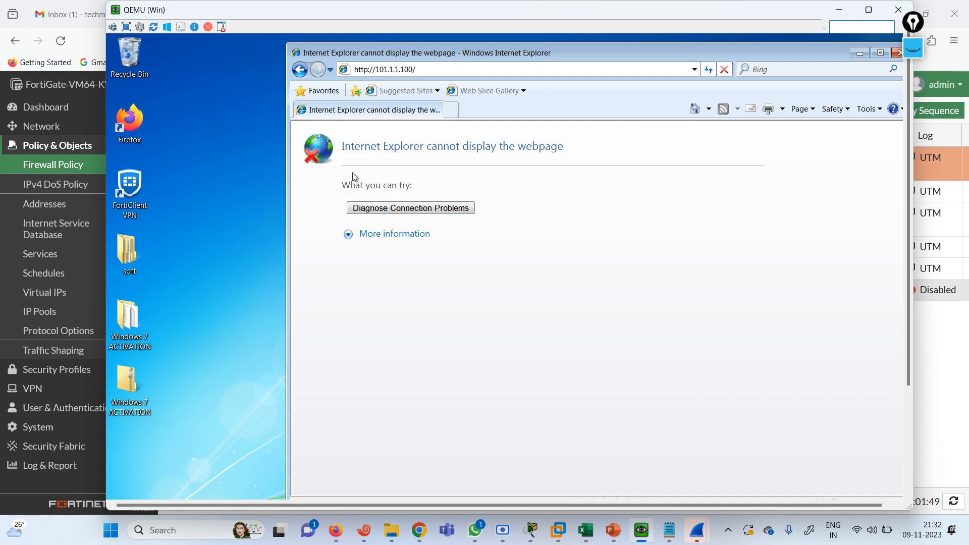
key("Return")
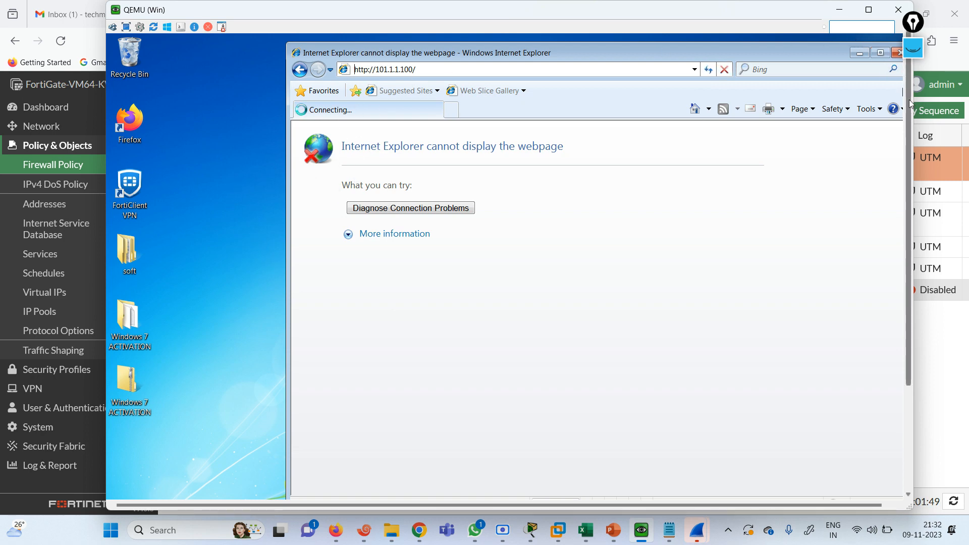
left_click_drag(911, 95, 907, 167)
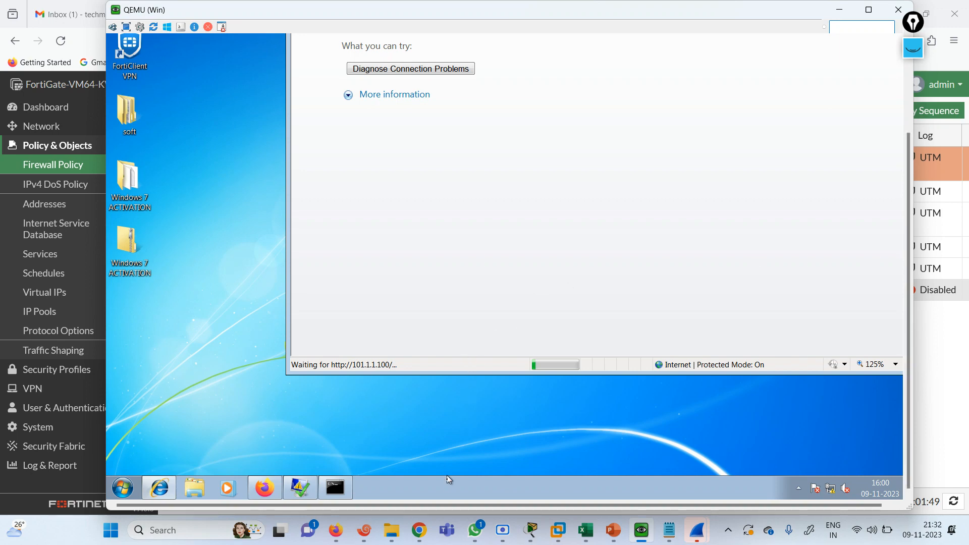
left_click_drag(452, 504, 641, 485)
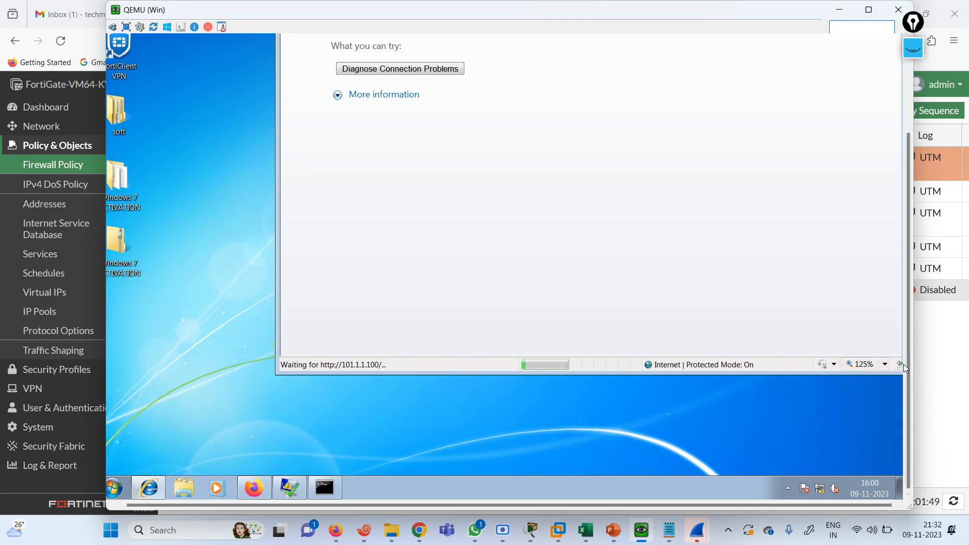
left_click_drag(909, 368, 909, 223)
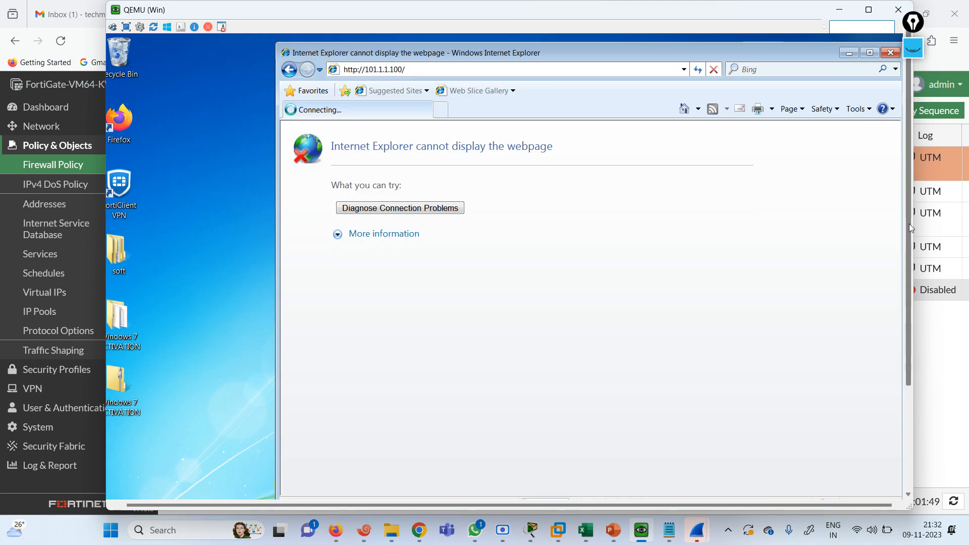
left_click(840, 9)
left_click(487, 14)
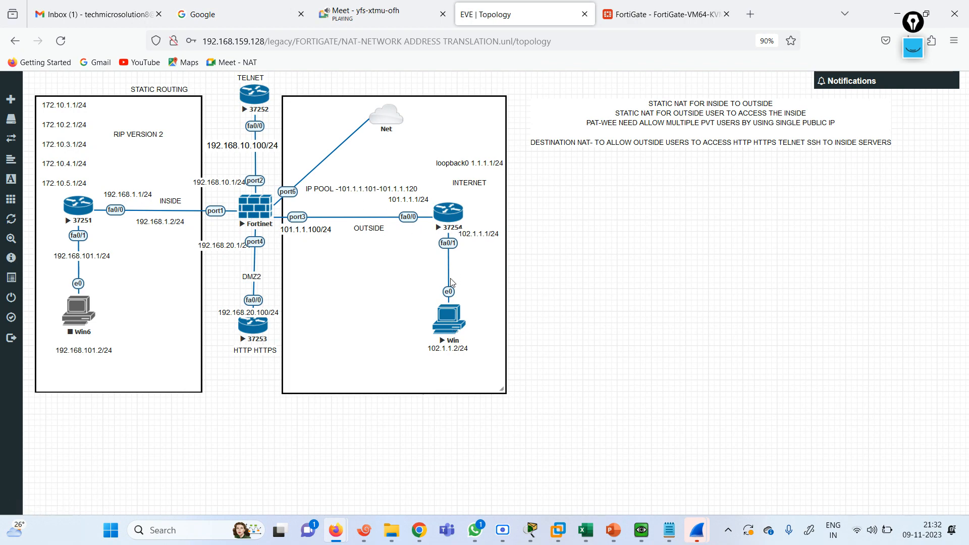
Cancel router 37254's telnet prompt, nudge router 37253 lower, and switch to the COURSE CONTENT workbook
left_click(452, 224)
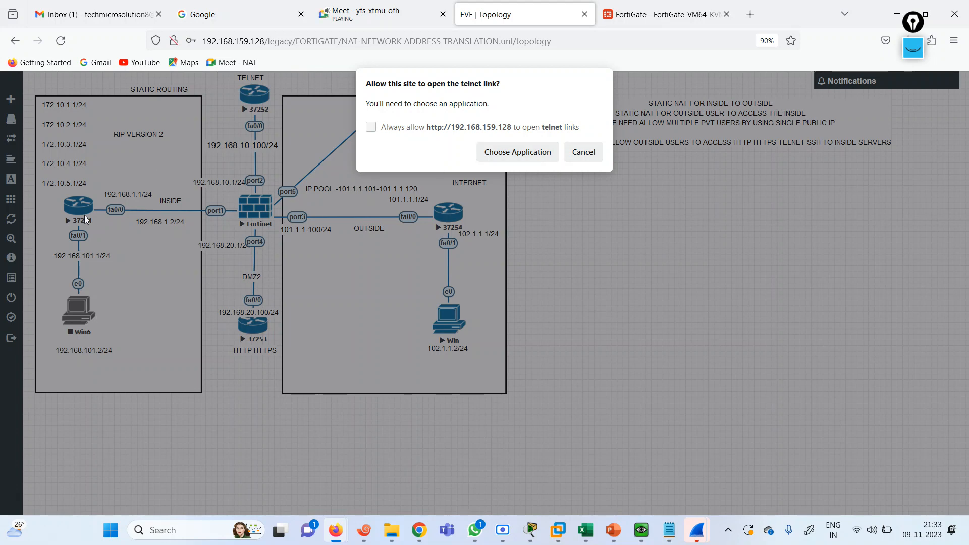
left_click(575, 154)
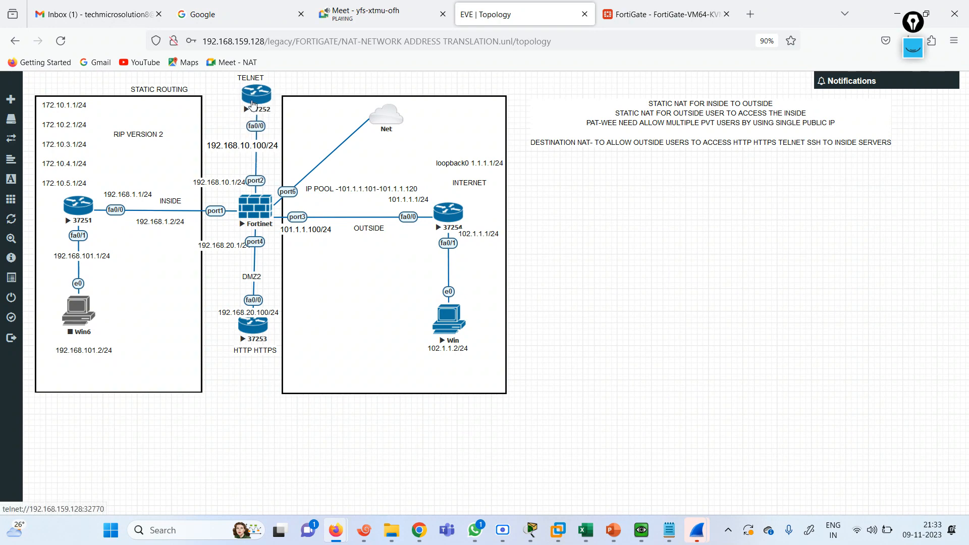
left_click_drag(245, 320, 245, 325)
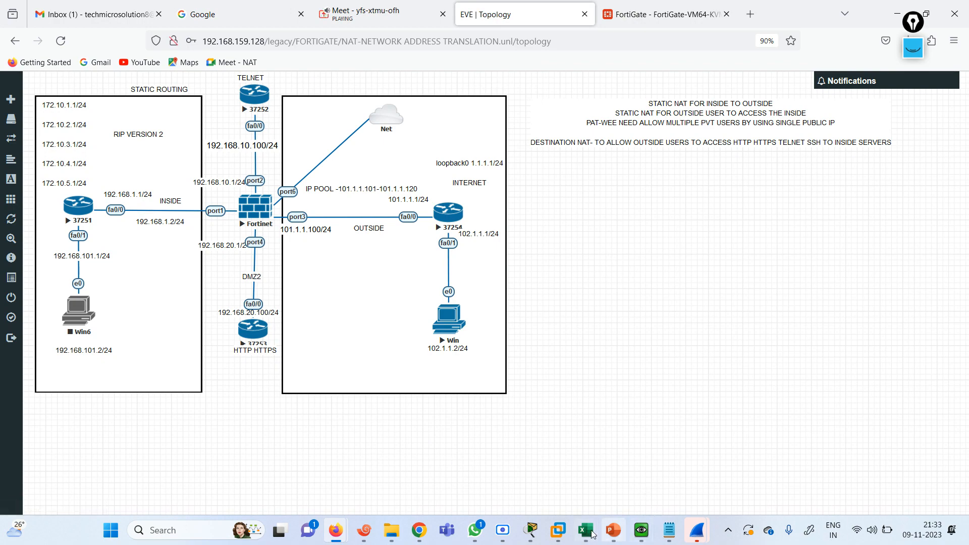
mouse_move(585, 530)
left_click(637, 475)
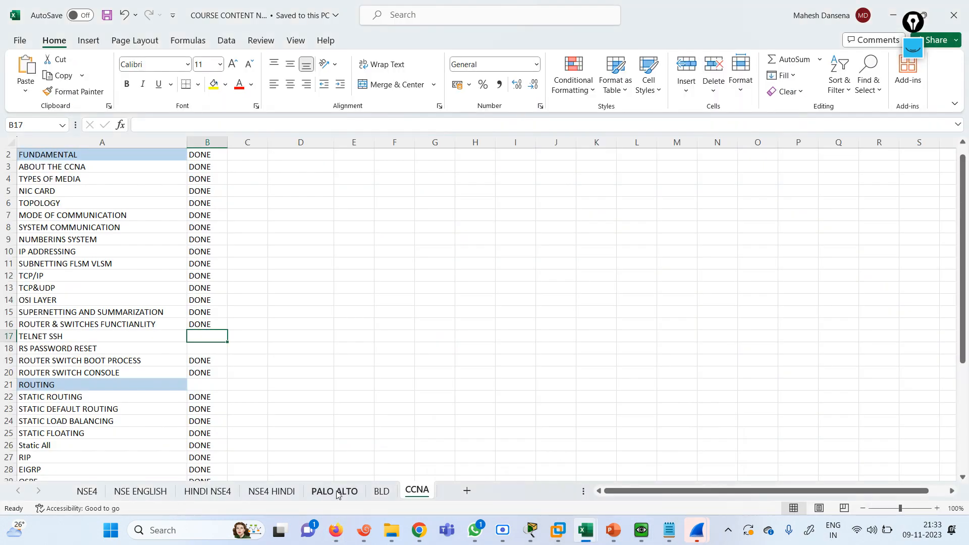
On the NSE ENGLISH sheet, enter DONE for NAT on IPv4 and User Group Authentication on IPv4
left_click(145, 491)
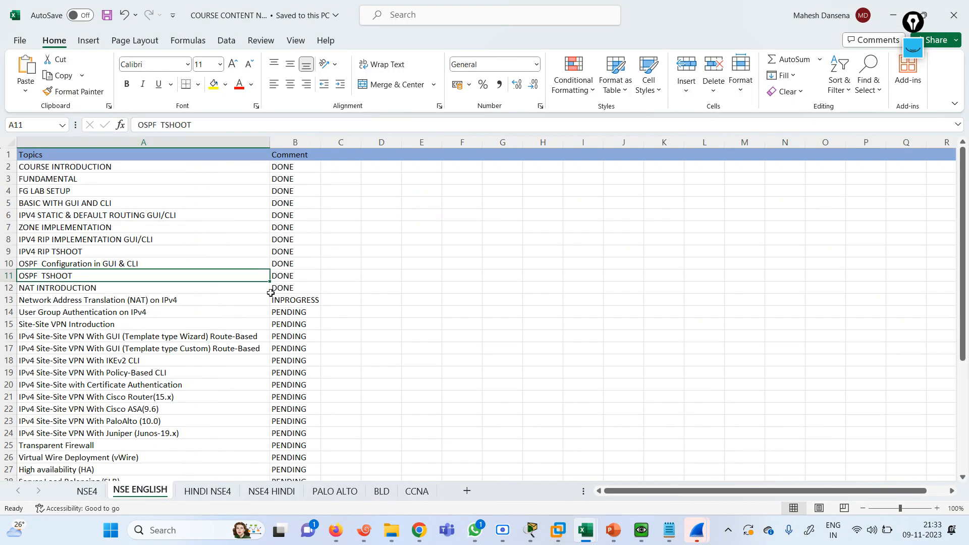
left_click(190, 306)
key("Right")
type("DONE")
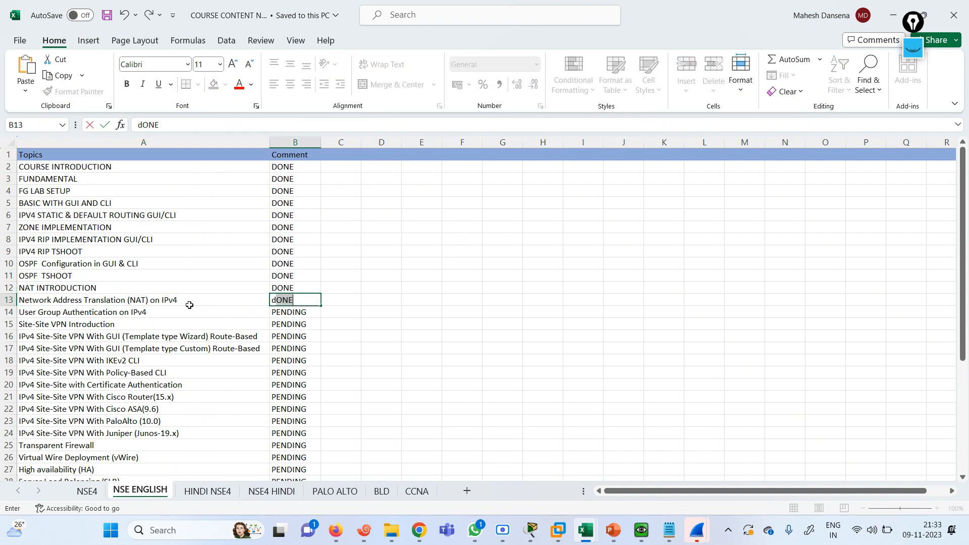
key("Left")
key("Down")
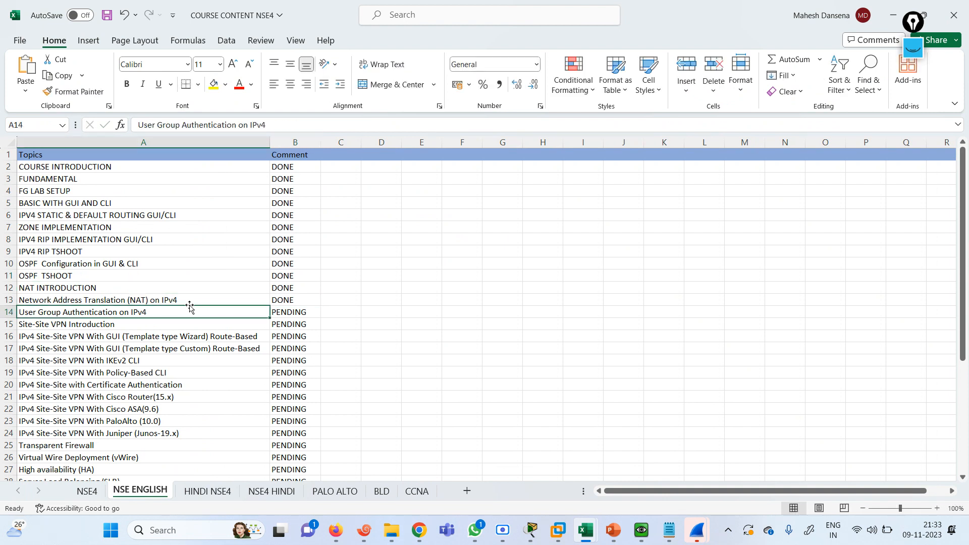
key("Right")
type("d")
key("Left")
Review the topic list to check which topics remain PENDING
key("Down")
key("Down")
key("Down")
key("Down")
key("Down")
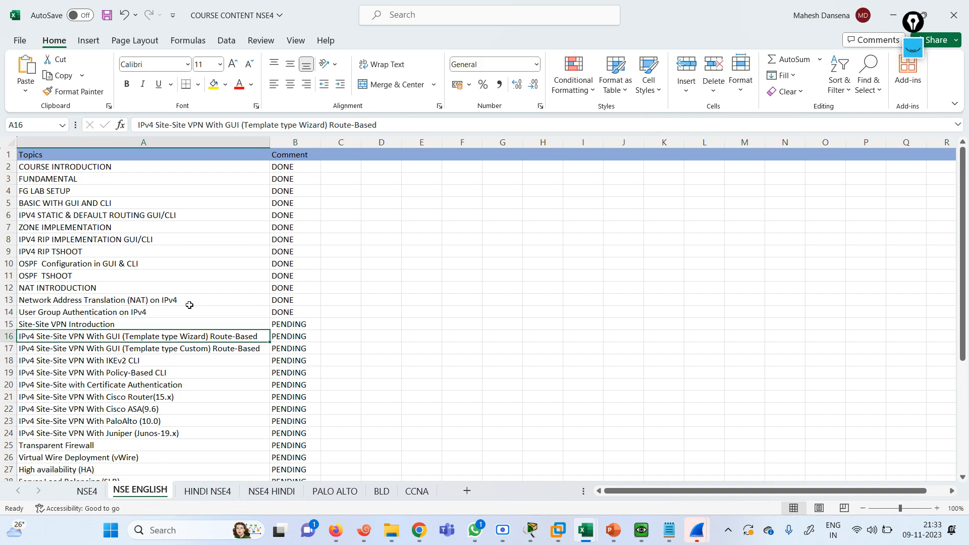
key("Up")
key("Up")
key("Up")
key("Up")
key("Up")
key("Down")
key("Down")
key("Down")
key("Down")
key("Down")
key("Down")
key("Down")
key("Down")
key("Down")
key("Down")
key("Down")
key("Down")
key("Down")
key("Down")
key("Down")
key("Down")
key("Down")
key("Down")
key("Down")
key("Down")
key("Down")
key("Down")
key("Down")
key("Down")
key("Down")
key("Down")
key("Down")
key("Down")
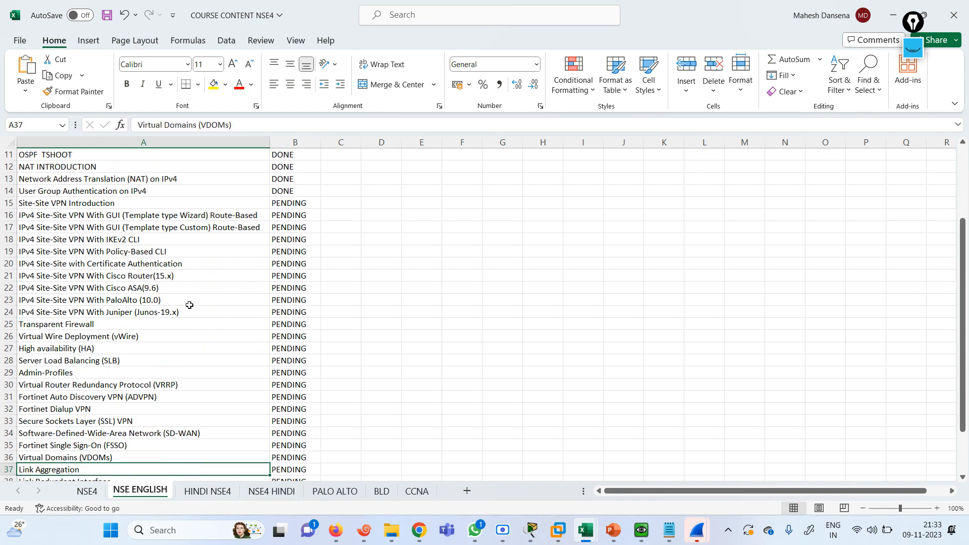
key("Up")
key("Up")
key("Up")
key("Up")
key("Up")
key("Up")
key("Up")
key("Up")
key("Up")
key("Up")
key("Up")
key("Up")
key("Up")
key("Up")
key("Up")
key("Up")
key("Up")
key("Up")
key("Up")
key("Up")
key("Up")
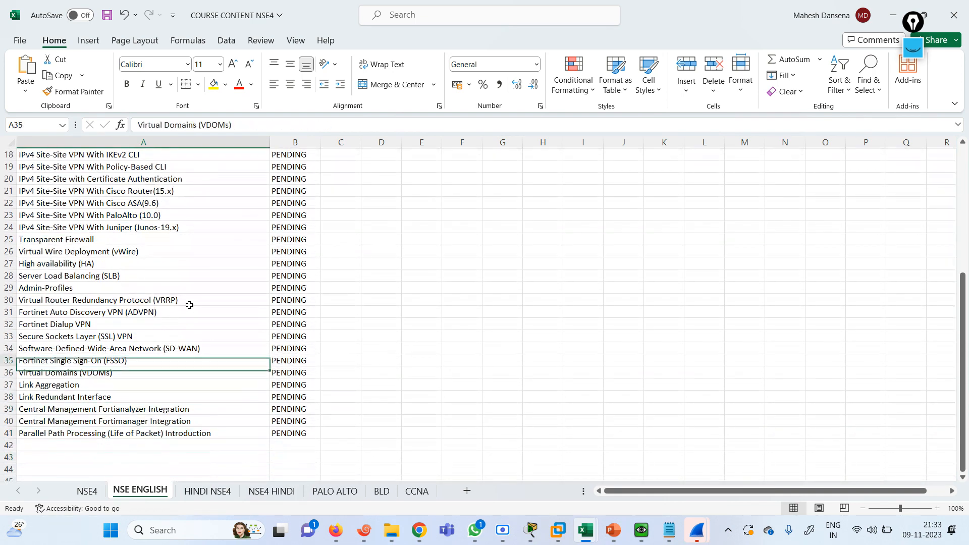
key("Down")
key("Down")
key("Down")
key("Down")
key("Down")
key("Down")
key("Down")
key("Down")
key("Down")
key("Down")
key("Down")
key("Down")
key("Down")
key("Down")
key("Down")
key("Down")
key("Down")
key("Down")
key("Down")
key("Down")
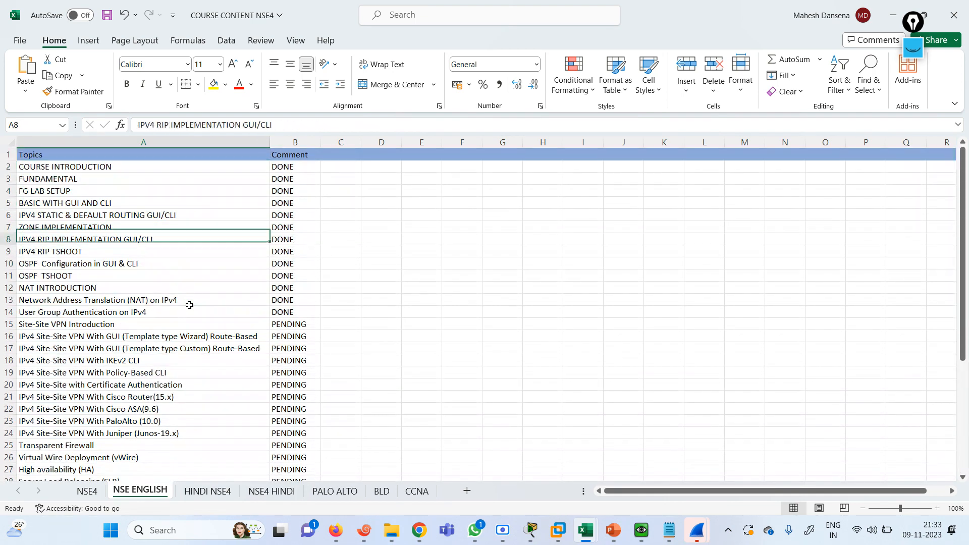
key("Down")
key("Up")
key("Up")
key("Up")
key("Up")
key("Up")
key("Up")
key("Up")
key("Up")
key("Up")
key("Up")
key("Up")
key("Up")
key("Up")
key("Up")
key("Up")
key("Up")
key("Up")
key("Up")
key("Up")
key("Up")
key("Up")
key("Up")
key("Up")
key("Up")
key("Up")
key("Up")
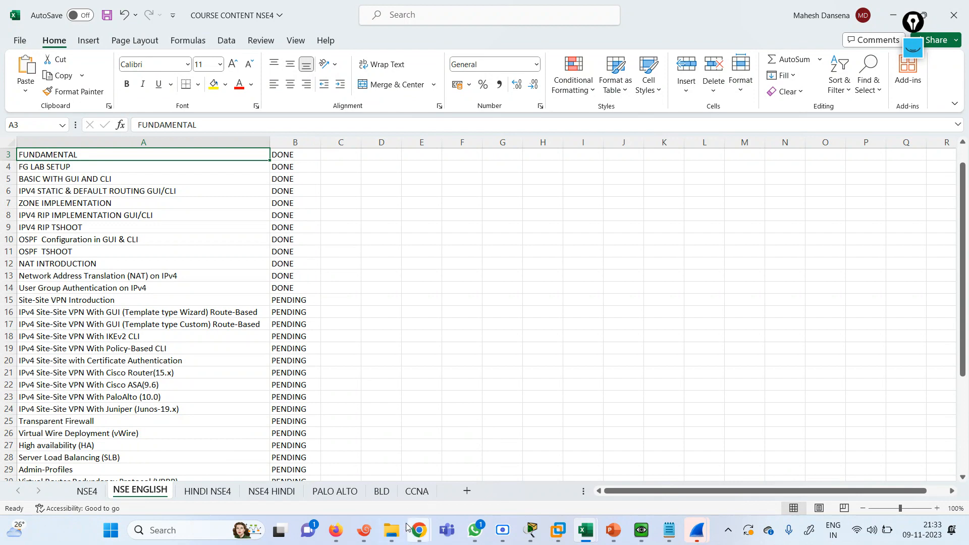
left_click(501, 534)
left_click(544, 483)
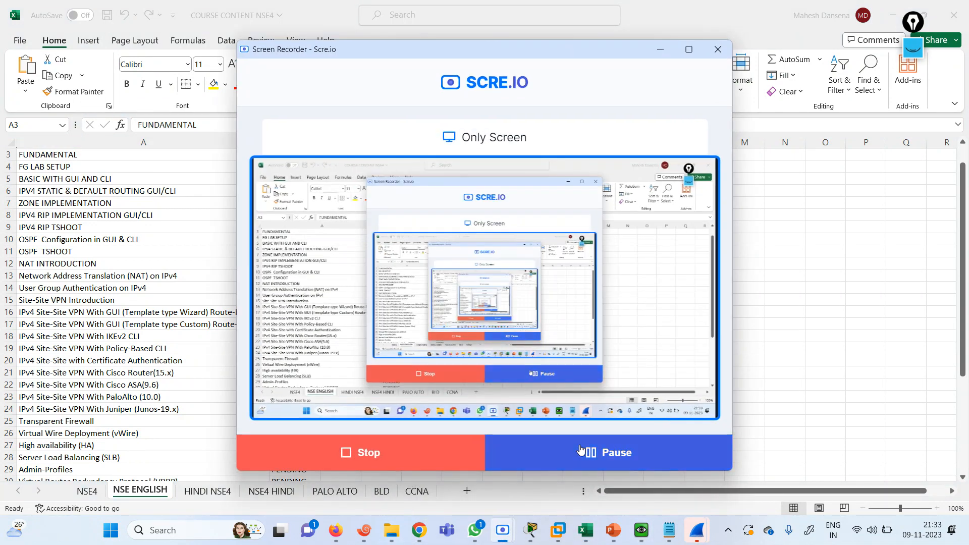